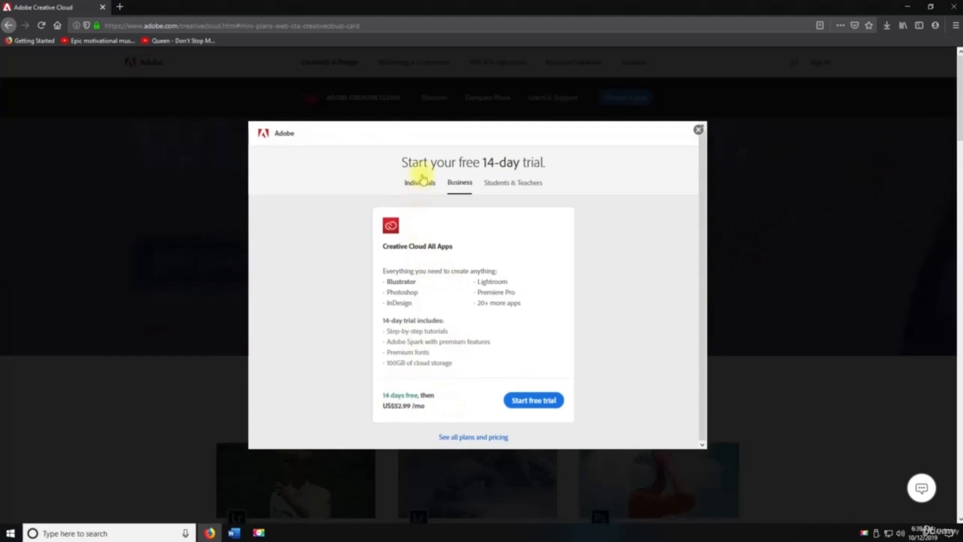
- Start the Creative Cloud All Apps free trial with the account e-mail and confirm the order
{"action": "left_click", "coordinate": [526, 401]}
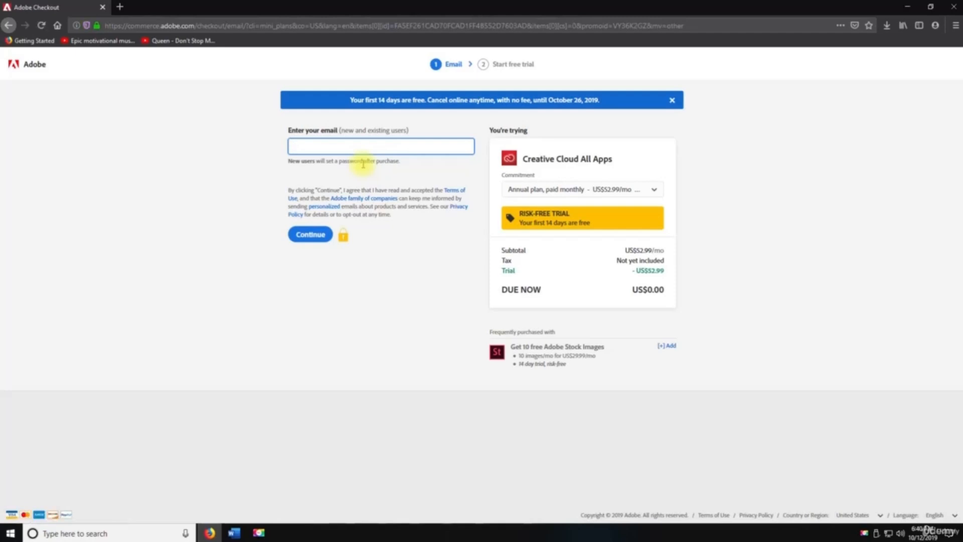
{"action": "key", "text": "ctrl+v"}
{"action": "left_click", "coordinate": [302, 234]}
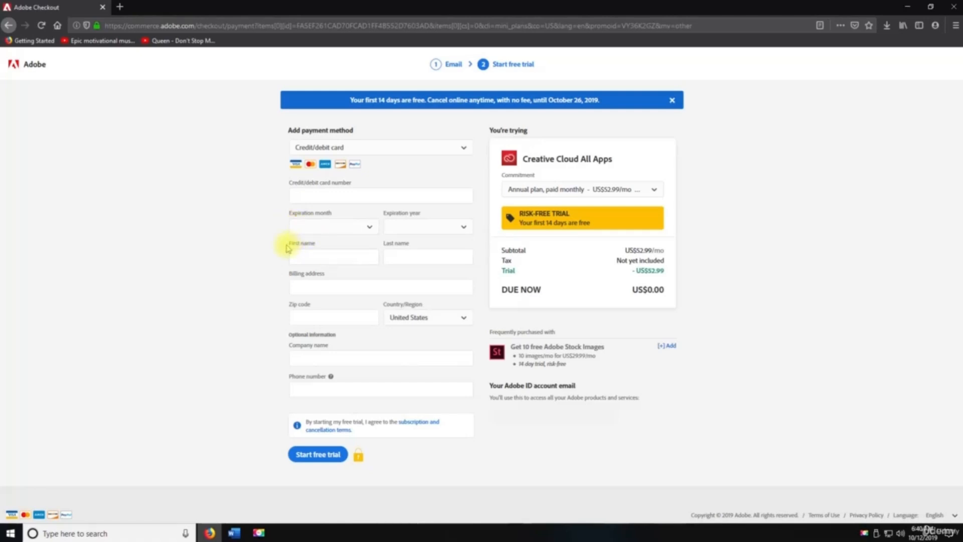
{"action": "left_click", "coordinate": [333, 454]}
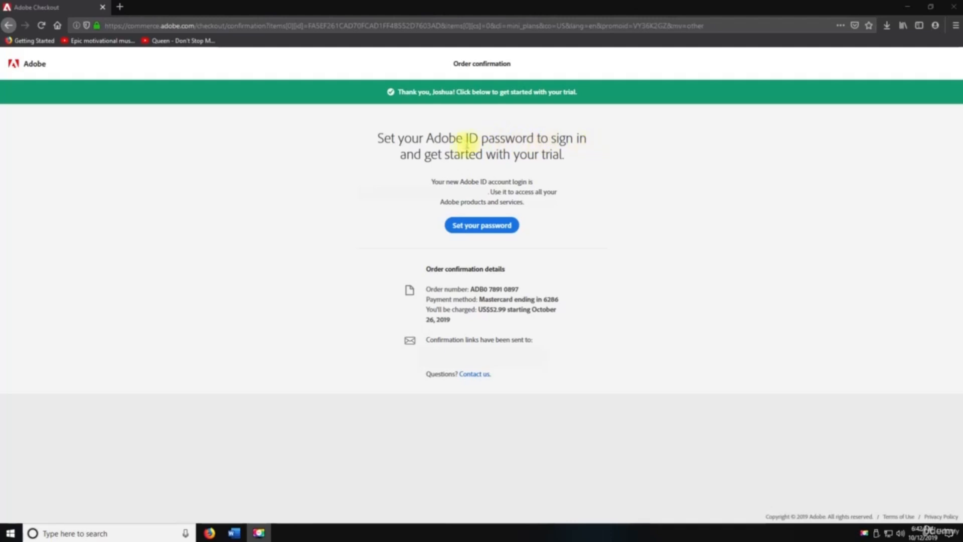
- Save Creative_Cloud_Set-Up.exe and open its containing folder from Firefox's downloads list
{"action": "left_click", "coordinate": [494, 226]}
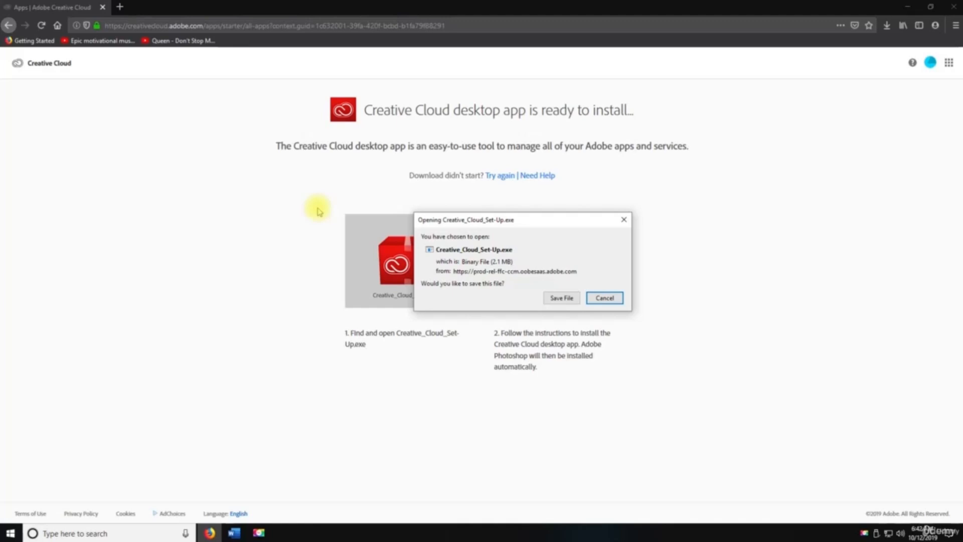
{"action": "left_click", "coordinate": [556, 299]}
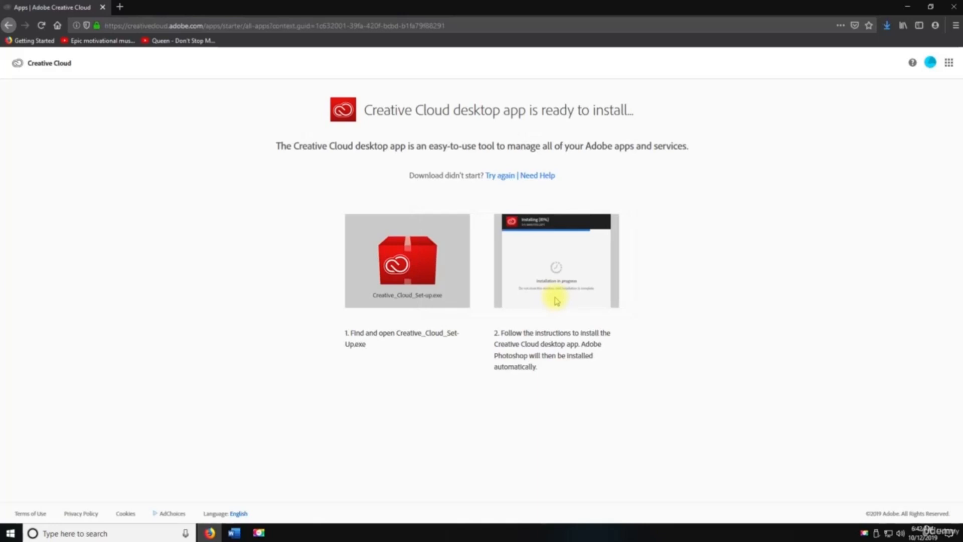
{"action": "left_click", "coordinate": [886, 25]}
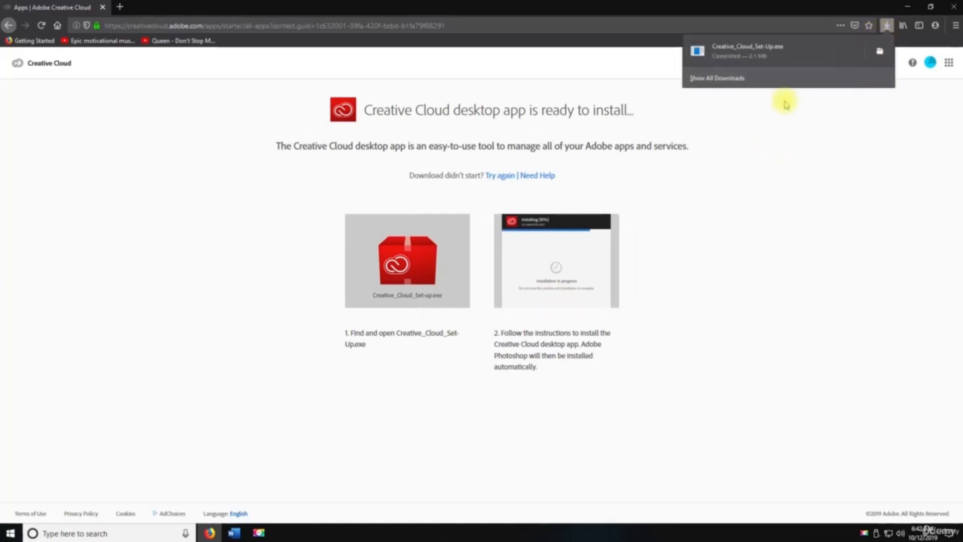
{"action": "left_click", "coordinate": [884, 26]}
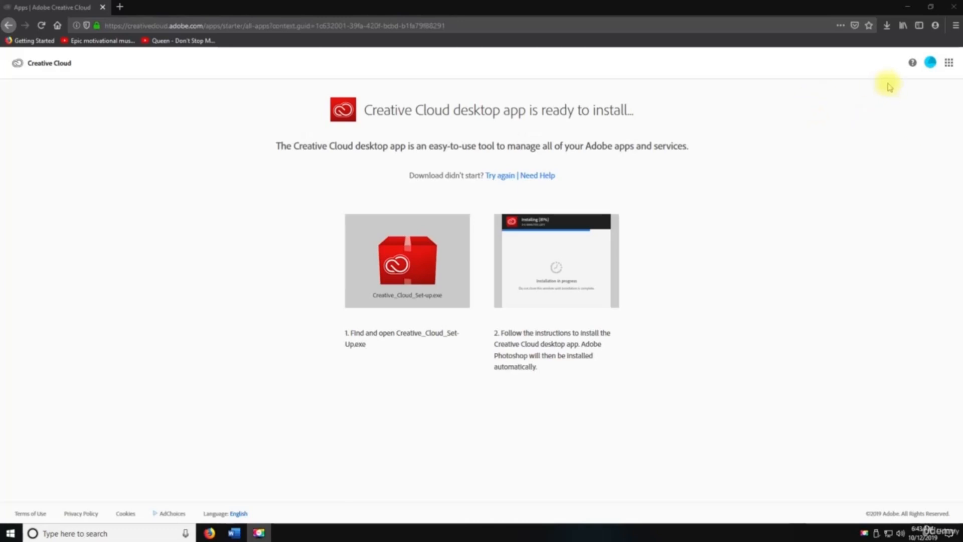
{"action": "left_click", "coordinate": [886, 25]}
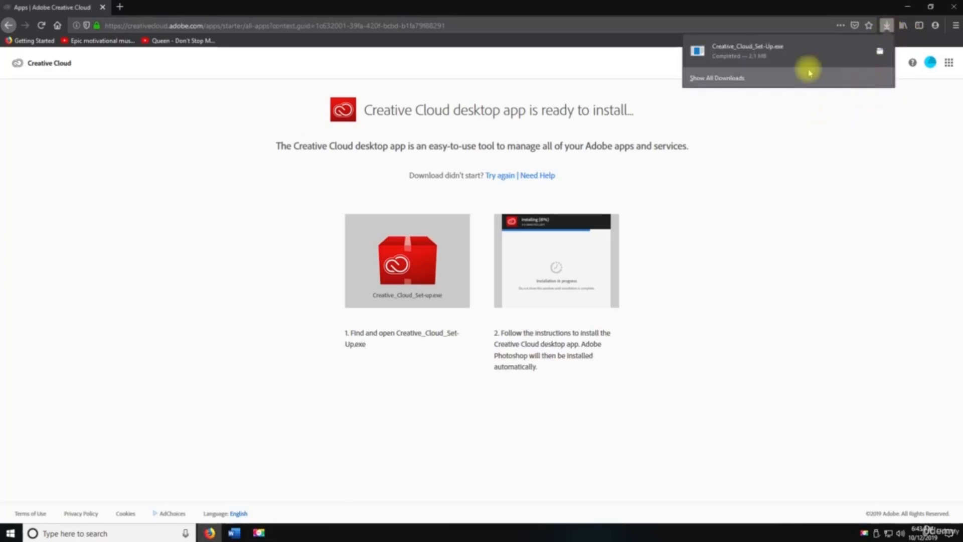
{"action": "left_click", "coordinate": [880, 53]}
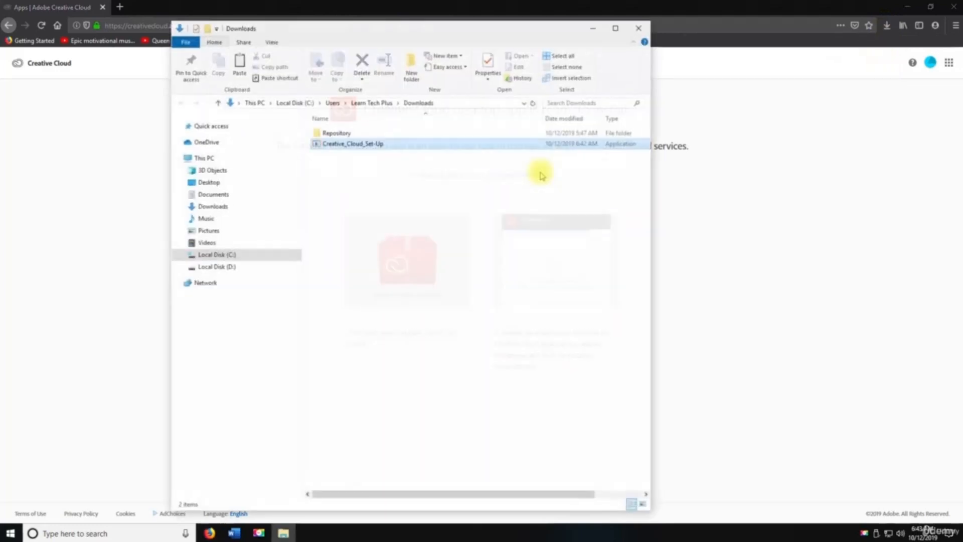
- Run Creative_Cloud_Set-Up through account sign-in, then close the Adobe ID tab and return to the installer
{"action": "double_click", "coordinate": [372, 144]}
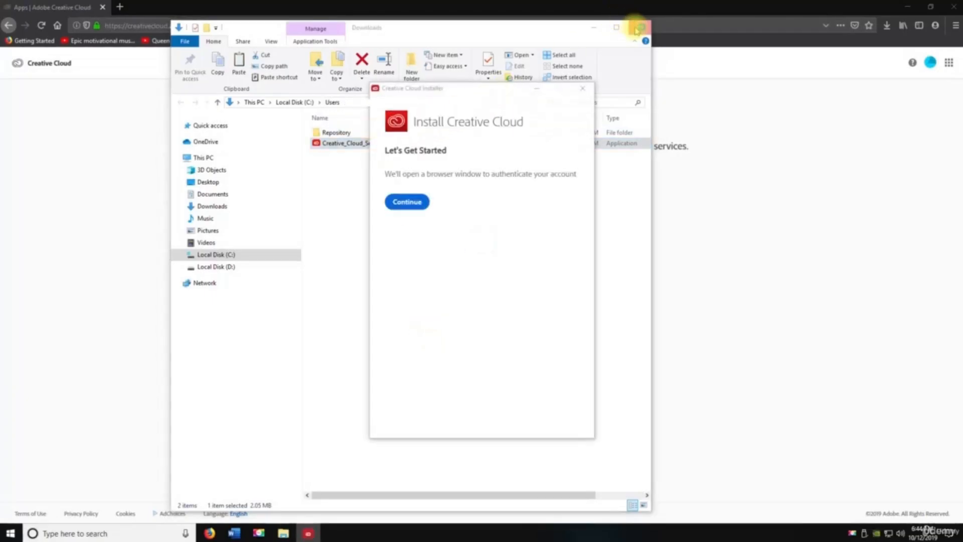
{"action": "left_click", "coordinate": [641, 27]}
{"action": "left_click", "coordinate": [411, 201]}
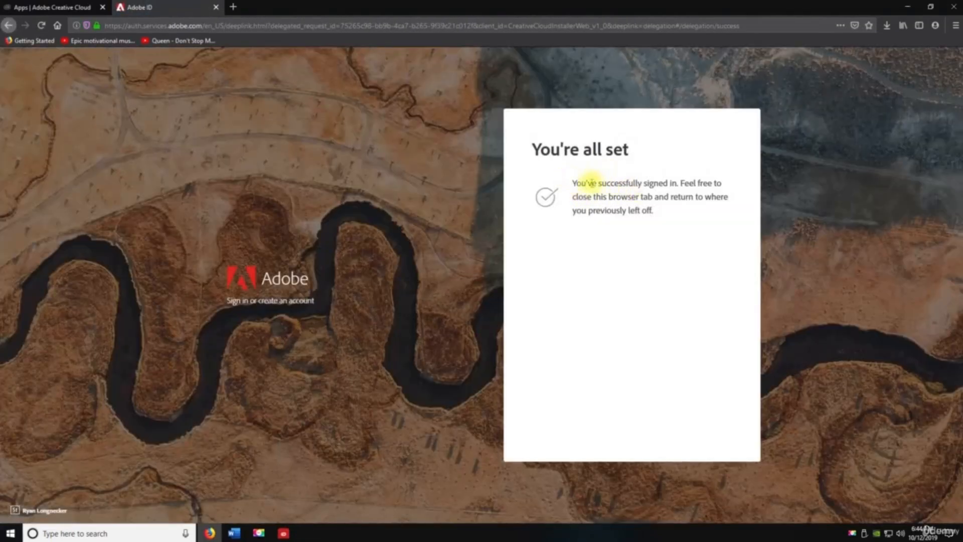
{"action": "left_click", "coordinate": [215, 7]}
{"action": "left_click", "coordinate": [283, 533]}
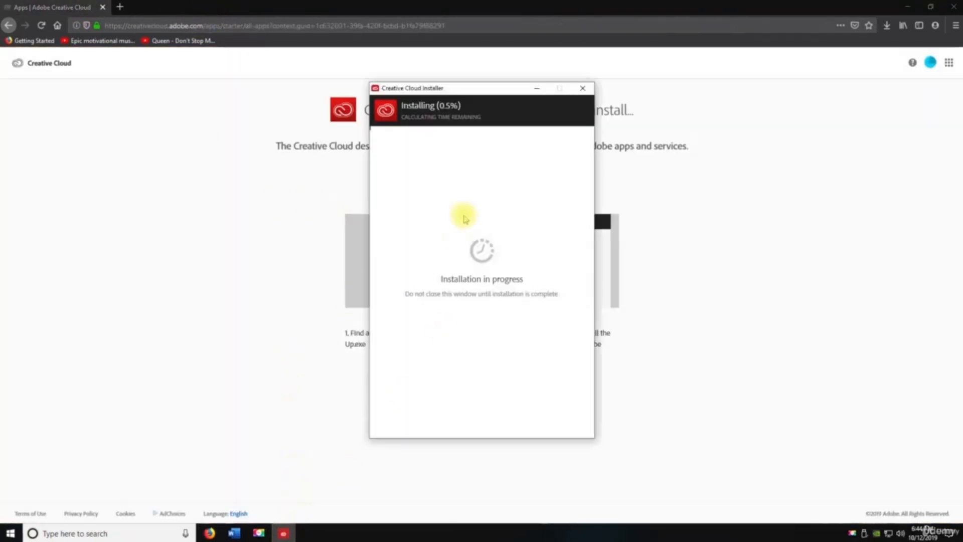
{"action": "left_click_drag", "start_coordinate": [490, 90], "coordinate": [365, 86]}
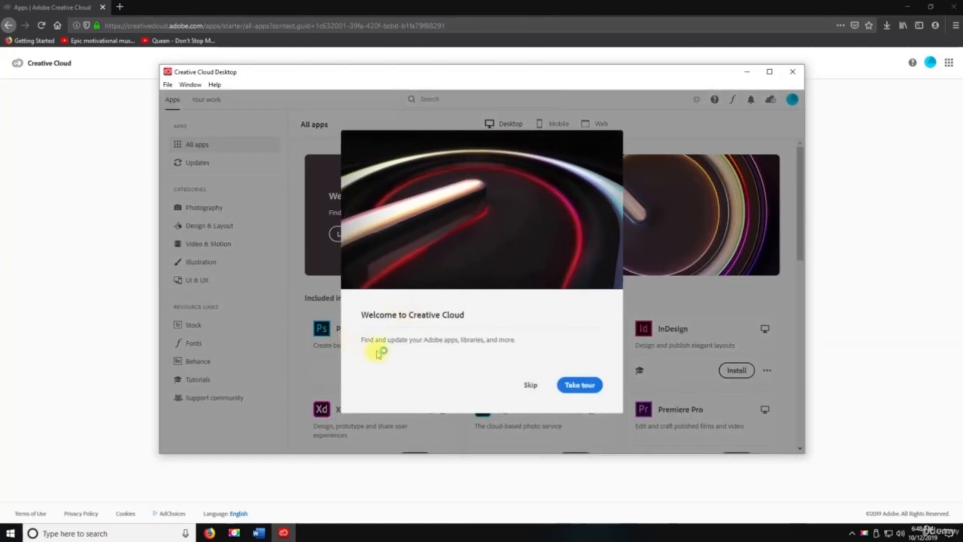
- Dismiss the welcome message, maximize Creative Cloud and pin it to the taskbar
{"action": "left_click", "coordinate": [530, 384]}
{"action": "left_click", "coordinate": [769, 71]}
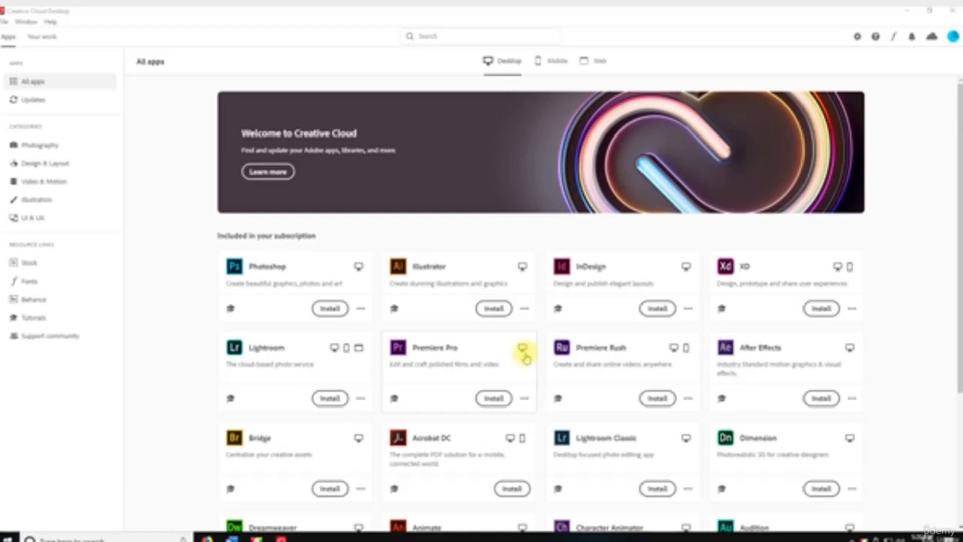
{"action": "right_click", "coordinate": [281, 538]}
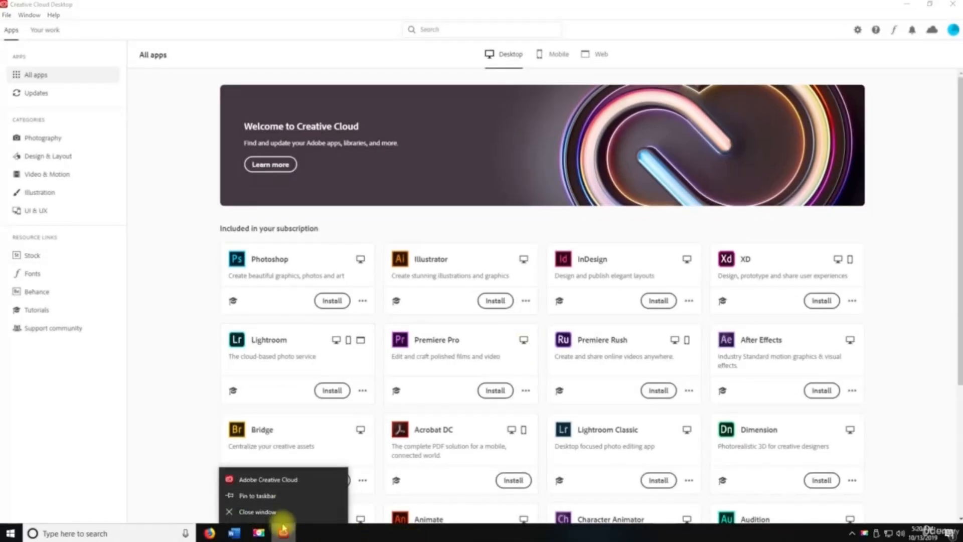
{"action": "left_click", "coordinate": [275, 496]}
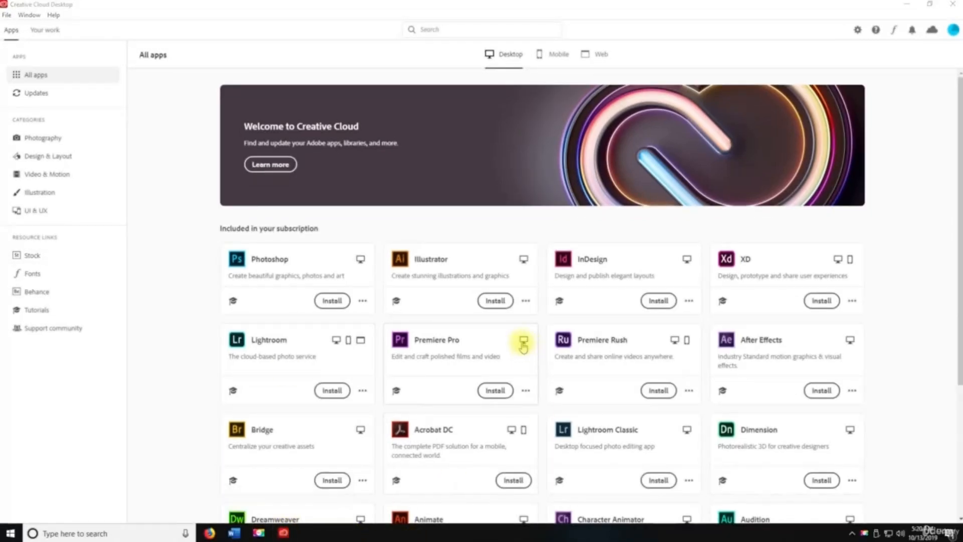
- Install Photoshop from the All apps list and launch it
{"action": "left_click", "coordinate": [330, 305]}
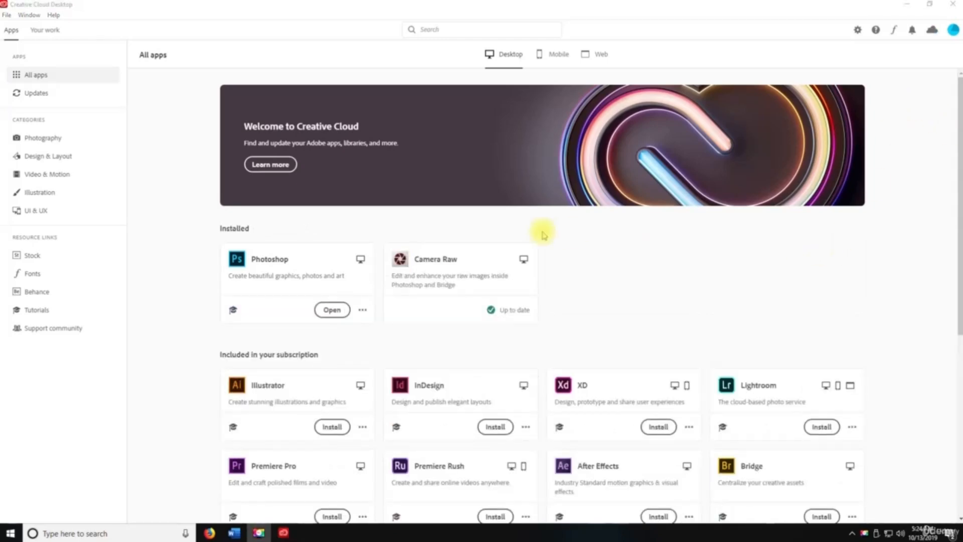
{"action": "left_click", "coordinate": [317, 311]}
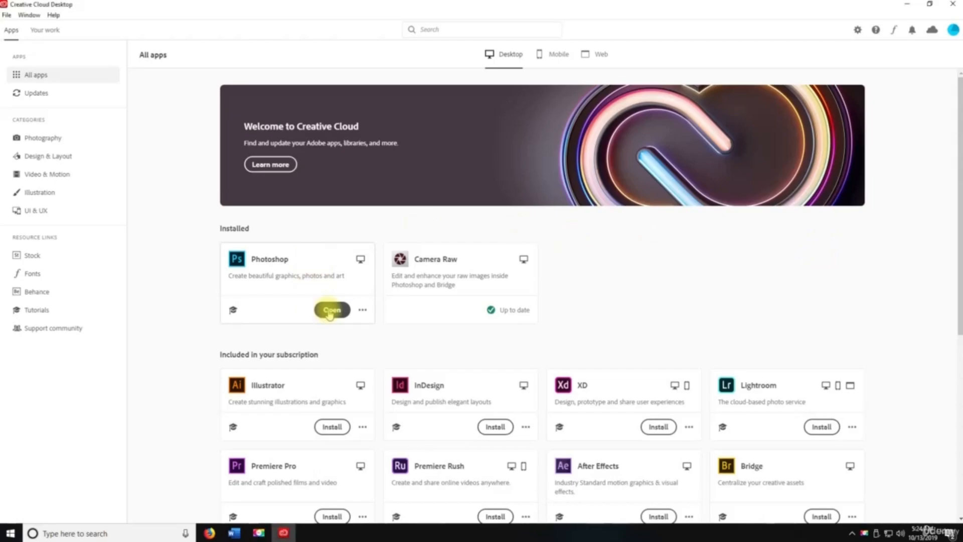
{"action": "key", "text": "space"}
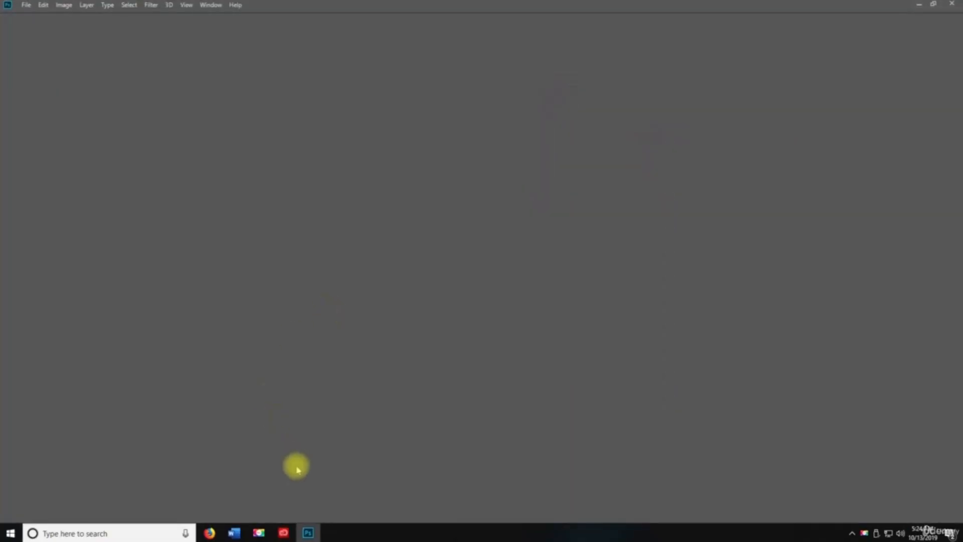
- Pin Photoshop to the taskbar
{"action": "right_click", "coordinate": [283, 531]}
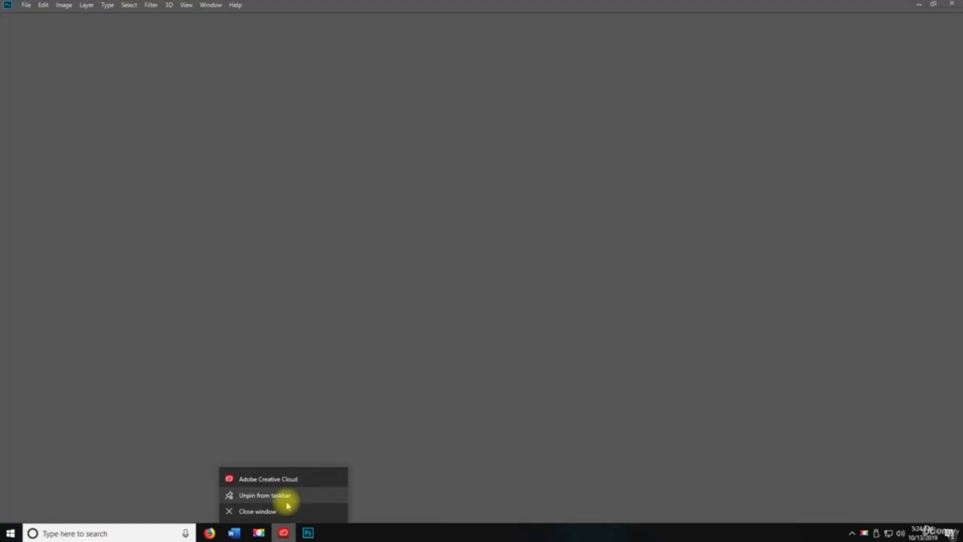
{"action": "right_click", "coordinate": [311, 533]}
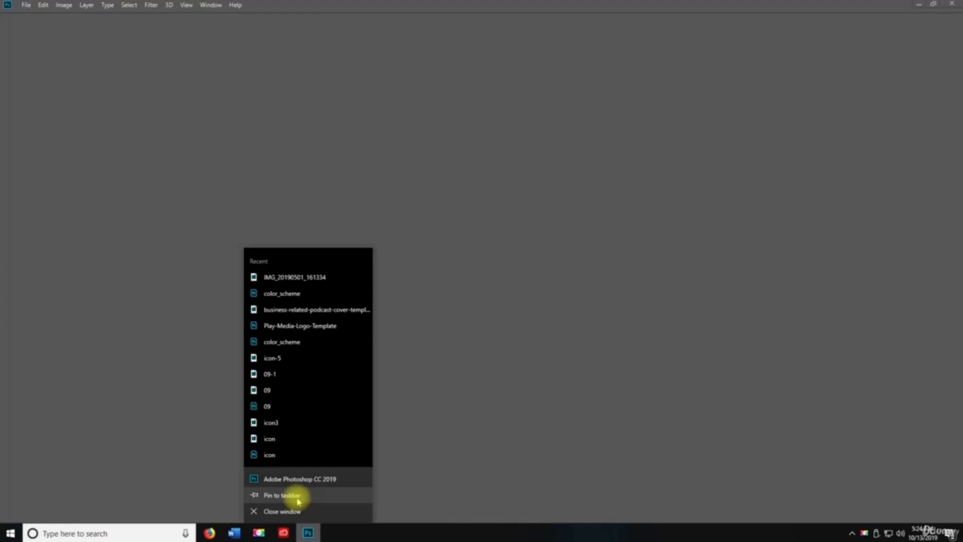
{"action": "left_click", "coordinate": [297, 498]}
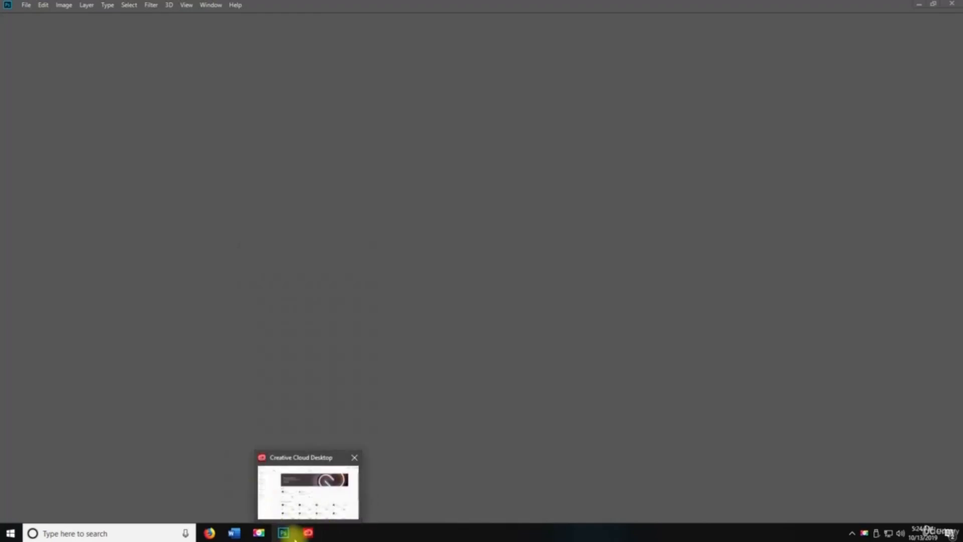
{"action": "mouse_move", "coordinate": [294, 538]}
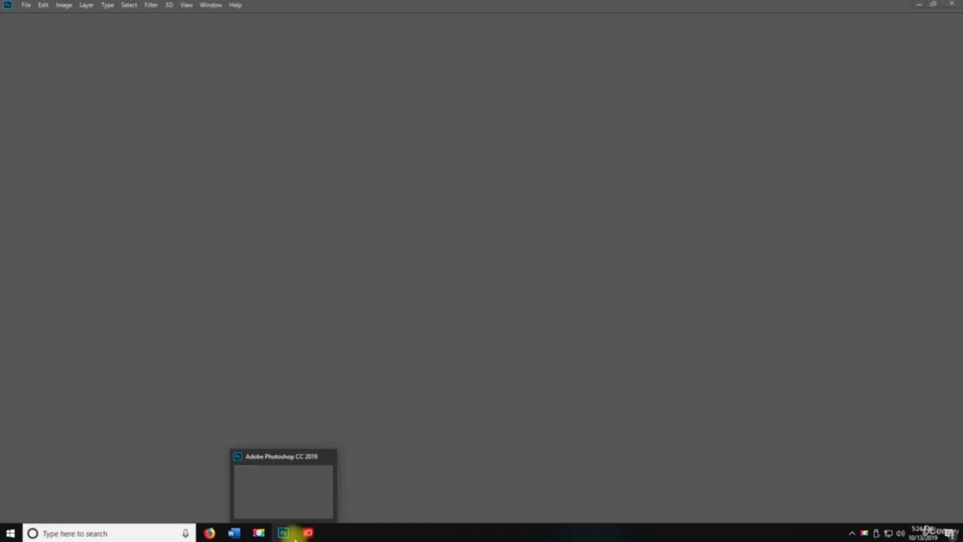
{"action": "key", "text": "space"}
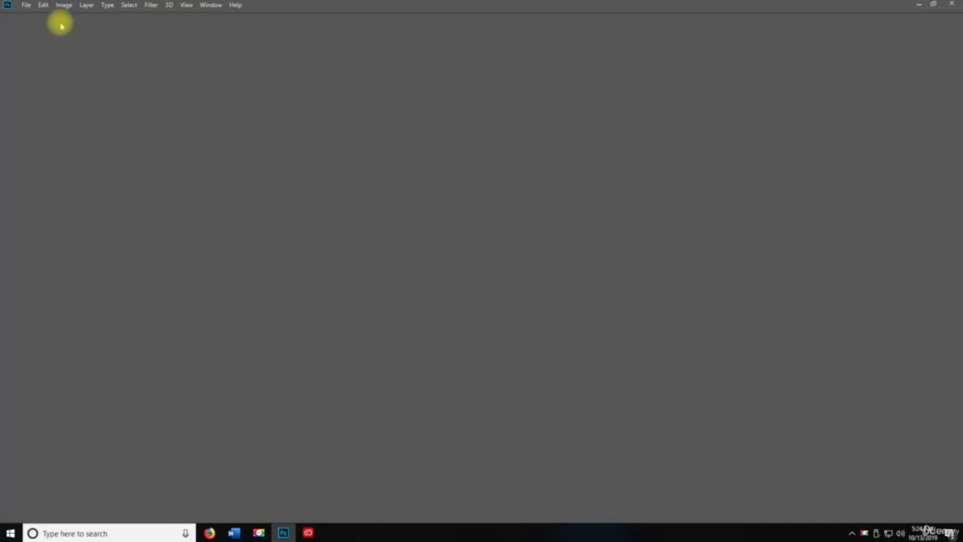
- Try File > New, dismiss the extension error, cancel, and quit Photoshop
{"action": "left_click", "coordinate": [237, 6]}
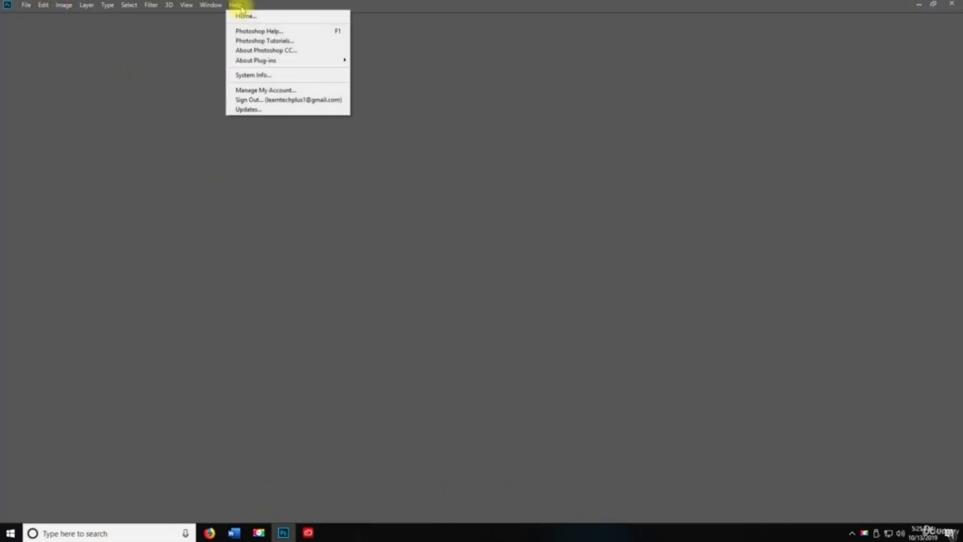
{"action": "left_click", "coordinate": [236, 6]}
{"action": "left_click", "coordinate": [28, 6]}
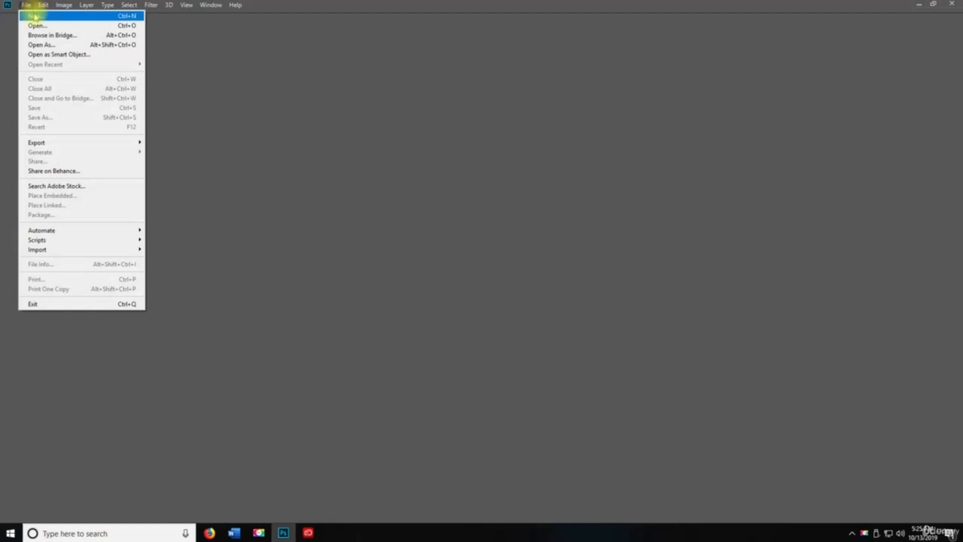
{"action": "left_click", "coordinate": [34, 17]}
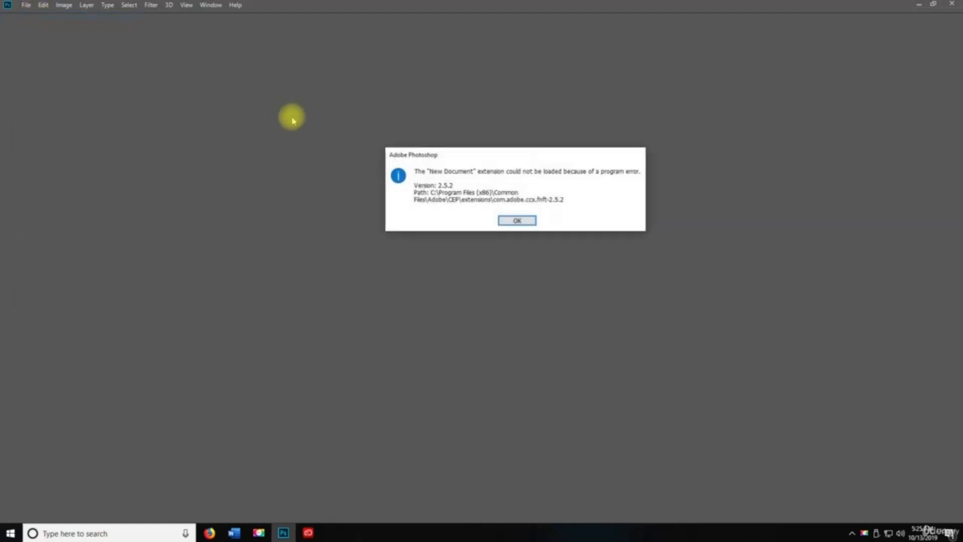
{"action": "left_click", "coordinate": [516, 221]}
{"action": "left_click", "coordinate": [586, 135]}
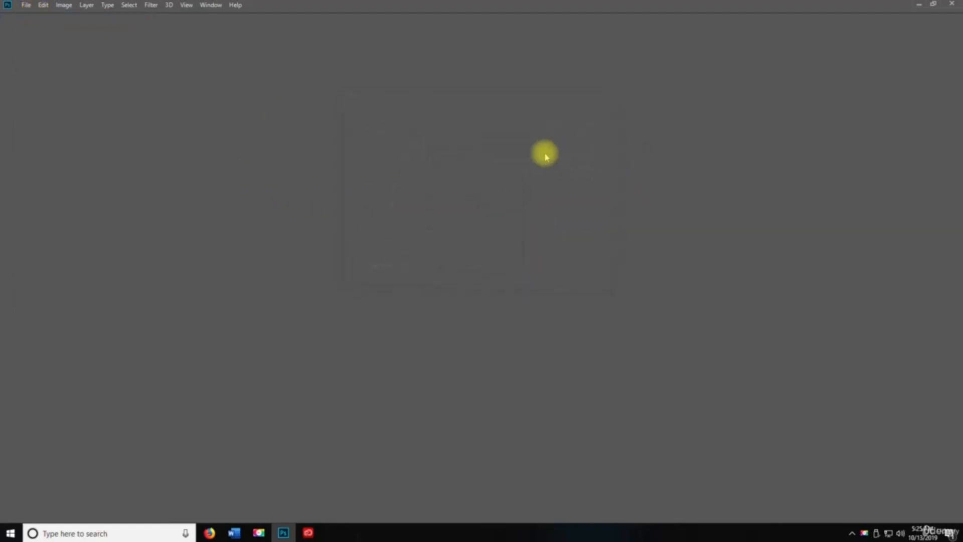
{"action": "left_click", "coordinate": [947, 6]}
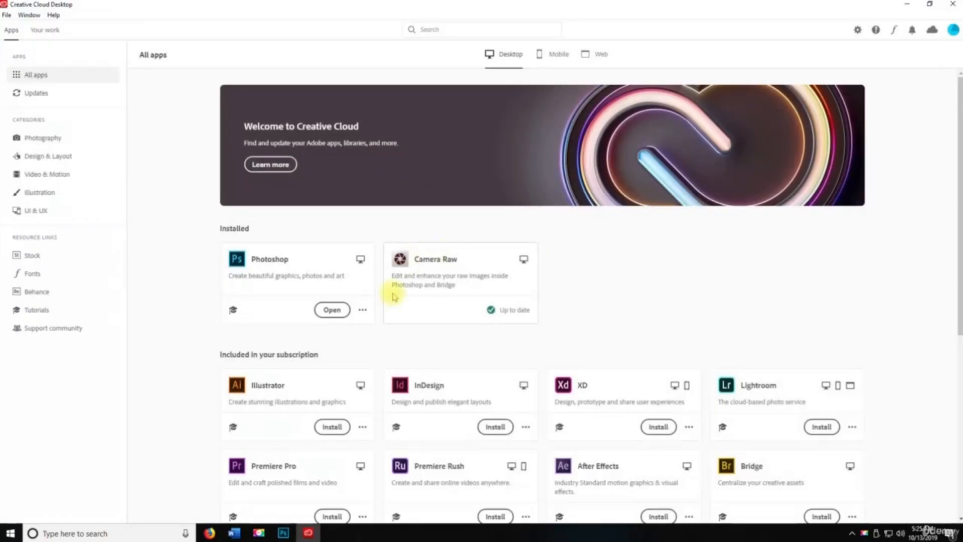
- Relaunch Photoshop from its card in Creative Cloud Desktop
{"action": "left_click", "coordinate": [327, 314]}
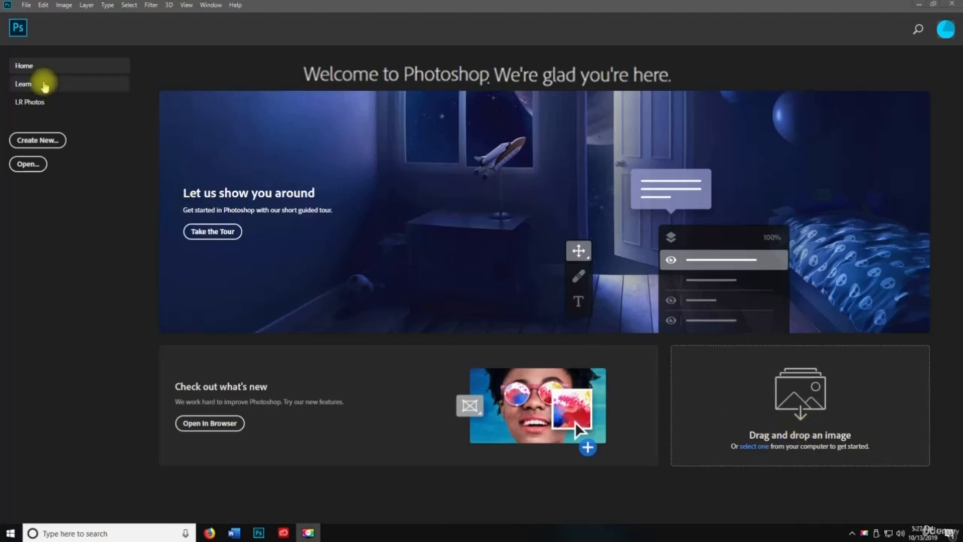
- Scroll through the Learn tutorials page on the Home screen
{"action": "key", "text": "space"}
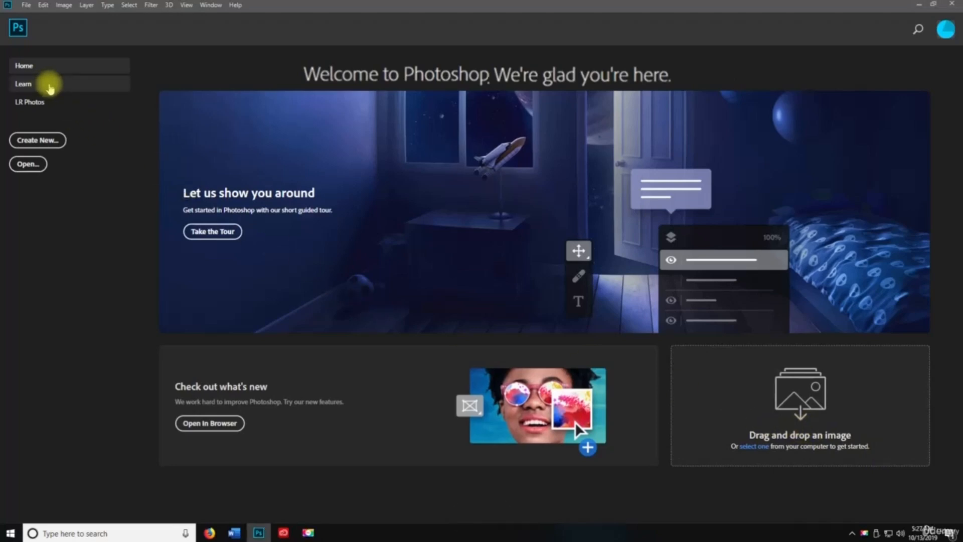
{"action": "left_click", "coordinate": [48, 88]}
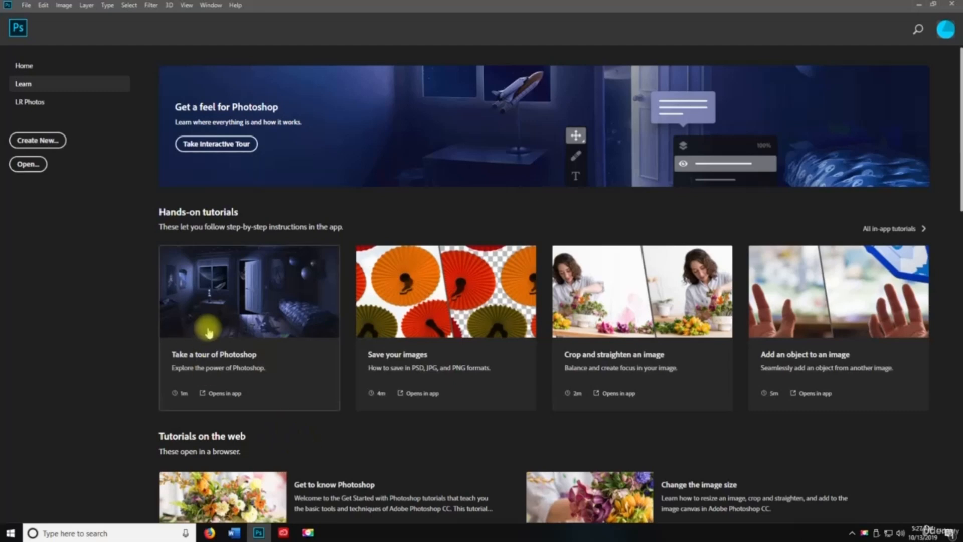
{"action": "scroll", "coordinate": [546, 318], "scroll_direction": "down", "scroll_amount": 3}
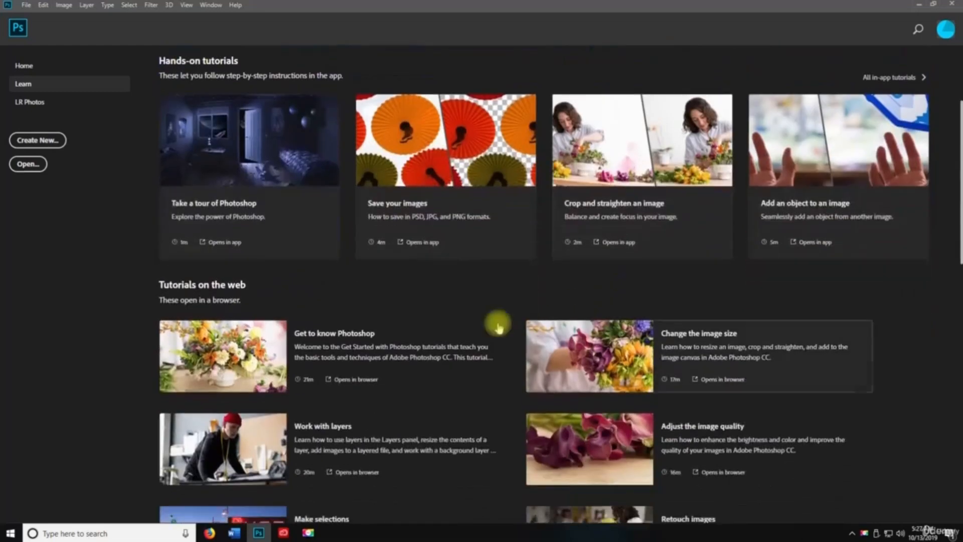
{"action": "scroll", "coordinate": [509, 272], "scroll_direction": "up", "scroll_amount": 2}
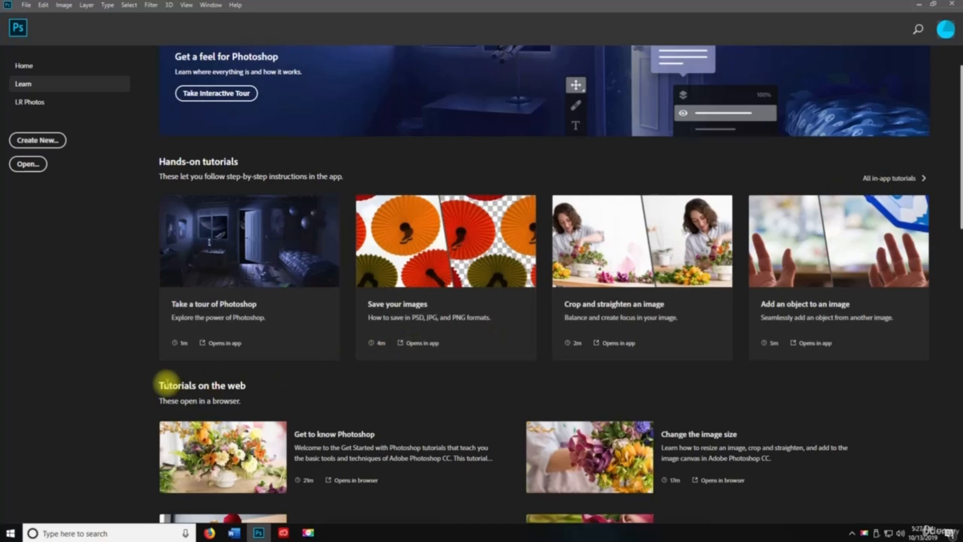
{"action": "scroll", "coordinate": [167, 386], "scroll_direction": "down", "scroll_amount": 3}
{"action": "scroll", "coordinate": [438, 378], "scroll_direction": "down", "scroll_amount": 5}
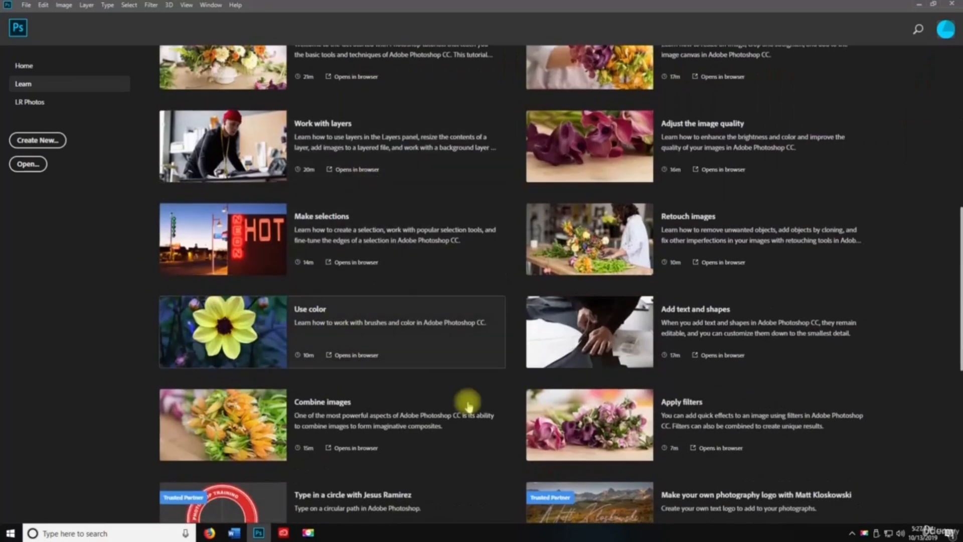
{"action": "scroll", "coordinate": [613, 325], "scroll_direction": "down", "scroll_amount": 4}
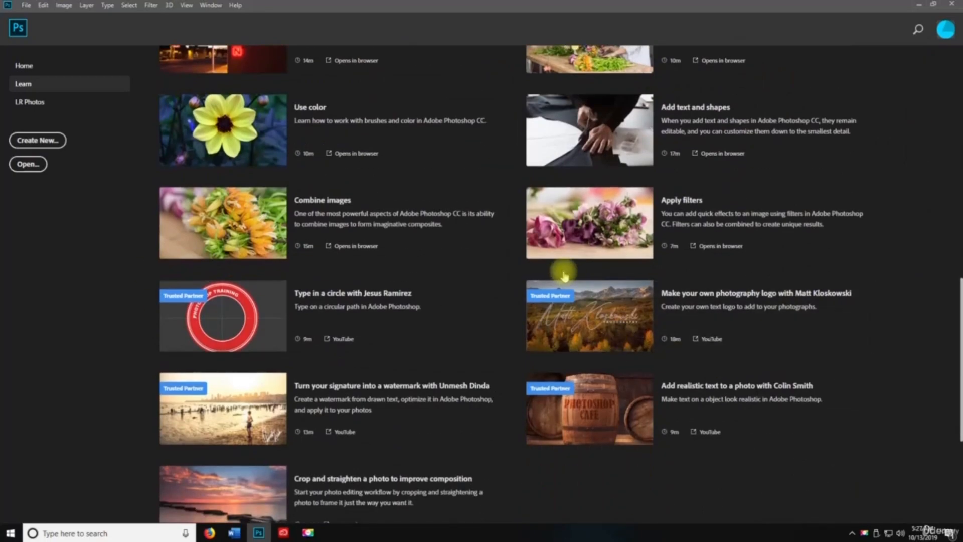
{"action": "scroll", "coordinate": [563, 275], "scroll_direction": "down", "scroll_amount": 5}
{"action": "scroll", "coordinate": [423, 303], "scroll_direction": "up", "scroll_amount": 15}
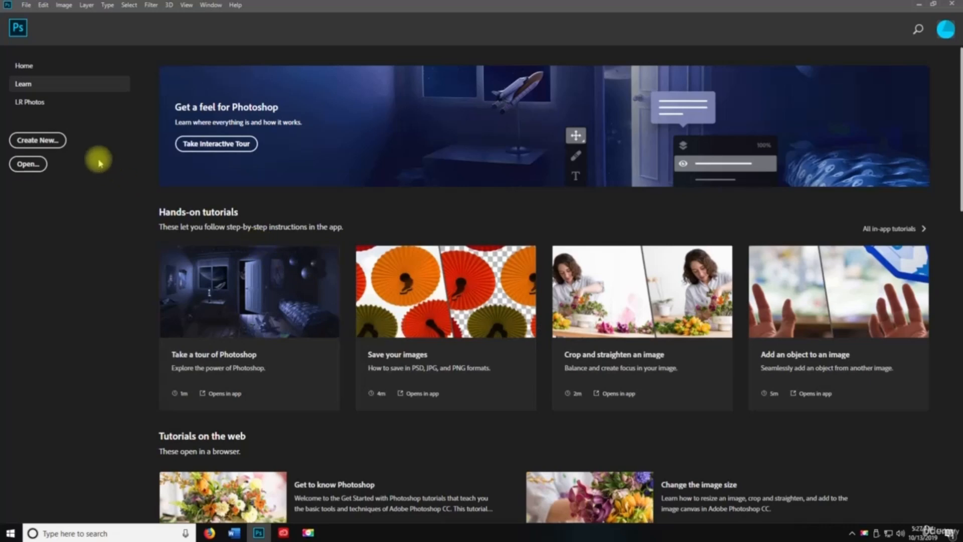
- Visit the LR Photos and Search pages, return Home, and show the File menu
{"action": "left_click", "coordinate": [27, 103]}
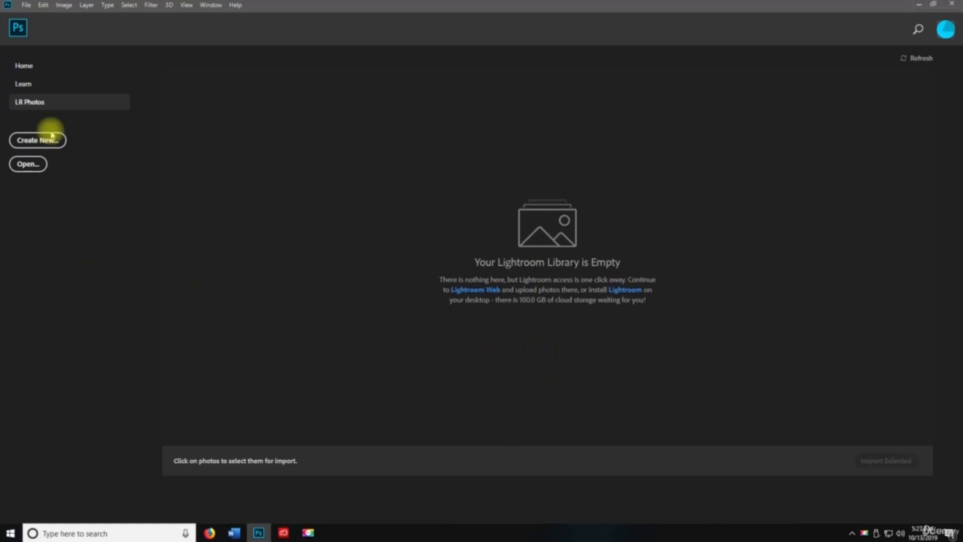
{"action": "left_click", "coordinate": [30, 70]}
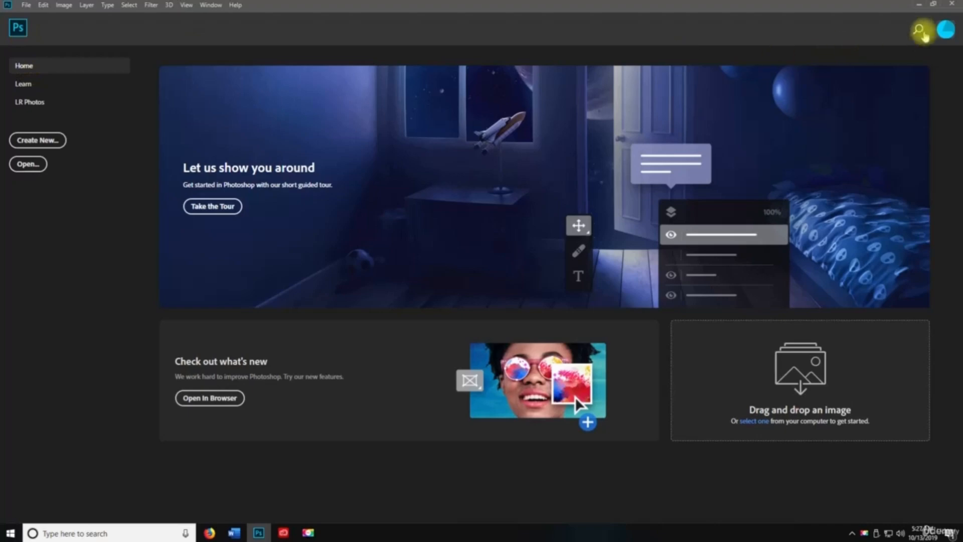
{"action": "left_click", "coordinate": [920, 30]}
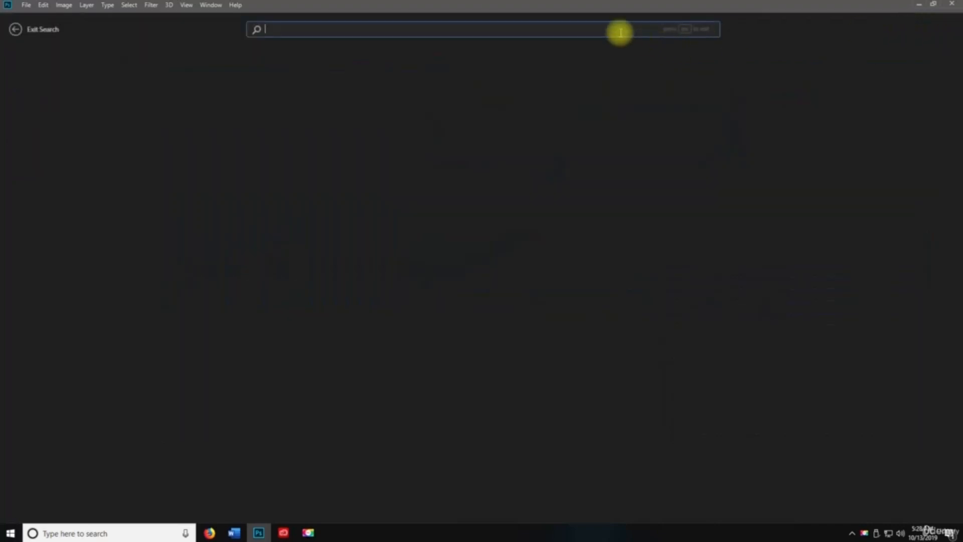
{"action": "left_click", "coordinate": [54, 37]}
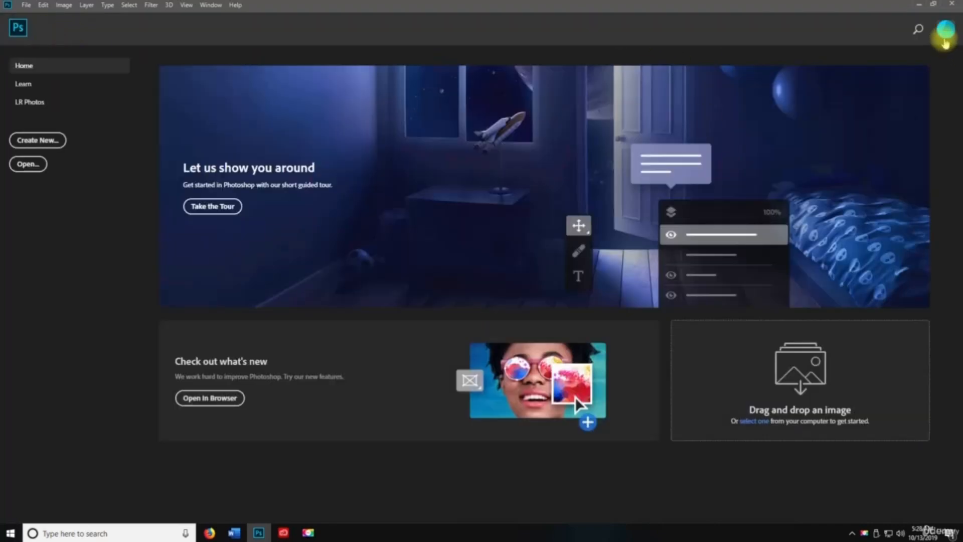
{"action": "left_click", "coordinate": [945, 36]}
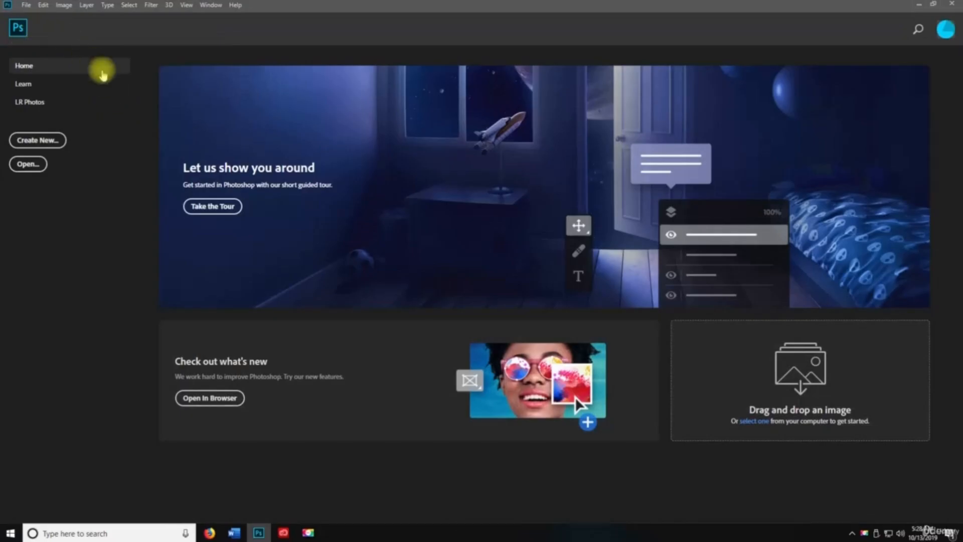
{"action": "left_click", "coordinate": [27, 7]}
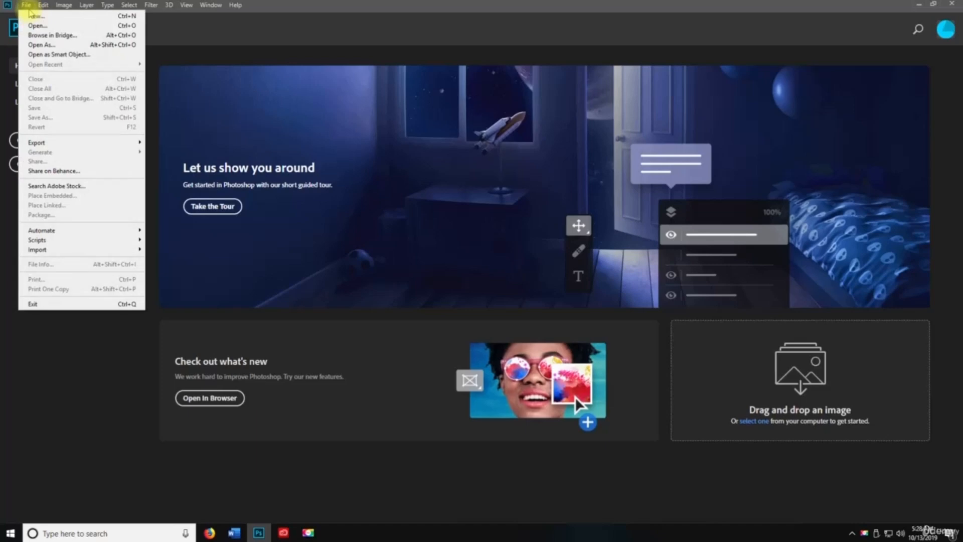
- Create Untitled-1 with the Default Photoshop Size preset: 7 × 5 inches at 300 ppi
{"action": "left_click", "coordinate": [33, 15]}
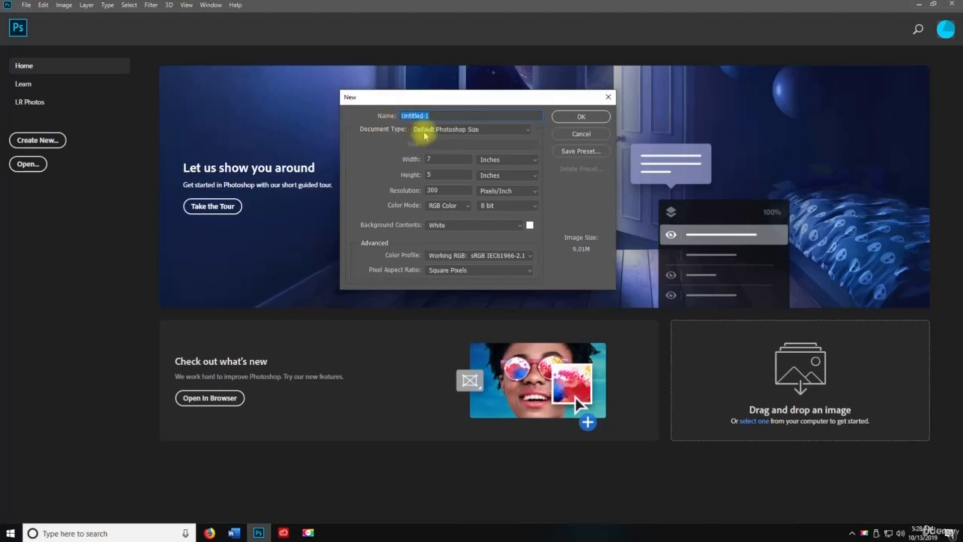
{"action": "left_click_drag", "start_coordinate": [382, 100], "coordinate": [370, 183]}
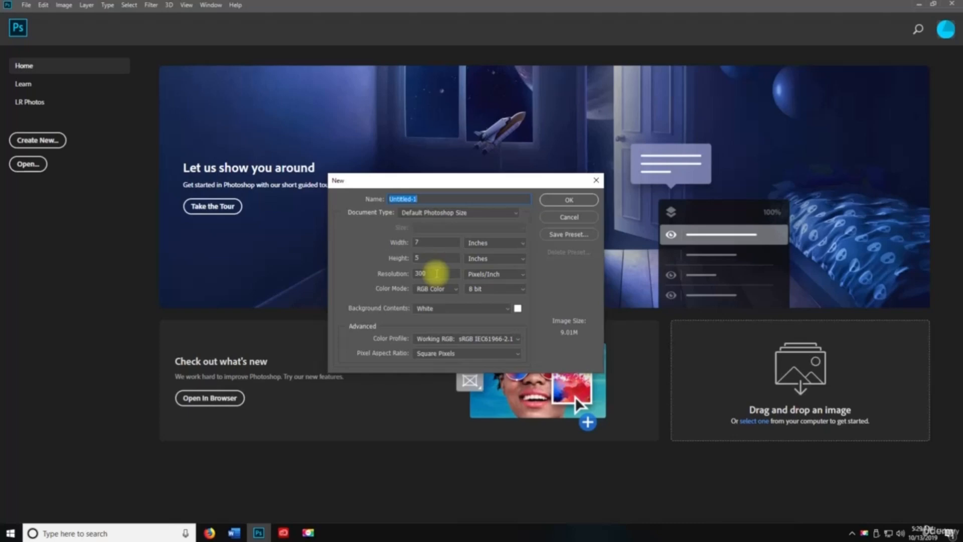
{"action": "left_click", "coordinate": [555, 200]}
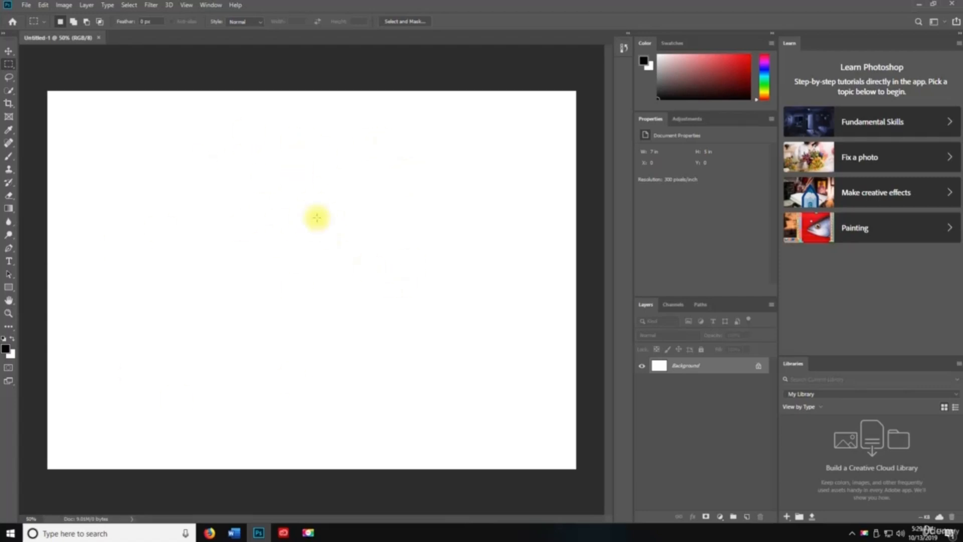
- Create Untitled-2 from the Web preset at 1366 × 768 pixels, 72 ppi
{"action": "left_click", "coordinate": [27, 6]}
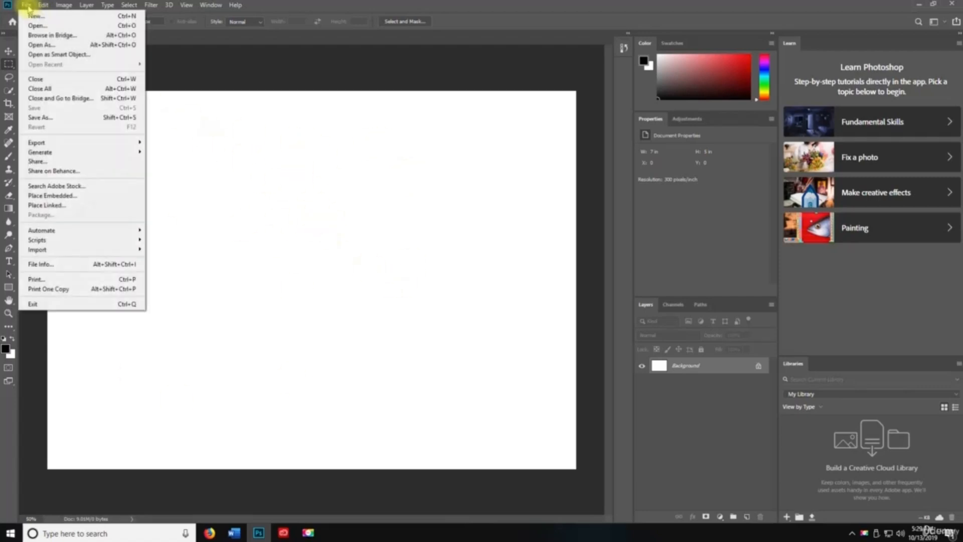
{"action": "left_click", "coordinate": [36, 15]}
{"action": "left_click_drag", "start_coordinate": [399, 177], "coordinate": [286, 134]}
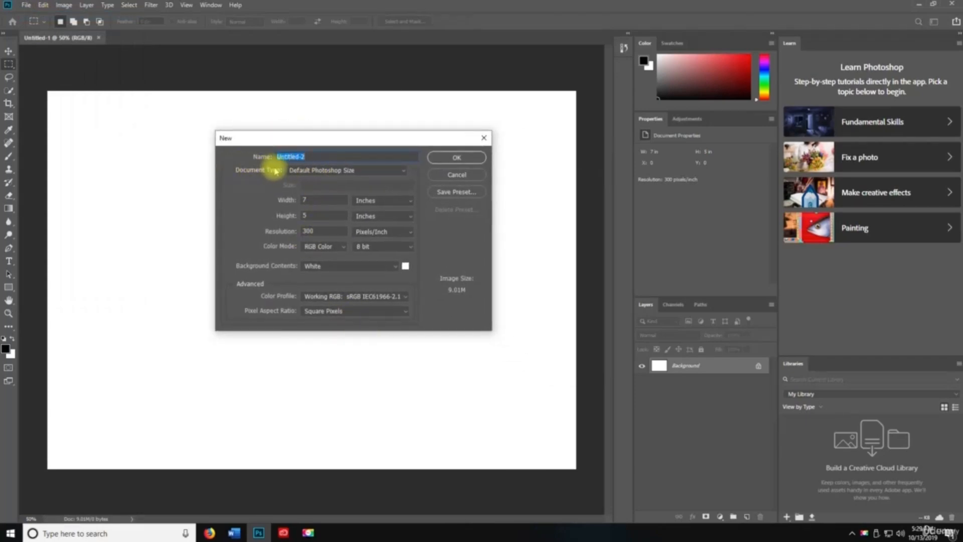
{"action": "left_click", "coordinate": [301, 171]}
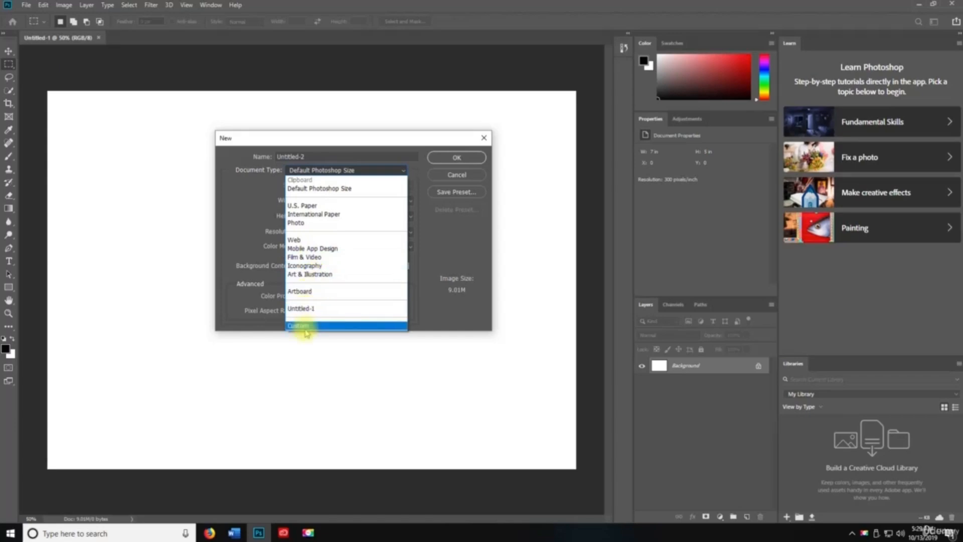
{"action": "left_click", "coordinate": [250, 225]}
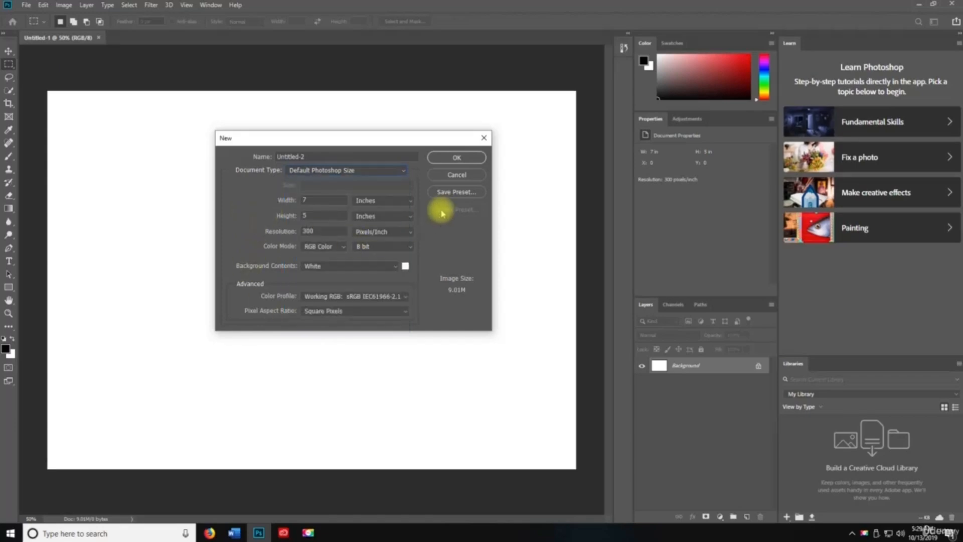
{"action": "double_click", "coordinate": [317, 232]}
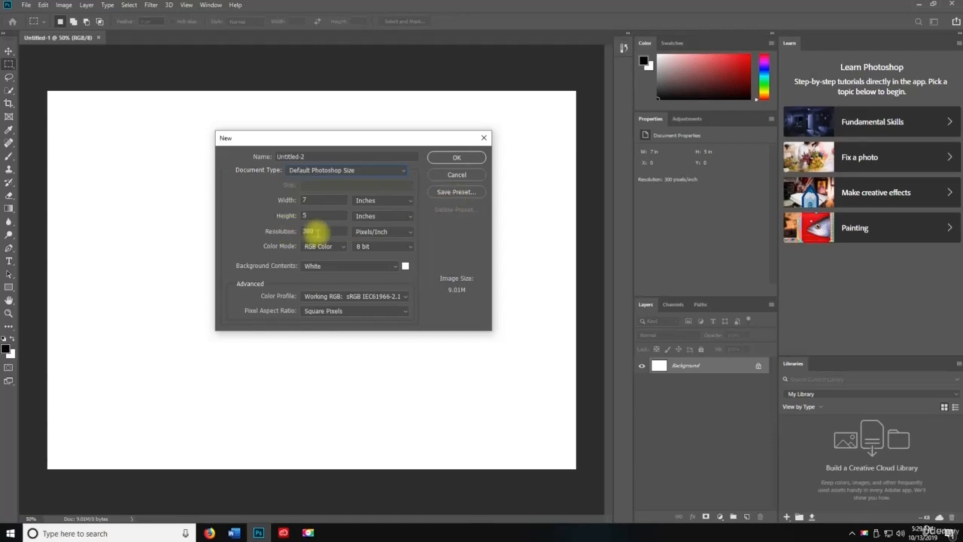
{"action": "left_click", "coordinate": [303, 170]}
{"action": "left_click", "coordinate": [310, 241]}
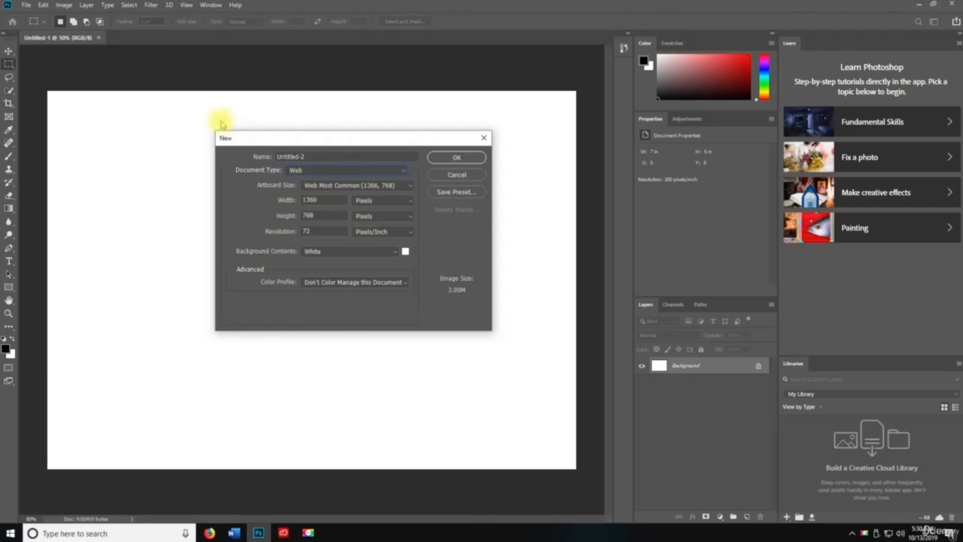
{"action": "left_click", "coordinate": [25, 6]}
{"action": "left_click", "coordinate": [457, 157]}
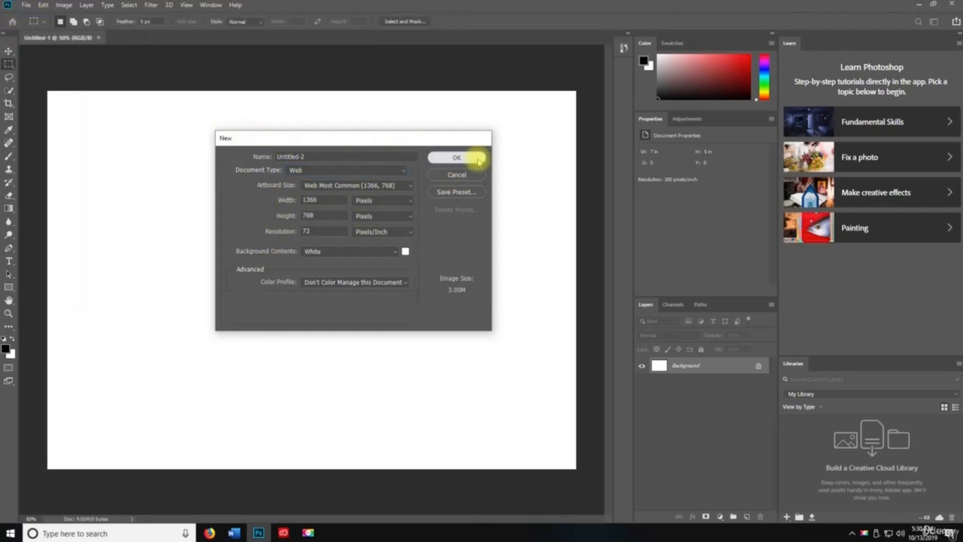
{"action": "left_click", "coordinate": [25, 5]}
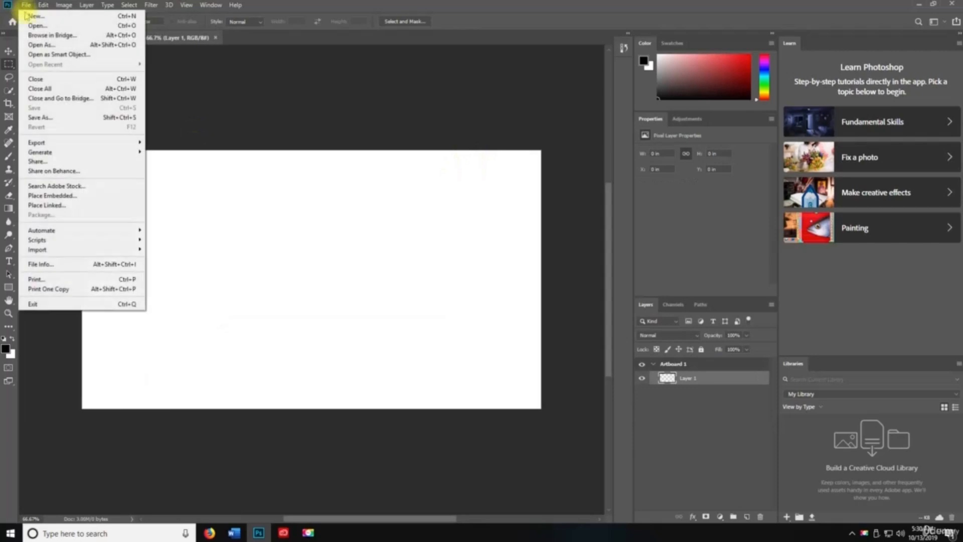
- Create a Film & Video HDTV 1080p document with Ctrl+N
{"action": "left_click", "coordinate": [253, 200]}
{"action": "key", "text": "v"}
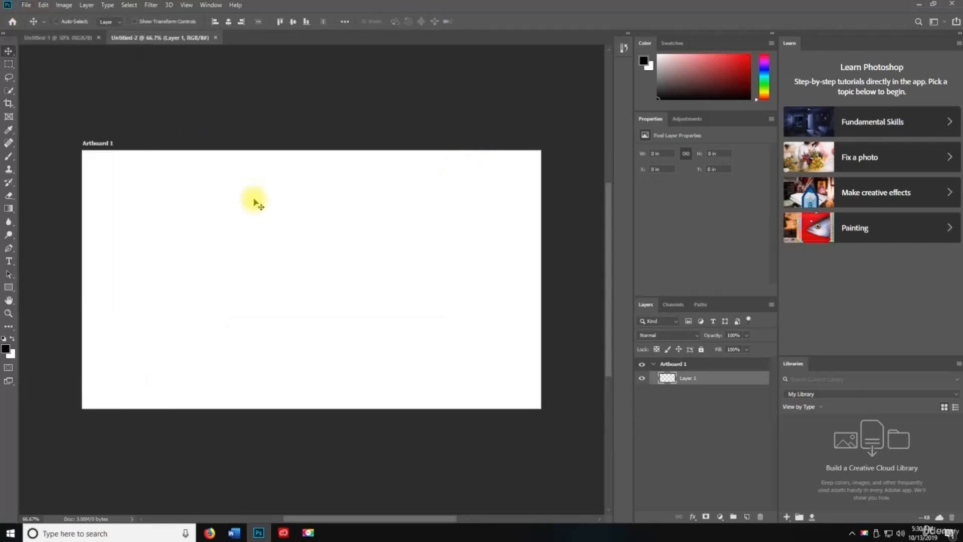
{"action": "key", "text": "ctrl+n"}
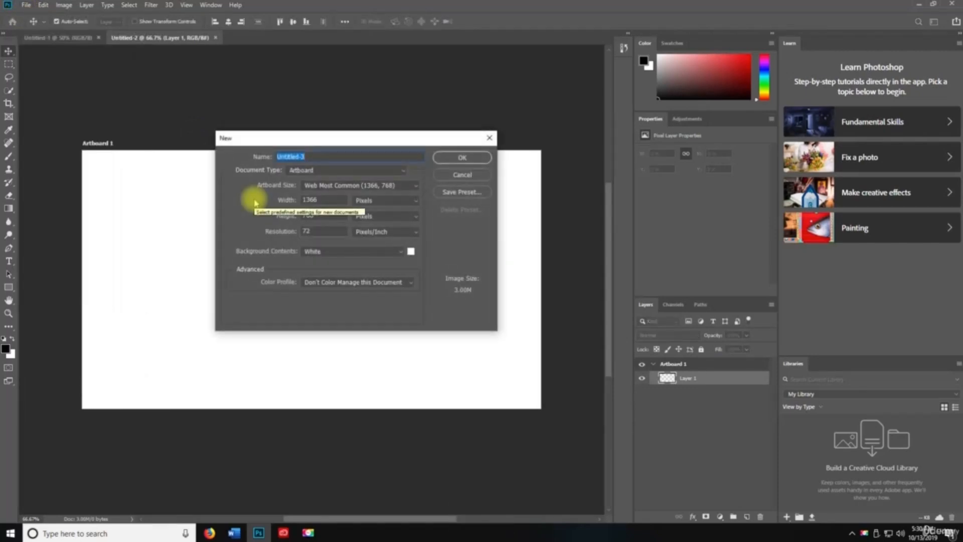
{"action": "left_click", "coordinate": [316, 173]}
{"action": "left_click", "coordinate": [301, 252]}
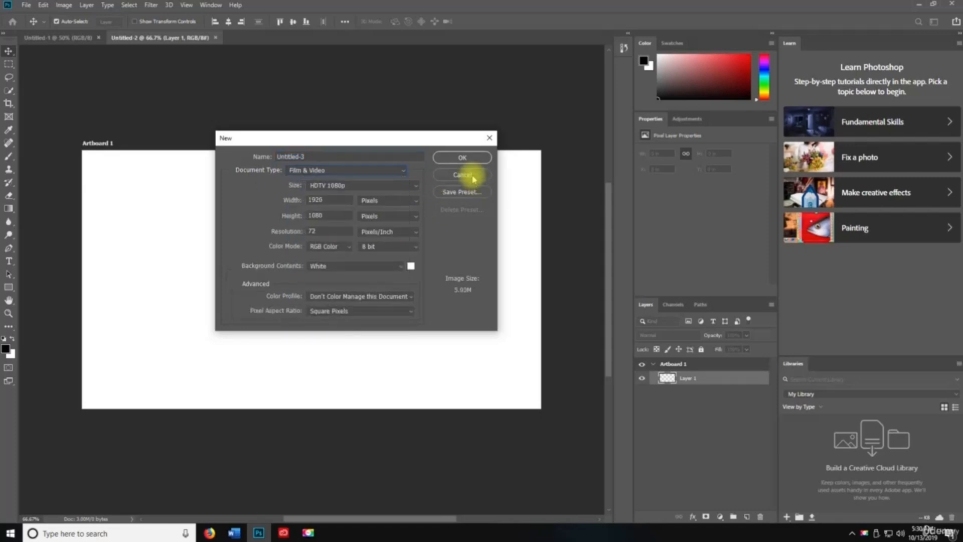
{"action": "left_click", "coordinate": [454, 158]}
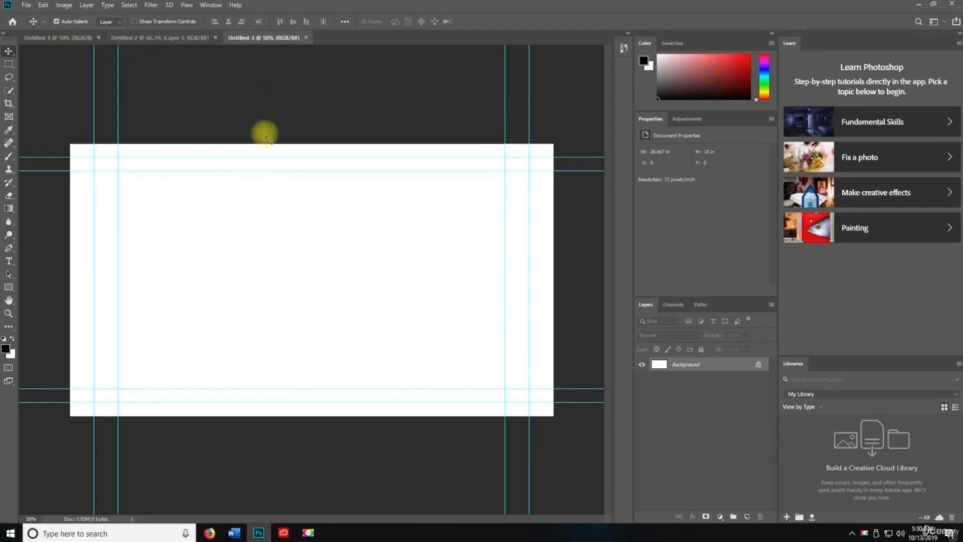
- Close Untitled-3, Untitled-2 and Untitled-1 to return to the Home screen
{"action": "left_click", "coordinate": [305, 38]}
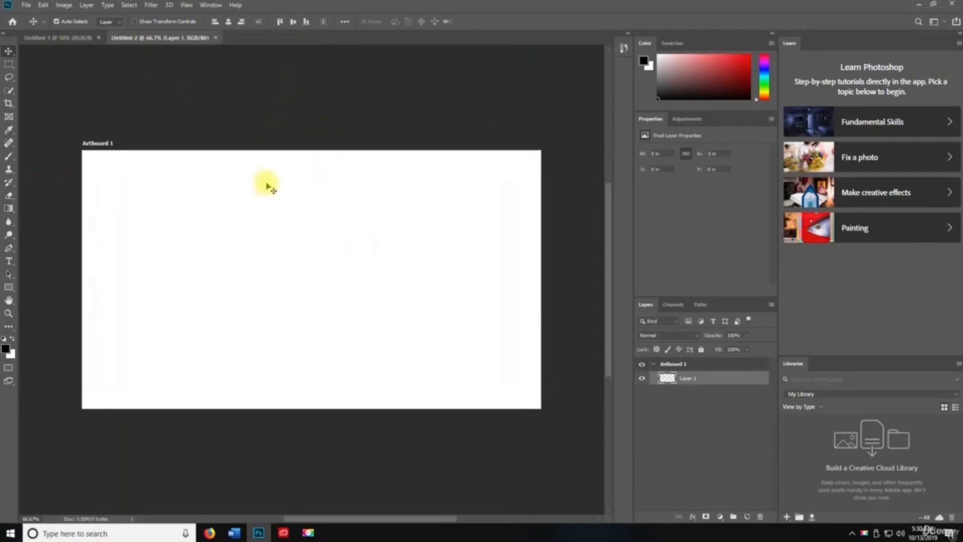
{"action": "key", "text": "ctrl+w"}
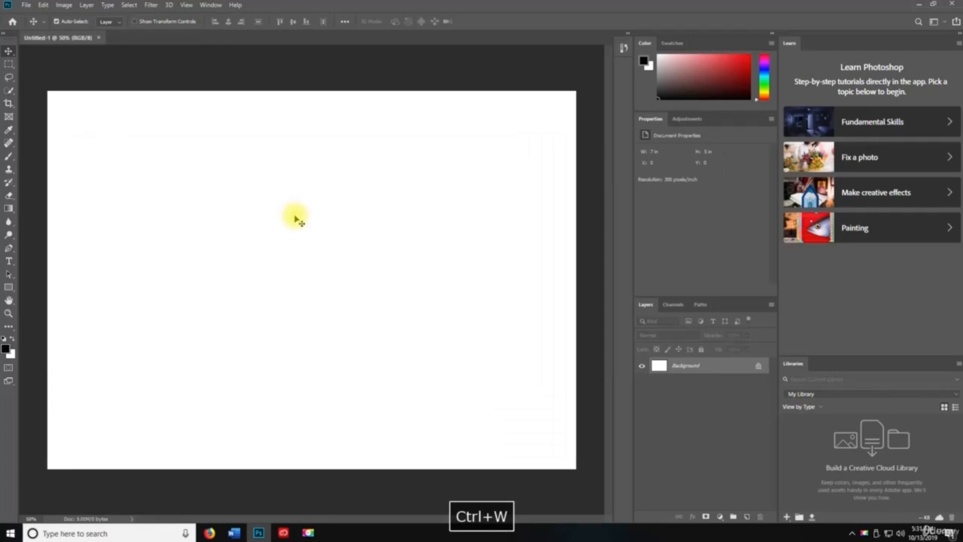
{"action": "key", "text": "ctrl+w"}
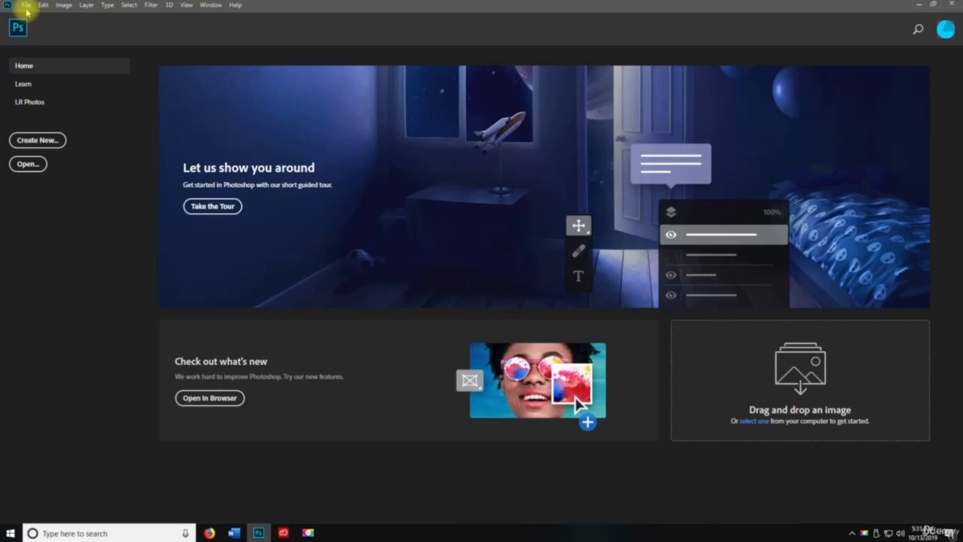
{"action": "left_click", "coordinate": [25, 6]}
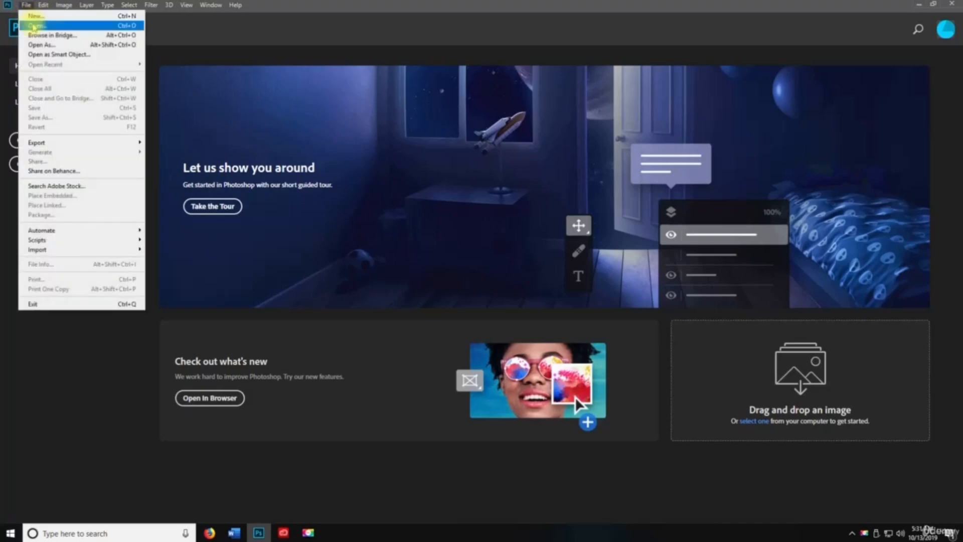
{"action": "left_click", "coordinate": [34, 26]}
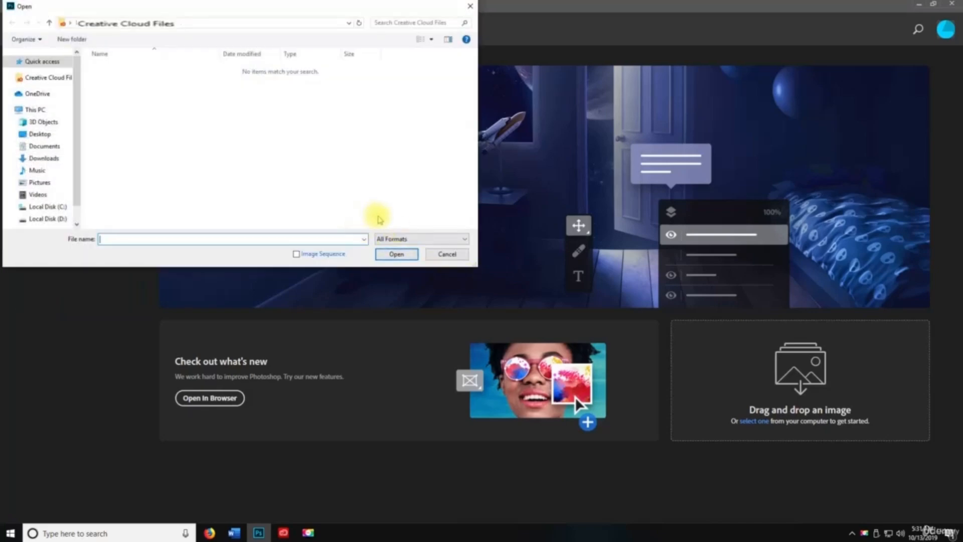
{"action": "left_click", "coordinate": [44, 136]}
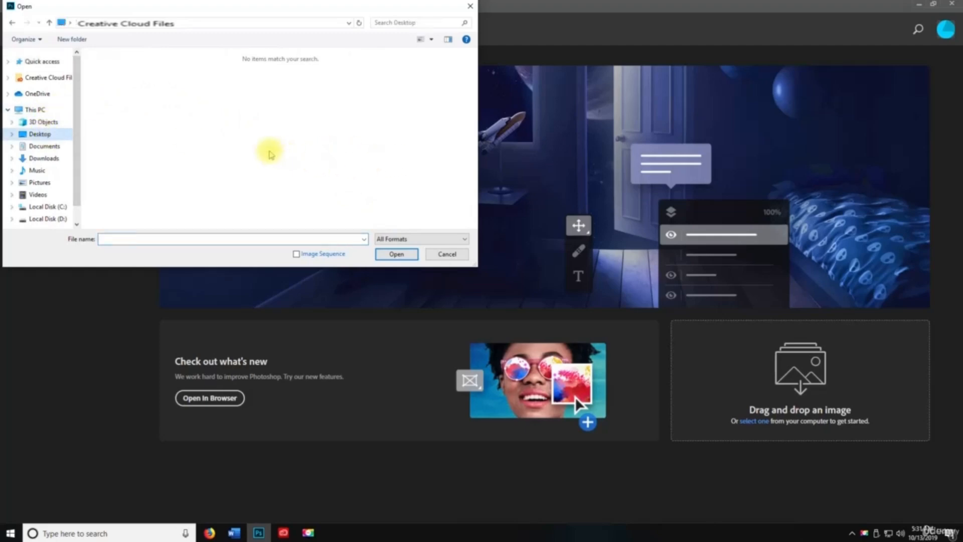
{"action": "left_click", "coordinate": [448, 254]}
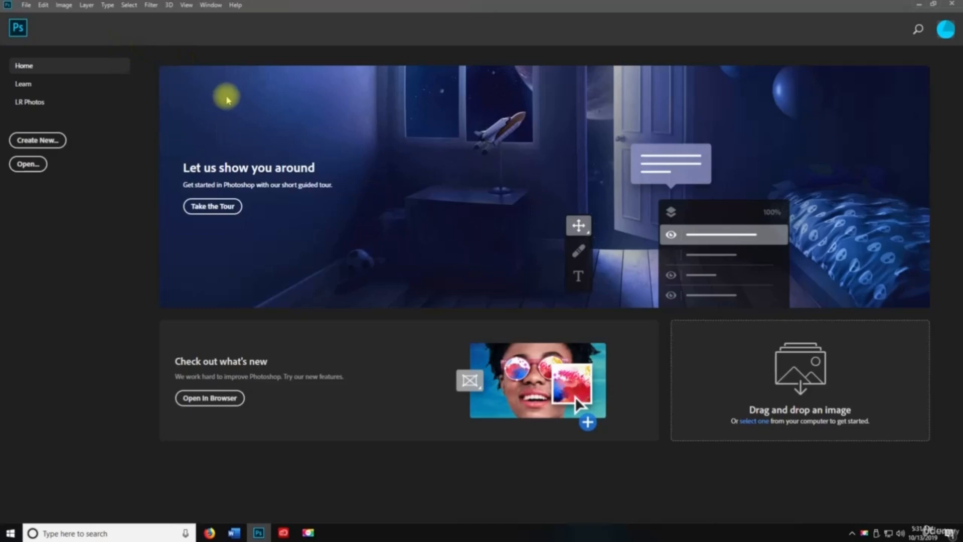
{"action": "left_click", "coordinate": [26, 5]}
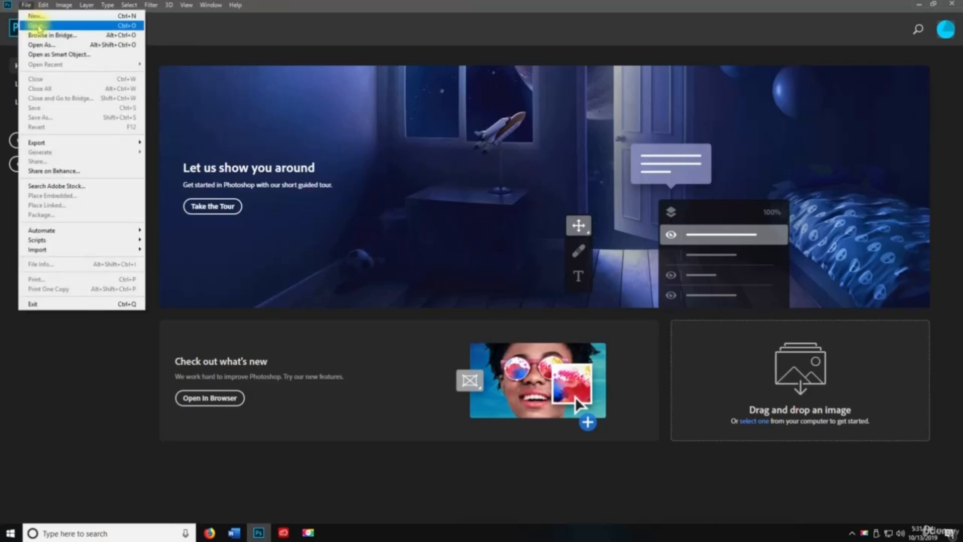
{"action": "left_click", "coordinate": [26, 6]}
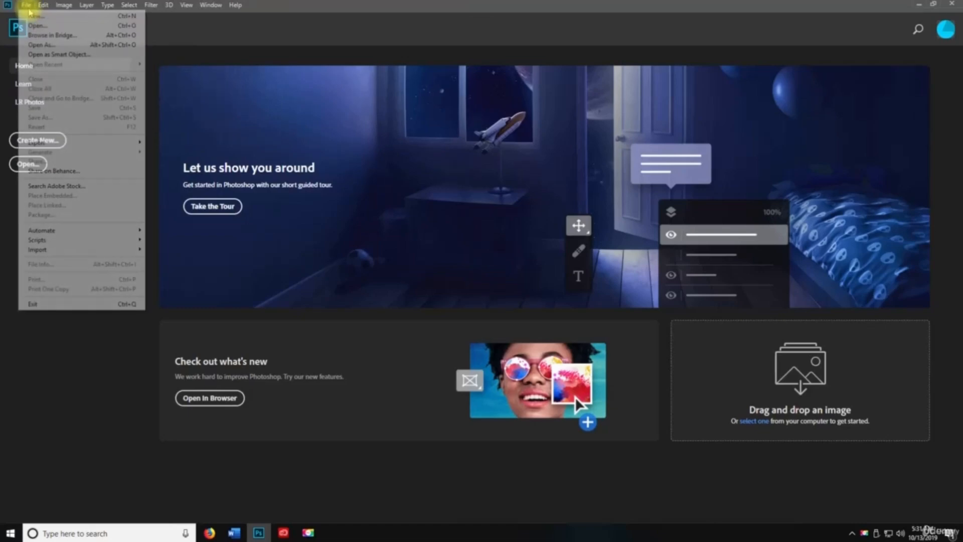
{"action": "left_click", "coordinate": [41, 37]}
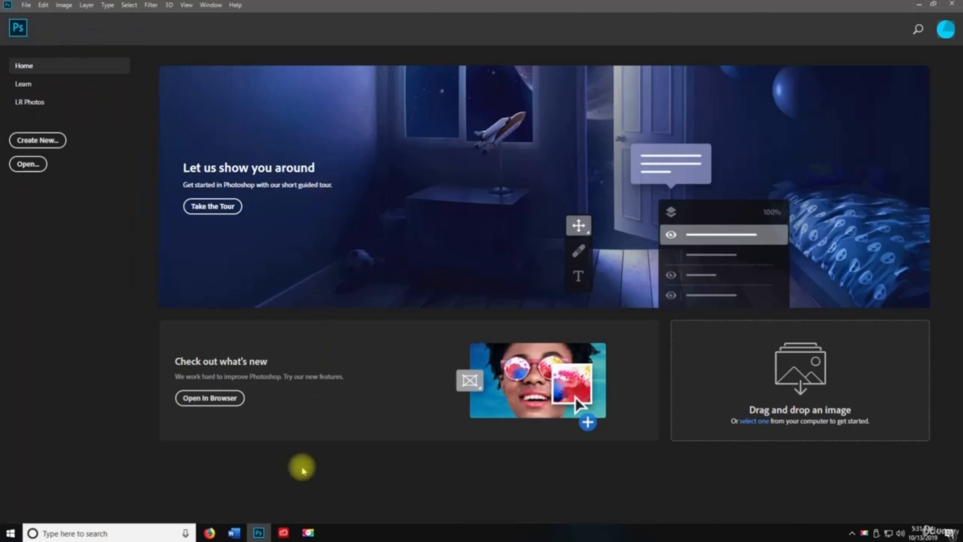
{"action": "left_click", "coordinate": [290, 533]}
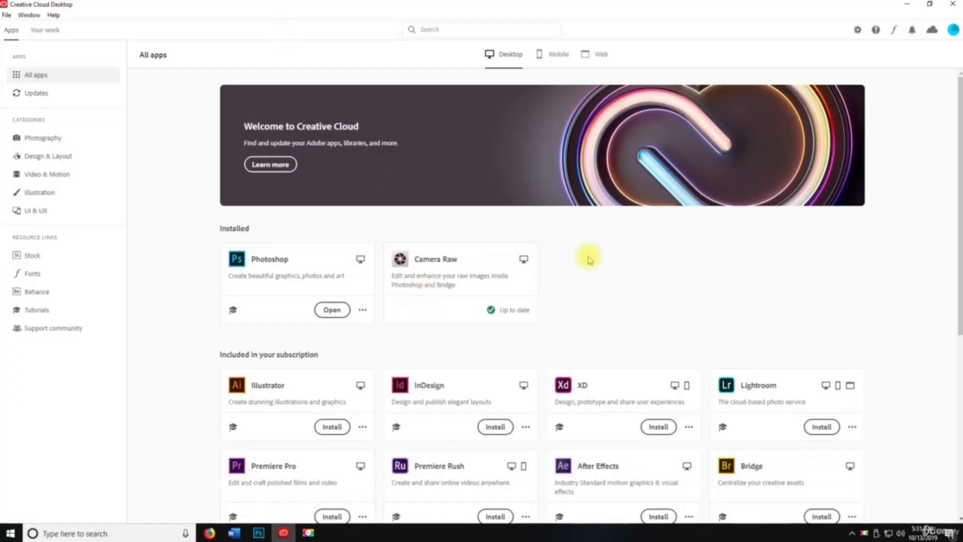
{"action": "scroll", "coordinate": [672, 283], "scroll_direction": "down", "scroll_amount": 3}
{"action": "left_click", "coordinate": [768, 323]}
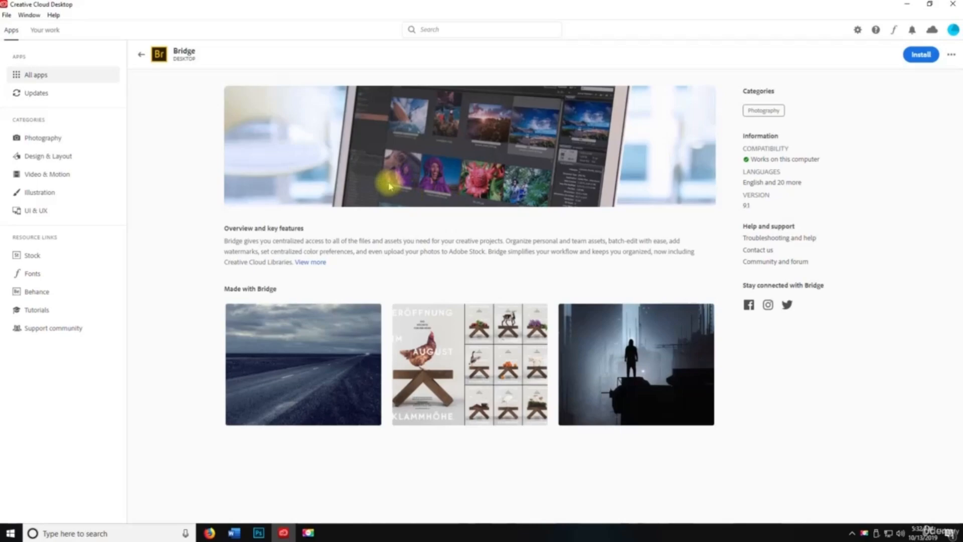
{"action": "left_click", "coordinate": [905, 4]}
{"action": "key", "text": "space"}
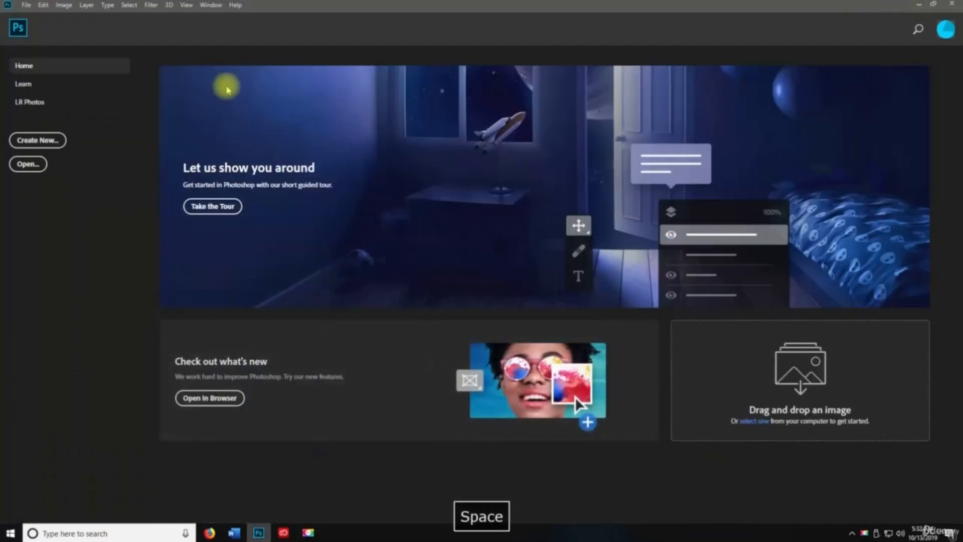
{"action": "left_click", "coordinate": [26, 5]}
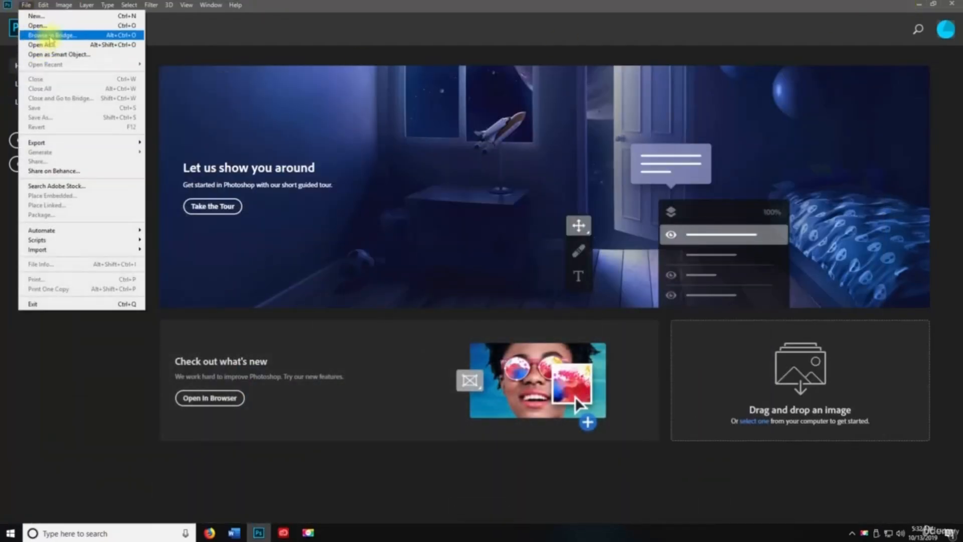
{"action": "left_click", "coordinate": [317, 102]}
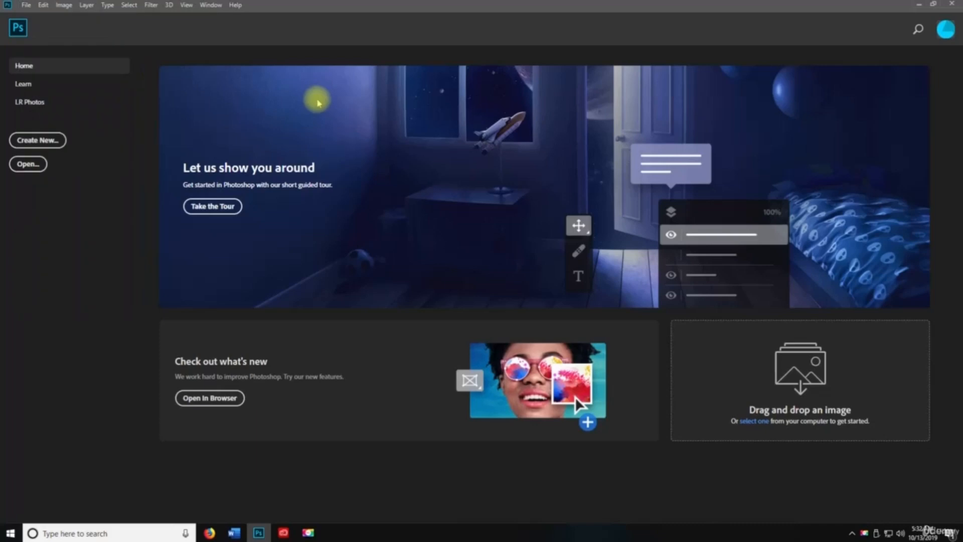
{"action": "key", "text": "ctrl+alt+o"}
{"action": "left_click", "coordinate": [24, 5]}
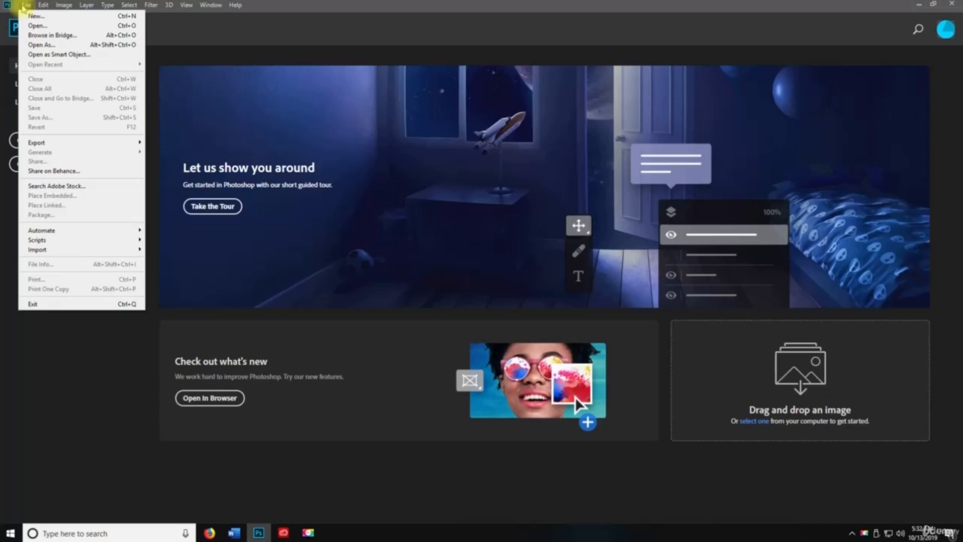
- Open the Open dialog filtered to Photoshop (*.PSD;*.PDD;*.PSDT) files, browsing the format list unchanged
{"action": "left_click", "coordinate": [55, 46]}
{"action": "left_click", "coordinate": [438, 265]}
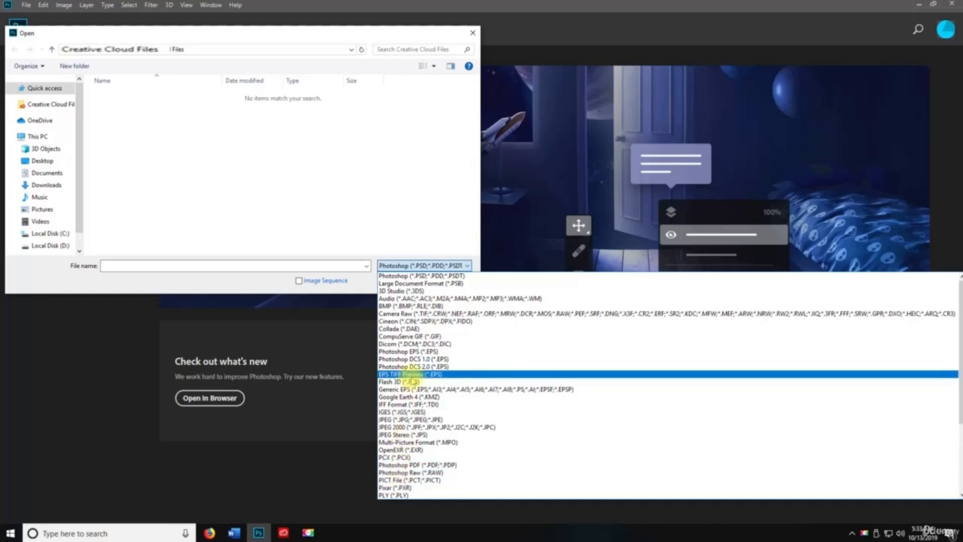
{"action": "scroll", "coordinate": [411, 351], "scroll_direction": "down", "scroll_amount": 5}
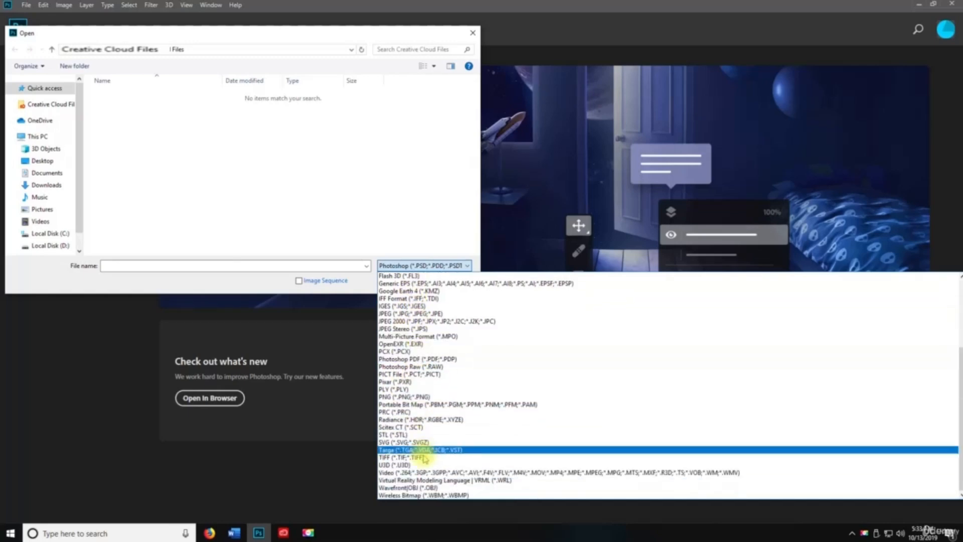
{"action": "scroll", "coordinate": [428, 461], "scroll_direction": "up", "scroll_amount": 5}
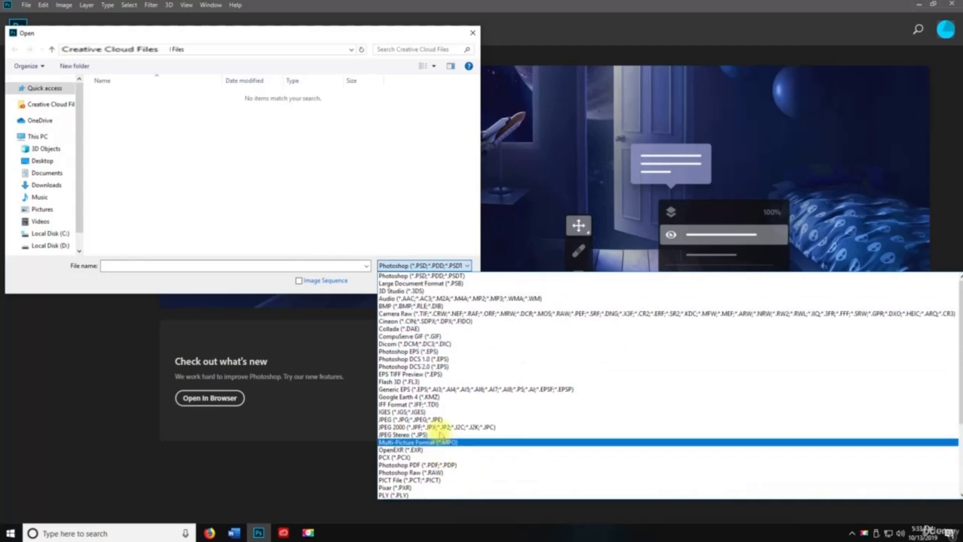
{"action": "left_click", "coordinate": [412, 160]}
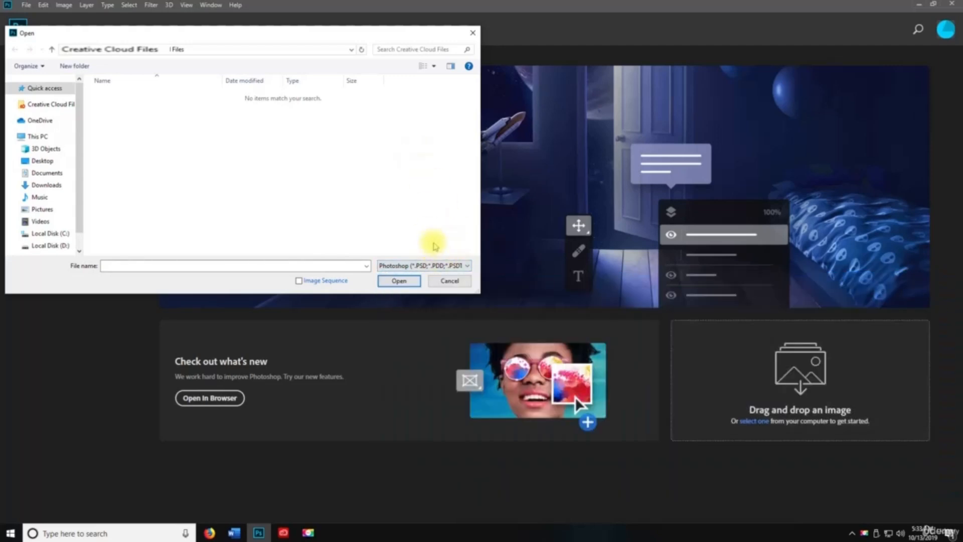
{"action": "left_click", "coordinate": [416, 266]}
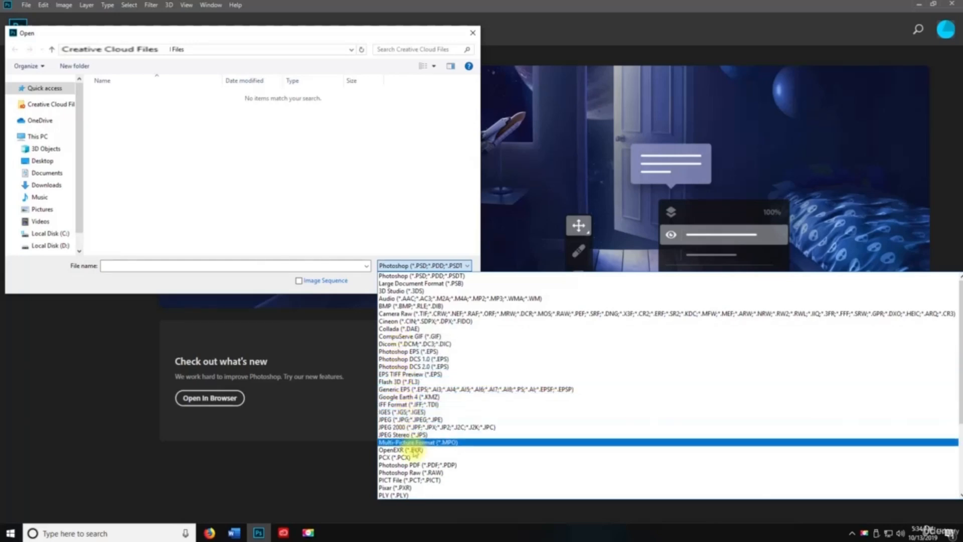
{"action": "scroll", "coordinate": [434, 351], "scroll_direction": "down", "scroll_amount": 2}
{"action": "scroll", "coordinate": [434, 351], "scroll_direction": "down", "scroll_amount": 3}
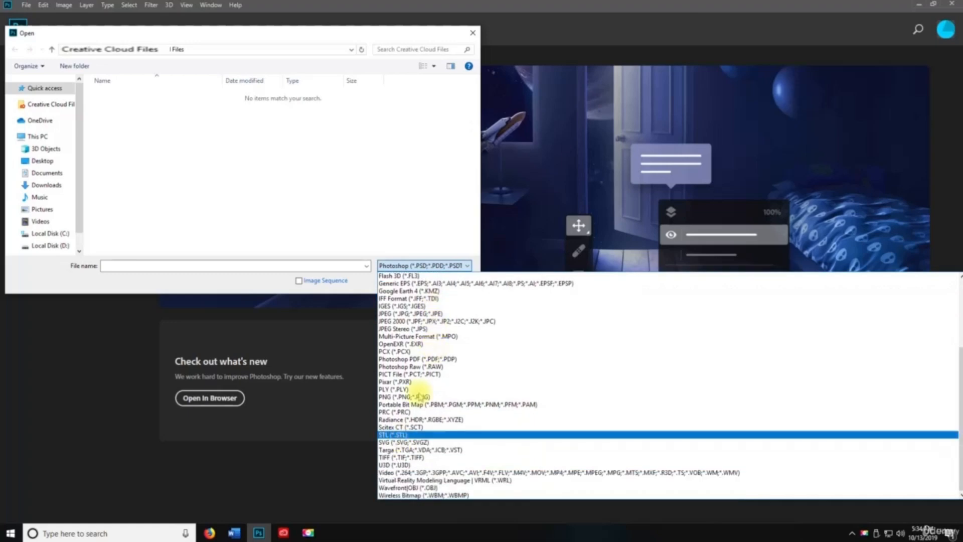
{"action": "left_click", "coordinate": [398, 178]}
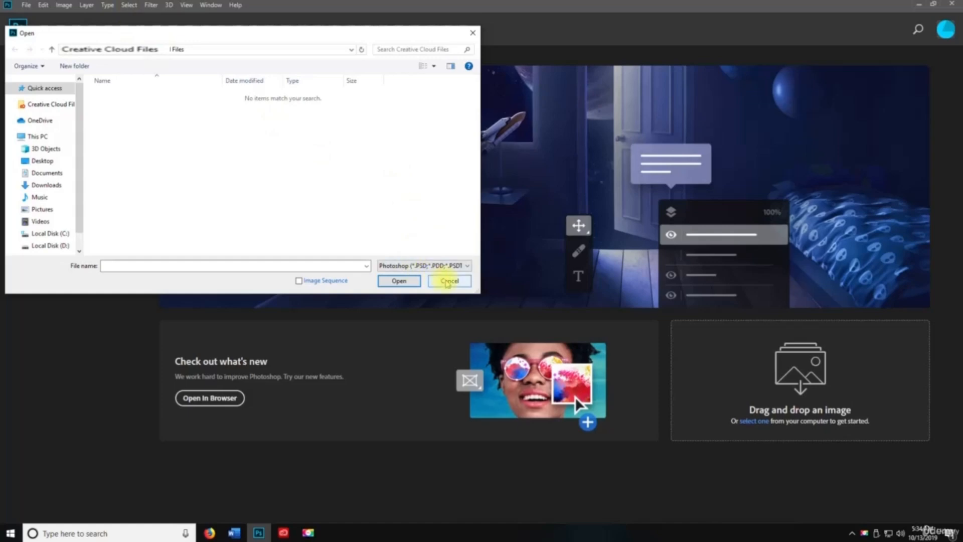
- Cancel the Open dialog, then try Open As with Ctrl+Alt+Shift+O and cancel it
{"action": "key", "text": "Escape"}
{"action": "left_click", "coordinate": [24, 6]}
{"action": "left_click", "coordinate": [24, 6]}
{"action": "left_click", "coordinate": [24, 6]}
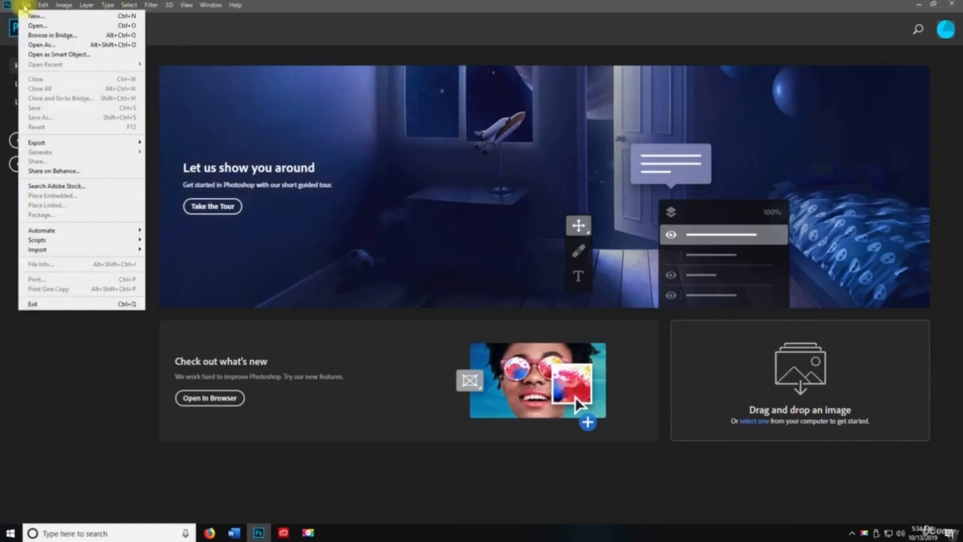
{"action": "left_click", "coordinate": [24, 6]}
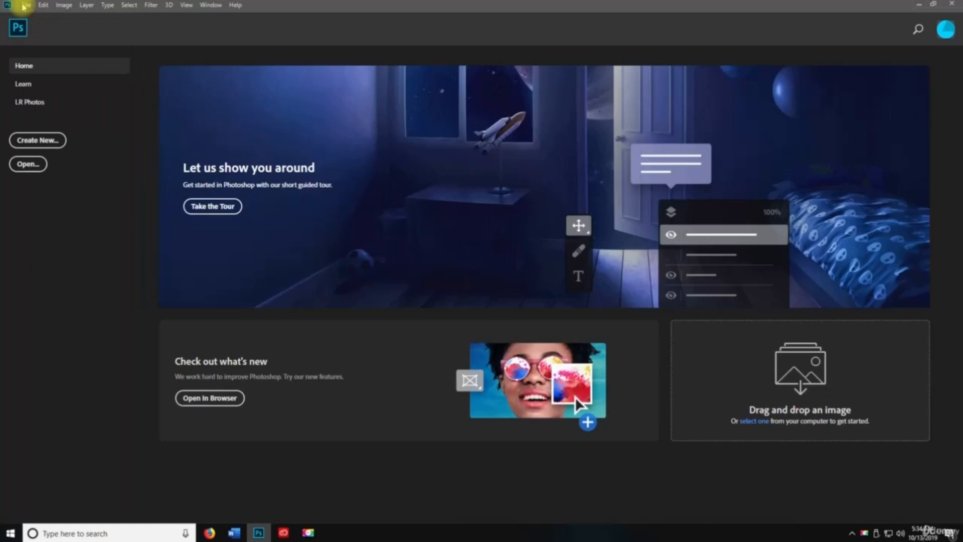
{"action": "key", "text": "ctrl+alt+shift+o"}
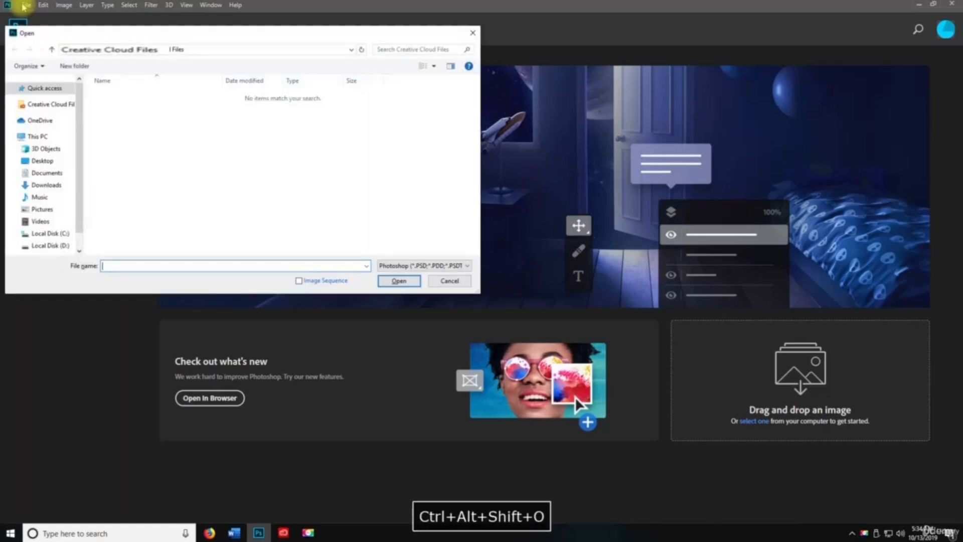
{"action": "left_click", "coordinate": [448, 282]}
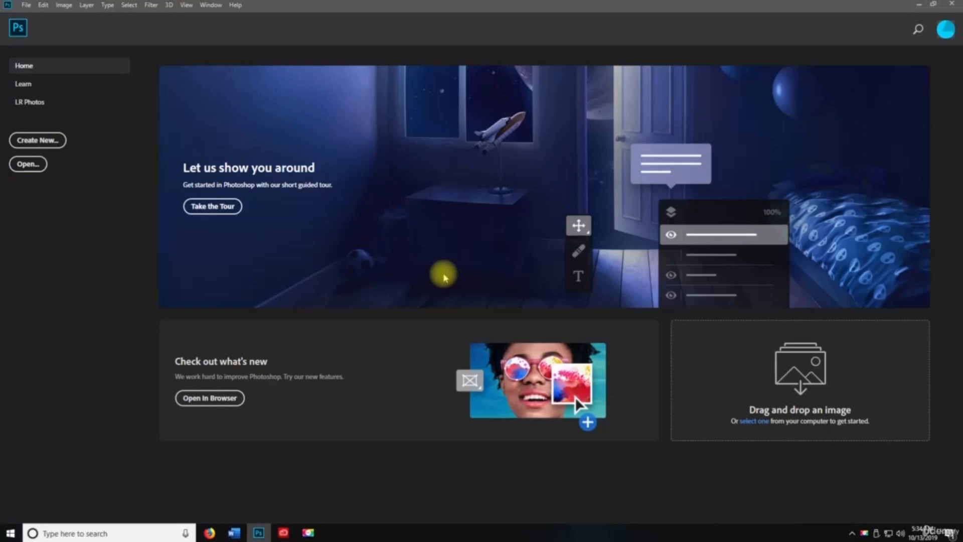
- Start Open as Smart Object and review its file-type list, keeping All Formats
{"action": "left_click", "coordinate": [26, 5]}
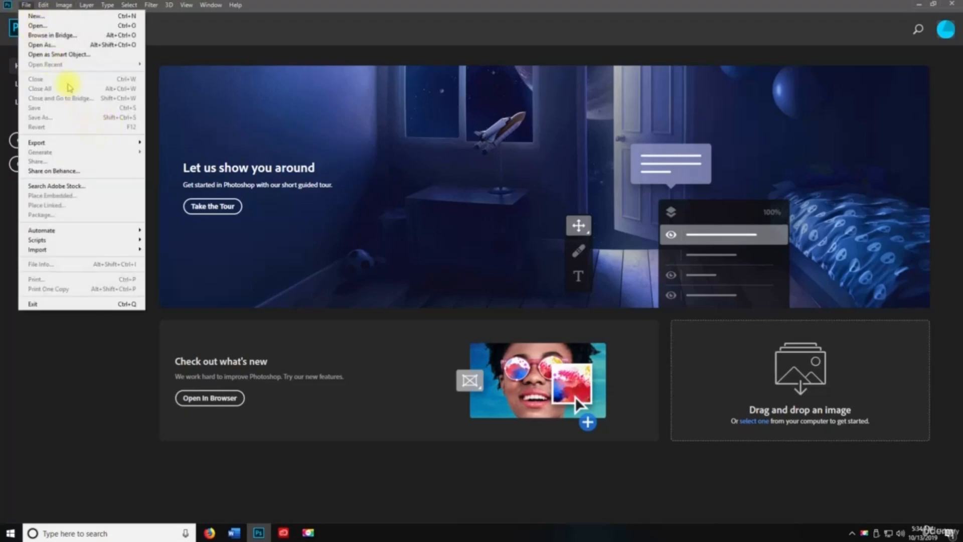
{"action": "left_click", "coordinate": [64, 57]}
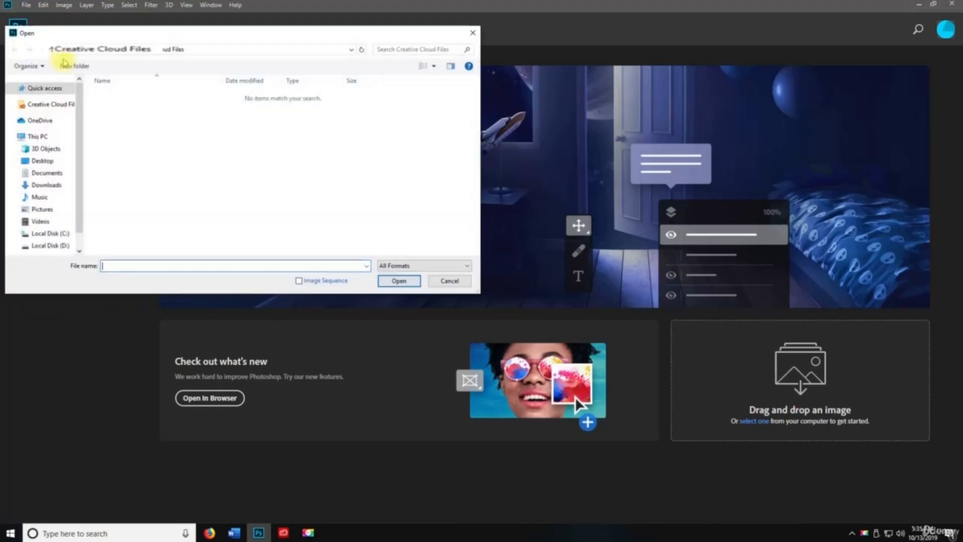
{"action": "left_click", "coordinate": [394, 266]}
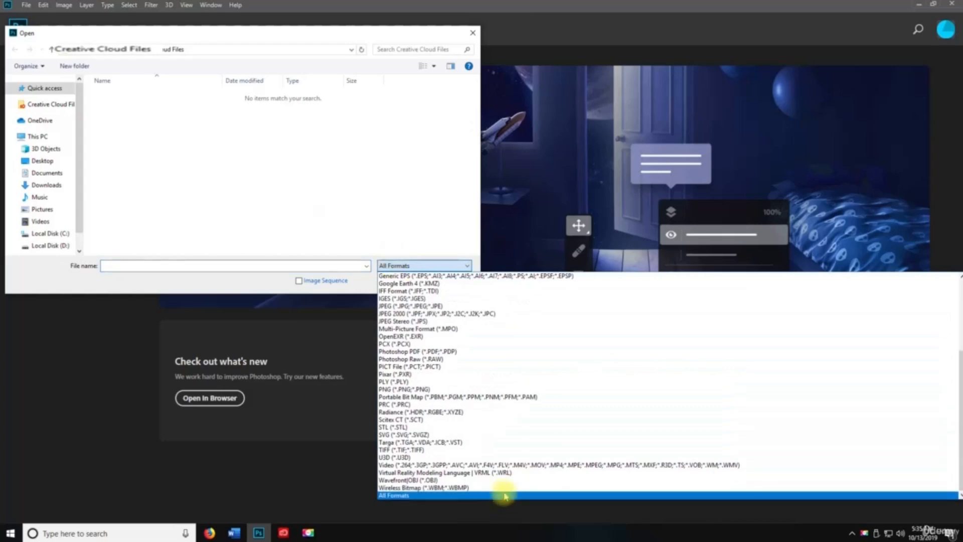
{"action": "scroll", "coordinate": [478, 445], "scroll_direction": "up", "scroll_amount": 5}
{"action": "scroll", "coordinate": [467, 446], "scroll_direction": "down", "scroll_amount": 5}
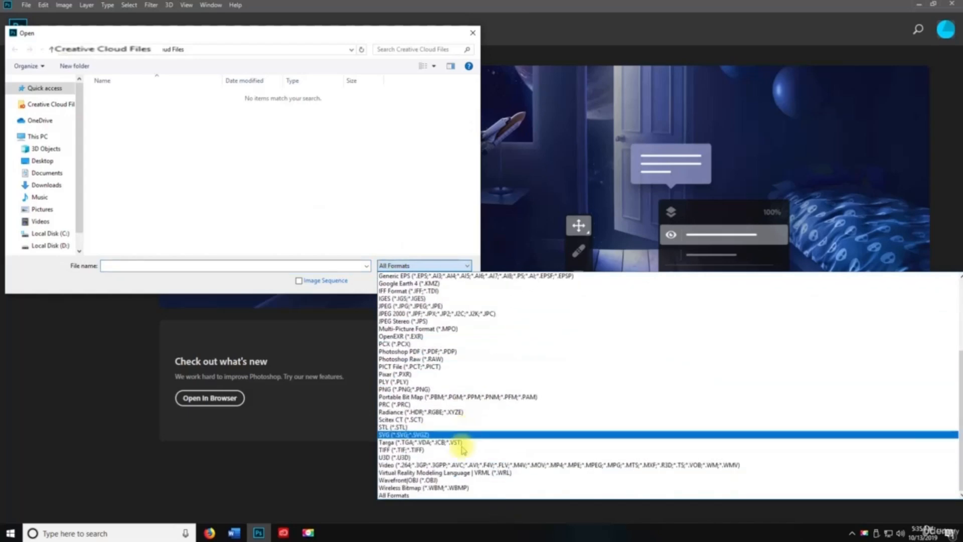
{"action": "left_click", "coordinate": [423, 494]}
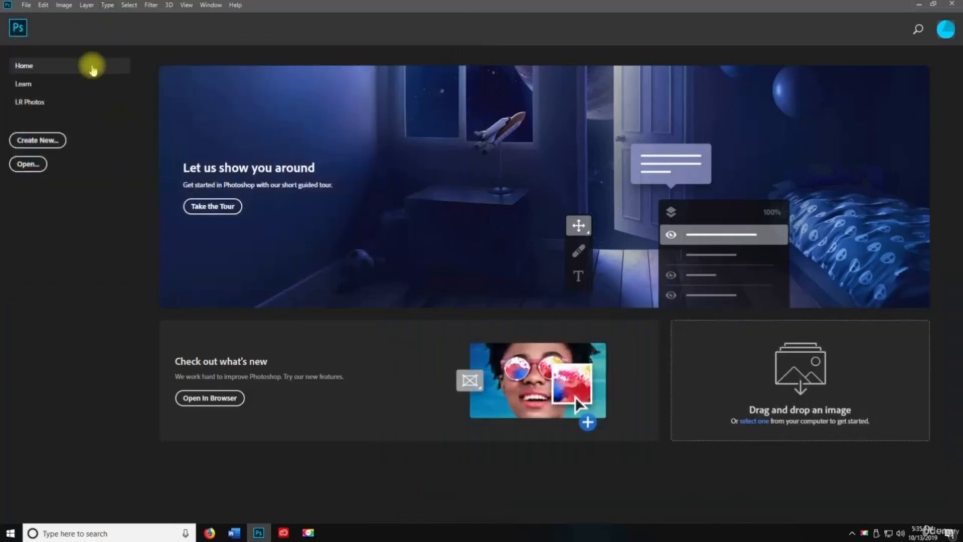
- Browse the File and Edit menus, then bring up the New document dialog with Ctrl+N
{"action": "left_click", "coordinate": [25, 6]}
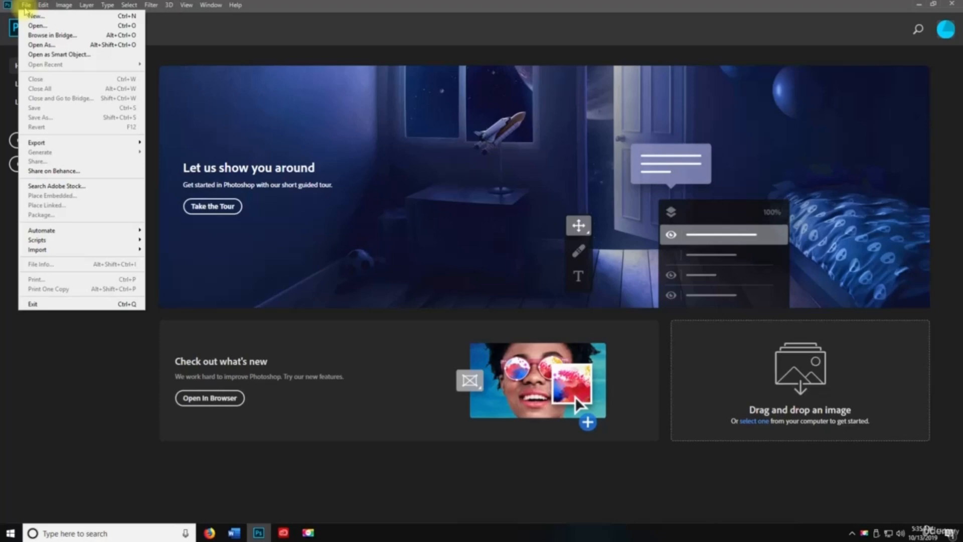
{"action": "mouse_move", "coordinate": [43, 6]}
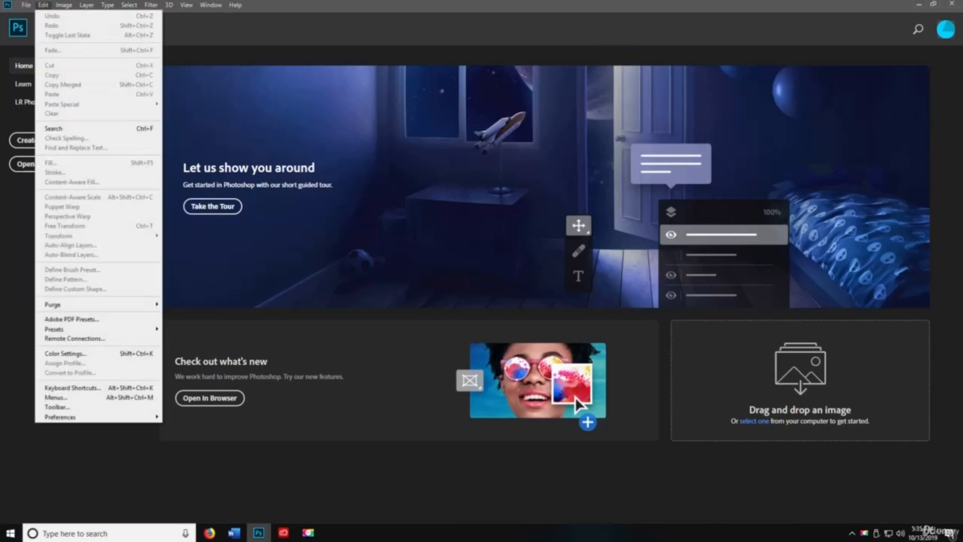
{"action": "key", "text": "Escape"}
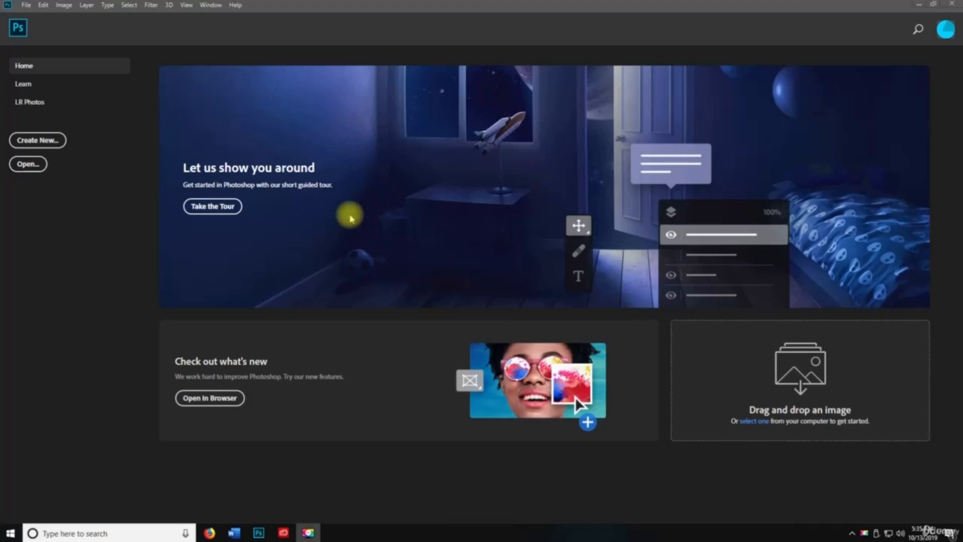
{"action": "left_click", "coordinate": [32, 6]}
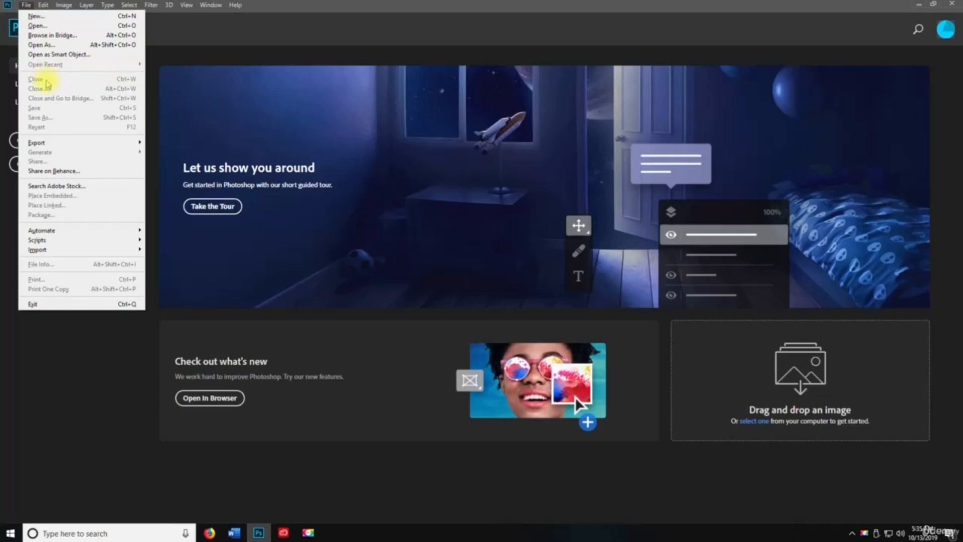
{"action": "left_click", "coordinate": [224, 31]}
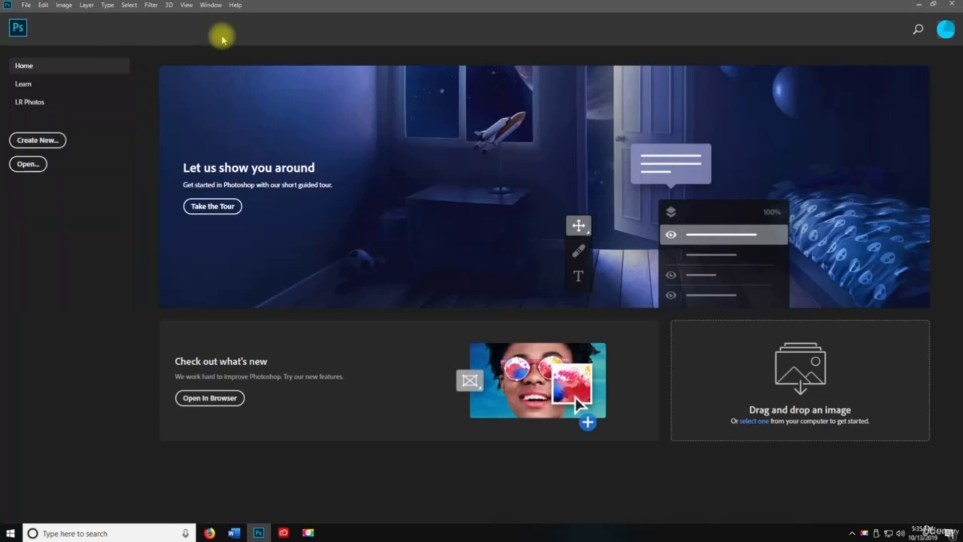
{"action": "key", "text": "ctrl+n"}
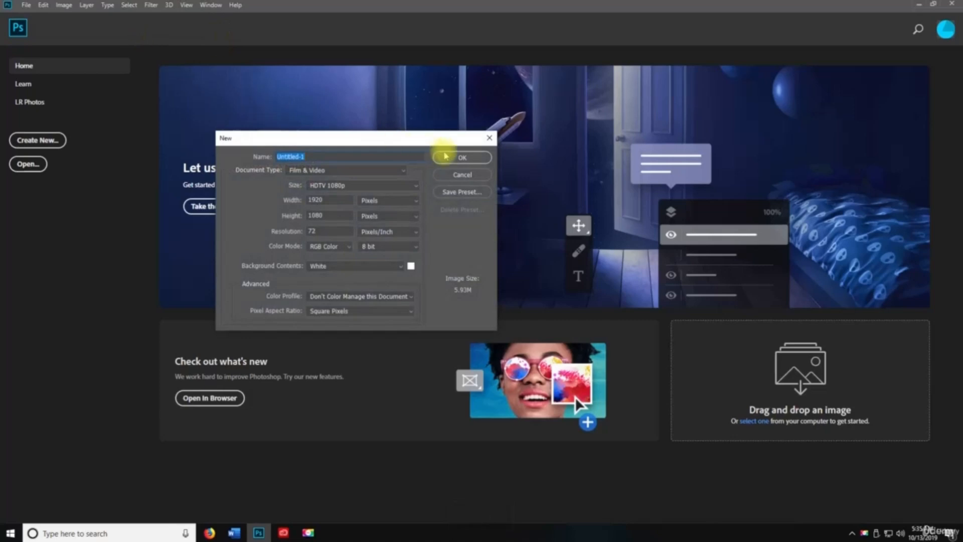
- Create the 1920 × 1080 HDTV Untitled-1 document and glance at the File menu
{"action": "left_click", "coordinate": [444, 155]}
{"action": "left_click", "coordinate": [26, 5]}
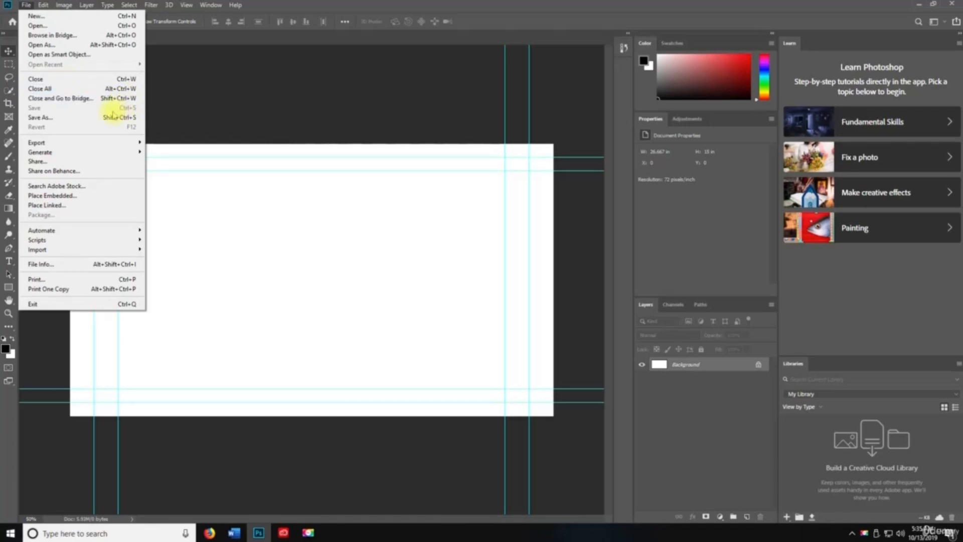
{"action": "left_click", "coordinate": [249, 182]}
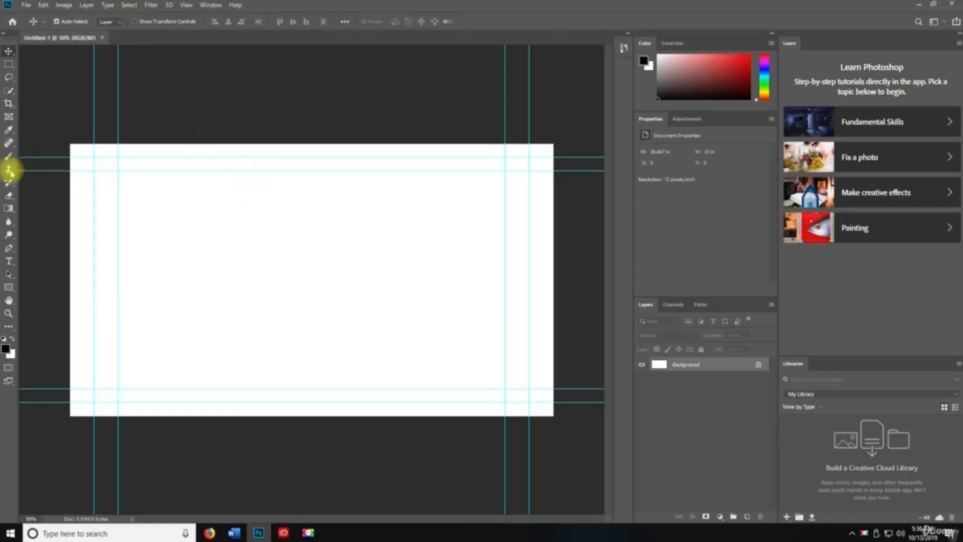
- Paint a black freehand stroke across the canvas with the Brush tool
{"action": "left_click", "coordinate": [9, 156]}
{"action": "left_click_drag", "start_coordinate": [178, 207], "coordinate": [409, 231]}
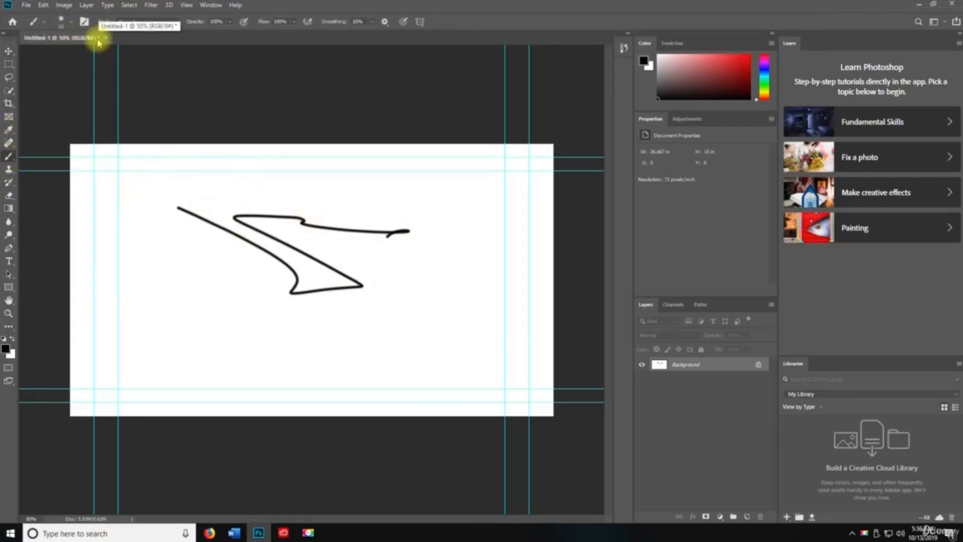
{"action": "left_click", "coordinate": [25, 5]}
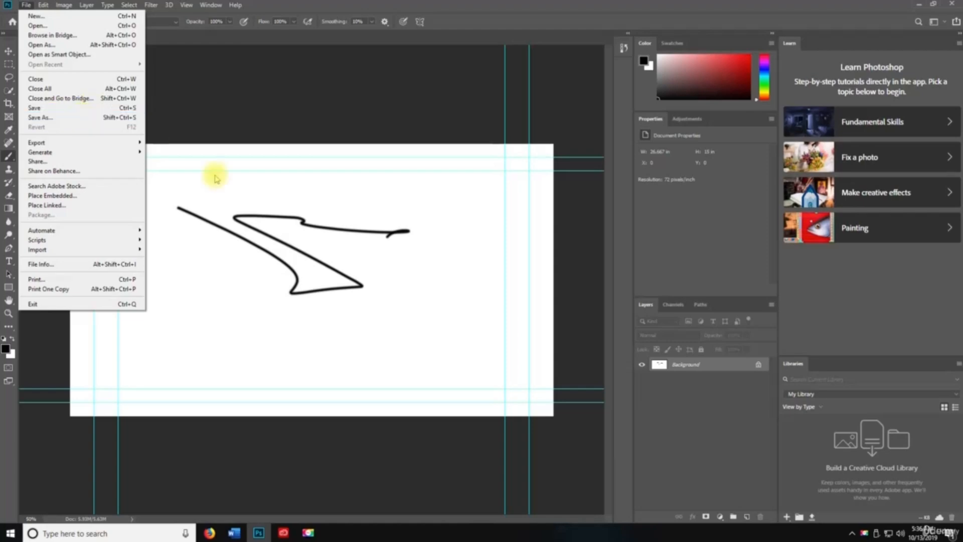
{"action": "left_click", "coordinate": [290, 215]}
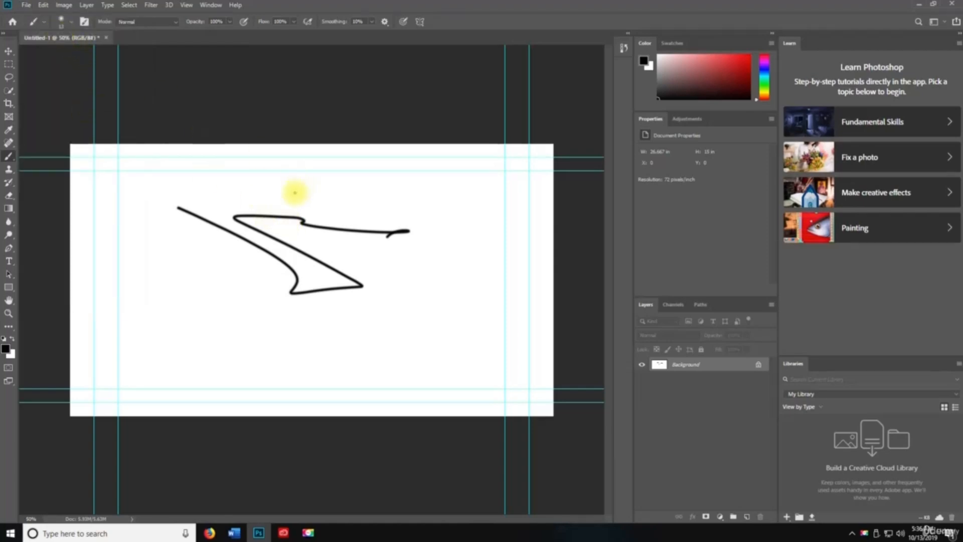
{"action": "left_click", "coordinate": [8, 50]}
{"action": "key", "text": "ctrl+s"}
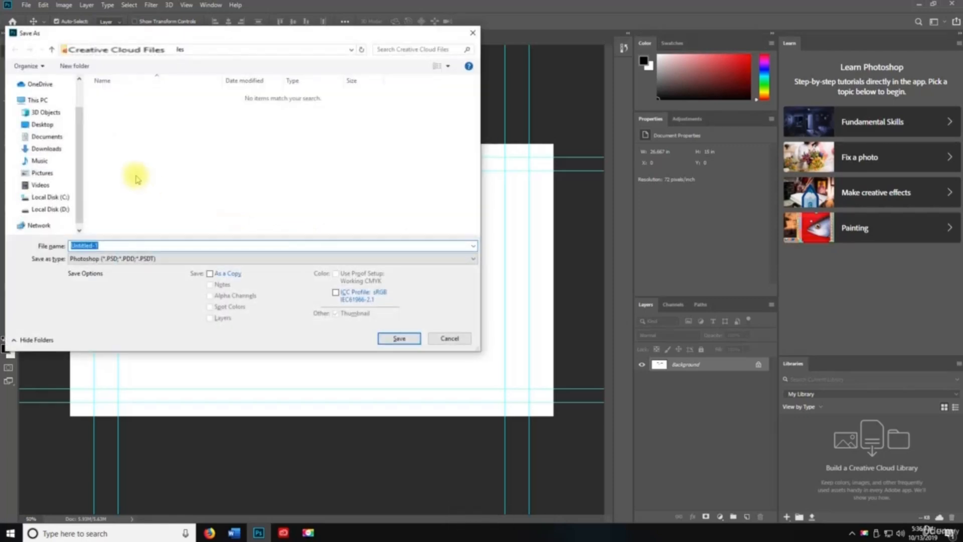
{"action": "left_click", "coordinate": [40, 125]}
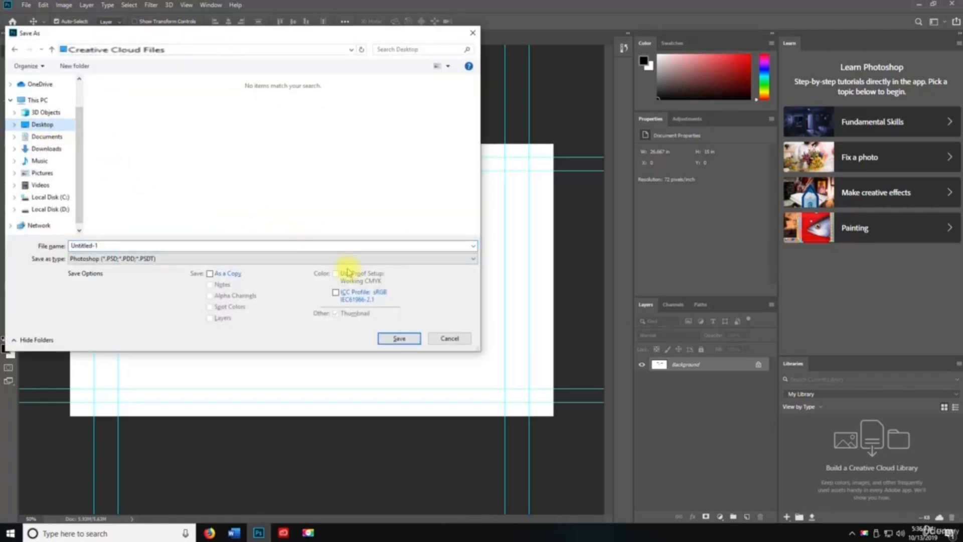
{"action": "left_click", "coordinate": [441, 338]}
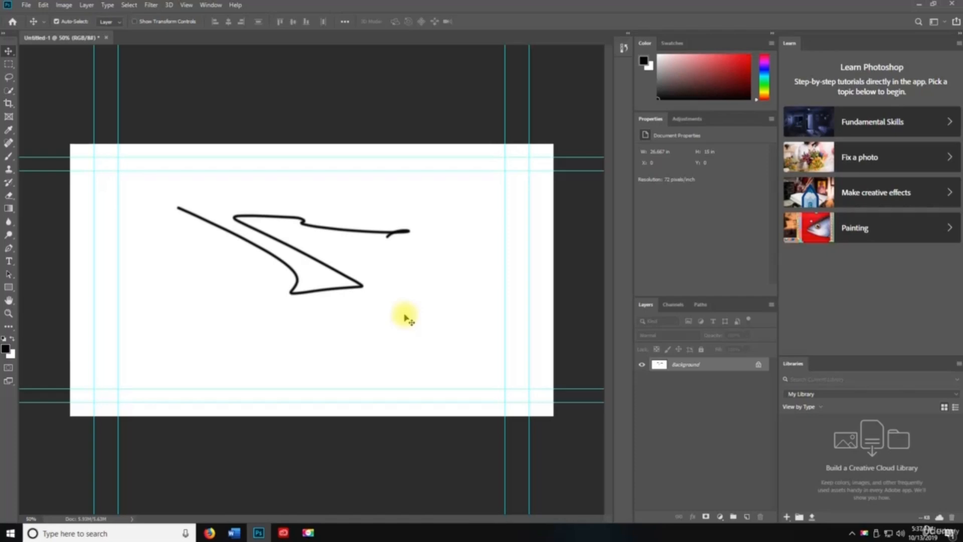
- Save Untitled-1 to the Desktop as Photoshop PDF, accepting the PDF settings and compatibility warning
{"action": "left_click", "coordinate": [26, 5]}
{"action": "left_click", "coordinate": [50, 122]}
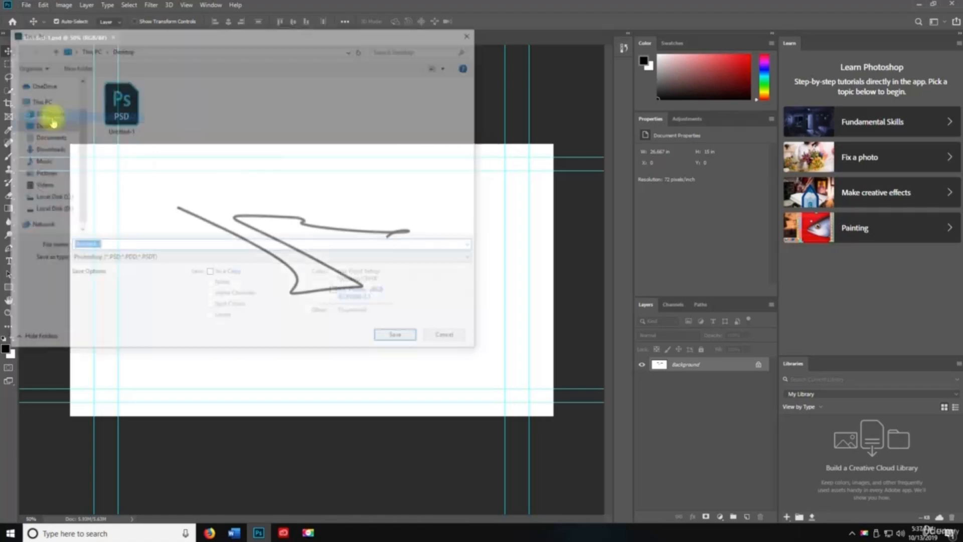
{"action": "left_click", "coordinate": [197, 256]}
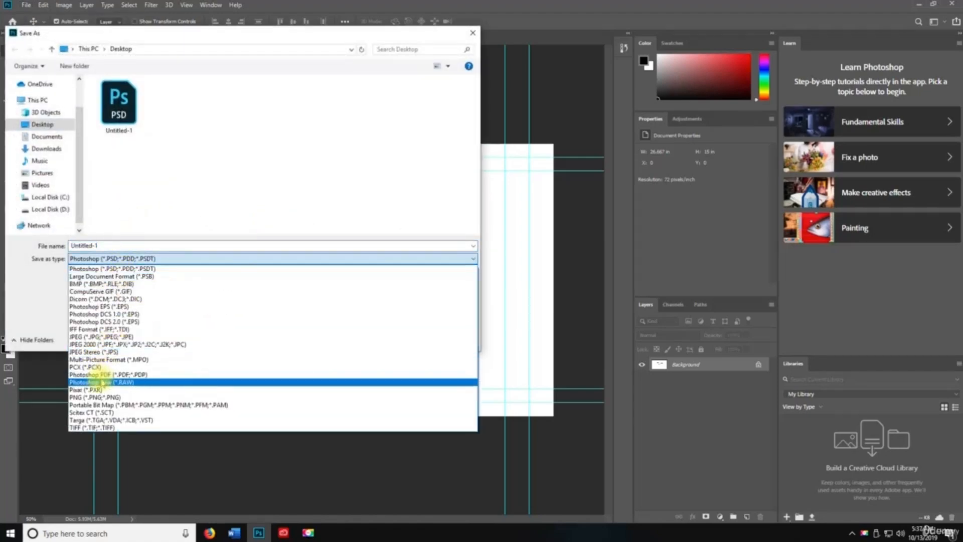
{"action": "left_click", "coordinate": [100, 374]}
{"action": "left_click", "coordinate": [408, 346]}
{"action": "left_click", "coordinate": [484, 207]}
{"action": "left_click", "coordinate": [582, 333]}
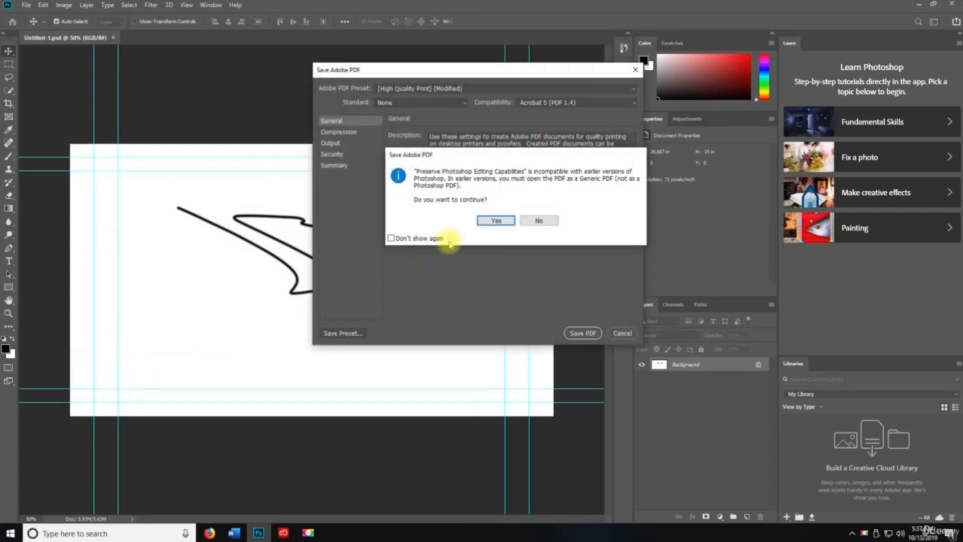
{"action": "left_click", "coordinate": [492, 278]}
{"action": "key", "text": "space"}
{"action": "left_click", "coordinate": [26, 5]}
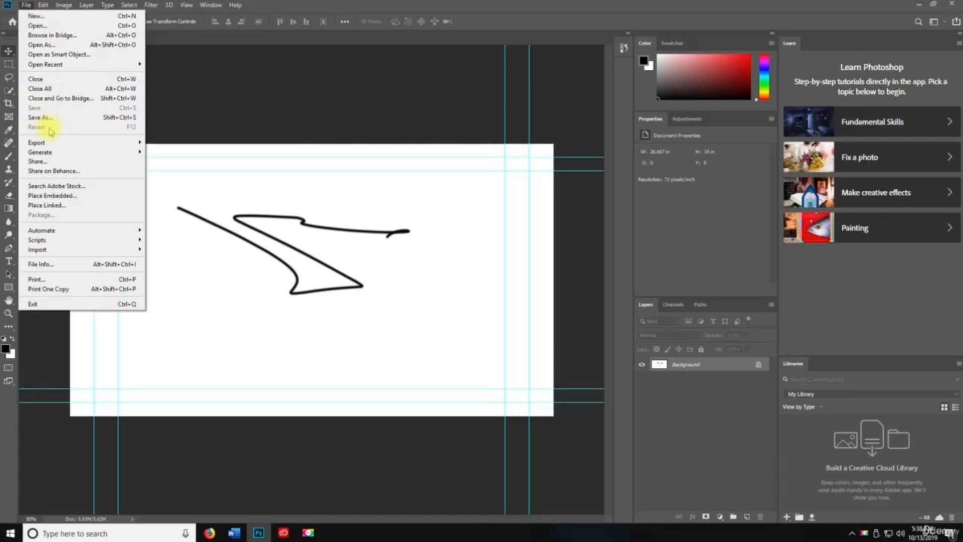
{"action": "left_click", "coordinate": [333, 236]}
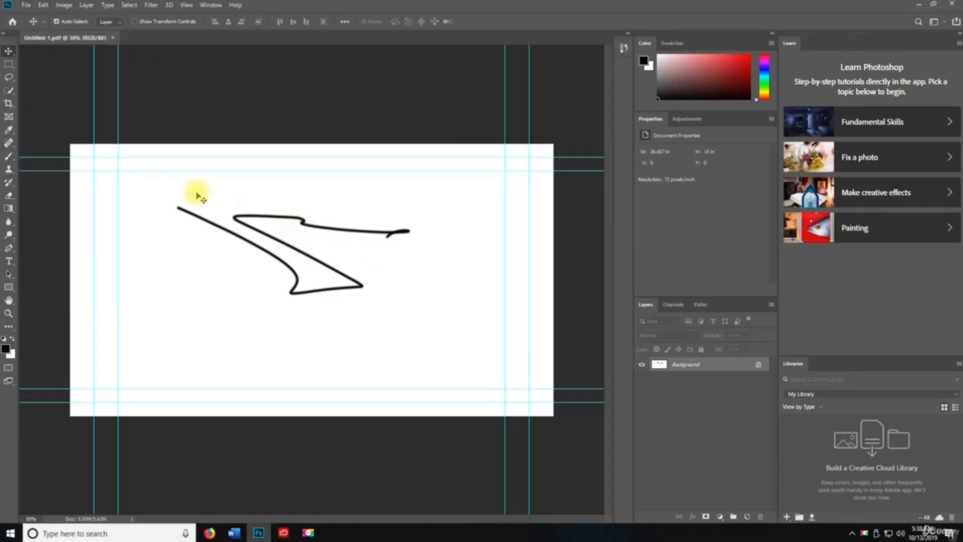
{"action": "key", "text": "b"}
{"action": "left_click_drag", "start_coordinate": [158, 246], "coordinate": [235, 326]}
{"action": "left_click", "coordinate": [25, 5]}
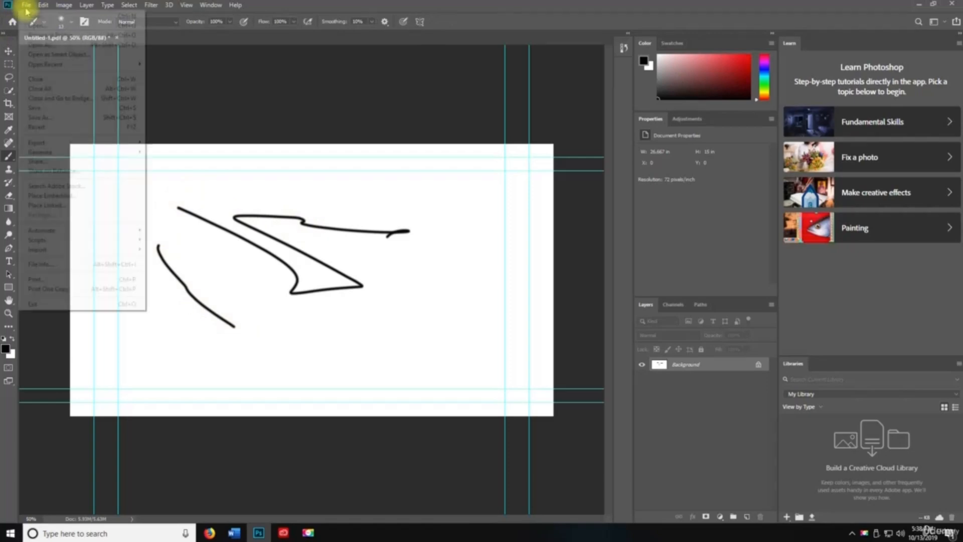
{"action": "left_click", "coordinate": [64, 128]}
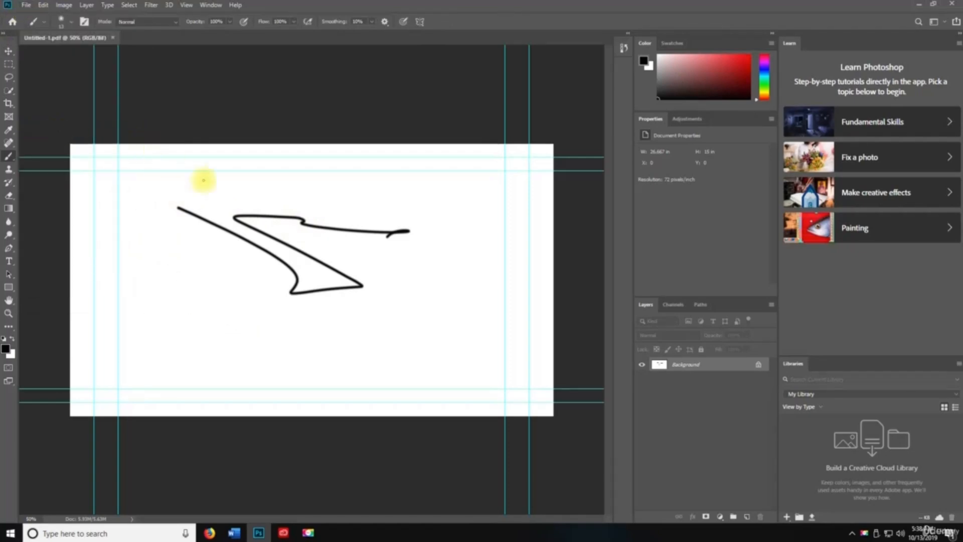
{"action": "left_click", "coordinate": [26, 5]}
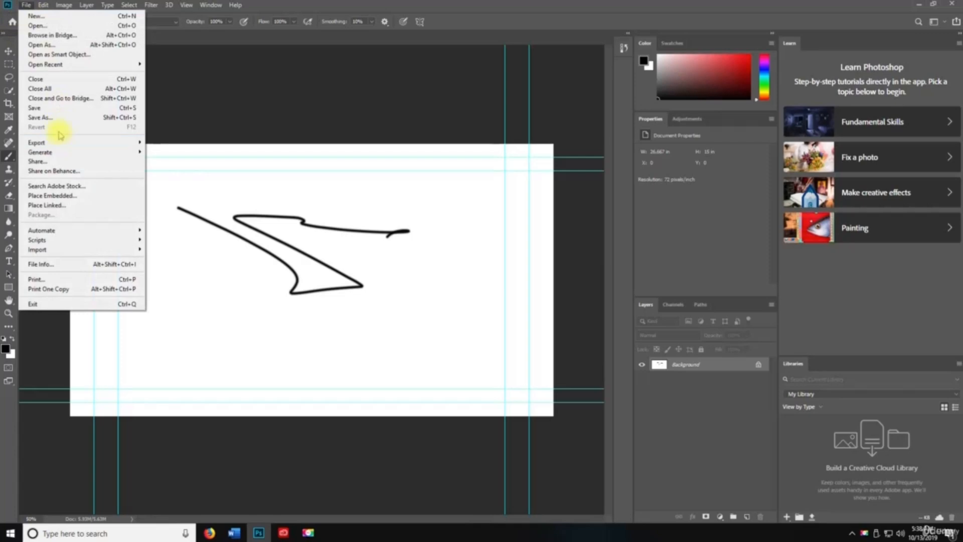
{"action": "left_click", "coordinate": [232, 350]}
{"action": "mouse_move", "coordinate": [156, 239]}
{"action": "left_mouse_down"}
{"action": "mouse_move", "coordinate": [171, 293]}
{"action": "mouse_move", "coordinate": [348, 360]}
{"action": "left_mouse_up"}
{"action": "mouse_move", "coordinate": [454, 268]}
{"action": "left_mouse_down"}
{"action": "mouse_move", "coordinate": [445, 333]}
{"action": "mouse_move", "coordinate": [456, 341]}
{"action": "left_mouse_up"}
{"action": "left_click", "coordinate": [26, 5]}
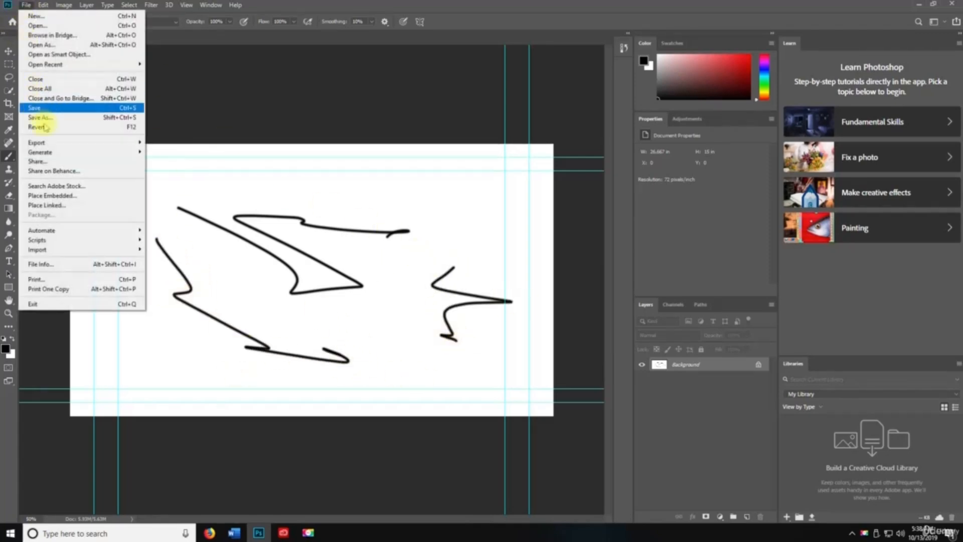
{"action": "left_click", "coordinate": [400, 20]}
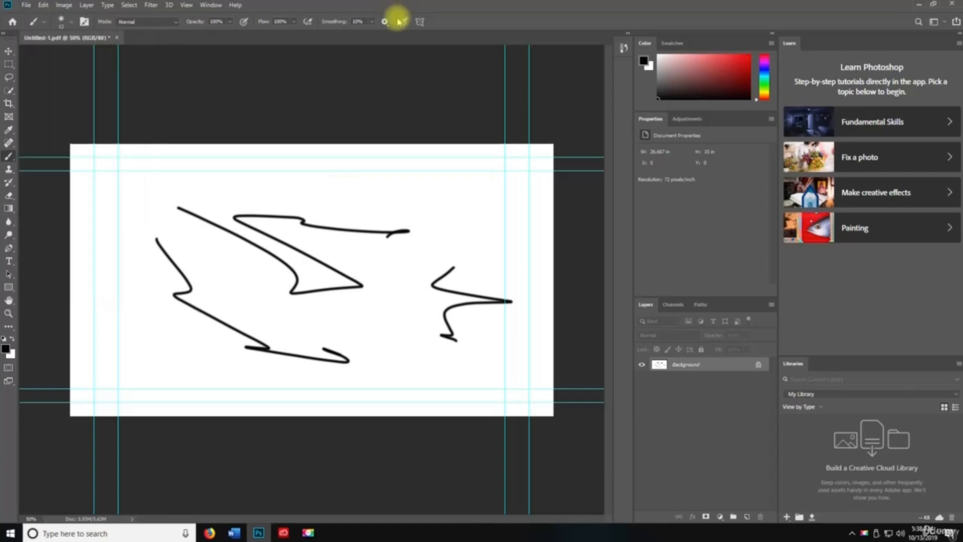
{"action": "key", "text": "F12"}
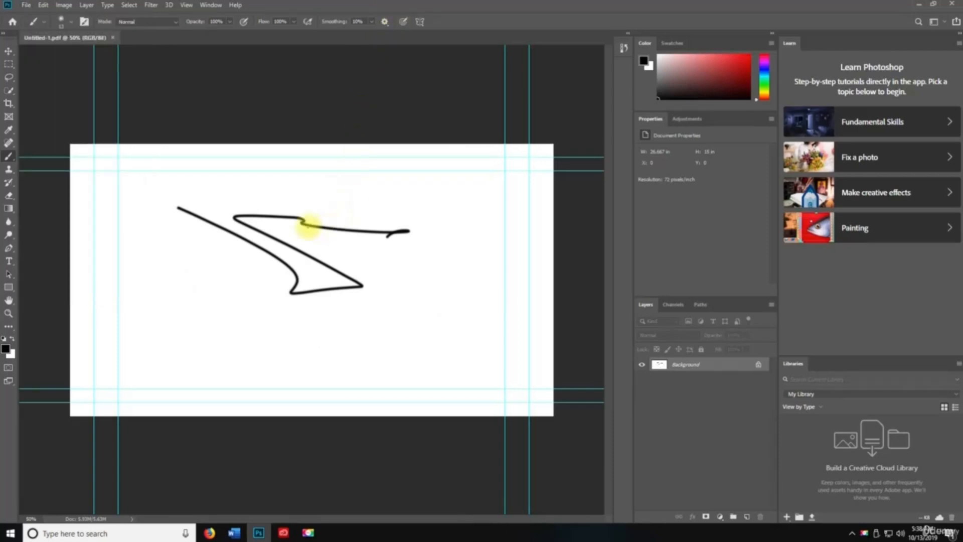
{"action": "mouse_move", "coordinate": [155, 247]}
{"action": "left_mouse_down"}
{"action": "mouse_move", "coordinate": [186, 319]}
{"action": "mouse_move", "coordinate": [160, 340]}
{"action": "left_mouse_up"}
{"action": "mouse_move", "coordinate": [408, 339]}
{"action": "left_mouse_down"}
{"action": "mouse_move", "coordinate": [435, 283]}
{"action": "mouse_move", "coordinate": [450, 323]}
{"action": "left_mouse_up"}
{"action": "left_click_drag", "start_coordinate": [445, 175], "coordinate": [461, 213]}
{"action": "left_click_drag", "start_coordinate": [160, 170], "coordinate": [278, 179]}
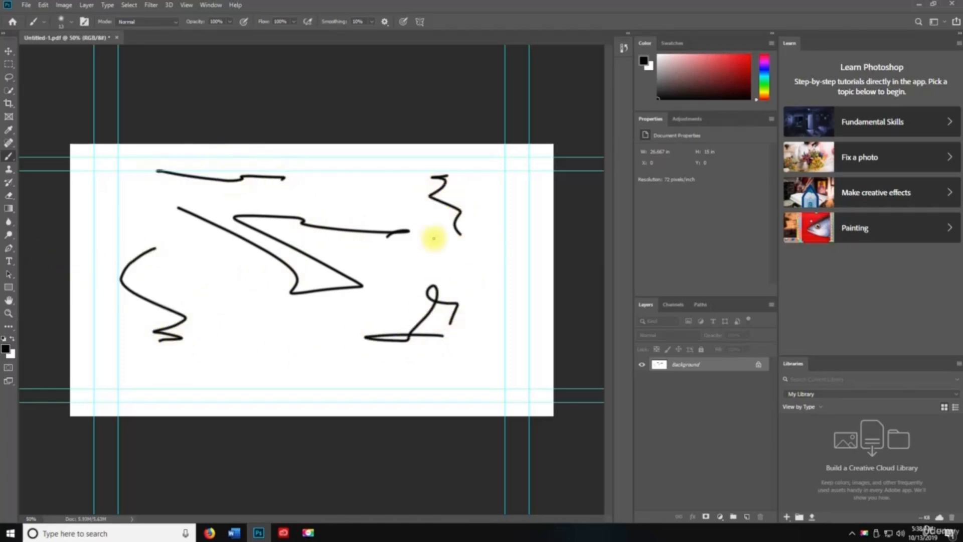
{"action": "key", "text": "F12"}
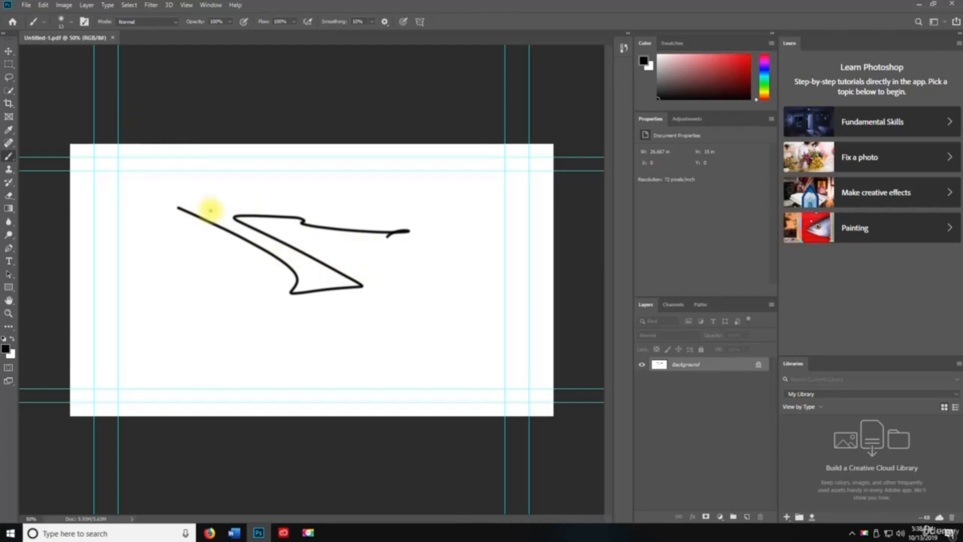
- Quick-export the drawing as a PNG named Untitled-1 on the Desktop
{"action": "left_click", "coordinate": [26, 5]}
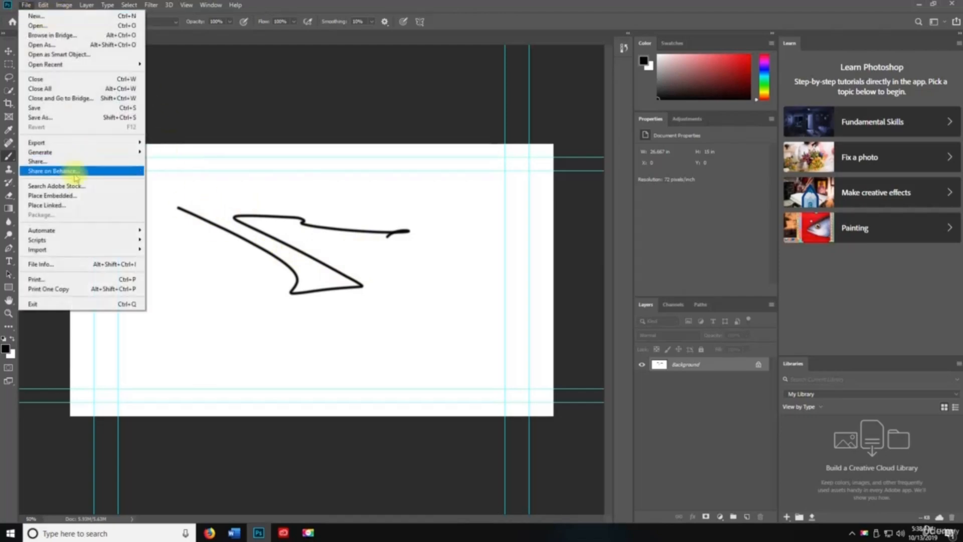
{"action": "mouse_move", "coordinate": [44, 142]}
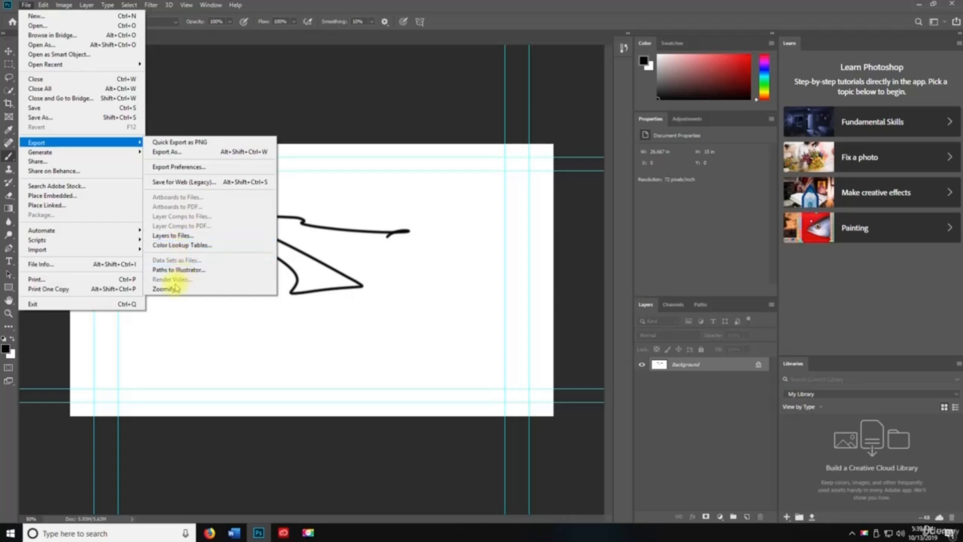
{"action": "left_click", "coordinate": [178, 142]}
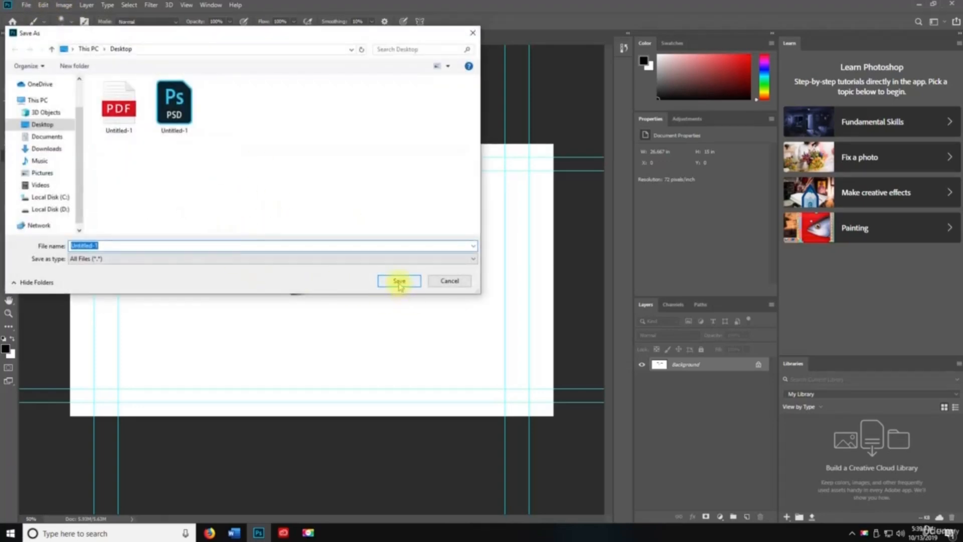
{"action": "left_click", "coordinate": [396, 278]}
{"action": "left_click", "coordinate": [26, 5]}
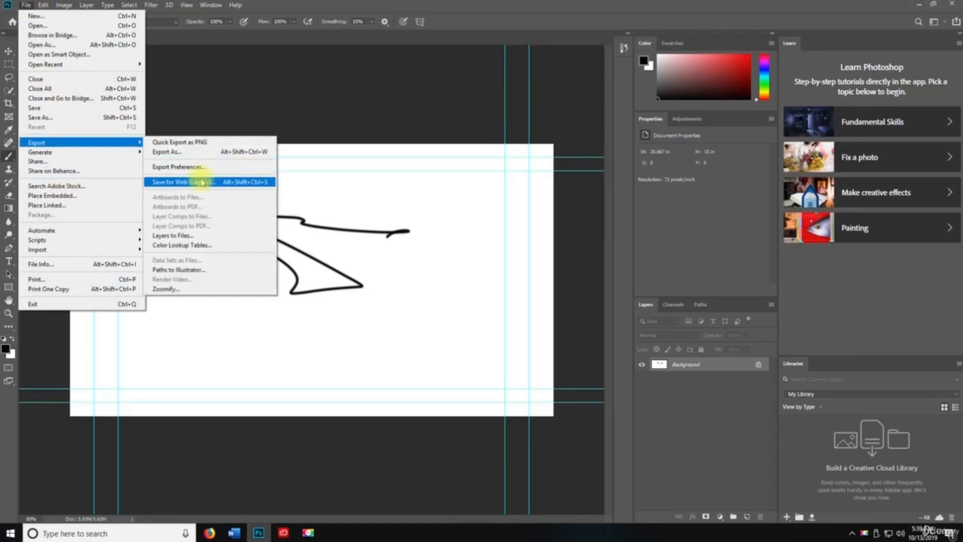
- Open Save for Web, enlarge its window and pan the preview over the drawing
{"action": "left_click", "coordinate": [203, 182]}
{"action": "left_click_drag", "start_coordinate": [576, 55], "coordinate": [457, 39]}
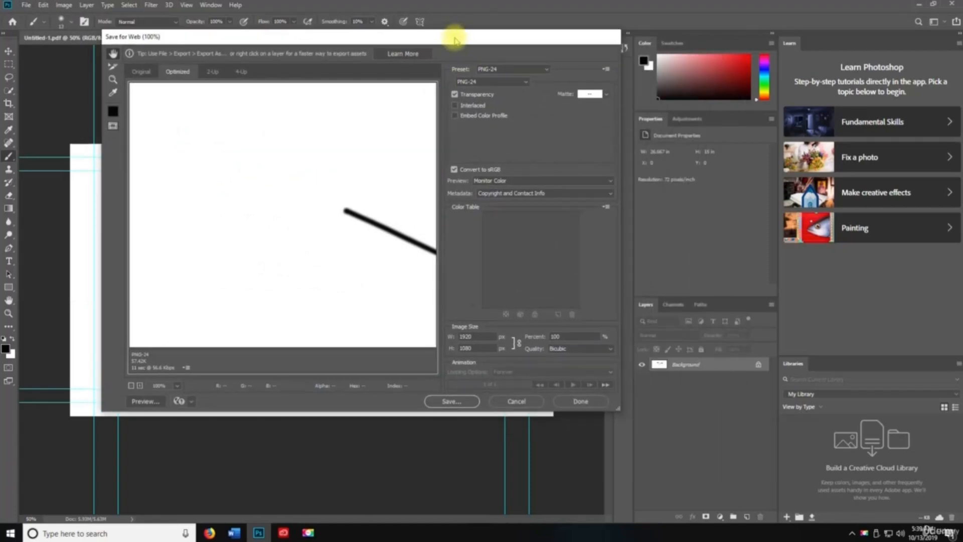
{"action": "mouse_move", "coordinate": [618, 407]}
{"action": "left_mouse_down"}
{"action": "mouse_move", "coordinate": [791, 421]}
{"action": "mouse_move", "coordinate": [870, 472]}
{"action": "left_mouse_up"}
{"action": "mouse_move", "coordinate": [560, 305]}
{"action": "left_mouse_down"}
{"action": "mouse_move", "coordinate": [301, 236]}
{"action": "mouse_move", "coordinate": [256, 258]}
{"action": "left_mouse_up"}
{"action": "left_click_drag", "start_coordinate": [487, 294], "coordinate": [556, 326]}
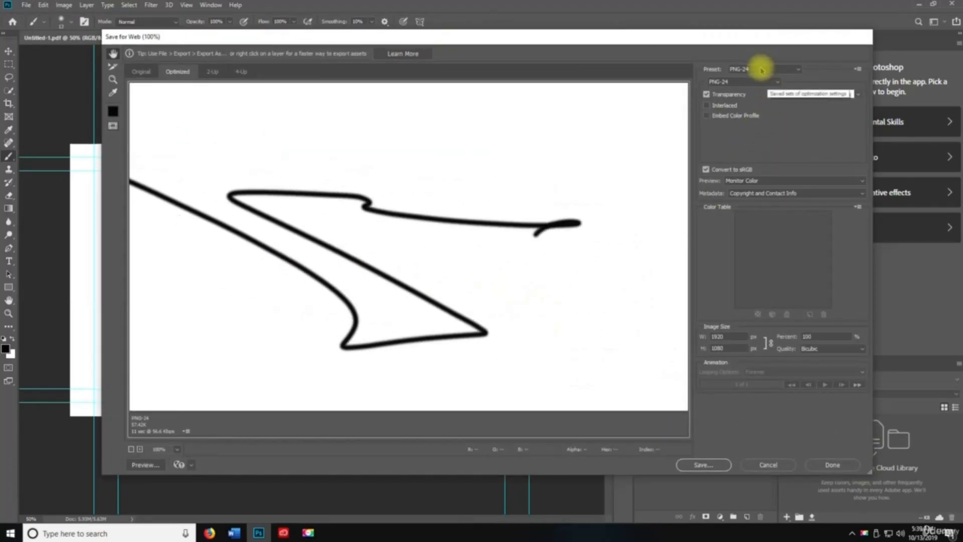
- Try the GIF, PNG-8, PNG-24 and WBMP output formats, settling on PNG-24
{"action": "left_click", "coordinate": [748, 81]}
{"action": "left_click", "coordinate": [745, 89]}
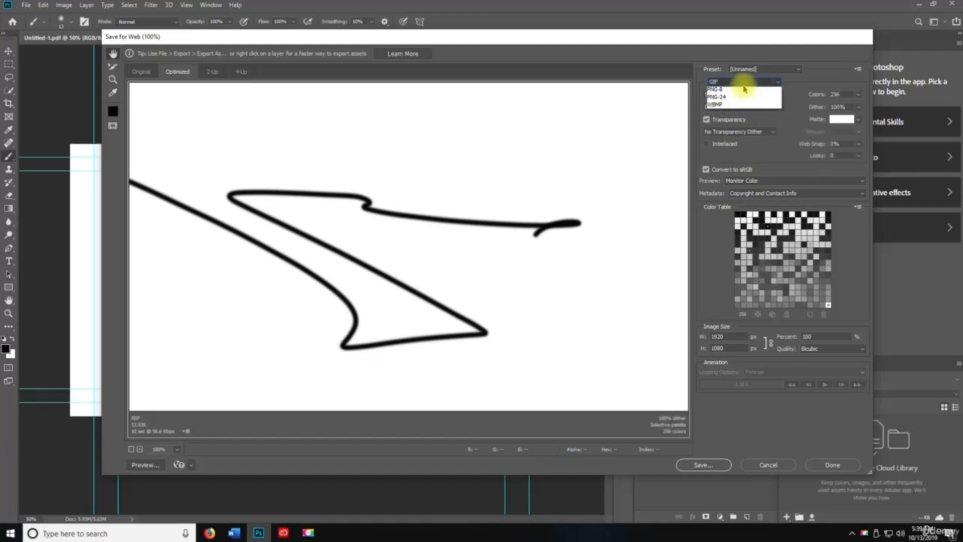
{"action": "left_click", "coordinate": [742, 82]}
{"action": "left_click", "coordinate": [739, 88]}
{"action": "left_click", "coordinate": [742, 82]}
{"action": "left_click", "coordinate": [722, 114]}
{"action": "left_click", "coordinate": [742, 81]}
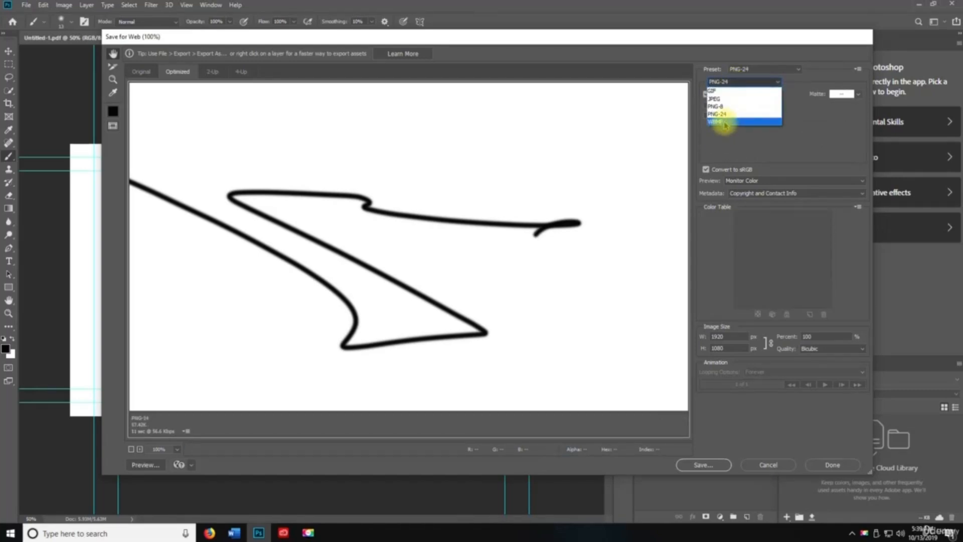
{"action": "left_click", "coordinate": [724, 121]}
{"action": "left_click_drag", "start_coordinate": [394, 242], "coordinate": [594, 228]}
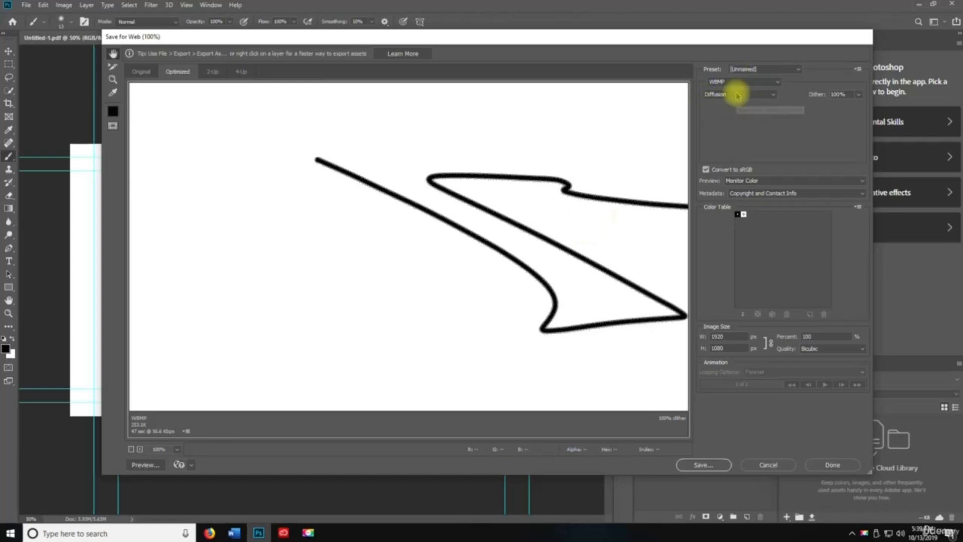
{"action": "left_click", "coordinate": [742, 81]}
{"action": "left_click", "coordinate": [722, 115]}
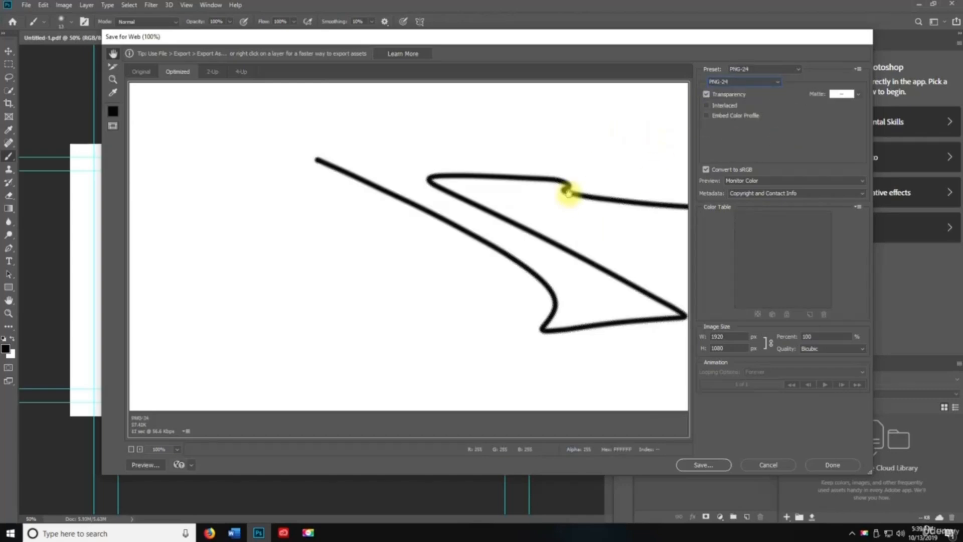
- Save the PNG-24 as Untitled-1 on the Desktop, replacing the existing Untitled-1.png
{"action": "left_click", "coordinate": [703, 464]}
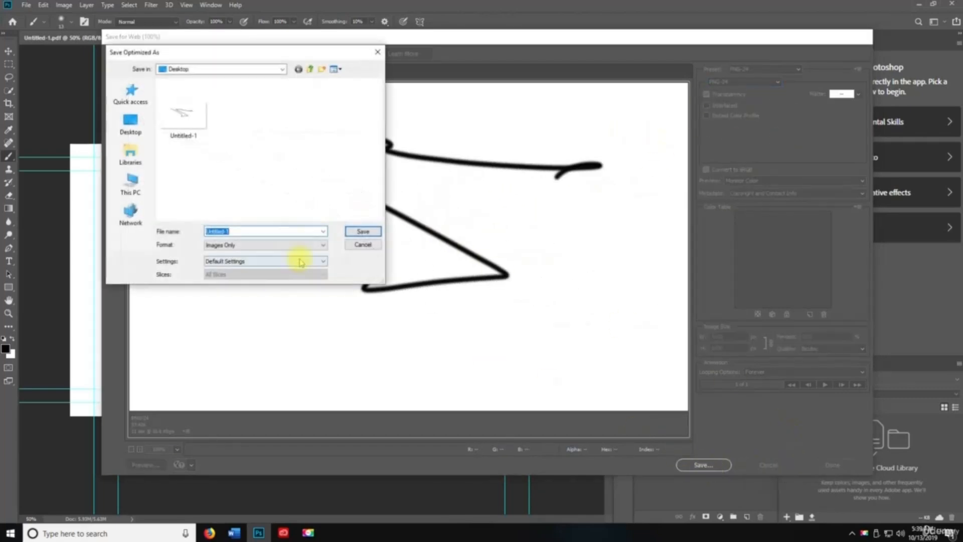
{"action": "left_click", "coordinate": [151, 126]}
{"action": "left_click", "coordinate": [363, 232]}
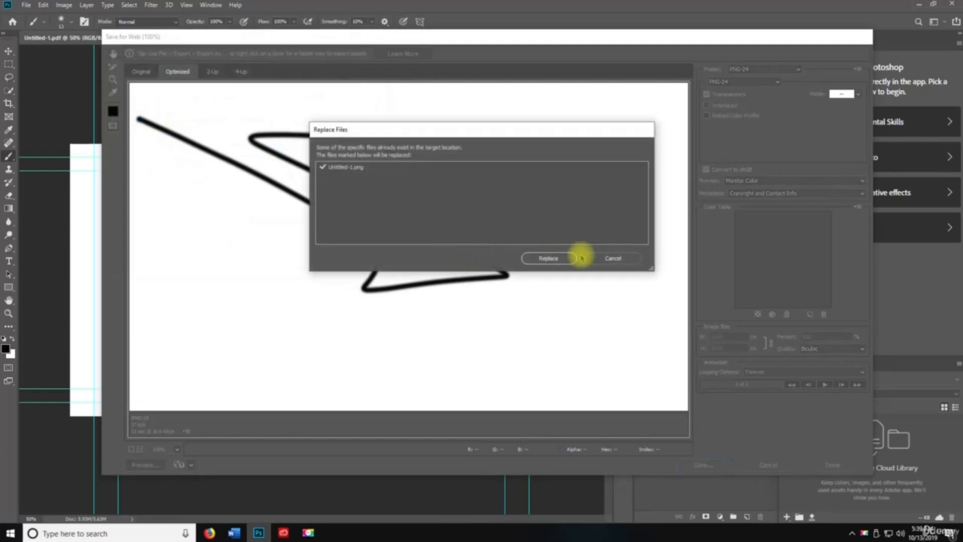
{"action": "left_click", "coordinate": [548, 258]}
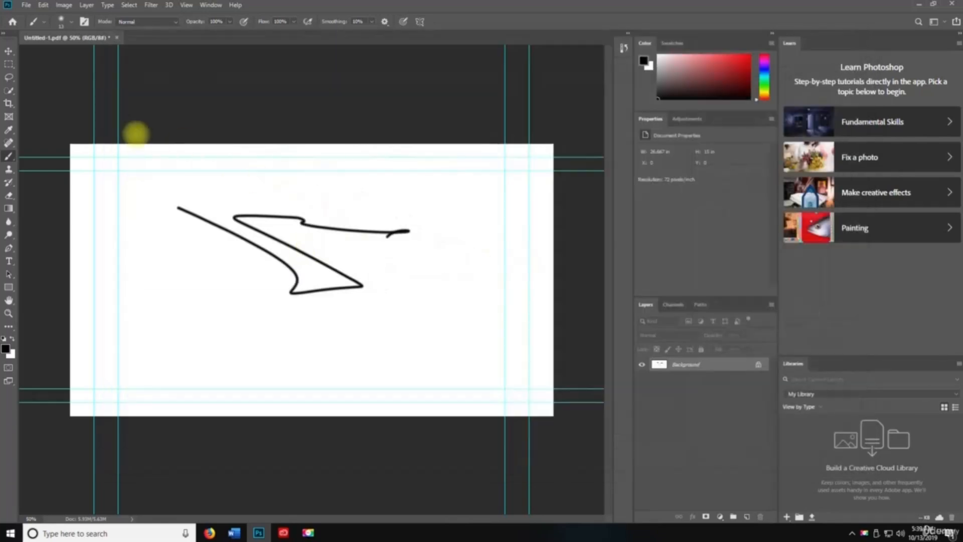
- Turn on Generate Image Assets from the File menu
{"action": "left_click", "coordinate": [26, 5]}
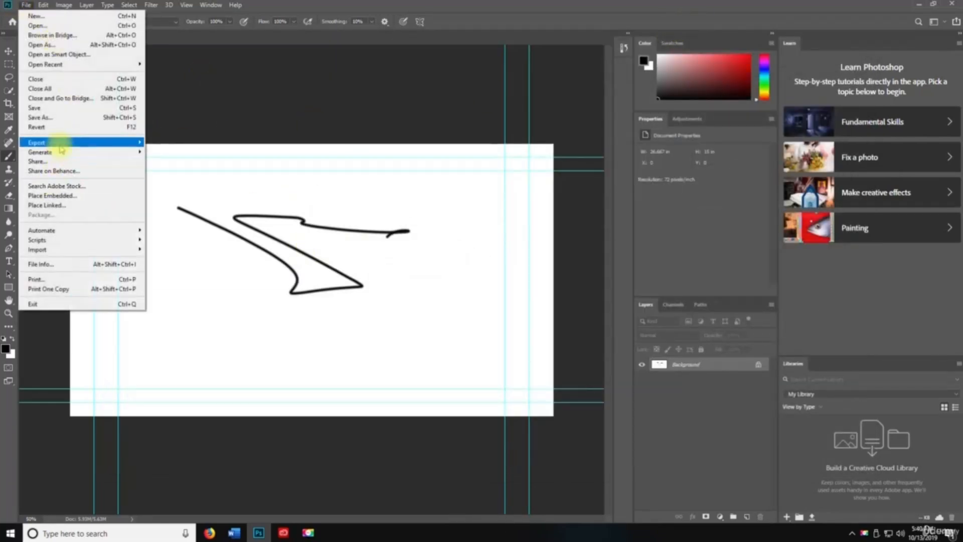
{"action": "mouse_move", "coordinate": [60, 151]}
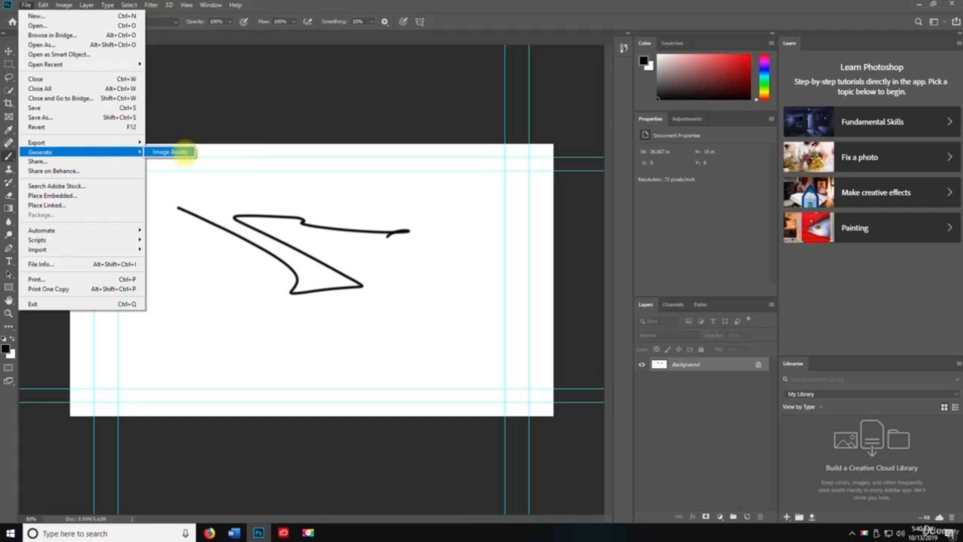
{"action": "left_click", "coordinate": [186, 157]}
- Share the work on Behance, opening its For You feed in Firefox
{"action": "left_click", "coordinate": [26, 5]}
{"action": "left_click", "coordinate": [56, 171]}
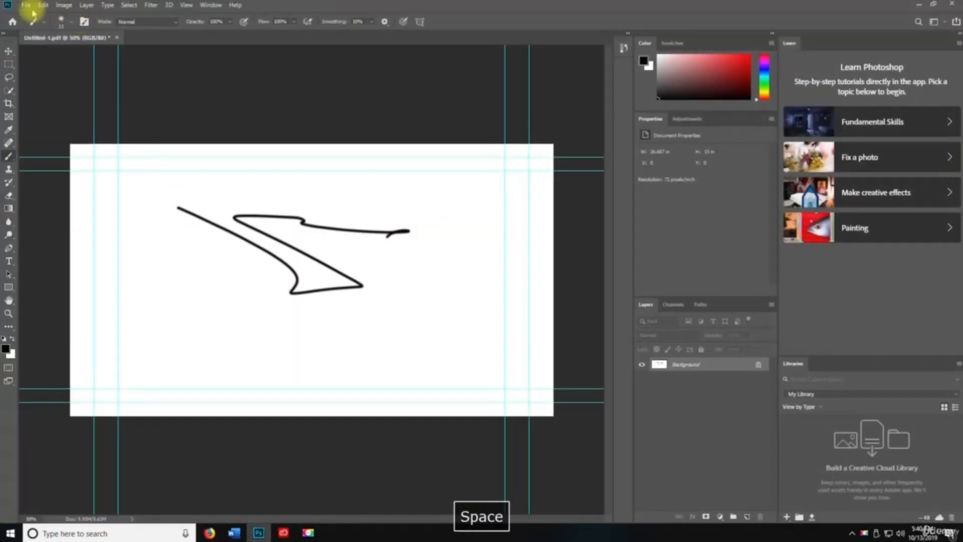
{"action": "left_click", "coordinate": [26, 5]}
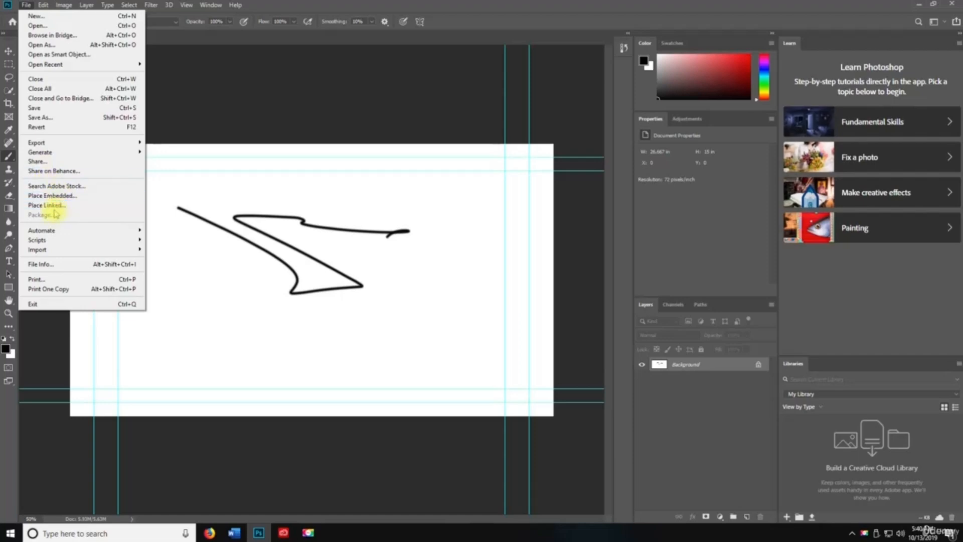
- Place Untitled-1.png as an embedded smart object layer
{"action": "left_click", "coordinate": [57, 196]}
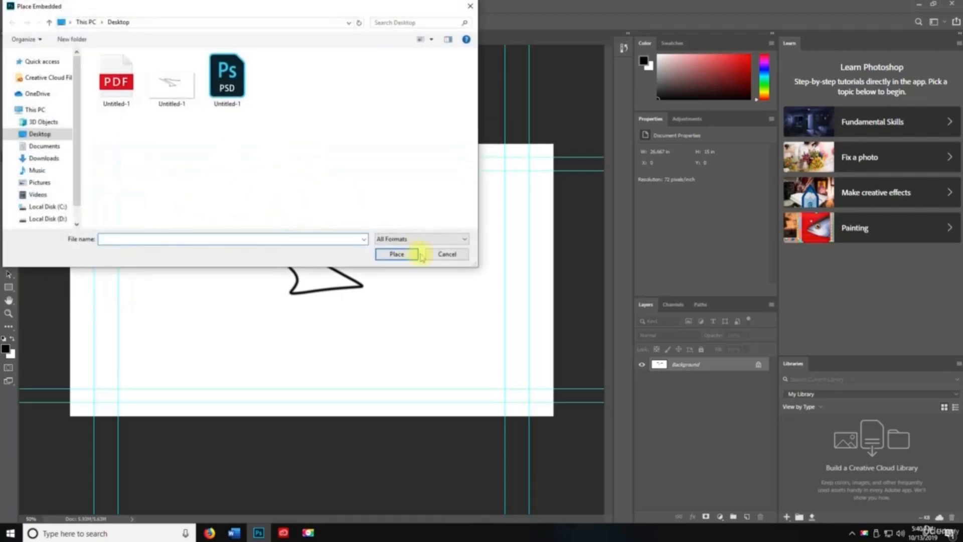
{"action": "double_click", "coordinate": [171, 85]}
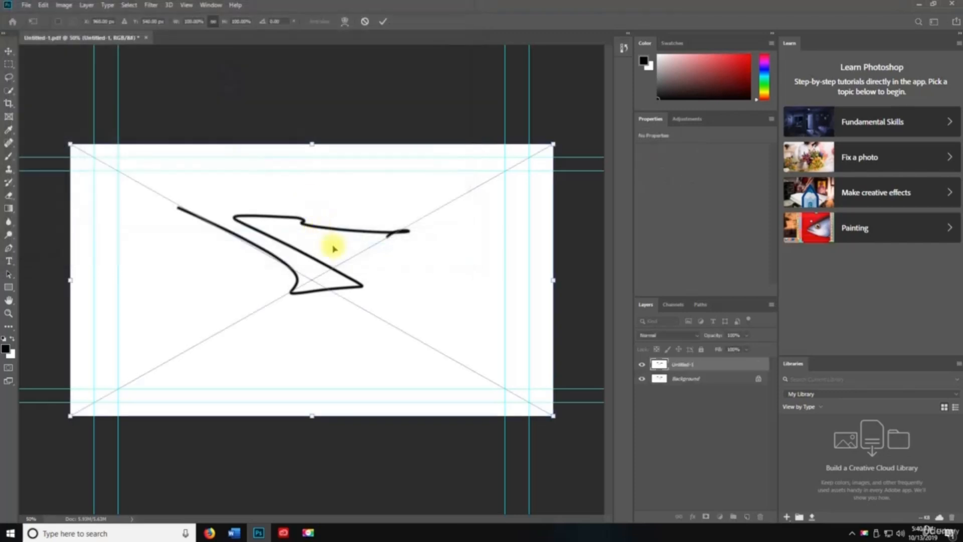
{"action": "key", "text": "Return"}
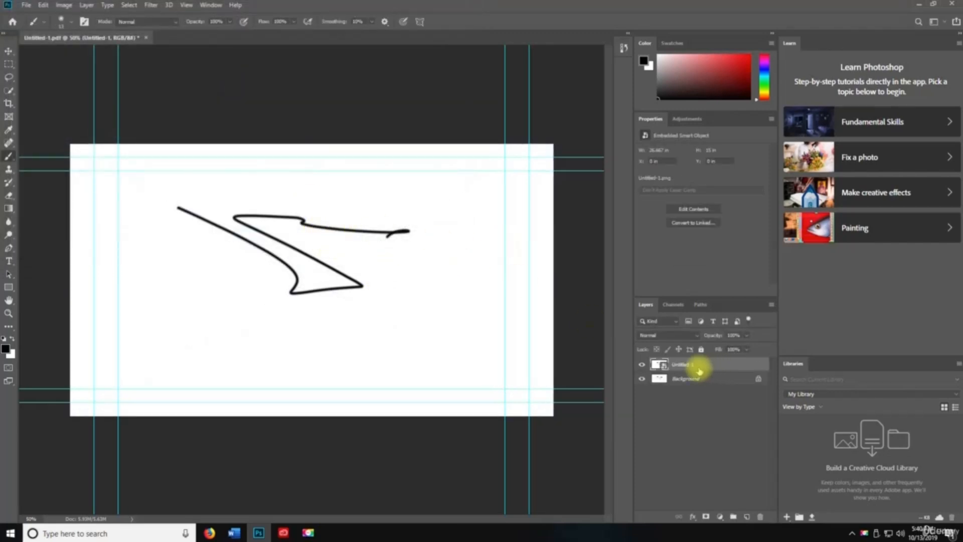
- Place Untitled-1.png again as a linked smart object layer
{"action": "left_click", "coordinate": [26, 5]}
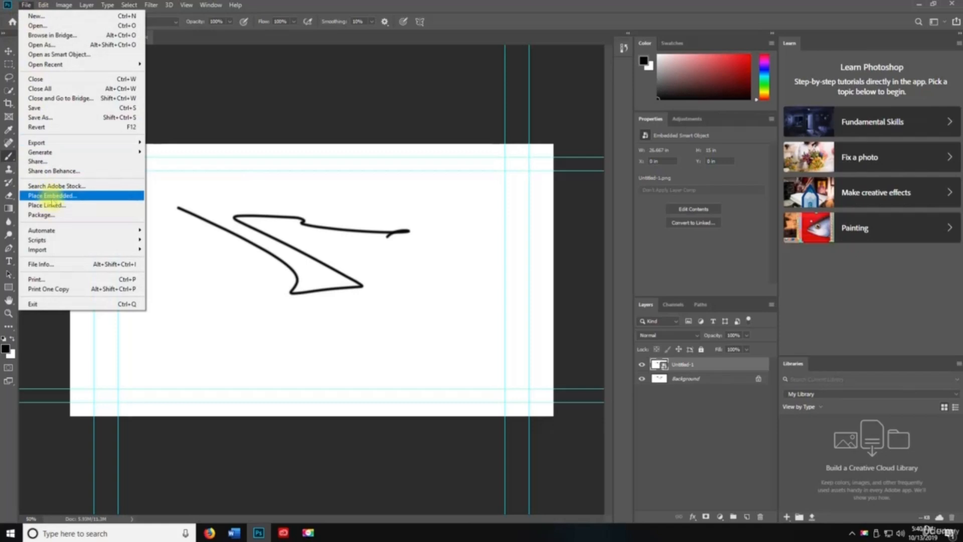
{"action": "left_click", "coordinate": [49, 204]}
{"action": "double_click", "coordinate": [187, 88]}
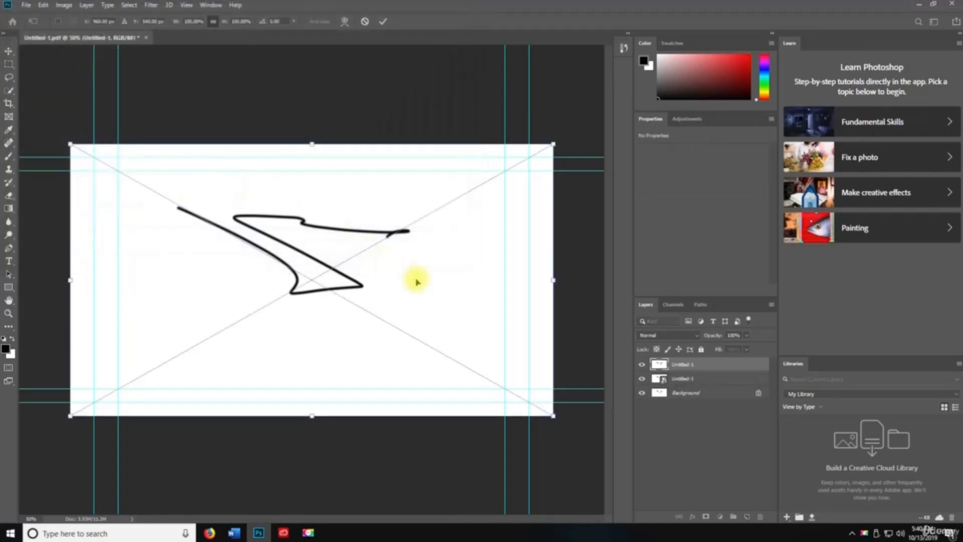
{"action": "key", "text": "Return"}
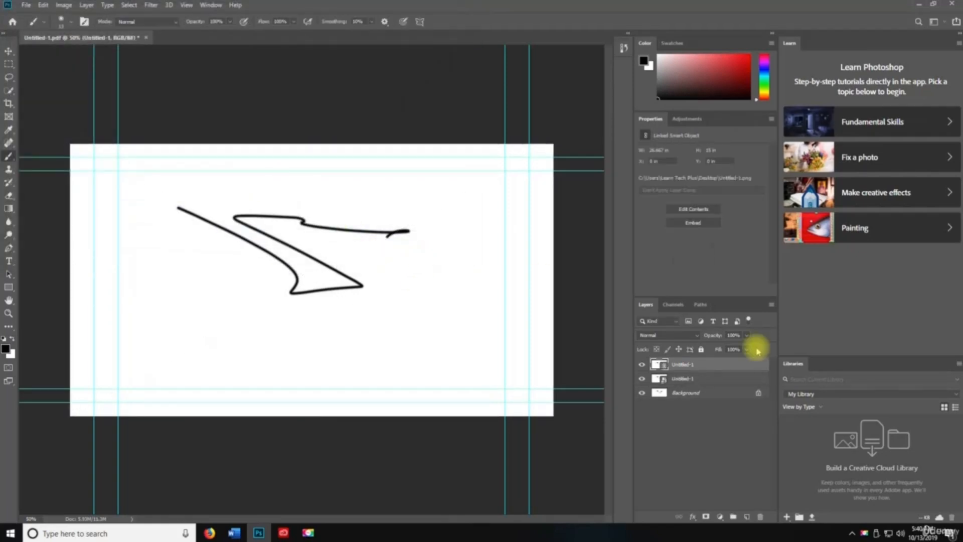
- Place a second embedded copy of Untitled-1 above the second layer, then select the top layer
{"action": "left_click", "coordinate": [667, 378]}
{"action": "left_click", "coordinate": [27, 6]}
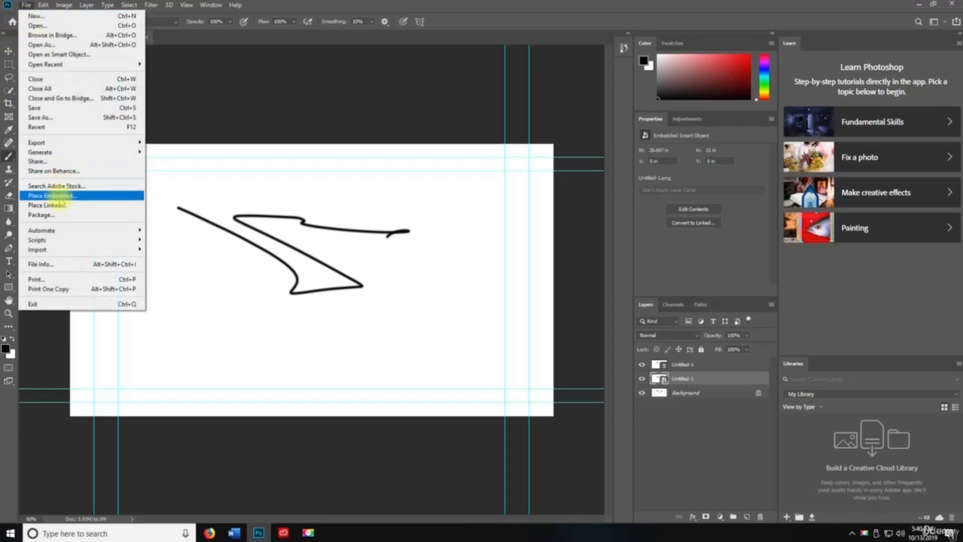
{"action": "left_click", "coordinate": [58, 197]}
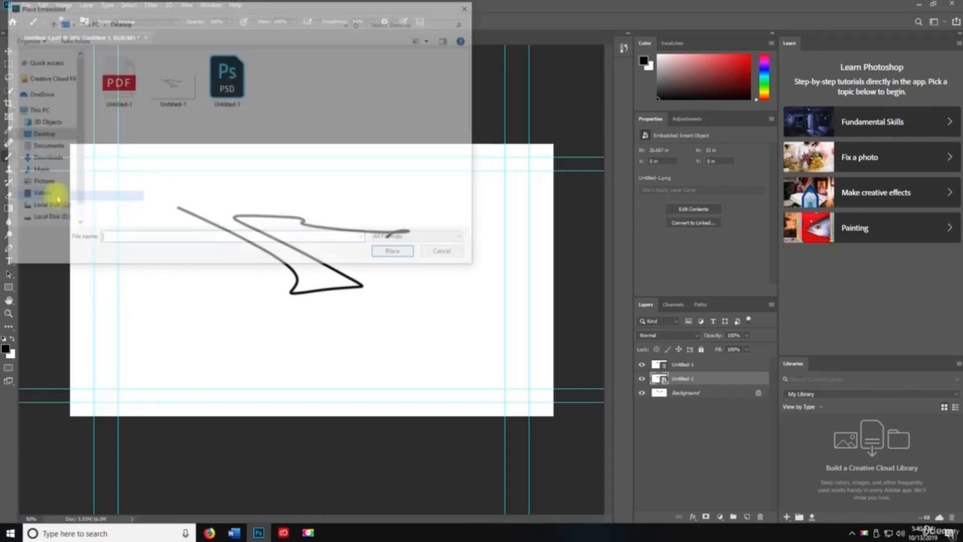
{"action": "double_click", "coordinate": [186, 97]}
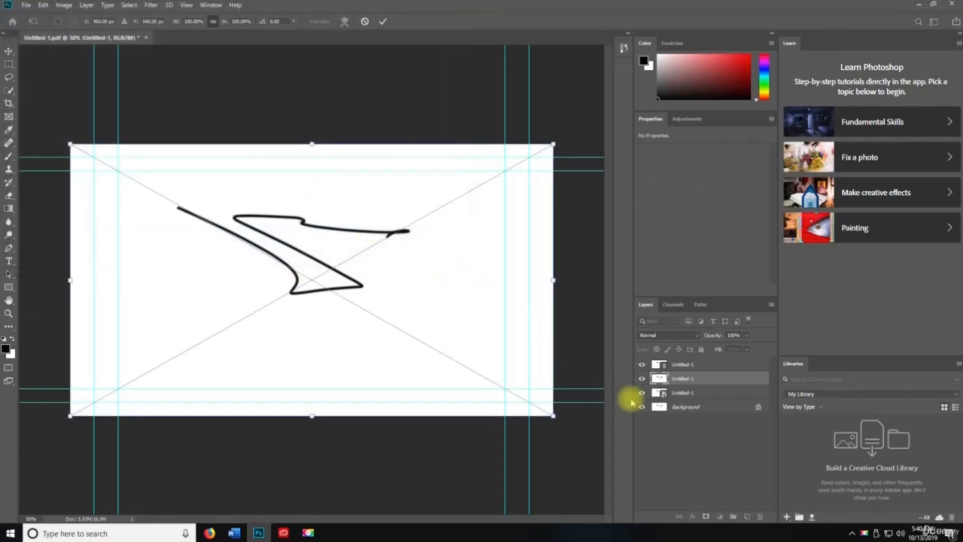
{"action": "key", "text": "Return"}
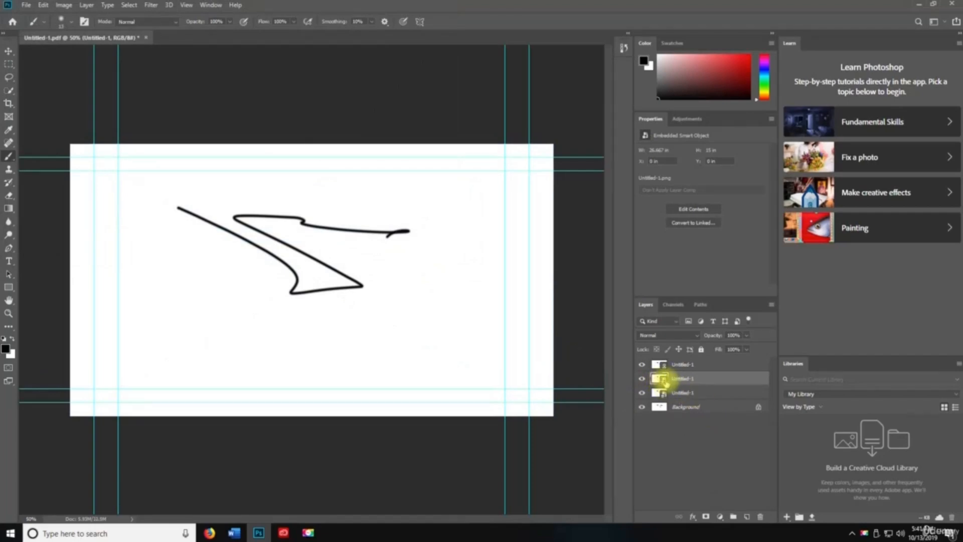
{"action": "left_click", "coordinate": [672, 366]}
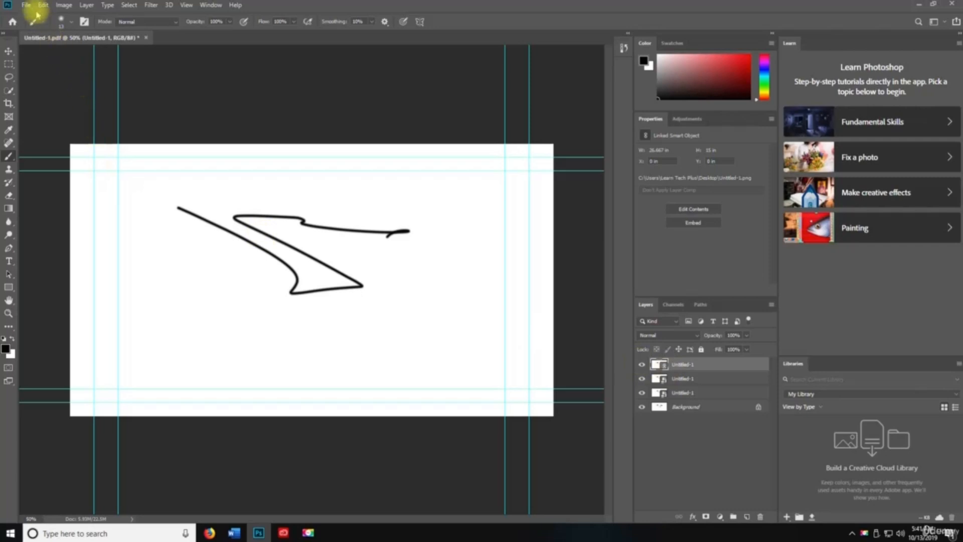
{"action": "left_click", "coordinate": [26, 5]}
- Cancel a Package attempt, then run the Delete All Empty Layers script
{"action": "left_click", "coordinate": [64, 215]}
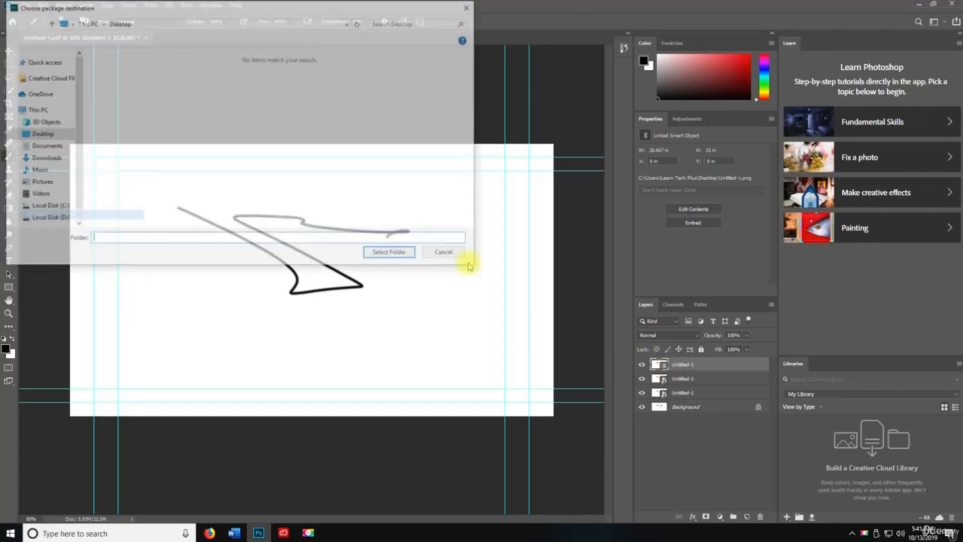
{"action": "left_click", "coordinate": [438, 256]}
{"action": "left_click", "coordinate": [26, 5]}
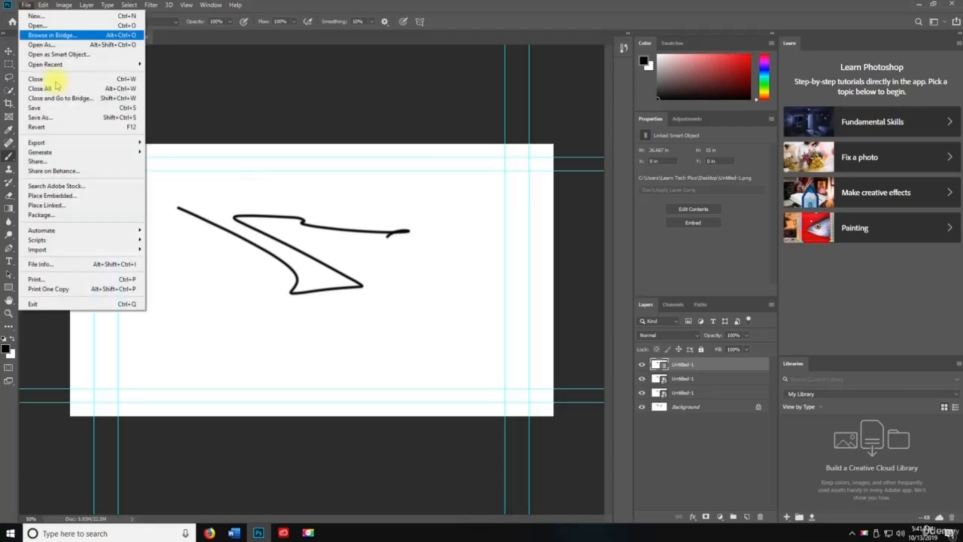
{"action": "mouse_move", "coordinate": [53, 231]}
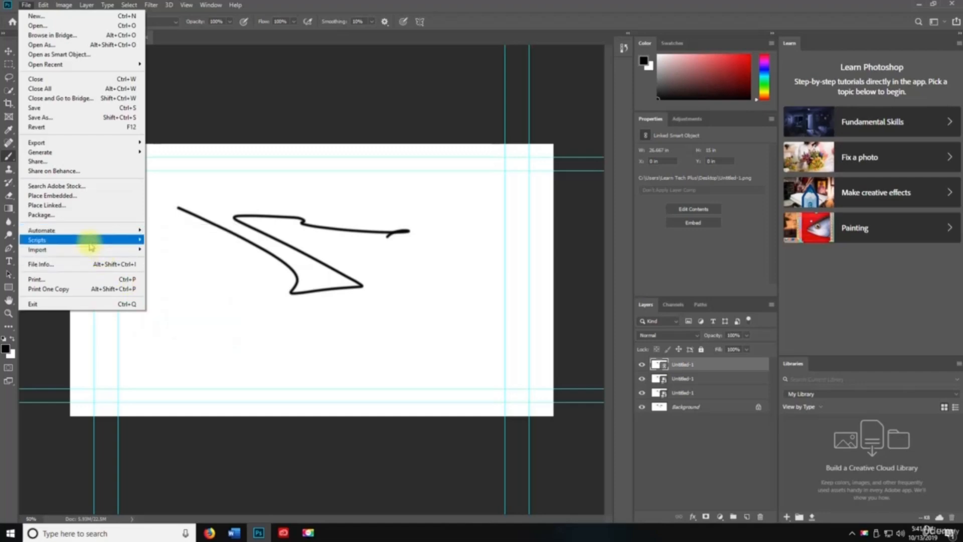
{"action": "mouse_move", "coordinate": [91, 245]}
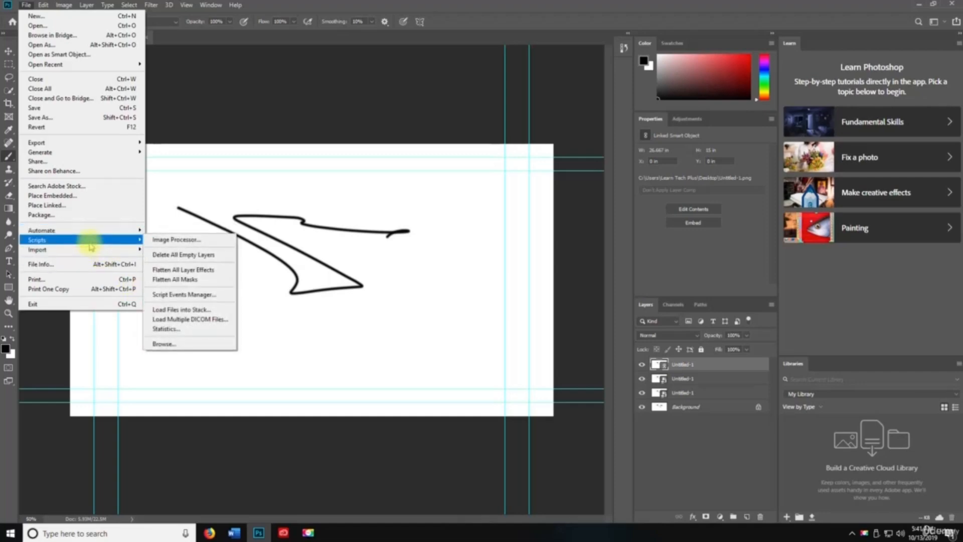
{"action": "left_click", "coordinate": [163, 255]}
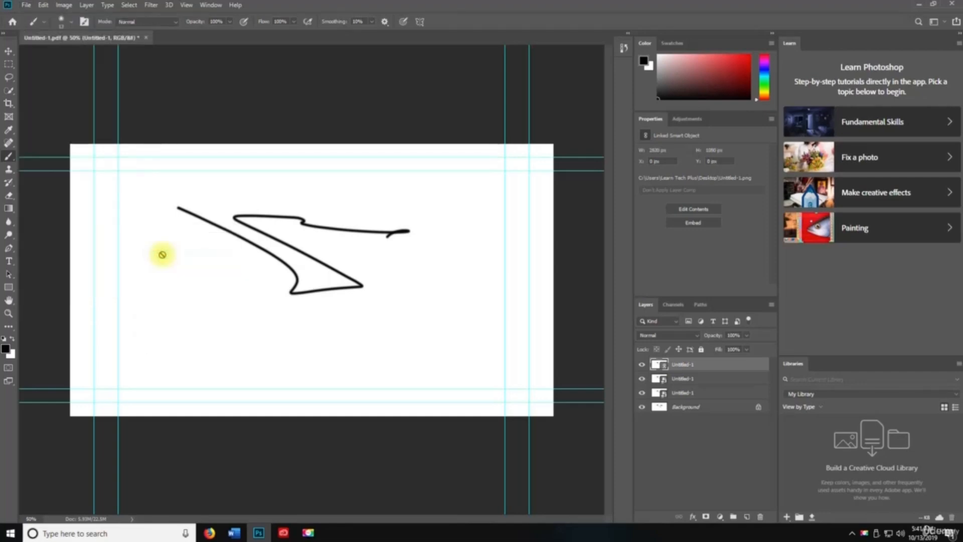
- Run the Flatten All Masks script, then browse the Scripts submenu without running another
{"action": "left_click", "coordinate": [26, 5]}
{"action": "mouse_move", "coordinate": [80, 240]}
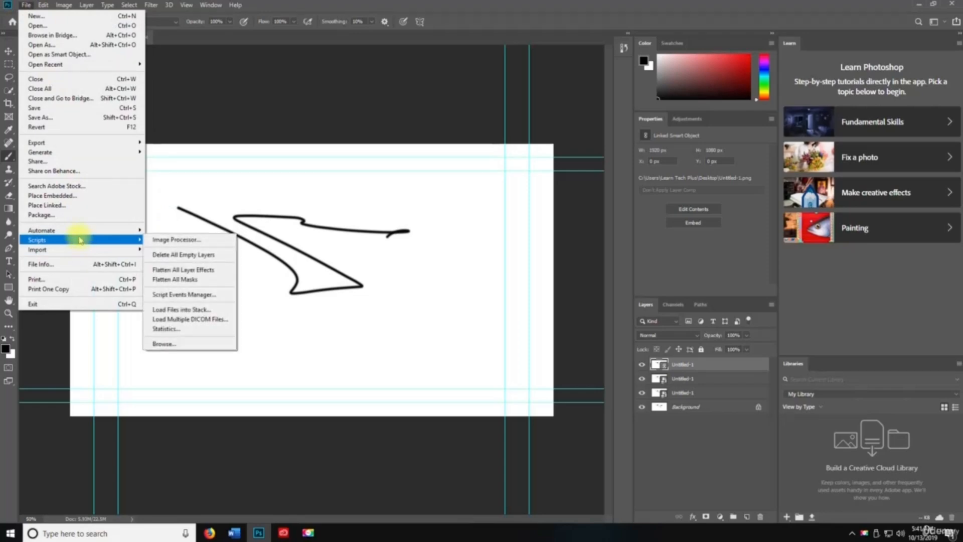
{"action": "left_click", "coordinate": [165, 279]}
{"action": "left_click", "coordinate": [26, 5]}
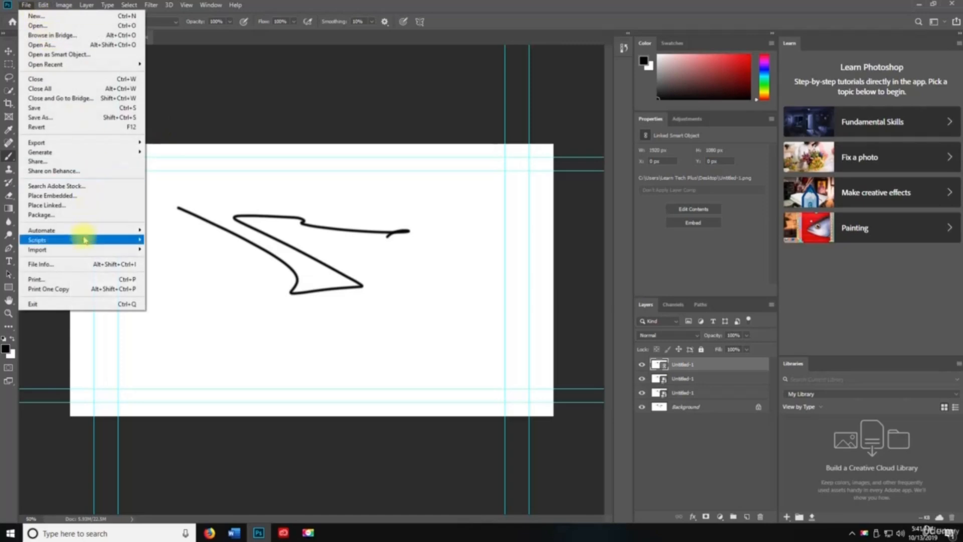
{"action": "mouse_move", "coordinate": [84, 240]}
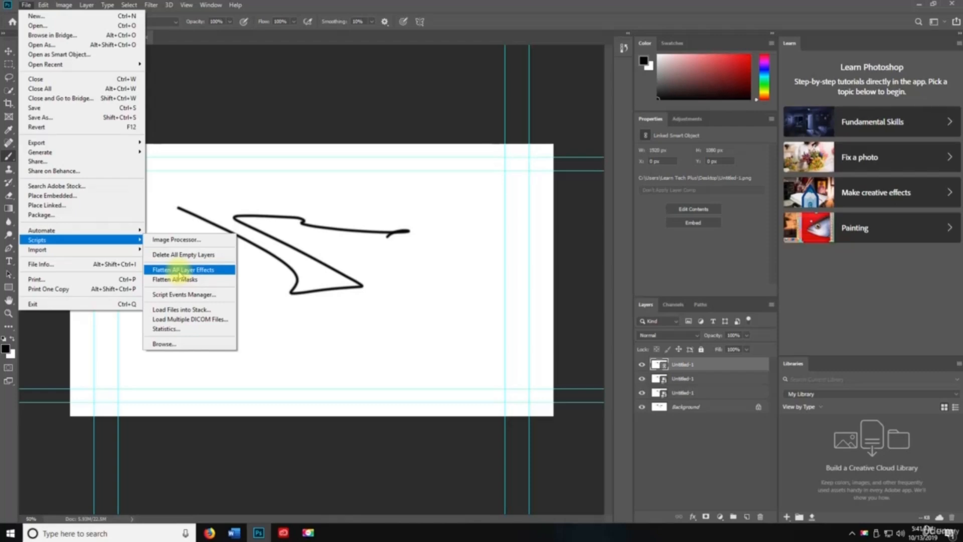
{"action": "left_click", "coordinate": [179, 270]}
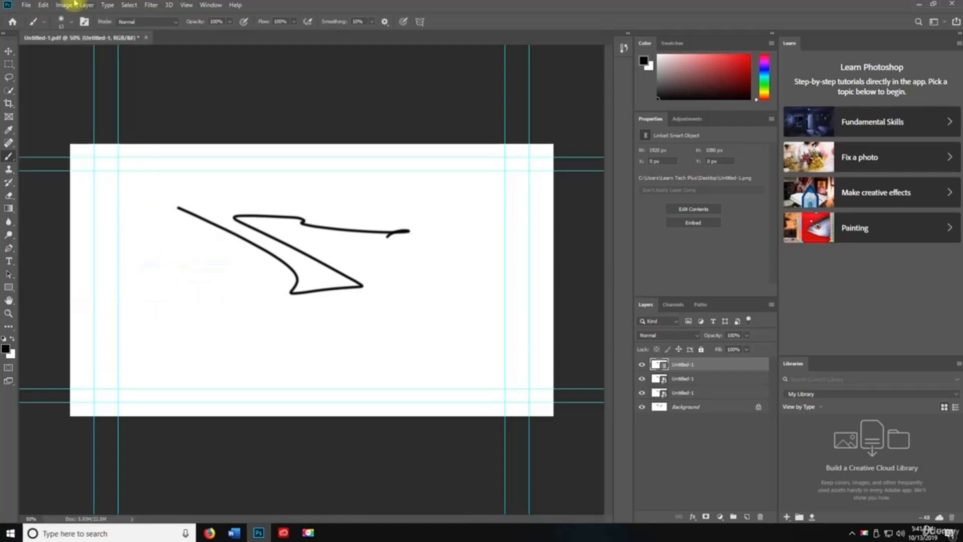
{"action": "key", "text": "space"}
- Open and close the Script Events Manager
{"action": "left_click", "coordinate": [26, 5]}
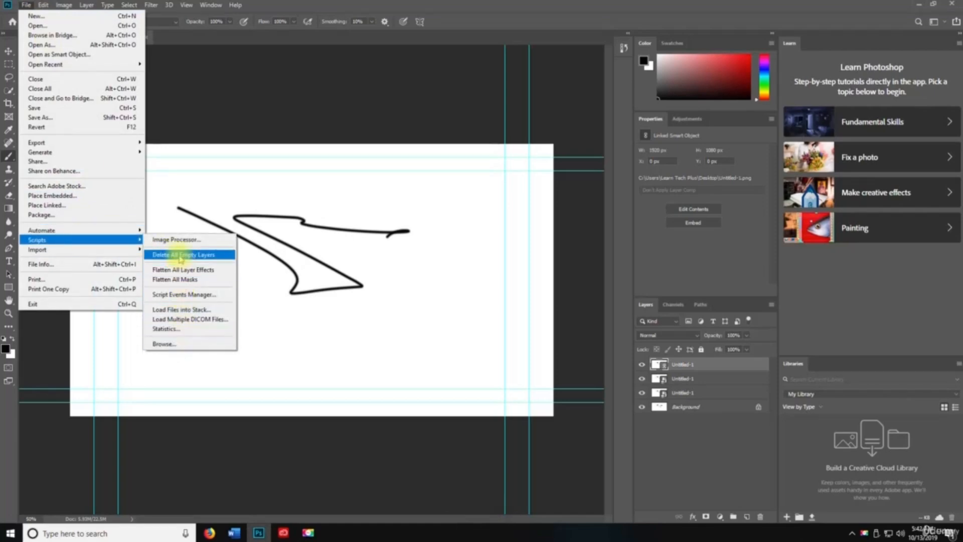
{"action": "left_click", "coordinate": [173, 294]}
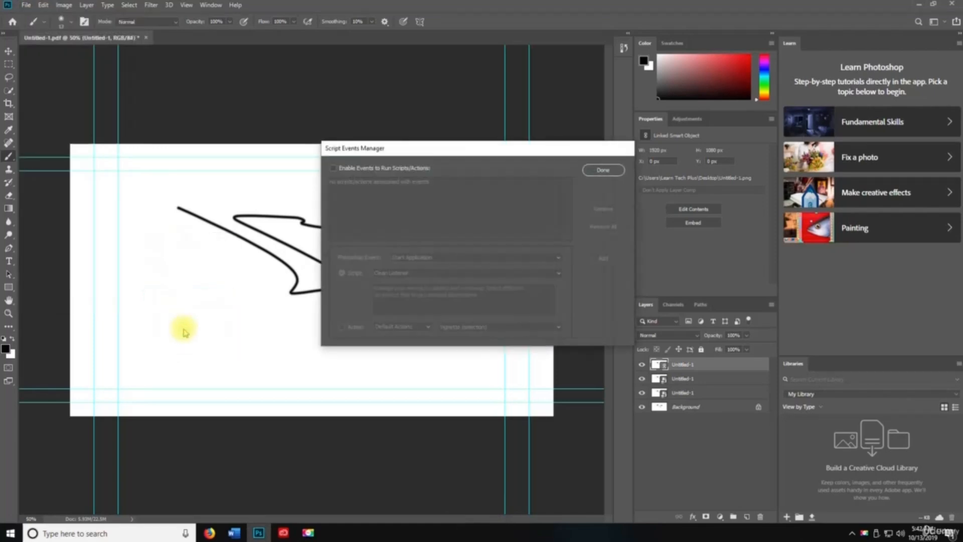
{"action": "left_click", "coordinate": [604, 170]}
{"action": "left_click", "coordinate": [24, 5]}
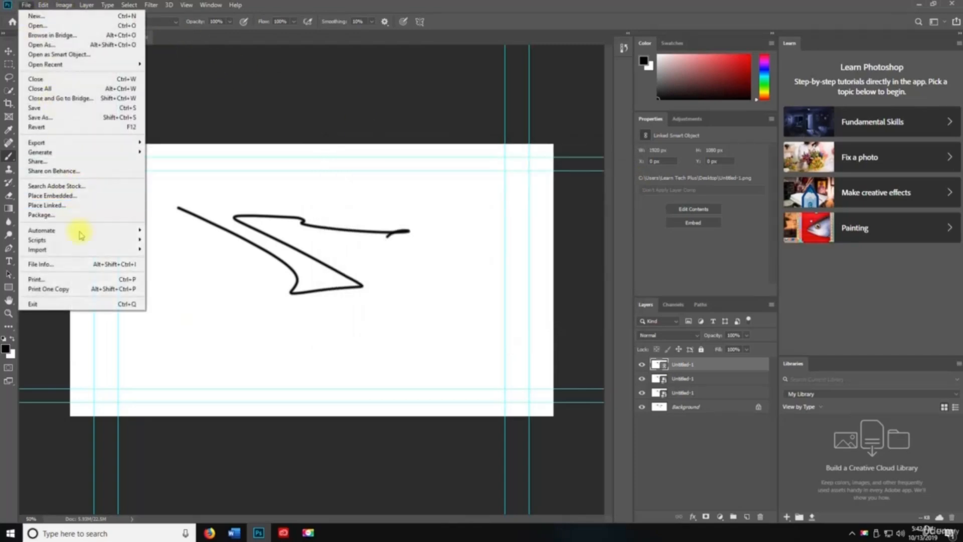
{"action": "mouse_move", "coordinate": [75, 249]}
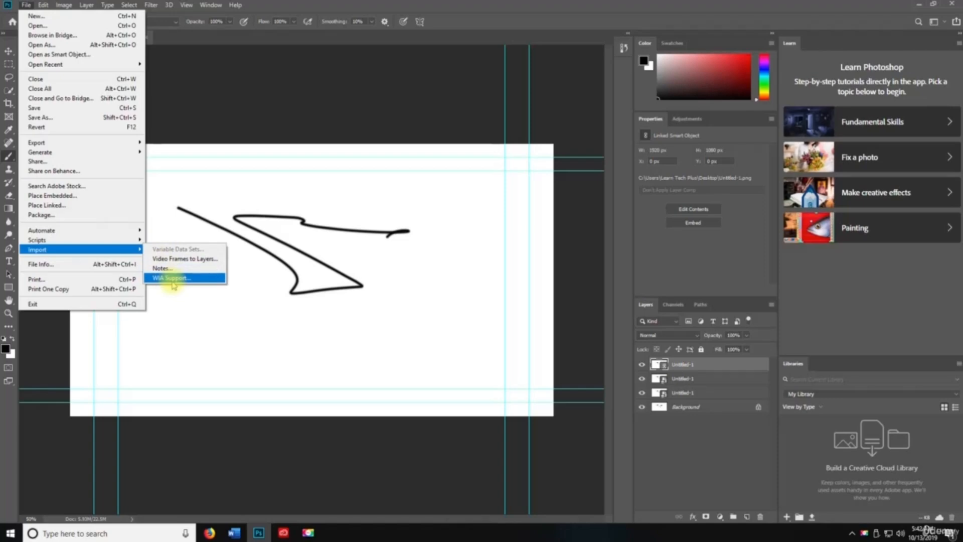
- In File Info, view Camera Data, IPTC Extension, DICOM and Raw Data, then cancel unchanged
{"action": "left_click", "coordinate": [85, 264]}
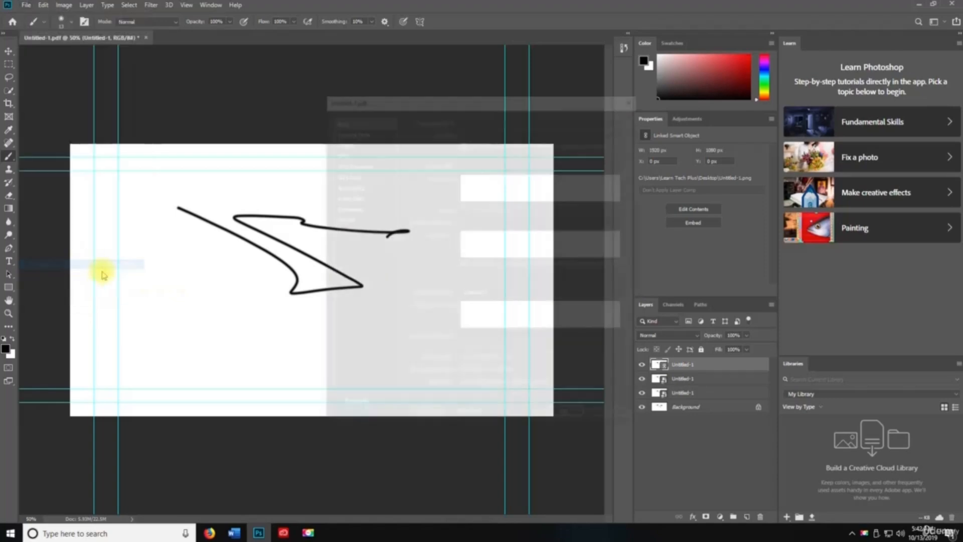
{"action": "left_click_drag", "start_coordinate": [430, 97], "coordinate": [251, 66]}
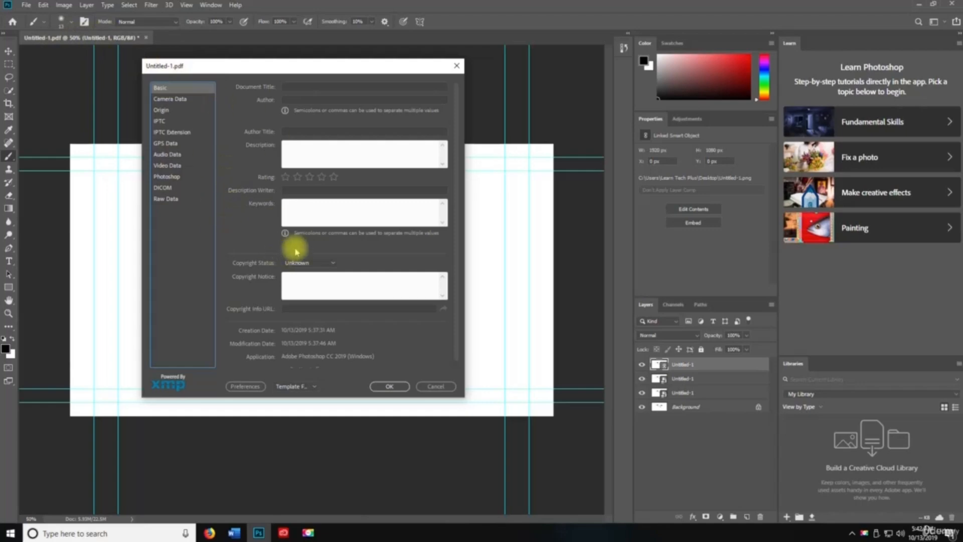
{"action": "scroll", "coordinate": [326, 259], "scroll_direction": "down", "scroll_amount": 1}
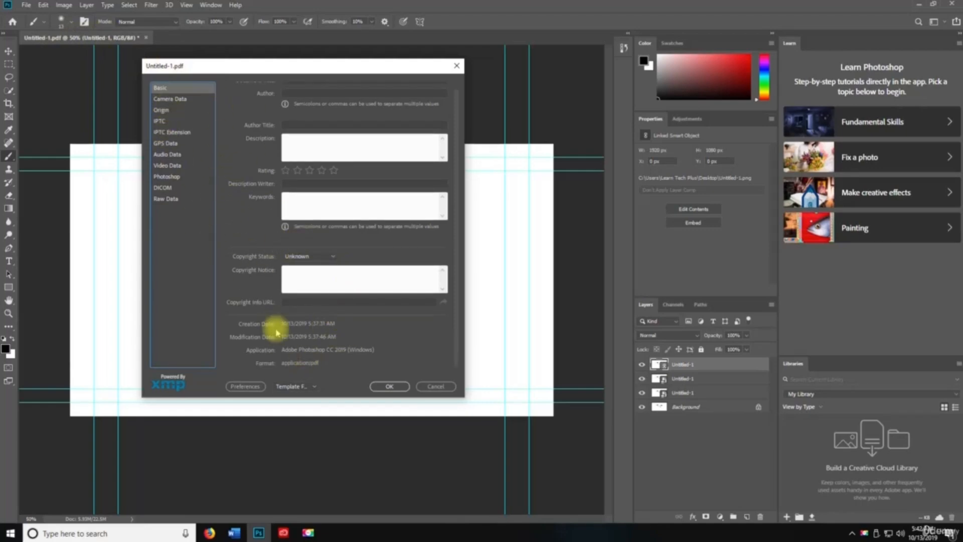
{"action": "left_click", "coordinate": [169, 99]}
{"action": "left_click", "coordinate": [172, 132]}
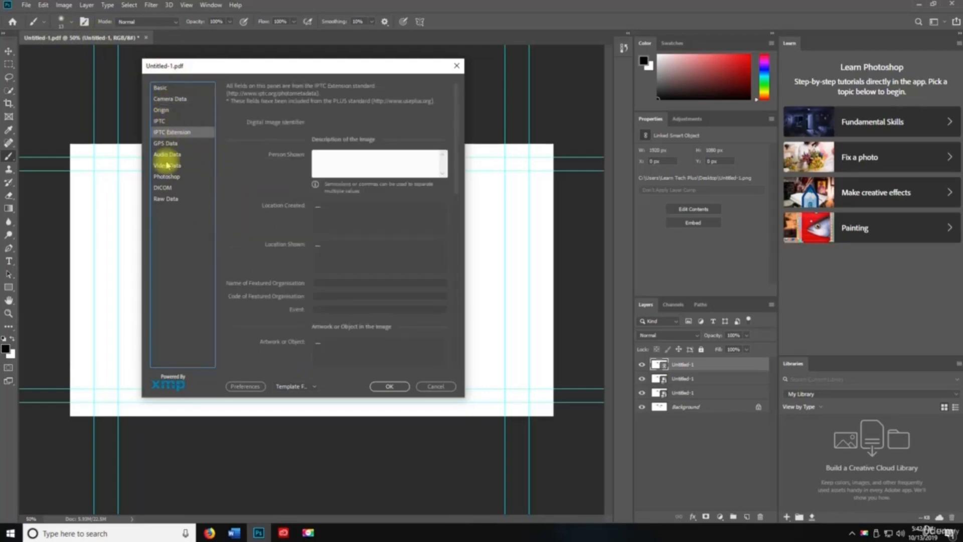
{"action": "left_click", "coordinate": [163, 187]}
{"action": "left_click", "coordinate": [166, 199]}
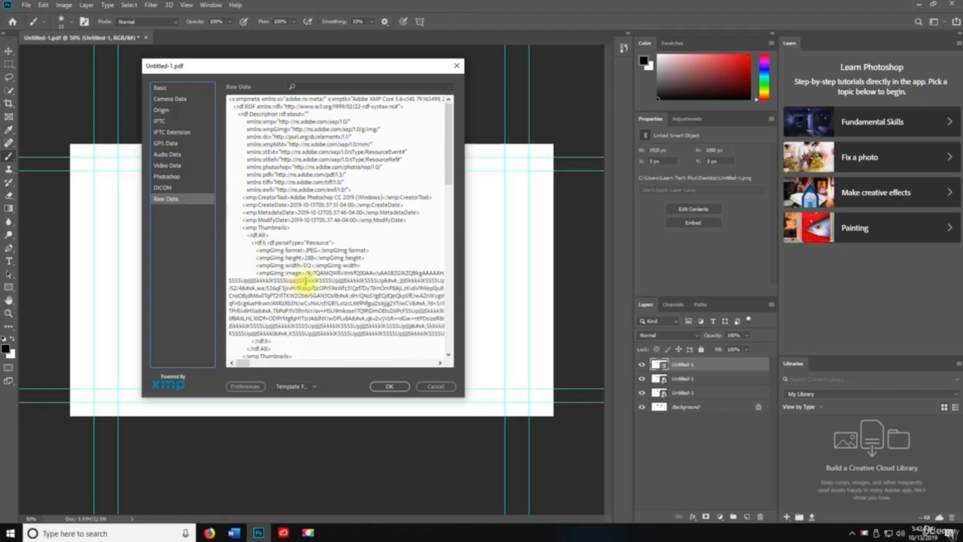
{"action": "scroll", "coordinate": [311, 281], "scroll_direction": "up", "scroll_amount": 3}
{"action": "left_click", "coordinate": [435, 386]}
{"action": "left_click", "coordinate": [26, 5]}
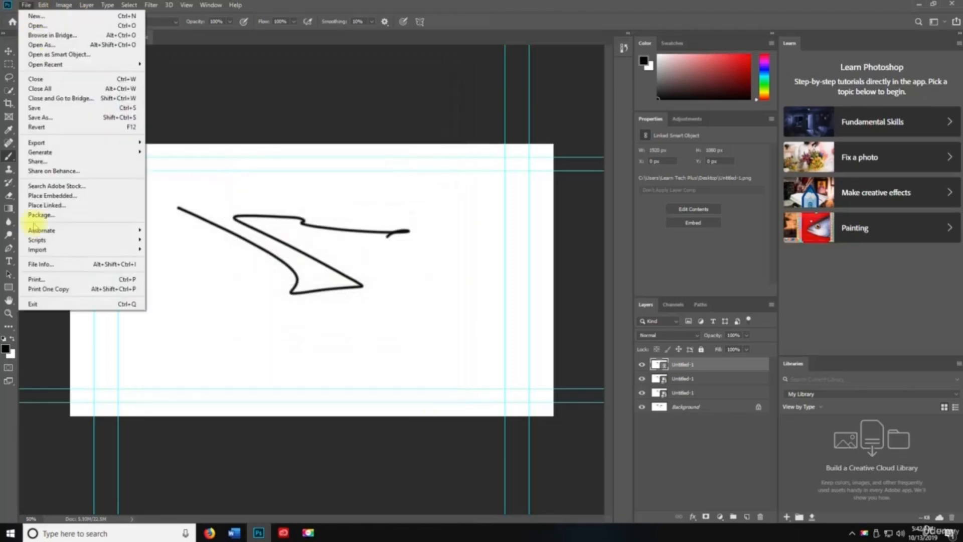
- Review the print settings, then cancel printing one copy after the paper-size warning
{"action": "left_click", "coordinate": [54, 279]}
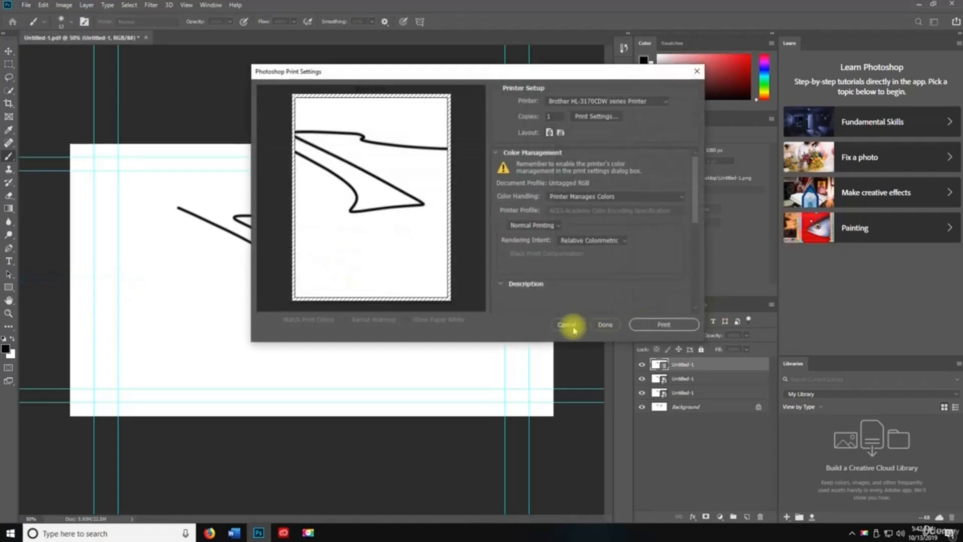
{"action": "left_click", "coordinate": [602, 324]}
{"action": "left_click", "coordinate": [26, 5]}
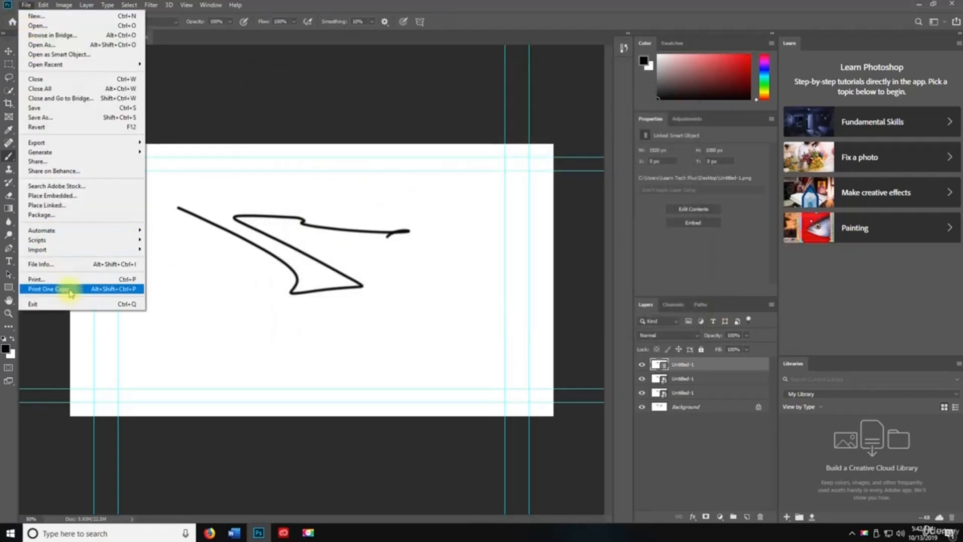
{"action": "left_click", "coordinate": [64, 287]}
{"action": "left_click", "coordinate": [496, 194]}
- Quit Photoshop and move the save-changes prompt for Untitled-1.pdf further left
{"action": "left_click", "coordinate": [27, 6]}
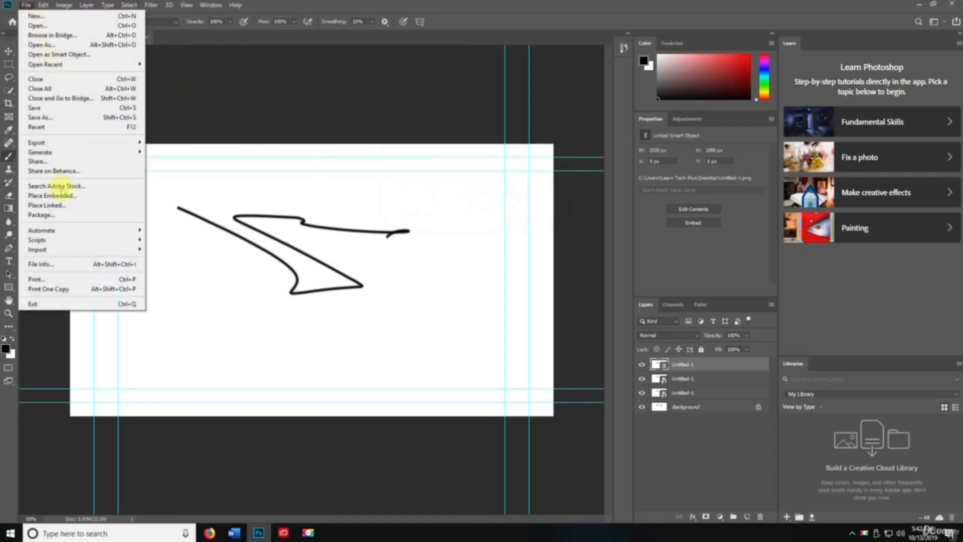
{"action": "left_click", "coordinate": [56, 304]}
{"action": "left_click_drag", "start_coordinate": [412, 157], "coordinate": [200, 135]}
- Answer the save prompt so Untitled-1.pdf closes to the Home screen, then browse the Edit menu
{"action": "left_click", "coordinate": [255, 185]}
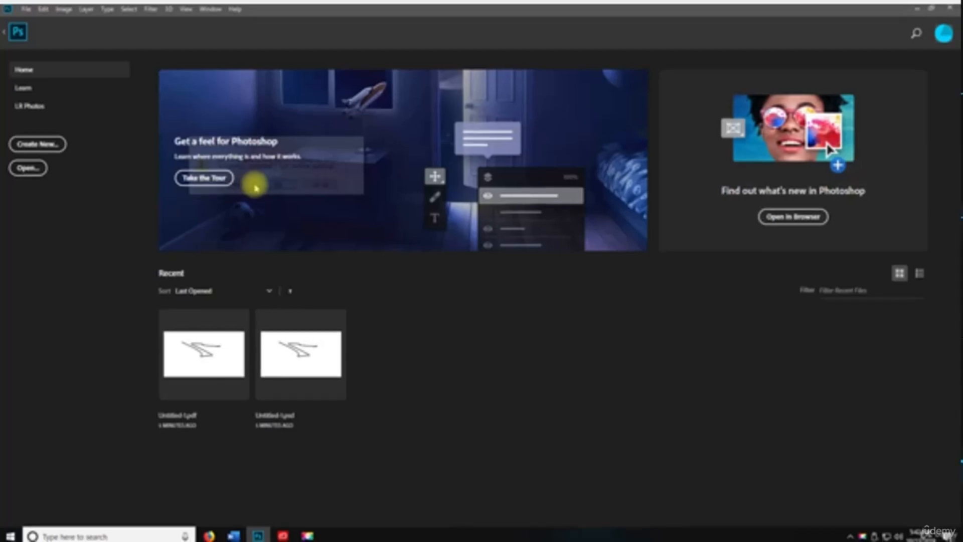
{"action": "left_click", "coordinate": [43, 9]}
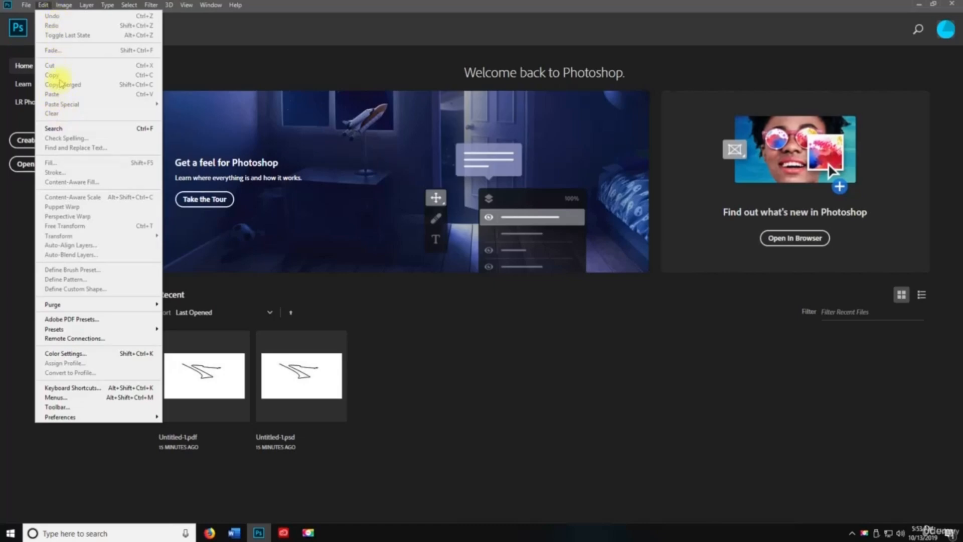
- Create a new document from the Default Photoshop Size preset (7x5 in, 300 ppi)
{"action": "left_click", "coordinate": [44, 7]}
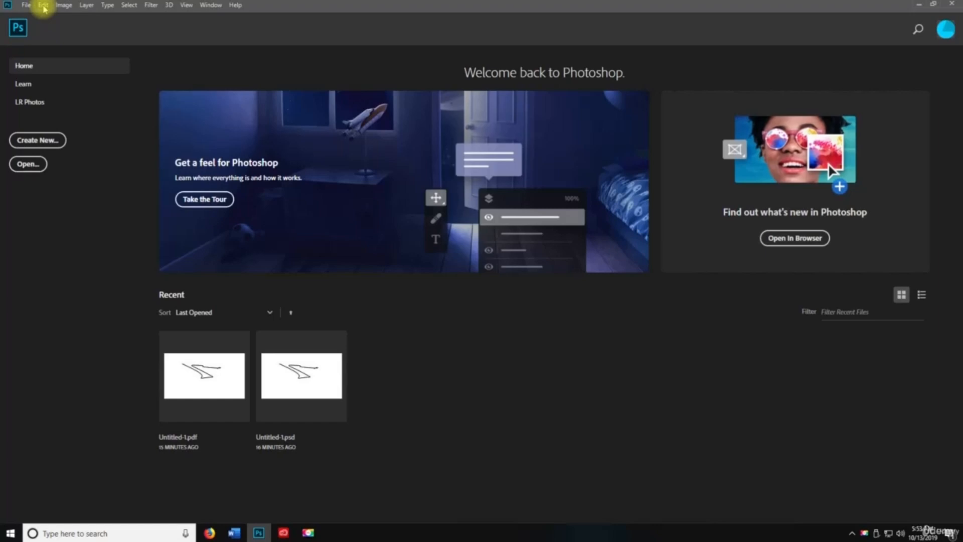
{"action": "key", "text": "ctrl+n"}
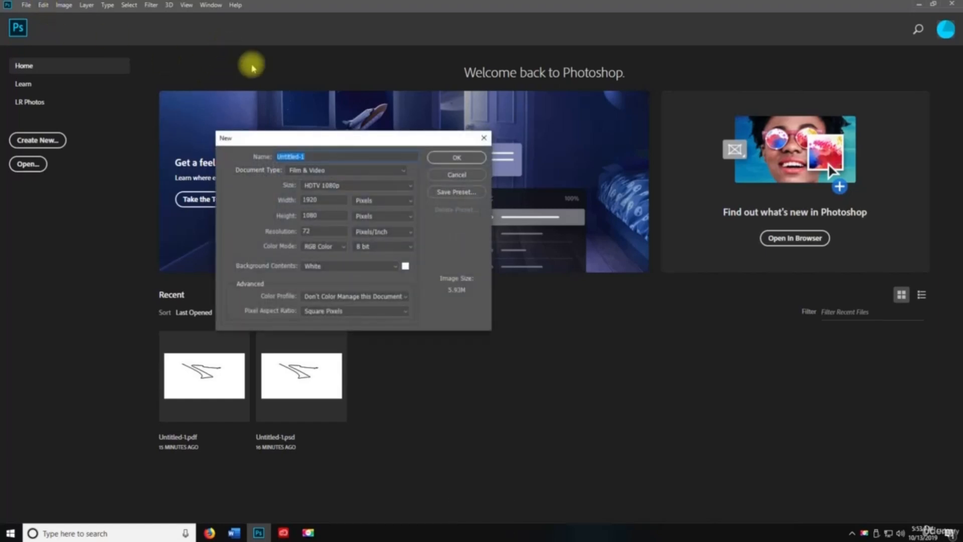
{"action": "left_click", "coordinate": [332, 170]}
{"action": "left_click", "coordinate": [315, 187]}
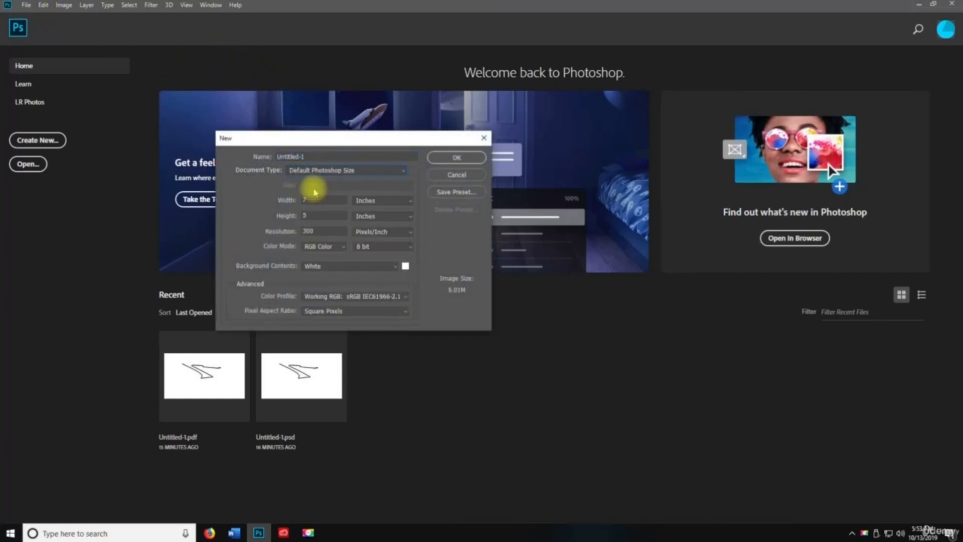
{"action": "left_click", "coordinate": [453, 156]}
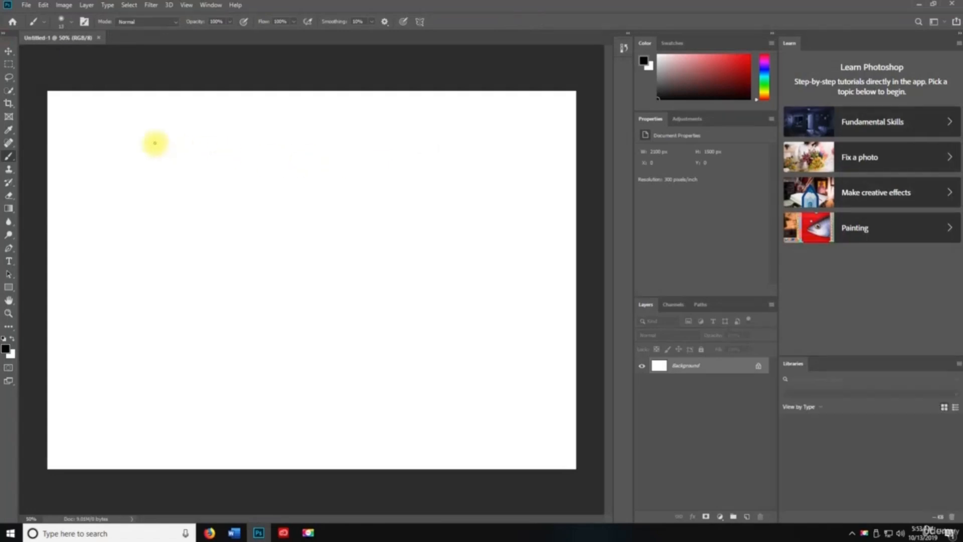
- Handwrite 1. 2. 3. 4. with the brush down the canvas's left edge
{"action": "mouse_move", "coordinate": [78, 110]}
{"action": "left_mouse_down"}
{"action": "mouse_move", "coordinate": [82, 217]}
{"action": "mouse_move", "coordinate": [66, 207]}
{"action": "mouse_move", "coordinate": [95, 219]}
{"action": "mouse_move", "coordinate": [90, 253]}
{"action": "mouse_move", "coordinate": [60, 296]}
{"action": "mouse_move", "coordinate": [102, 351]}
{"action": "left_mouse_up"}
{"action": "left_click", "coordinate": [111, 212]}
{"action": "left_click", "coordinate": [113, 284]}
{"action": "left_click_drag", "start_coordinate": [91, 316], "coordinate": [88, 391]}
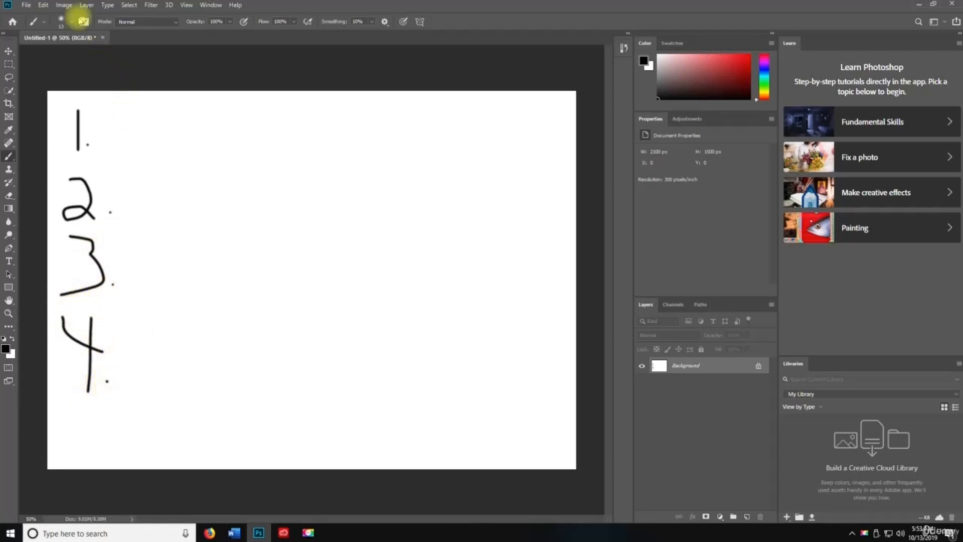
{"action": "left_click", "coordinate": [43, 5]}
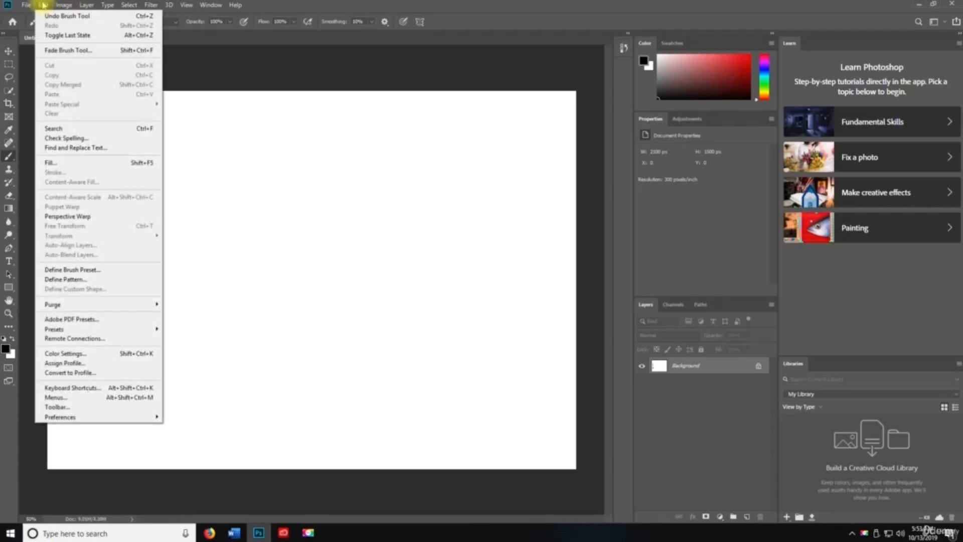
{"action": "left_click", "coordinate": [66, 36]}
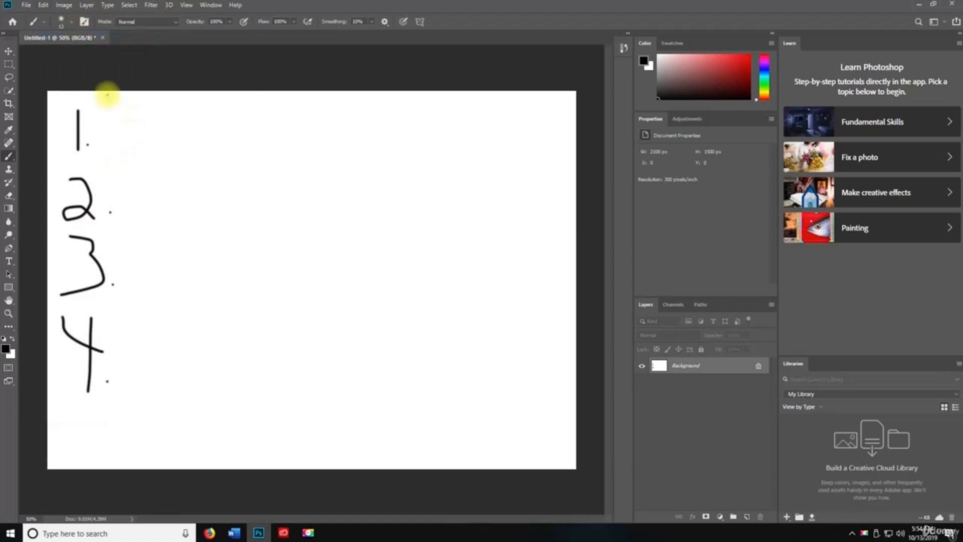
{"action": "key", "text": "v"}
{"action": "key", "text": "ctrl+z"}
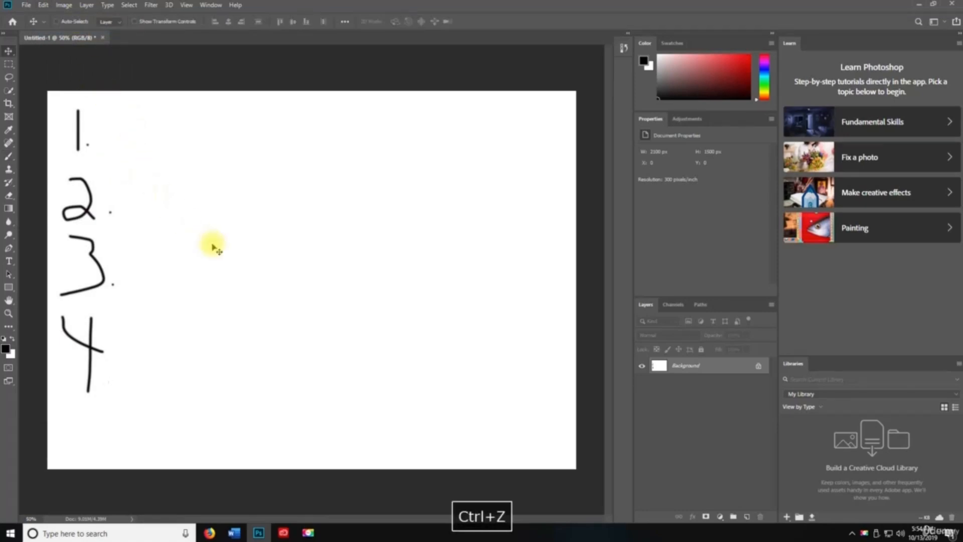
{"action": "key", "text": "ctrl+z"}
{"action": "key", "text": "ctrl+z"}
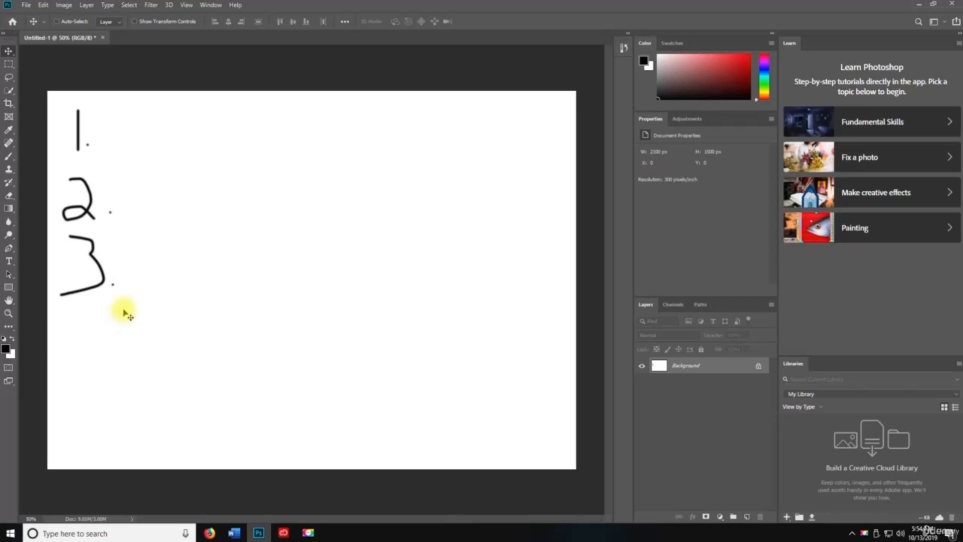
{"action": "key", "text": "ctrl+z"}
{"action": "key", "text": "ctrl+z"}
{"action": "key", "text": "ctrl+z"}
{"action": "key", "text": "ctrl+z"}
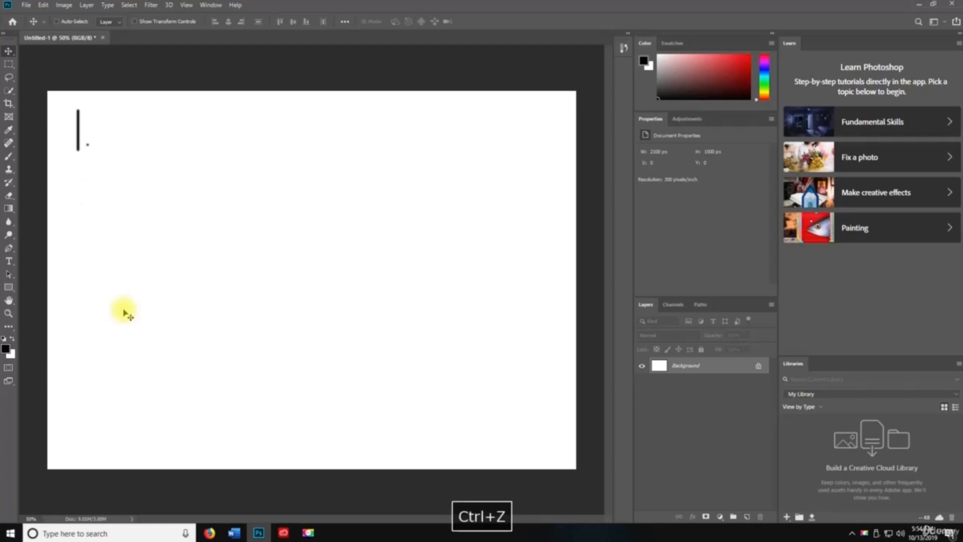
{"action": "key", "text": "ctrl+z"}
{"action": "key", "text": "ctrl+z"}
{"action": "left_click", "coordinate": [63, 5]}
{"action": "mouse_move", "coordinate": [43, 5]}
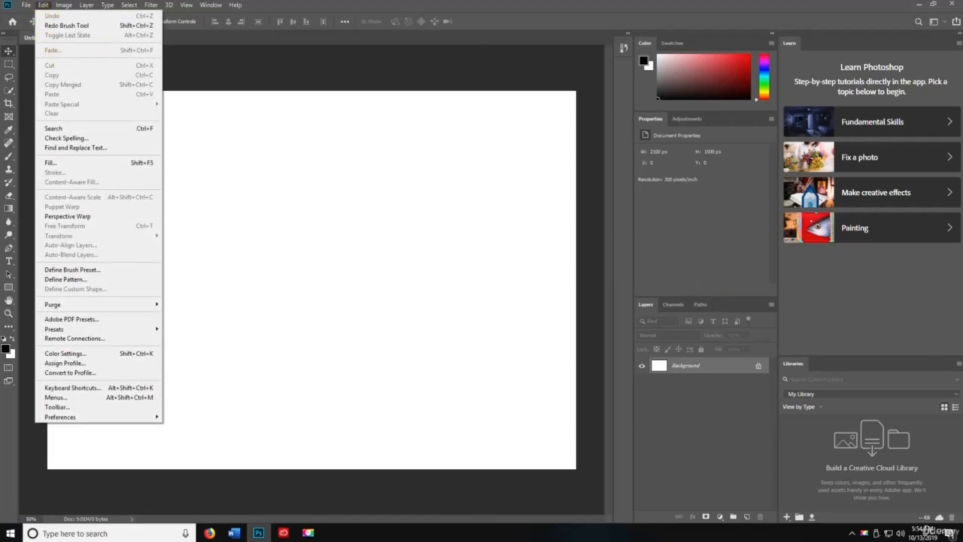
{"action": "key", "text": "Escape"}
{"action": "left_click", "coordinate": [43, 5]}
{"action": "key", "text": "space"}
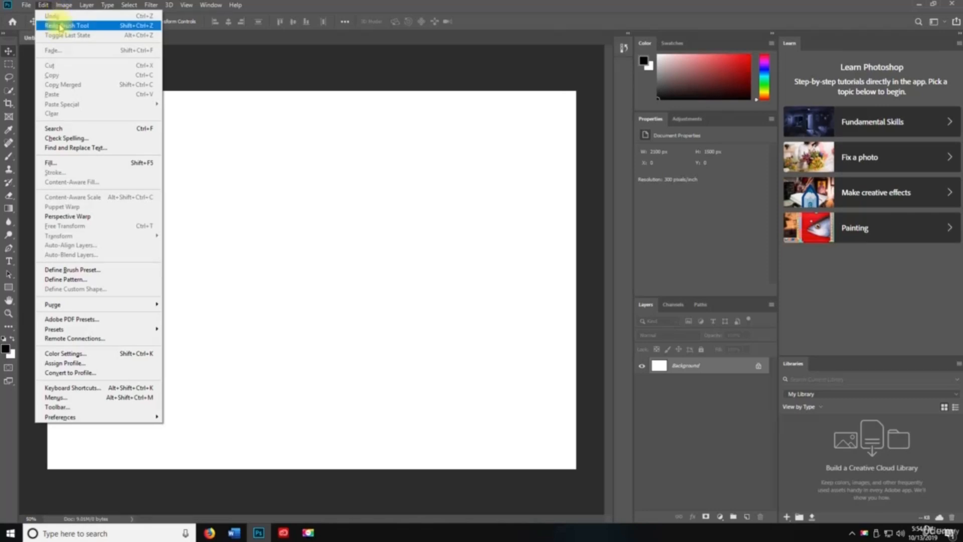
{"action": "left_click", "coordinate": [345, 157]}
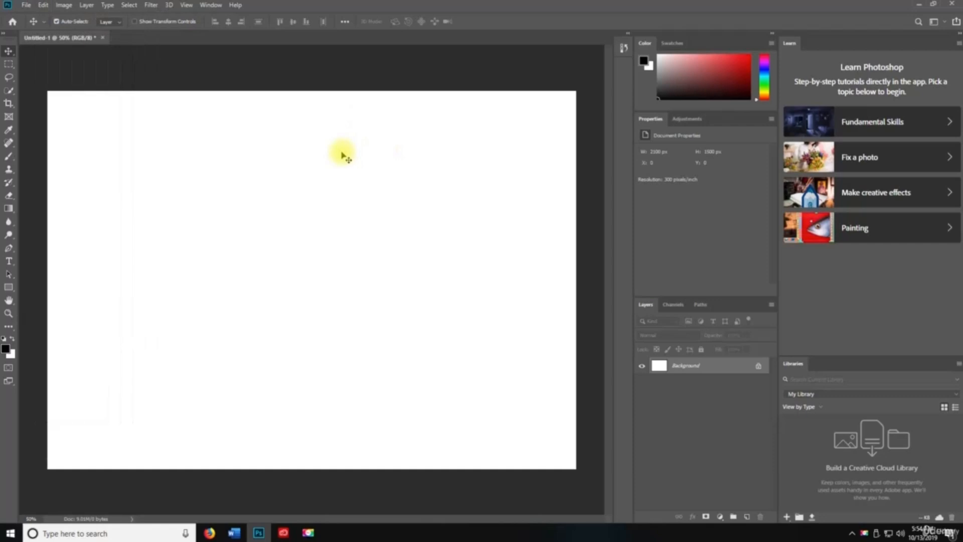
- Redo strokes to restore 1. and 2., undo the 3. again, and review Undo/Redo in the Edit menu
{"action": "key", "text": "ctrl+shift+z"}
{"action": "key", "text": "ctrl+shift+z"}
{"action": "key", "text": "ctrl+shift+z"}
{"action": "key", "text": "ctrl+shift+z"}
{"action": "key", "text": "ctrl+shift+z"}
{"action": "key", "text": "ctrl+shift+z"}
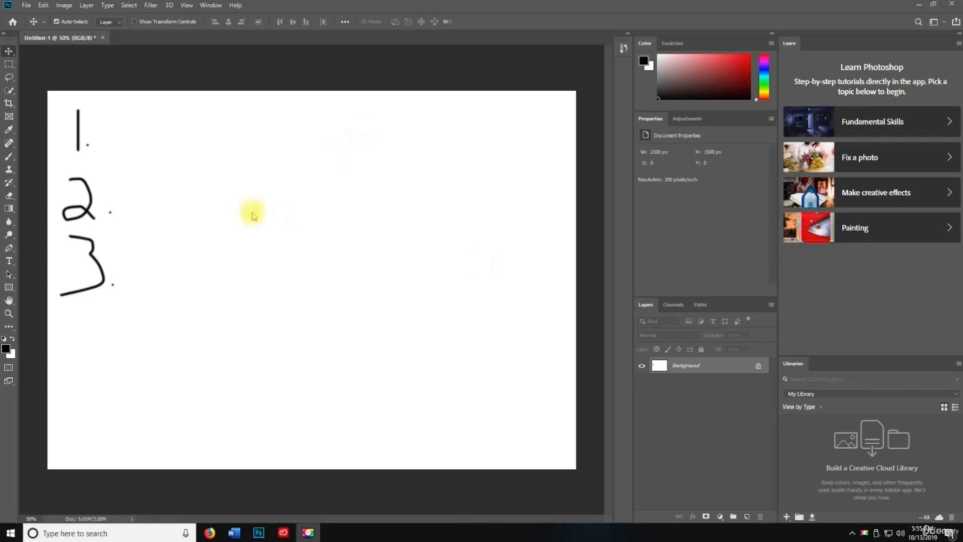
{"action": "key", "text": "ctrl+z"}
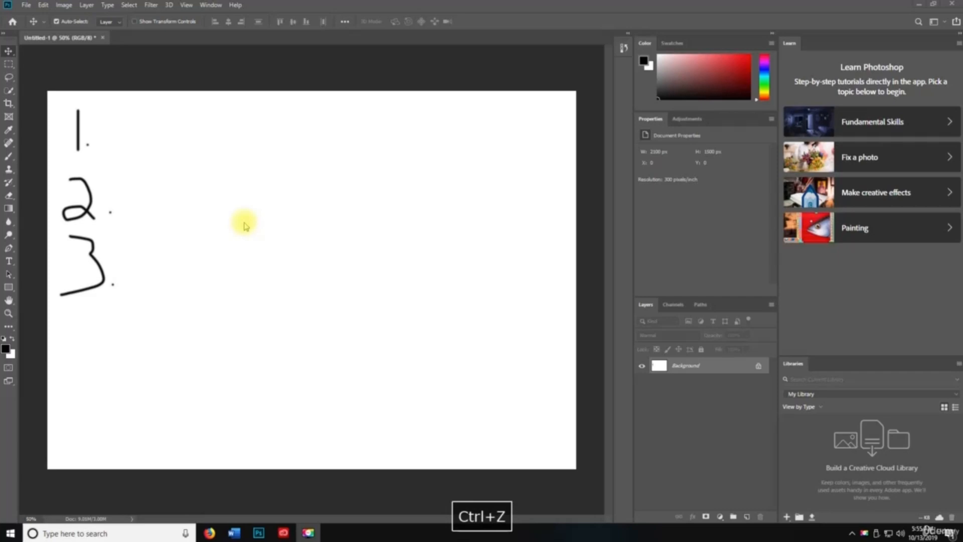
{"action": "key", "text": "space"}
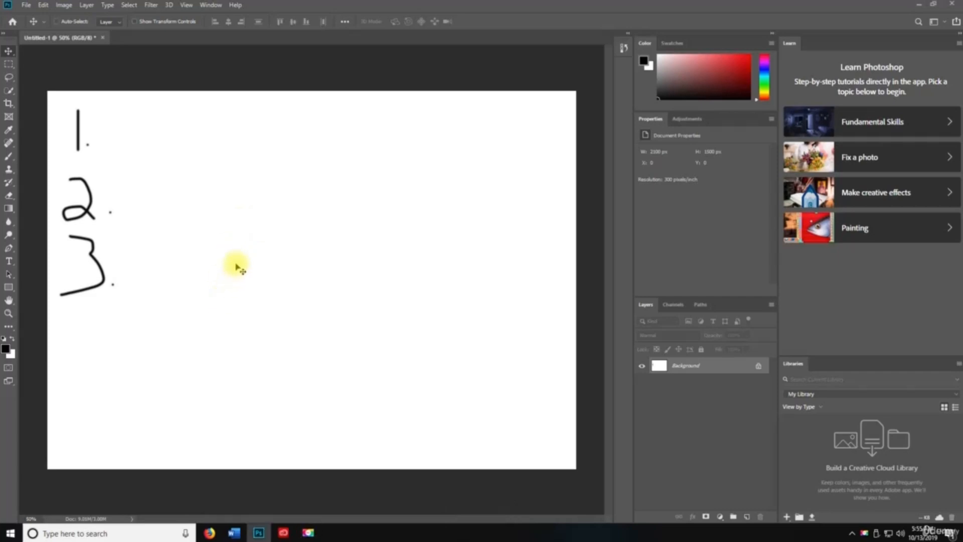
{"action": "key", "text": "ctrl+z"}
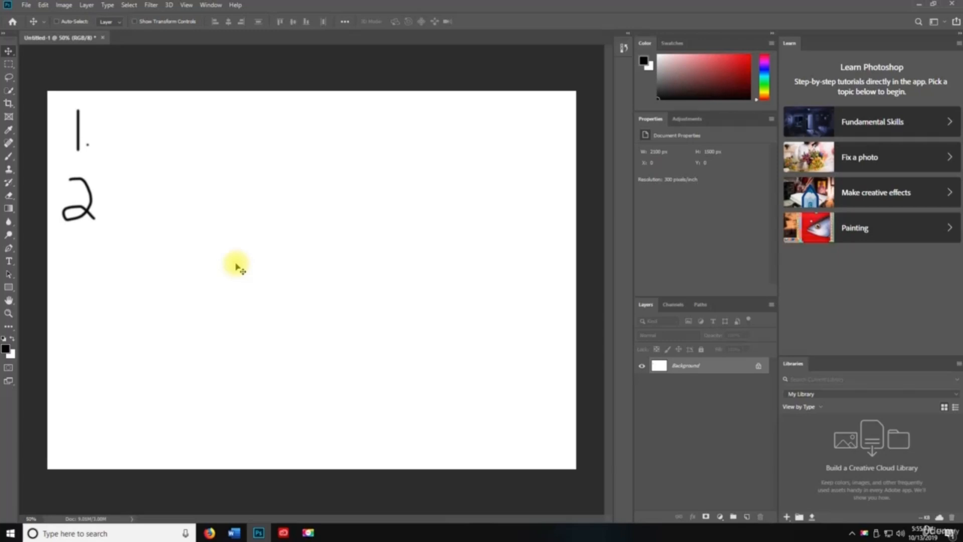
{"action": "key", "text": "ctrl+shift+z"}
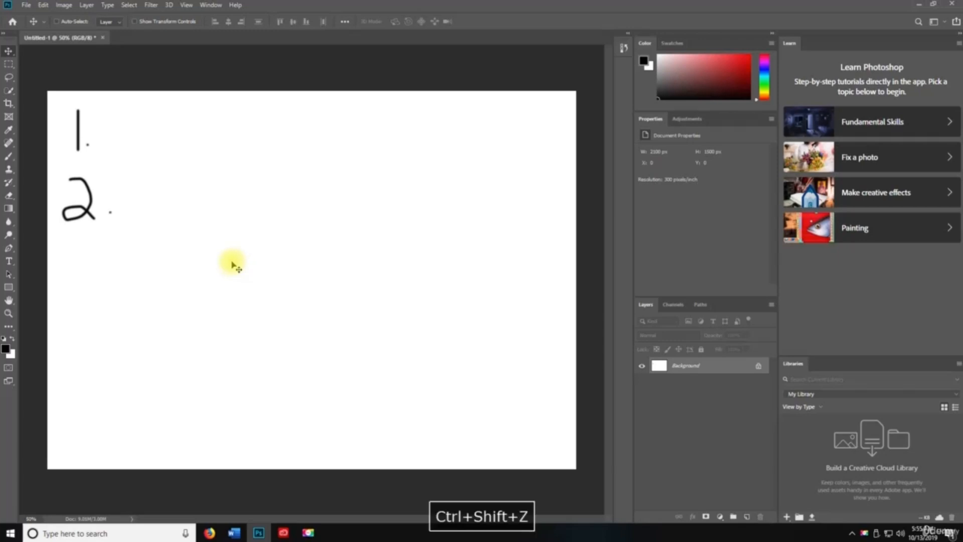
{"action": "key", "text": "ctrl+shift+z"}
{"action": "key", "text": "ctrl+z"}
{"action": "key", "text": "ctrl+z"}
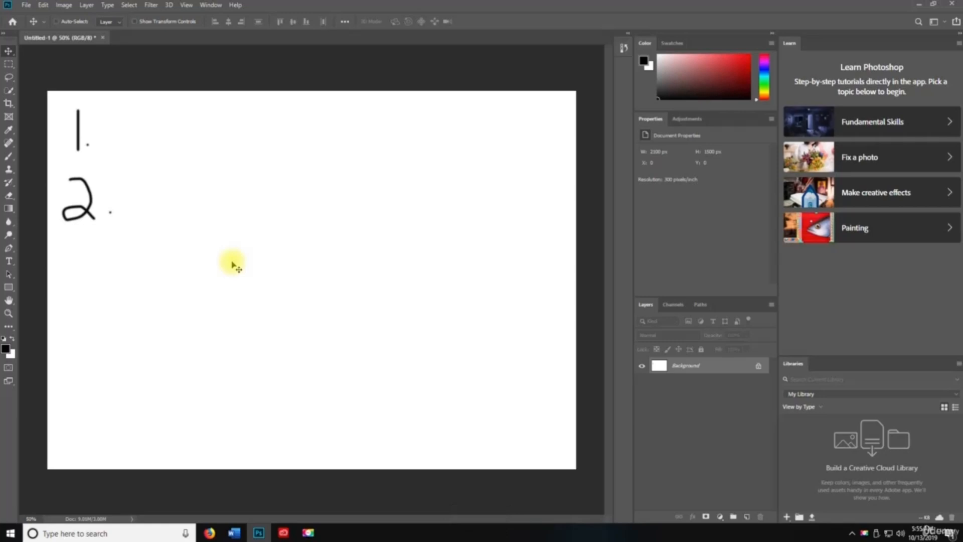
{"action": "left_click", "coordinate": [43, 5]}
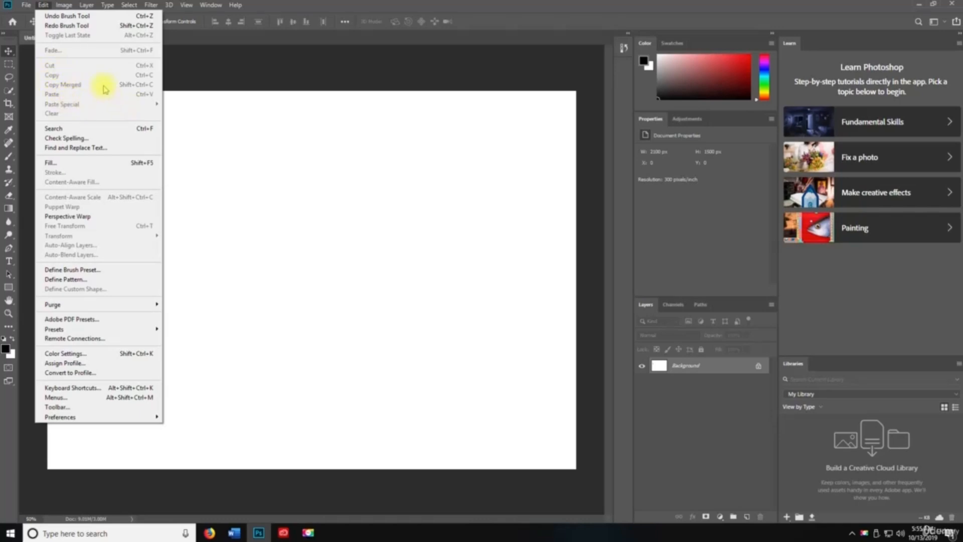
{"action": "left_click", "coordinate": [237, 156]}
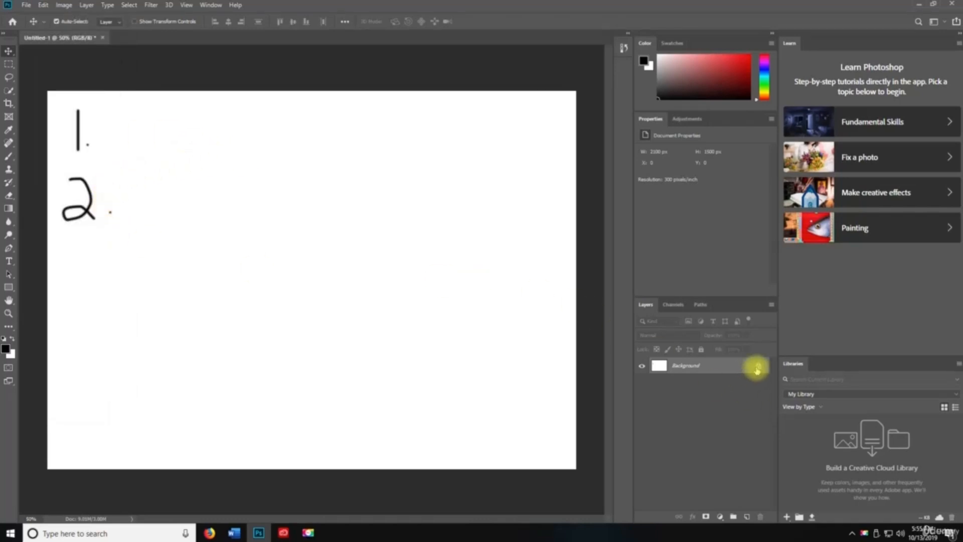
- Add Layer 1 and brush a handwritten 1. in the middle of the canvas
{"action": "left_click", "coordinate": [747, 516]}
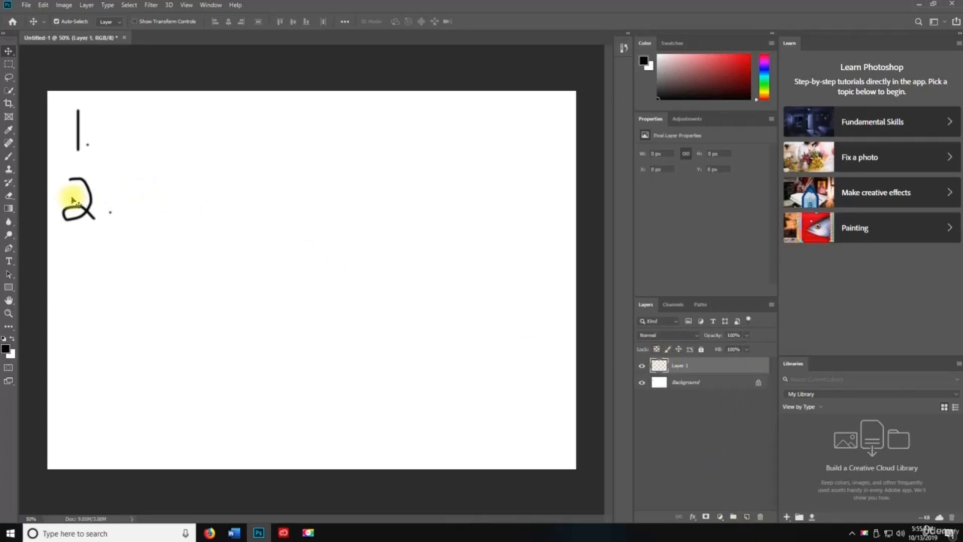
{"action": "left_click", "coordinate": [9, 156]}
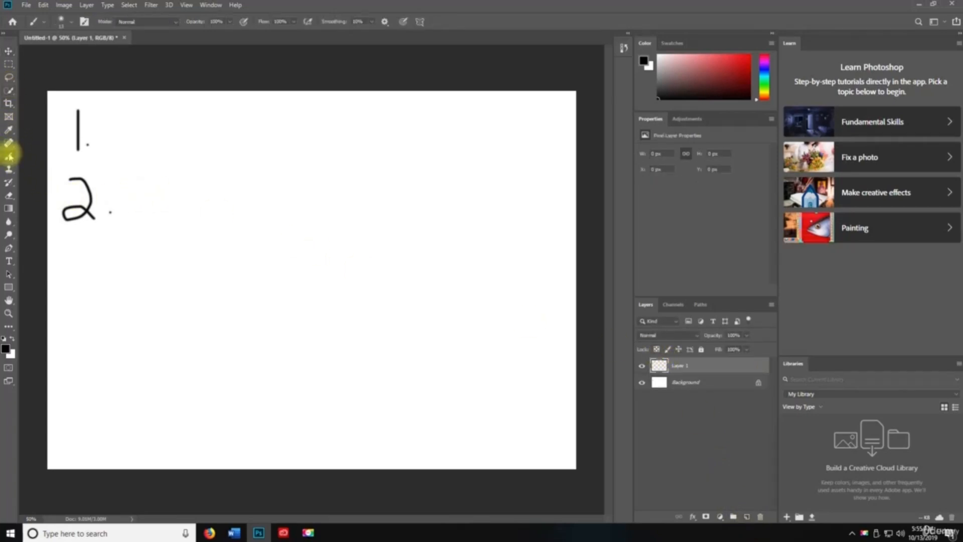
{"action": "left_click_drag", "start_coordinate": [235, 153], "coordinate": [241, 199]}
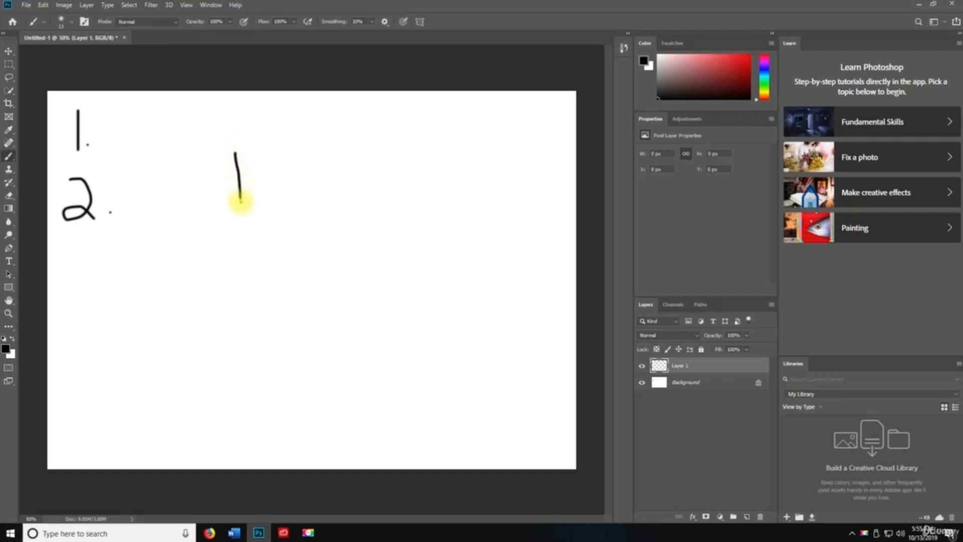
{"action": "left_click", "coordinate": [258, 193]}
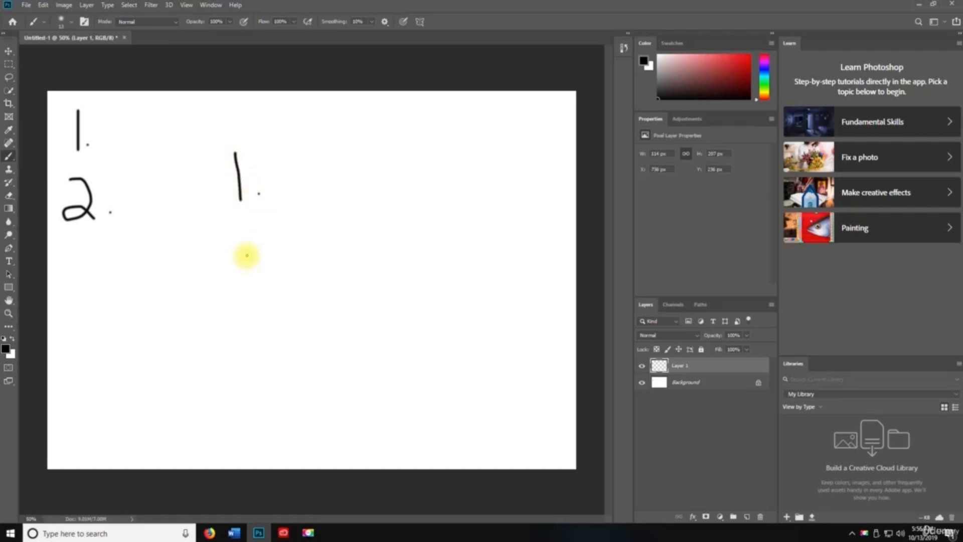
- Create Layer 2 and brush a handwritten 2. below the new 1
{"action": "key", "text": "ctrl+shift+n"}
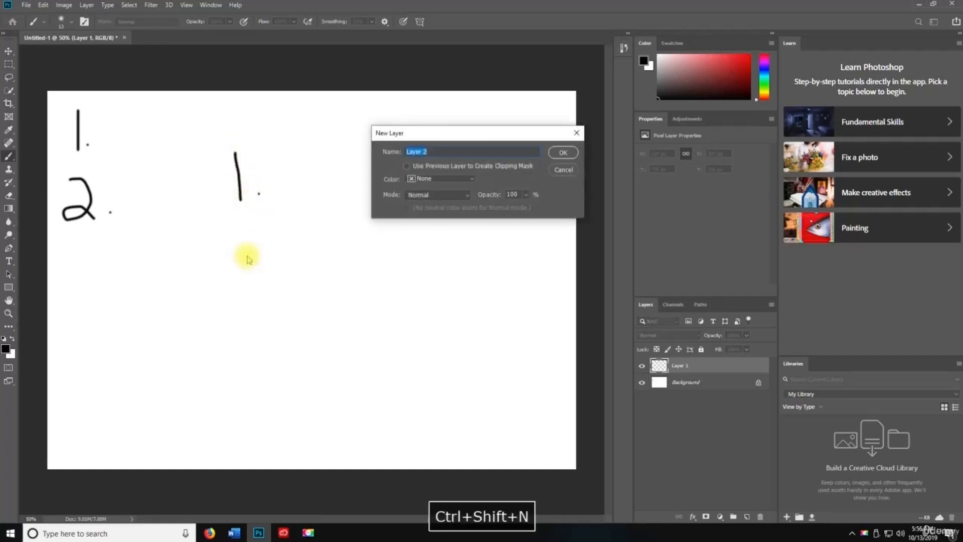
{"action": "left_click", "coordinate": [563, 152]}
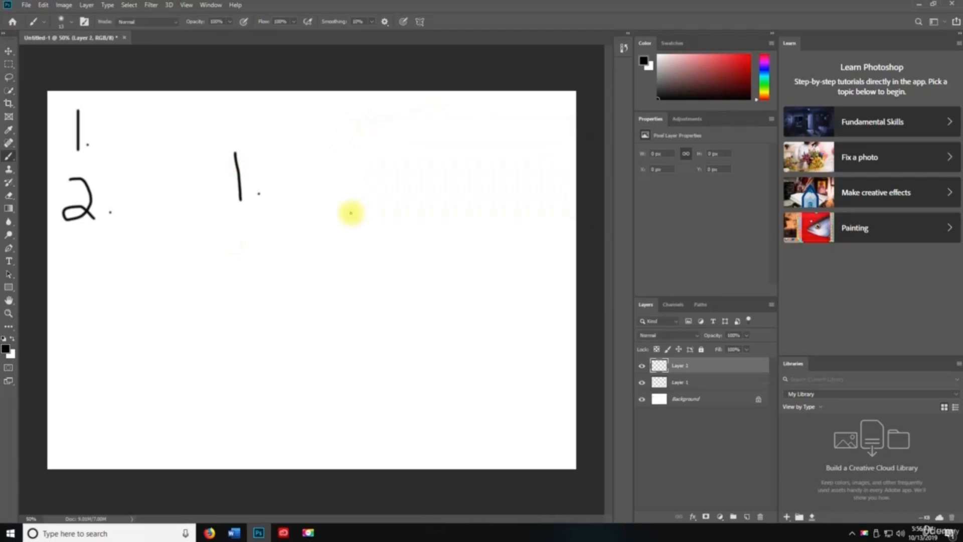
{"action": "mouse_move", "coordinate": [242, 220]}
{"action": "left_mouse_down"}
{"action": "mouse_move", "coordinate": [263, 232]}
{"action": "mouse_move", "coordinate": [237, 258]}
{"action": "left_mouse_up"}
{"action": "left_click", "coordinate": [272, 254]}
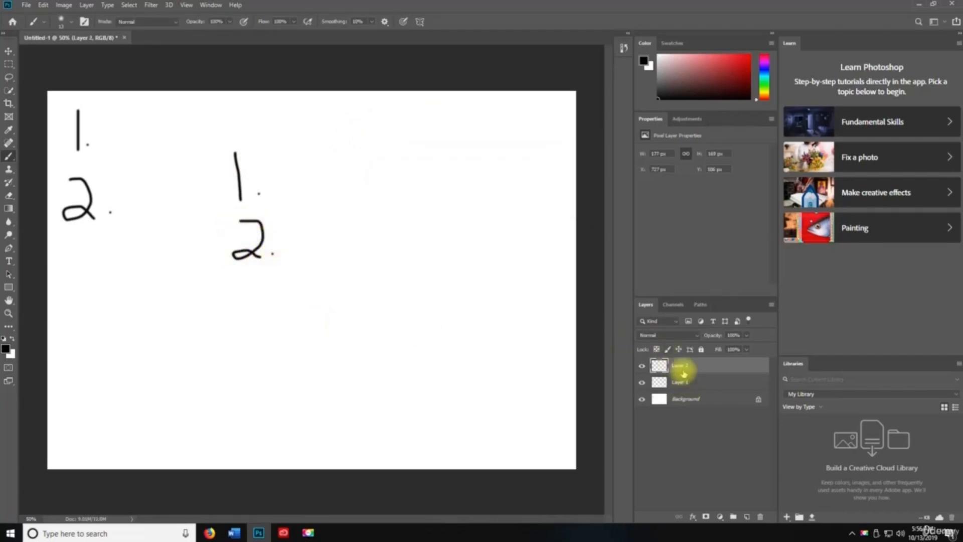
- Select the entire canvas, toggle Layer 2's visibility to check it, and copy the selection
{"action": "key", "text": "ctrl+a"}
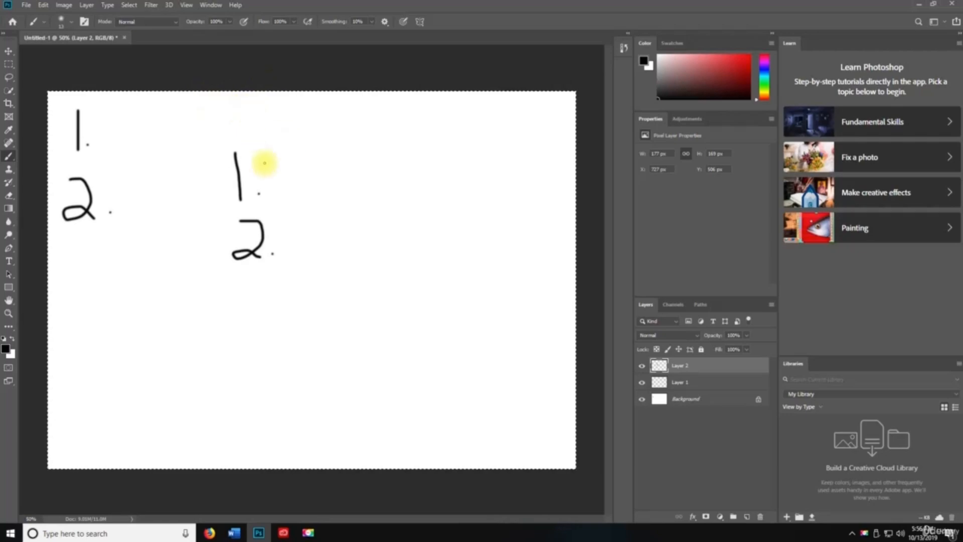
{"action": "left_click", "coordinate": [642, 366]}
{"action": "left_click", "coordinate": [641, 366]}
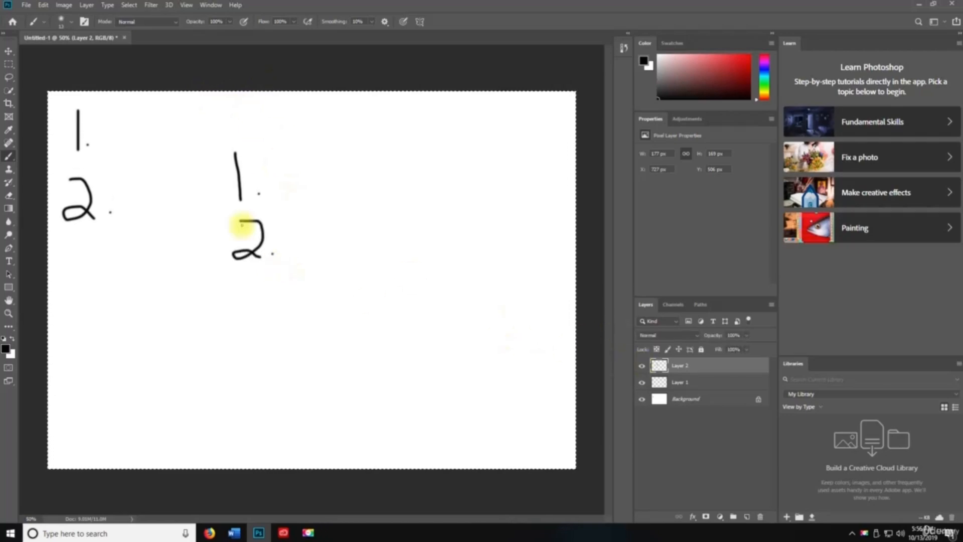
{"action": "key", "text": "ctrl+c"}
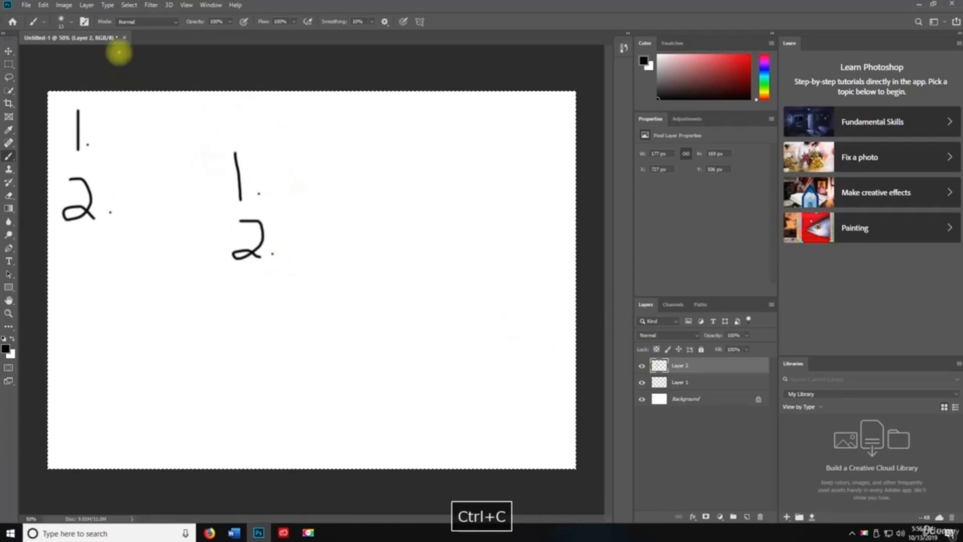
- Cut the handwritten 2. out of Layer 2 using Edit > Cut and Ctrl+X
{"action": "left_click", "coordinate": [44, 5]}
{"action": "left_click", "coordinate": [57, 79]}
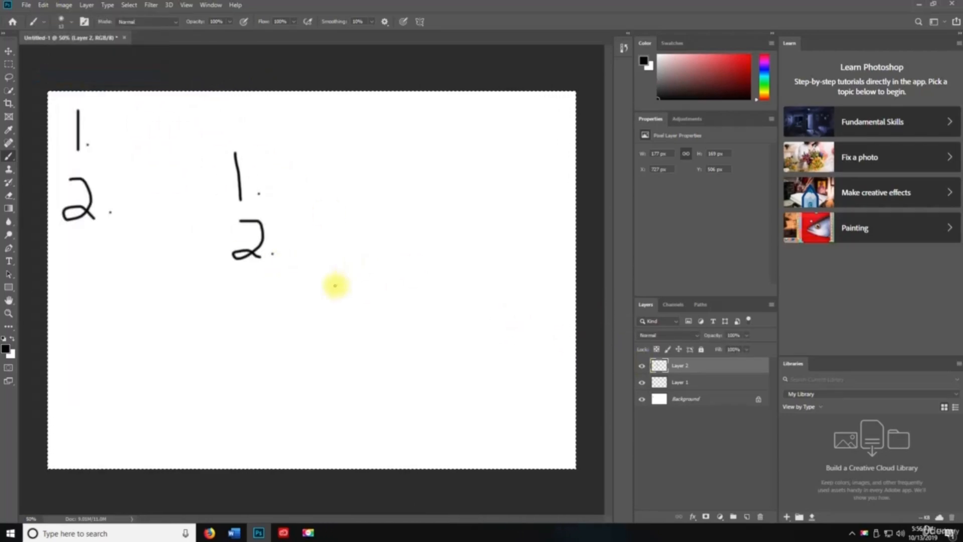
{"action": "left_click", "coordinate": [43, 5]}
{"action": "left_click", "coordinate": [60, 66]}
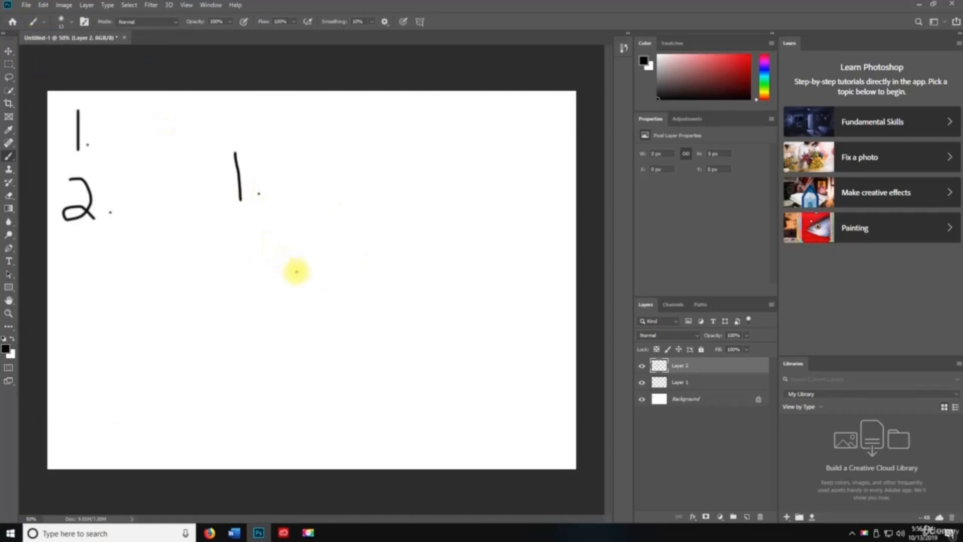
{"action": "key", "text": "ctrl+z"}
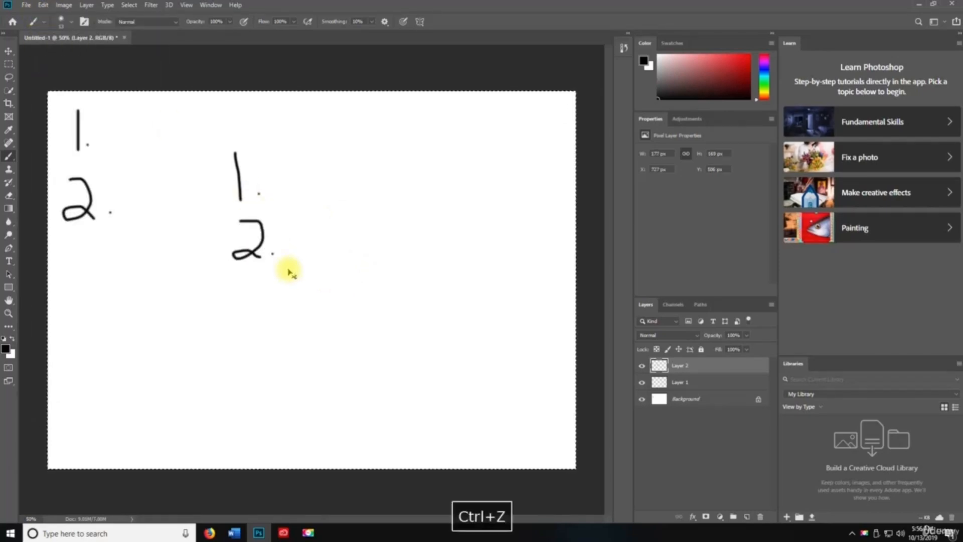
{"action": "key", "text": "ctrl+x"}
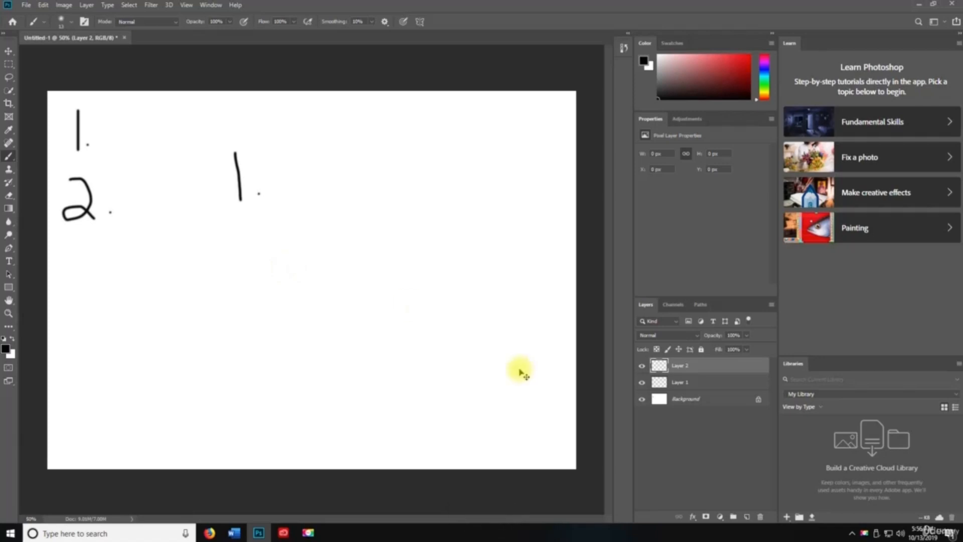
- Create Layer 3 and paste the cut 2. into it
{"action": "key", "text": "ctrl+shift+n"}
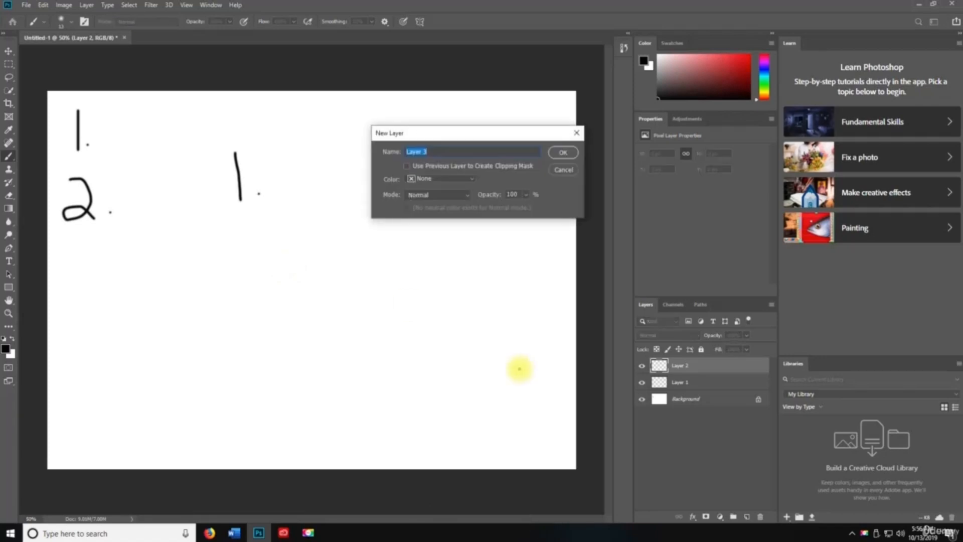
{"action": "key", "text": "Return"}
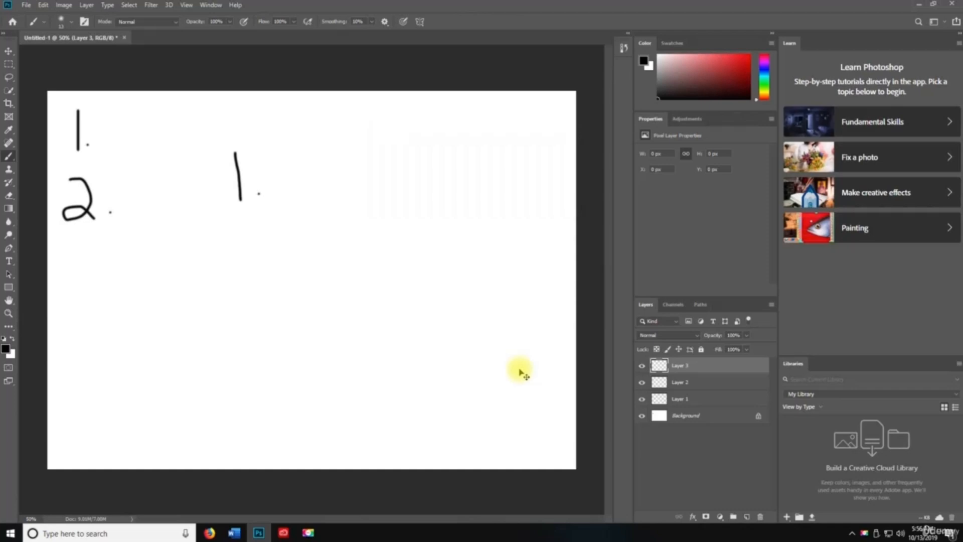
{"action": "key", "text": "ctrl+v"}
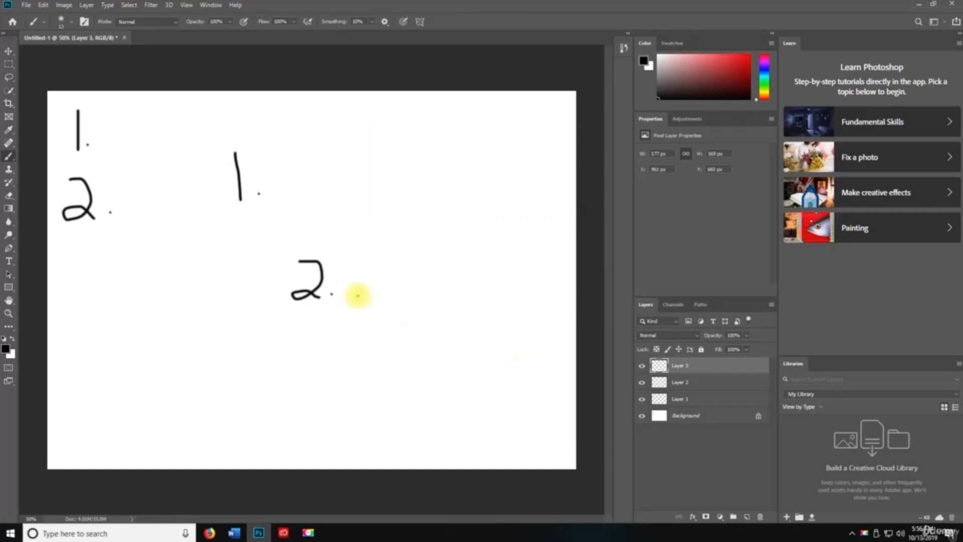
{"action": "left_click", "coordinate": [44, 5]}
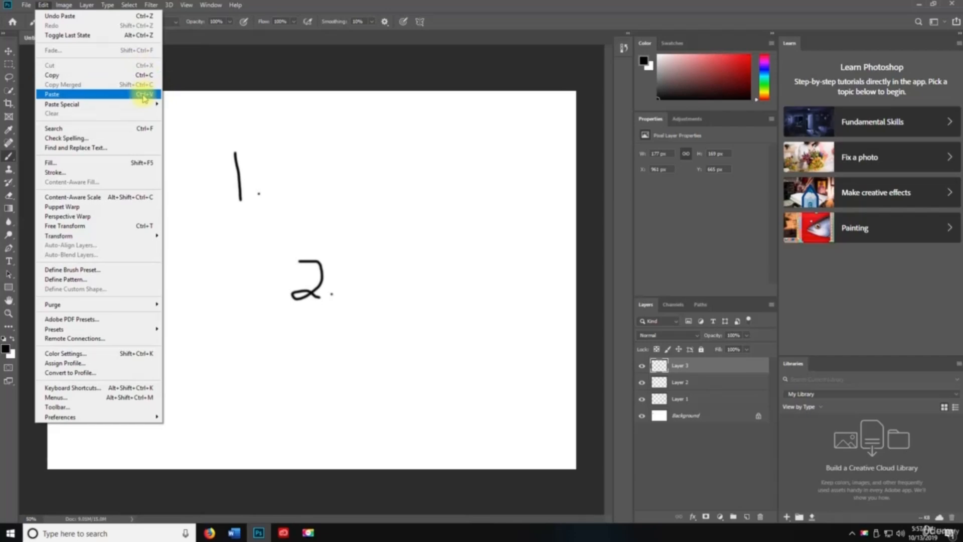
- Paste the copied numbers twice with Edit > Paste Special > Paste in Place, creating Layers 4 and 5
{"action": "mouse_move", "coordinate": [140, 107]}
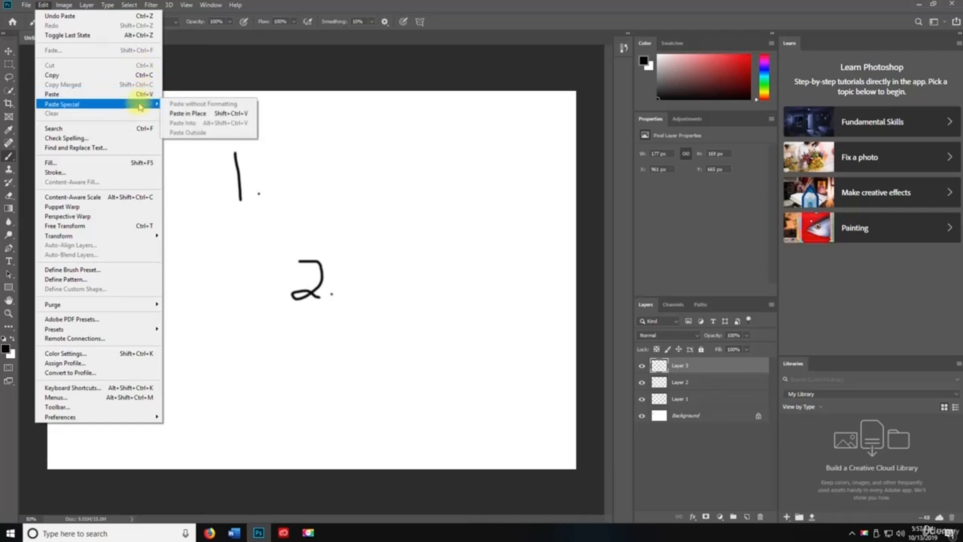
{"action": "left_click", "coordinate": [192, 115]}
{"action": "left_click", "coordinate": [43, 5]}
{"action": "mouse_move", "coordinate": [83, 105]}
{"action": "left_click", "coordinate": [191, 107]}
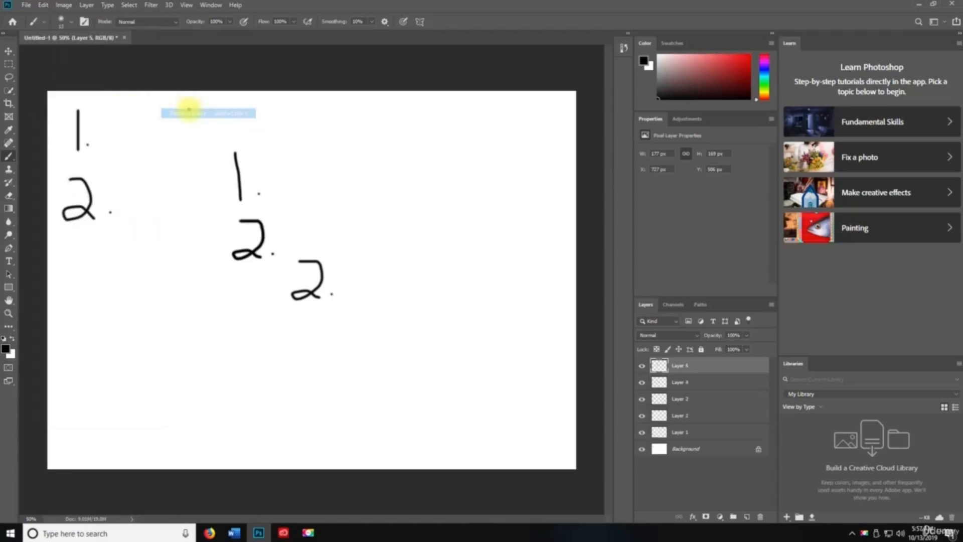
- Move the pasted 2 left of the middle numbers, then open the Search panel
{"action": "key", "text": "v"}
{"action": "left_click_drag", "start_coordinate": [259, 259], "coordinate": [183, 279]}
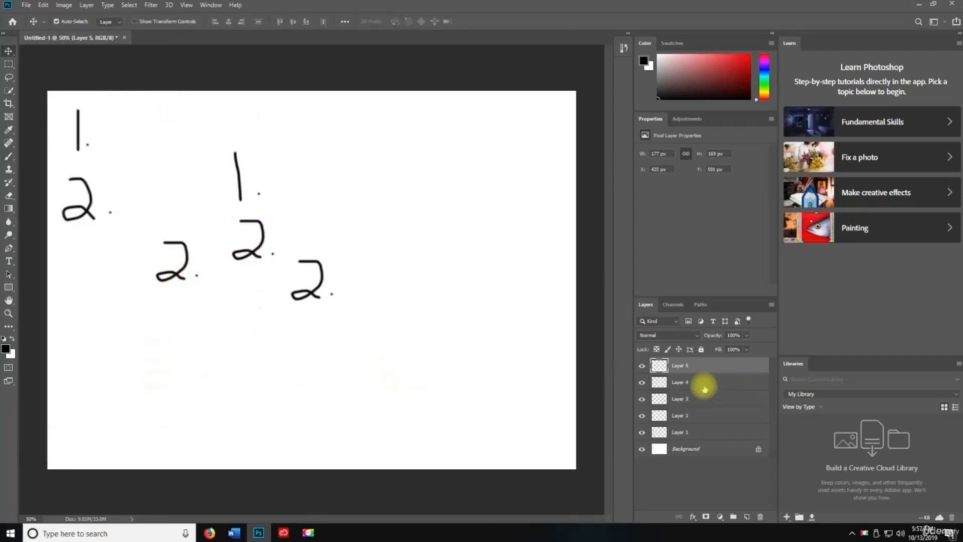
{"action": "left_click", "coordinate": [42, 5]}
{"action": "left_click", "coordinate": [75, 129]}
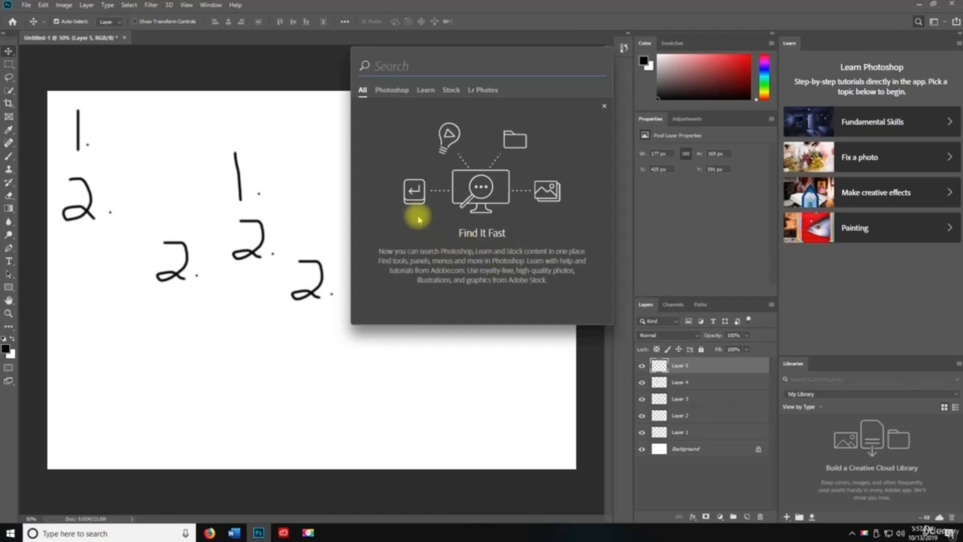
- Browse the Photoshop, Stock and Lr Photos search tabs, then close the Search panel
{"action": "left_click", "coordinate": [391, 90]}
{"action": "left_click", "coordinate": [451, 90]}
{"action": "left_click", "coordinate": [481, 90]}
{"action": "left_click", "coordinate": [226, 119]}
- Check the canvas shortcut menu and Edit menu, then unlock the Background into Layer 0
{"action": "right_click", "coordinate": [216, 120]}
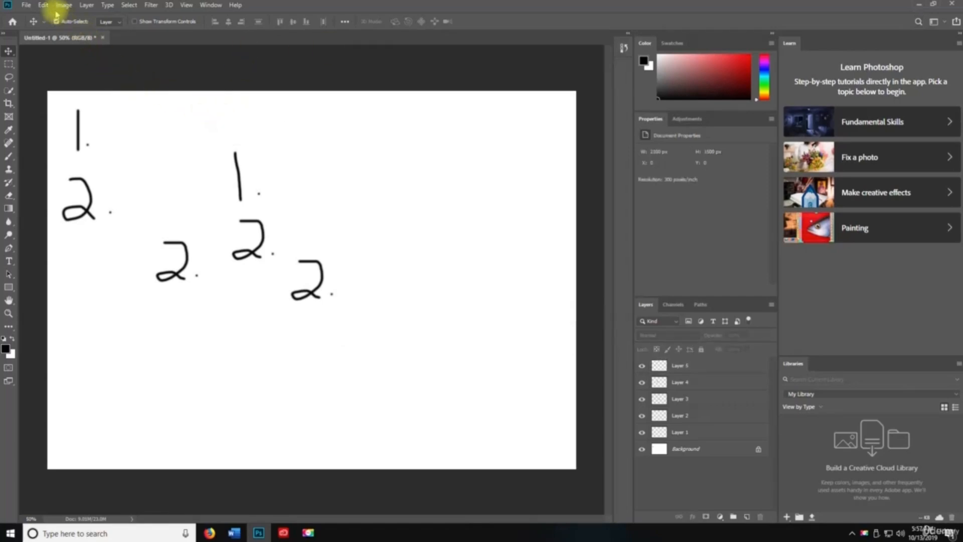
{"action": "left_click", "coordinate": [43, 5]}
{"action": "left_click", "coordinate": [75, 138]}
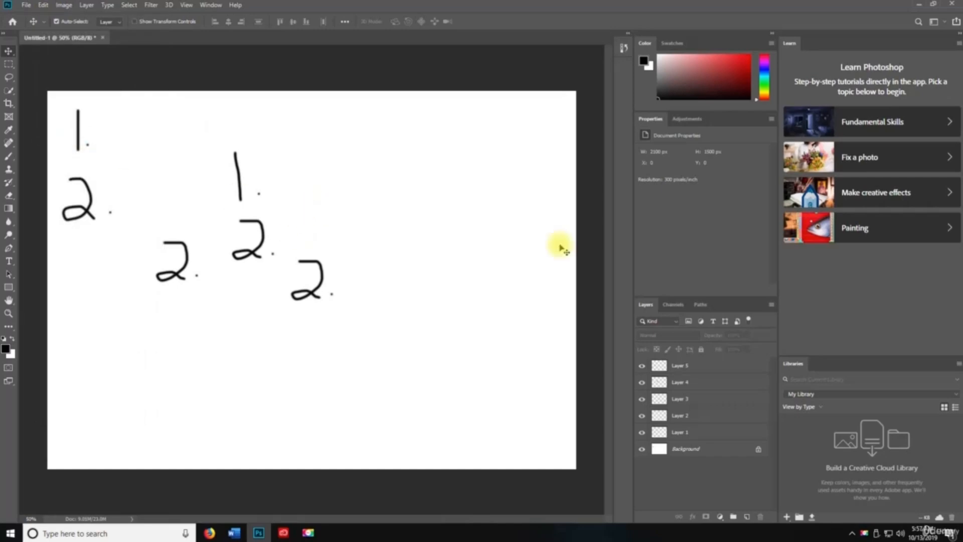
{"action": "left_click", "coordinate": [42, 5]}
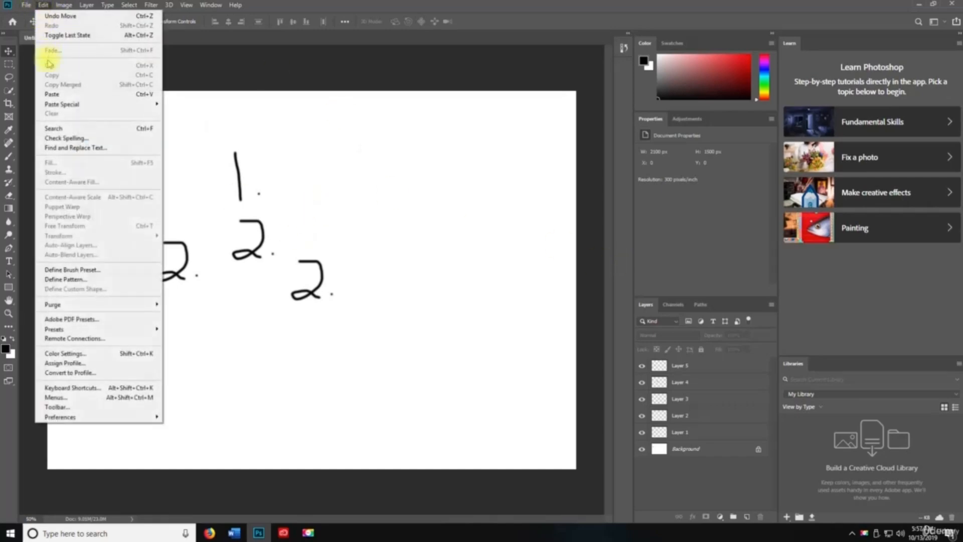
{"action": "left_click", "coordinate": [76, 150]}
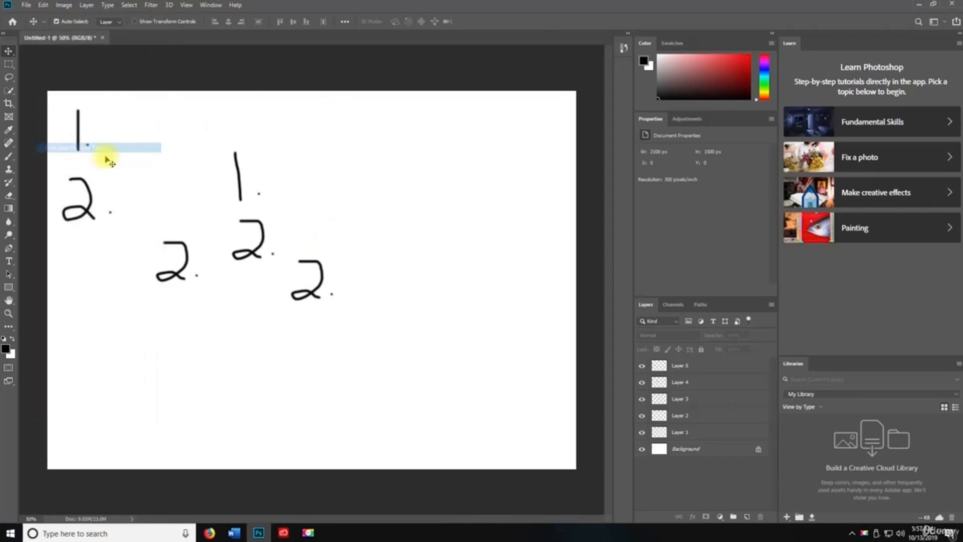
{"action": "left_click", "coordinate": [43, 5]}
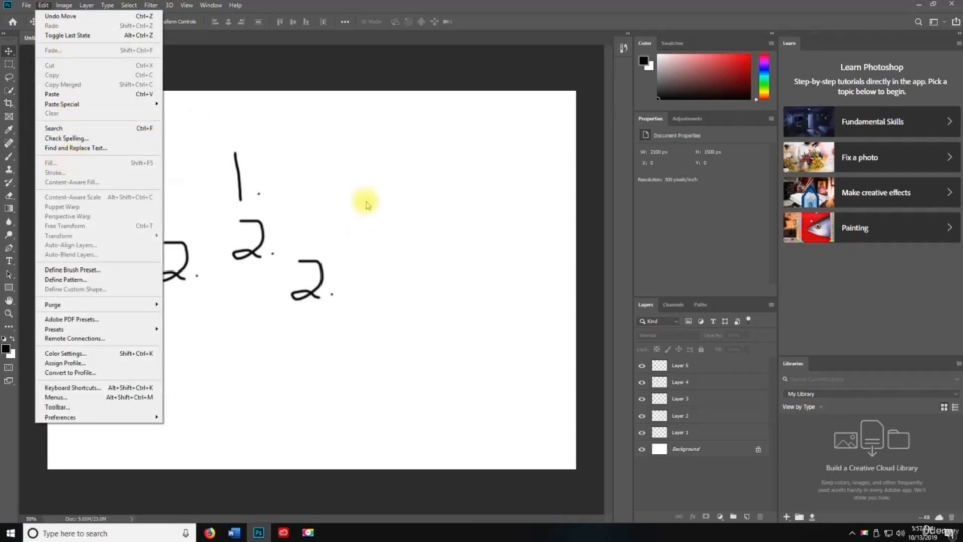
{"action": "left_click", "coordinate": [576, 424]}
{"action": "left_click", "coordinate": [758, 448]}
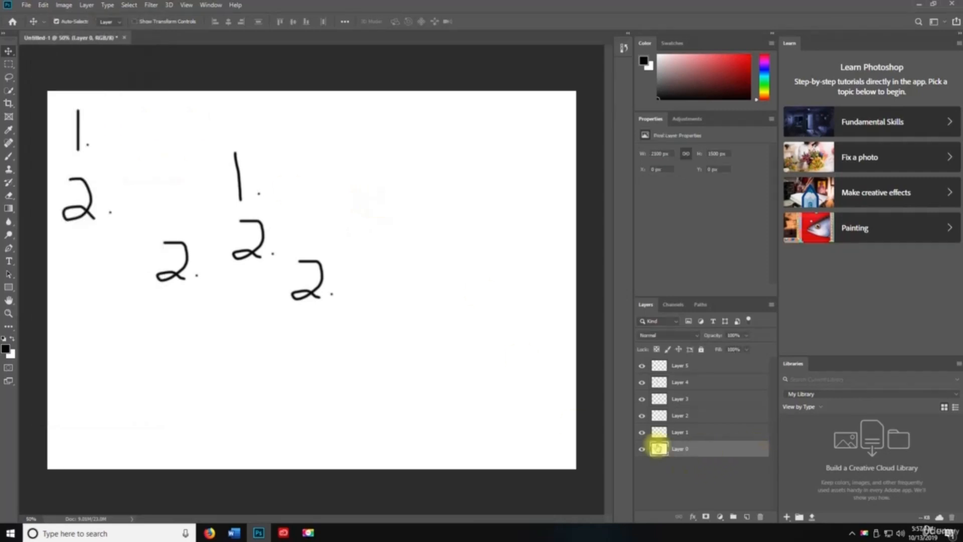
- Toggle Layer 0's lock on and off and open then cancel its Layer Style dialog
{"action": "left_click", "coordinate": [43, 5]}
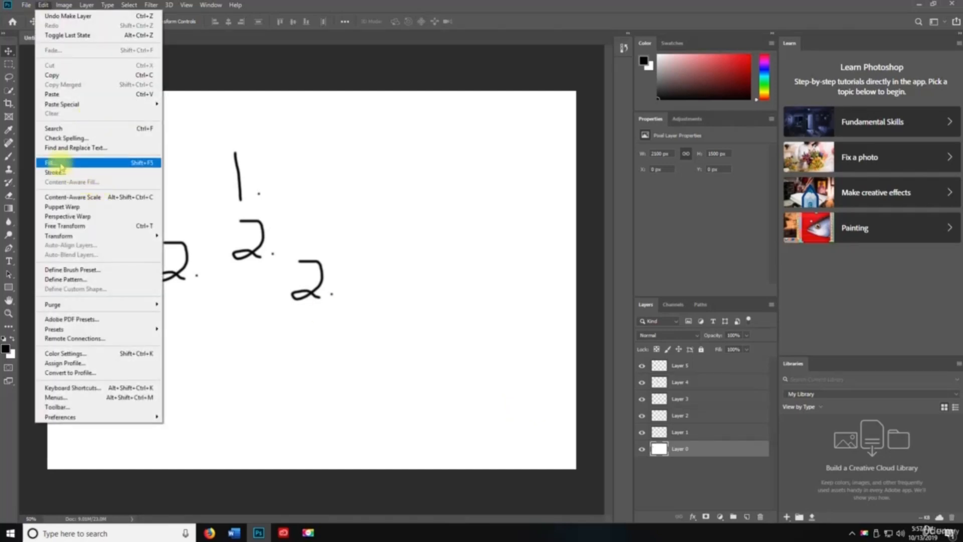
{"action": "left_click", "coordinate": [391, 338]}
{"action": "left_click", "coordinate": [701, 349]}
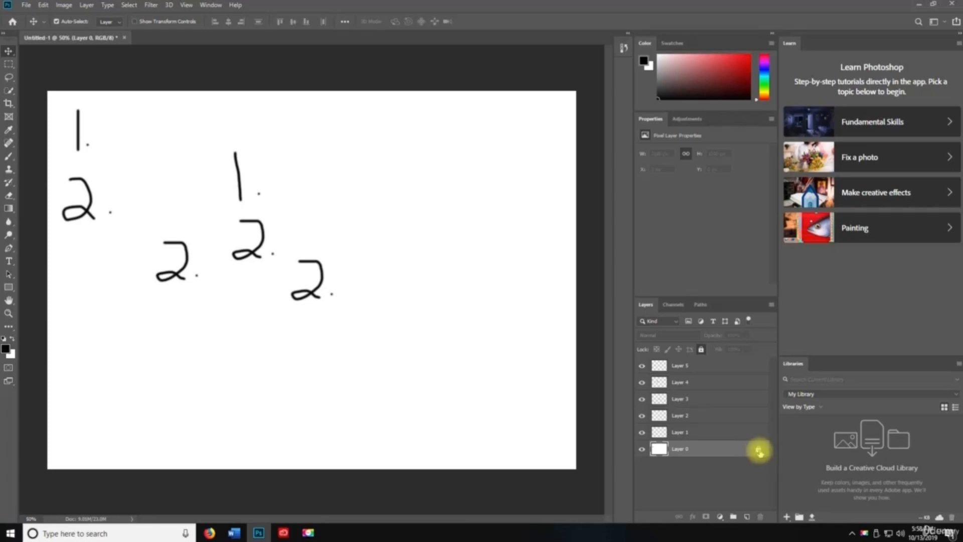
{"action": "left_click", "coordinate": [758, 450]}
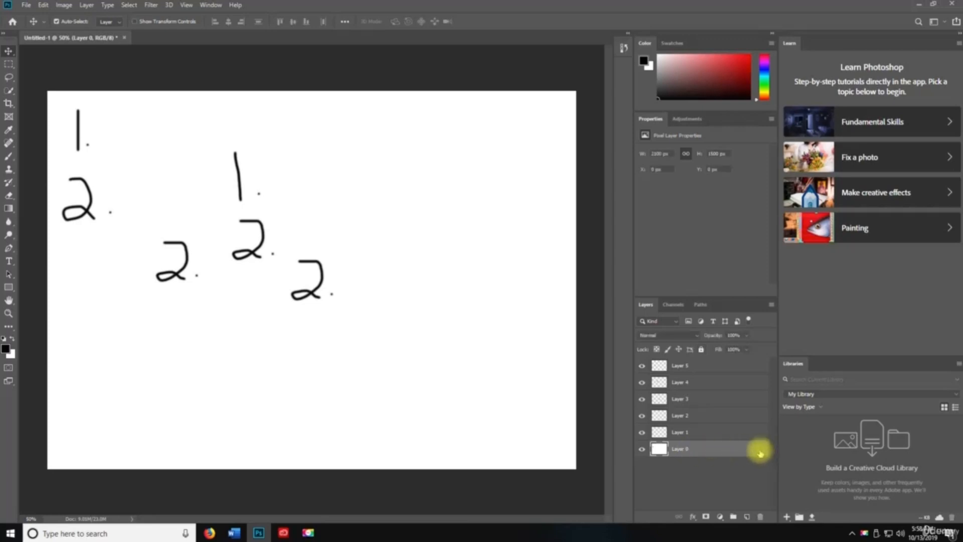
{"action": "double_click", "coordinate": [758, 449]}
{"action": "left_click", "coordinate": [635, 122]}
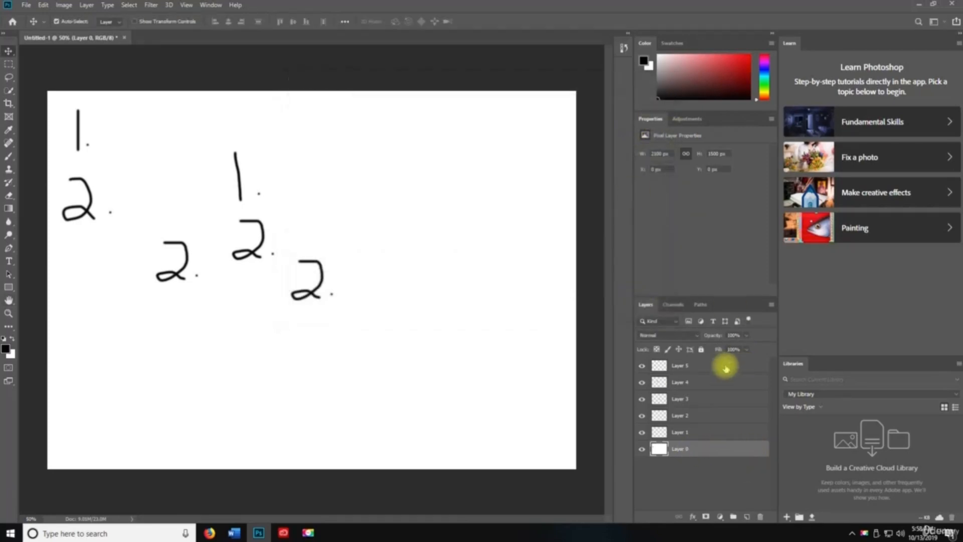
{"action": "left_click", "coordinate": [702, 351]}
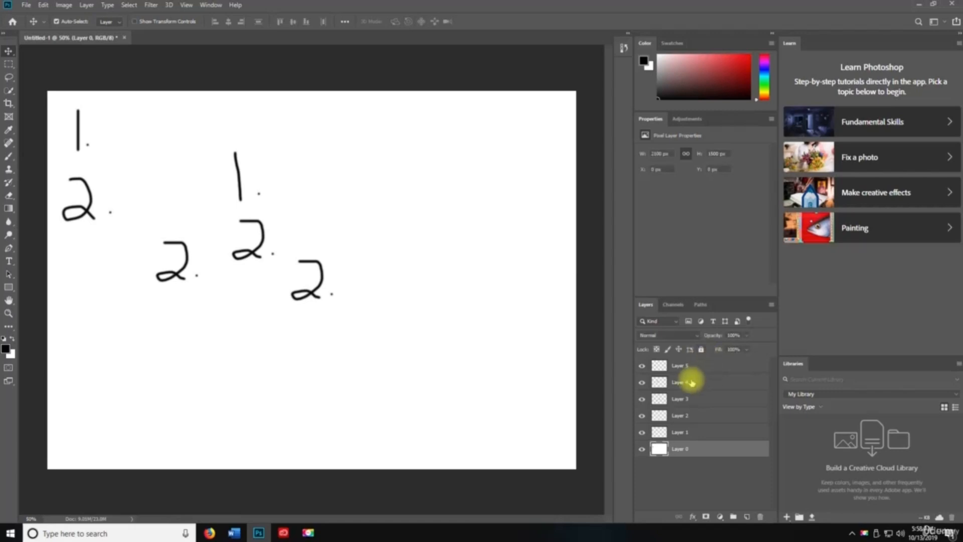
- Select Layer 1, toggle its lock, and open then cancel its Layer Style dialog
{"action": "left_click", "coordinate": [692, 430]}
{"action": "left_click", "coordinate": [700, 349]}
{"action": "left_click", "coordinate": [757, 432]}
{"action": "double_click", "coordinate": [757, 434]}
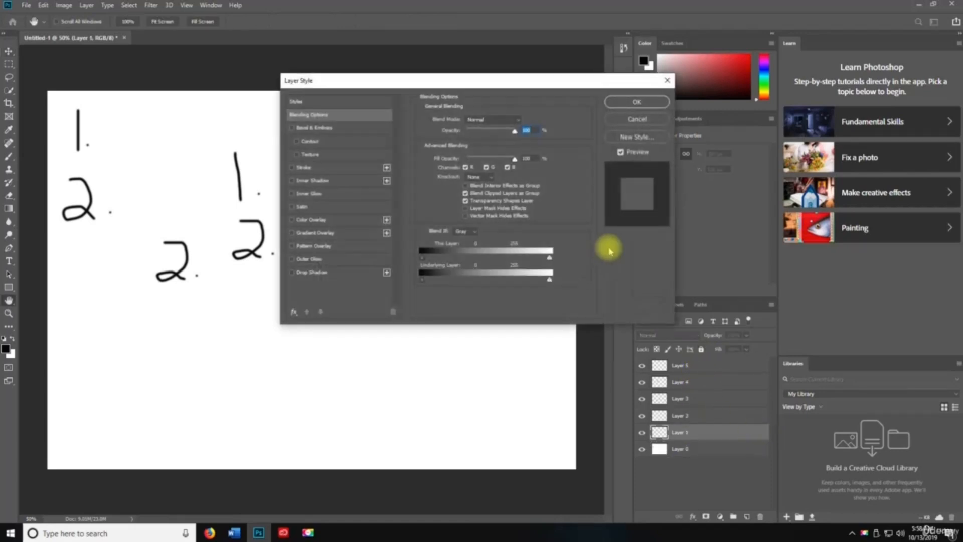
{"action": "left_click", "coordinate": [616, 122]}
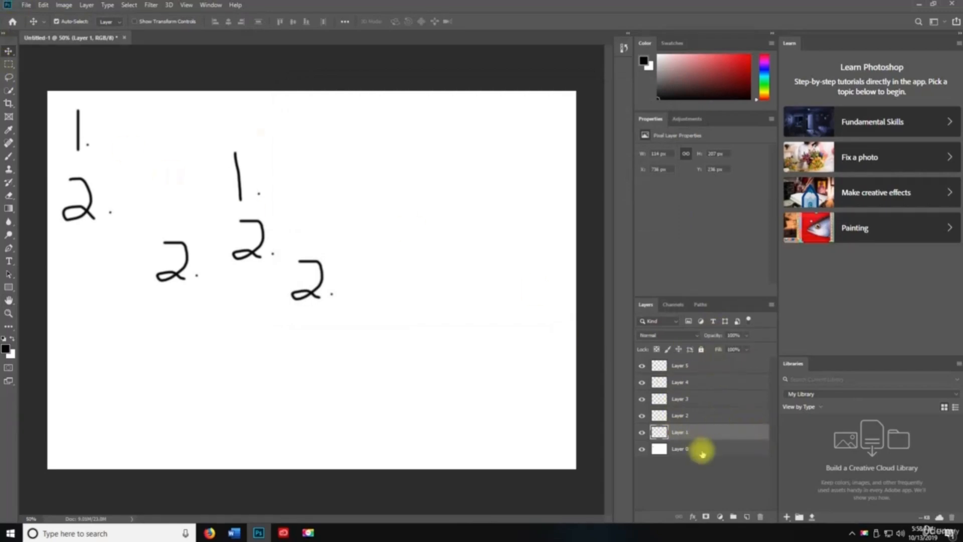
- With Layer 0 selected, try Background and Foreground Color in Edit > Fill, then cancel
{"action": "left_click", "coordinate": [671, 450]}
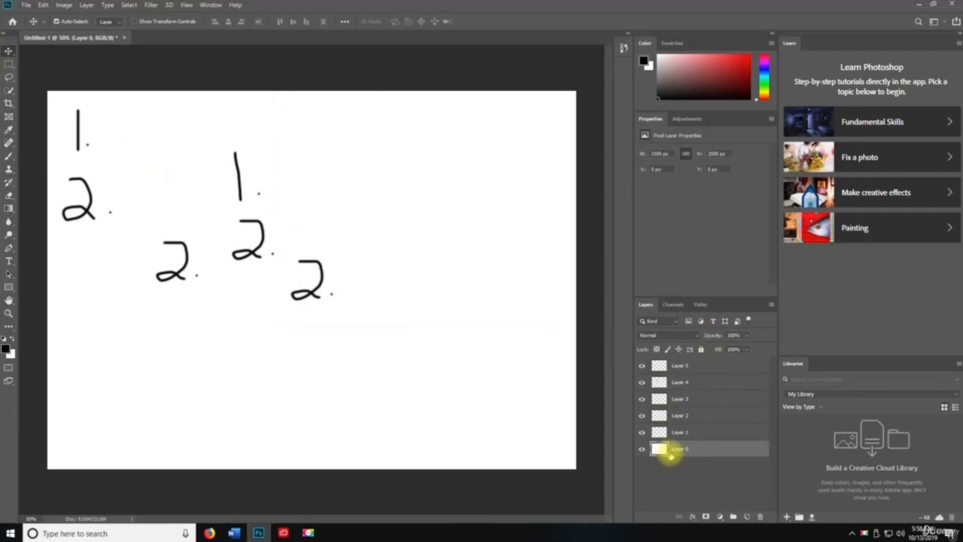
{"action": "left_click", "coordinate": [43, 5]}
{"action": "left_click", "coordinate": [73, 164]}
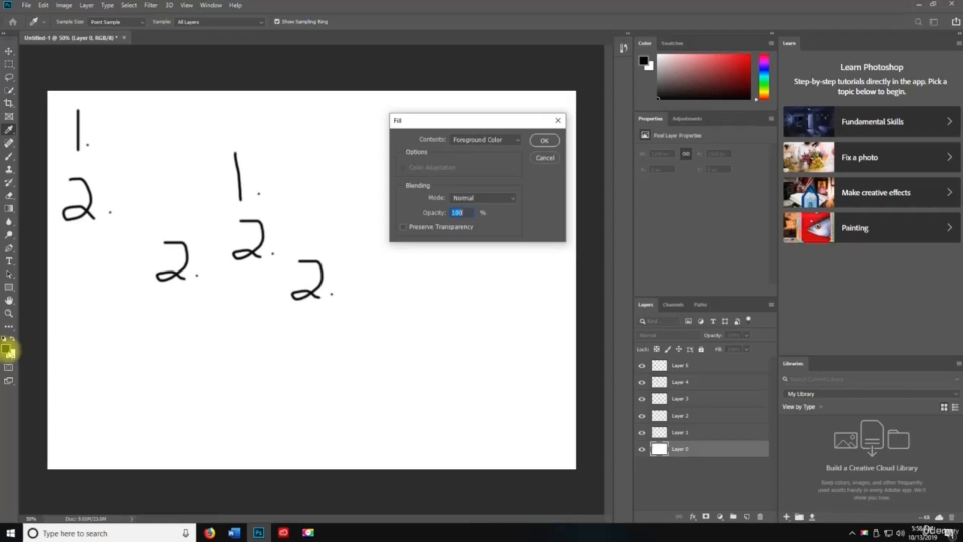
{"action": "left_click", "coordinate": [492, 139]}
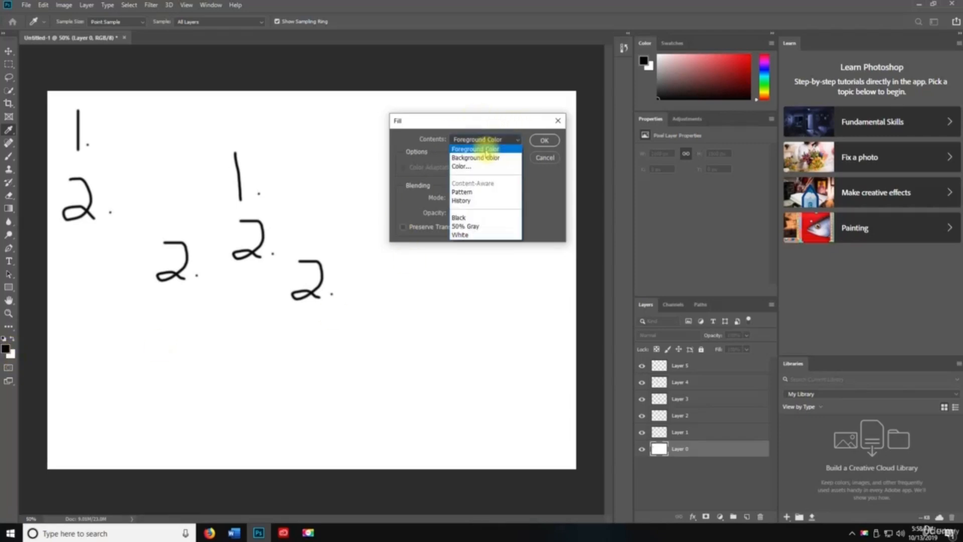
{"action": "left_click", "coordinate": [482, 158]}
{"action": "left_click", "coordinate": [484, 141]}
{"action": "left_click", "coordinate": [482, 131]}
{"action": "left_click_drag", "start_coordinate": [402, 121], "coordinate": [365, 120]}
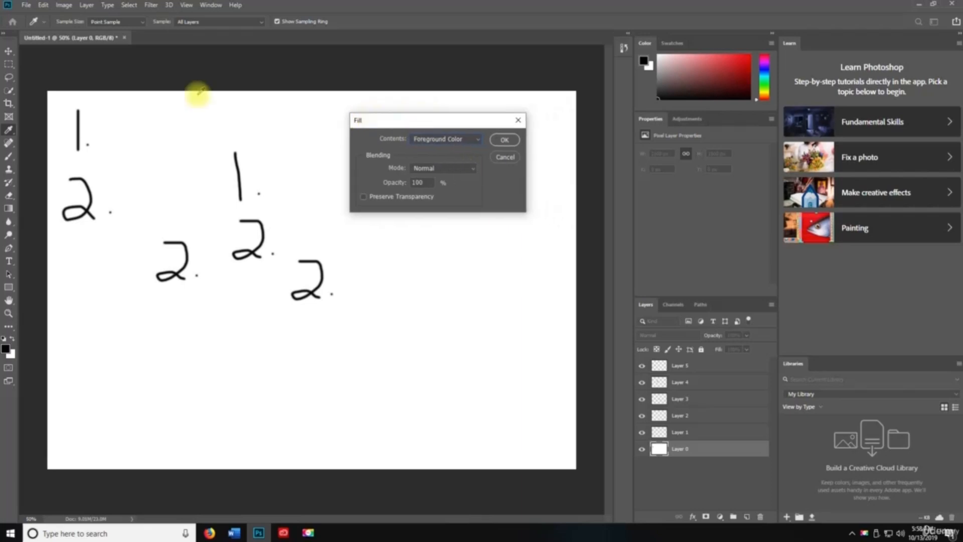
{"action": "left_click", "coordinate": [507, 155]}
{"action": "left_click", "coordinate": [43, 5]}
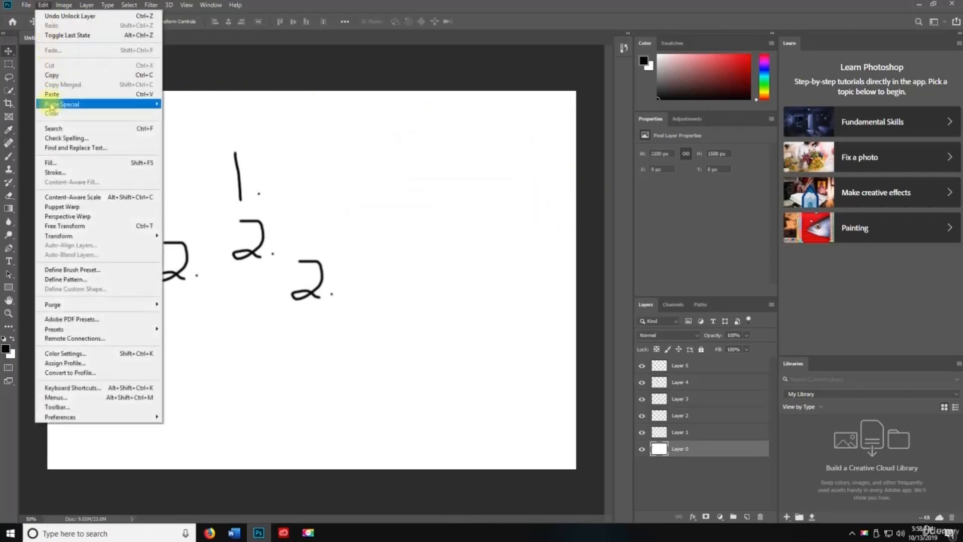
- Apply a 1 px black Center stroke to Layer 0 via Edit > Stroke
{"action": "left_click", "coordinate": [66, 174]}
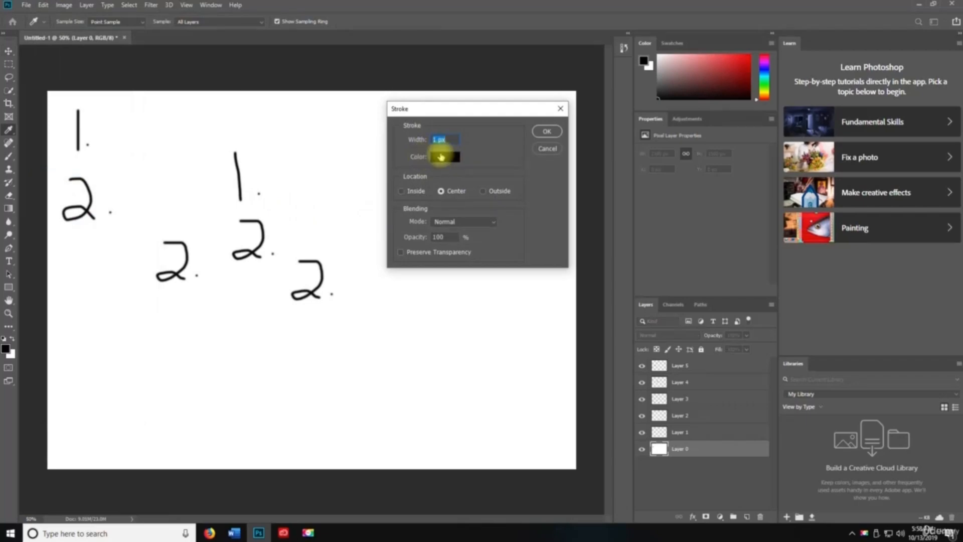
{"action": "left_click", "coordinate": [439, 159]}
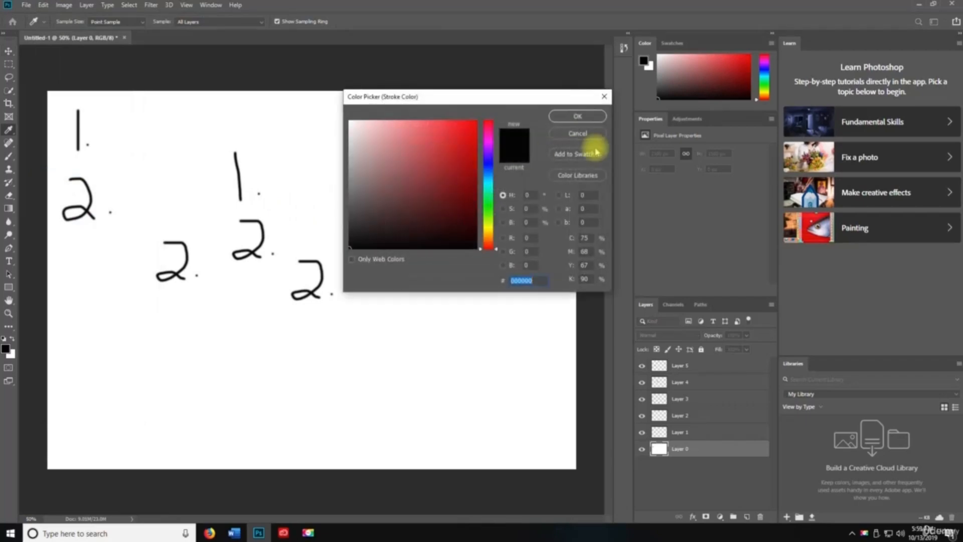
{"action": "left_click", "coordinate": [566, 136]}
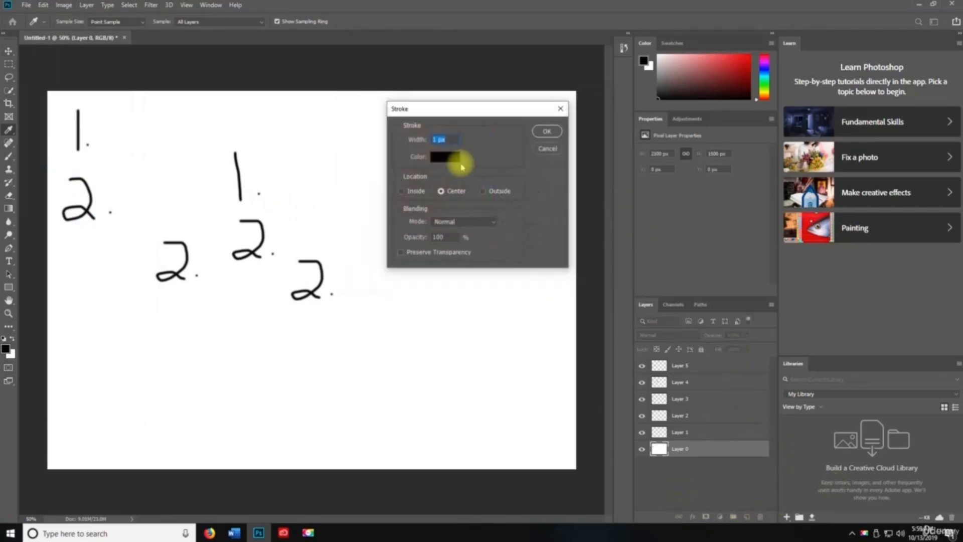
{"action": "left_click", "coordinate": [546, 131]}
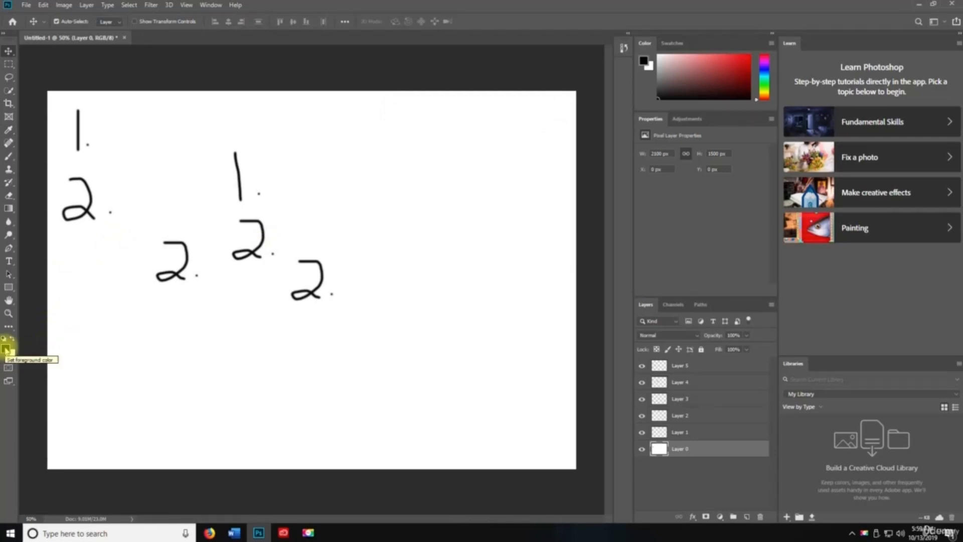
- Try red and pink colours in the colour pickers, cancel, then swap to white foreground, black background
{"action": "left_click", "coordinate": [5, 350]}
{"action": "left_click", "coordinate": [366, 189]}
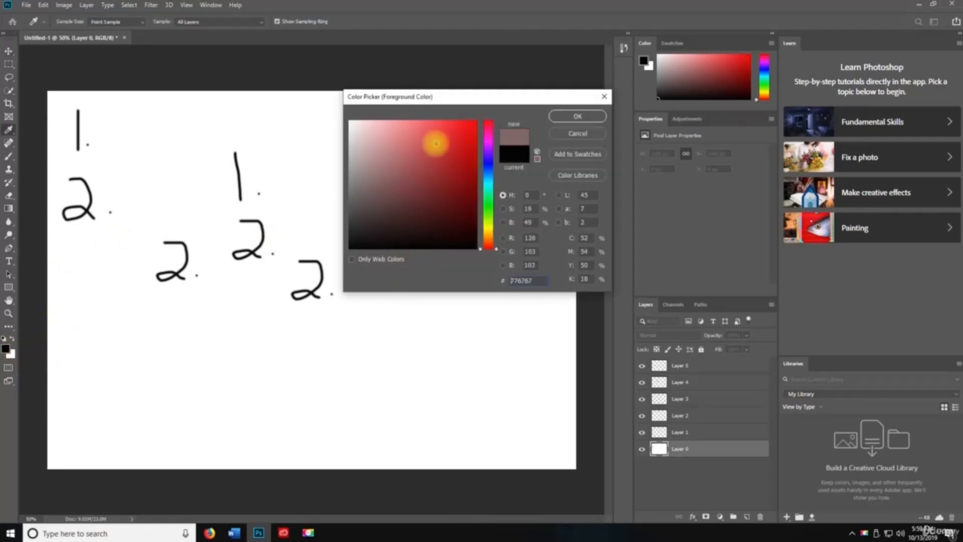
{"action": "left_click", "coordinate": [395, 168]}
{"action": "mouse_move", "coordinate": [486, 162]}
{"action": "left_mouse_down"}
{"action": "mouse_move", "coordinate": [486, 138]}
{"action": "mouse_move", "coordinate": [490, 145]}
{"action": "left_mouse_up"}
{"action": "left_click", "coordinate": [577, 133]}
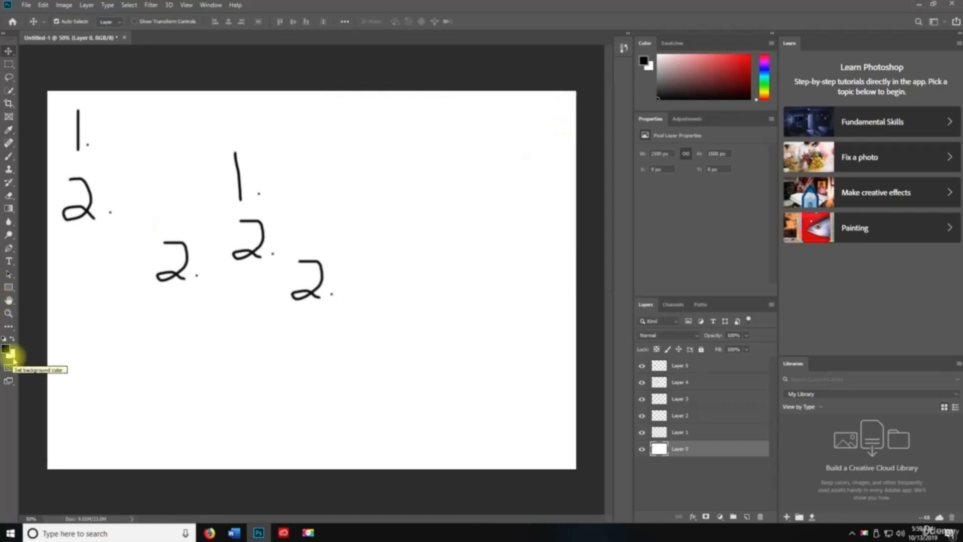
{"action": "left_click", "coordinate": [438, 182]}
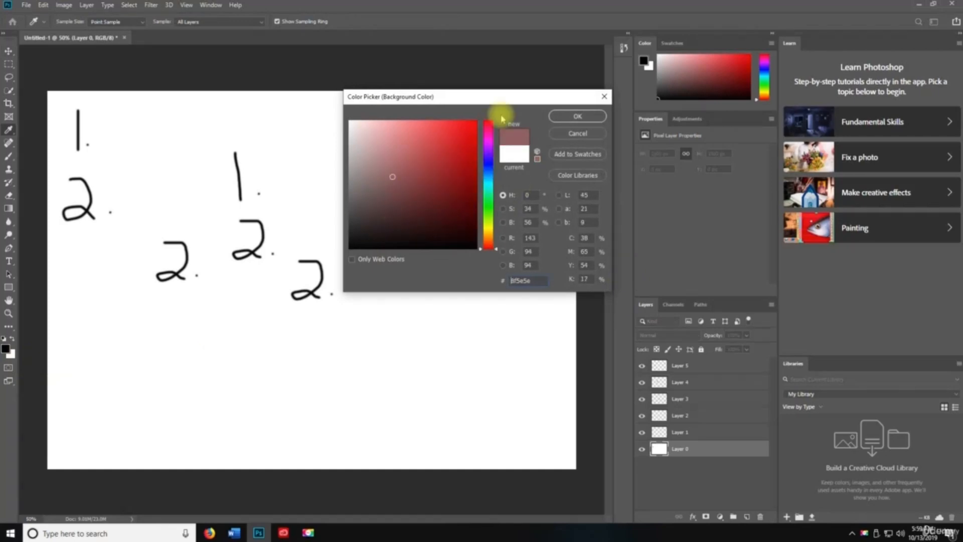
{"action": "left_click", "coordinate": [577, 133]}
{"action": "key", "text": "v"}
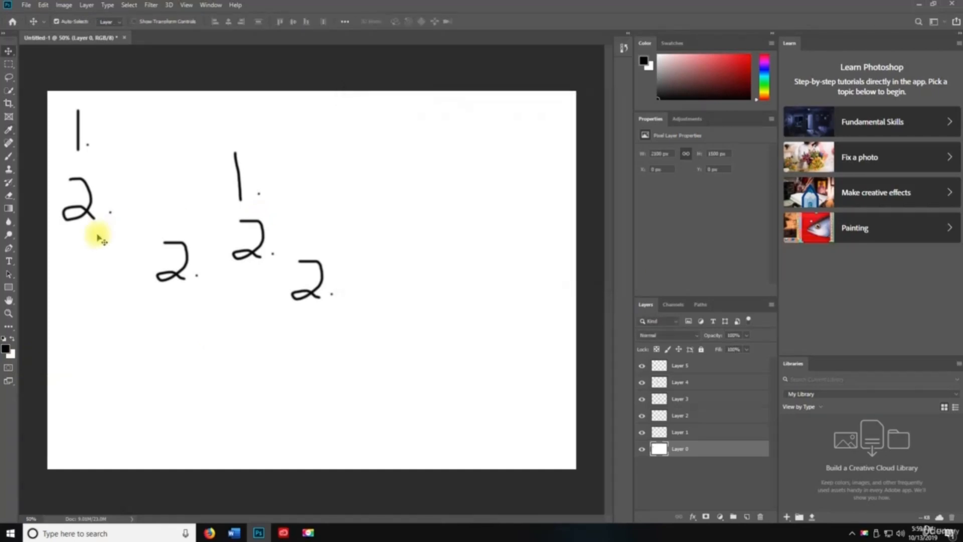
{"action": "left_click", "coordinate": [13, 339]}
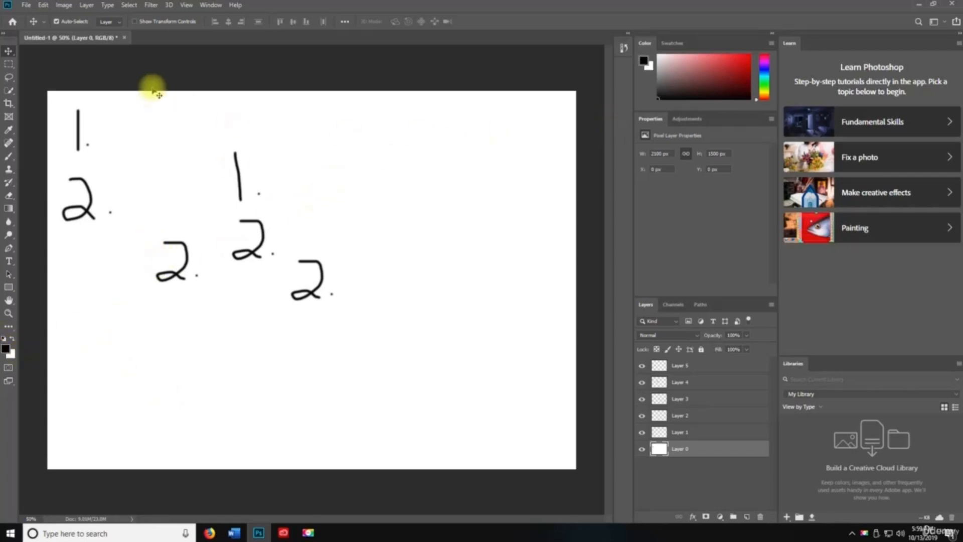
{"action": "left_click", "coordinate": [44, 5]}
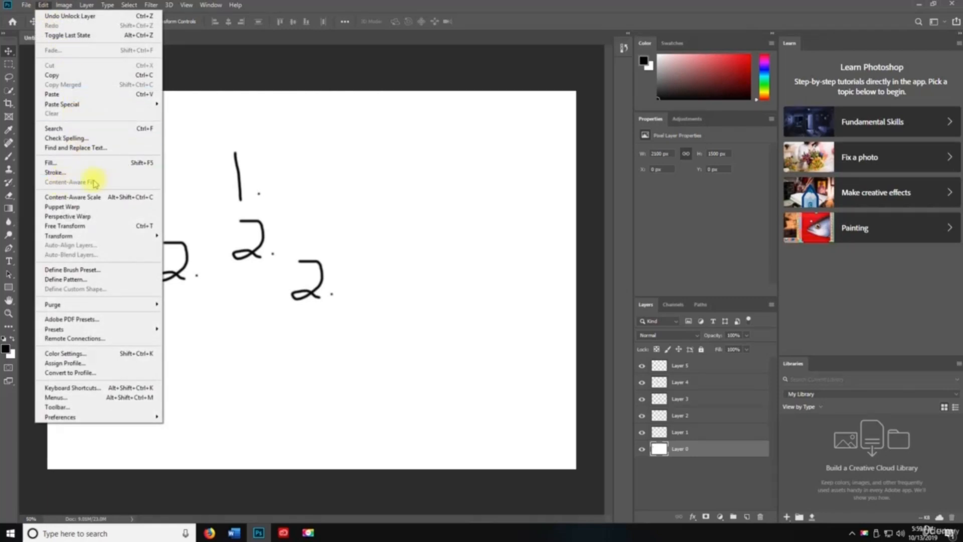
{"action": "left_click", "coordinate": [83, 227]}
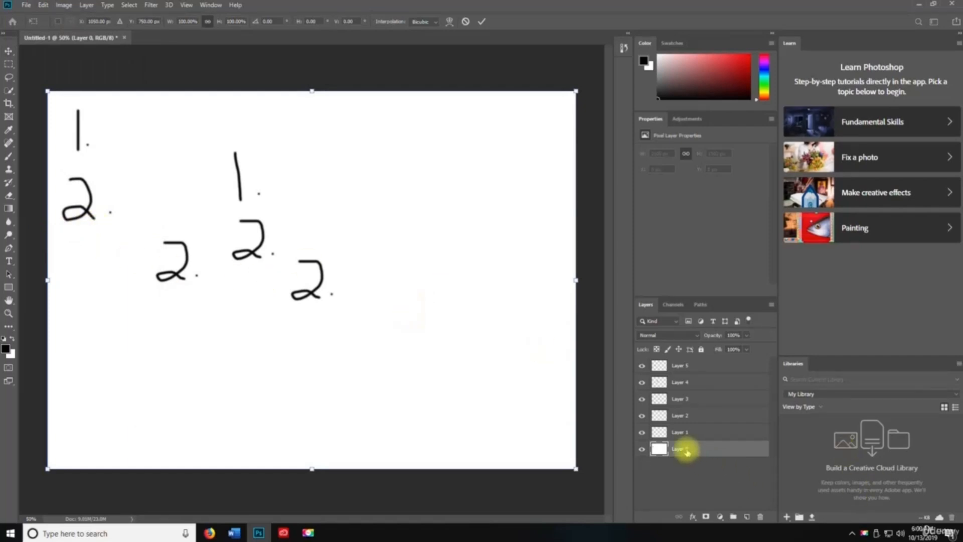
{"action": "left_click_drag", "start_coordinate": [46, 91], "coordinate": [8, 10]}
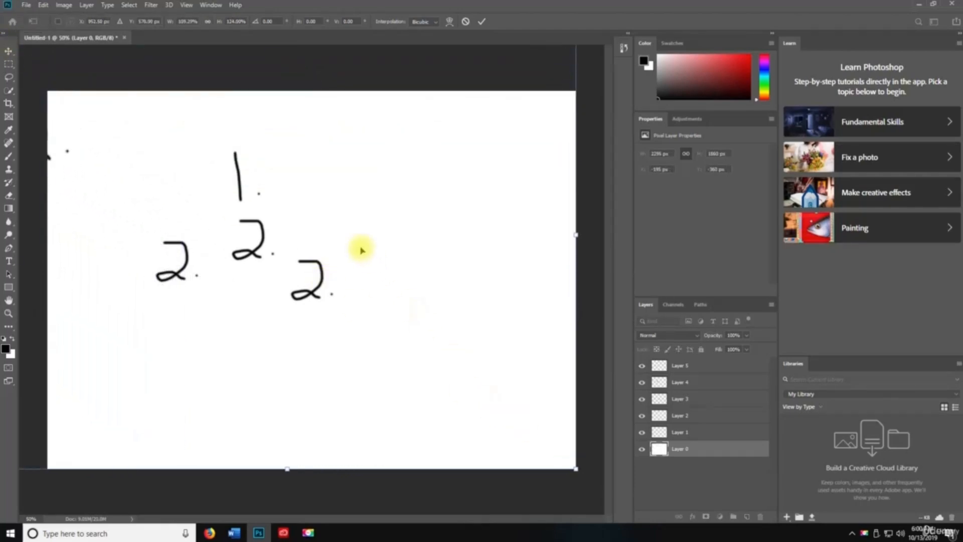
{"action": "key", "text": "ctrl+z"}
{"action": "left_click_drag", "start_coordinate": [187, 189], "coordinate": [47, 89]}
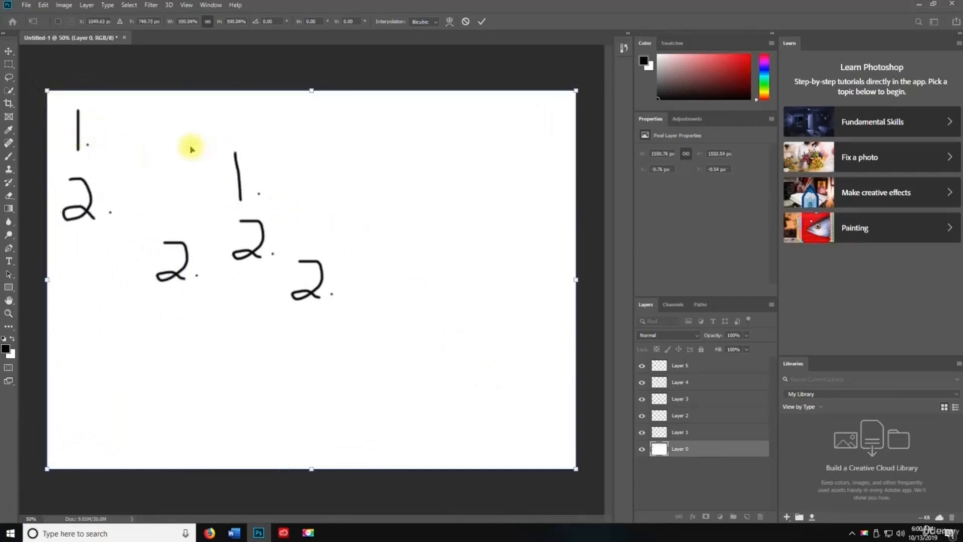
{"action": "left_click", "coordinate": [481, 21]}
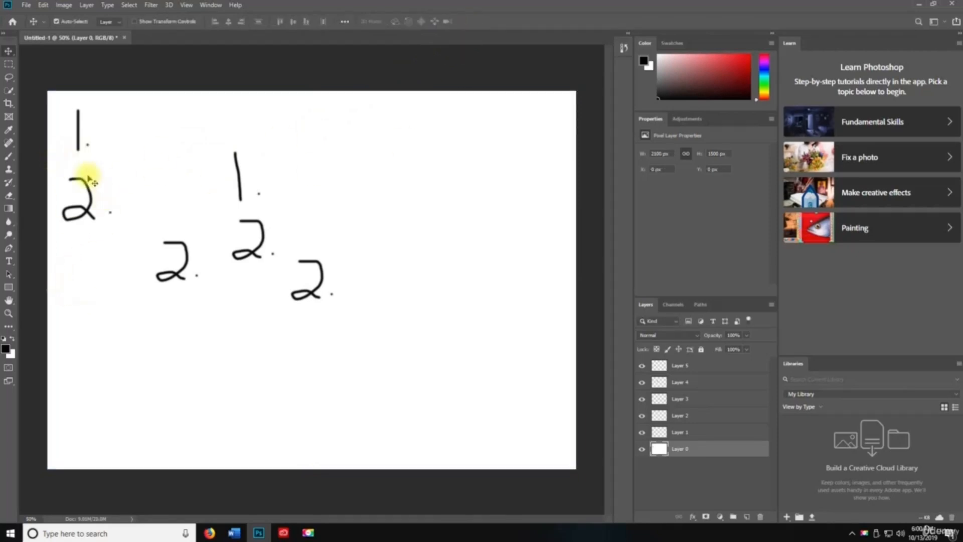
- Flip Layer 0 vertically so the background numbers turn upside down
{"action": "left_click", "coordinate": [44, 6]}
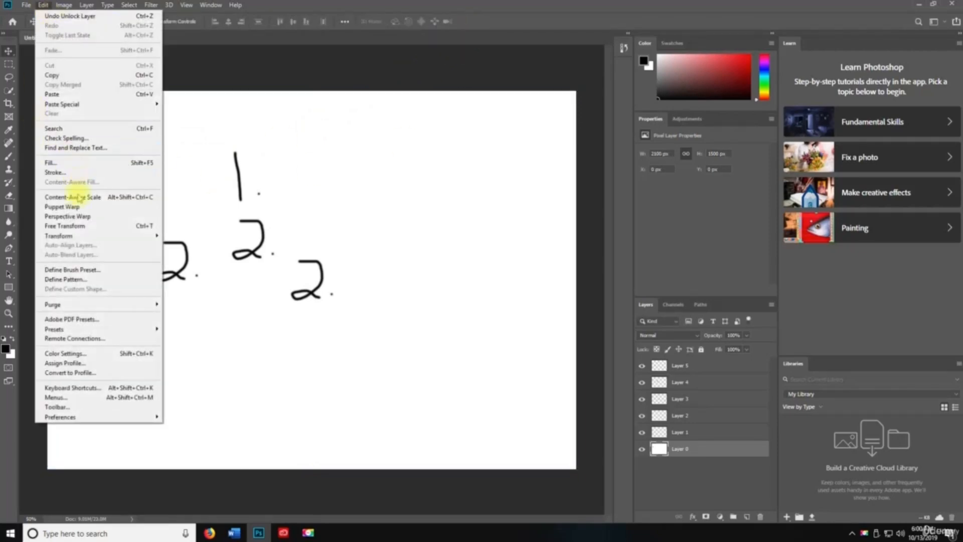
{"action": "mouse_move", "coordinate": [80, 236]}
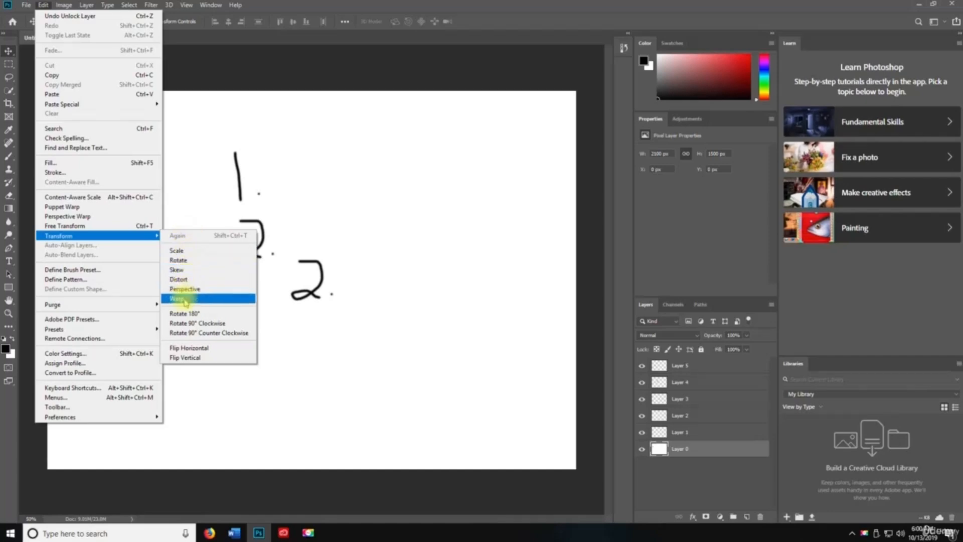
{"action": "left_click", "coordinate": [206, 358]}
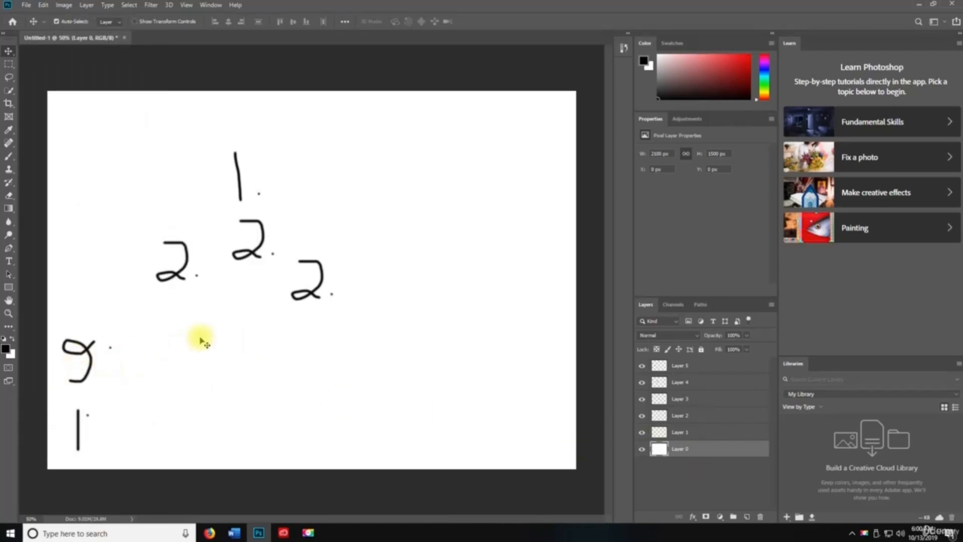
- Skew the top 1 on Layer 1 so it slants to the right
{"action": "left_click", "coordinate": [720, 434]}
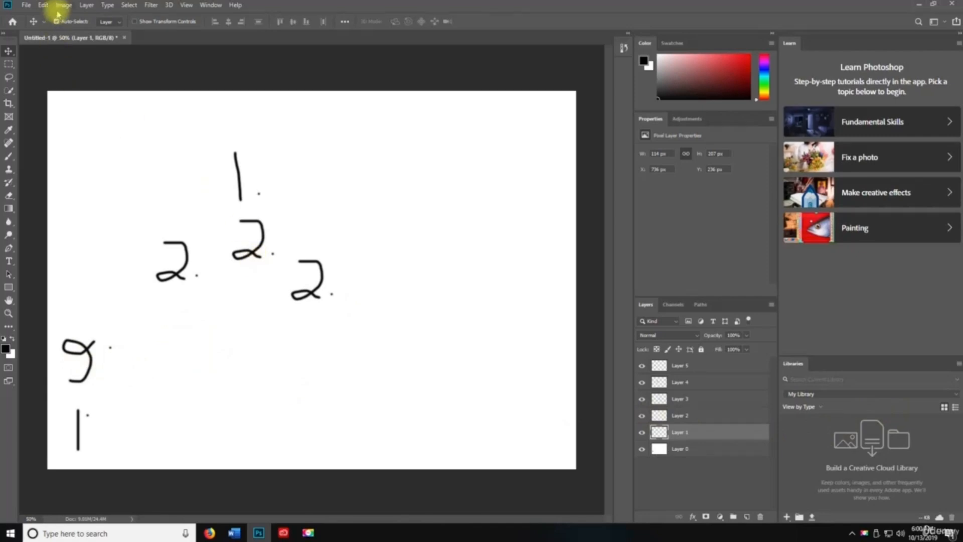
{"action": "left_click", "coordinate": [43, 5]}
{"action": "mouse_move", "coordinate": [151, 236]}
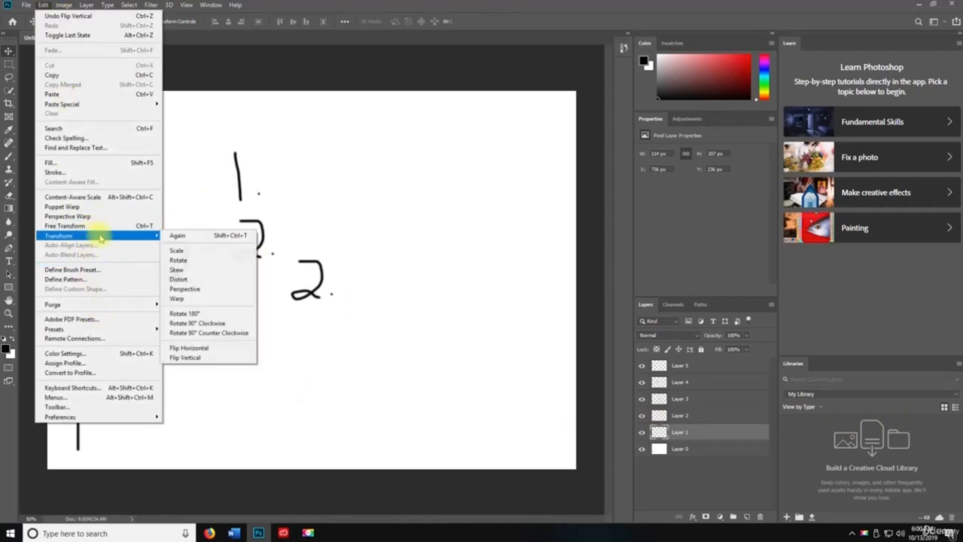
{"action": "left_click", "coordinate": [196, 271]}
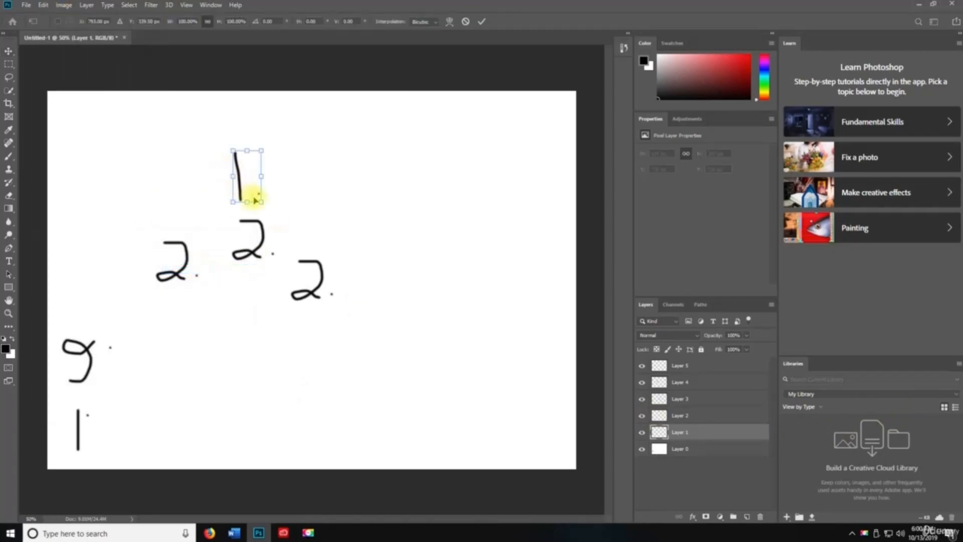
{"action": "left_click_drag", "start_coordinate": [261, 202], "coordinate": [348, 200]}
{"action": "key", "text": "Return"}
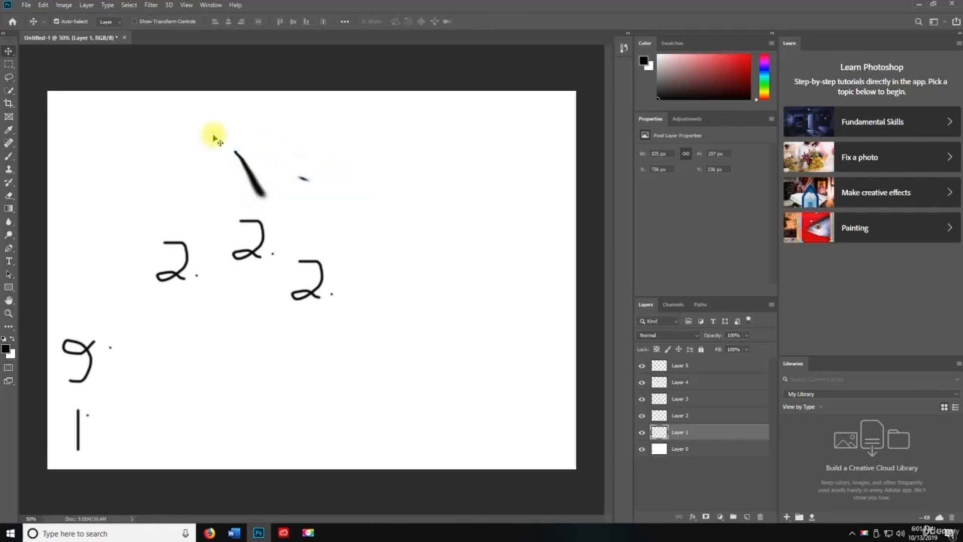
- Try rotating and free-transforming Layer 2, dismissing the resulting errors
{"action": "left_click", "coordinate": [44, 7]}
{"action": "left_click", "coordinate": [690, 416]}
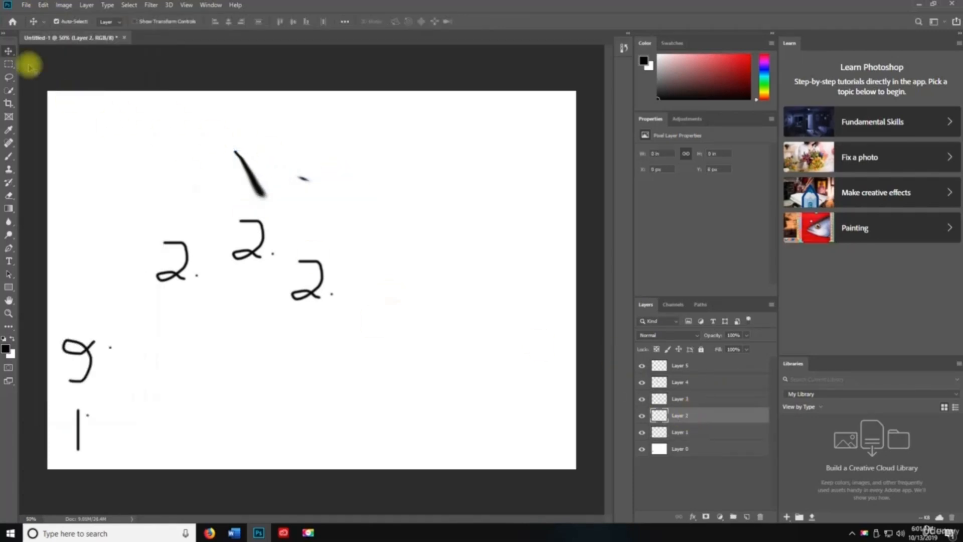
{"action": "key", "text": "space"}
{"action": "left_click", "coordinate": [43, 5]}
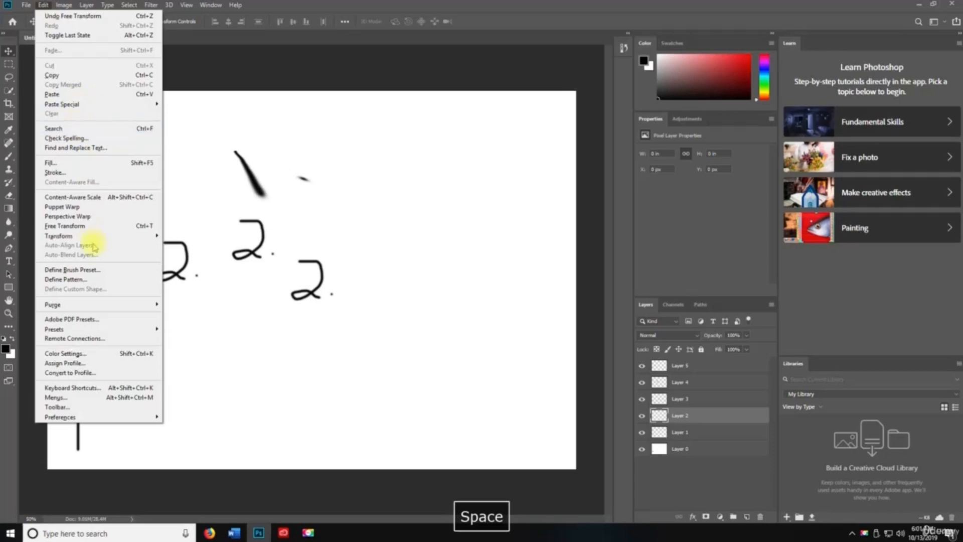
{"action": "mouse_move", "coordinate": [150, 236]}
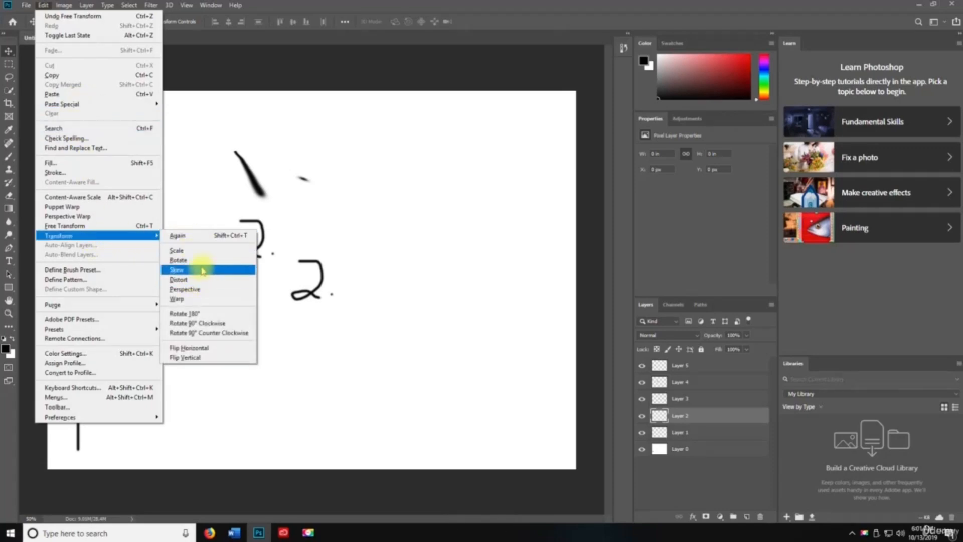
{"action": "left_click", "coordinate": [203, 325]}
{"action": "left_click", "coordinate": [467, 197]}
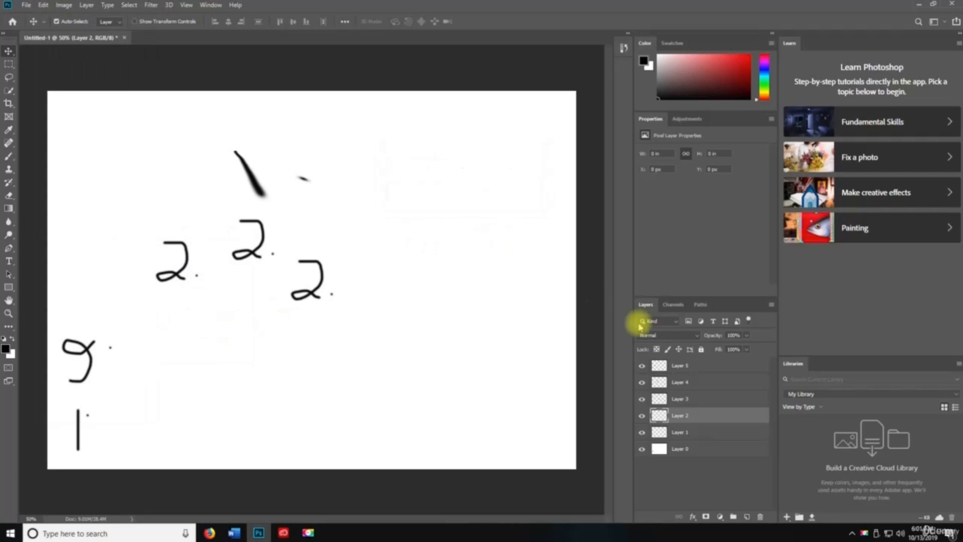
{"action": "key", "text": "ctrl+t"}
{"action": "left_click", "coordinate": [464, 200]}
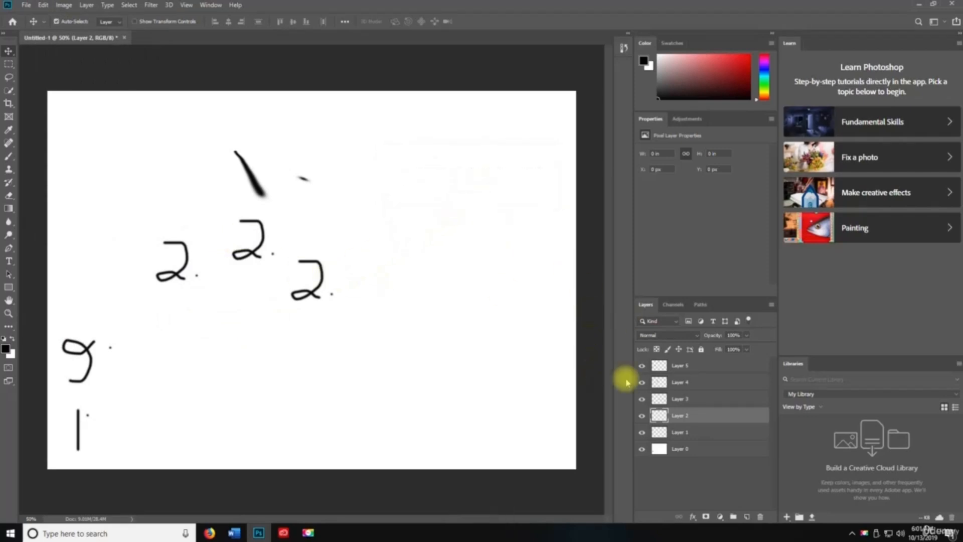
- Rotate the rightmost 2 on Layer 3 by 90° clockwise
{"action": "left_click", "coordinate": [679, 399]}
{"action": "key", "text": "ctrl+t"}
{"action": "left_click", "coordinate": [43, 5]}
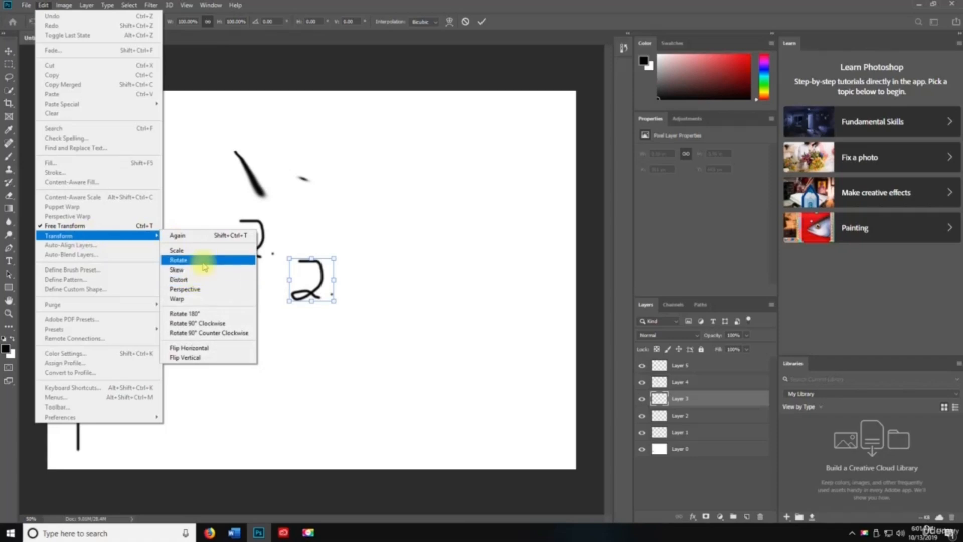
{"action": "left_click", "coordinate": [197, 323]}
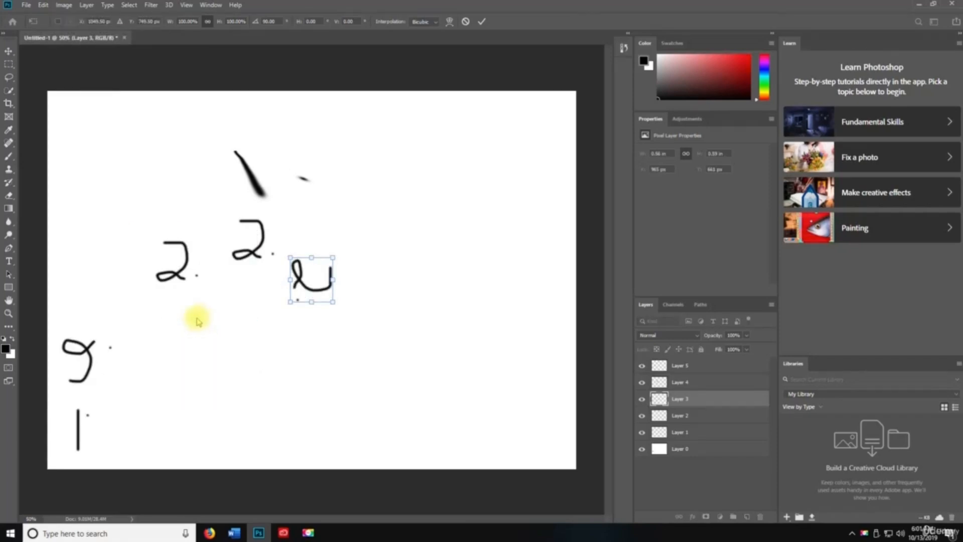
{"action": "key", "text": "Return"}
- Browse the Edit menu commands
{"action": "left_click", "coordinate": [43, 5]}
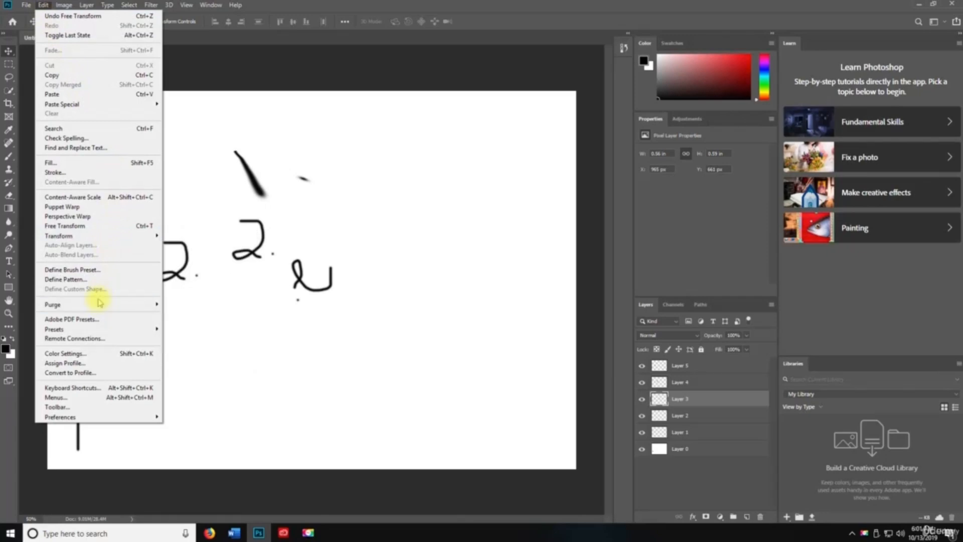
{"action": "mouse_move", "coordinate": [99, 305]}
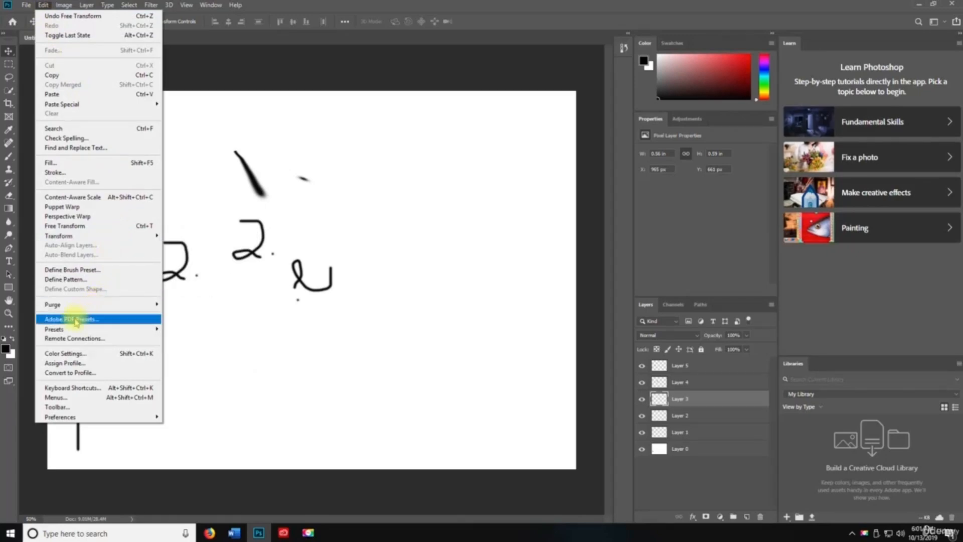
{"action": "mouse_move", "coordinate": [77, 331]}
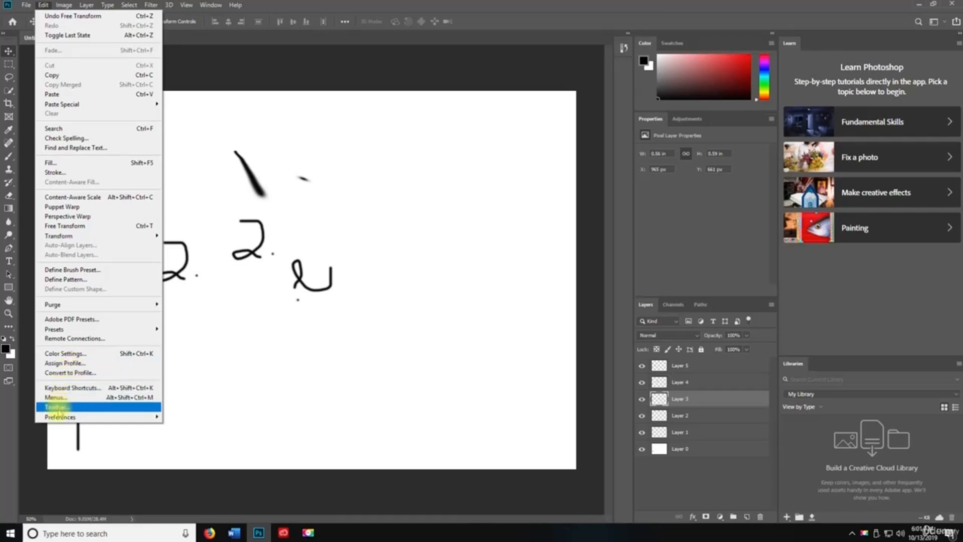
- Open Edit > Keyboard Shortcuts, then reposition and enlarge the dialog
{"action": "mouse_move", "coordinate": [61, 417]}
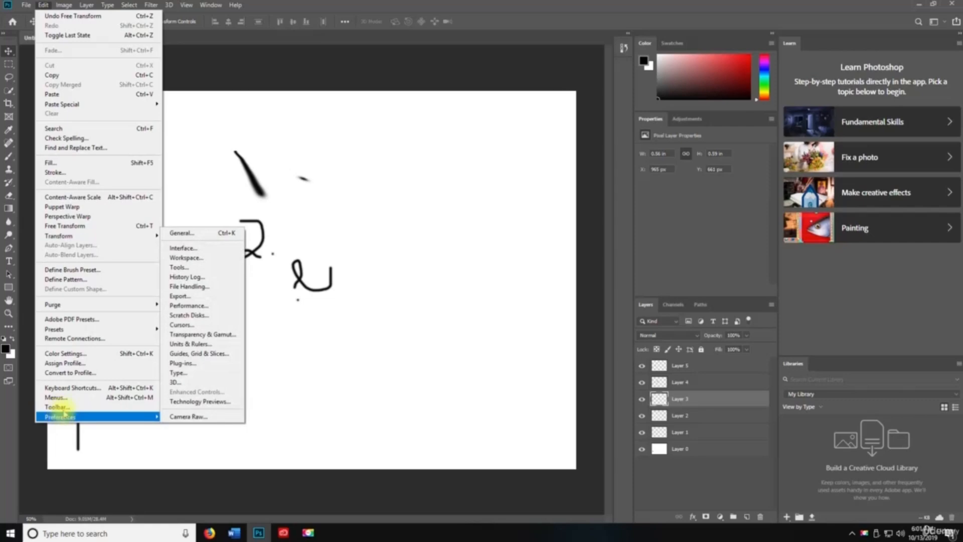
{"action": "left_click", "coordinate": [70, 390]}
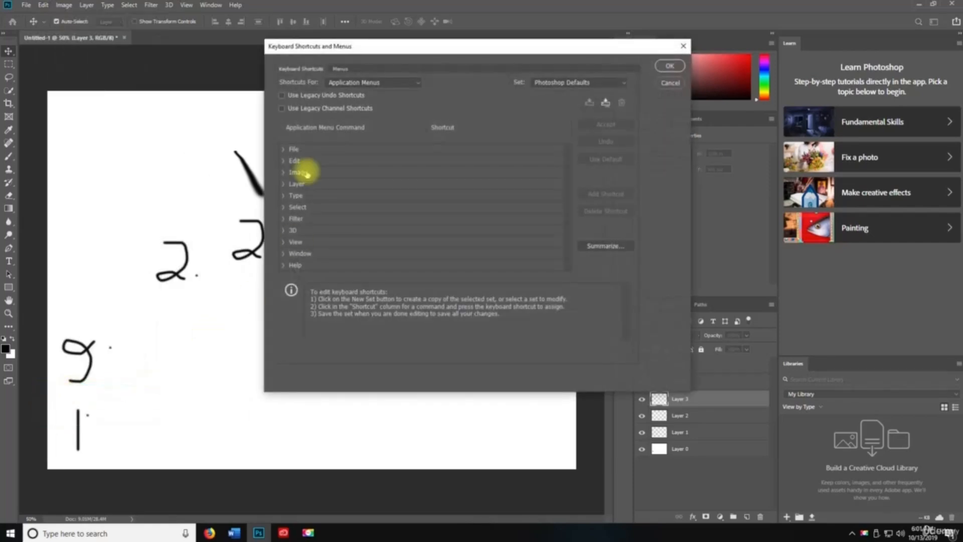
{"action": "left_click_drag", "start_coordinate": [335, 45], "coordinate": [150, 36]}
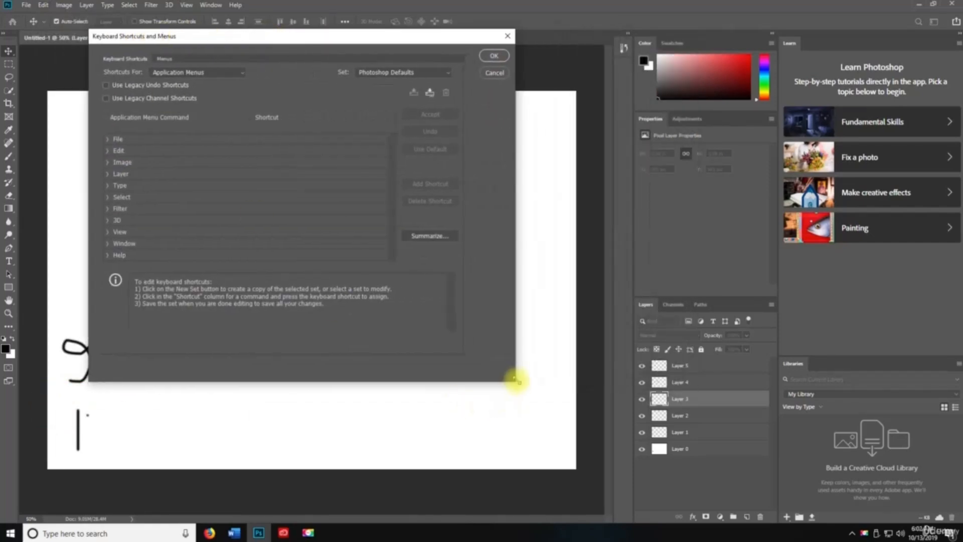
{"action": "left_click_drag", "start_coordinate": [515, 381], "coordinate": [792, 482]}
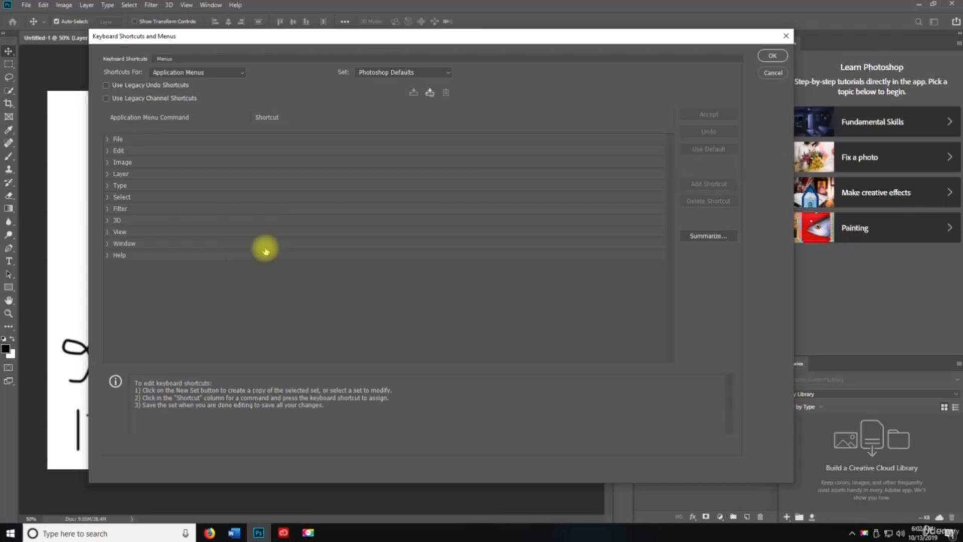
- Expand the File menu category to view its shortcuts, then collapse it
{"action": "left_click", "coordinate": [106, 139]}
{"action": "scroll", "coordinate": [271, 254], "scroll_direction": "down", "scroll_amount": 1}
{"action": "left_click", "coordinate": [106, 139]}
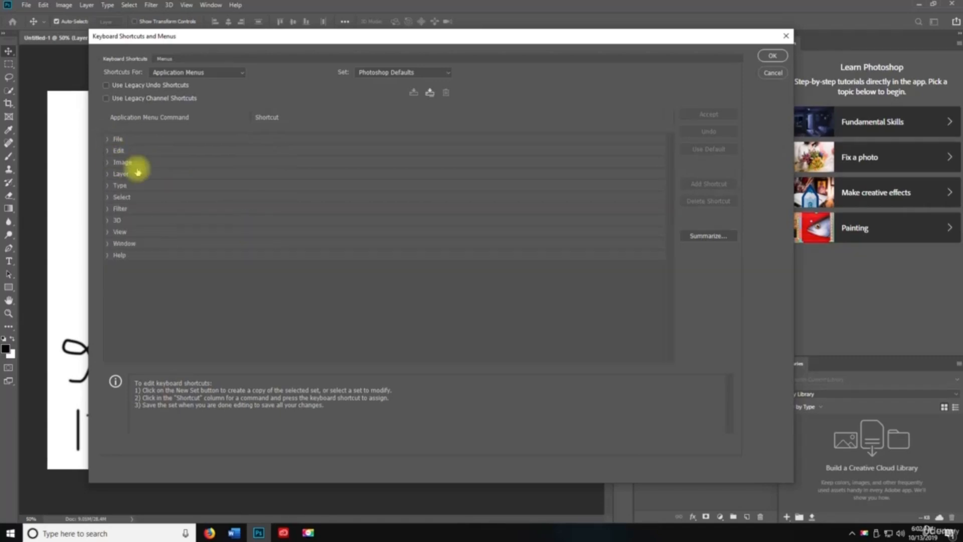
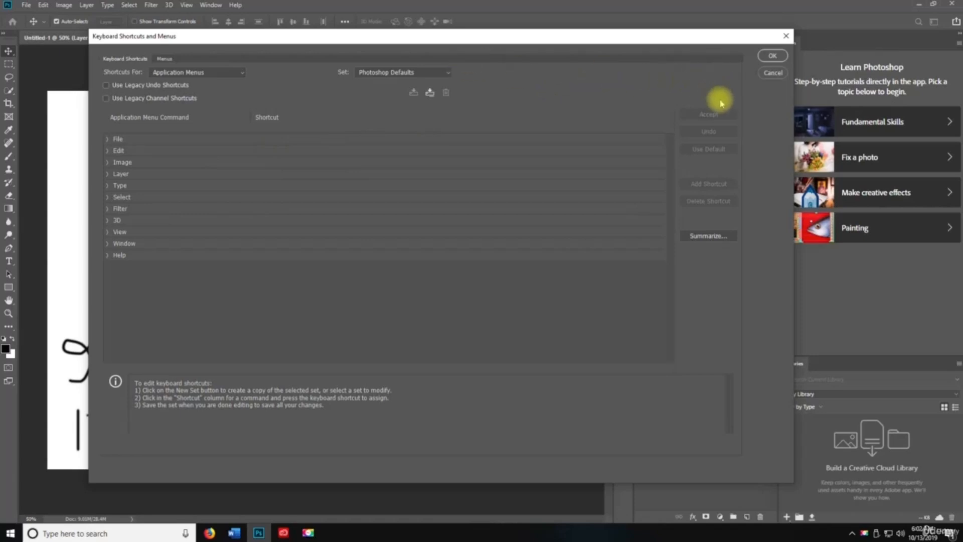
- Cancel Keyboard Shortcuts, then open Edit > Menus and cancel it without changes
{"action": "left_click", "coordinate": [772, 73]}
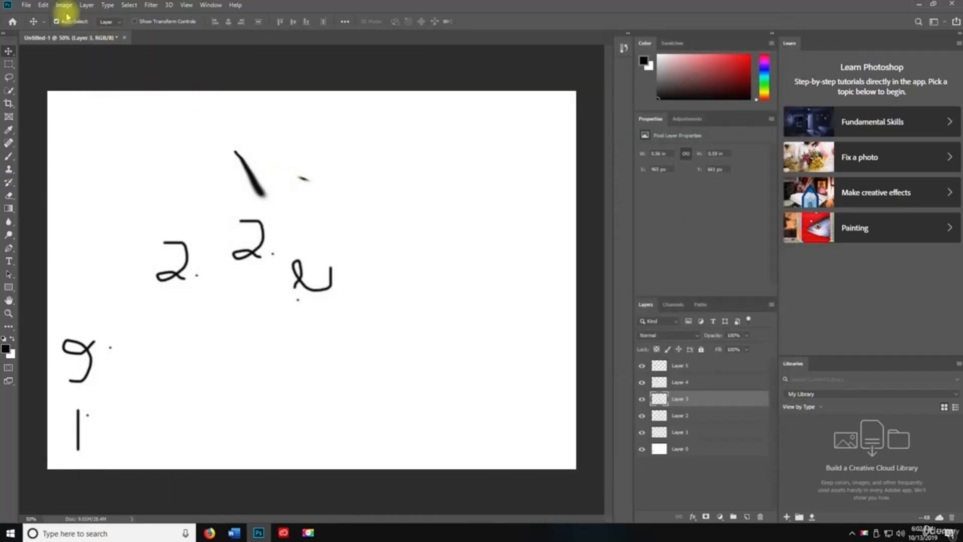
{"action": "left_click", "coordinate": [43, 5]}
{"action": "mouse_move", "coordinate": [51, 417]}
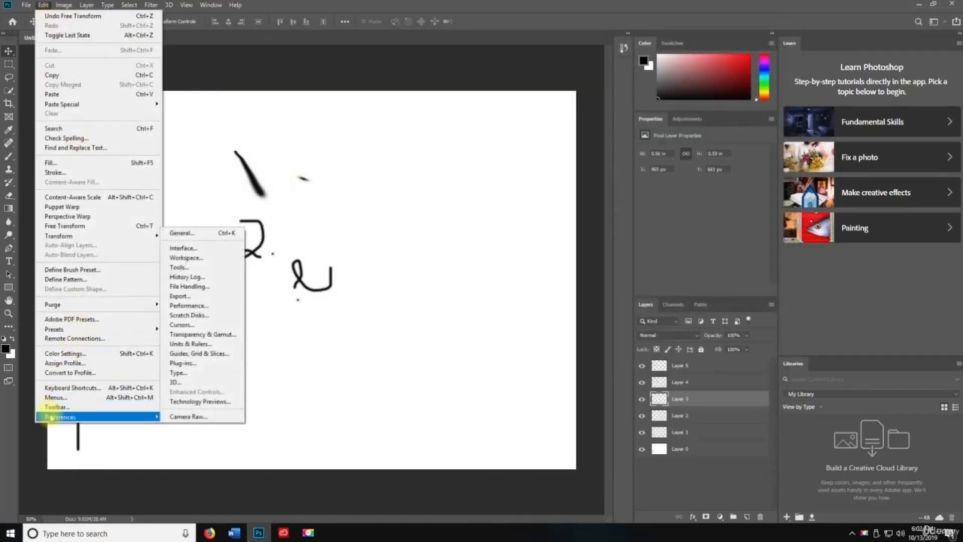
{"action": "left_click", "coordinate": [60, 397]}
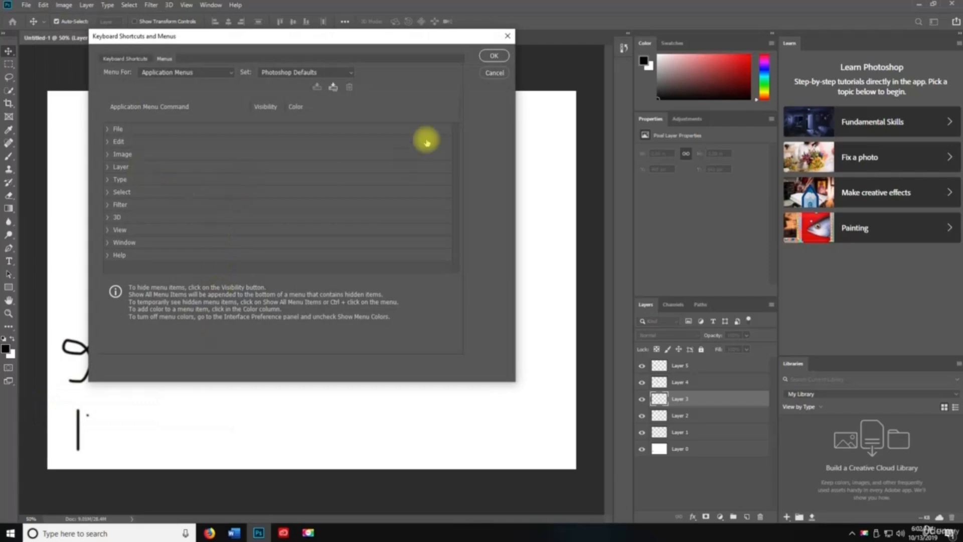
{"action": "left_click", "coordinate": [494, 75]}
- Open the Customize Toolbar dialog, scroll its tool list, and close it with Done
{"action": "left_click", "coordinate": [43, 5]}
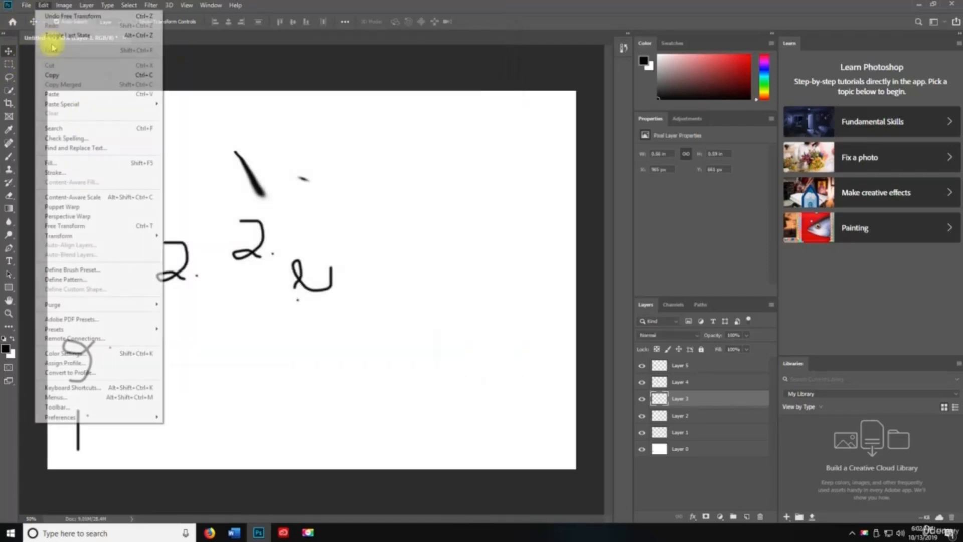
{"action": "left_click", "coordinate": [58, 407]}
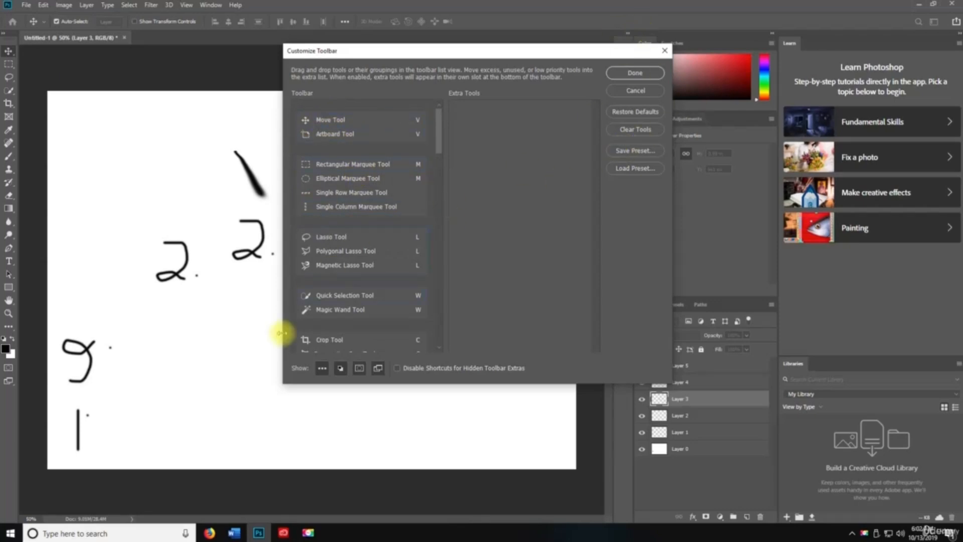
{"action": "scroll", "coordinate": [333, 304], "scroll_direction": "down", "scroll_amount": 3}
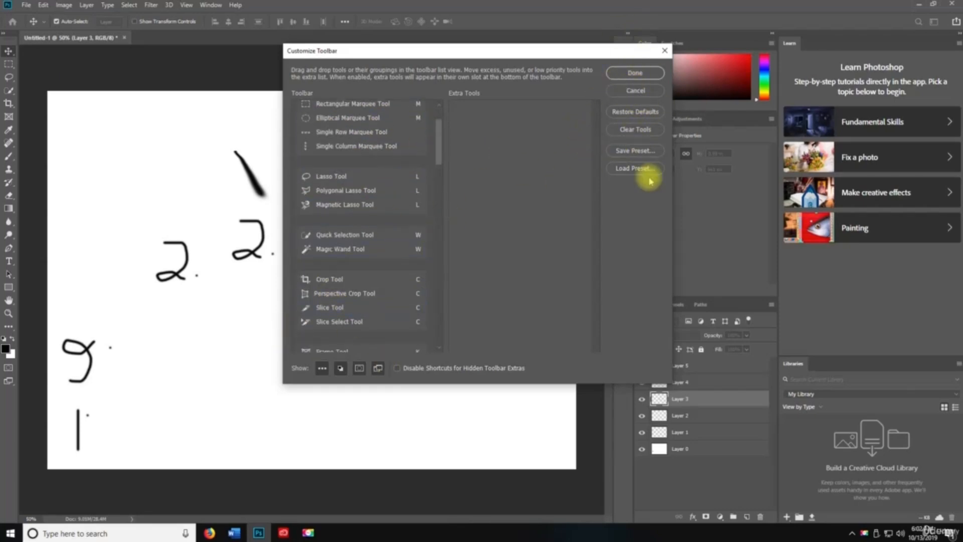
{"action": "left_click", "coordinate": [665, 52]}
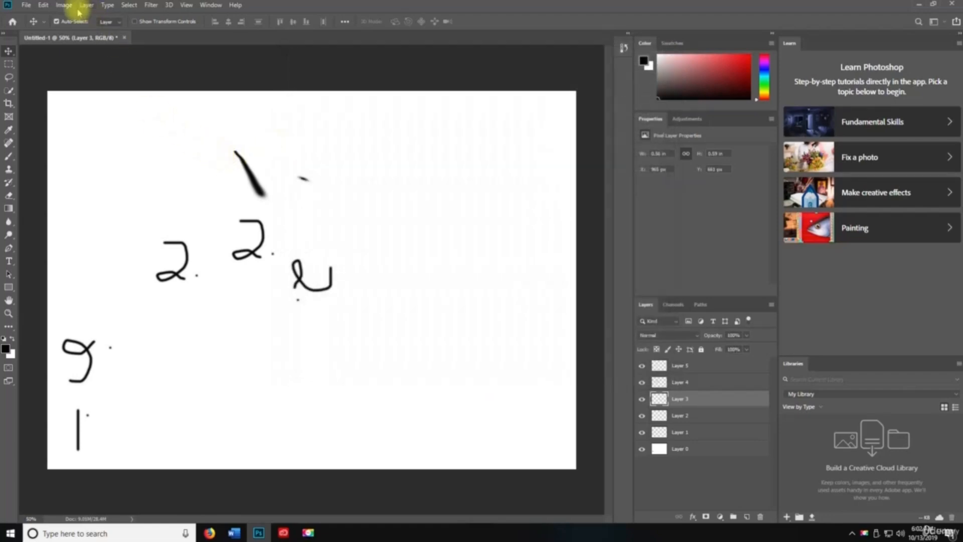
- In Preferences > Interface, set the Color Theme to the darkest option
{"action": "left_click", "coordinate": [41, 5]}
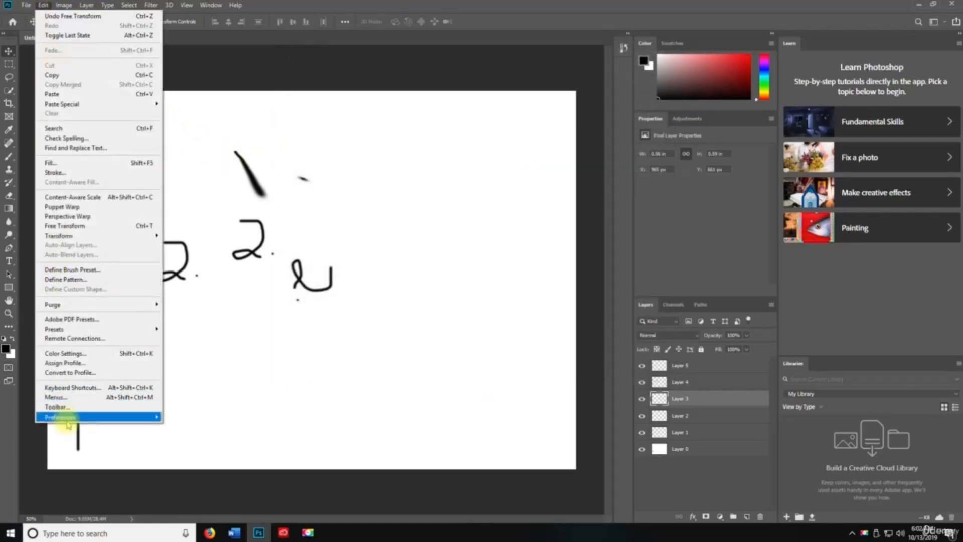
{"action": "mouse_move", "coordinate": [60, 417]}
{"action": "left_click", "coordinate": [180, 235]}
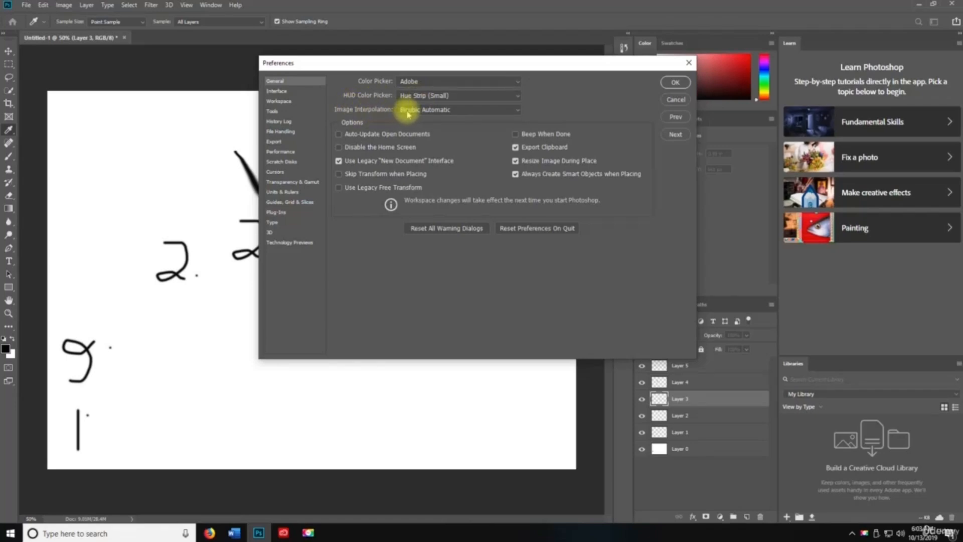
{"action": "left_click", "coordinate": [296, 91]}
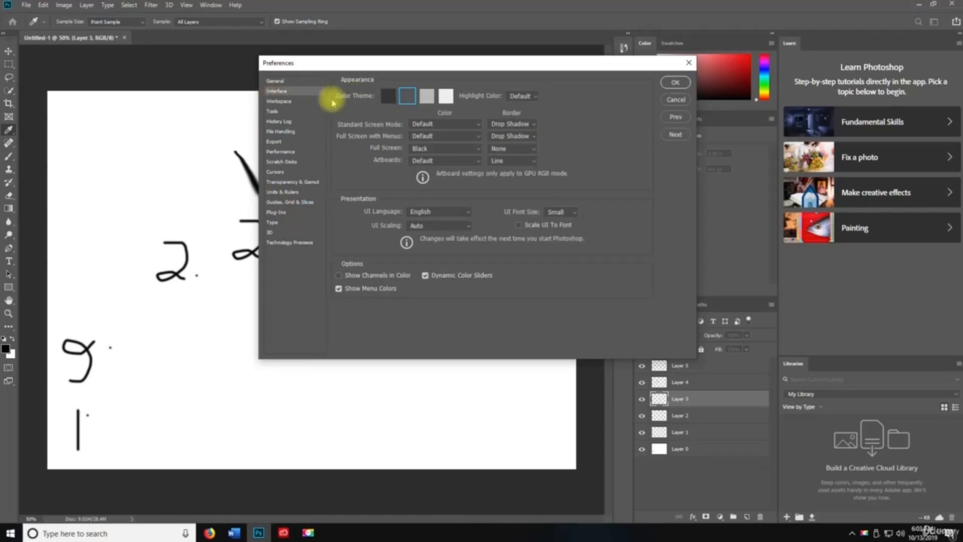
{"action": "left_click", "coordinate": [388, 96]}
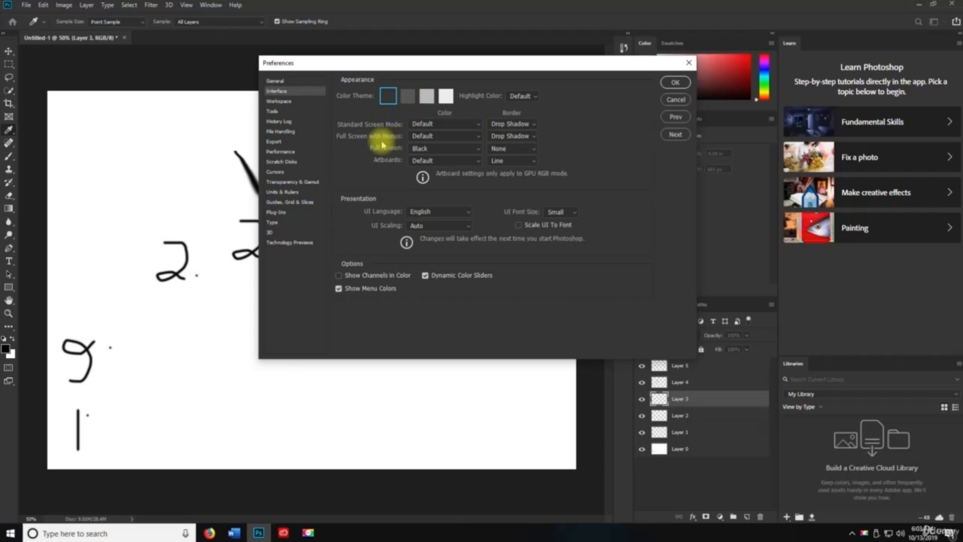
- Browse the Workspace, Tools, History Log, File Handling and Export preference pages
{"action": "left_click", "coordinate": [279, 101]}
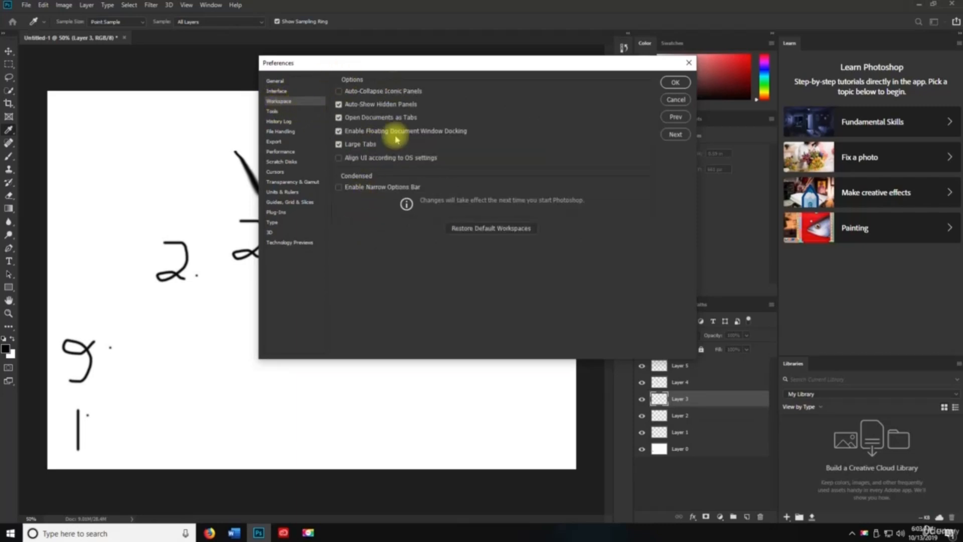
{"action": "left_click", "coordinate": [273, 111]}
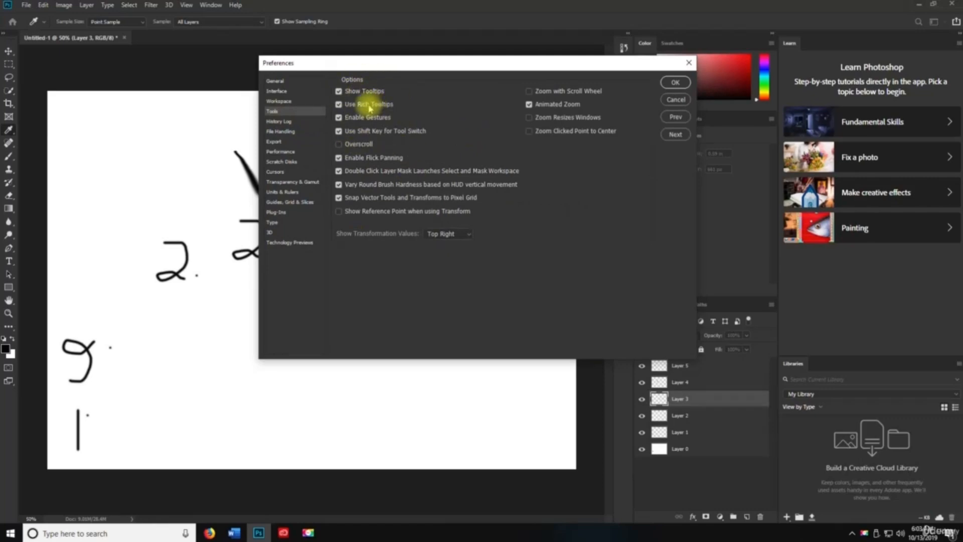
{"action": "left_click", "coordinate": [285, 121]}
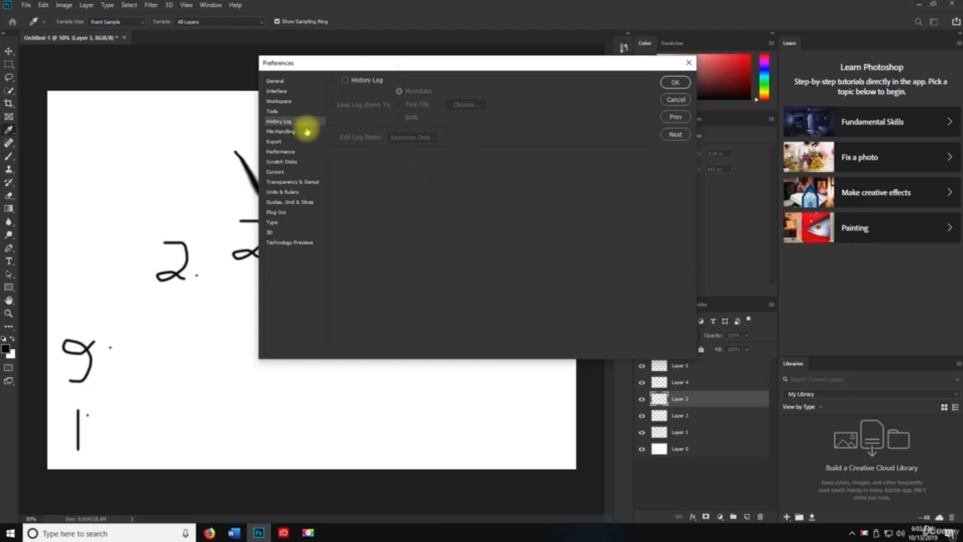
{"action": "left_click", "coordinate": [290, 131]}
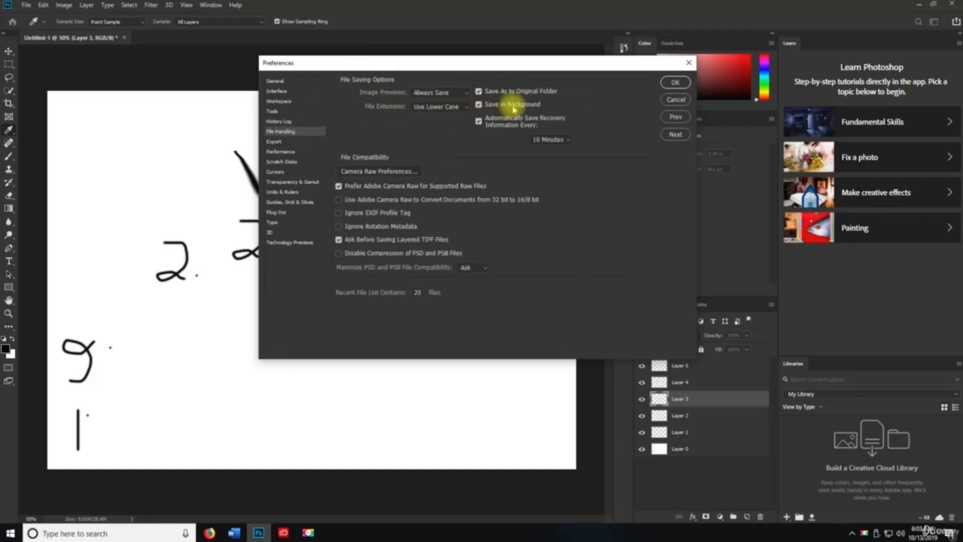
{"action": "left_click", "coordinate": [274, 141]}
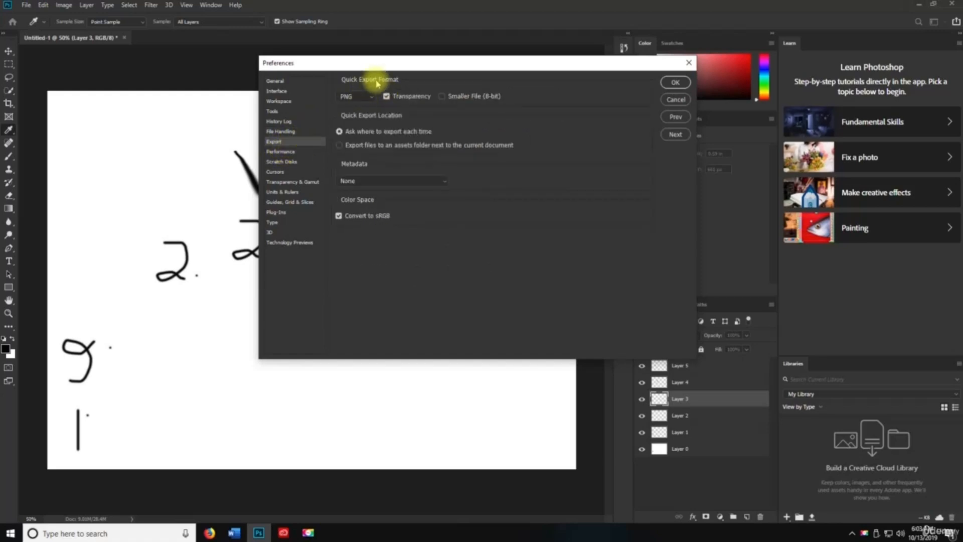
- Keep PNG as the Quick Export format and view the Performance memory page
{"action": "left_click", "coordinate": [351, 96]}
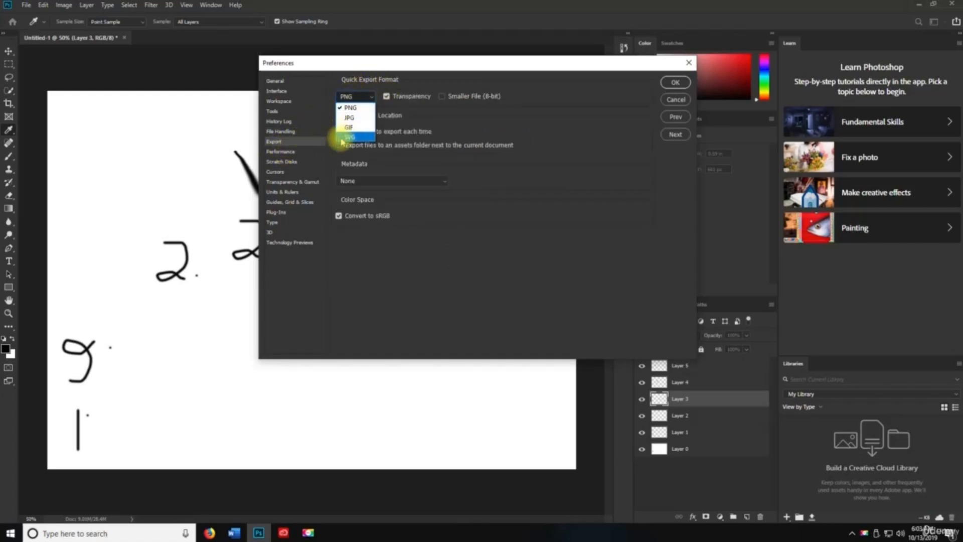
{"action": "left_click", "coordinate": [514, 129]}
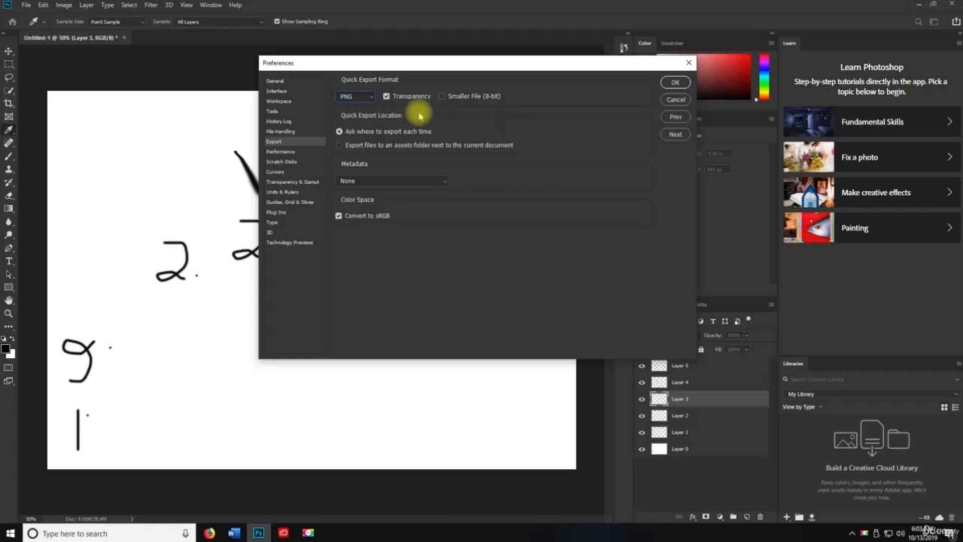
{"action": "left_click", "coordinate": [347, 97]}
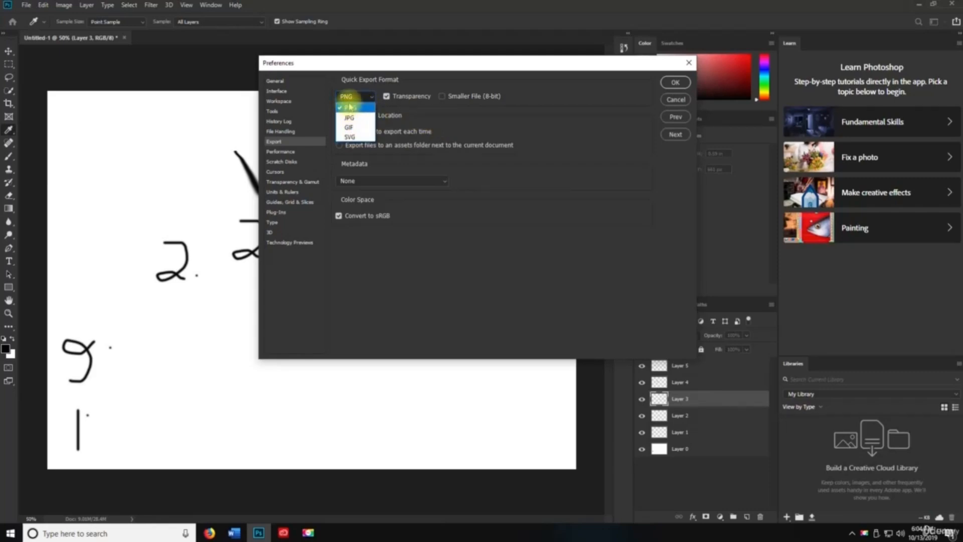
{"action": "left_click", "coordinate": [350, 105]}
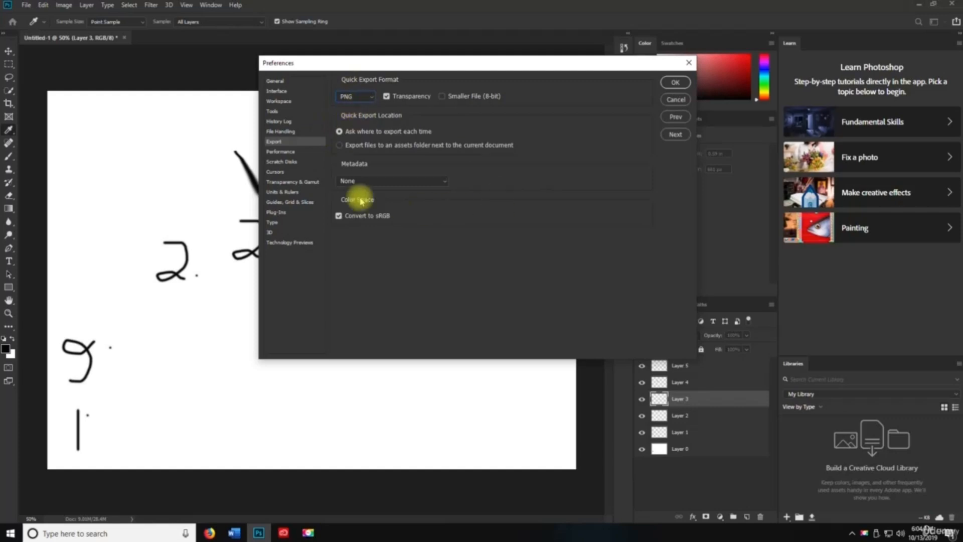
{"action": "left_click", "coordinate": [281, 151]}
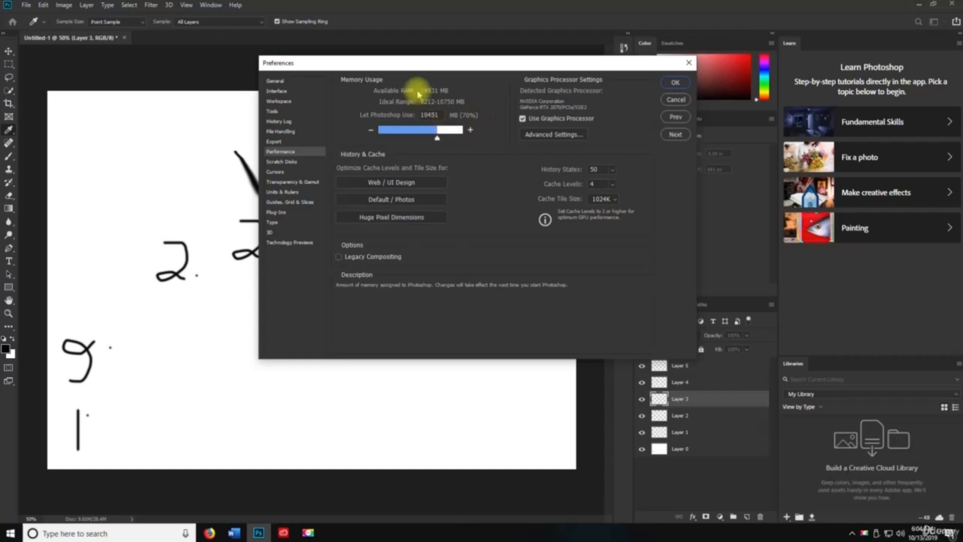
- Review the Scratch Disks, Cursors, Transparency & Gamut, Units & Rulers and Guides pages
{"action": "left_click", "coordinate": [281, 161]}
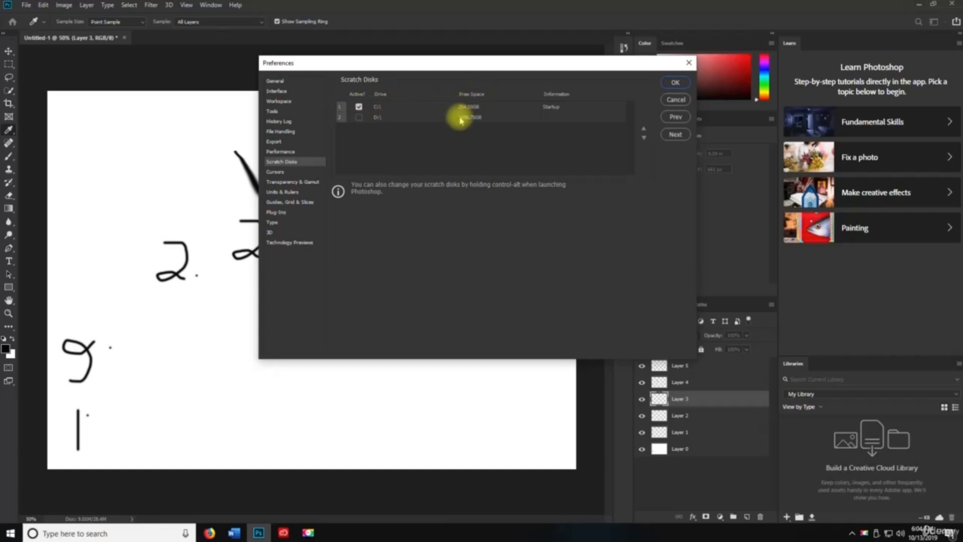
{"action": "left_click", "coordinate": [275, 171]}
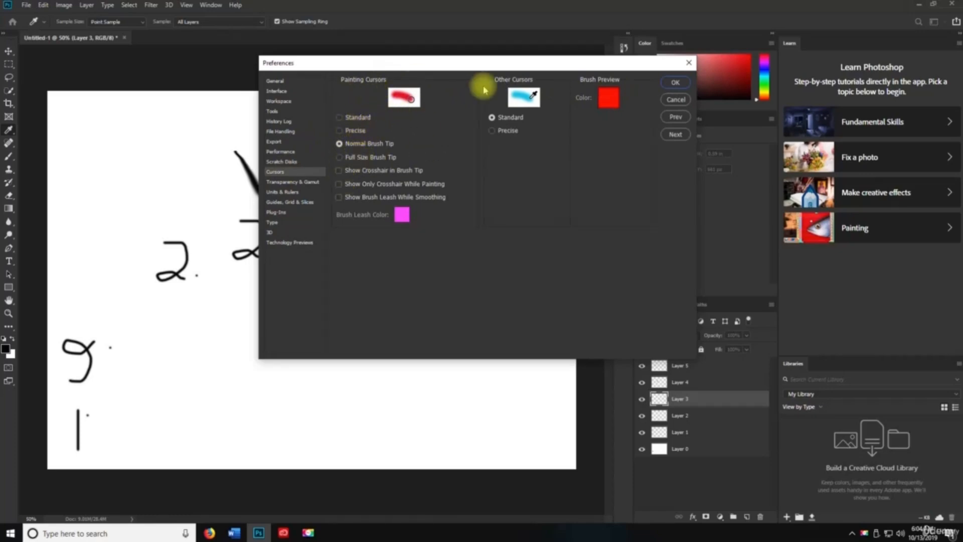
{"action": "left_click", "coordinate": [293, 182]}
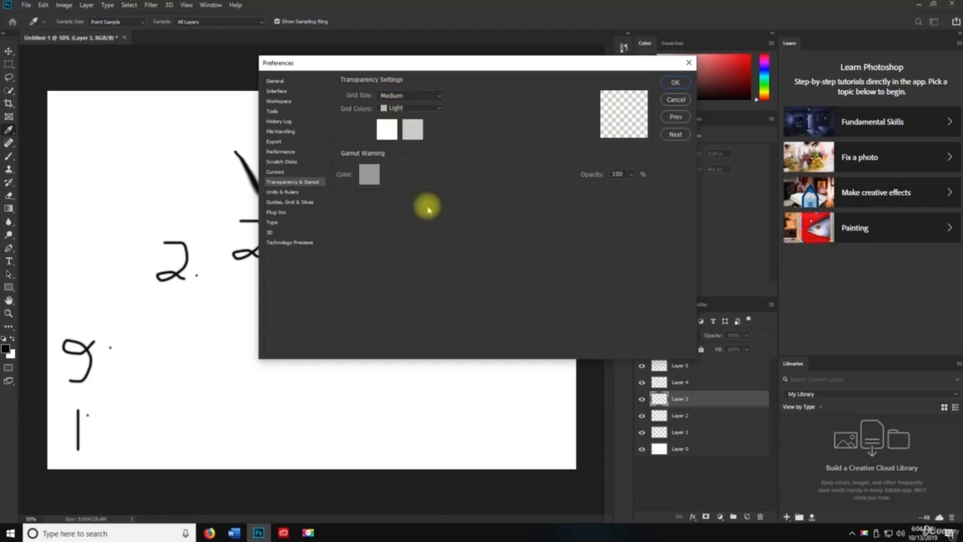
{"action": "left_click", "coordinate": [283, 193]}
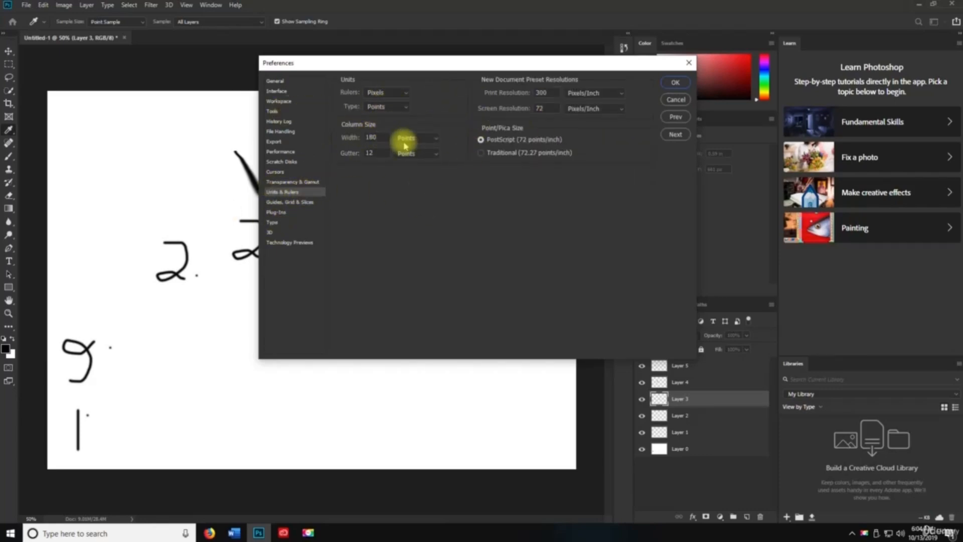
{"action": "left_click", "coordinate": [296, 203]}
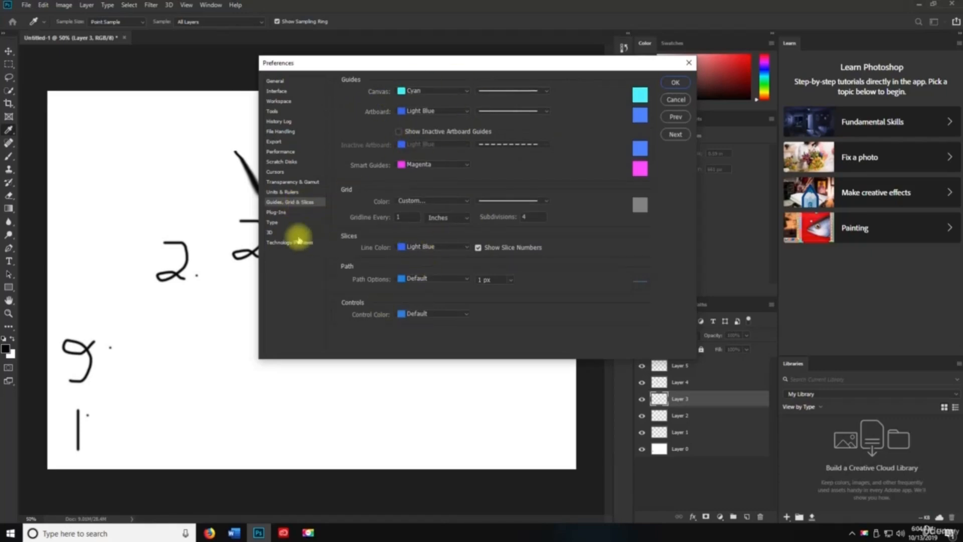
- Review the Plug-ins, Type, 3D and Technology Previews pages, then close Preferences
{"action": "left_click", "coordinate": [283, 215]}
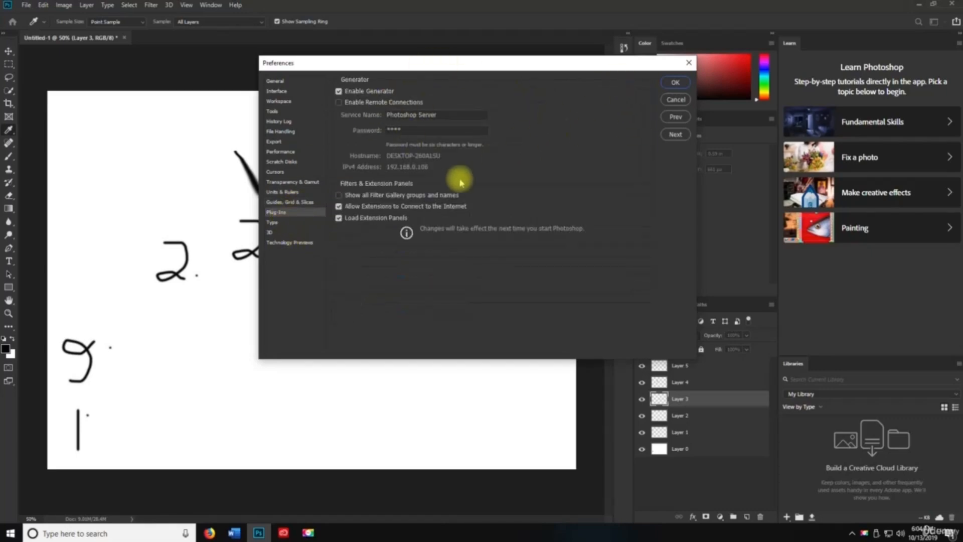
{"action": "left_click", "coordinate": [272, 223]}
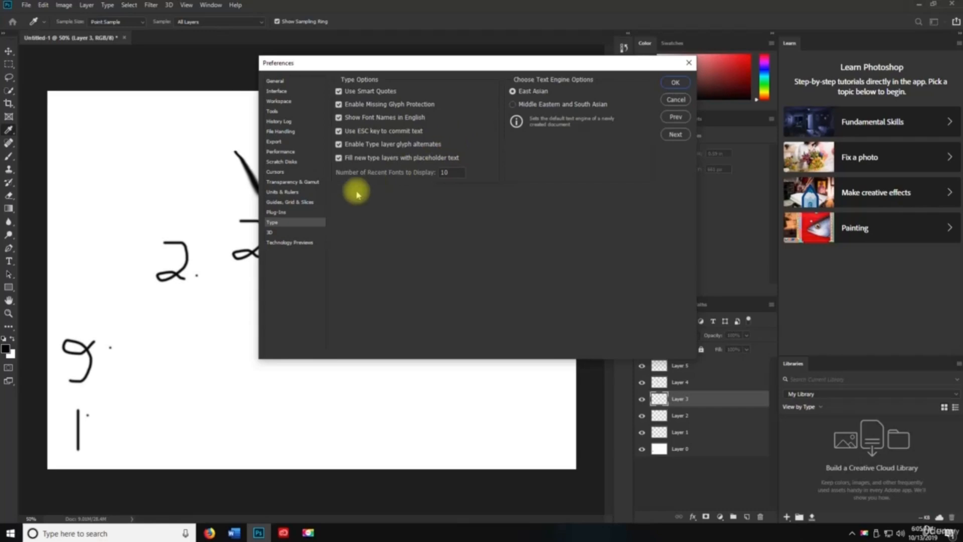
{"action": "left_click", "coordinate": [288, 232]}
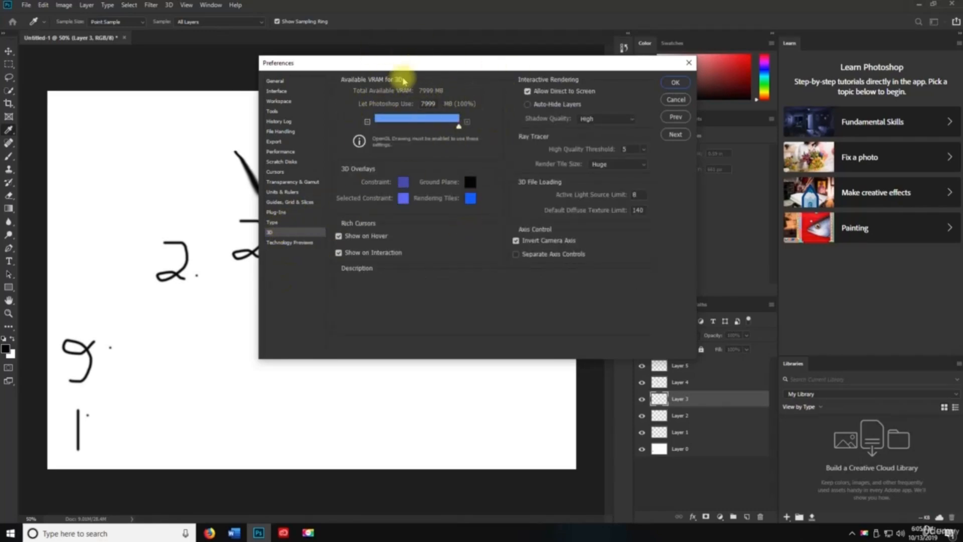
{"action": "left_click", "coordinate": [296, 242]}
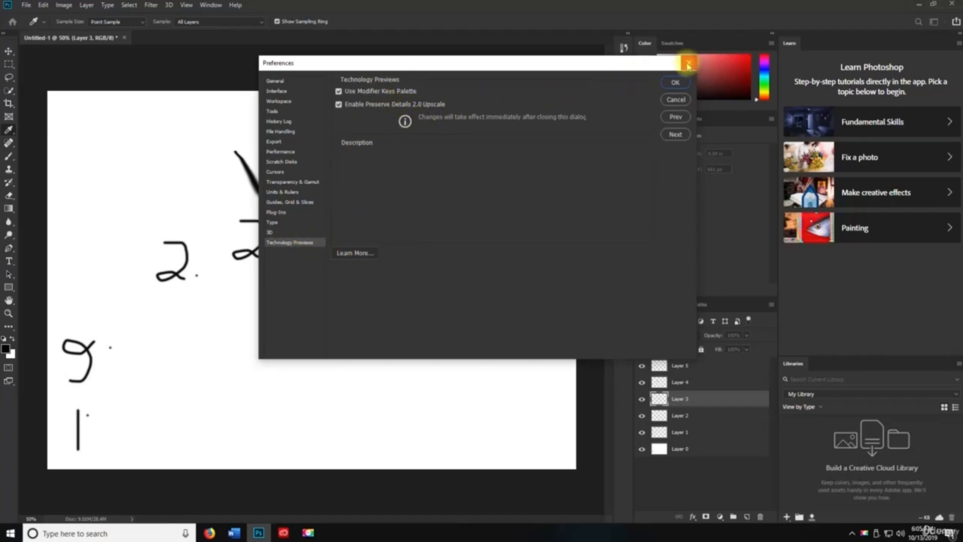
{"action": "left_click", "coordinate": [688, 62]}
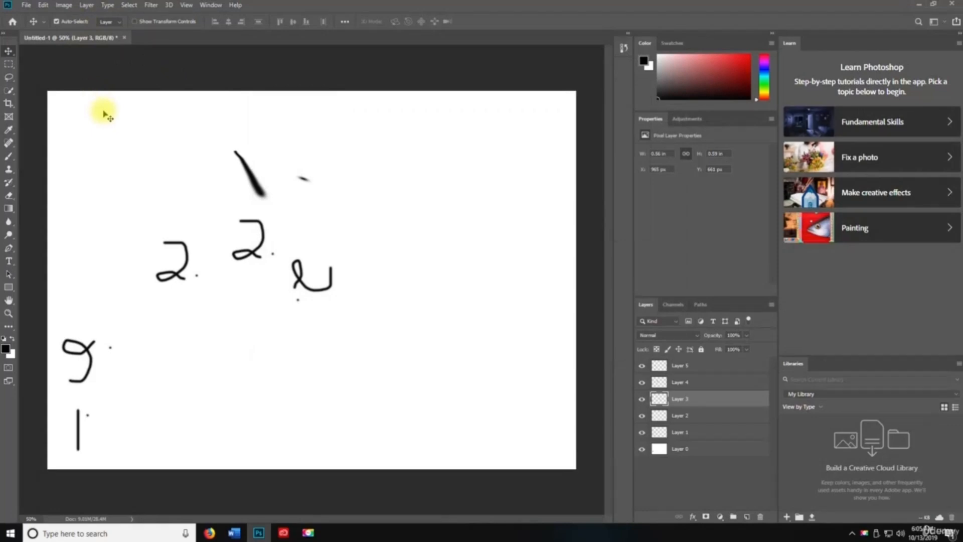
- Show rulers, add a guide at the canvas top, and try inch then centimetre units
{"action": "key", "text": "ctrl+r"}
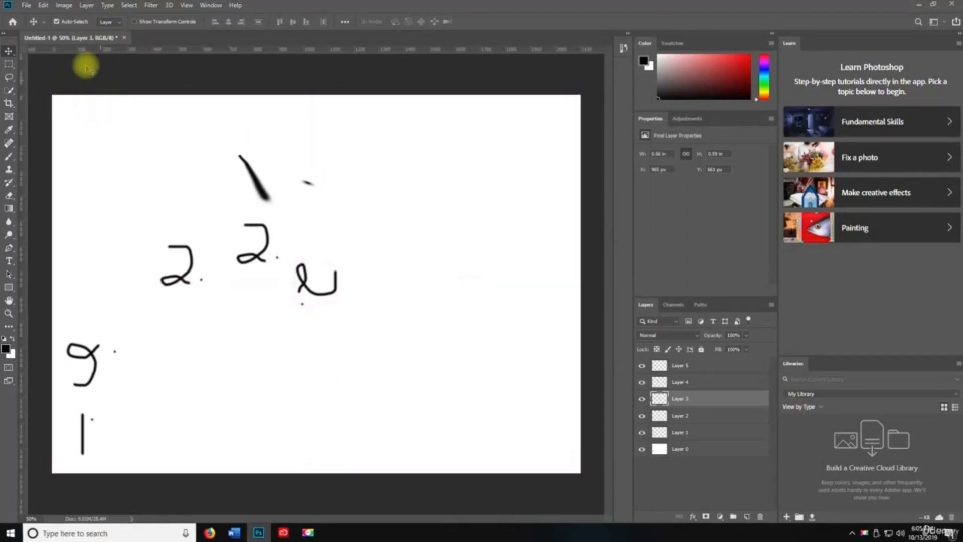
{"action": "left_click_drag", "start_coordinate": [107, 48], "coordinate": [120, 94]}
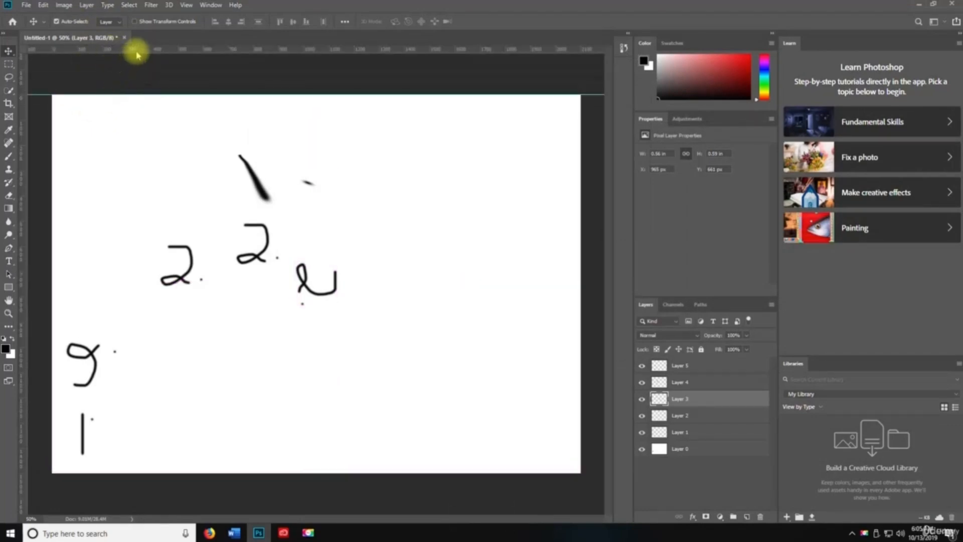
{"action": "right_click", "coordinate": [138, 49]}
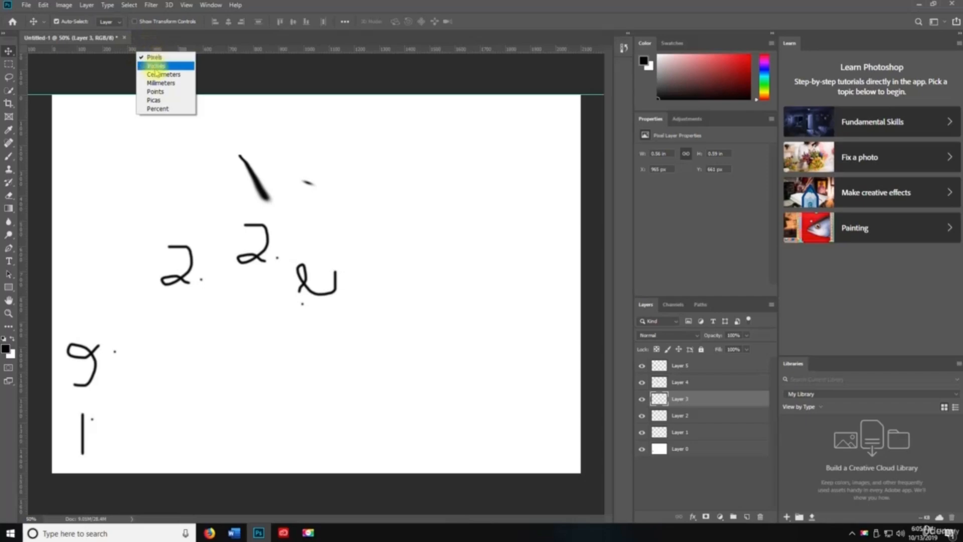
{"action": "left_click", "coordinate": [155, 65]}
{"action": "right_click", "coordinate": [158, 49]}
{"action": "left_click", "coordinate": [178, 72]}
- Cycle ruler units through millimetres, points, picas and percent, ending on pixels
{"action": "right_click", "coordinate": [187, 51]}
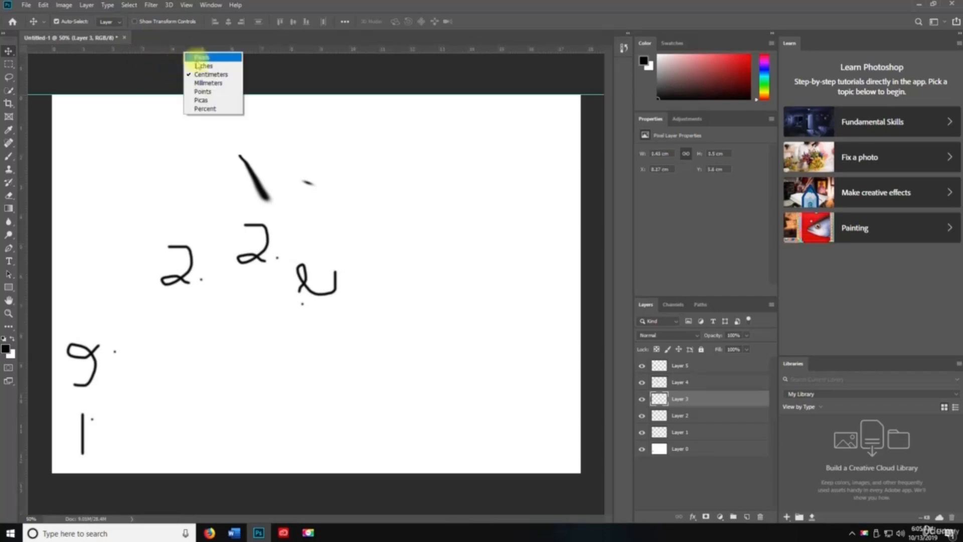
{"action": "left_click", "coordinate": [203, 89]}
{"action": "right_click", "coordinate": [196, 52]}
{"action": "left_click", "coordinate": [218, 92]}
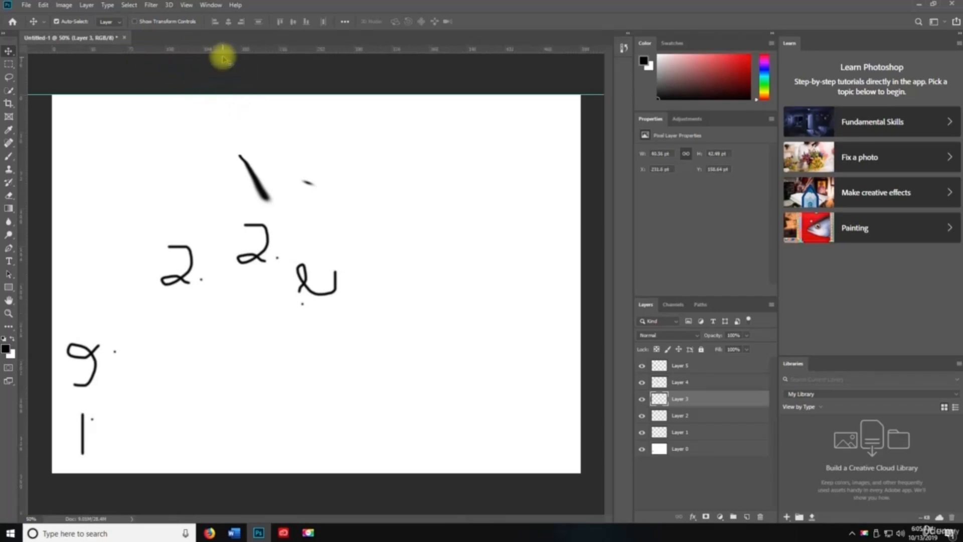
{"action": "right_click", "coordinate": [224, 52]}
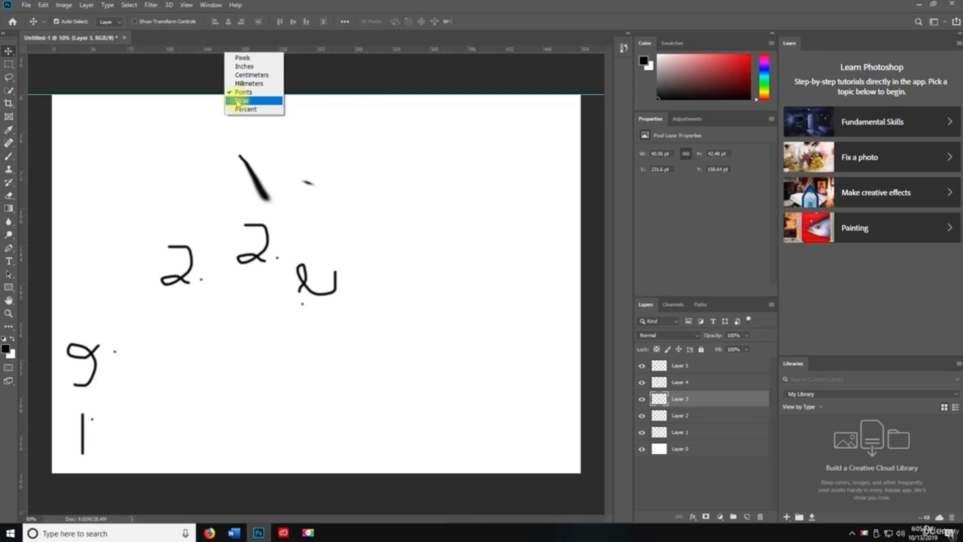
{"action": "left_click", "coordinate": [238, 101]}
{"action": "right_click", "coordinate": [248, 51]}
{"action": "left_click", "coordinate": [260, 108]}
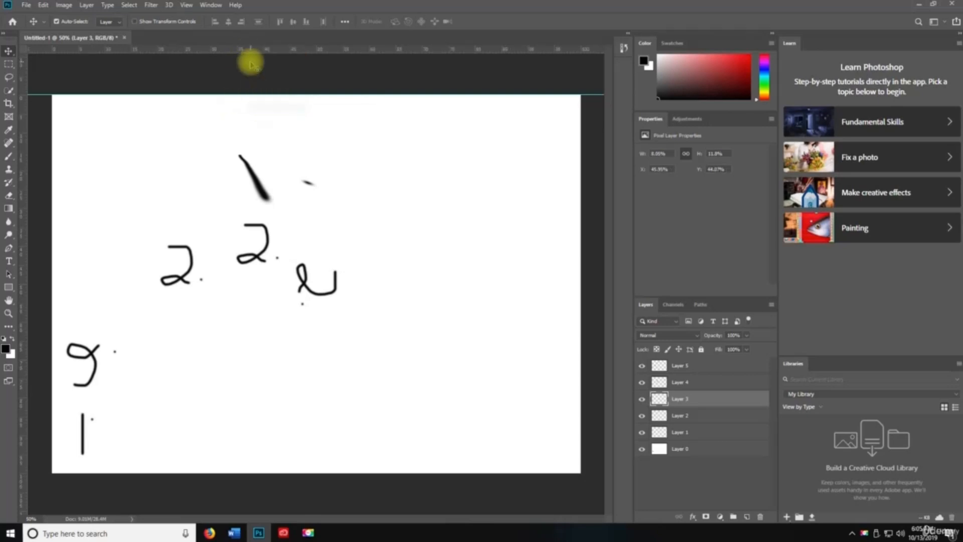
{"action": "right_click", "coordinate": [252, 48]}
{"action": "left_click", "coordinate": [262, 55]}
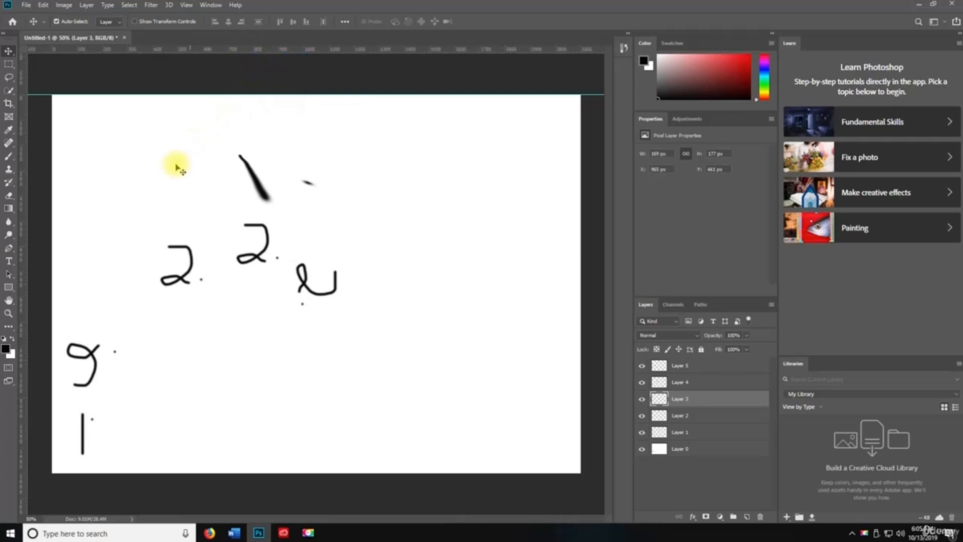
- Add vertical guides at the canvas's left and right edges and another horizontal guide
{"action": "left_click_drag", "start_coordinate": [21, 165], "coordinate": [50, 190]}
{"action": "left_click_drag", "start_coordinate": [185, 188], "coordinate": [581, 196]}
{"action": "left_click_drag", "start_coordinate": [324, 49], "coordinate": [318, 473]}
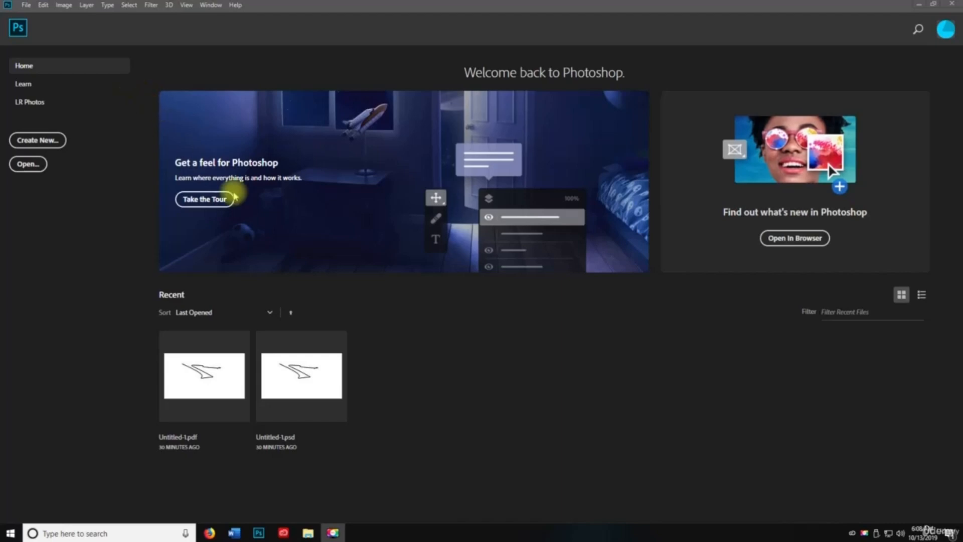
- Start the guided tour from Home and browse the Image menu without choosing anything
{"action": "left_click", "coordinate": [205, 199]}
{"action": "left_click", "coordinate": [64, 5]}
{"action": "key", "text": "space"}
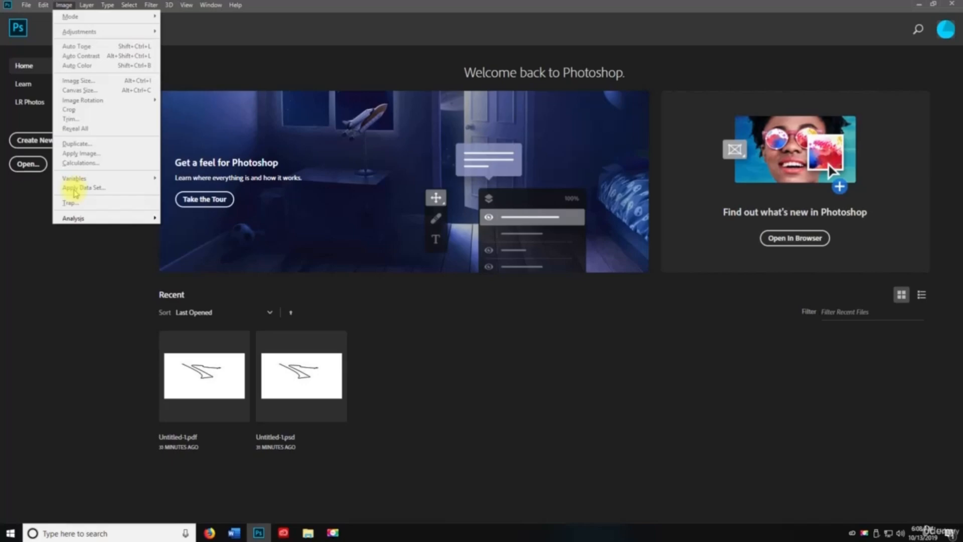
{"action": "left_click", "coordinate": [92, 264]}
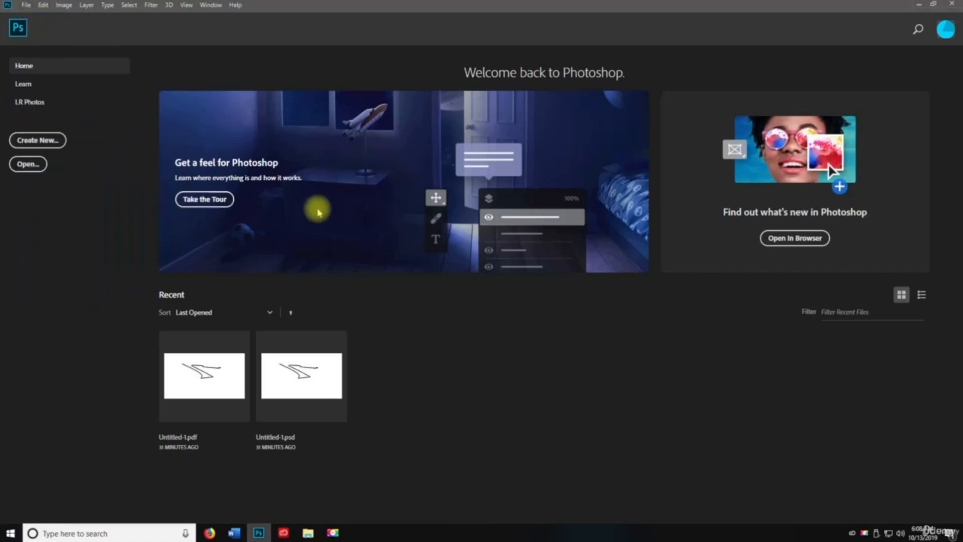
- Create a new document with the Default Photoshop Size preset (7 × 5 inches)
{"action": "key", "text": "ctrl+n"}
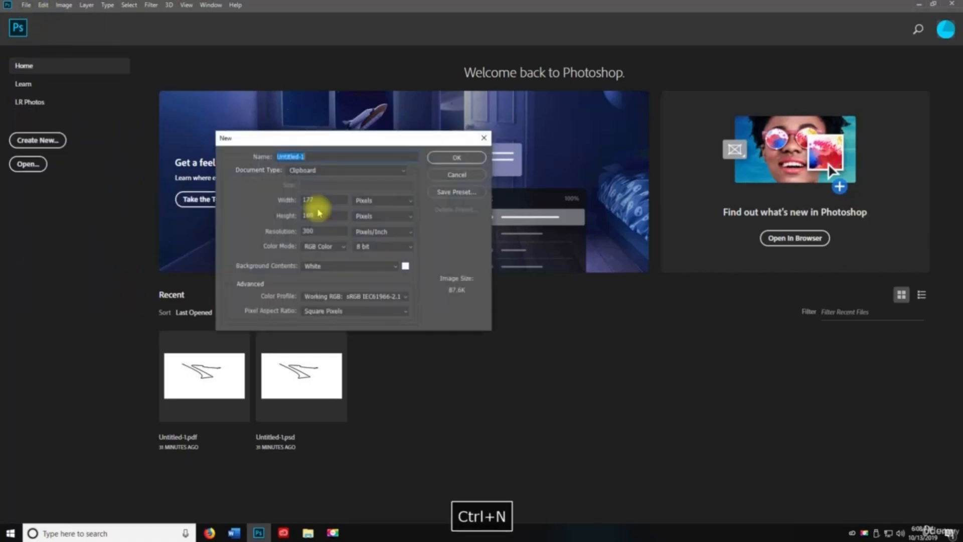
{"action": "left_click", "coordinate": [310, 172]}
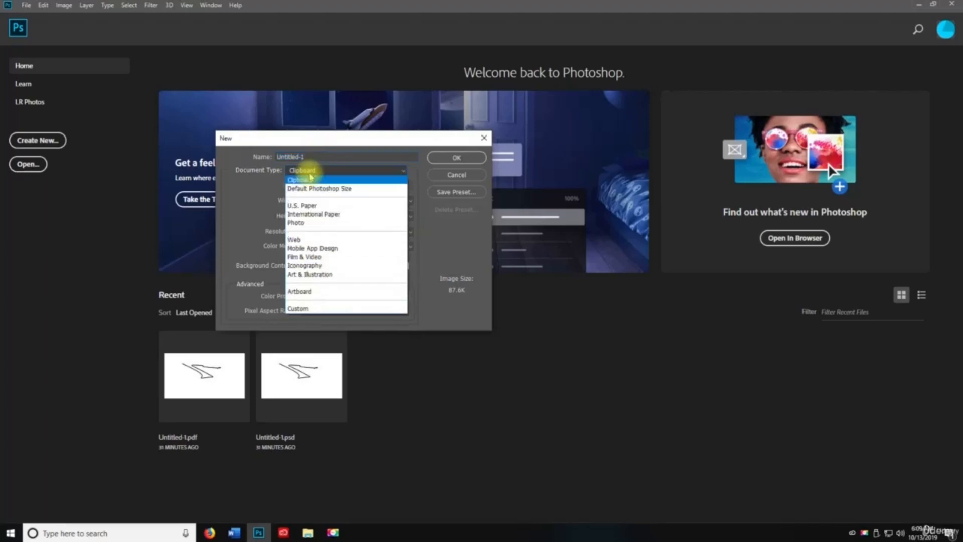
{"action": "left_click", "coordinate": [307, 187]}
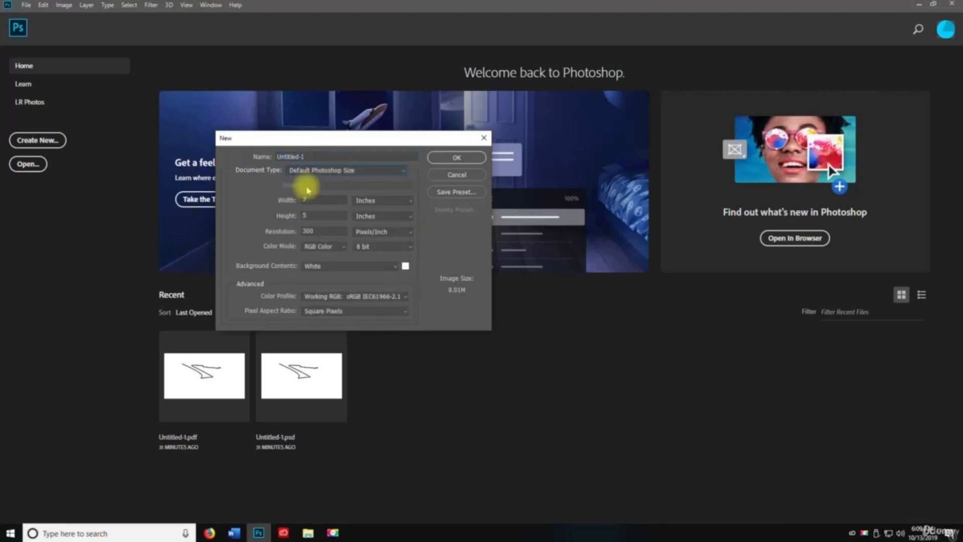
{"action": "left_click", "coordinate": [449, 161]}
{"action": "left_click", "coordinate": [64, 5]}
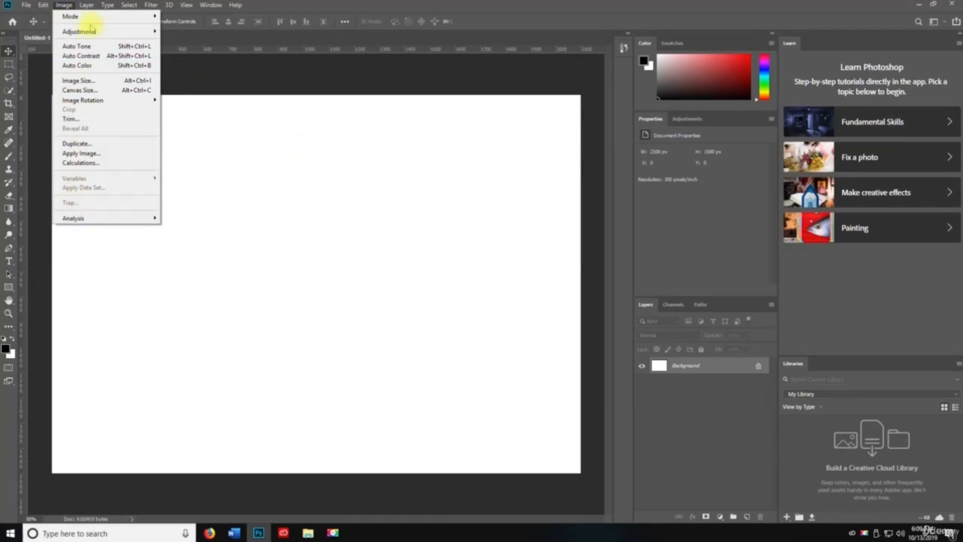
{"action": "mouse_move", "coordinate": [90, 20]}
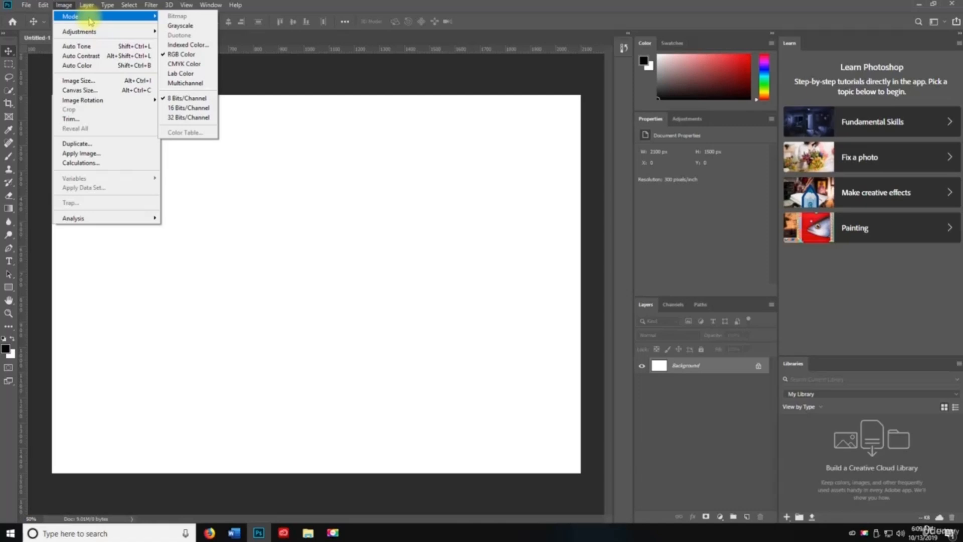
{"action": "left_click", "coordinate": [64, 6]}
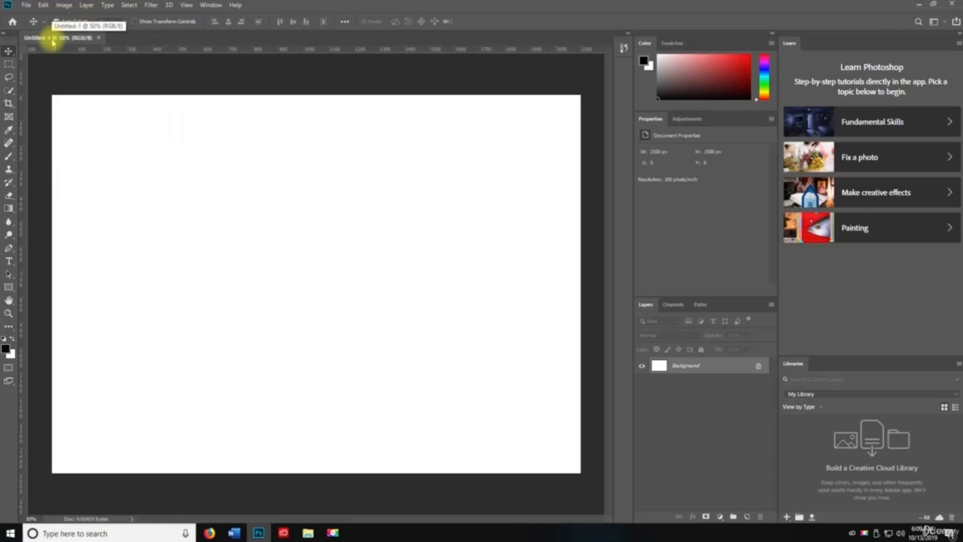
{"action": "left_click", "coordinate": [64, 5]}
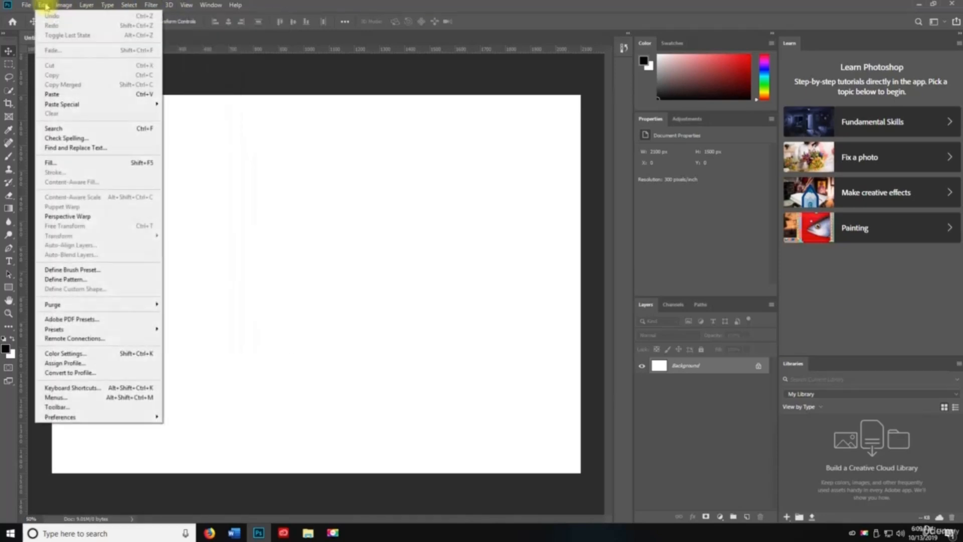
{"action": "mouse_move", "coordinate": [127, 33]}
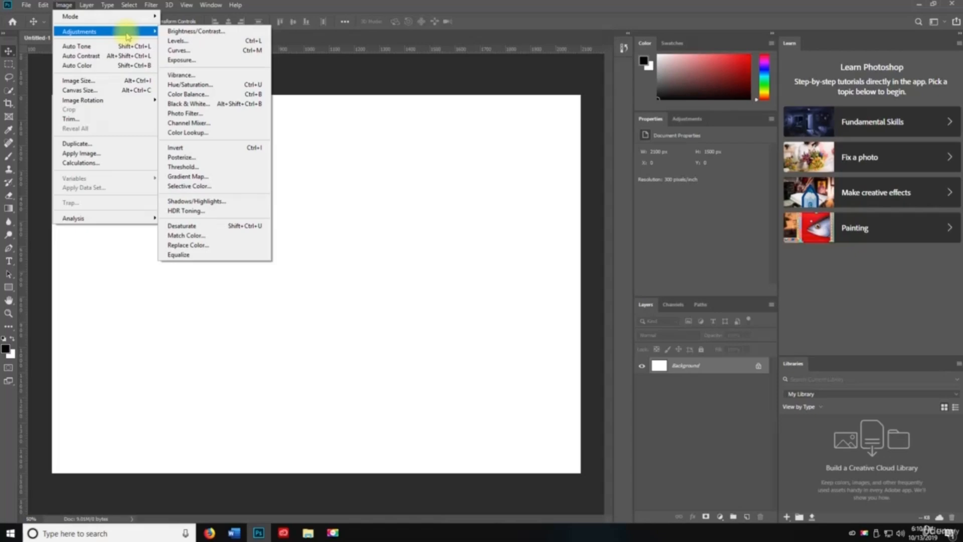
{"action": "left_click", "coordinate": [68, 6]}
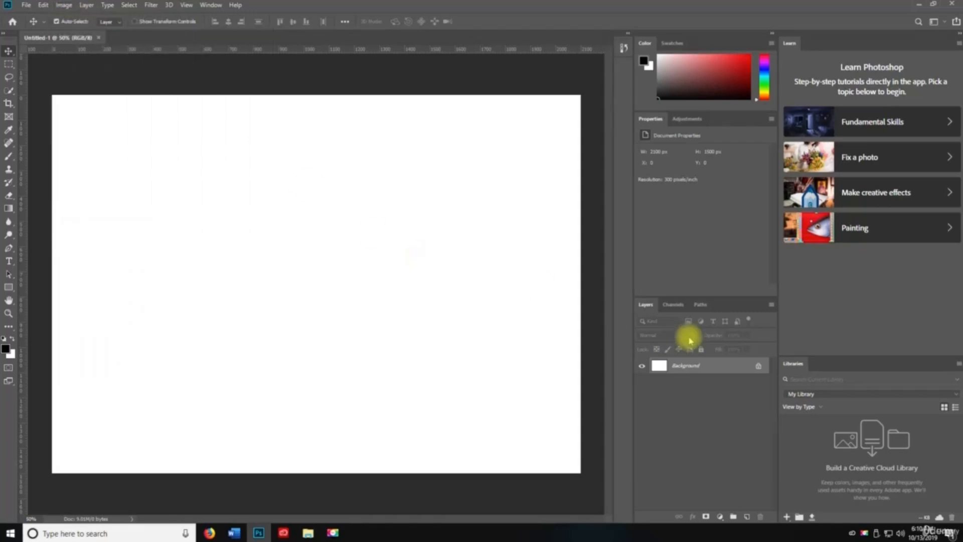
- On a new layer, marquee a wide rectangle and fill it black with the Paint Bucket
{"action": "left_click", "coordinate": [747, 516]}
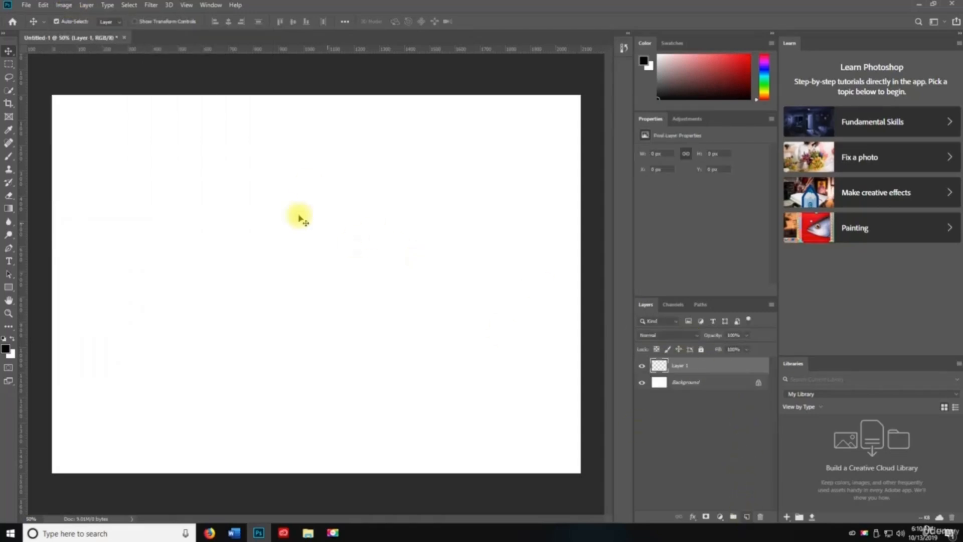
{"action": "left_click", "coordinate": [11, 66]}
{"action": "left_click_drag", "start_coordinate": [134, 129], "coordinate": [329, 197]}
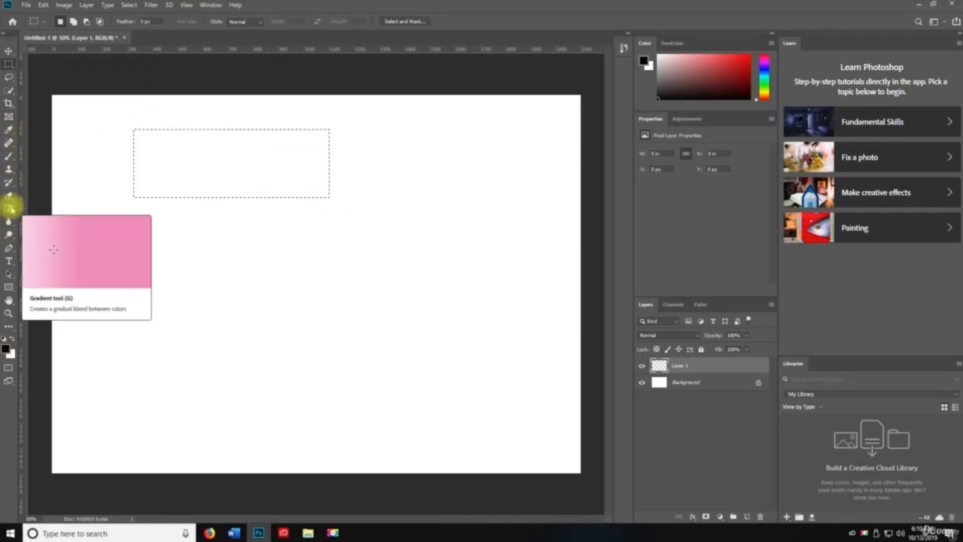
{"action": "left_click_drag", "start_coordinate": [9, 208], "coordinate": [42, 221]}
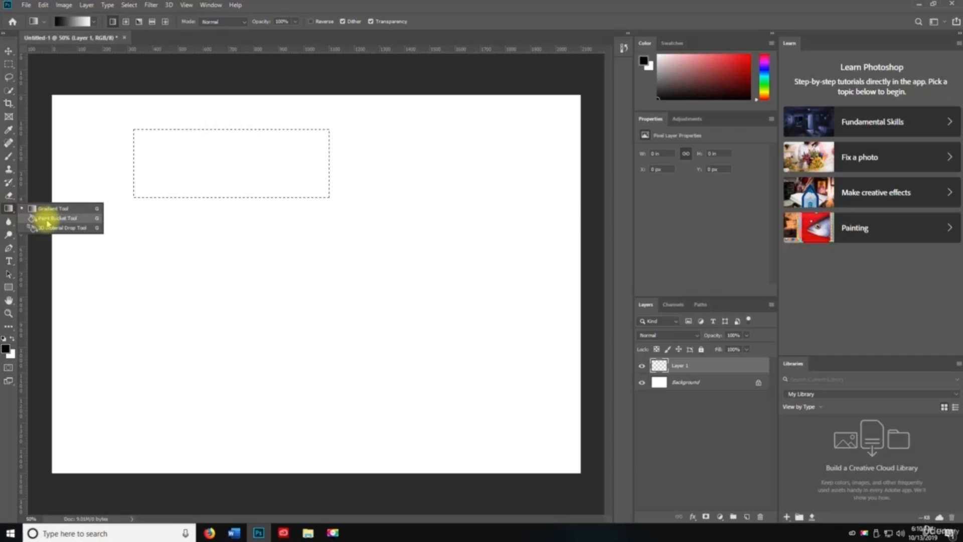
{"action": "left_click", "coordinate": [45, 220]}
{"action": "left_click", "coordinate": [237, 189]}
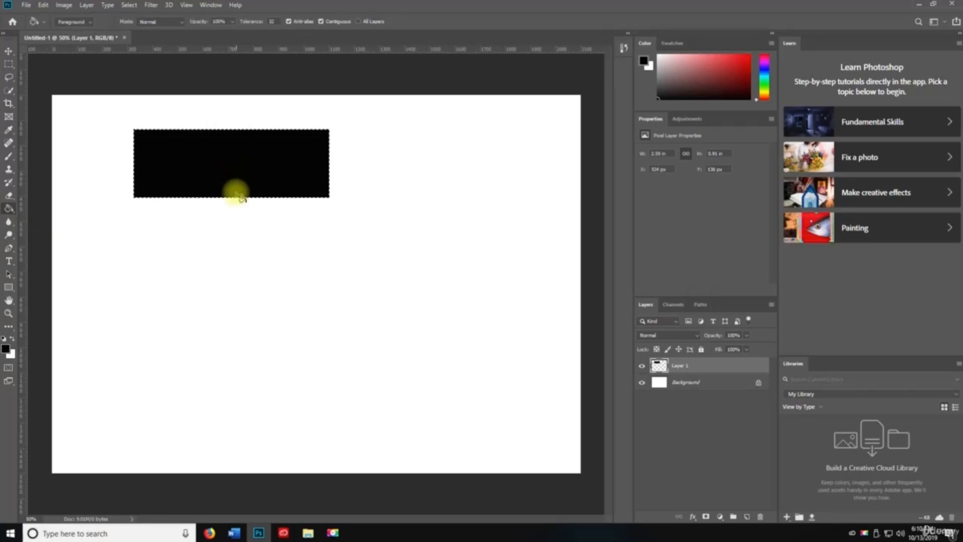
{"action": "key", "text": "ctrl+d"}
- Alt-drag a copy of the black rectangle, fill it dark red, and move it beneath
{"action": "key", "text": "v"}
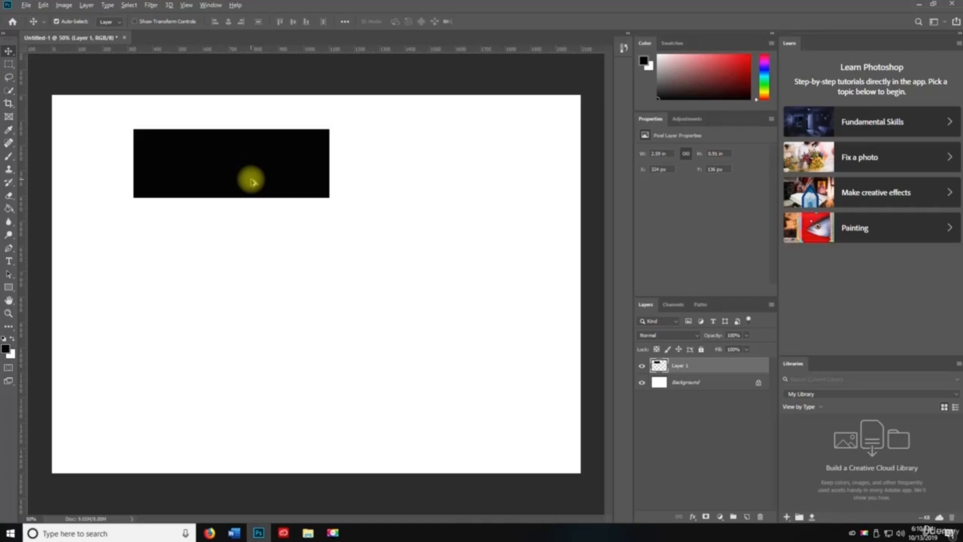
{"action": "left_click_drag", "start_coordinate": [266, 173], "coordinate": [334, 280]}
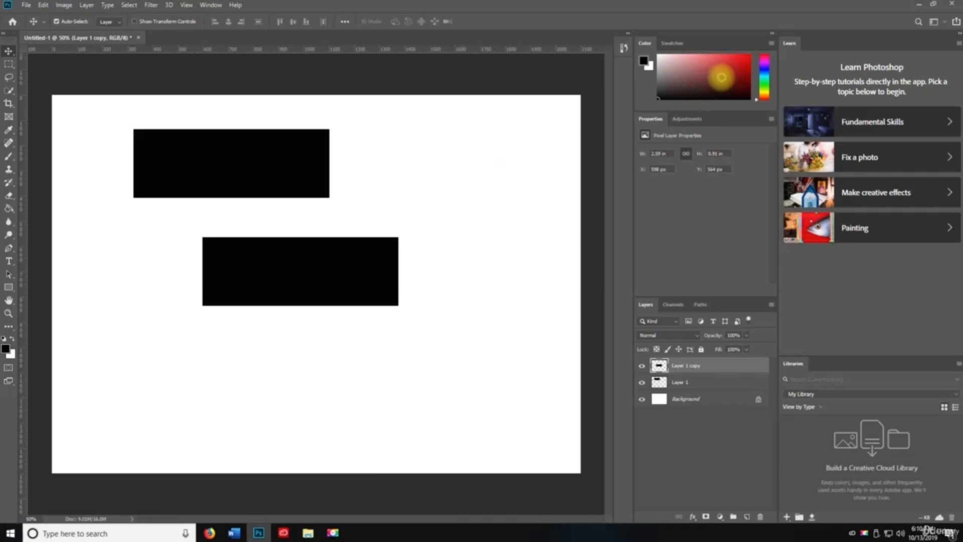
{"action": "key", "text": "g"}
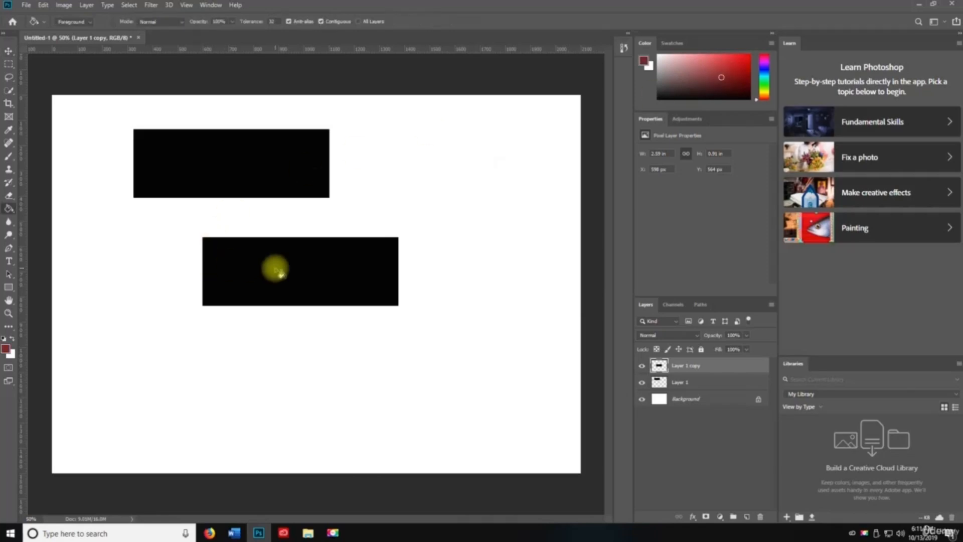
{"action": "left_click", "coordinate": [280, 272]}
{"action": "key", "text": "v"}
{"action": "left_click_drag", "start_coordinate": [275, 272], "coordinate": [241, 276]}
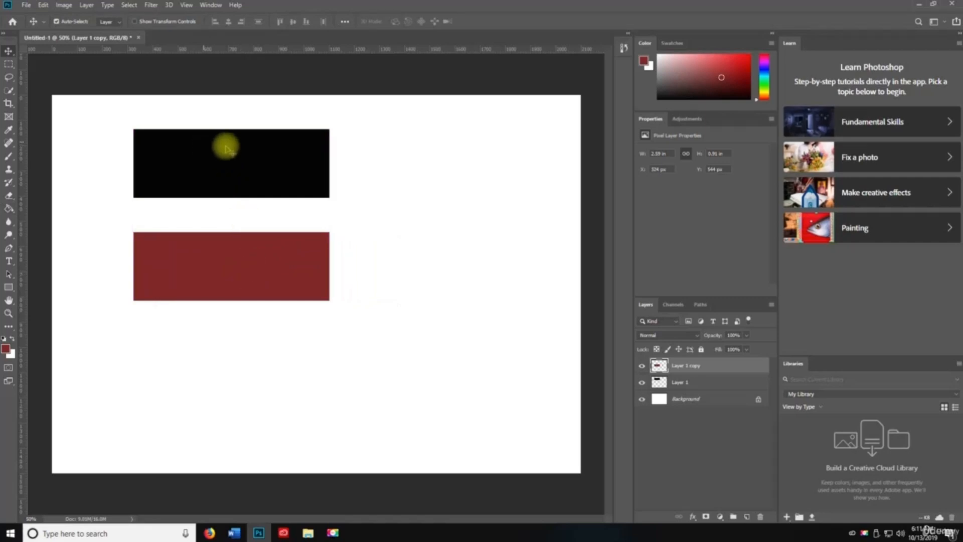
- Raise the red rectangle's brightness with Brightness/Contrast
{"action": "left_click", "coordinate": [64, 5]}
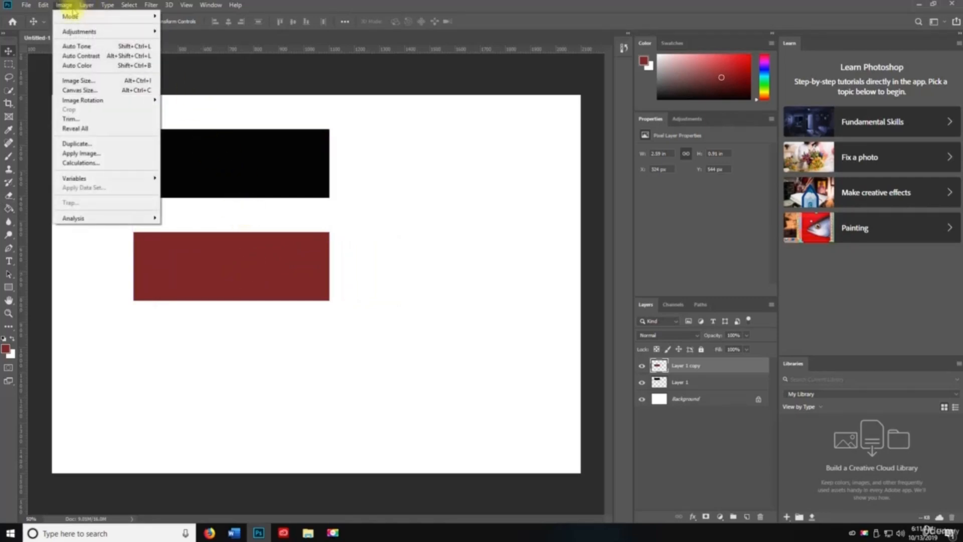
{"action": "mouse_move", "coordinate": [80, 31]}
{"action": "left_click", "coordinate": [193, 32]}
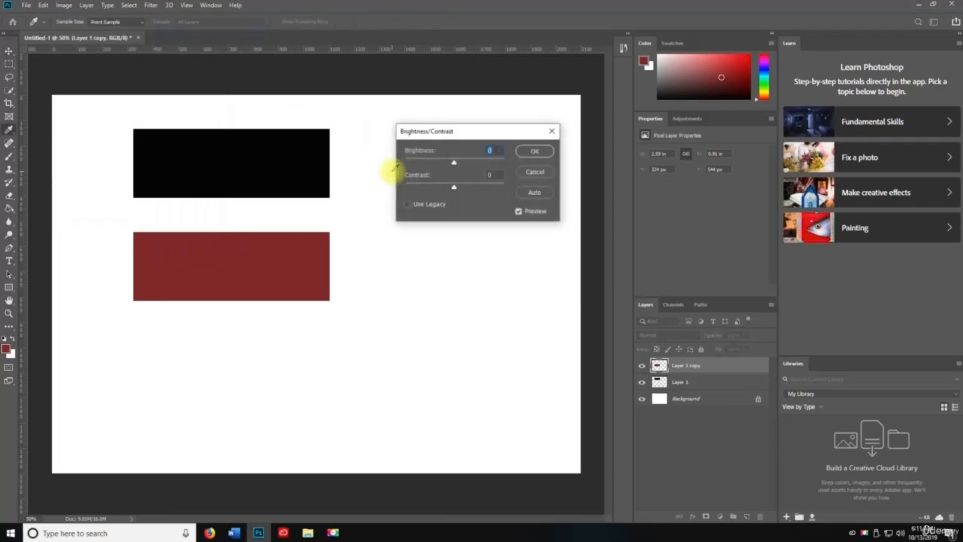
{"action": "left_click_drag", "start_coordinate": [455, 162], "coordinate": [409, 190]}
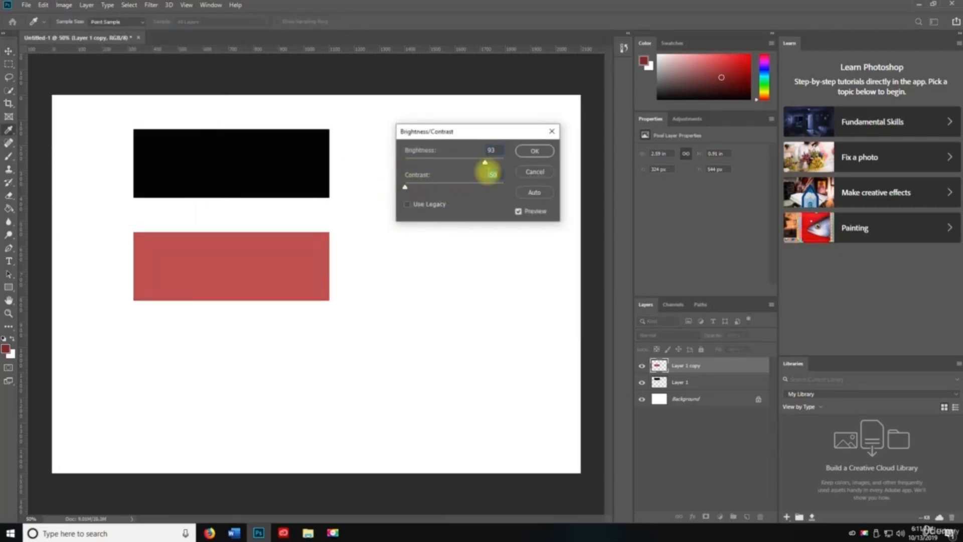
{"action": "left_click", "coordinate": [544, 150]}
- Apply Levels to the red rectangle, adjusting midtones, pulling in white and raising black point
{"action": "left_click", "coordinate": [64, 5]}
{"action": "mouse_move", "coordinate": [100, 31]}
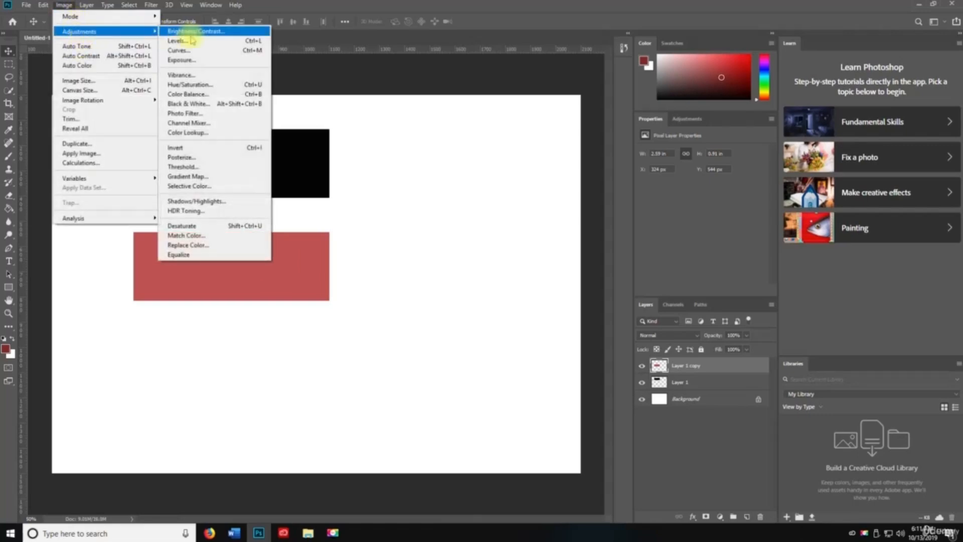
{"action": "left_click", "coordinate": [190, 37]}
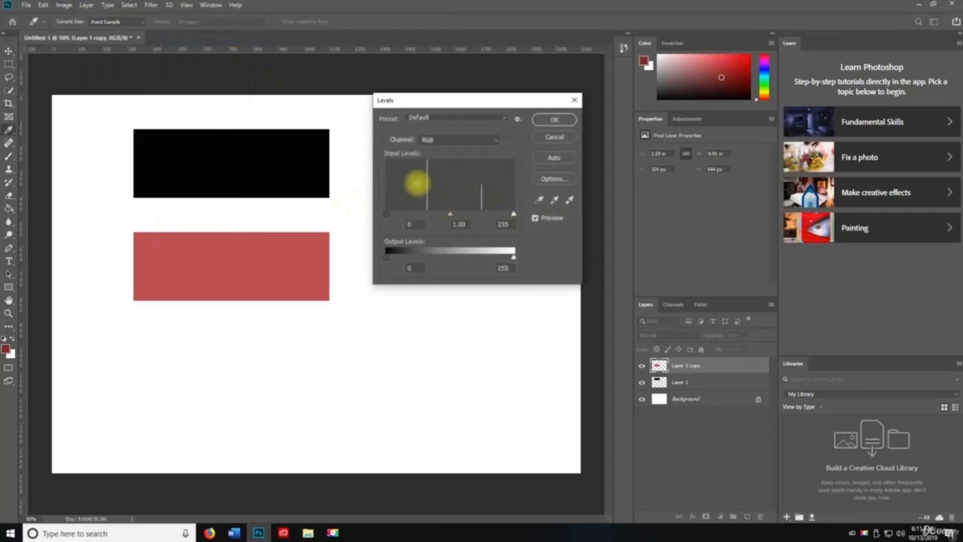
{"action": "left_click_drag", "start_coordinate": [444, 216], "coordinate": [441, 215]}
{"action": "left_click_drag", "start_coordinate": [513, 214], "coordinate": [551, 216]}
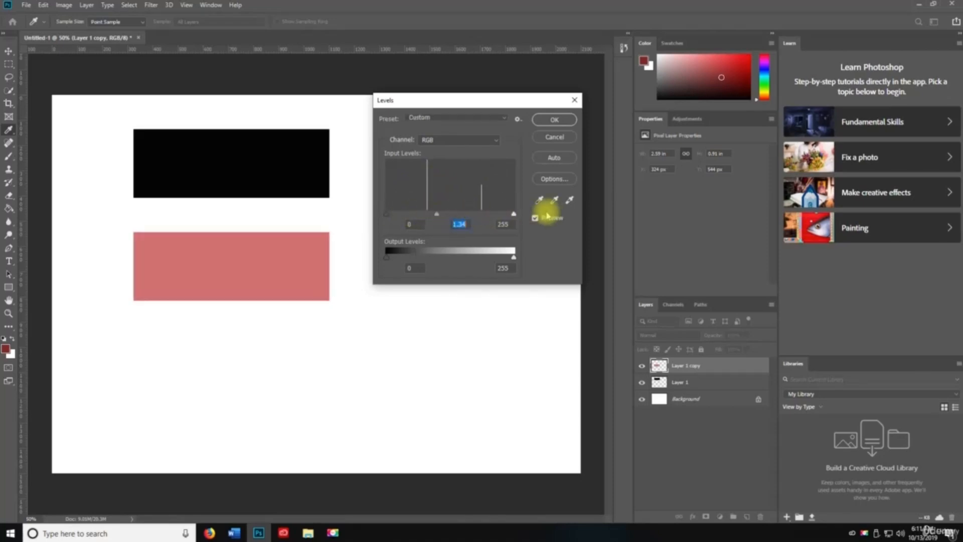
{"action": "left_click_drag", "start_coordinate": [387, 212], "coordinate": [432, 215]}
{"action": "left_click", "coordinate": [539, 121]}
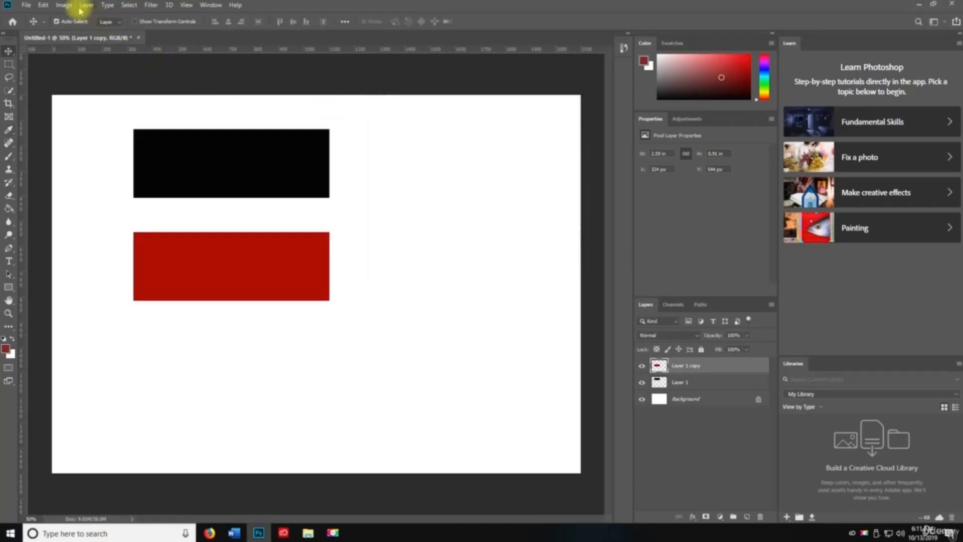
- Apply a two-point Curves adjustment, deepening the rectangle to a darker maroon
{"action": "left_click", "coordinate": [63, 5]}
{"action": "mouse_move", "coordinate": [65, 24]}
{"action": "left_click", "coordinate": [197, 50]}
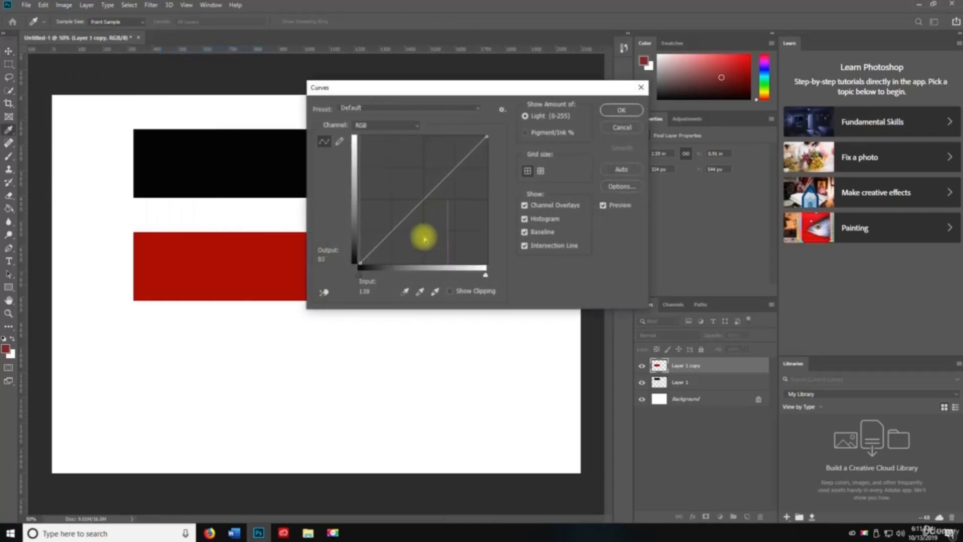
{"action": "left_click_drag", "start_coordinate": [415, 209], "coordinate": [358, 146]}
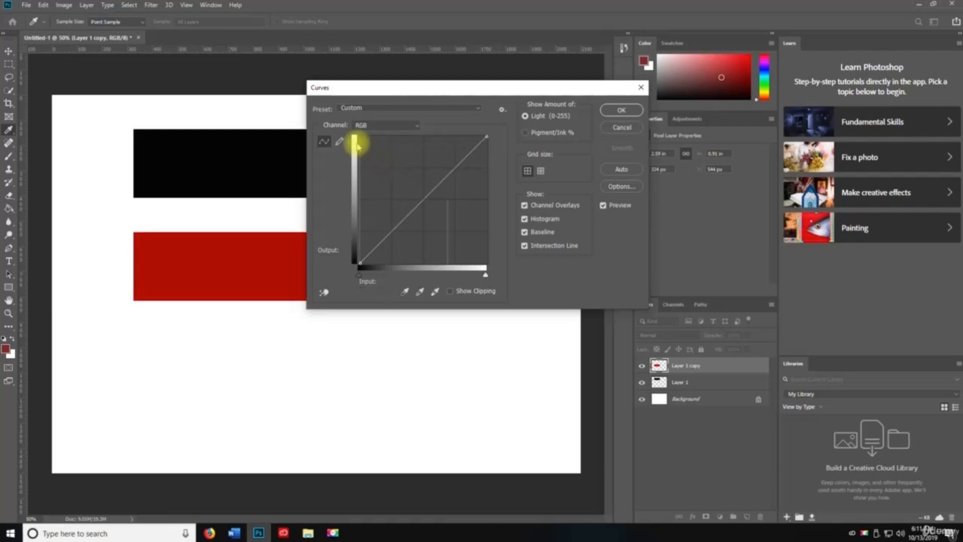
{"action": "mouse_move", "coordinate": [428, 190]}
{"action": "left_mouse_down"}
{"action": "mouse_move", "coordinate": [376, 150]}
{"action": "mouse_move", "coordinate": [379, 172]}
{"action": "mouse_move", "coordinate": [446, 219]}
{"action": "mouse_move", "coordinate": [431, 205]}
{"action": "left_mouse_up"}
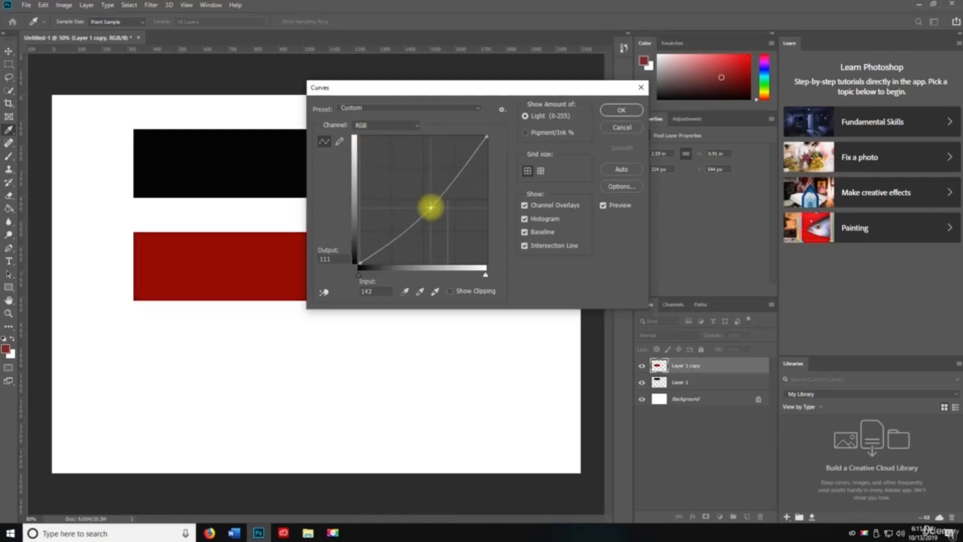
{"action": "left_click", "coordinate": [620, 111]}
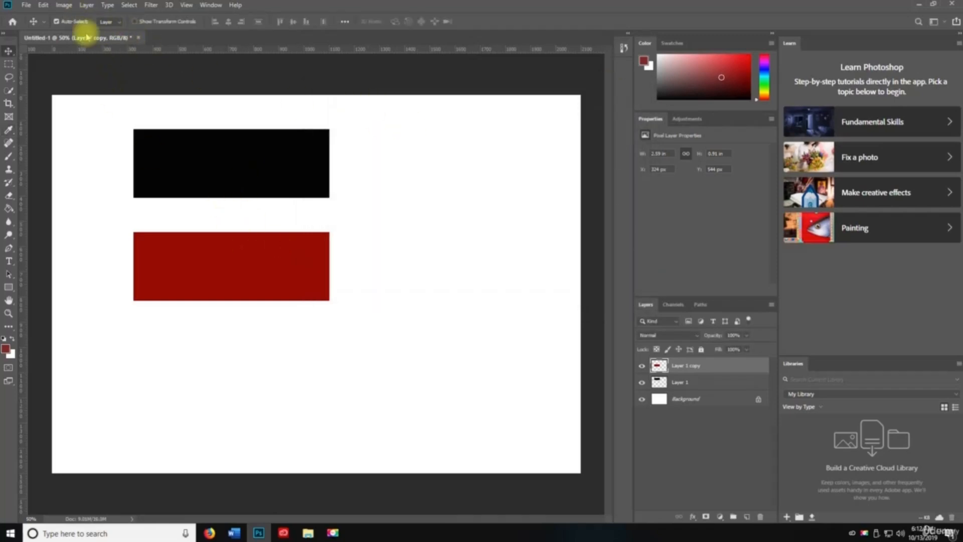
{"action": "left_click", "coordinate": [64, 5]}
- Apply Auto Tone twice and Auto Color to turn the rectangle vivid red
{"action": "left_click", "coordinate": [96, 47]}
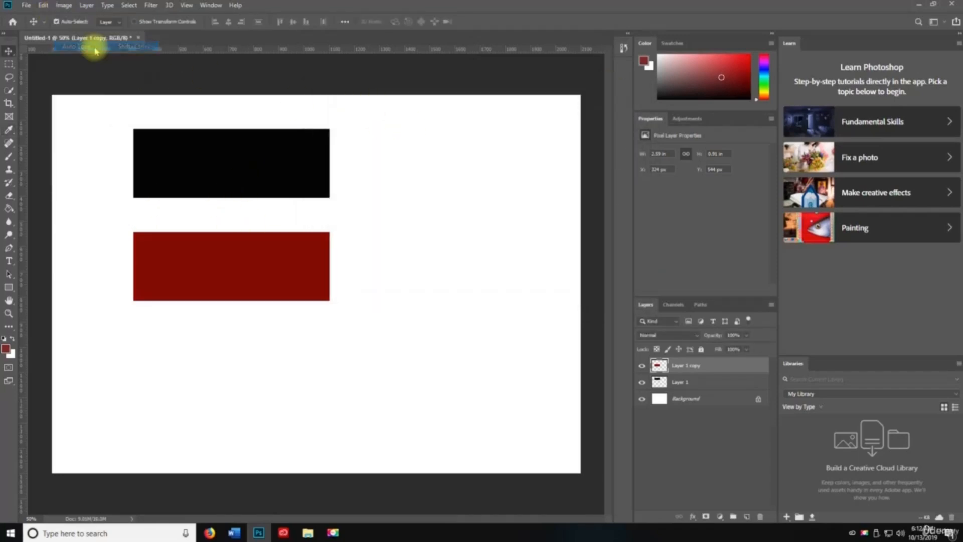
{"action": "left_click", "coordinate": [63, 5]}
{"action": "left_click", "coordinate": [95, 47]}
{"action": "left_click", "coordinate": [65, 5]}
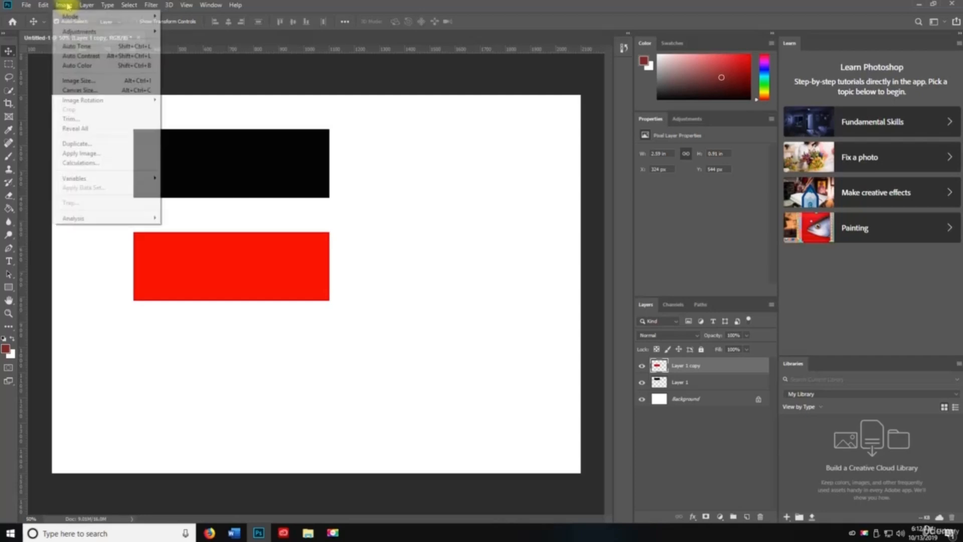
{"action": "left_click", "coordinate": [84, 65]}
- Resize the image to 10 × 10 inches with width and height unlinked
{"action": "left_click", "coordinate": [64, 5]}
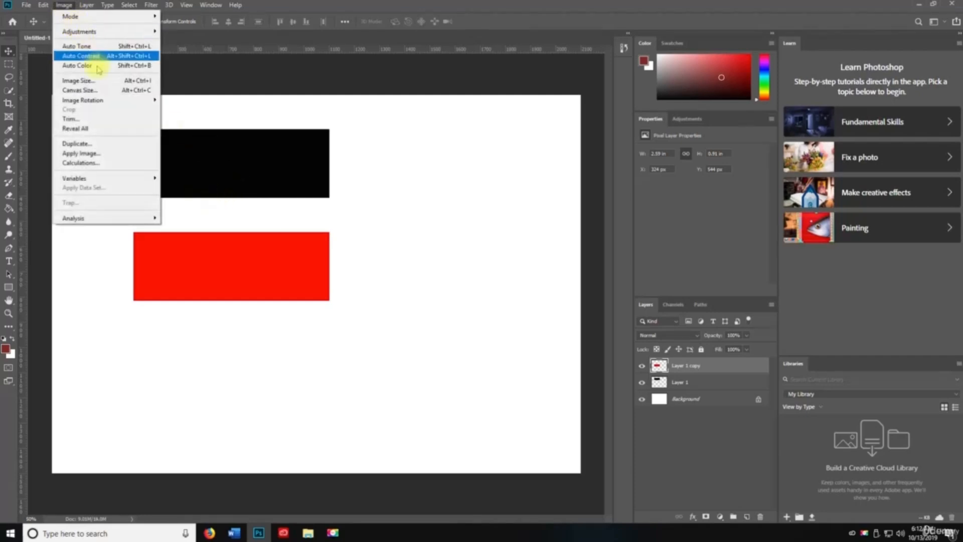
{"action": "left_click", "coordinate": [80, 80]}
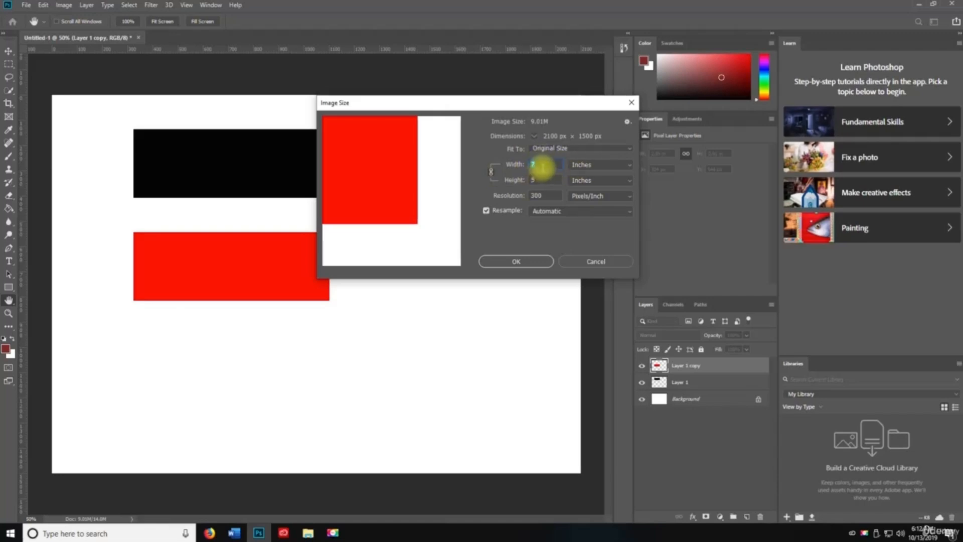
{"action": "type", "text": "10"}
{"action": "key", "text": "Tab"}
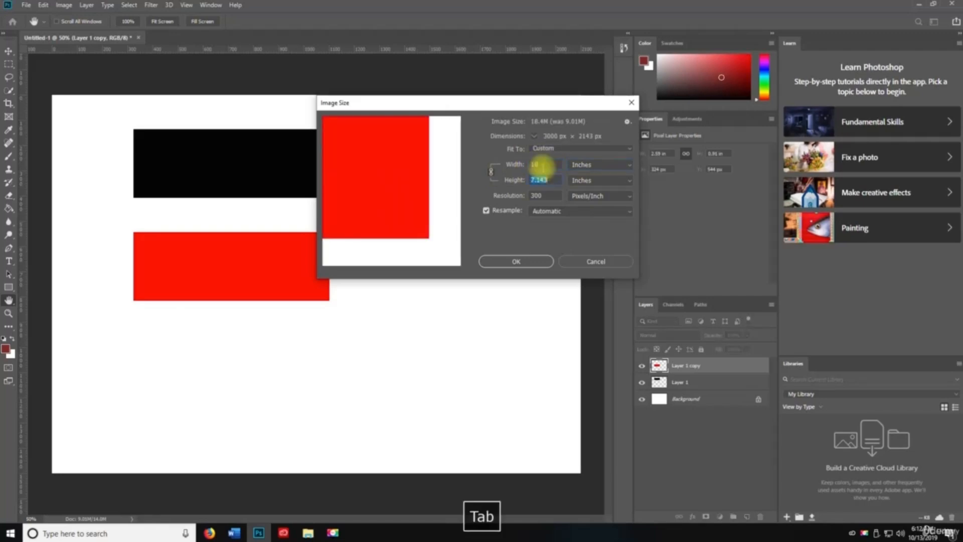
{"action": "type", "text": "10"}
{"action": "left_click", "coordinate": [490, 172]}
{"action": "left_click", "coordinate": [548, 166]}
{"action": "type", "text": "10"}
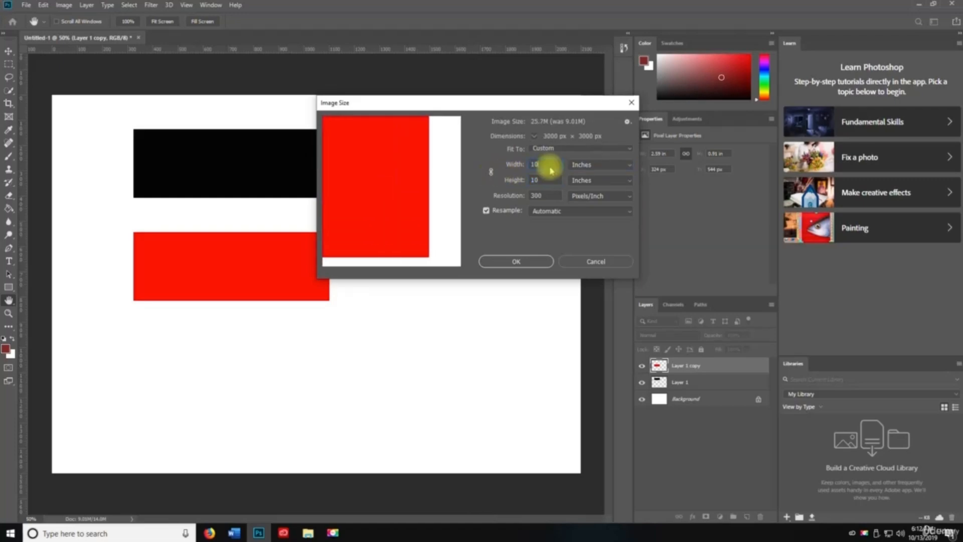
{"action": "key", "text": "Tab"}
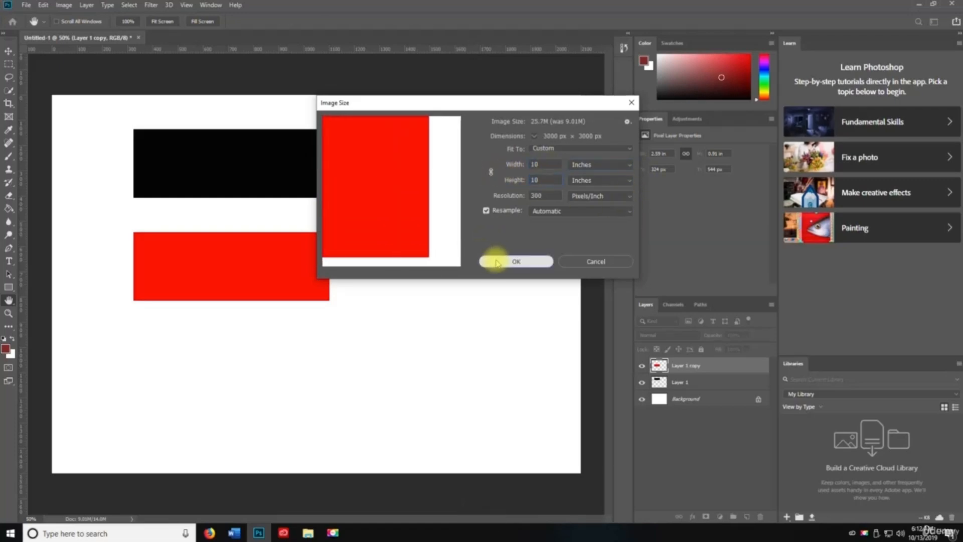
{"action": "left_click", "coordinate": [496, 261]}
- Zoom out to see the resized canvas, then undo the resize
{"action": "key", "text": "z"}
{"action": "left_click", "coordinate": [409, 275], "text": "alt"}
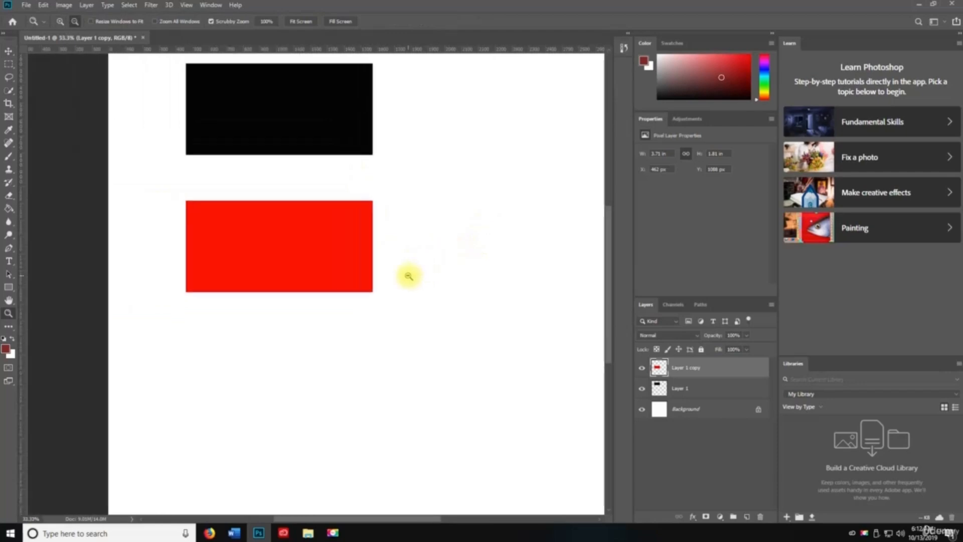
{"action": "left_click", "coordinate": [445, 243], "text": "alt"}
{"action": "key", "text": "space"}
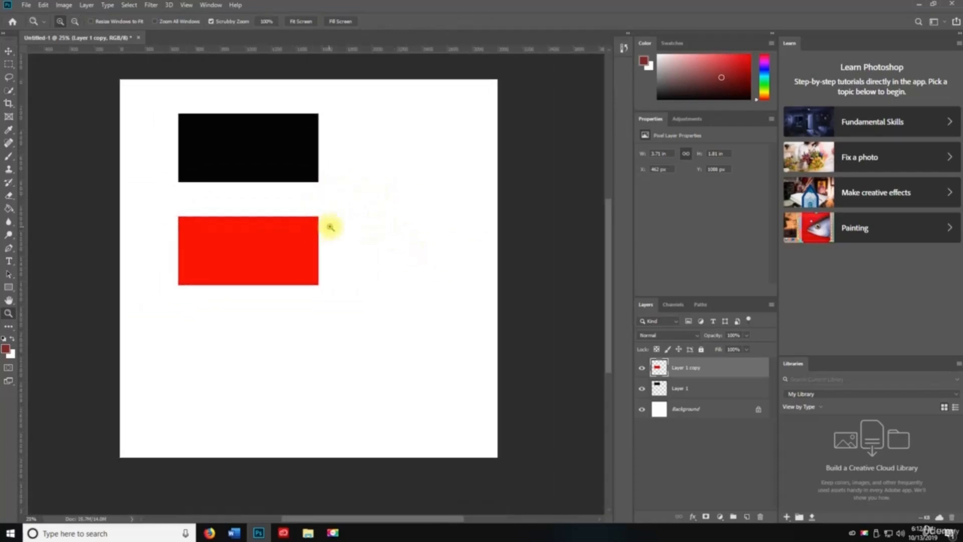
{"action": "key", "text": "ctrl+z"}
{"action": "key", "text": "v"}
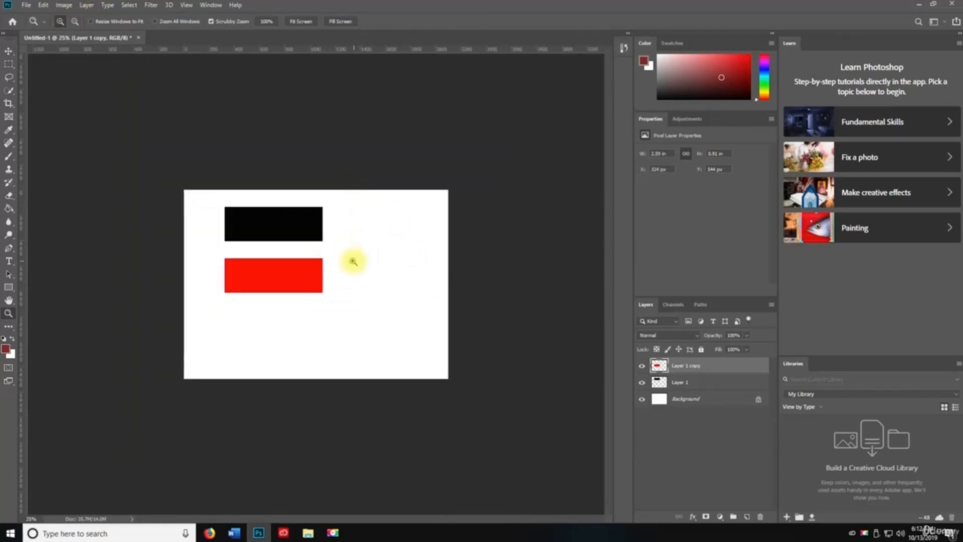
{"action": "left_click", "coordinate": [64, 5]}
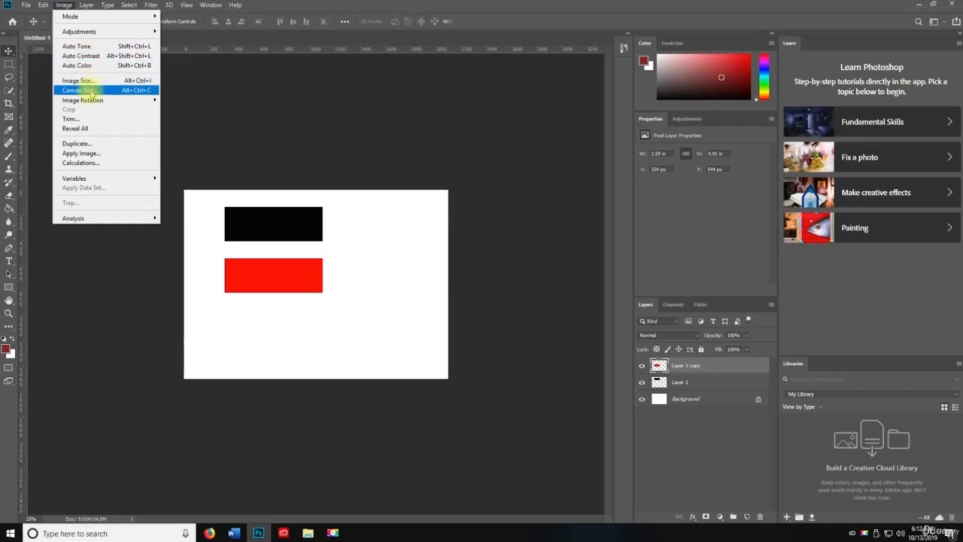
{"action": "left_click", "coordinate": [75, 90]}
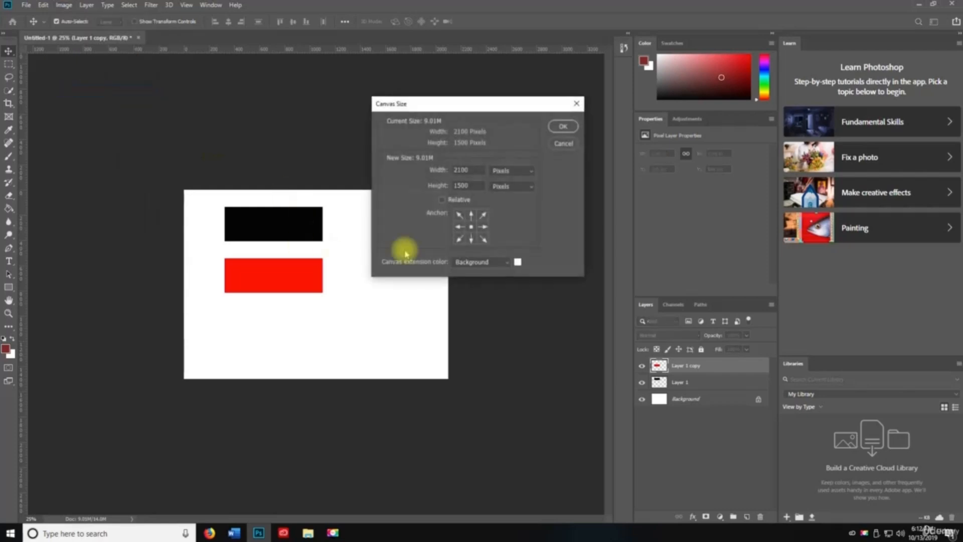
{"action": "left_click", "coordinate": [511, 170]}
{"action": "left_click", "coordinate": [502, 187]}
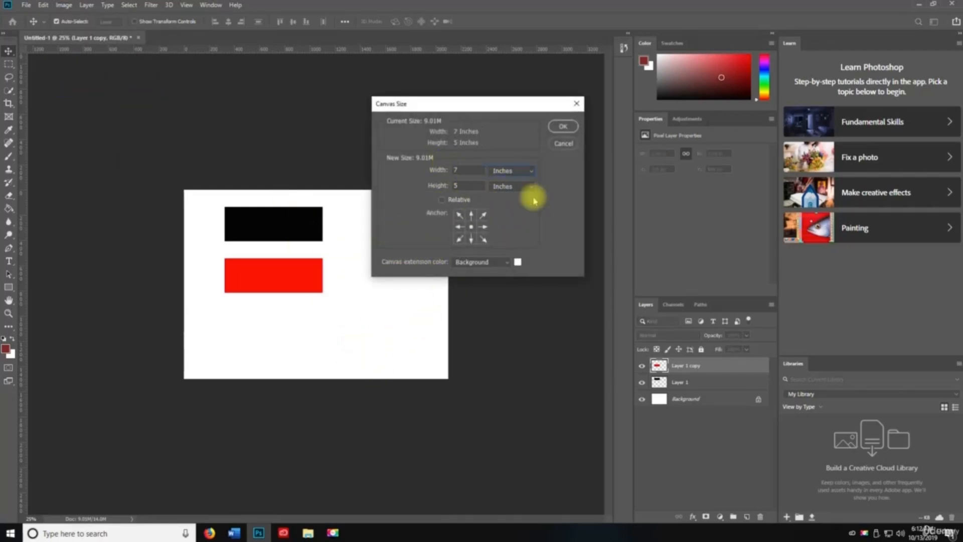
{"action": "left_click", "coordinate": [563, 126]}
{"action": "left_click", "coordinate": [56, 5]}
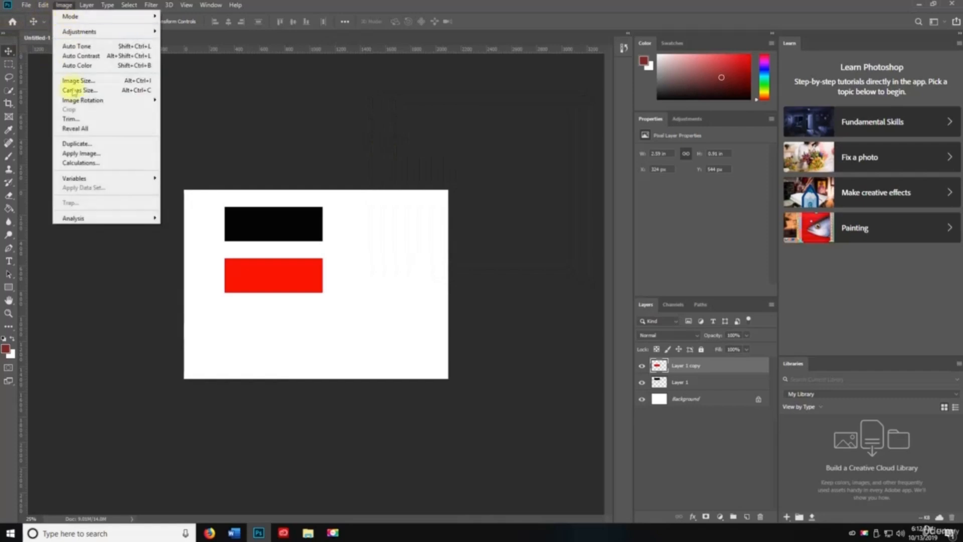
{"action": "mouse_move", "coordinate": [70, 99]}
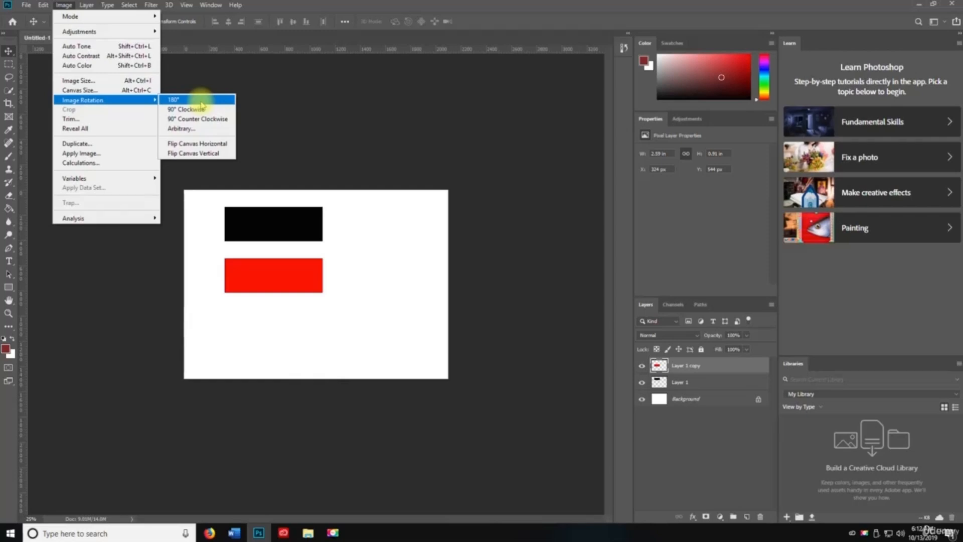
{"action": "left_click", "coordinate": [339, 240]}
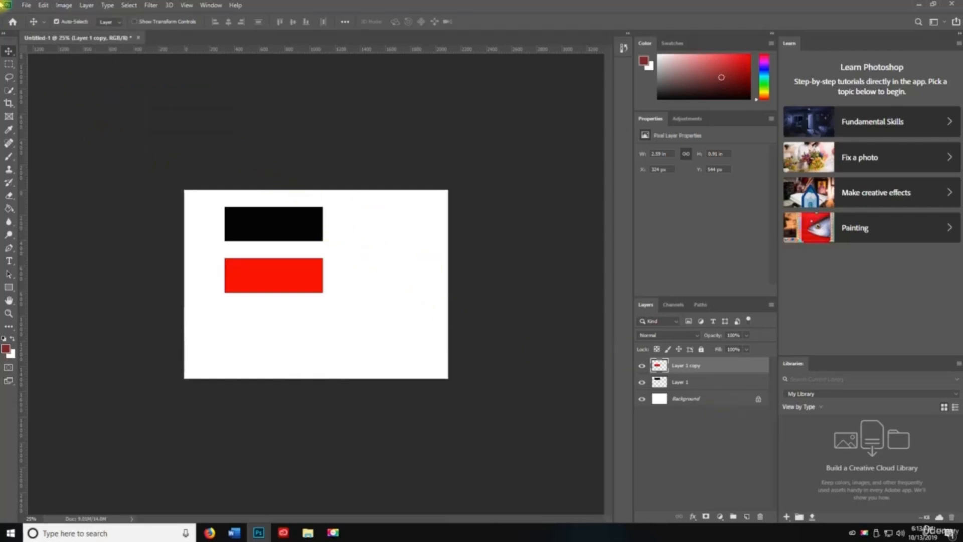
{"action": "left_click", "coordinate": [63, 5]}
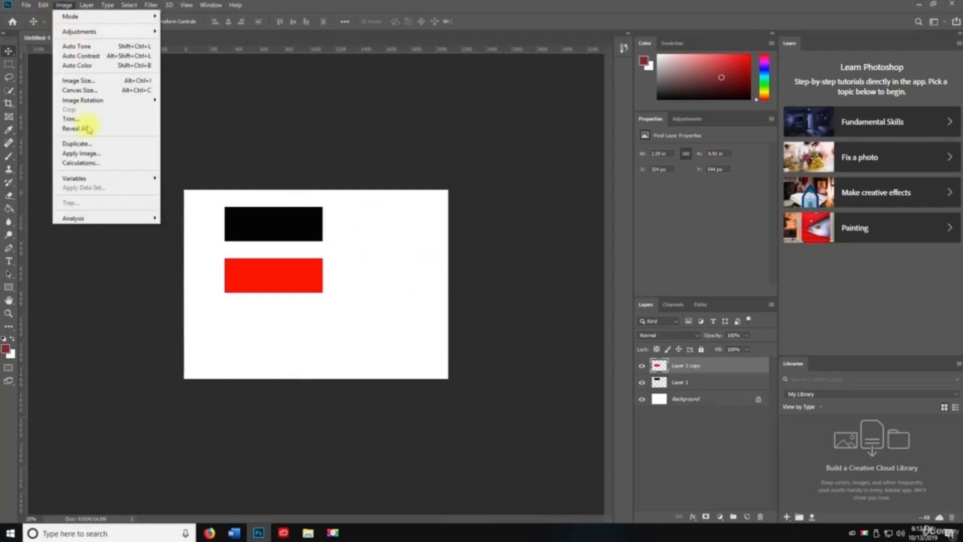
{"action": "left_click", "coordinate": [355, 305]}
{"action": "left_click", "coordinate": [8, 103]}
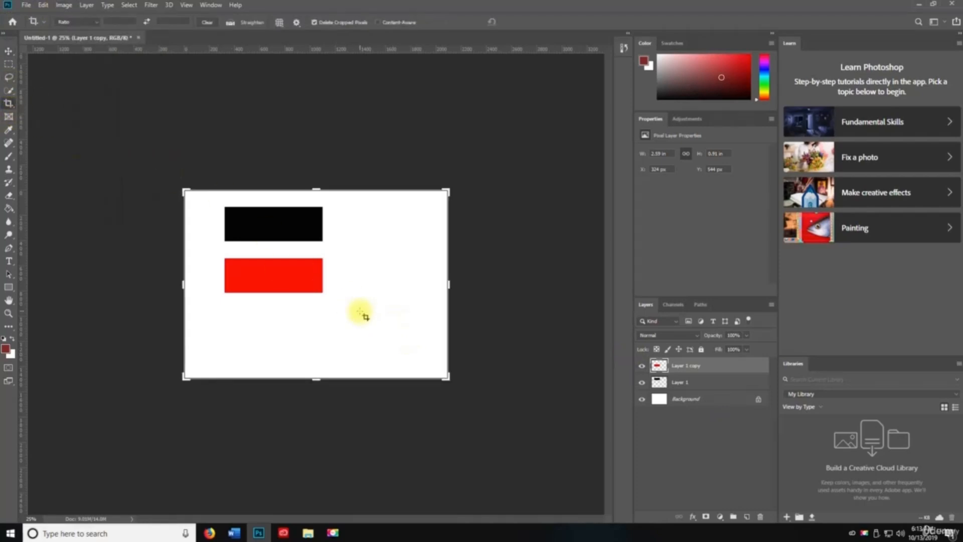
{"action": "left_click", "coordinate": [68, 5]}
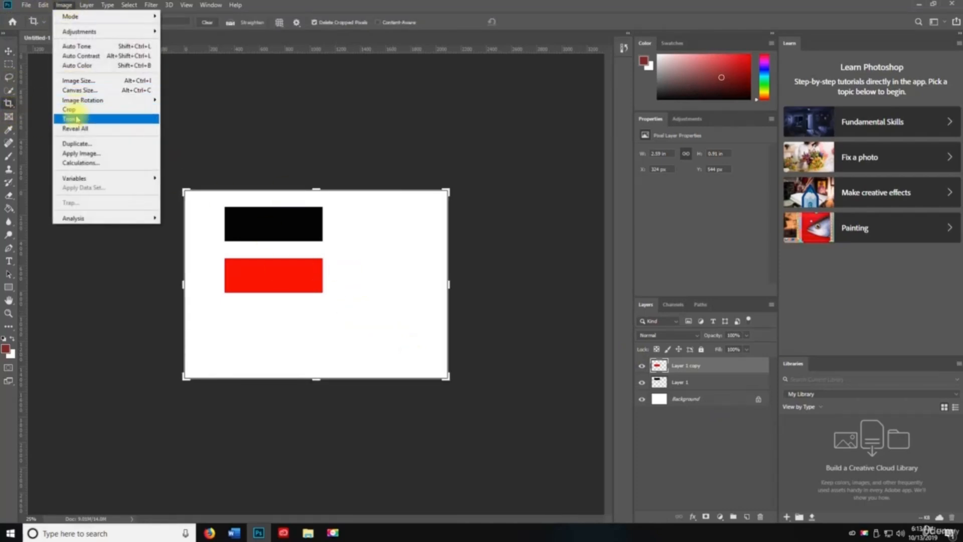
{"action": "left_click", "coordinate": [64, 9]}
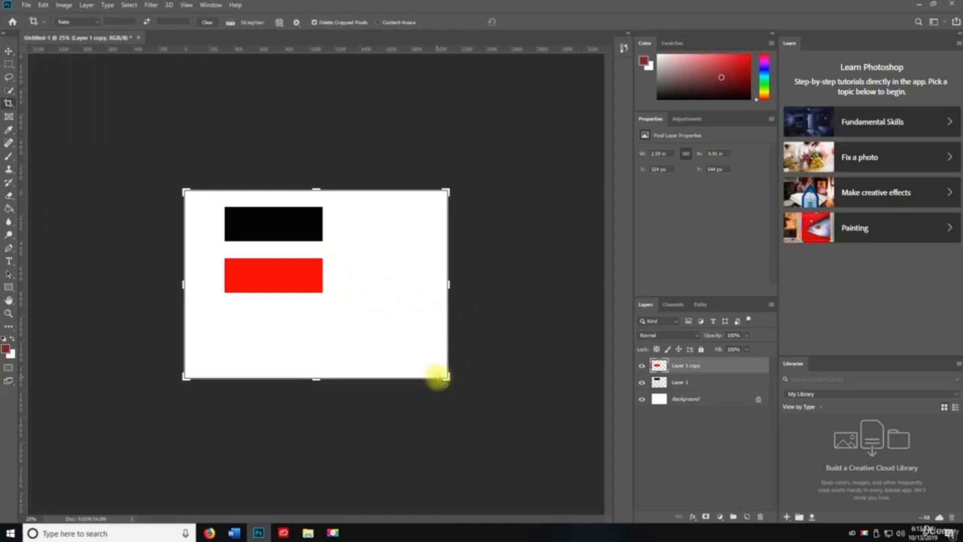
{"action": "left_click_drag", "start_coordinate": [444, 376], "coordinate": [374, 344]}
{"action": "key", "text": "Return"}
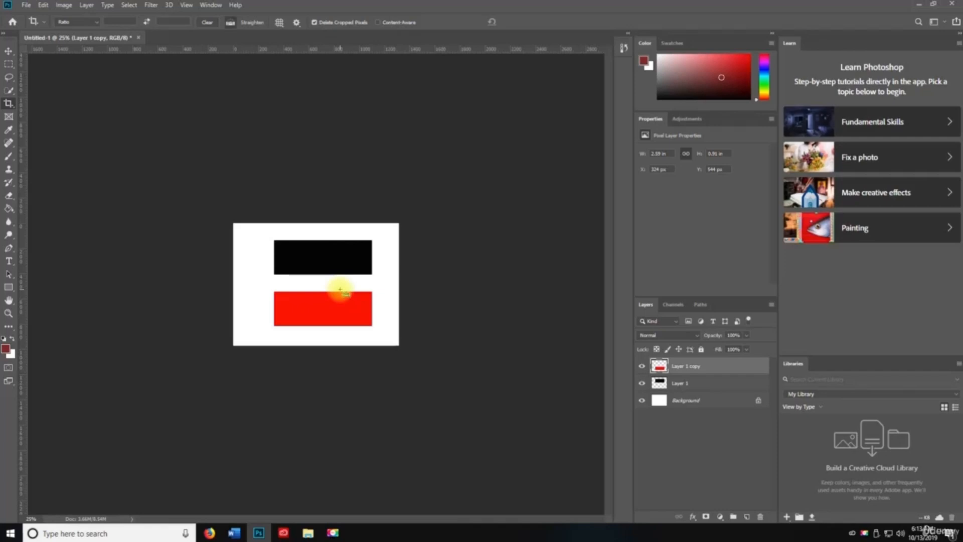
{"action": "key", "text": "ctrl+z"}
{"action": "key", "text": "v"}
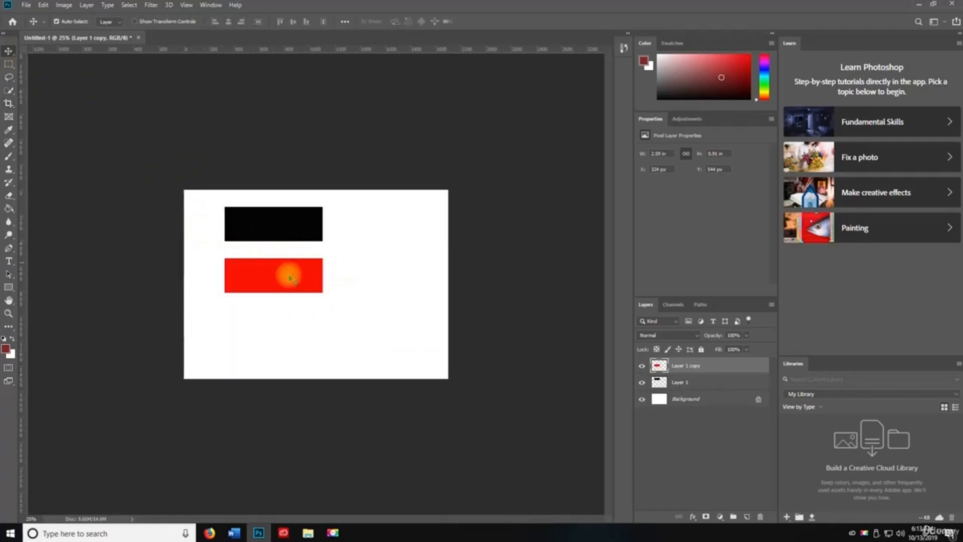
{"action": "left_click", "coordinate": [65, 5]}
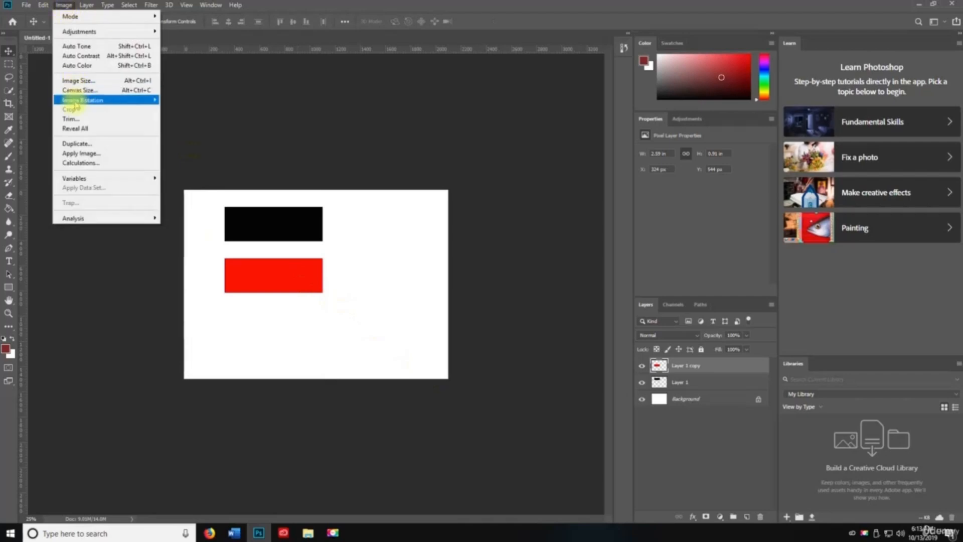
{"action": "left_click", "coordinate": [70, 119]}
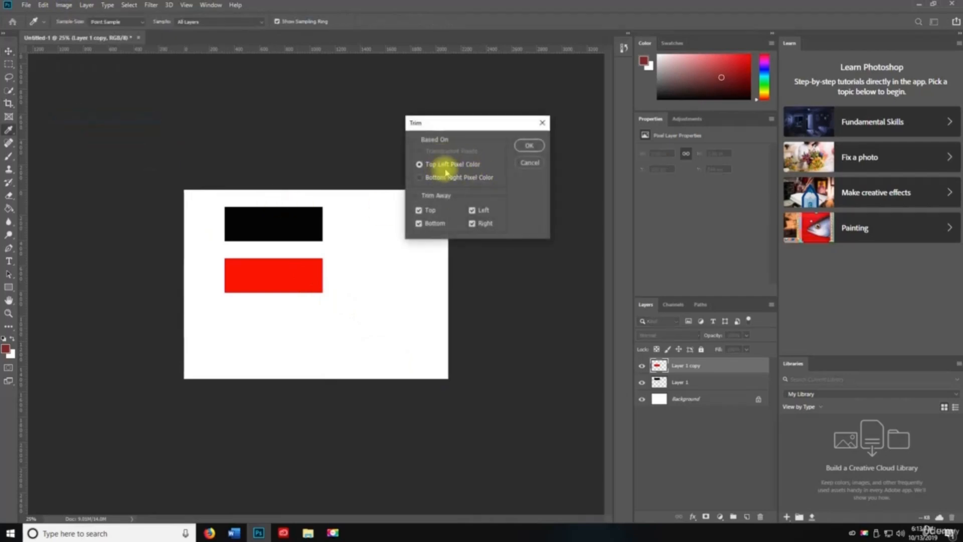
{"action": "left_click", "coordinate": [529, 145]}
{"action": "key", "text": "v"}
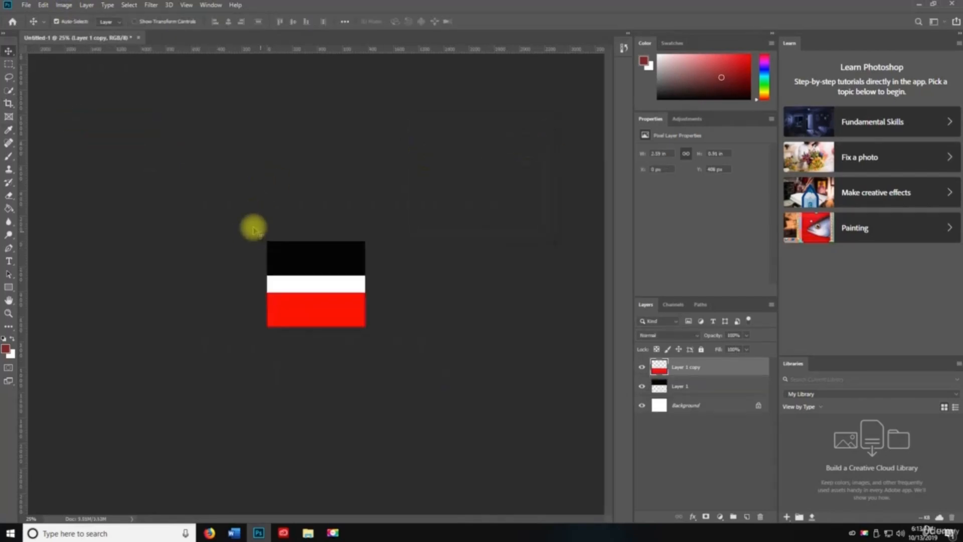
{"action": "key", "text": "ctrl+z"}
- Run Reveal All, then duplicate the image as Untitled-1 copy and switch between tabs
{"action": "left_click", "coordinate": [64, 5]}
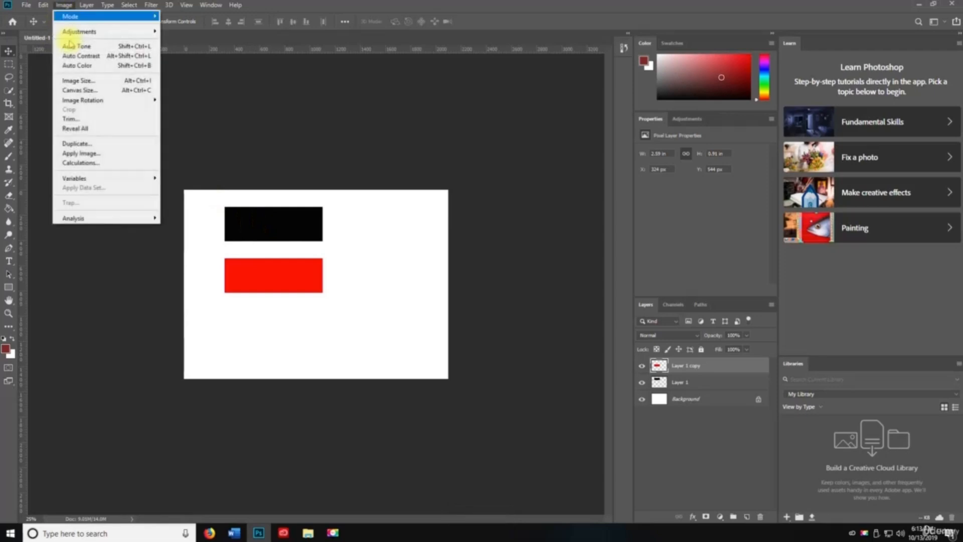
{"action": "left_click", "coordinate": [83, 128]}
{"action": "left_click", "coordinate": [64, 5]}
{"action": "left_click", "coordinate": [76, 144]}
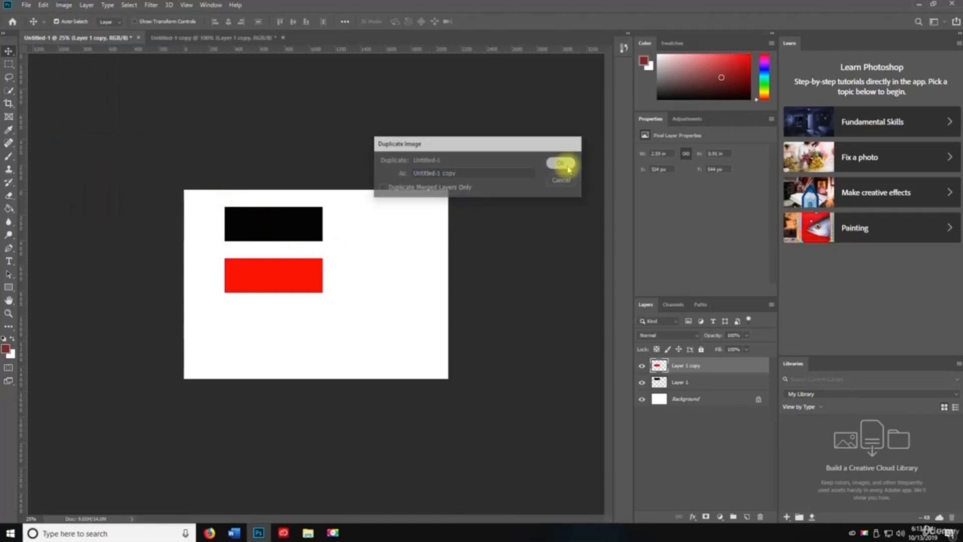
{"action": "left_click", "coordinate": [560, 161]}
{"action": "left_click", "coordinate": [95, 36]}
{"action": "left_click", "coordinate": [246, 38]}
- On the copy, apply Multiply via Apply Image and a Calculations channel, then discard it unsaved
{"action": "left_click", "coordinate": [65, 5]}
{"action": "left_click", "coordinate": [80, 153]}
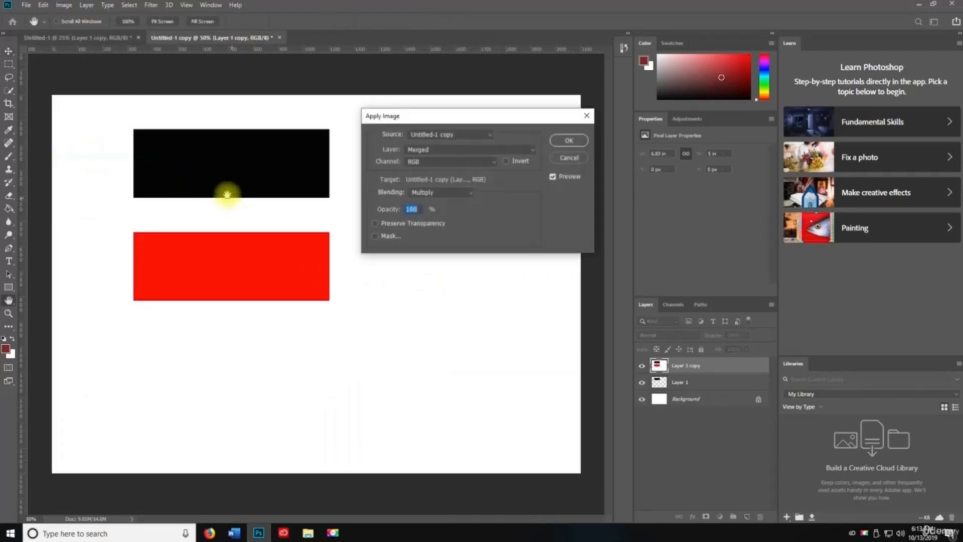
{"action": "left_click", "coordinate": [568, 140]}
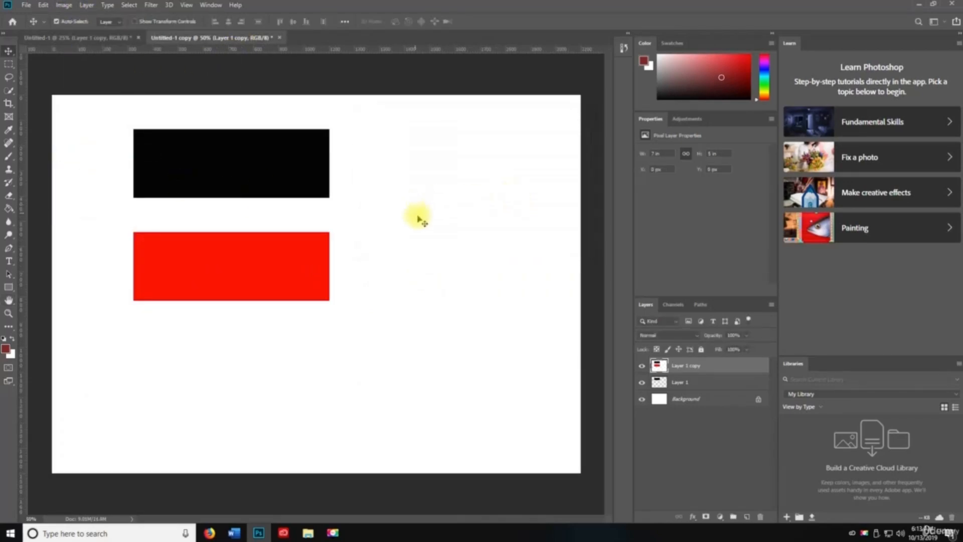
{"action": "left_click", "coordinate": [63, 5]}
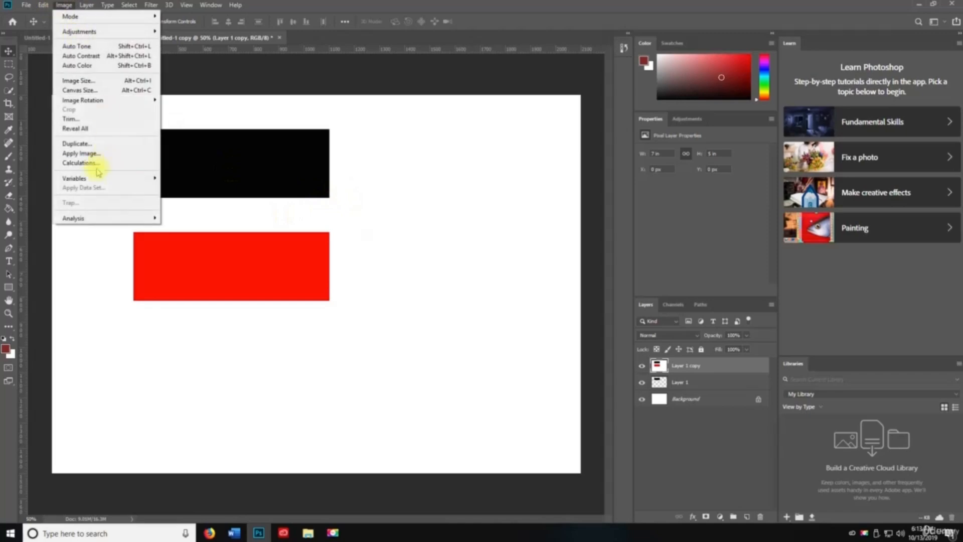
{"action": "left_click", "coordinate": [85, 163]}
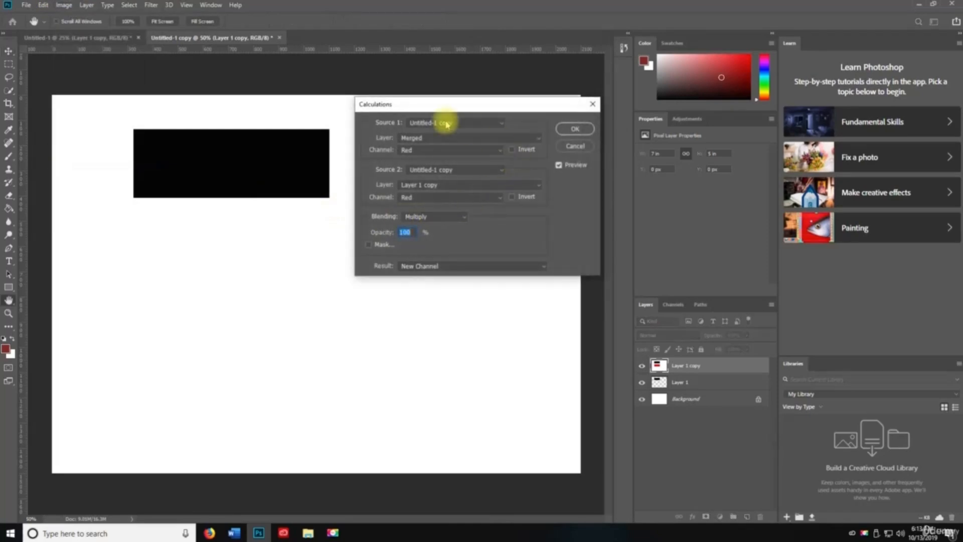
{"action": "left_click", "coordinate": [575, 129]}
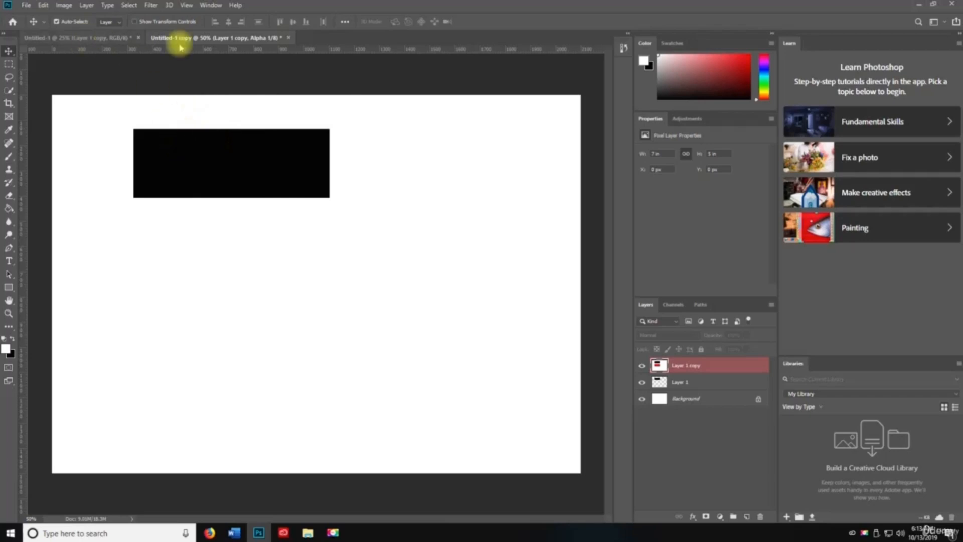
{"action": "left_click", "coordinate": [288, 38]}
{"action": "left_click", "coordinate": [479, 197]}
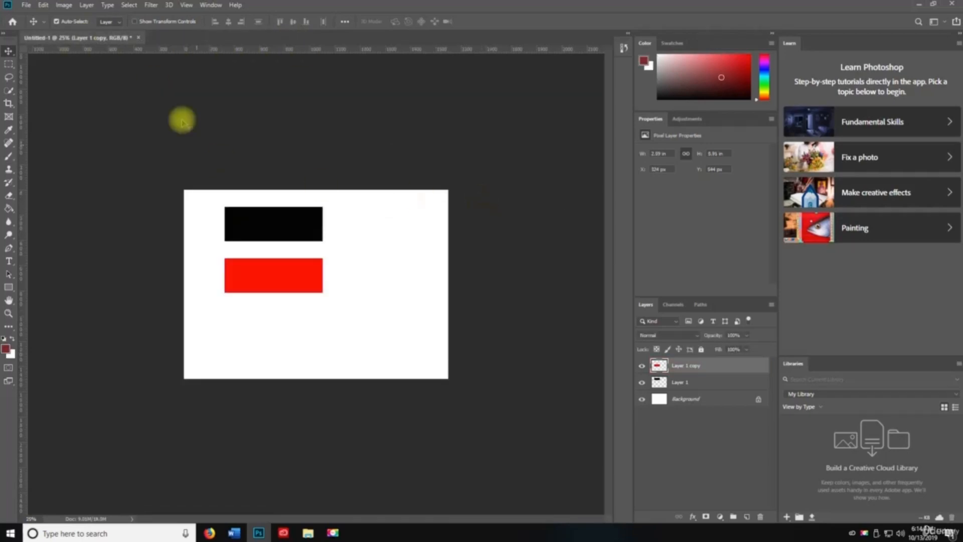
- Select the Ruler Tool via Image > Analysis, toggle rulers off and on, then close the document
{"action": "left_click", "coordinate": [63, 5]}
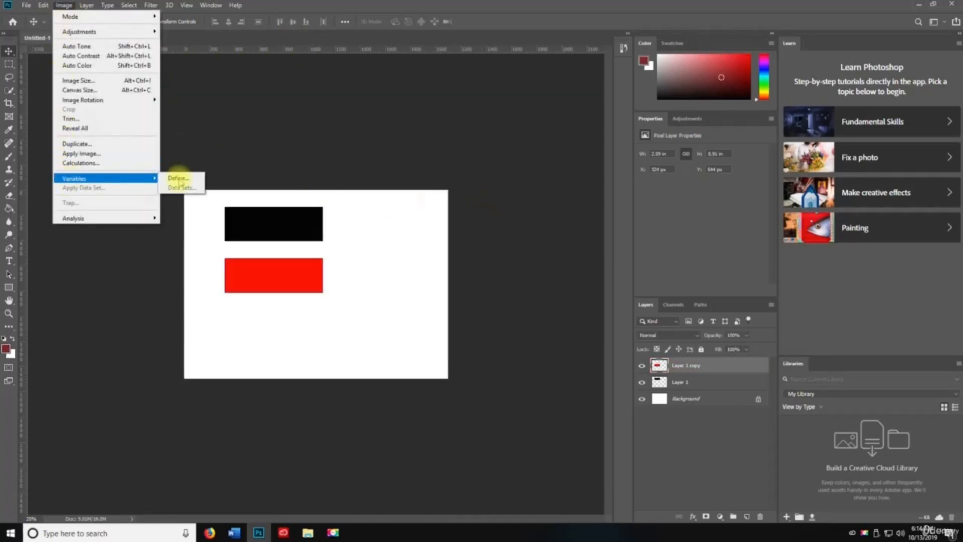
{"action": "mouse_move", "coordinate": [99, 225]}
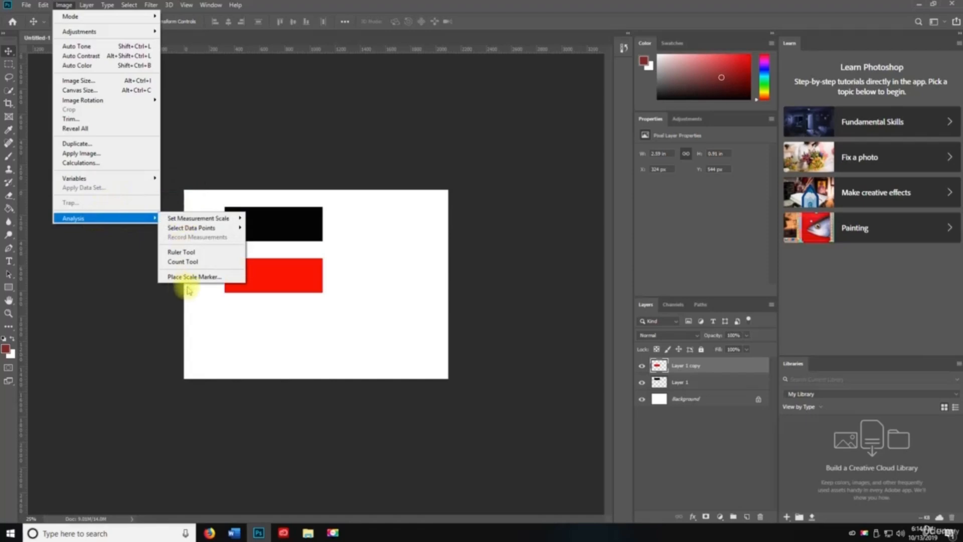
{"action": "left_click", "coordinate": [176, 251]}
{"action": "key", "text": "ctrl+r"}
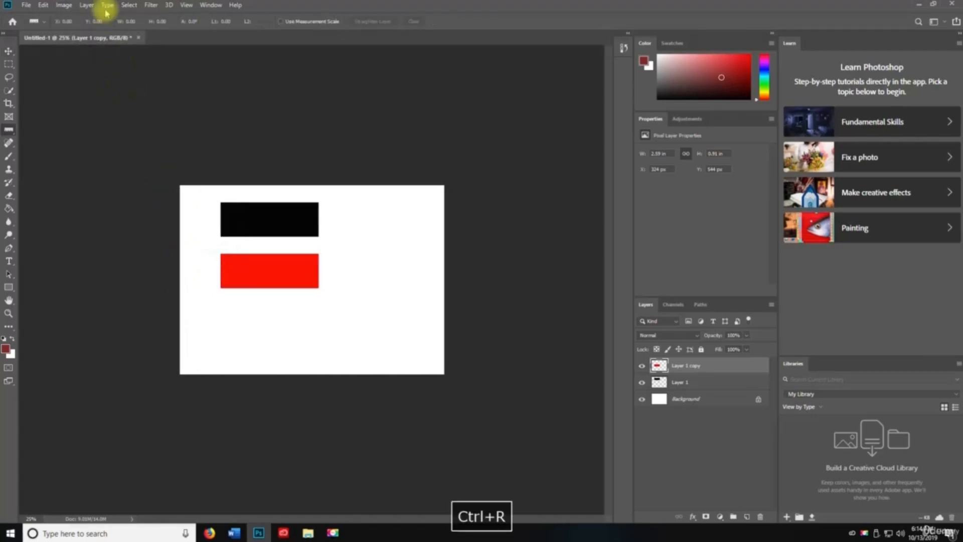
{"action": "left_click", "coordinate": [58, 9]}
{"action": "mouse_move", "coordinate": [101, 215]}
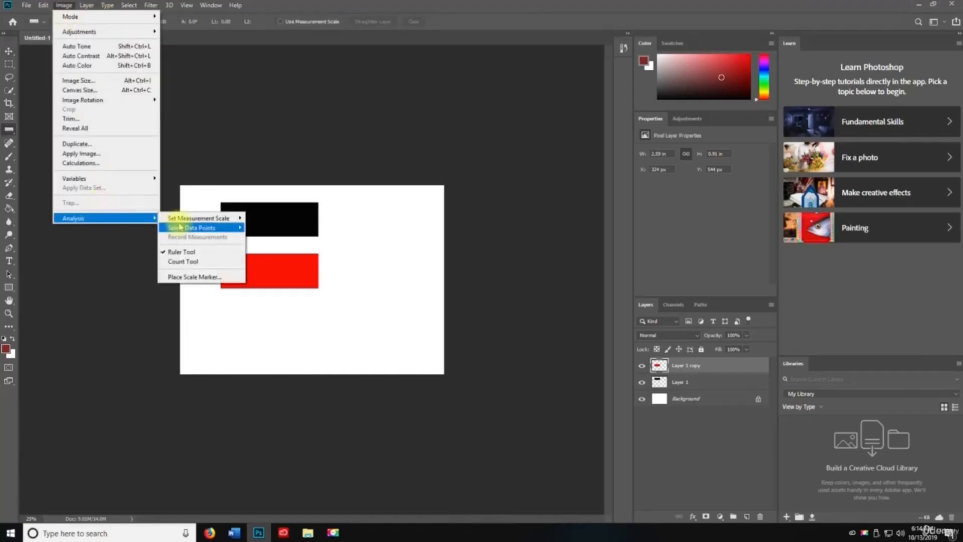
{"action": "left_click", "coordinate": [178, 255]}
{"action": "key", "text": "ctrl+r"}
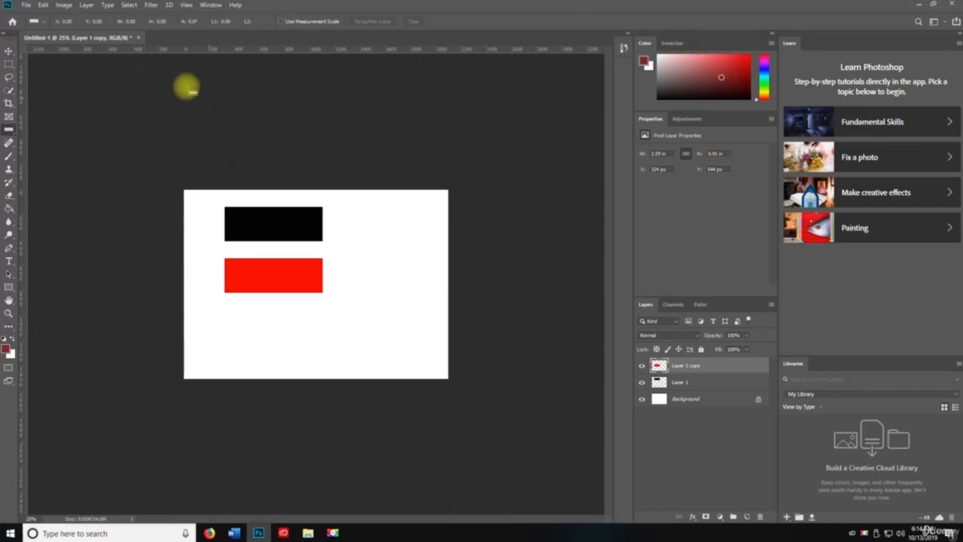
{"action": "left_click", "coordinate": [140, 38]}
- Discard the rectangles document unsaved and create a new Default Photoshop Size white document
{"action": "left_click", "coordinate": [481, 198]}
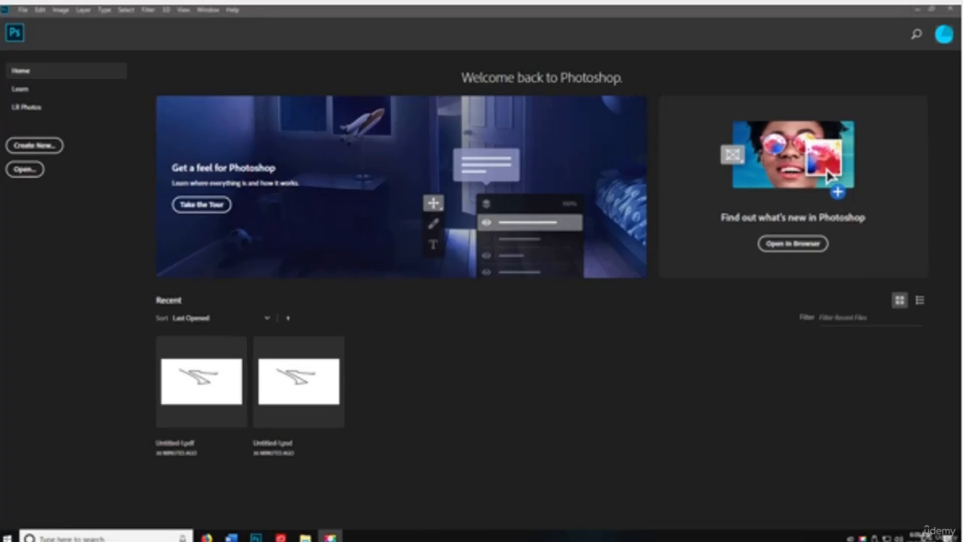
{"action": "key", "text": "space"}
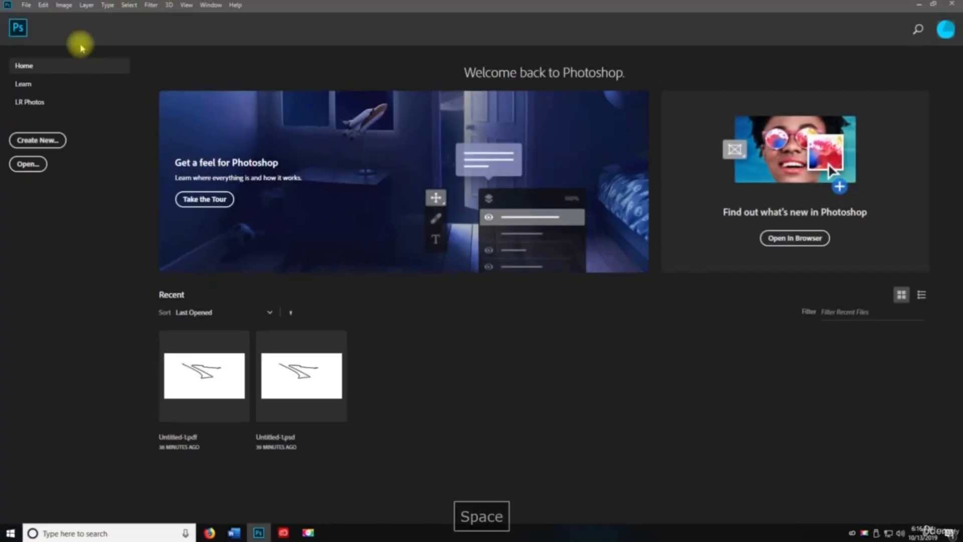
{"action": "left_click", "coordinate": [22, 10]}
{"action": "left_click", "coordinate": [37, 16]}
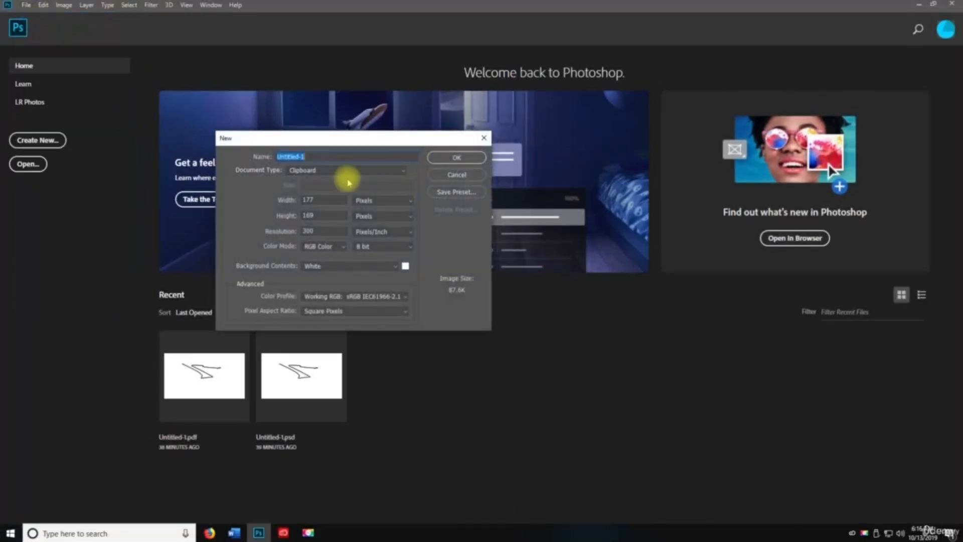
{"action": "left_click", "coordinate": [303, 170]}
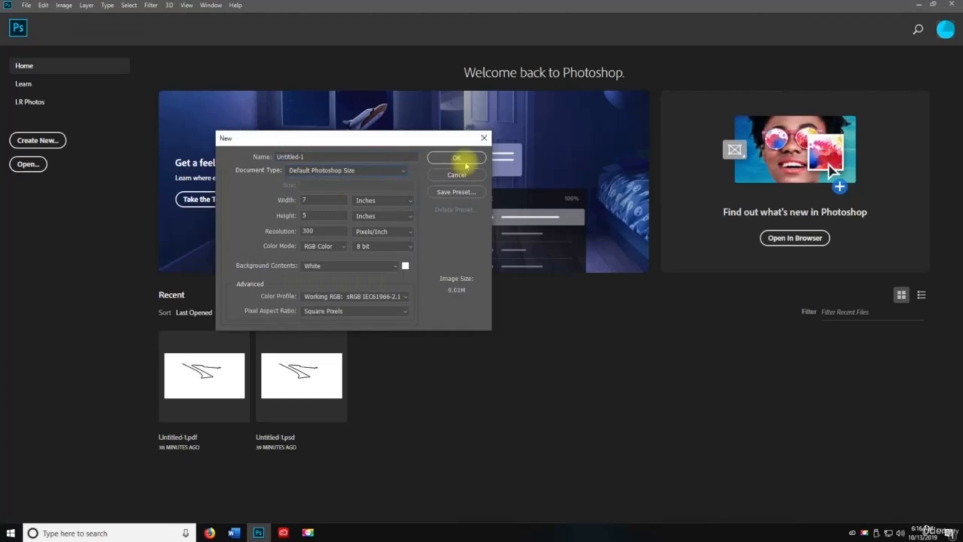
{"action": "left_click", "coordinate": [456, 157]}
{"action": "left_click", "coordinate": [86, 5]}
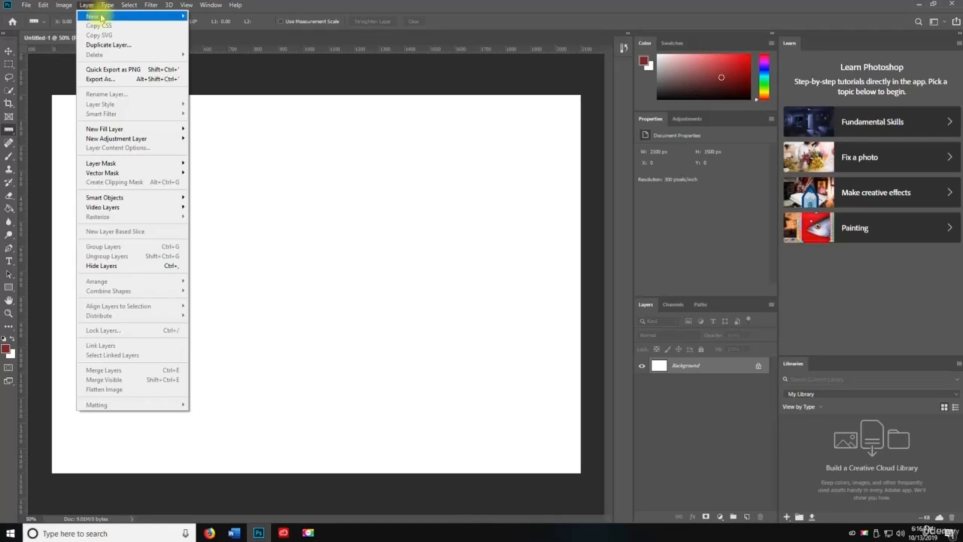
{"action": "mouse_move", "coordinate": [102, 18]}
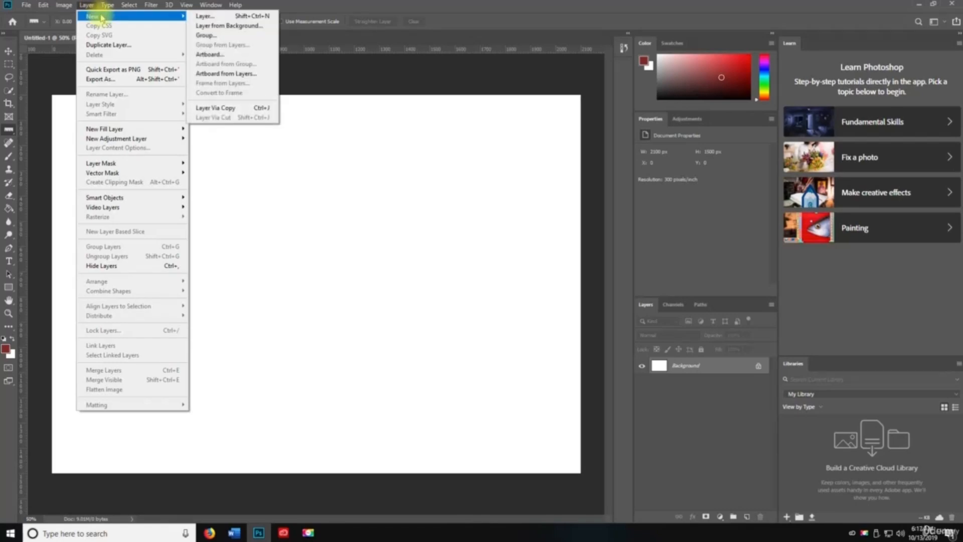
{"action": "left_click", "coordinate": [93, 8]}
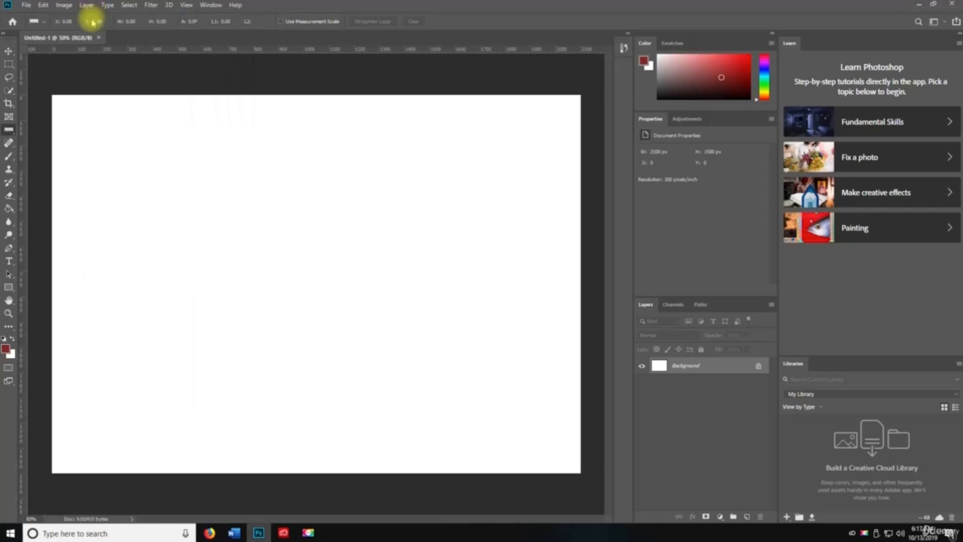
{"action": "key", "text": "ctrl+shift+n"}
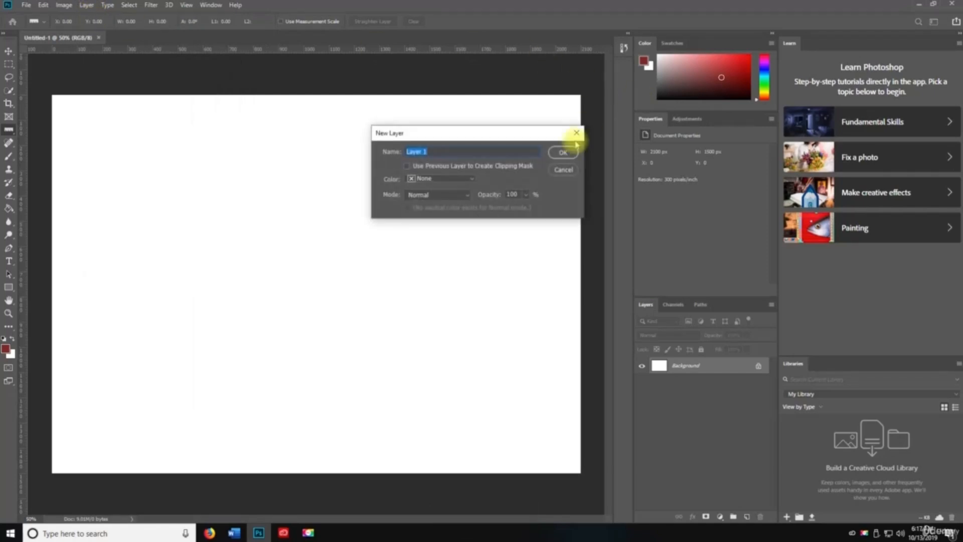
{"action": "left_click", "coordinate": [570, 170]}
{"action": "left_click", "coordinate": [87, 5]}
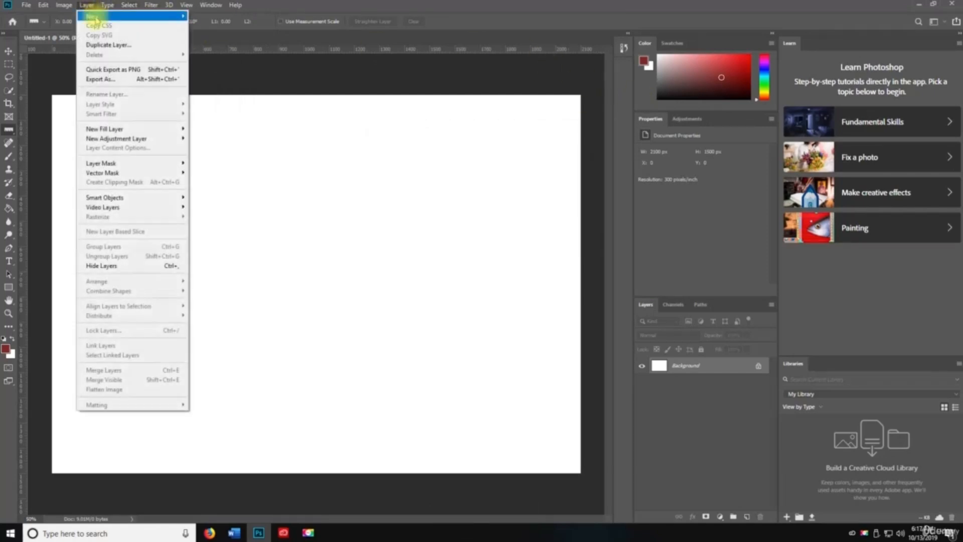
{"action": "mouse_move", "coordinate": [100, 16]}
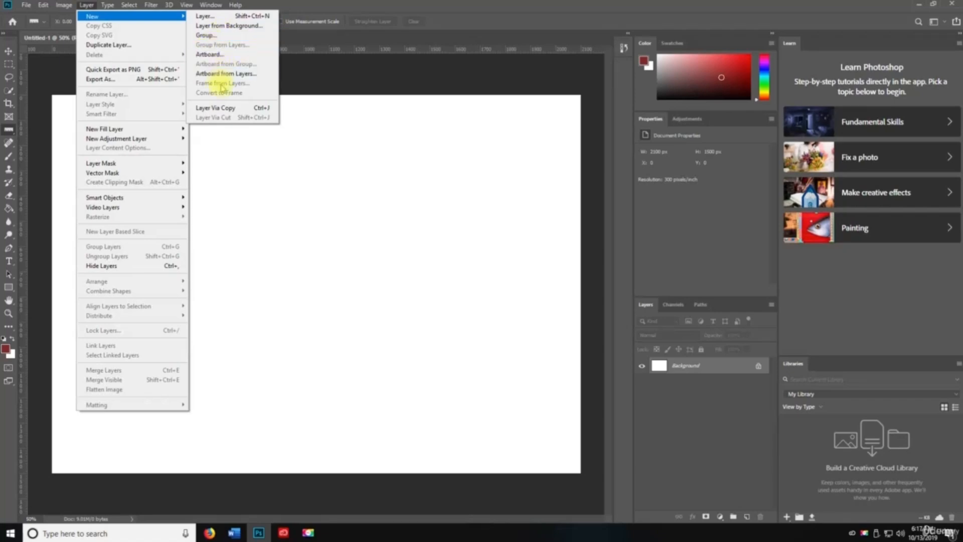
{"action": "left_click", "coordinate": [122, 50]}
{"action": "left_click", "coordinate": [563, 145]}
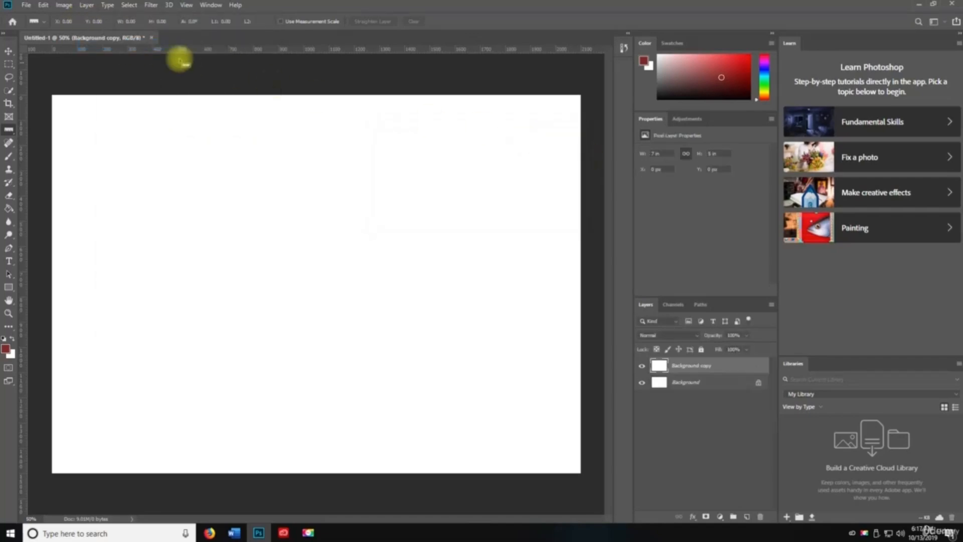
{"action": "left_click", "coordinate": [87, 5]}
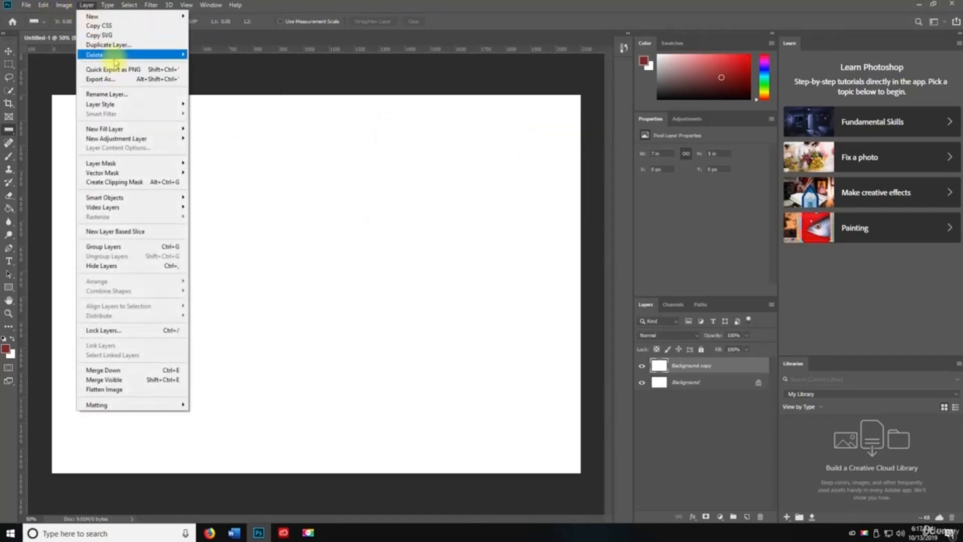
{"action": "mouse_move", "coordinate": [105, 55]}
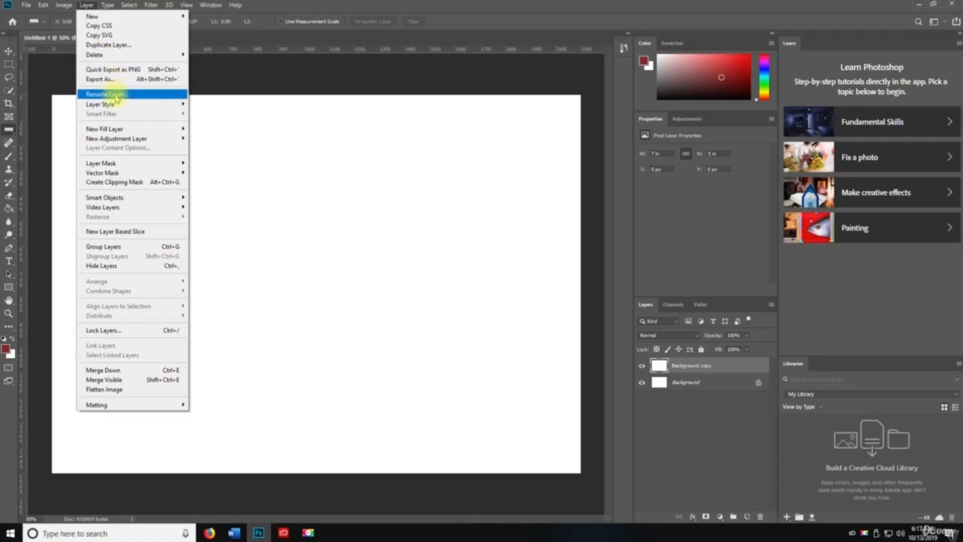
{"action": "mouse_move", "coordinate": [112, 106]}
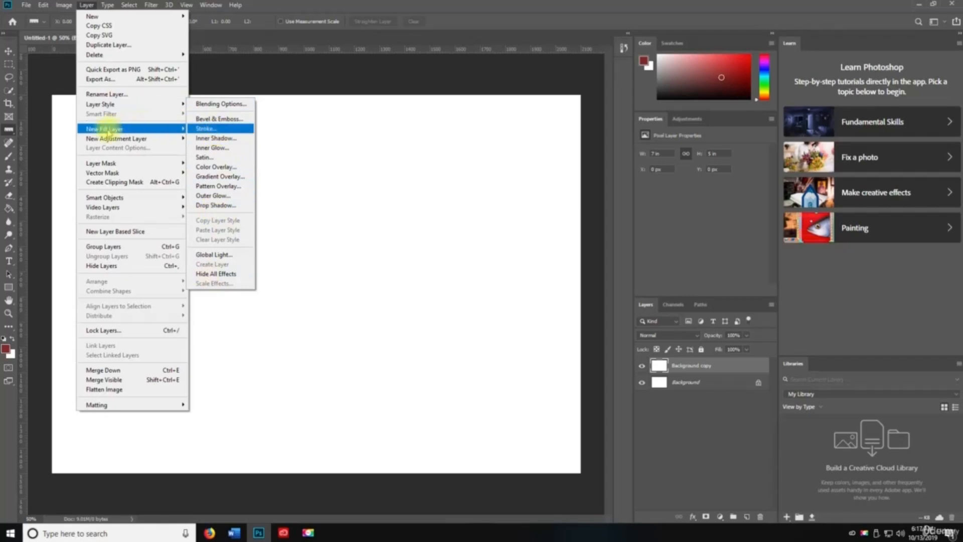
{"action": "mouse_move", "coordinate": [104, 131]}
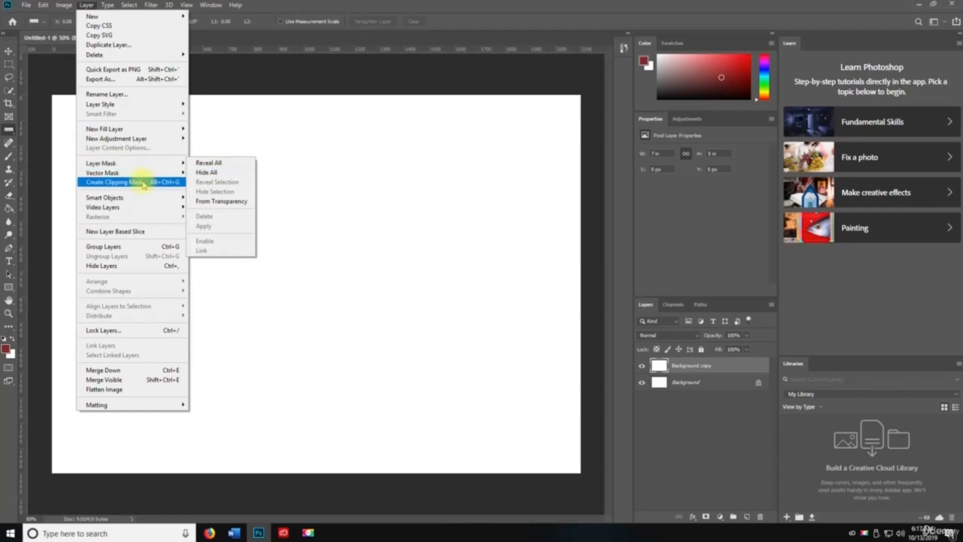
{"action": "mouse_move", "coordinate": [138, 177]}
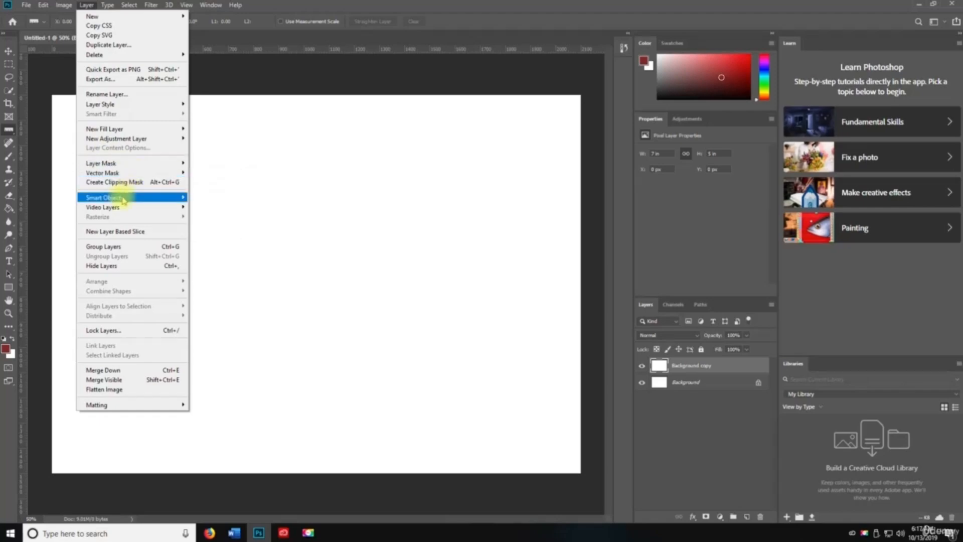
{"action": "mouse_move", "coordinate": [121, 213]}
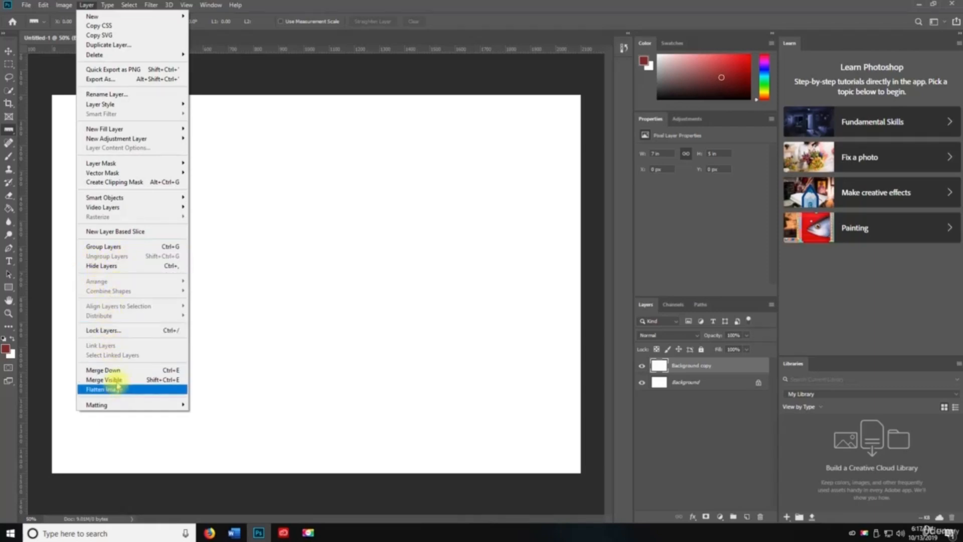
{"action": "mouse_move", "coordinate": [108, 404]}
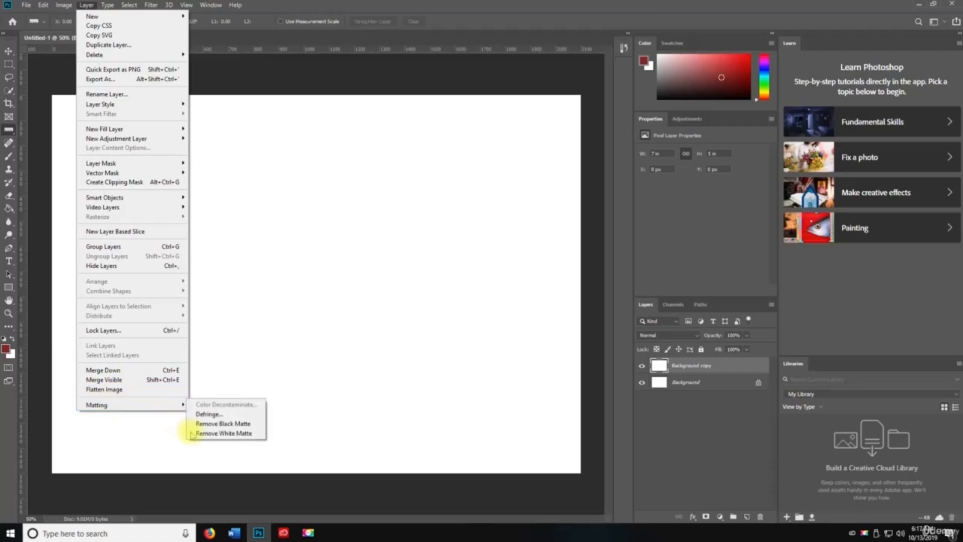
{"action": "left_click", "coordinate": [345, 282]}
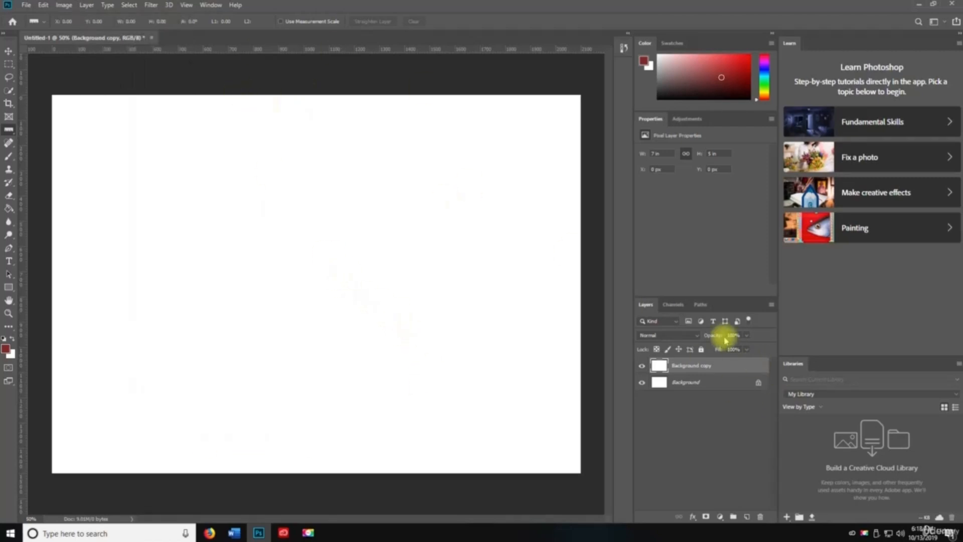
- Browse the Layers panel menu and the Layer commands without running any
{"action": "left_click", "coordinate": [770, 304]}
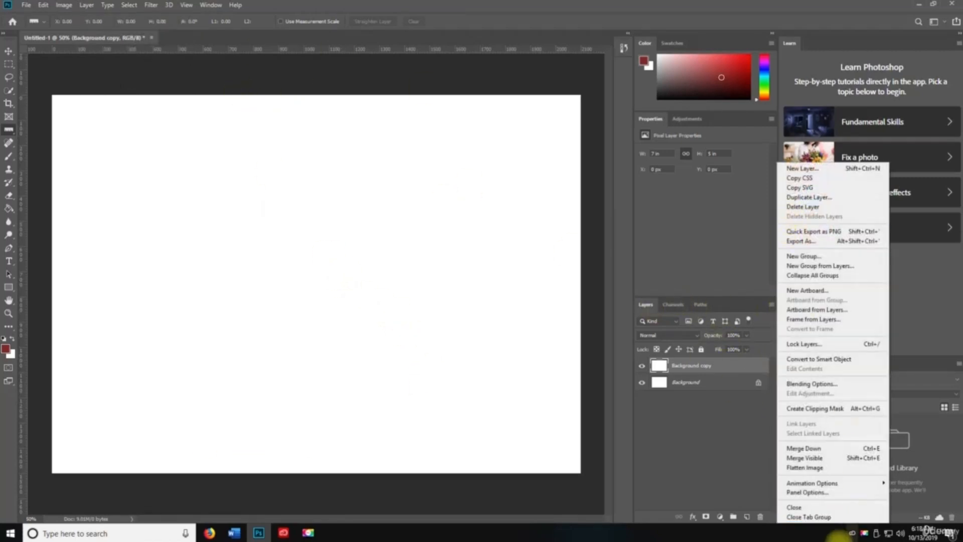
{"action": "left_click", "coordinate": [83, 5]}
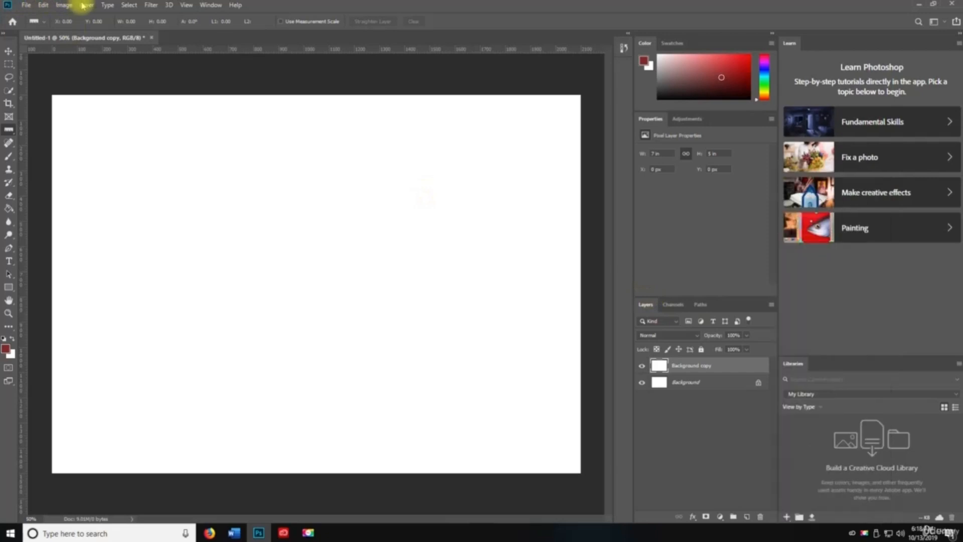
{"action": "left_click", "coordinate": [83, 5]}
{"action": "left_click", "coordinate": [92, 4]}
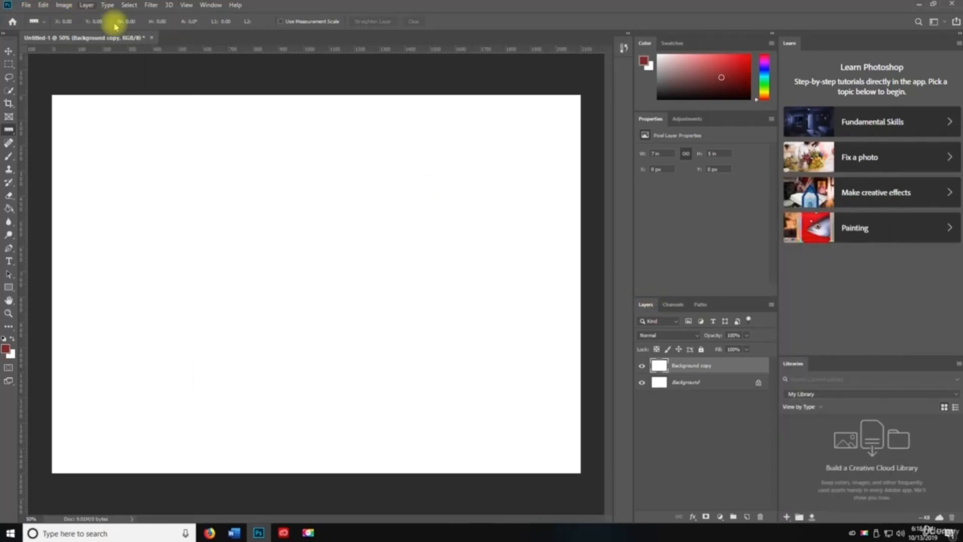
{"action": "left_click", "coordinate": [771, 305]}
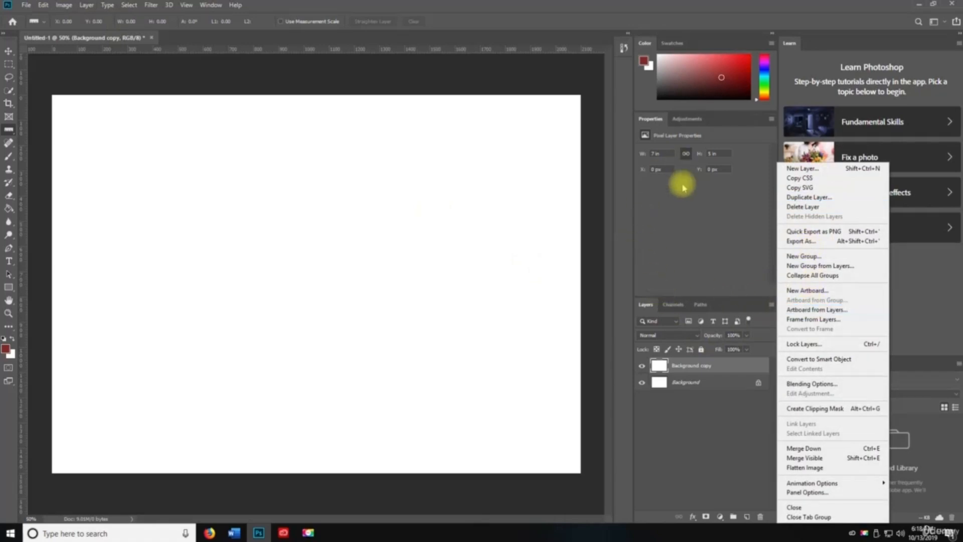
{"action": "left_click", "coordinate": [715, 278]}
- Float the Layers panel, hide all panels, then bring Layers back as a floating panel
{"action": "left_click_drag", "start_coordinate": [654, 310], "coordinate": [180, 153]}
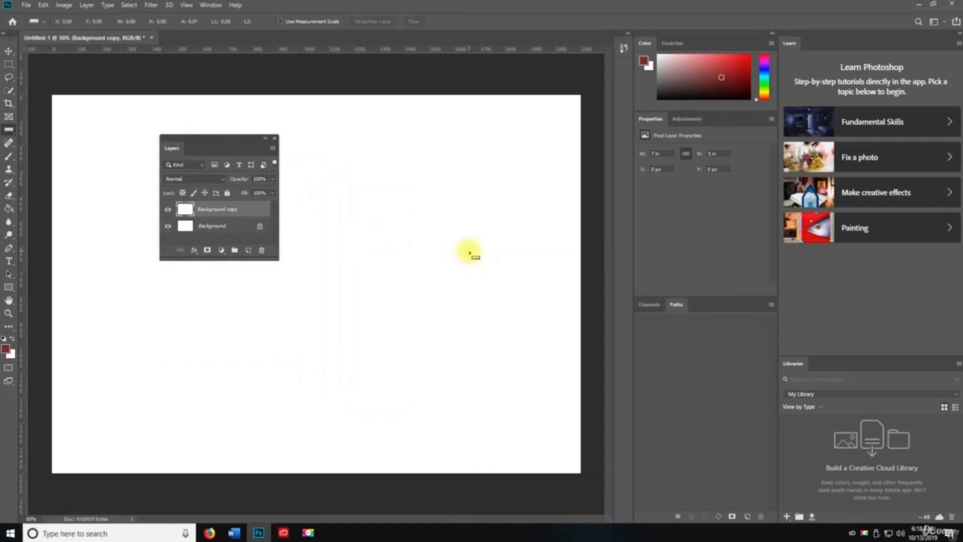
{"action": "key", "text": "Tab"}
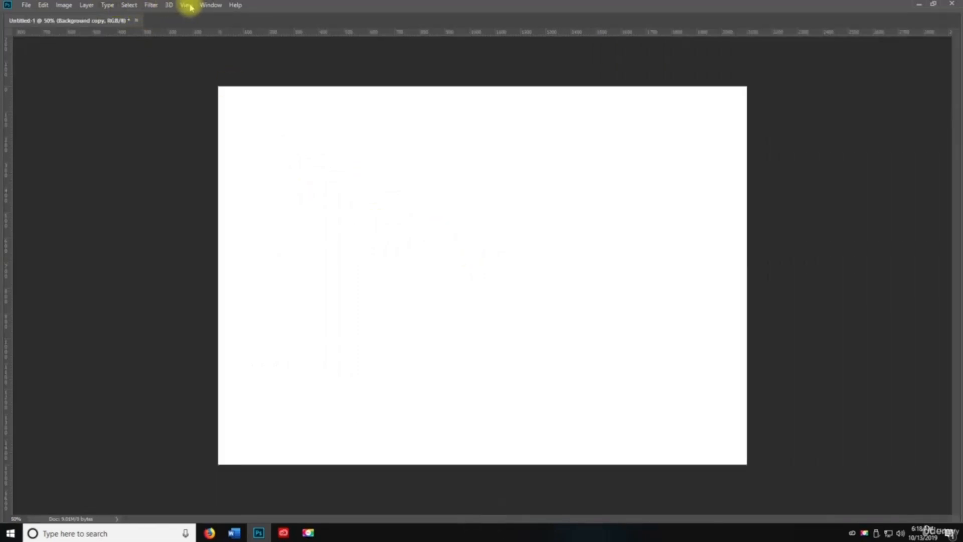
{"action": "left_click", "coordinate": [210, 5]}
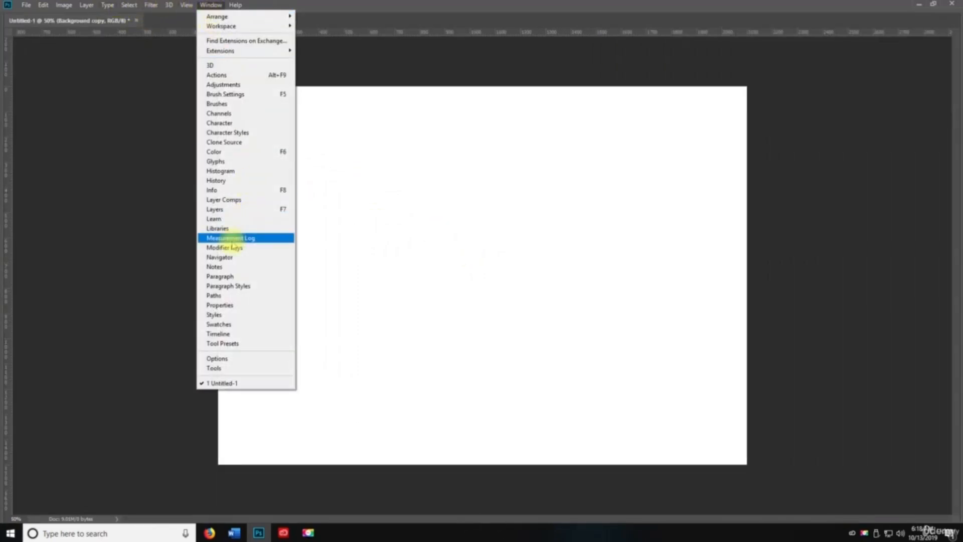
{"action": "left_click", "coordinate": [215, 208]}
{"action": "left_click_drag", "start_coordinate": [241, 139], "coordinate": [881, 82]}
{"action": "key", "text": "space"}
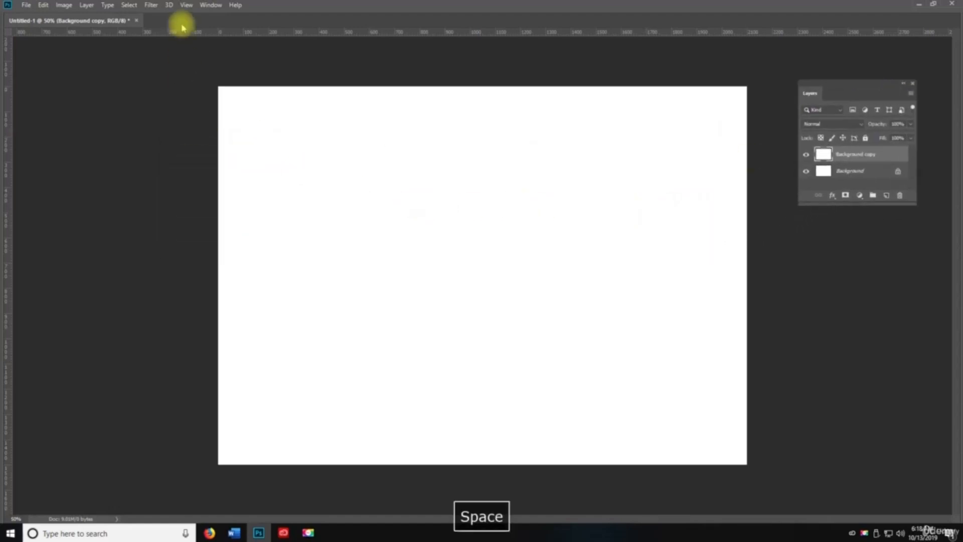
- Restore the Tools panel and reposition the floating Layers panel, making it taller
{"action": "left_click", "coordinate": [211, 5]}
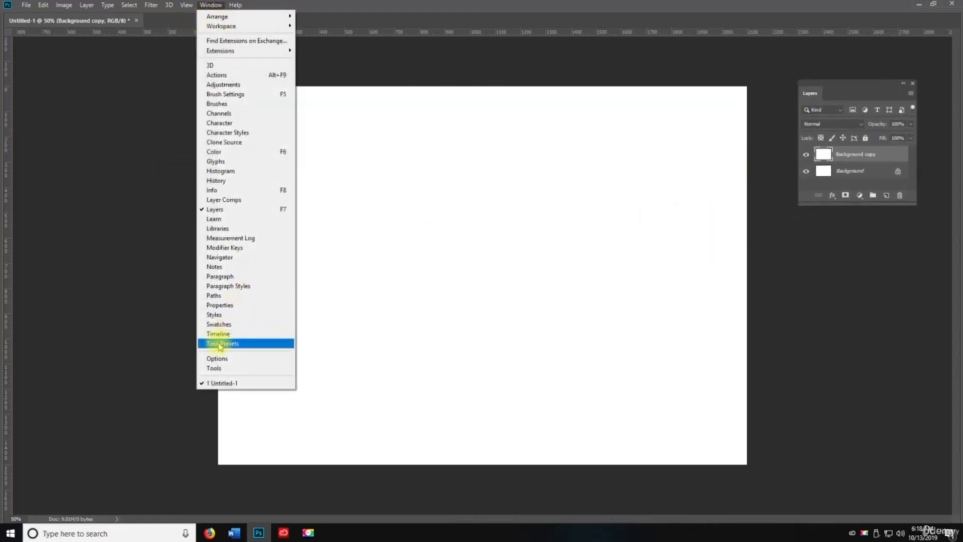
{"action": "left_click", "coordinate": [215, 368]}
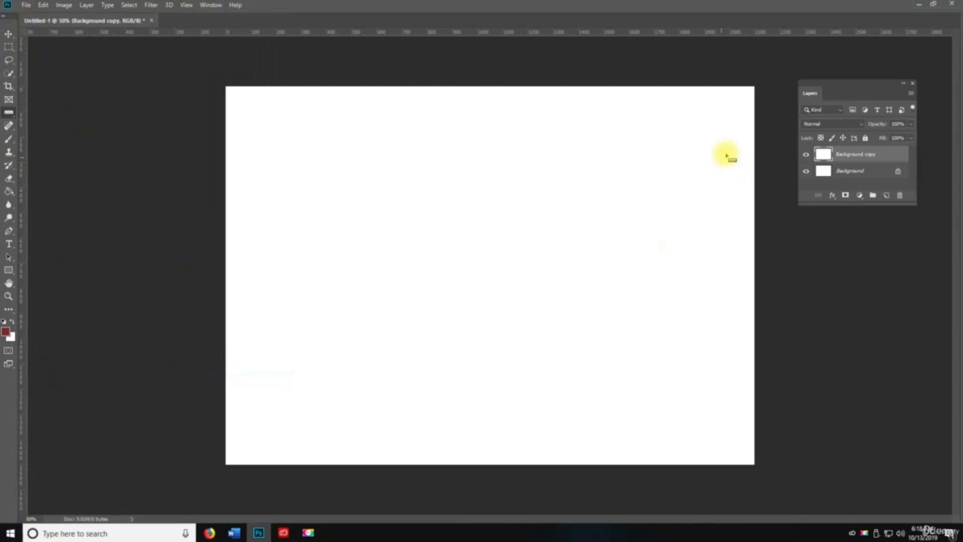
{"action": "key", "text": "space"}
{"action": "left_click_drag", "start_coordinate": [835, 80], "coordinate": [797, 42]}
{"action": "left_click_drag", "start_coordinate": [823, 168], "coordinate": [870, 451]}
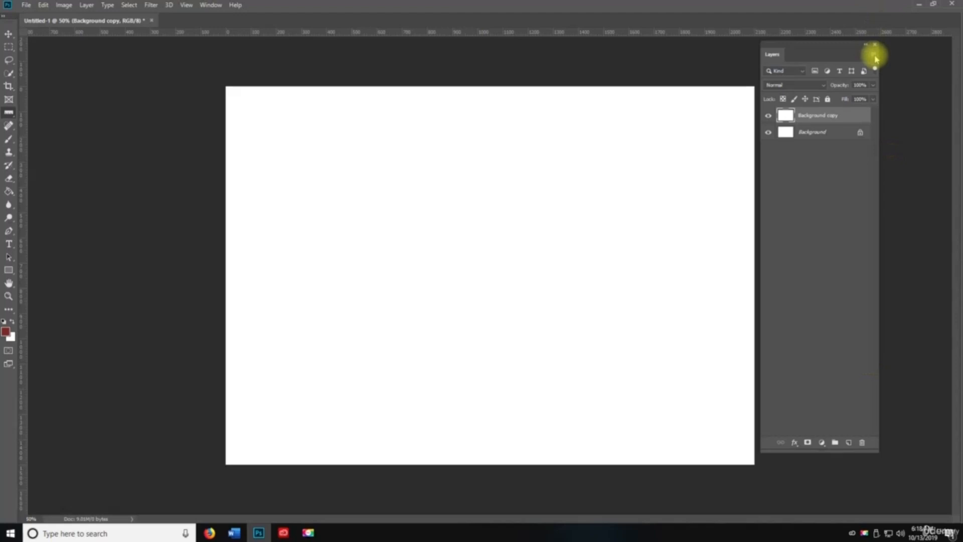
- Add Layer 1 from the panel menu's New Layer and Layer 2 with the New Layer button
{"action": "left_click", "coordinate": [875, 59]}
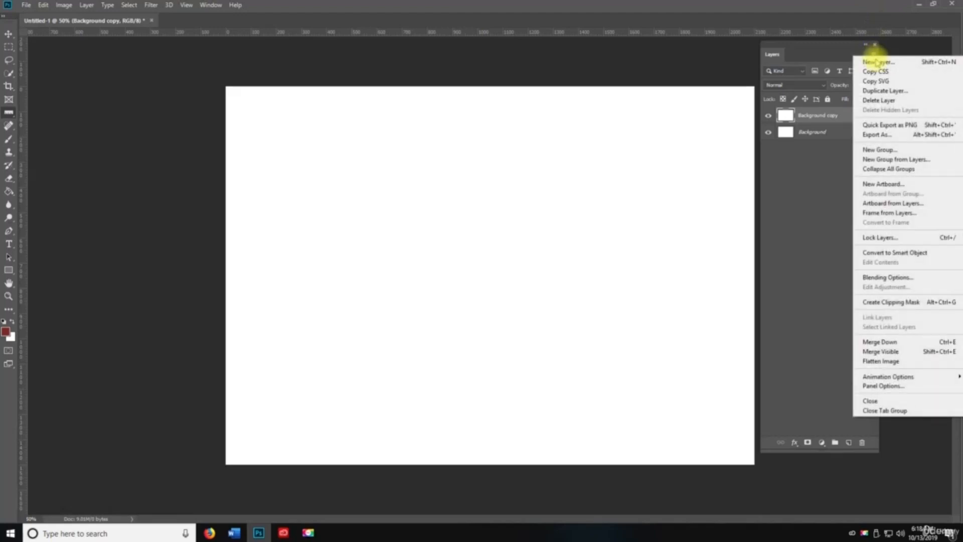
{"action": "left_click", "coordinate": [877, 61]}
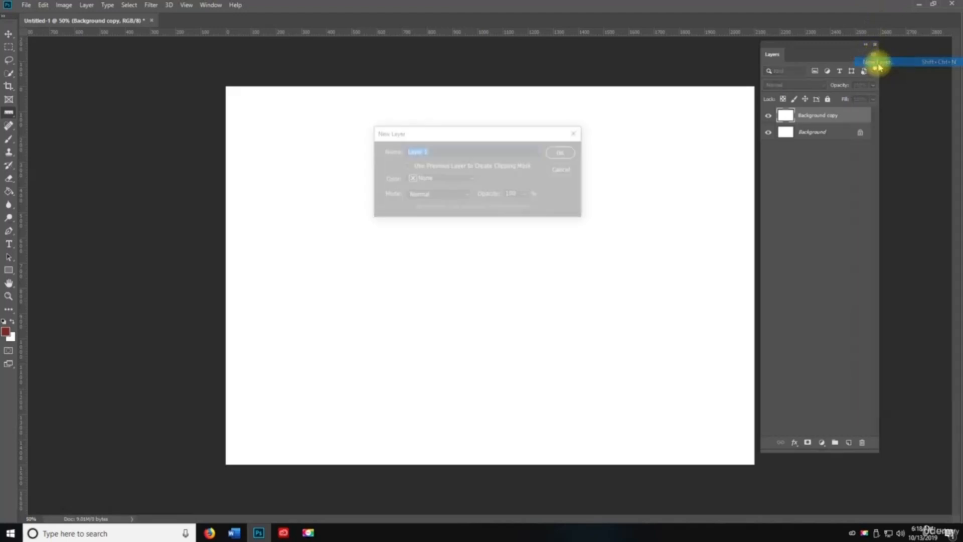
{"action": "left_click", "coordinate": [554, 158]}
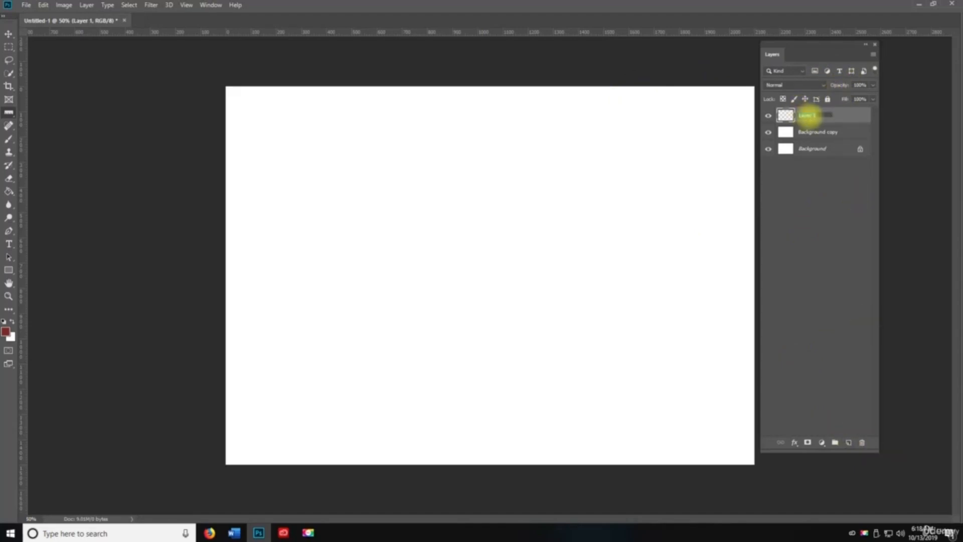
{"action": "left_click", "coordinate": [848, 442]}
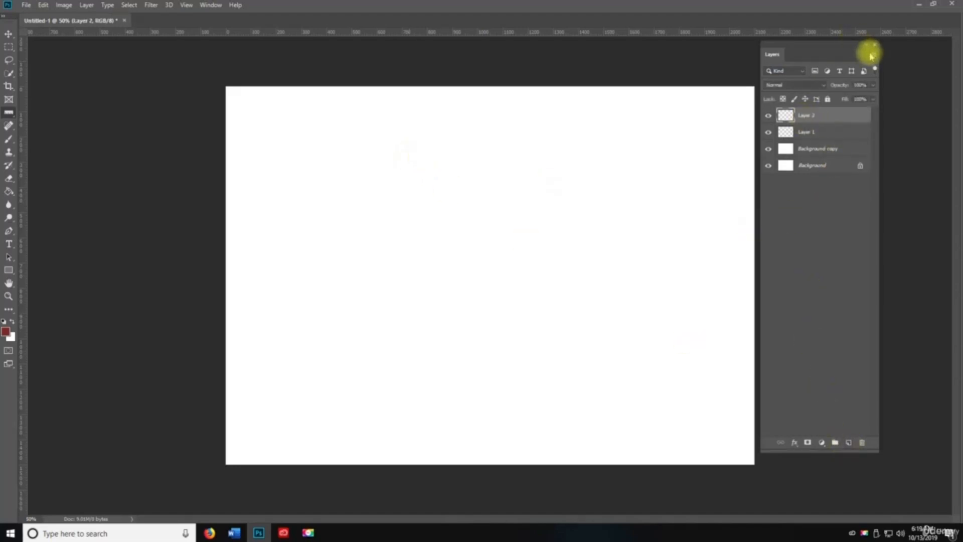
- Add Layer 45 with Ctrl+Shift+N, then open and dismiss Layer 2's context menu
{"action": "key", "text": "ctrl+shift+n"}
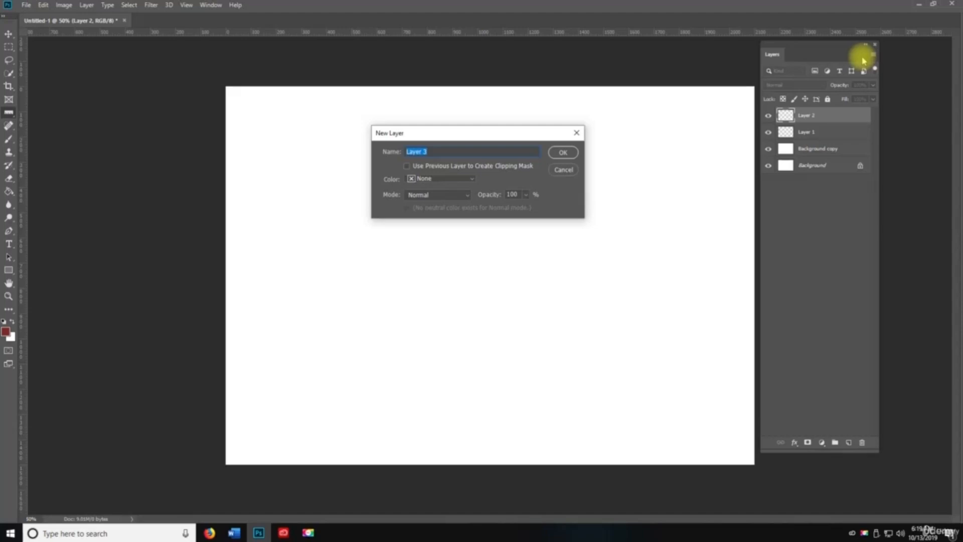
{"action": "type", "text": "Layer 45"}
{"action": "key", "text": "Return"}
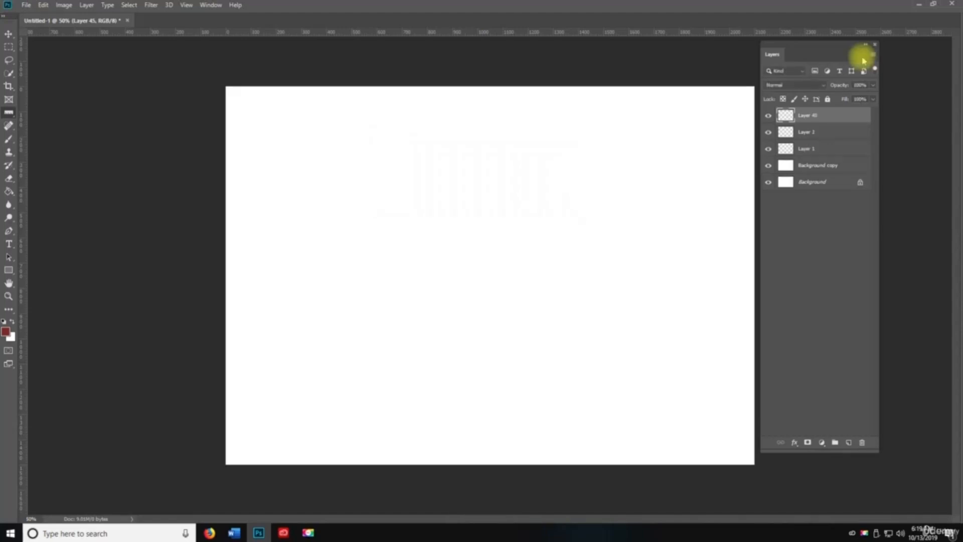
{"action": "left_click", "coordinate": [807, 136]}
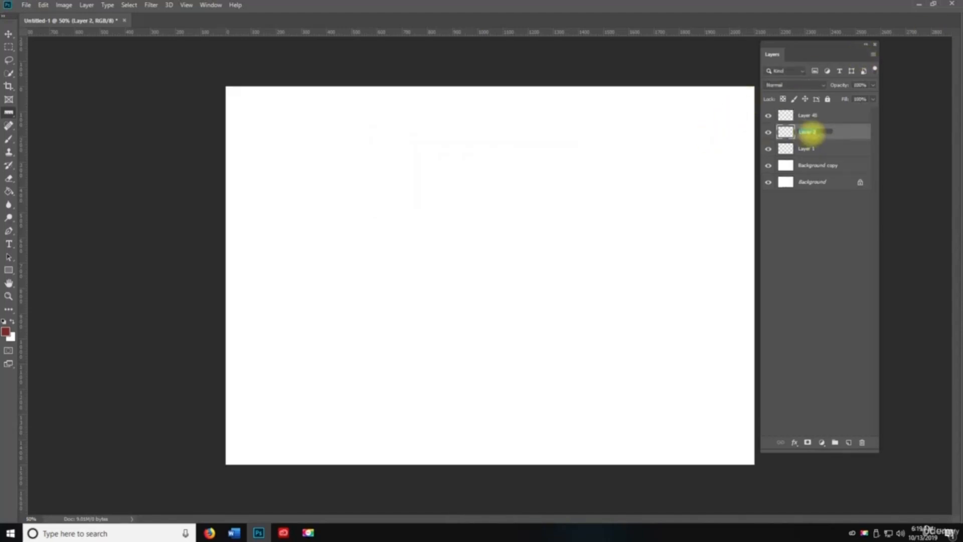
{"action": "right_click", "coordinate": [815, 133]}
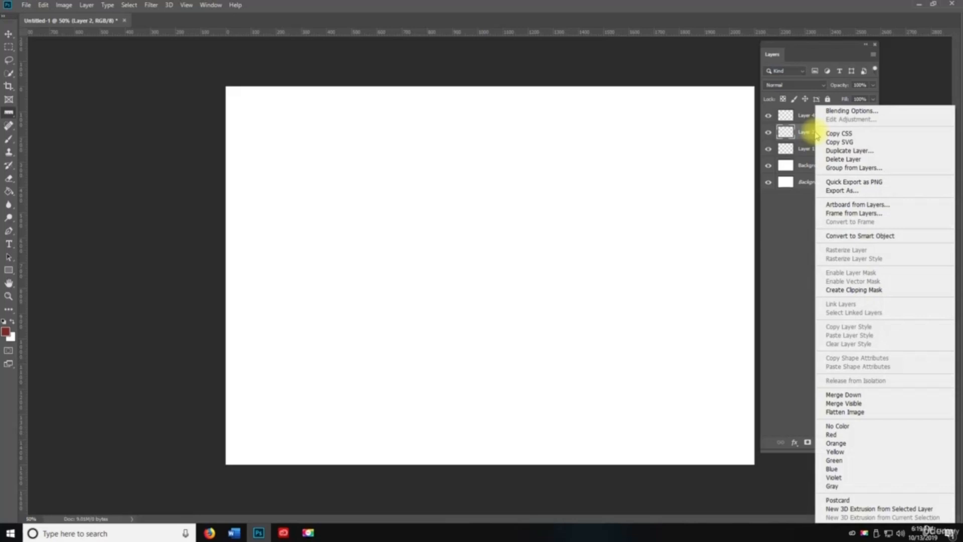
{"action": "left_click", "coordinate": [777, 332]}
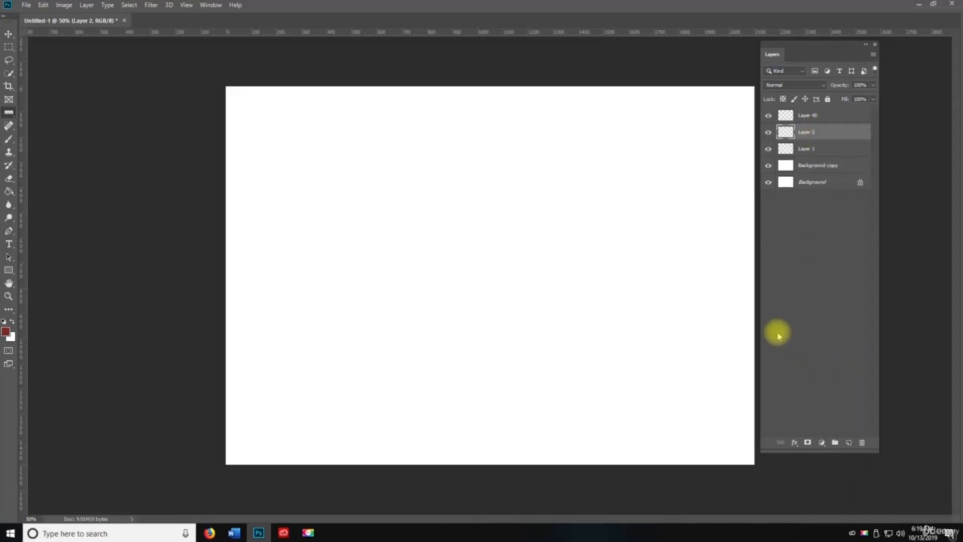
- Widen the Layers panel and delete Layer 2
{"action": "left_click_drag", "start_coordinate": [879, 106], "coordinate": [946, 101]}
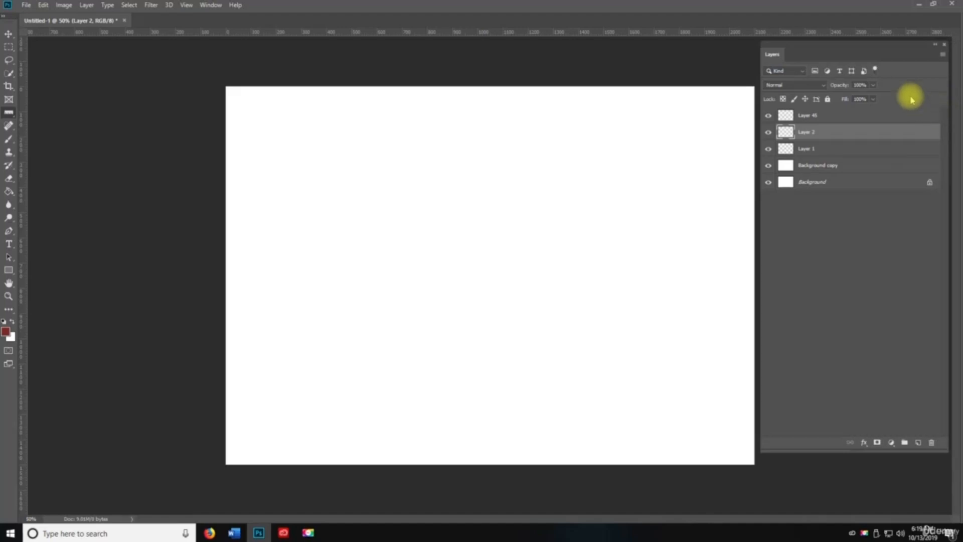
{"action": "left_click", "coordinate": [941, 56]}
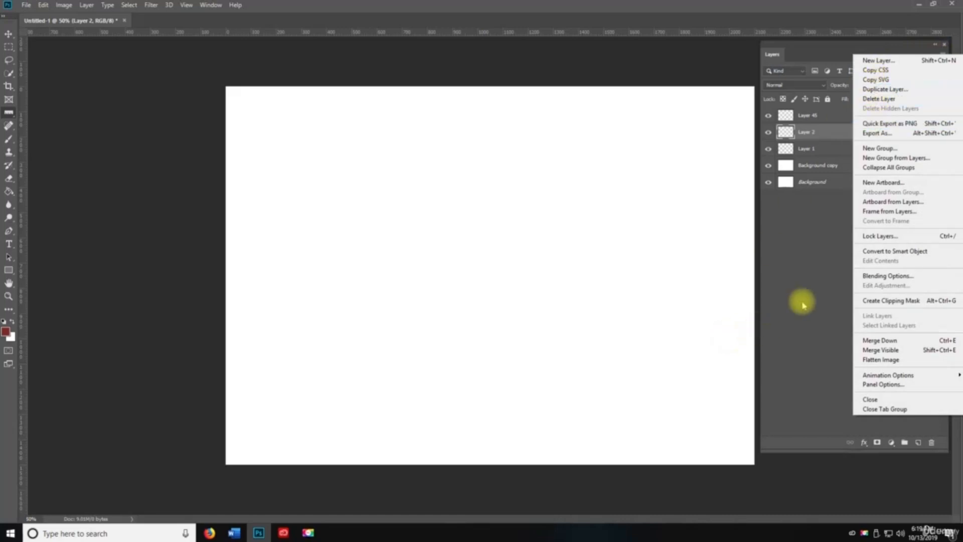
{"action": "left_click", "coordinate": [812, 257]}
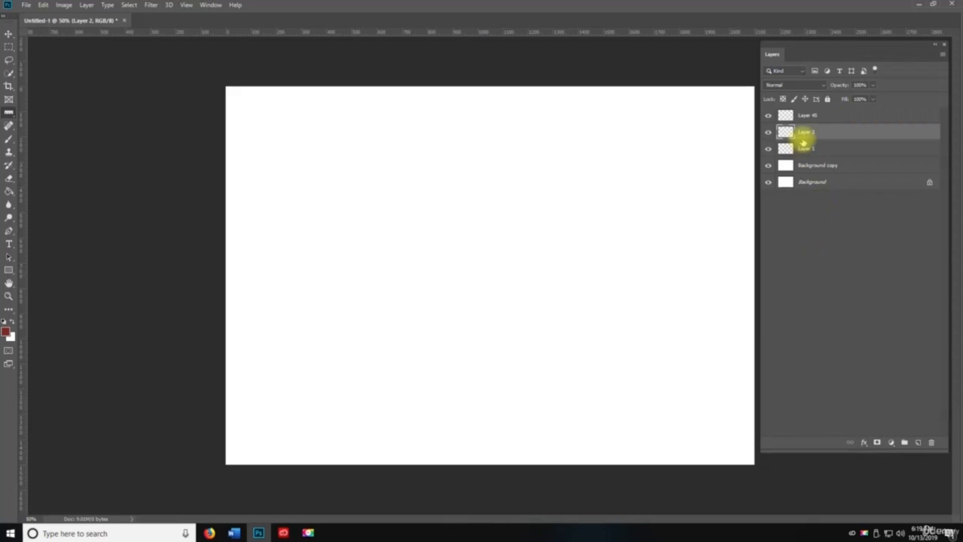
{"action": "key", "text": "Delete"}
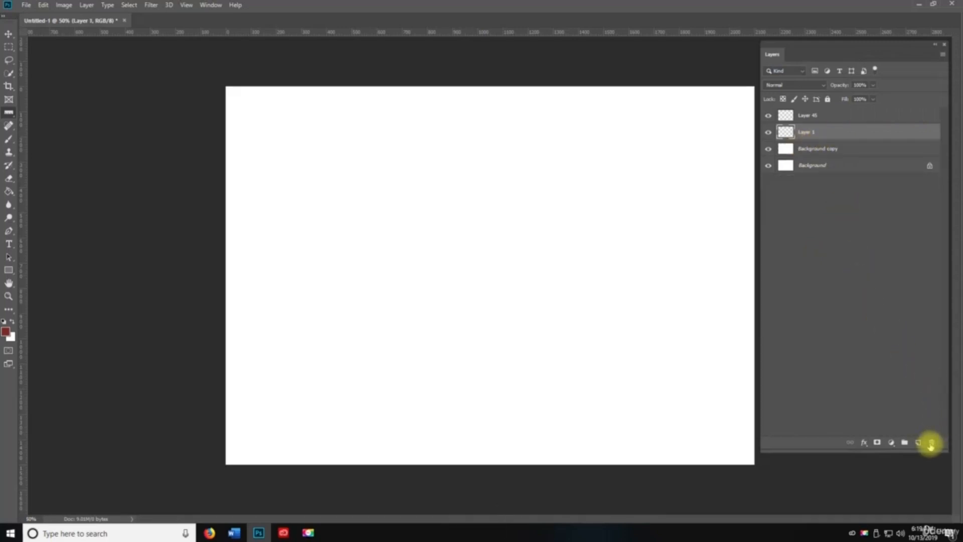
{"action": "left_click", "coordinate": [942, 54]}
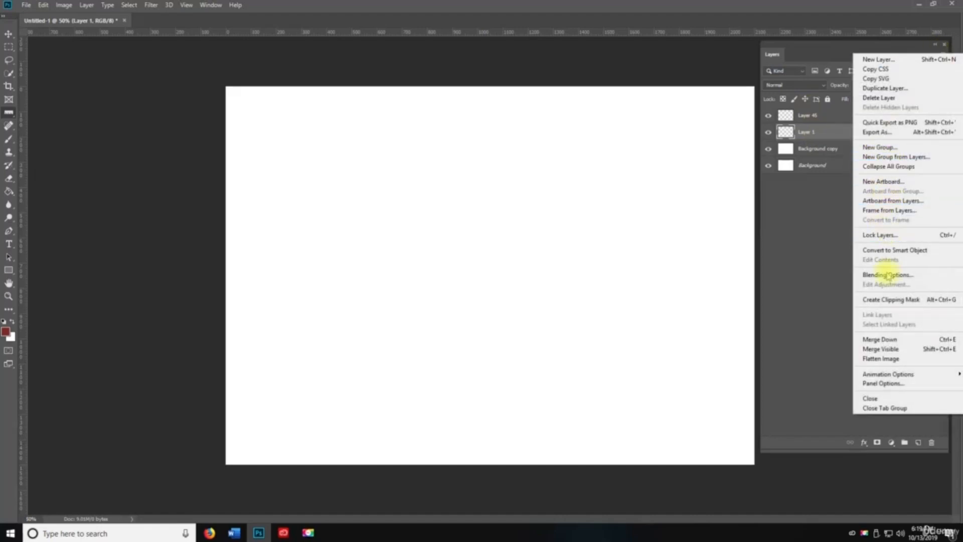
{"action": "left_click", "coordinate": [812, 216]}
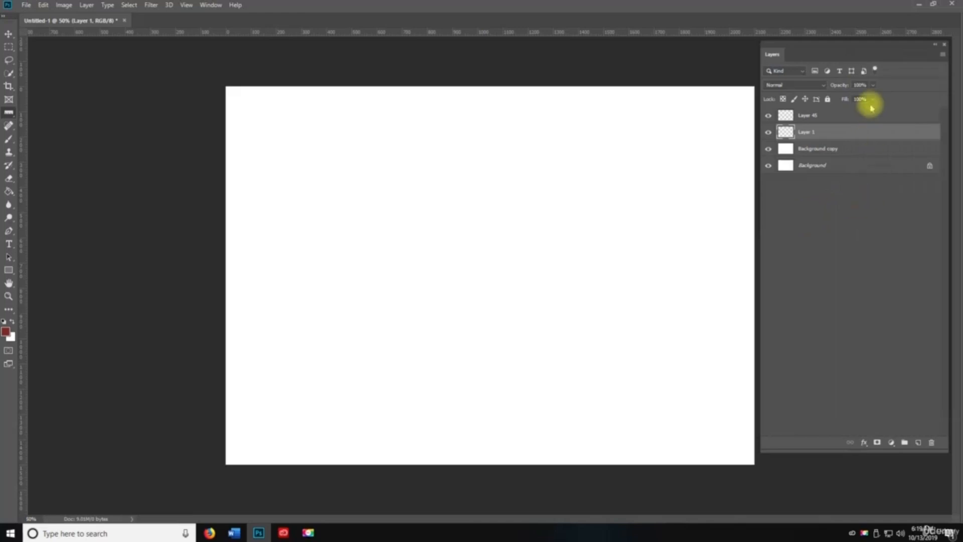
- Merge Layer 1 down into Background copy, then undo the merge
{"action": "right_click", "coordinate": [843, 129]}
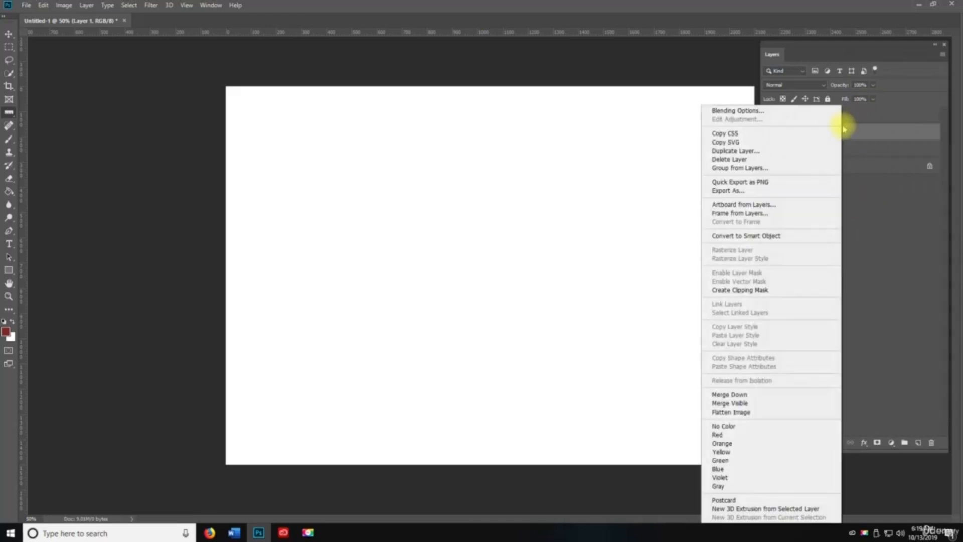
{"action": "left_click", "coordinate": [875, 131]}
{"action": "right_click", "coordinate": [802, 132]}
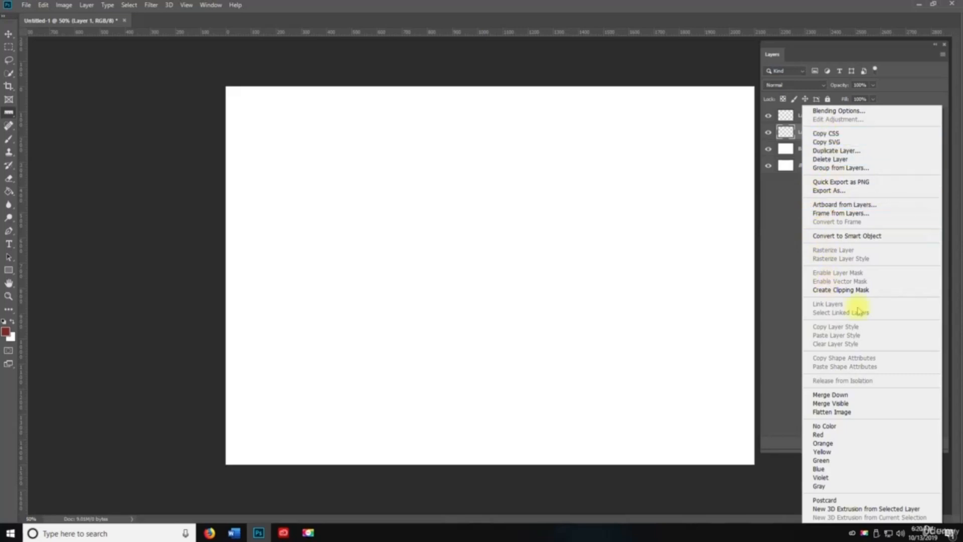
{"action": "left_click", "coordinate": [836, 395]}
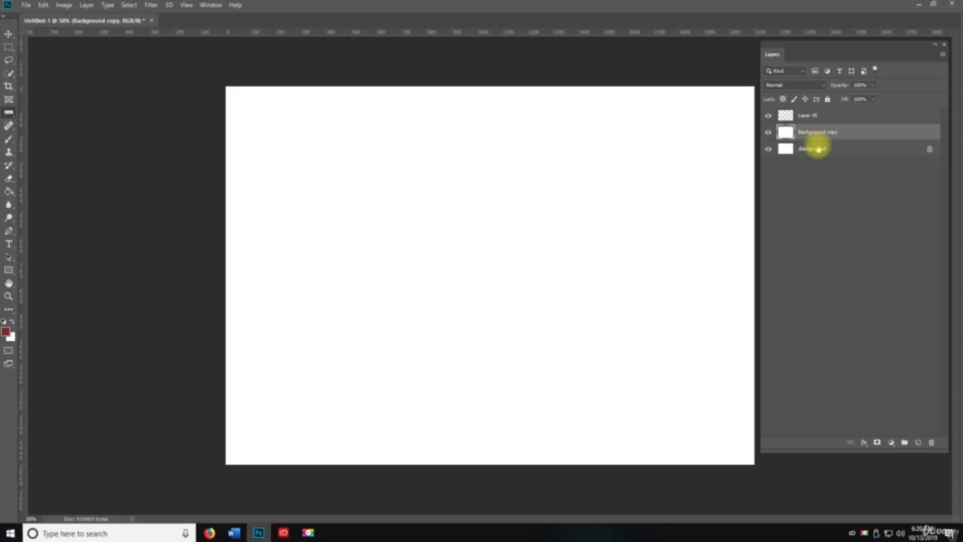
{"action": "key", "text": "ctrl+z"}
- Unlock Background into Layer 0, merge all four layers, then undo to keep them separate
{"action": "left_click", "coordinate": [817, 114]}
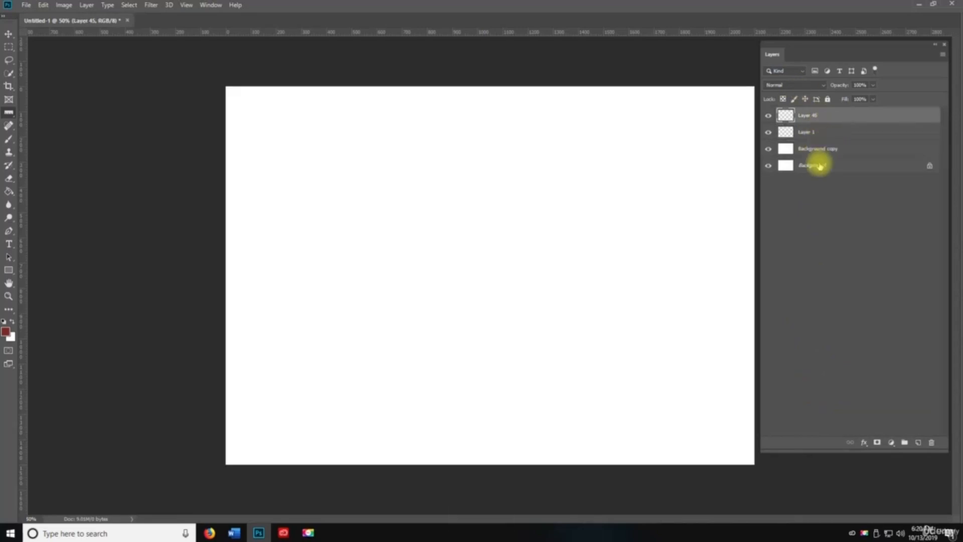
{"action": "left_click", "coordinate": [816, 165], "text": "shift"}
{"action": "left_click", "coordinate": [922, 169]}
{"action": "left_click", "coordinate": [785, 116]}
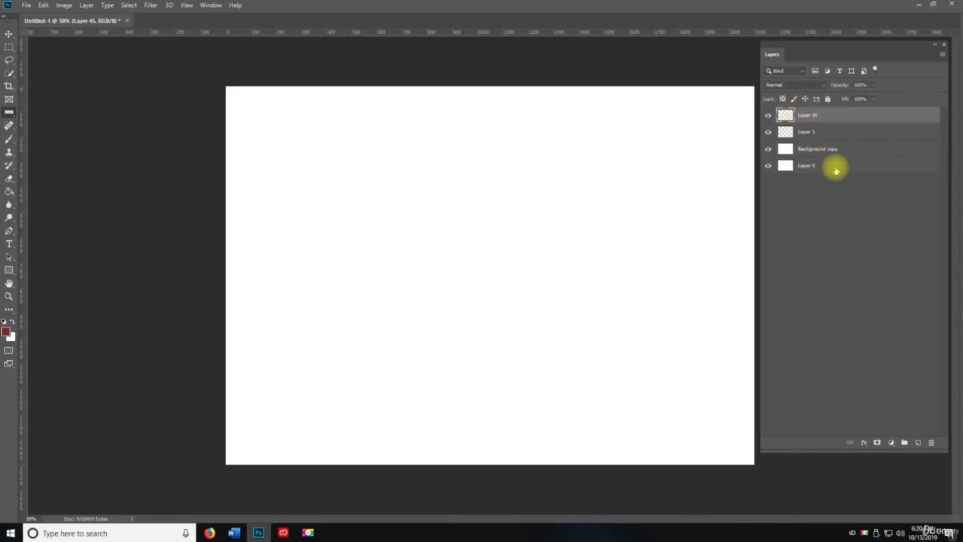
{"action": "left_click", "coordinate": [832, 168], "text": "shift"}
{"action": "right_click", "coordinate": [805, 118]}
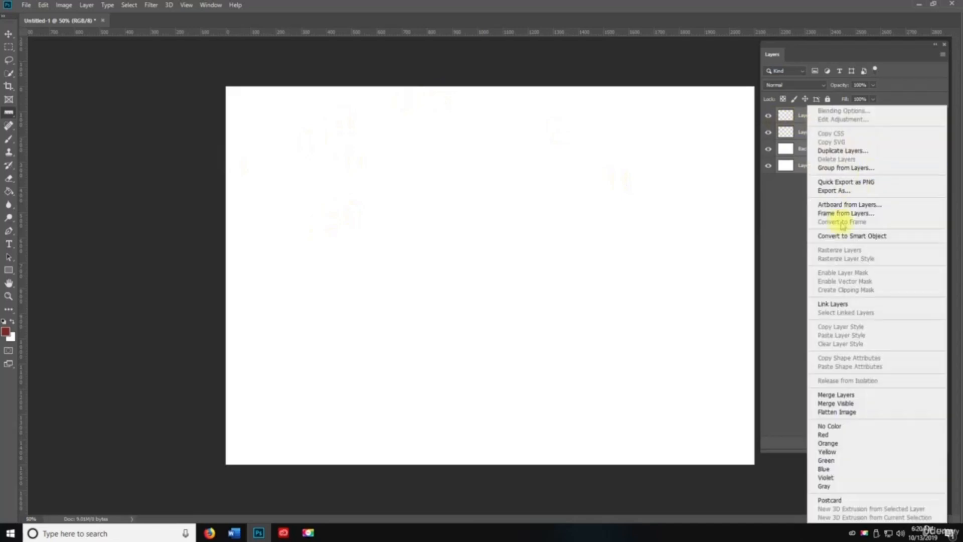
{"action": "left_click", "coordinate": [828, 396]}
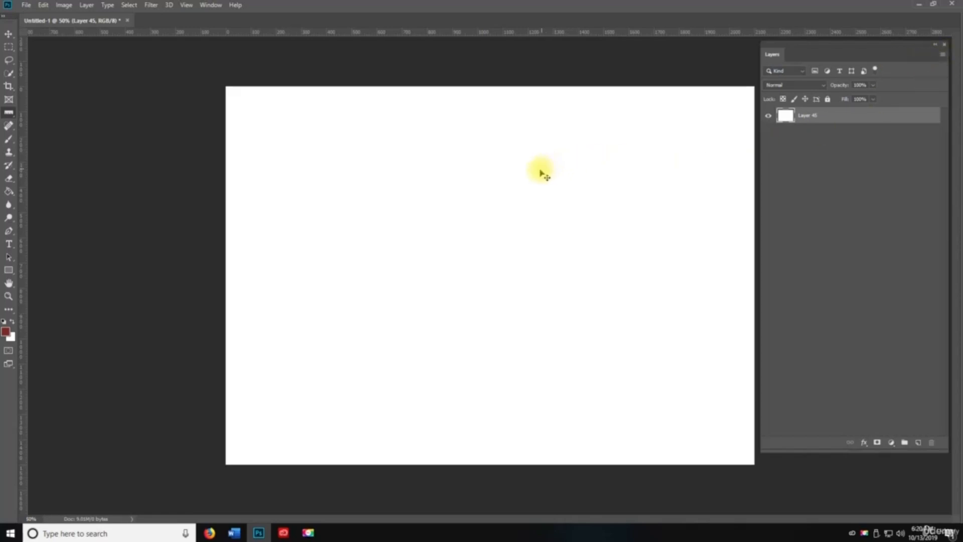
{"action": "key", "text": "ctrl+z"}
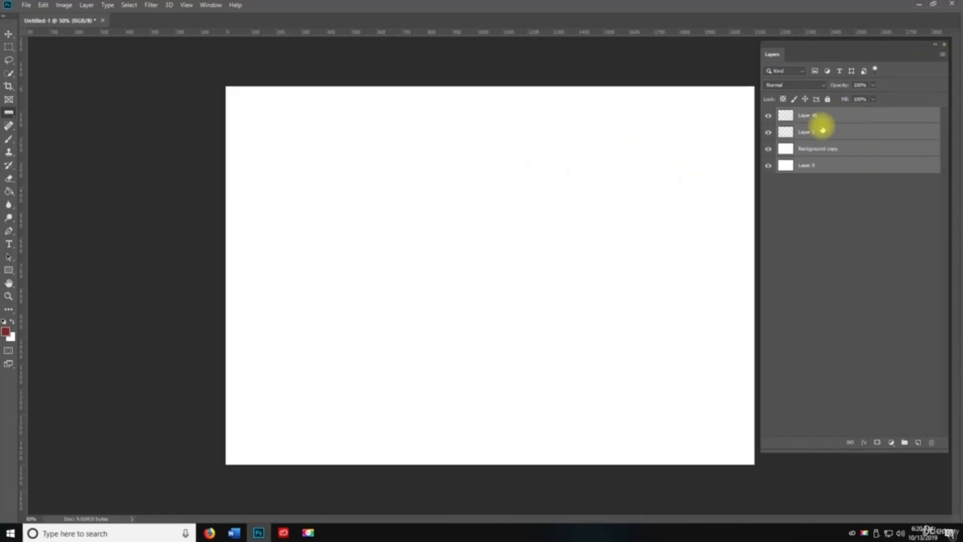
- Deselect all layers and browse the Layer menu without choosing a command
{"action": "left_click", "coordinate": [817, 208]}
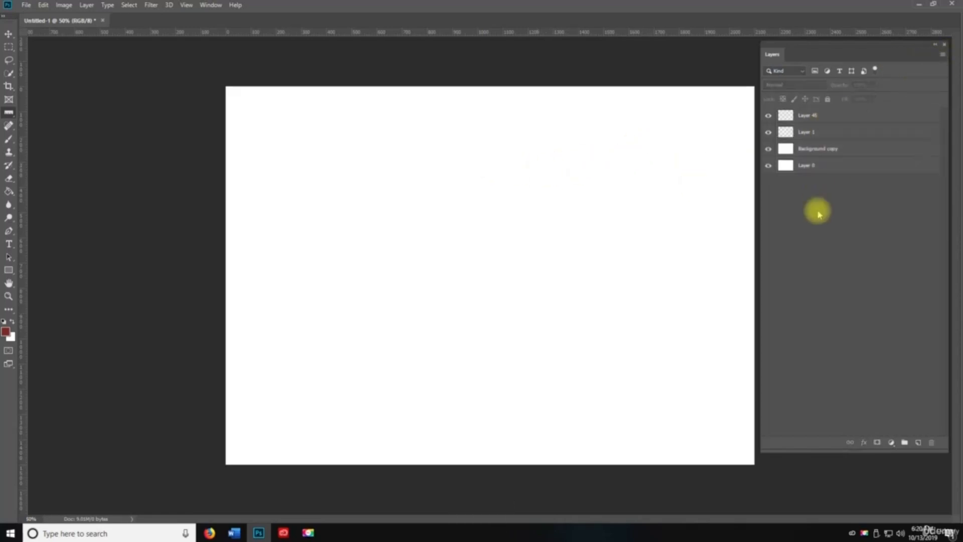
{"action": "left_click", "coordinate": [87, 5]}
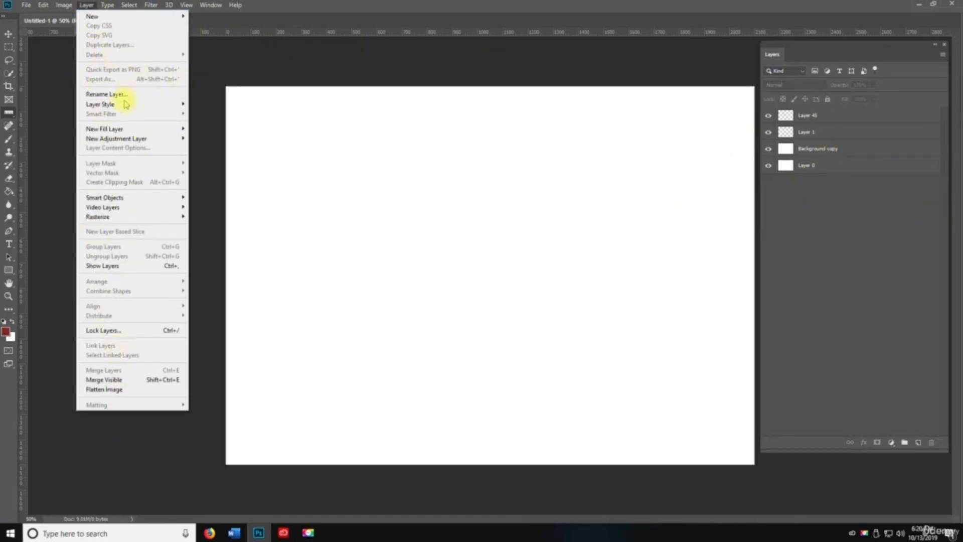
{"action": "left_click", "coordinate": [844, 189]}
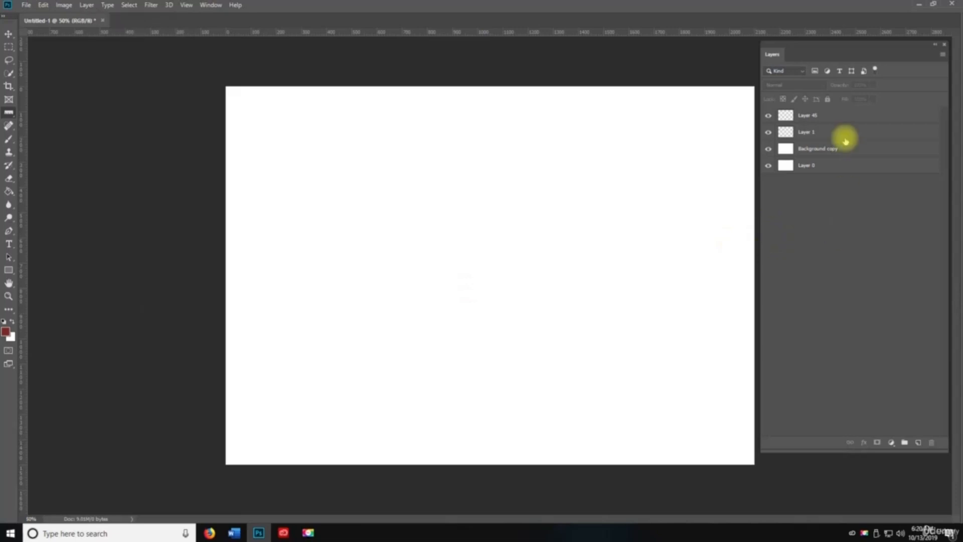
- Float the Layers panel over the canvas, widen it, and leave Layer 45's blend mode at Normal
{"action": "left_click_drag", "start_coordinate": [819, 43], "coordinate": [391, 75]}
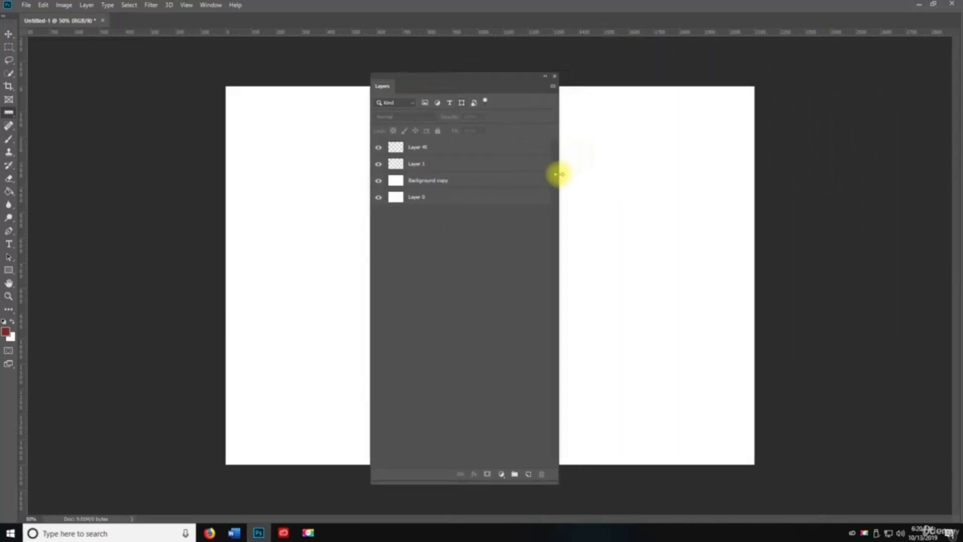
{"action": "left_click_drag", "start_coordinate": [560, 178], "coordinate": [827, 150]}
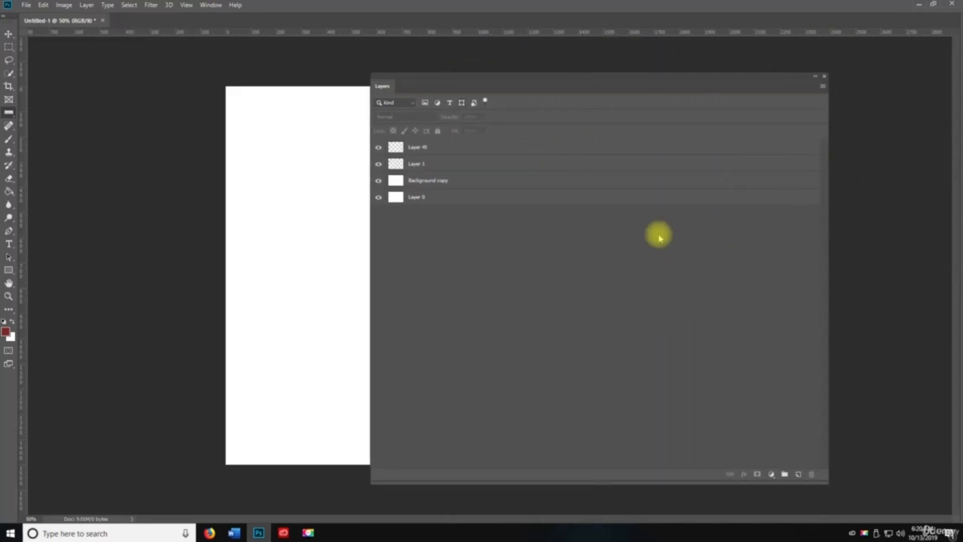
{"action": "left_click", "coordinate": [458, 150]}
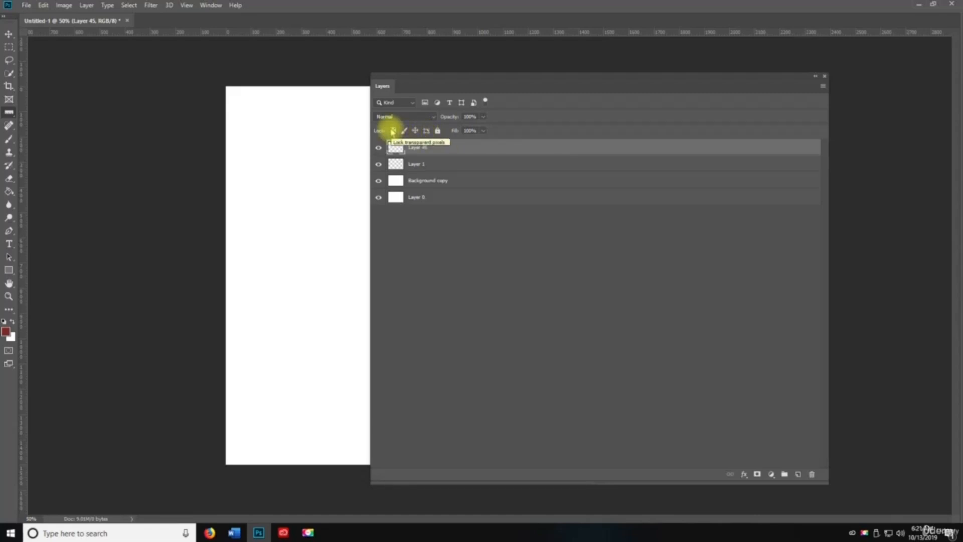
{"action": "left_click", "coordinate": [403, 117]}
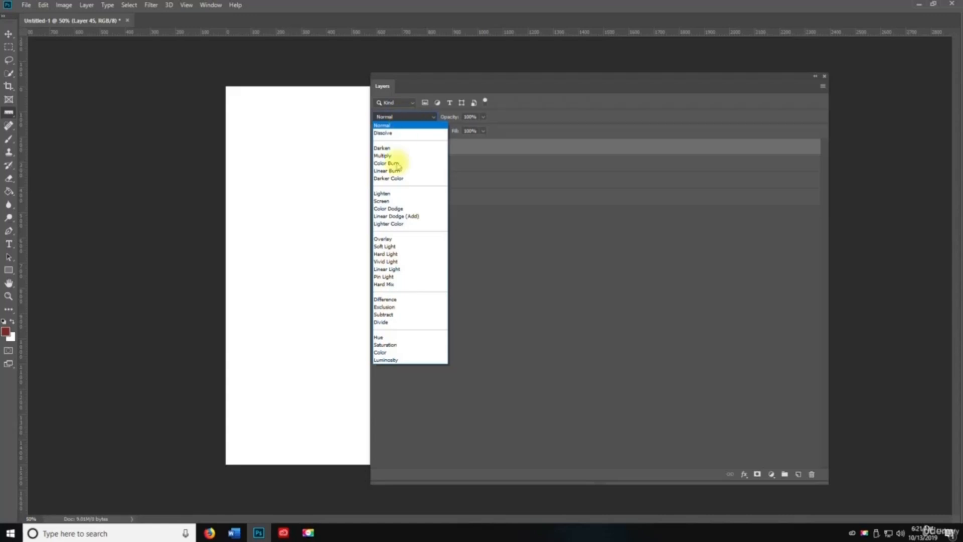
{"action": "key", "text": "Escape"}
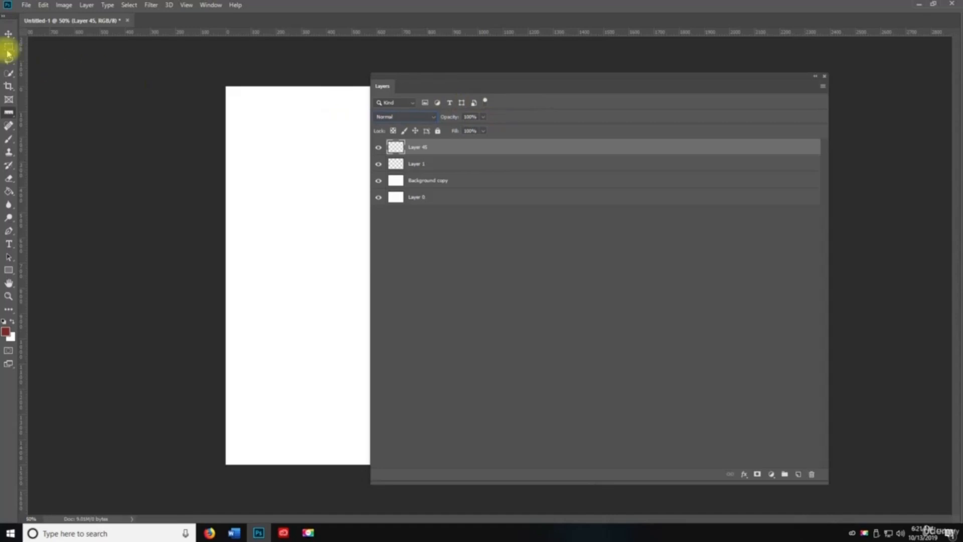
- Add a Lorem Ipsum placeholder text layer and a 'dddd' text layer on the page
{"action": "left_click", "coordinate": [9, 244]}
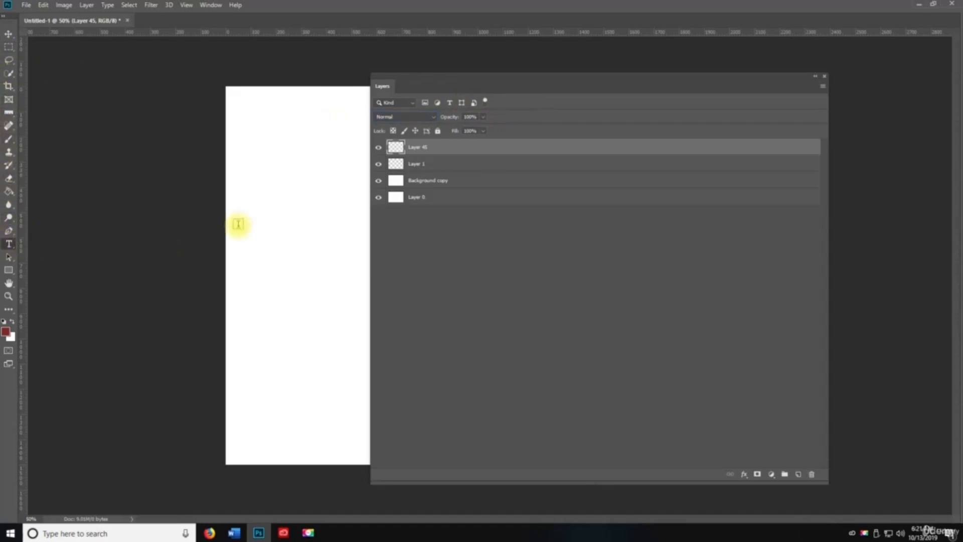
{"action": "left_click", "coordinate": [278, 217]}
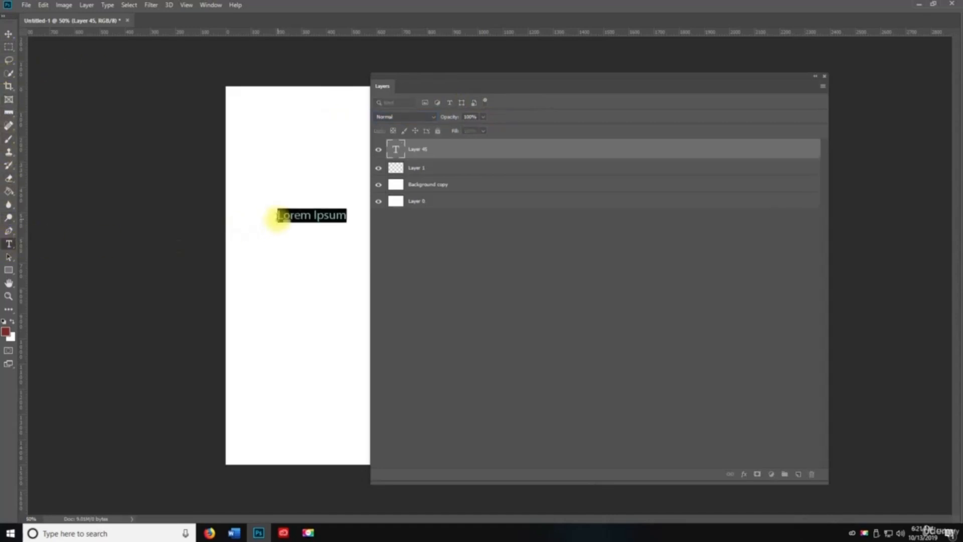
{"action": "left_click", "coordinate": [372, 200]}
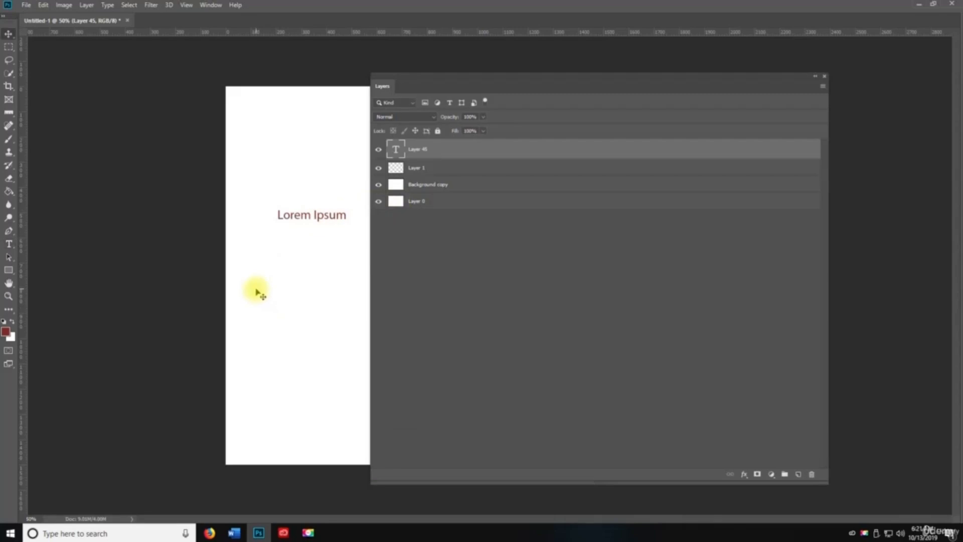
{"action": "left_click", "coordinate": [262, 285]}
{"action": "type", "text": "dddd"}
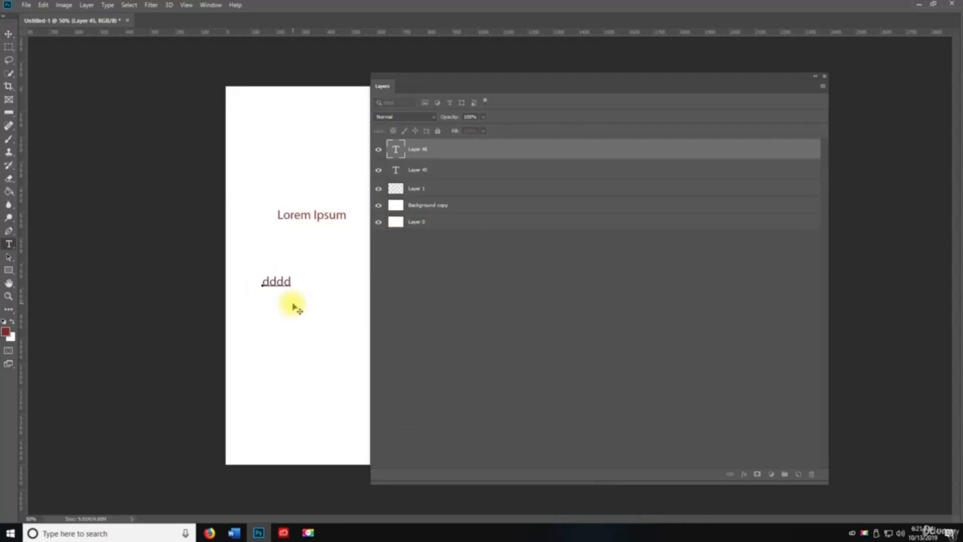
{"action": "key", "text": "Escape"}
{"action": "key", "text": "v"}
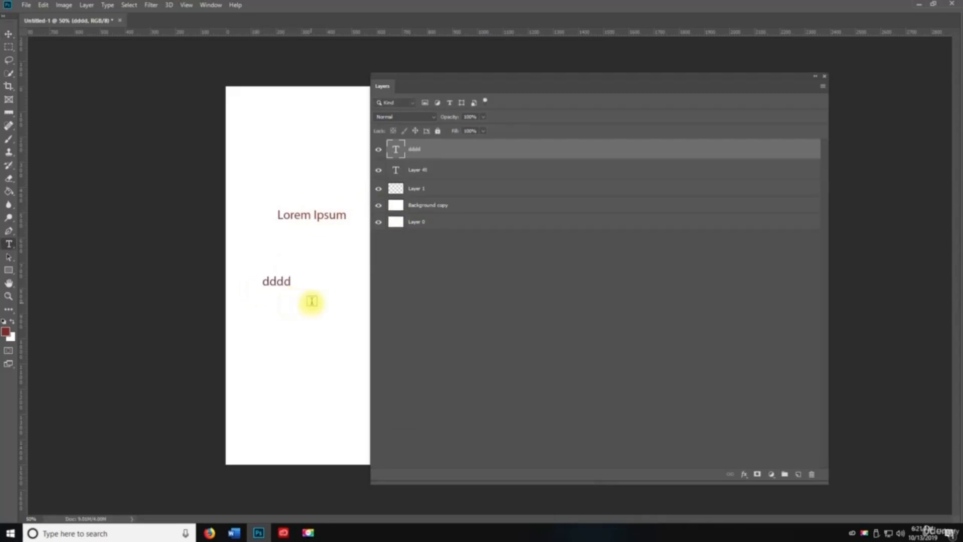
- Toggle the text and pixel Kind filters back off, then create Group 1 and begin renaming it
{"action": "left_click", "coordinate": [449, 103]}
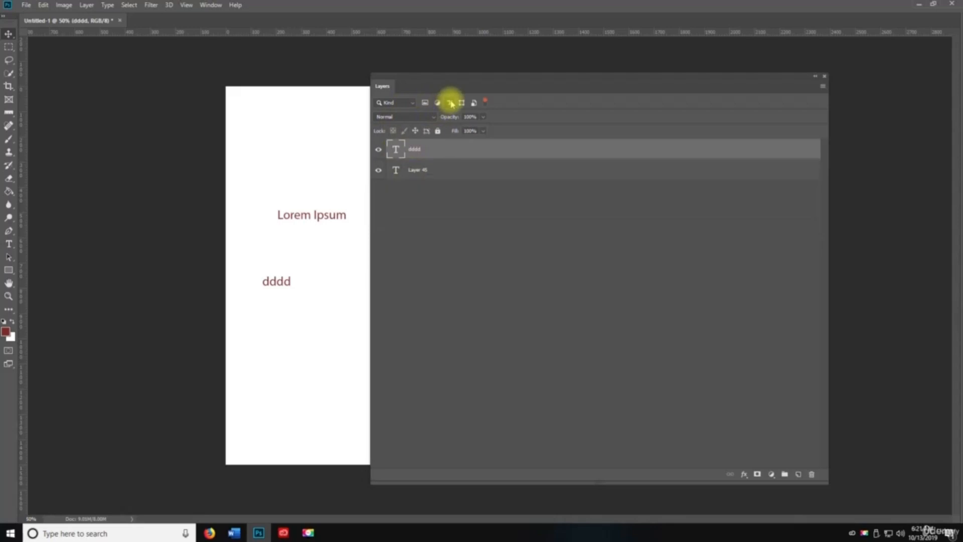
{"action": "left_click", "coordinate": [451, 104]}
{"action": "left_click", "coordinate": [451, 103]}
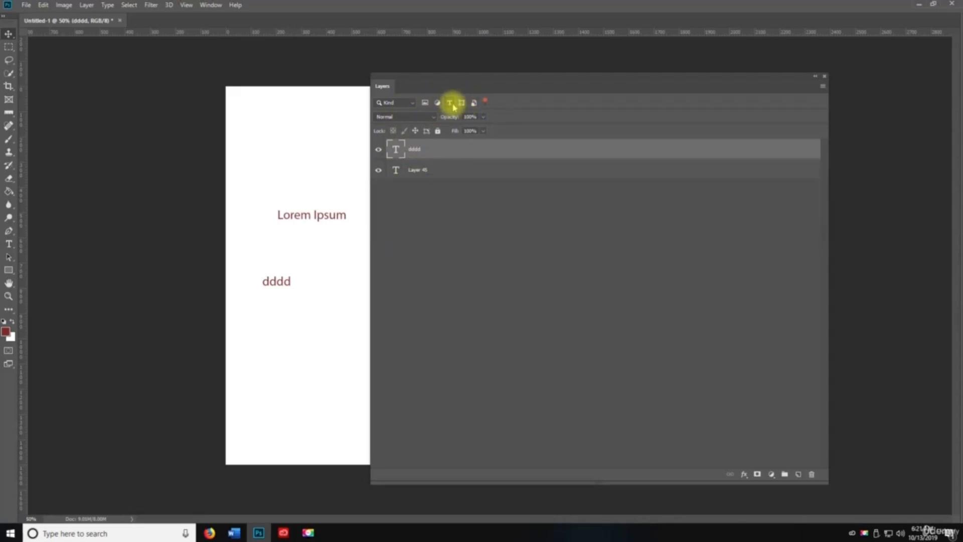
{"action": "left_click", "coordinate": [451, 104]}
{"action": "left_click", "coordinate": [425, 102]}
{"action": "left_click", "coordinate": [450, 104]}
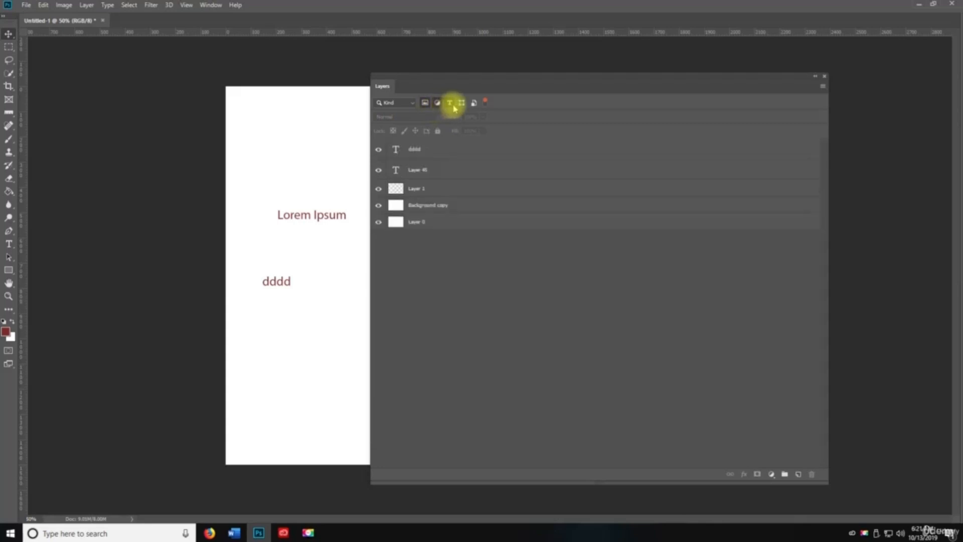
{"action": "left_click", "coordinate": [450, 104]}
{"action": "left_click", "coordinate": [426, 103]}
{"action": "left_click", "coordinate": [426, 103]}
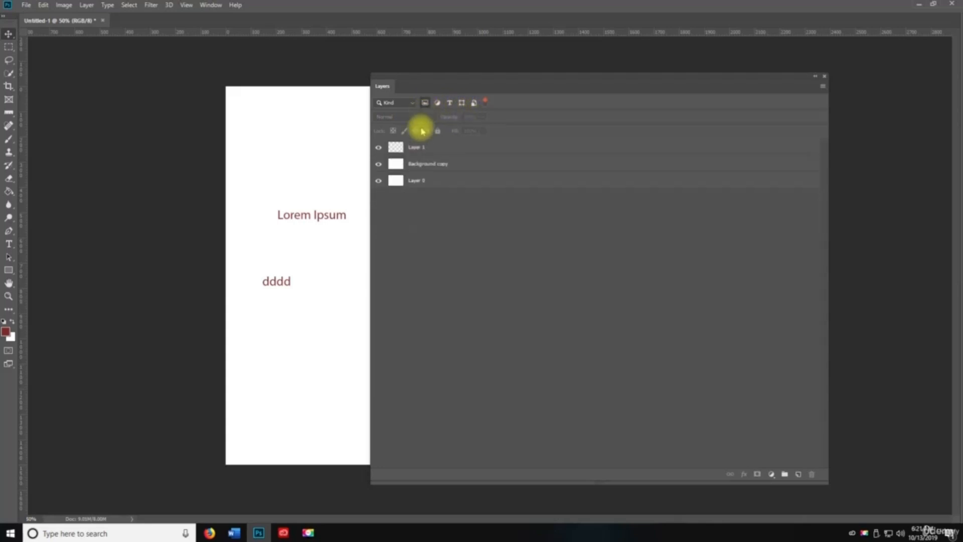
{"action": "left_click", "coordinate": [426, 103]}
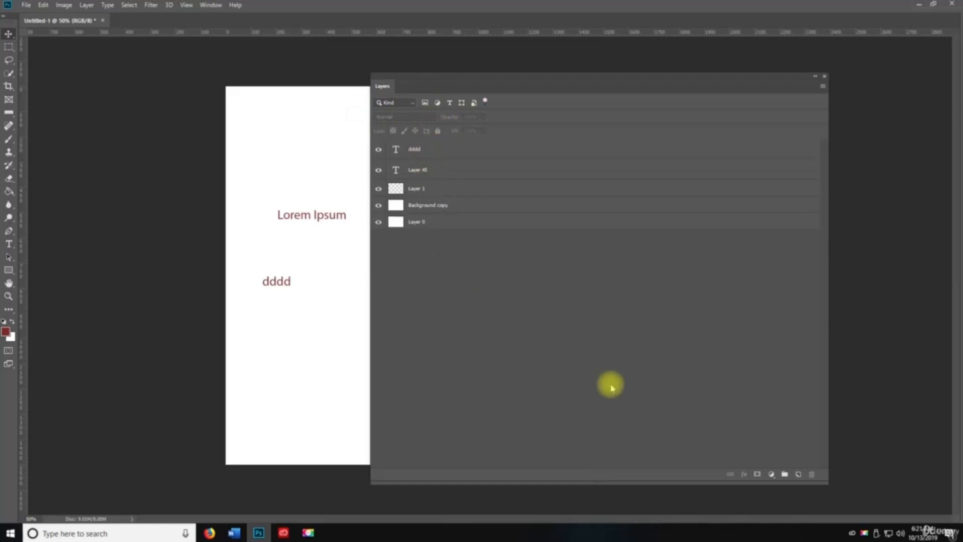
{"action": "left_click", "coordinate": [784, 473]}
{"action": "double_click", "coordinate": [419, 145]}
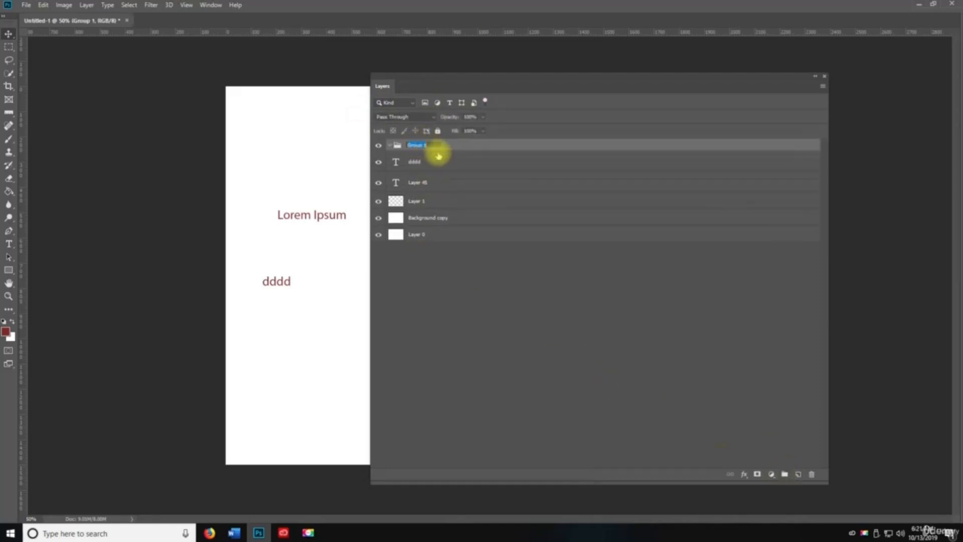
- Name the group Background and move Layer 1 through Layer 0 into it
{"action": "type", "text": "Layer"}
{"action": "key", "text": "BackSpace"}
{"action": "key", "text": "BackSpace"}
{"action": "key", "text": "BackSpace"}
{"action": "key", "text": "BackSpace"}
{"action": "key", "text": "BackSpace"}
{"action": "type", "text": "Back"}
{"action": "left_click", "coordinate": [421, 203]}
{"action": "left_click", "coordinate": [419, 235], "text": "shift"}
{"action": "left_click_drag", "start_coordinate": [419, 234], "coordinate": [404, 145]}
{"action": "left_click", "coordinate": [390, 145]}
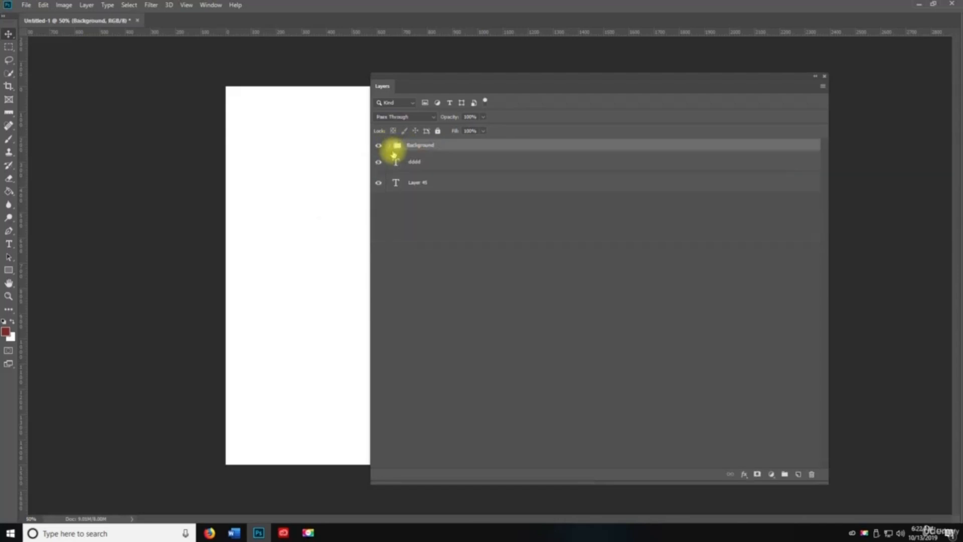
- Create a Text group holding the dddd and Layer 45 text layers
{"action": "left_click", "coordinate": [784, 474]}
{"action": "double_click", "coordinate": [416, 145]}
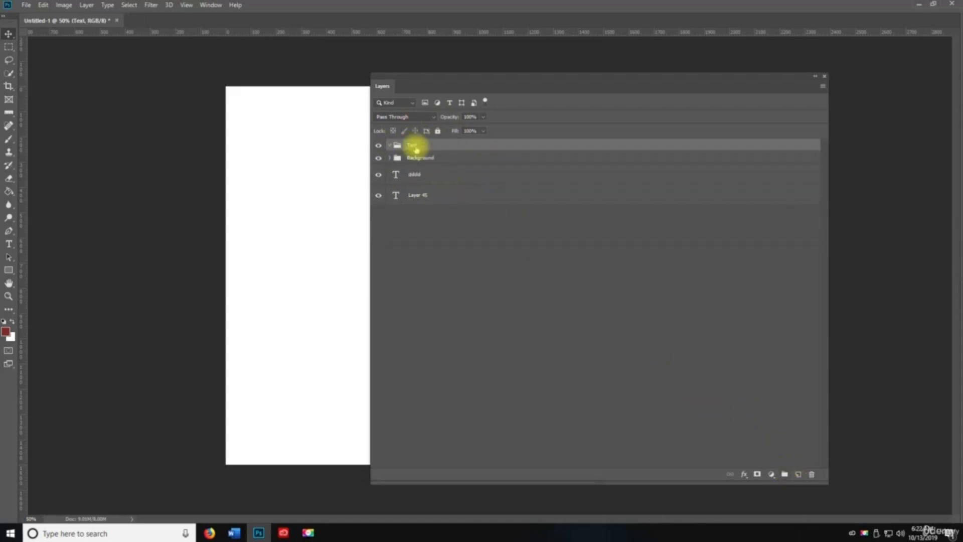
{"action": "left_click", "coordinate": [415, 196]}
{"action": "left_click", "coordinate": [419, 176], "text": "shift"}
{"action": "left_click_drag", "start_coordinate": [419, 182], "coordinate": [416, 150]}
{"action": "left_click", "coordinate": [390, 145]}
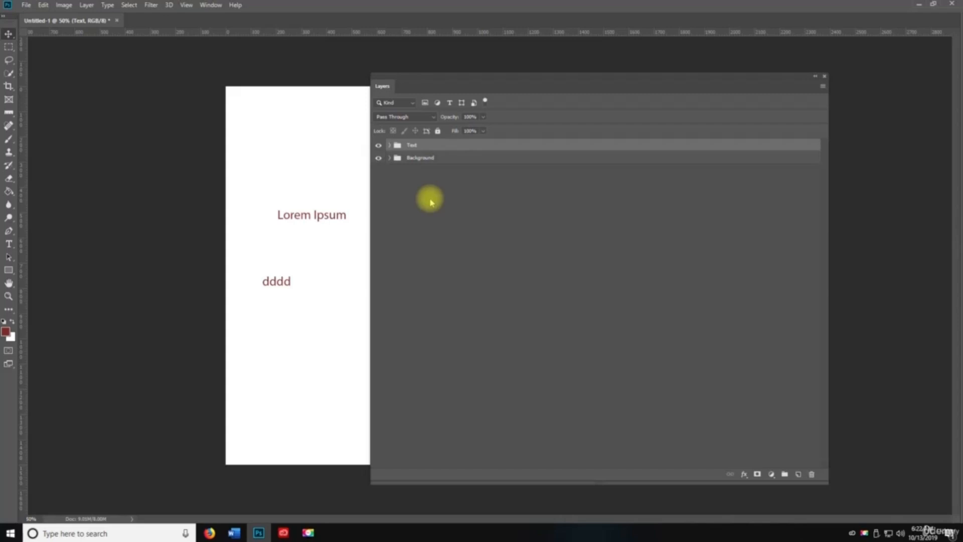
- Reorder the groups, delete the Text group, and expand the Background group
{"action": "left_click", "coordinate": [432, 157]}
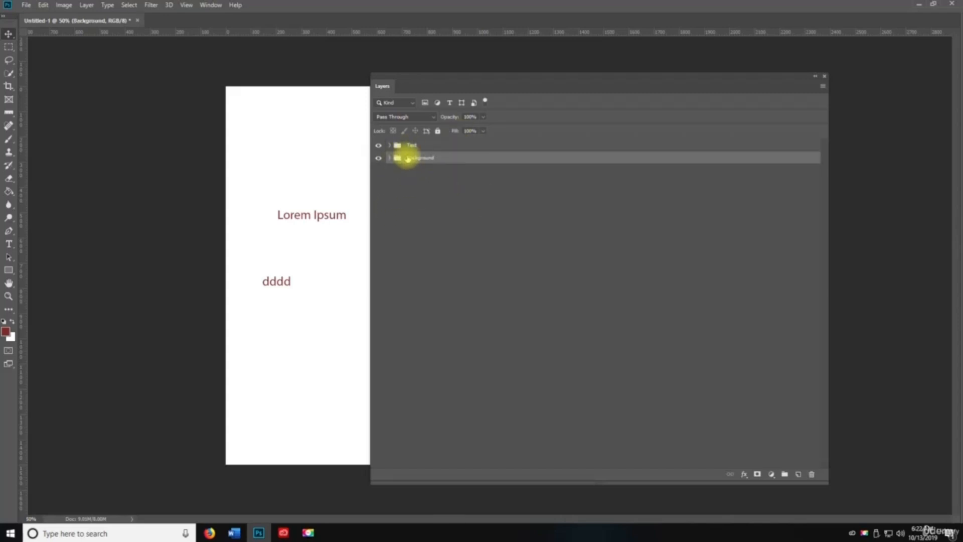
{"action": "left_click_drag", "start_coordinate": [400, 155], "coordinate": [404, 143]}
{"action": "mouse_move", "coordinate": [484, 82]}
{"action": "left_mouse_down"}
{"action": "mouse_move", "coordinate": [683, 71]}
{"action": "mouse_move", "coordinate": [494, 71]}
{"action": "left_mouse_up"}
{"action": "left_click_drag", "start_coordinate": [430, 149], "coordinate": [426, 146]}
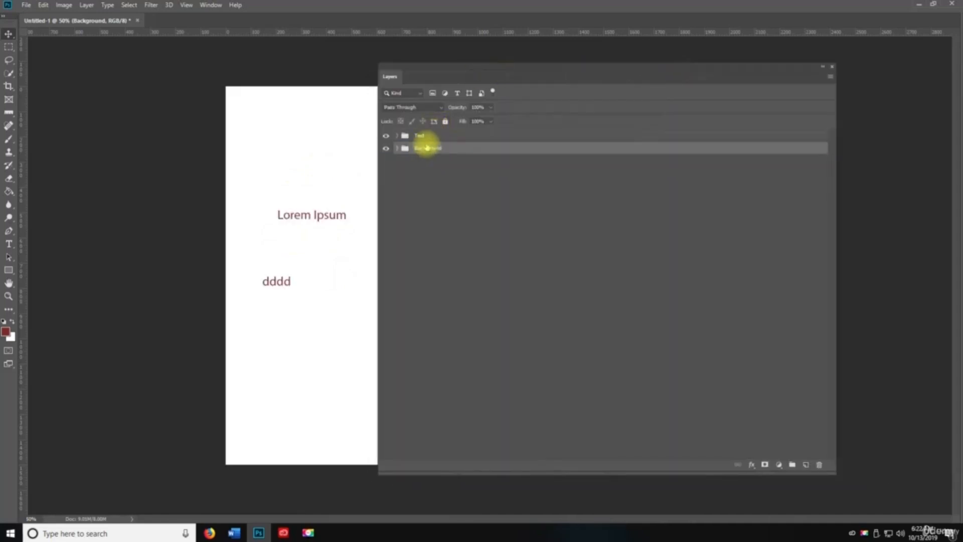
{"action": "key", "text": "Delete"}
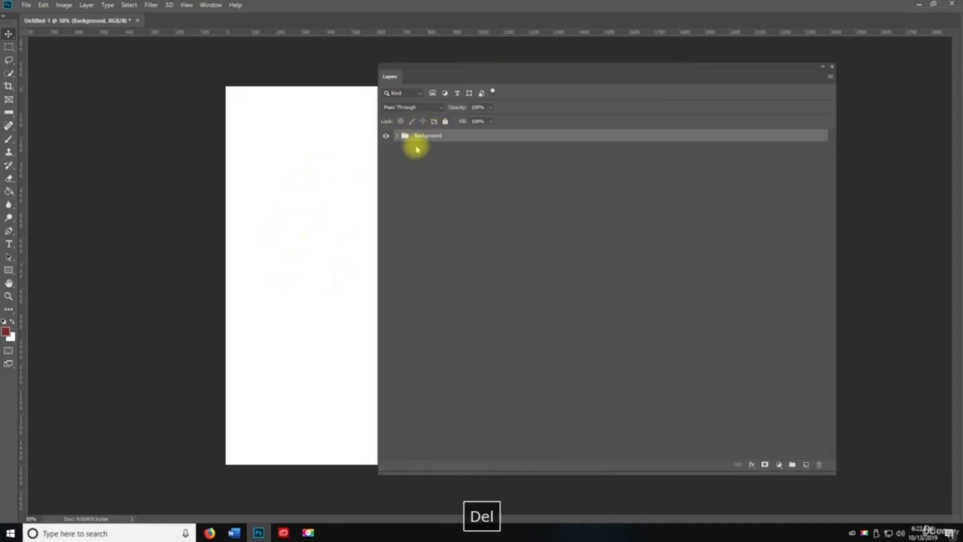
{"action": "left_click", "coordinate": [397, 136]}
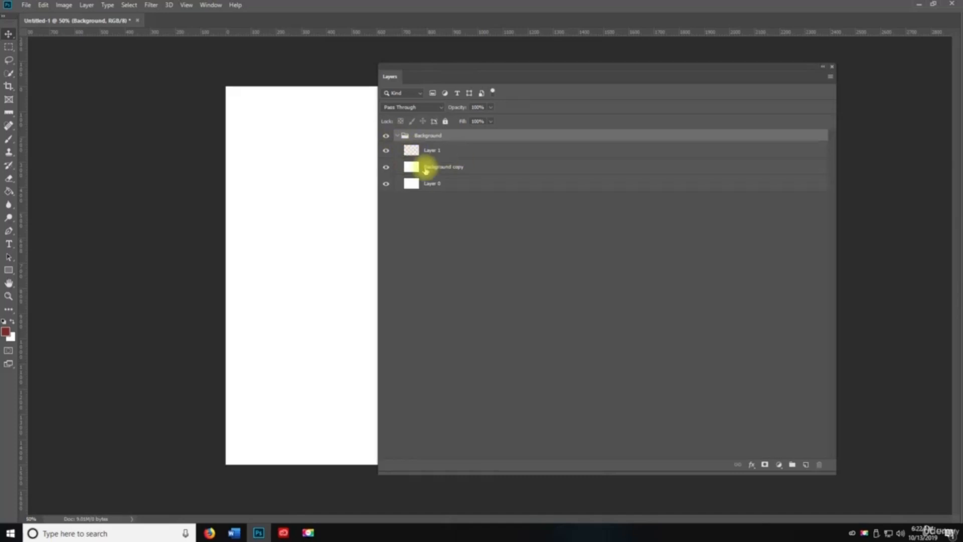
{"action": "left_click_drag", "start_coordinate": [375, 146], "coordinate": [633, 147]}
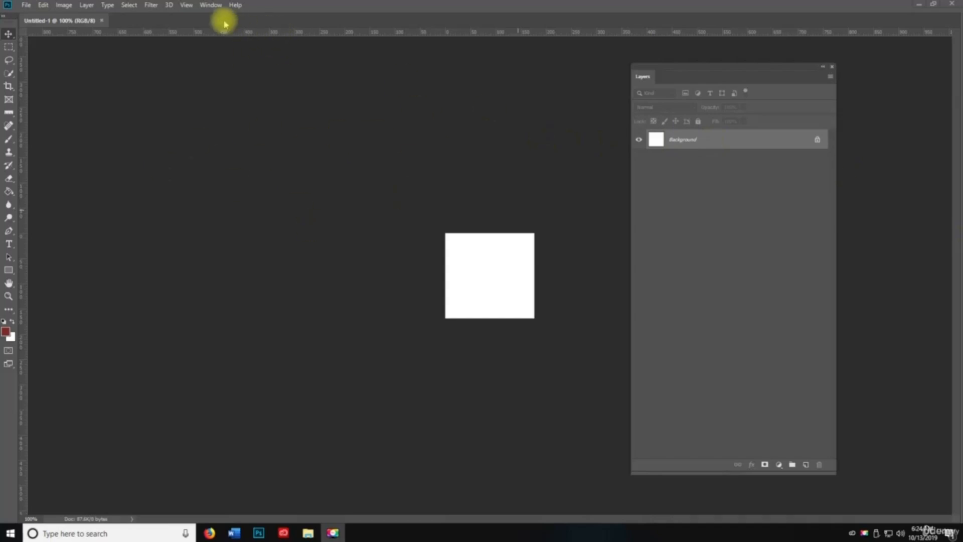
- Switch the workspace to Graphic and Web, then back to Essentials
{"action": "left_click", "coordinate": [211, 5]}
{"action": "key", "text": "space"}
{"action": "mouse_move", "coordinate": [221, 26]}
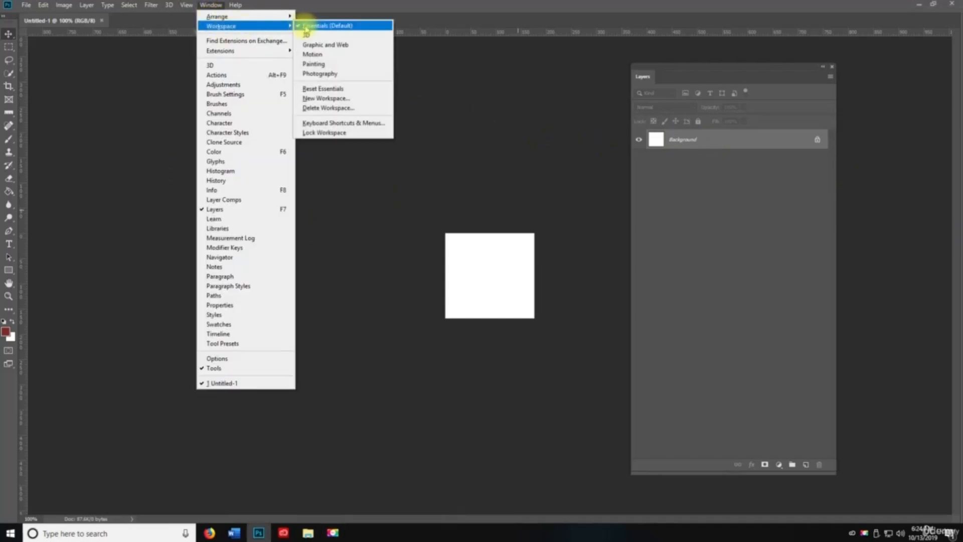
{"action": "left_click", "coordinate": [321, 26]}
{"action": "left_click", "coordinate": [216, 7]}
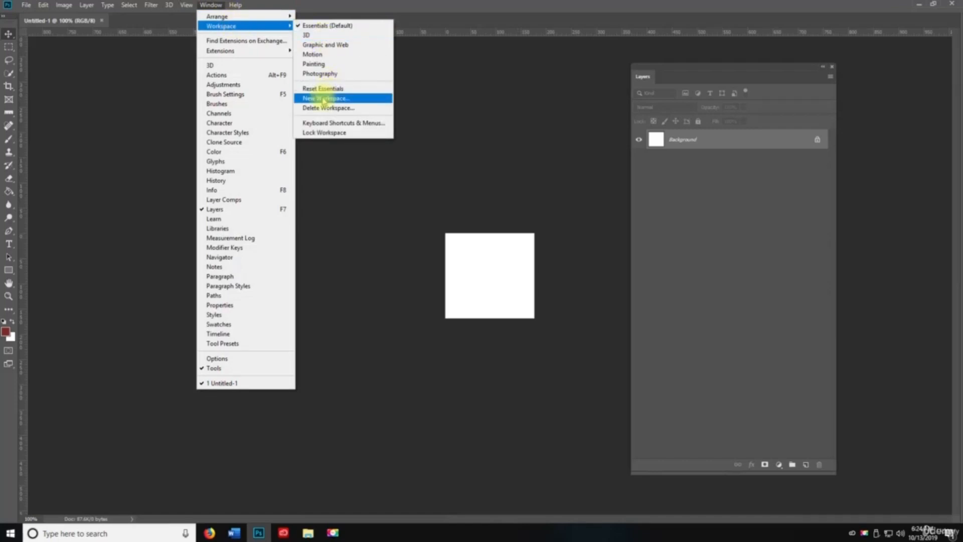
{"action": "left_click", "coordinate": [321, 45]}
{"action": "left_click", "coordinate": [211, 5]}
{"action": "mouse_move", "coordinate": [219, 27]}
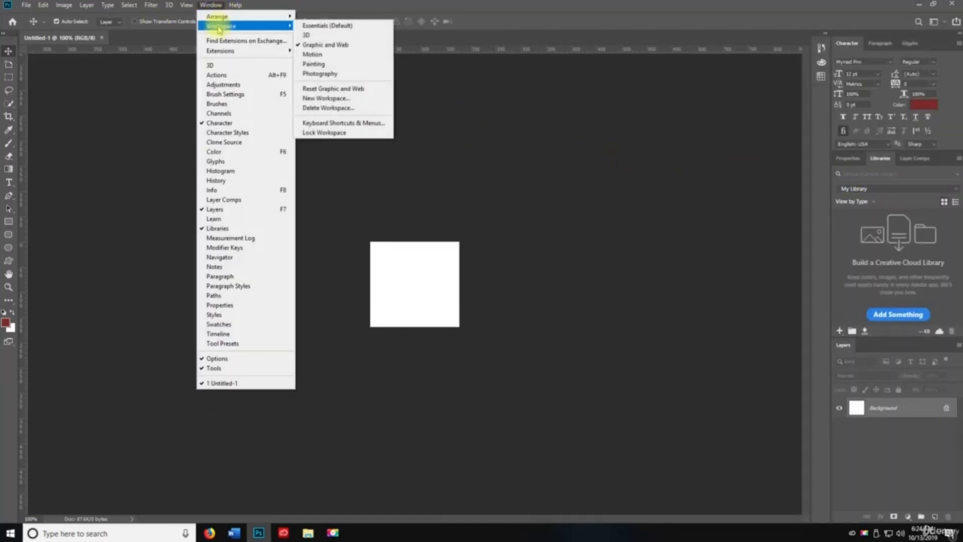
{"action": "left_click", "coordinate": [343, 25]}
- Float the Layers panel, then dock it back with Channels and Paths
{"action": "left_click_drag", "start_coordinate": [702, 70], "coordinate": [432, 221]}
{"action": "left_click", "coordinate": [520, 219]}
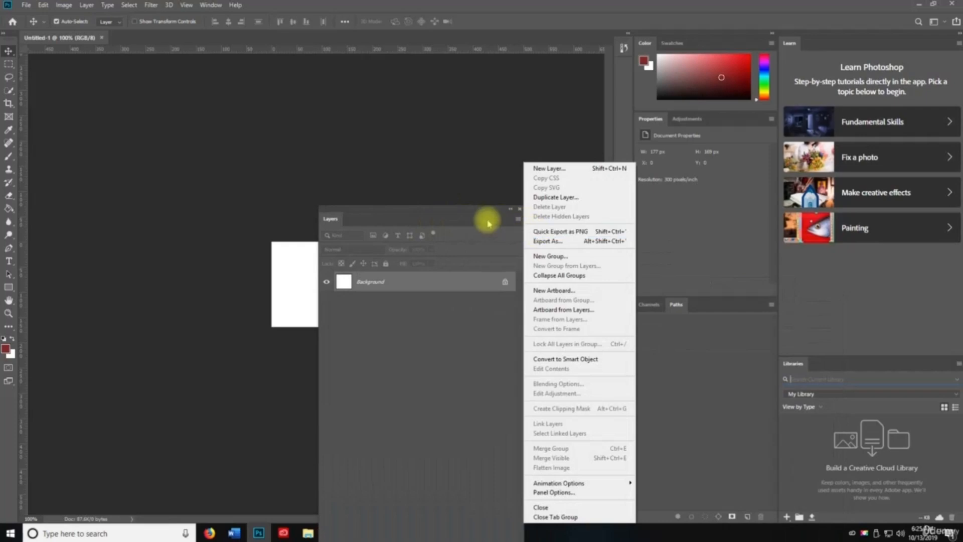
{"action": "left_click", "coordinate": [341, 221]}
{"action": "left_click_drag", "start_coordinate": [329, 218], "coordinate": [645, 303]}
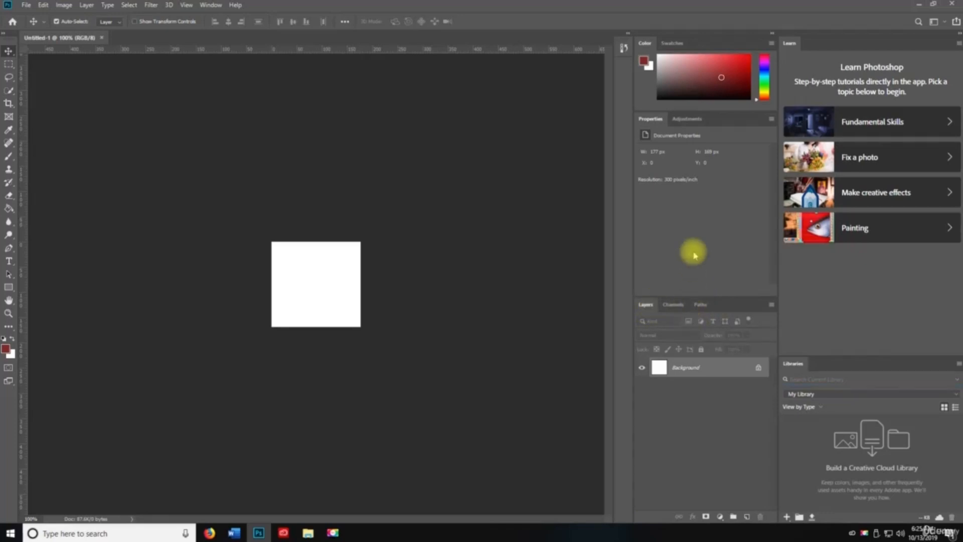
{"action": "left_click", "coordinate": [106, 7]}
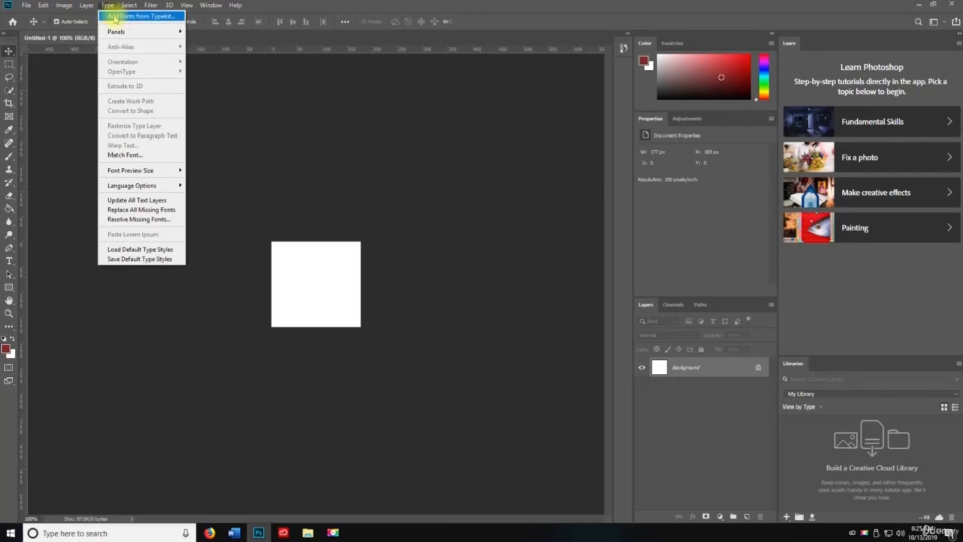
{"action": "mouse_move", "coordinate": [122, 32]}
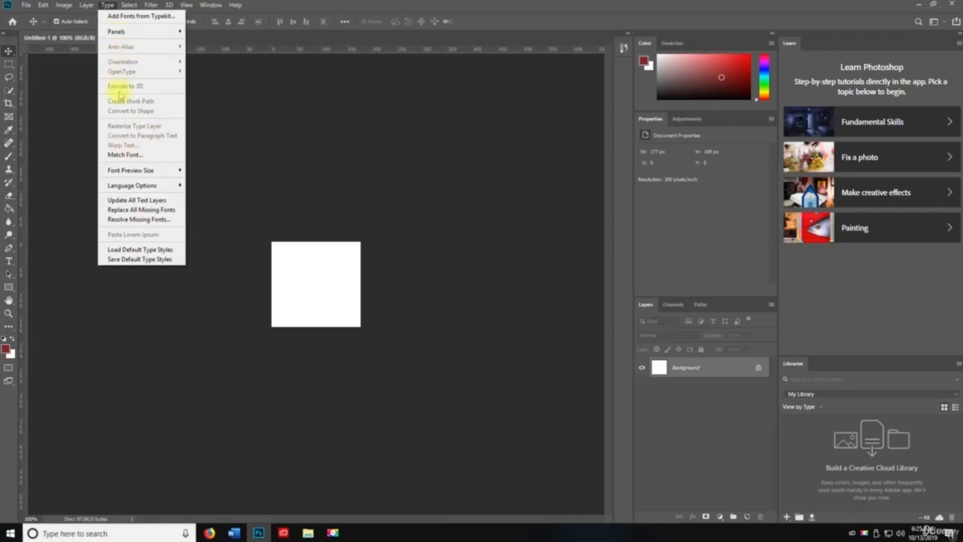
{"action": "left_click", "coordinate": [119, 155]}
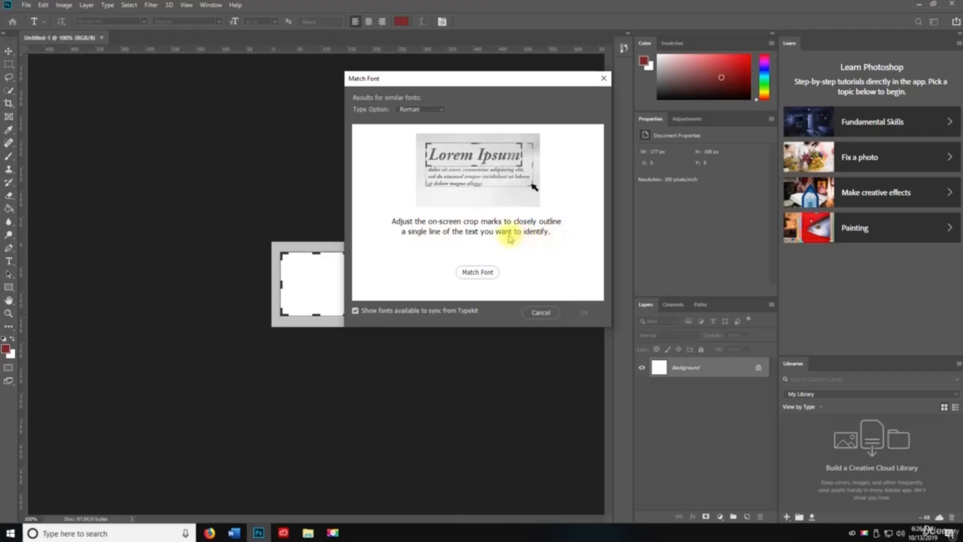
{"action": "left_click", "coordinate": [475, 272]}
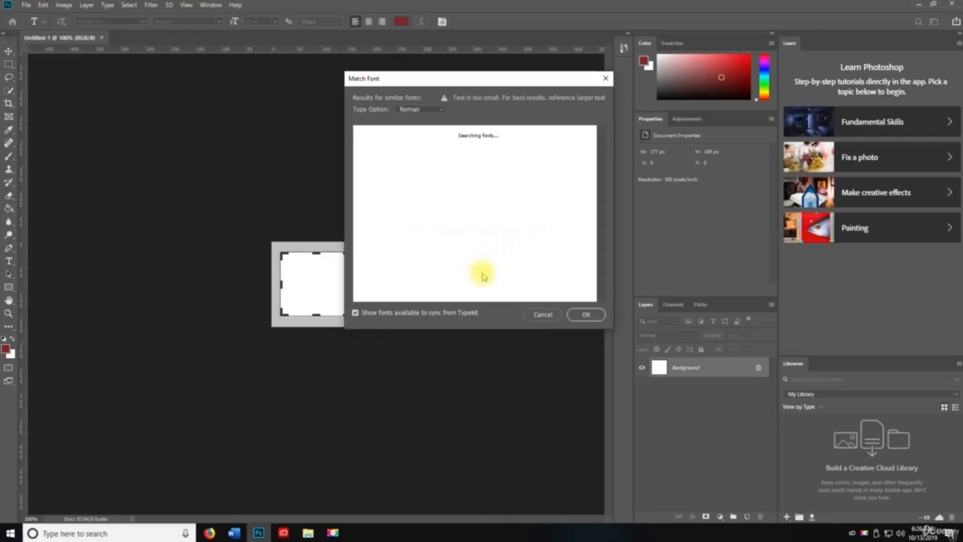
{"action": "left_click", "coordinate": [527, 314]}
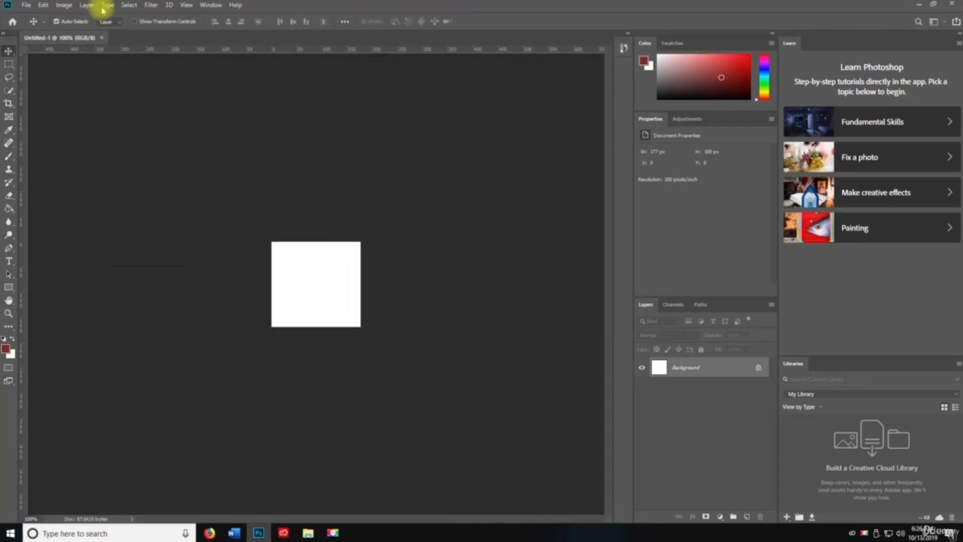
{"action": "left_click", "coordinate": [106, 5]}
- Browse the Type menu submenus and select the Horizontal Type tool
{"action": "mouse_move", "coordinate": [150, 171]}
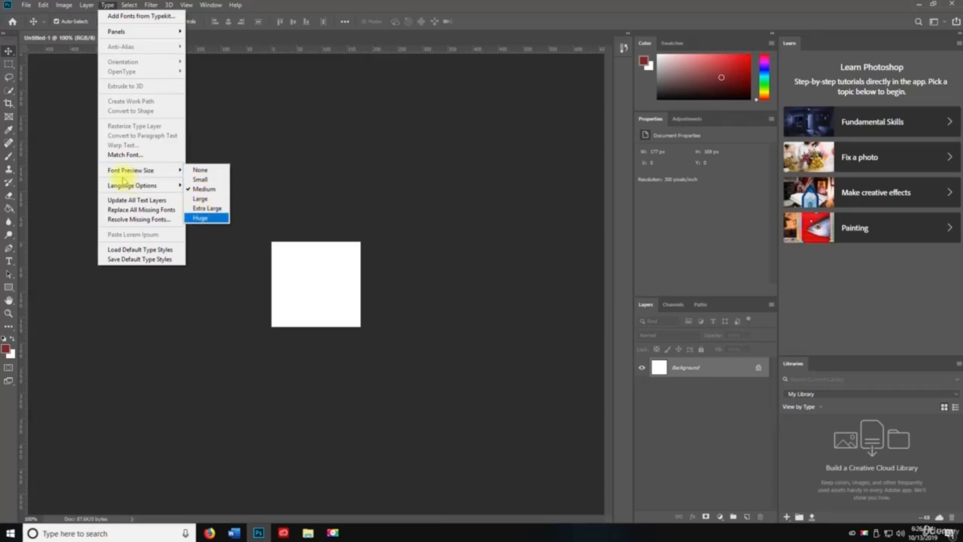
{"action": "mouse_move", "coordinate": [119, 186]}
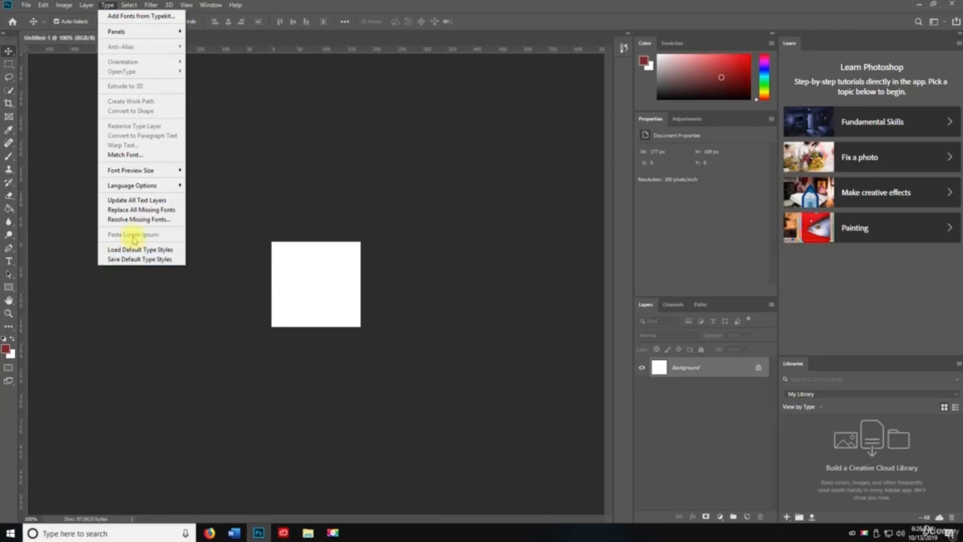
{"action": "left_click", "coordinate": [8, 261]}
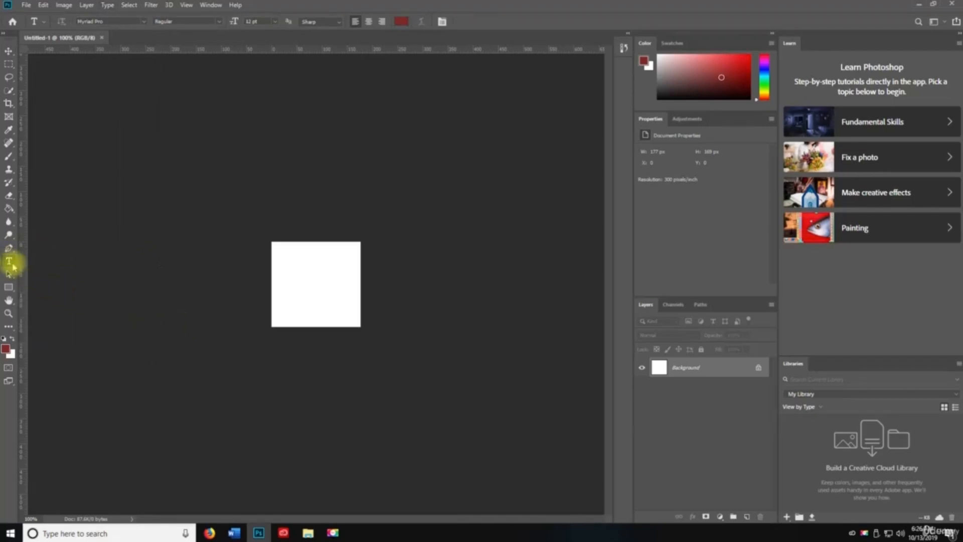
- Place Lorem Ipsum placeholder text on the canvas and crop the canvas wider
{"action": "left_click", "coordinate": [291, 268]}
{"action": "left_click", "coordinate": [17, 51]}
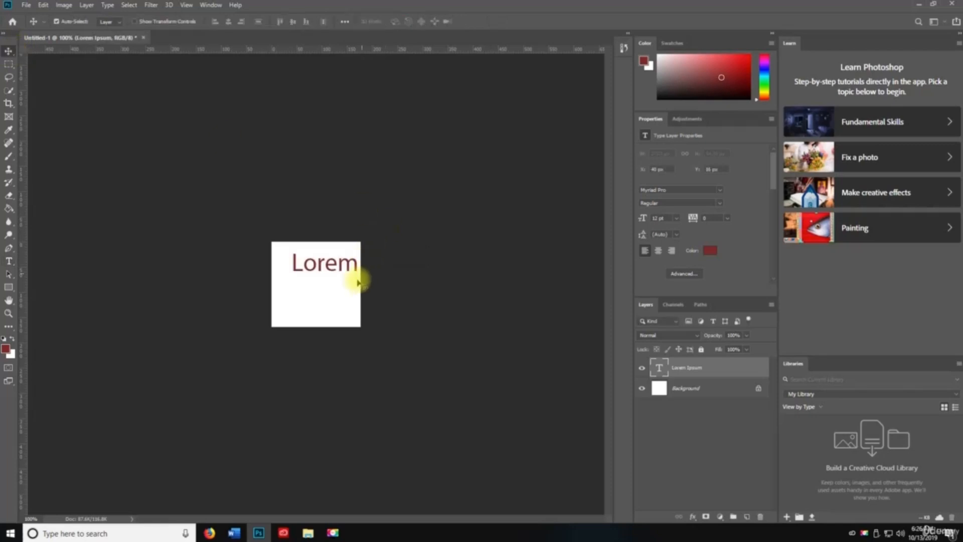
{"action": "key", "text": "c"}
{"action": "mouse_move", "coordinate": [359, 284]}
{"action": "left_mouse_down"}
{"action": "mouse_move", "coordinate": [402, 280]}
{"action": "mouse_move", "coordinate": [356, 286]}
{"action": "mouse_move", "coordinate": [361, 302]}
{"action": "left_mouse_up"}
{"action": "key", "text": "Return"}
{"action": "key", "text": "v"}
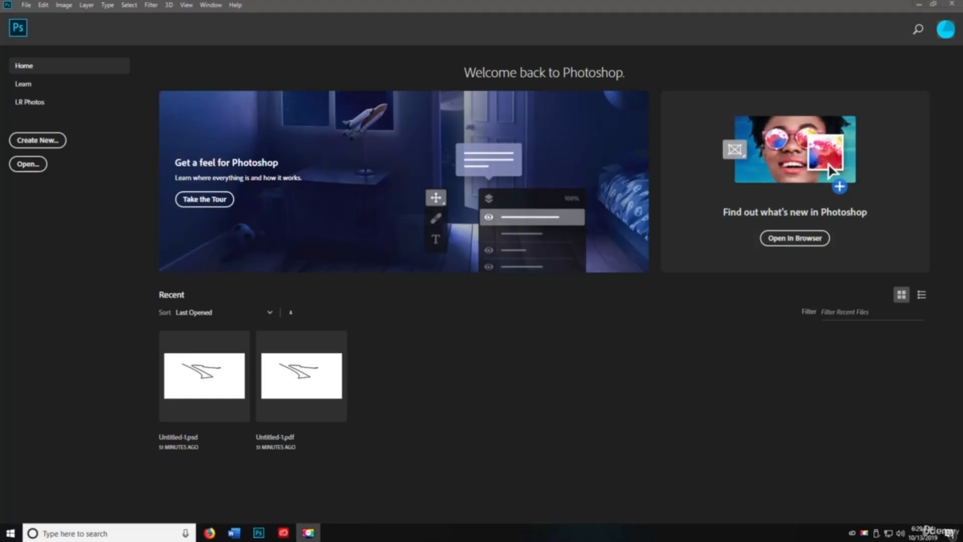
- Create a new blank document with the Default Photoshop Size preset (2100 × 1500 px, 300 ppi)
{"action": "left_click", "coordinate": [128, 6]}
{"action": "key", "text": "space"}
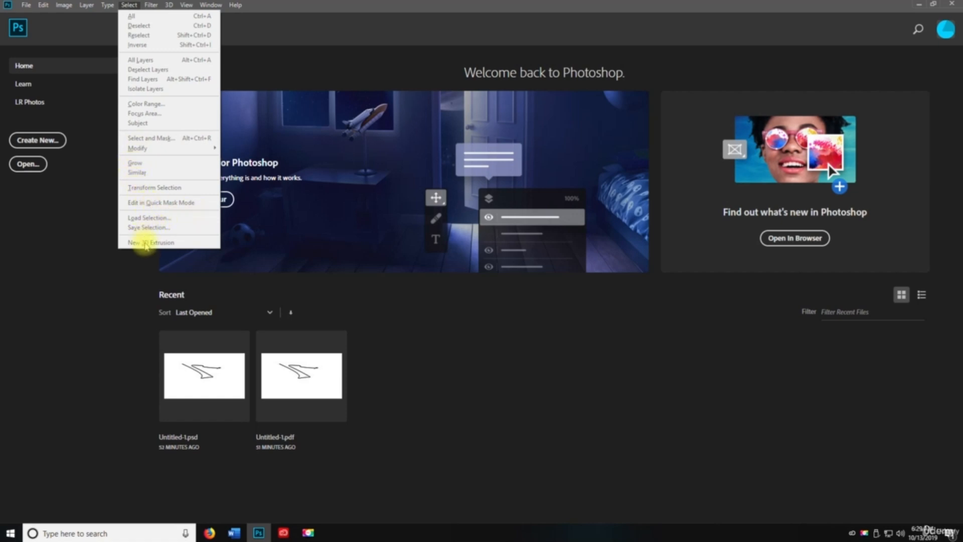
{"action": "left_click", "coordinate": [45, 139]}
{"action": "left_click", "coordinate": [324, 173]}
{"action": "left_click", "coordinate": [301, 185]}
{"action": "left_click", "coordinate": [460, 156]}
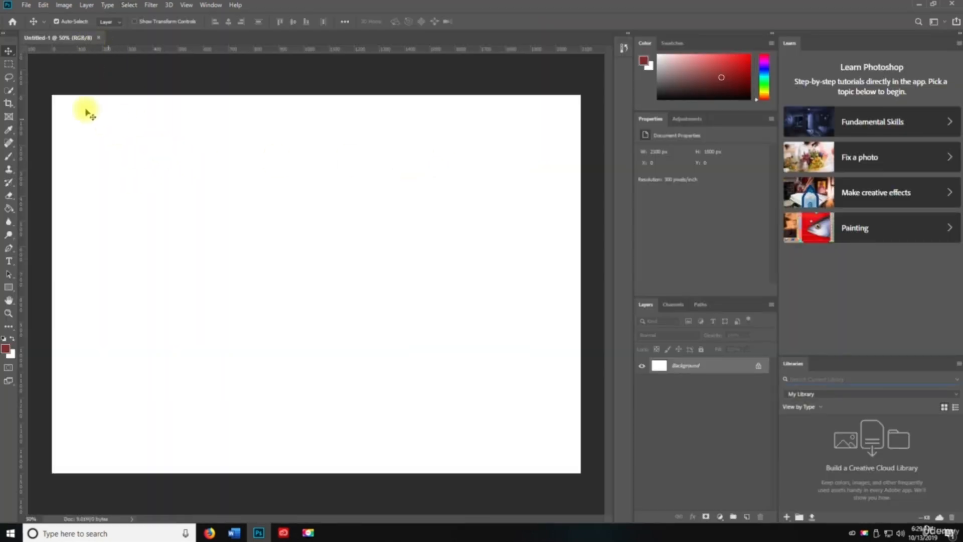
- Select the whole canvas from the Select menu, then deselect it with Ctrl+D
{"action": "left_click", "coordinate": [129, 5]}
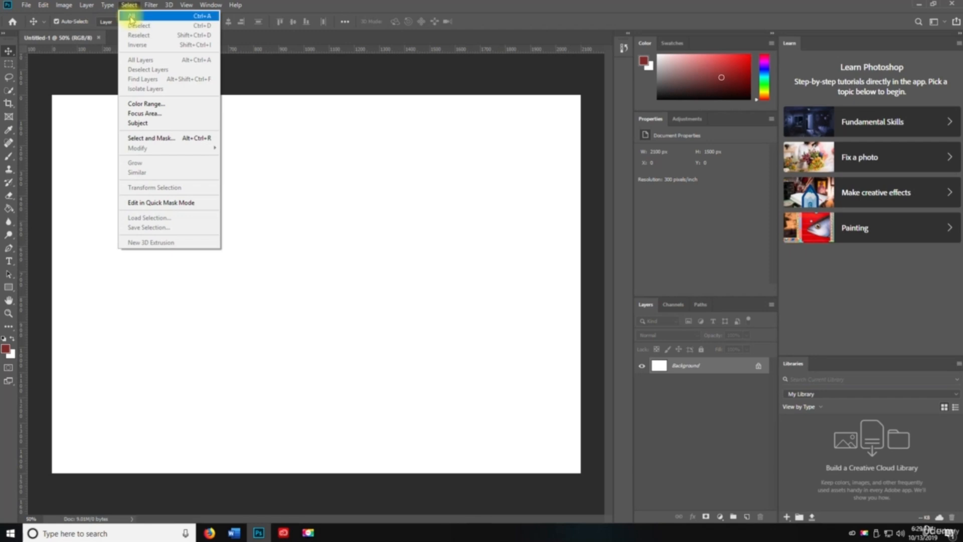
{"action": "left_click", "coordinate": [131, 16]}
{"action": "key", "text": "ctrl+d"}
{"action": "key", "text": "ctrl+a"}
{"action": "left_click", "coordinate": [128, 6]}
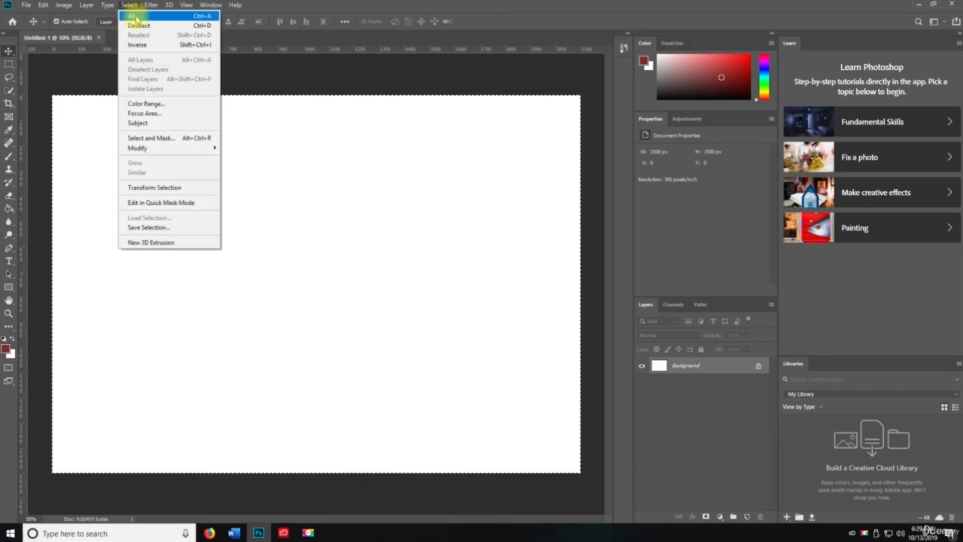
{"action": "left_click", "coordinate": [129, 5]}
{"action": "key", "text": "ctrl+d"}
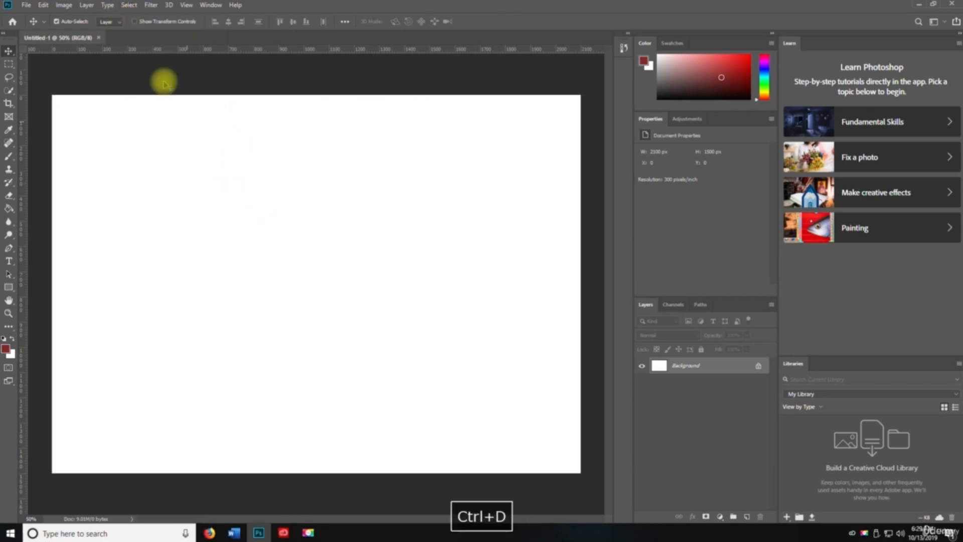
- Reselect the previous whole-canvas selection, clear it, then select all again
{"action": "left_click", "coordinate": [128, 5]}
{"action": "left_click", "coordinate": [356, 328]}
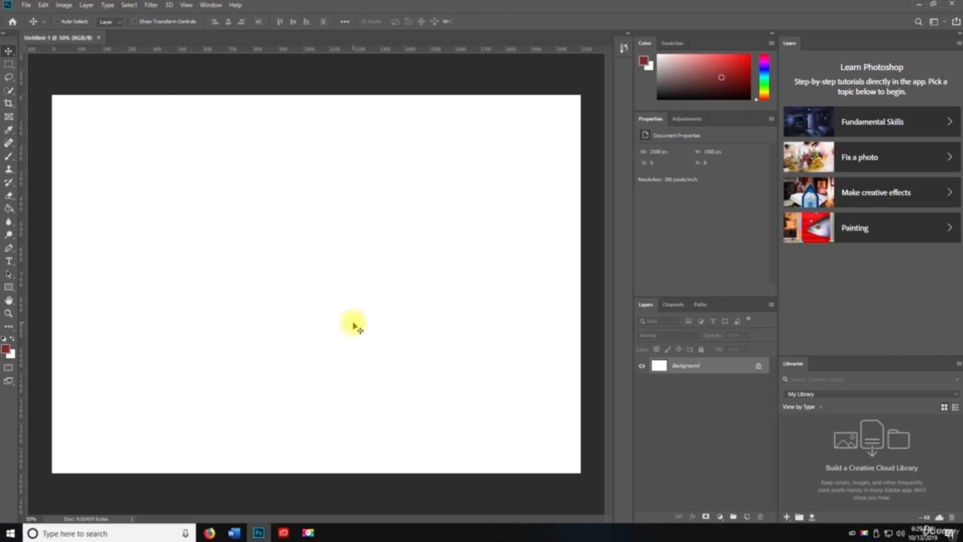
{"action": "key", "text": "ctrl+shift+d"}
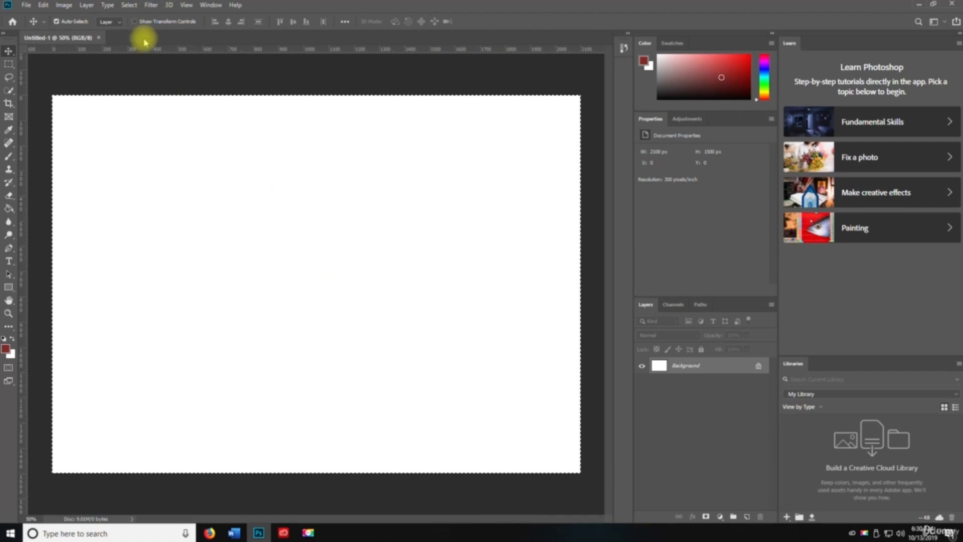
{"action": "key", "text": "ctrl+d"}
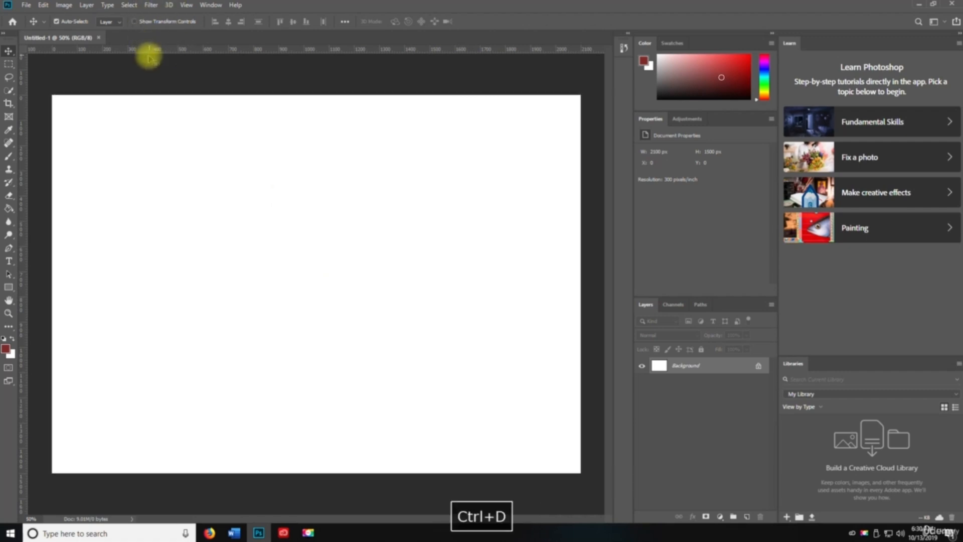
{"action": "left_click", "coordinate": [129, 5]}
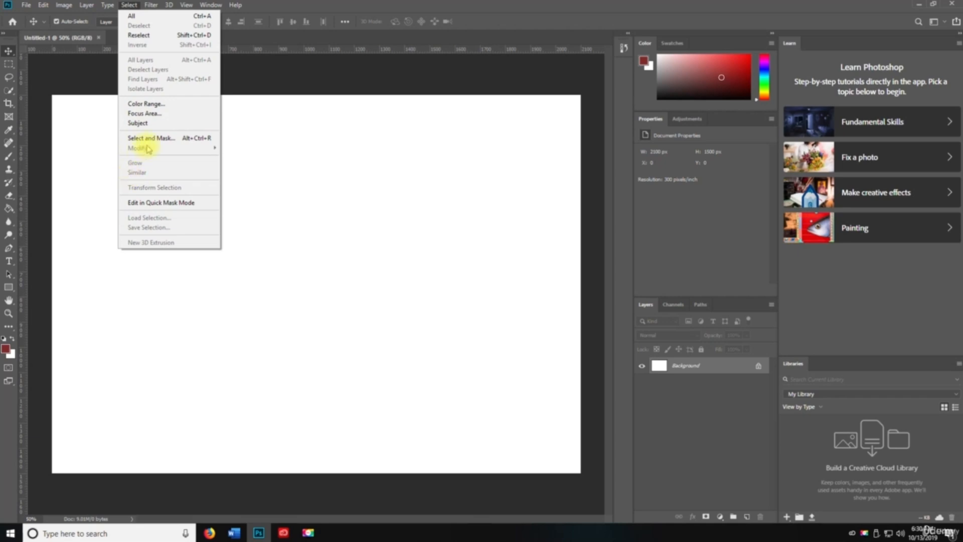
{"action": "left_click", "coordinate": [101, 144]}
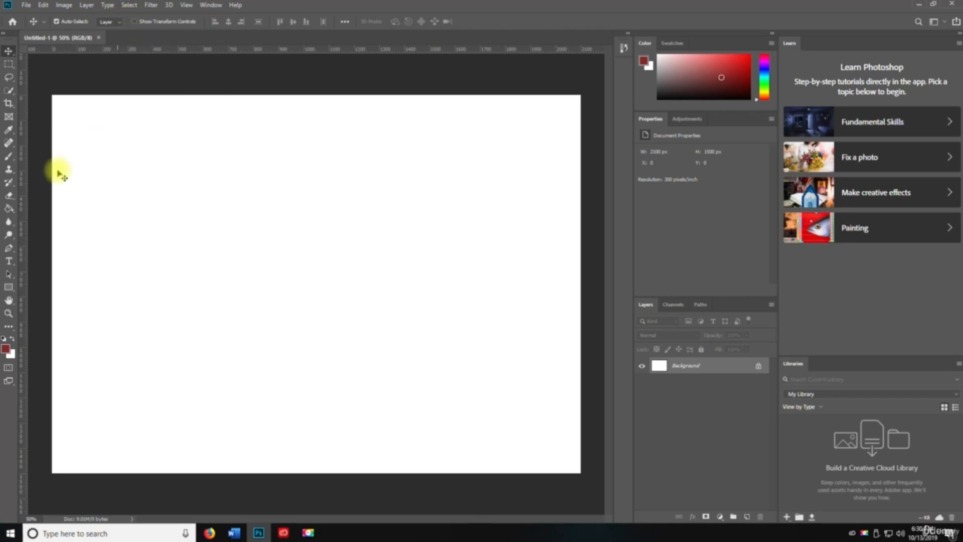
{"action": "key", "text": "ctrl+a"}
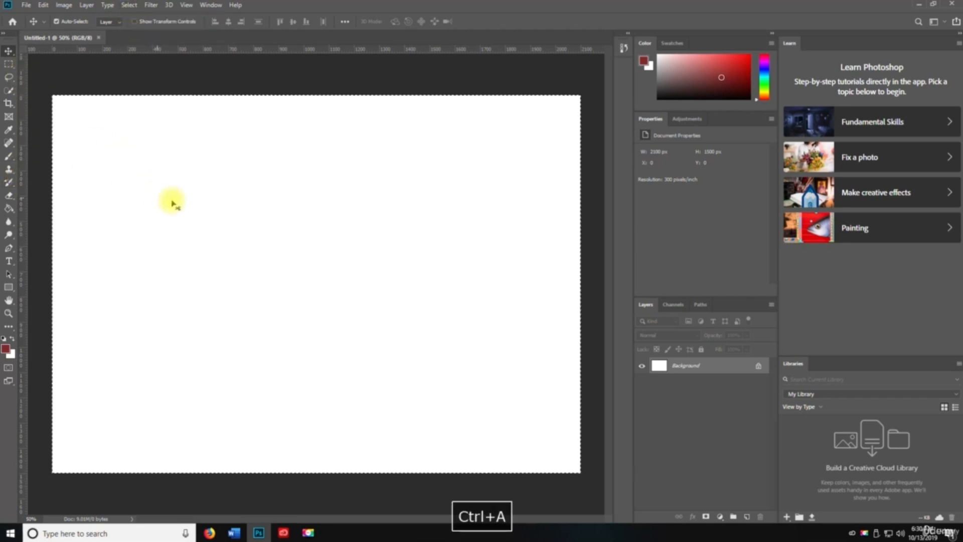
- Add Layer 1, fill it red and scale the fill down into the top-left corner
{"action": "key", "text": "ctrl+d"}
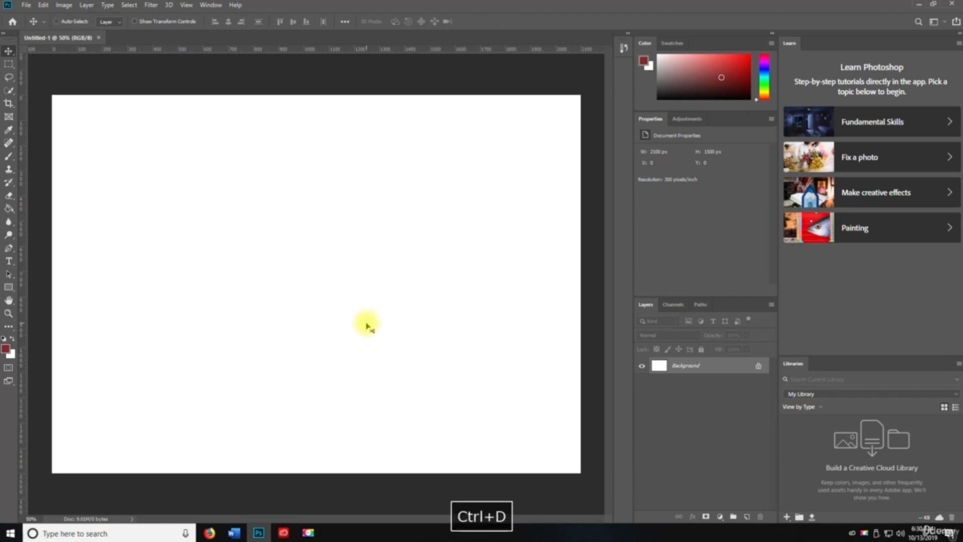
{"action": "key", "text": "ctrl+shift+n"}
{"action": "key", "text": "Return"}
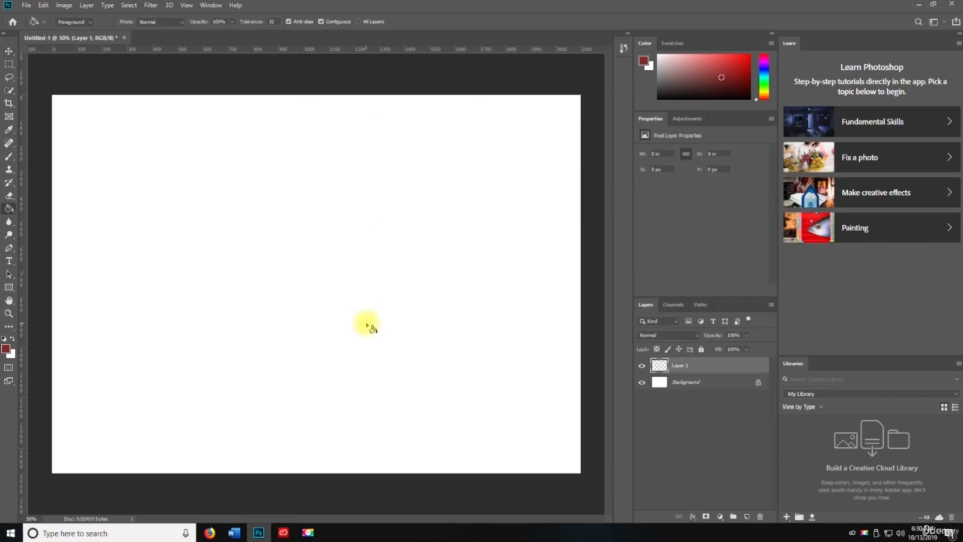
{"action": "key", "text": "alt+BackSpace"}
{"action": "key", "text": "ctrl+t"}
{"action": "mouse_move", "coordinate": [579, 473]}
{"action": "left_mouse_down"}
{"action": "mouse_move", "coordinate": [307, 301]}
{"action": "mouse_move", "coordinate": [319, 308]}
{"action": "left_mouse_up"}
{"action": "key", "text": "Return"}
- Select all and copy the red rectangle
{"action": "key", "text": "g"}
{"action": "key", "text": "ctrl+d"}
{"action": "key", "text": "ctrl+a"}
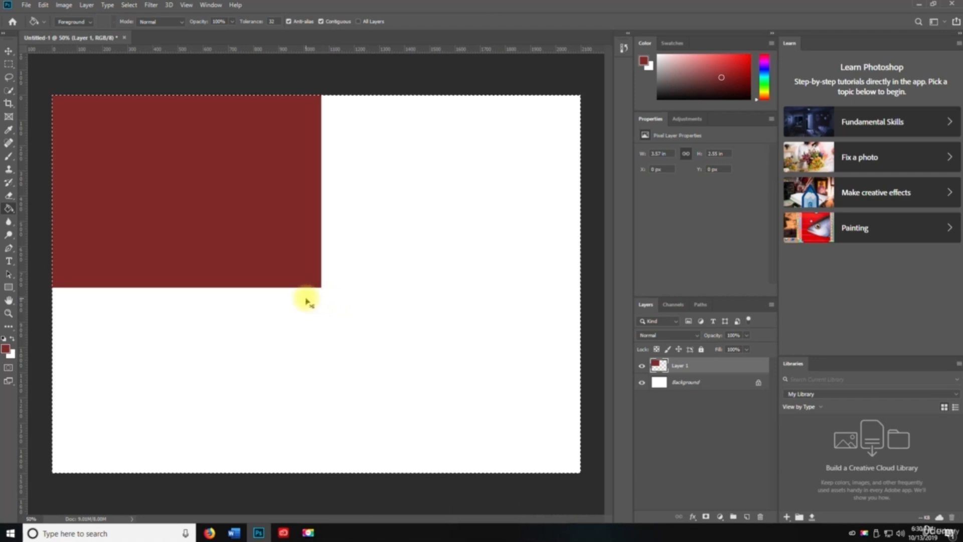
{"action": "key", "text": "ctrl+c"}
{"action": "key", "text": "ctrl+d"}
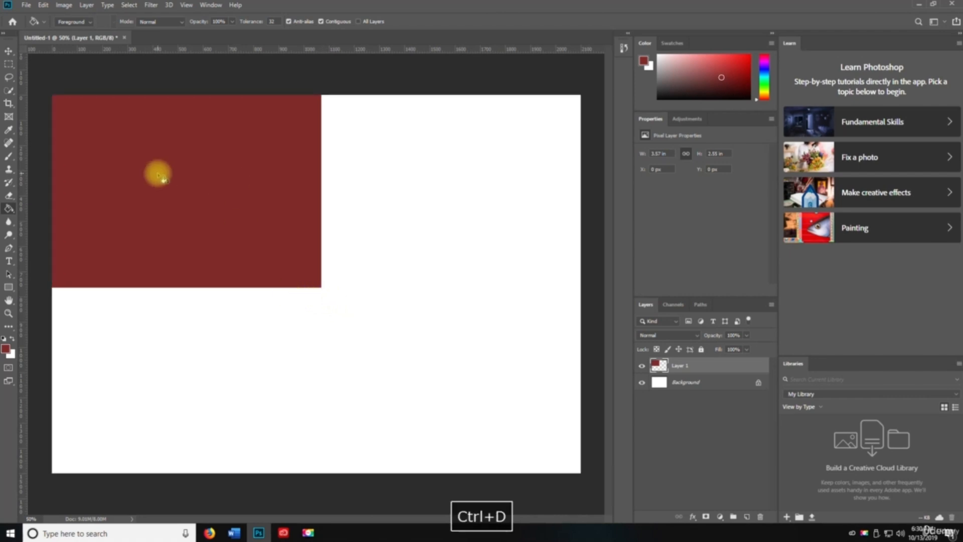
- Paste the rectangle onto a new Layer 2 and fill it dark red-brown
{"action": "key", "text": "v"}
{"action": "key", "text": "ctrl+shift+n"}
{"action": "key", "text": "Return"}
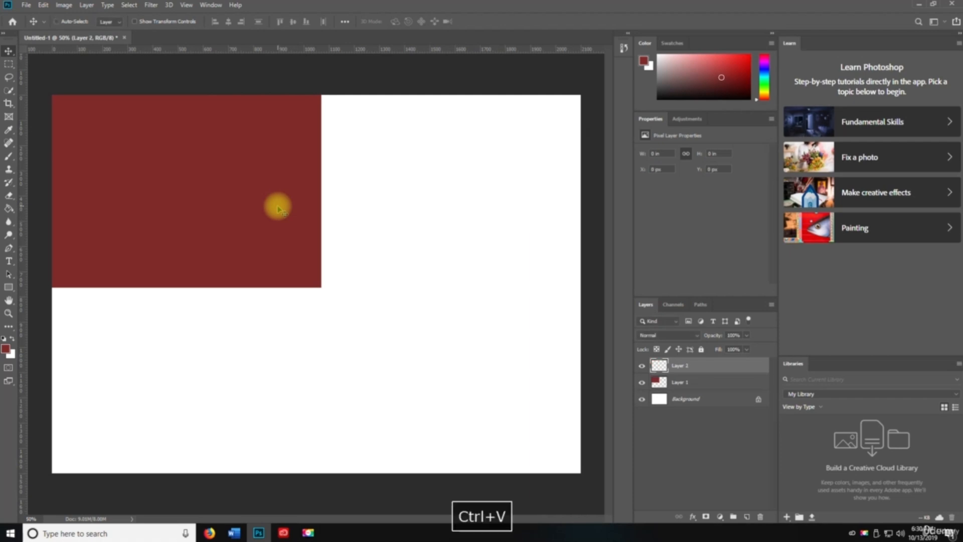
{"action": "key", "text": "ctrl+v"}
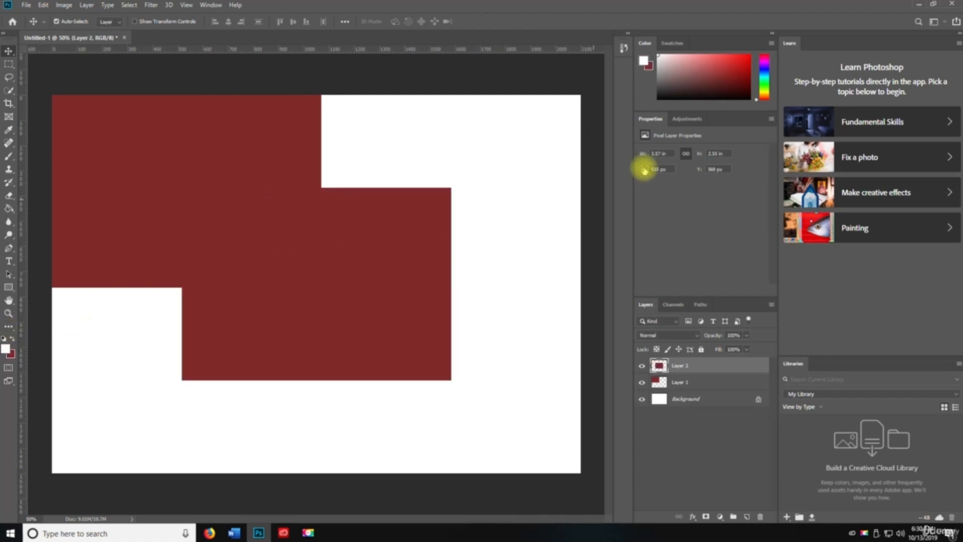
{"action": "left_click", "coordinate": [699, 90]}
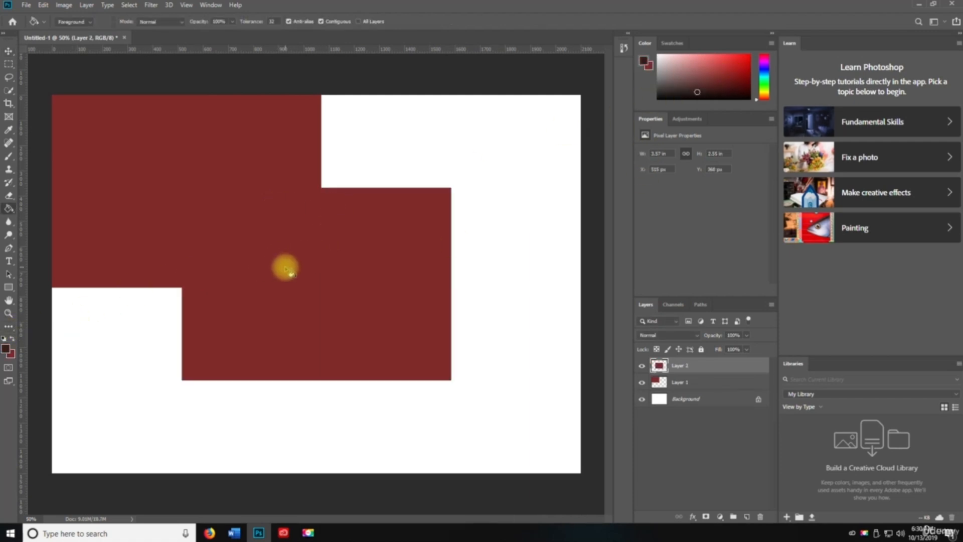
{"action": "key", "text": "shift+alt+BackSpace"}
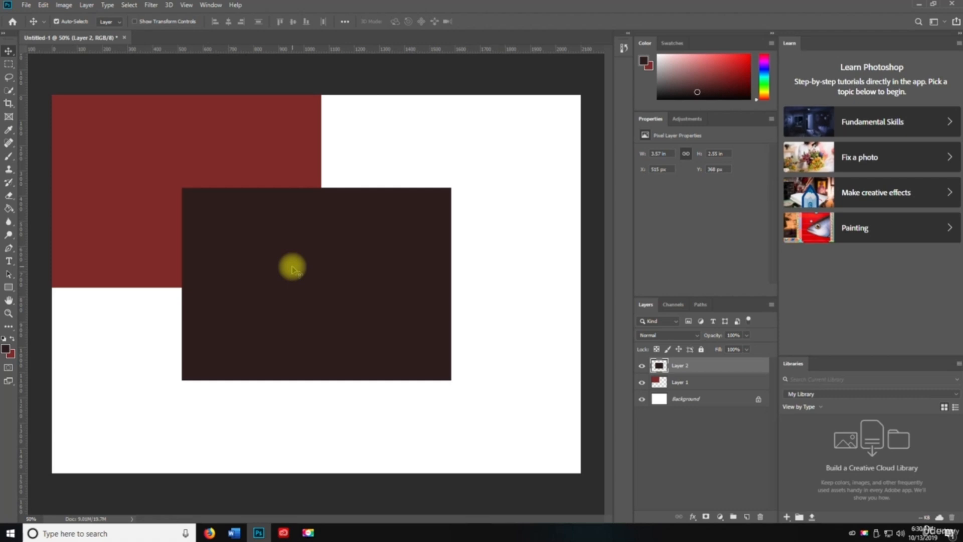
- In Select and Mask, set Radius 5 px, Smooth 38, Feather 8 px, adjust Contrast and apply as Layer 2's mask
{"action": "left_click", "coordinate": [129, 5]}
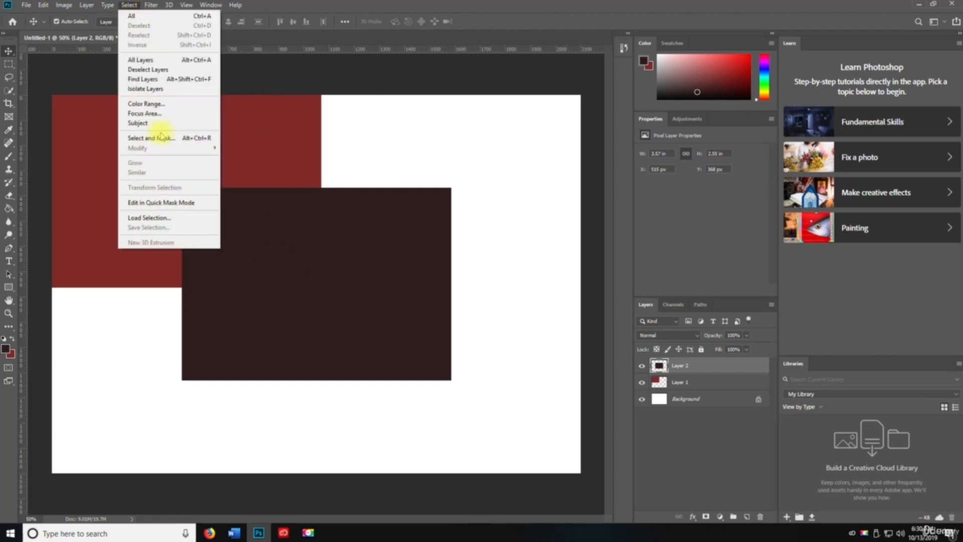
{"action": "left_click", "coordinate": [151, 139]}
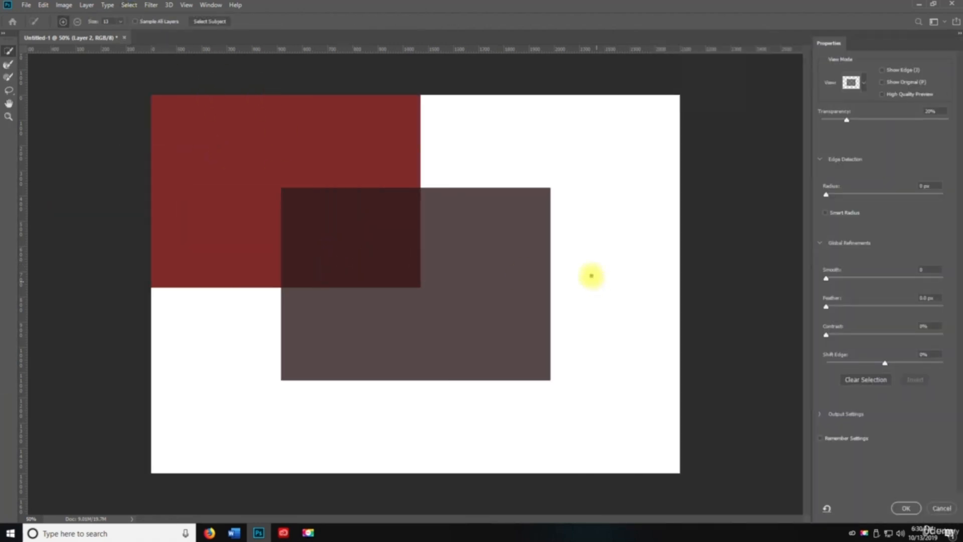
{"action": "left_click_drag", "start_coordinate": [825, 194], "coordinate": [857, 195]}
{"action": "left_click_drag", "start_coordinate": [866, 278], "coordinate": [868, 312]}
{"action": "left_click", "coordinate": [876, 334]}
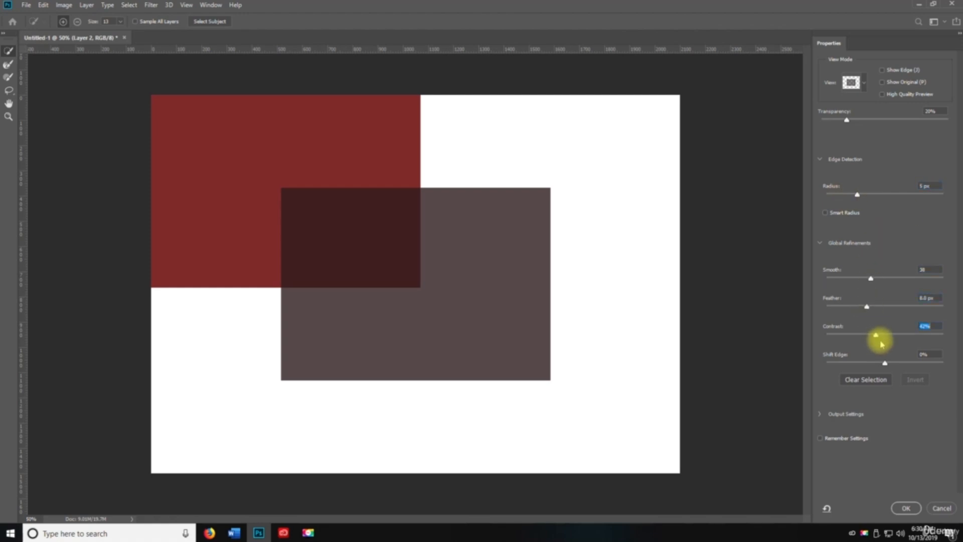
{"action": "left_click", "coordinate": [906, 507]}
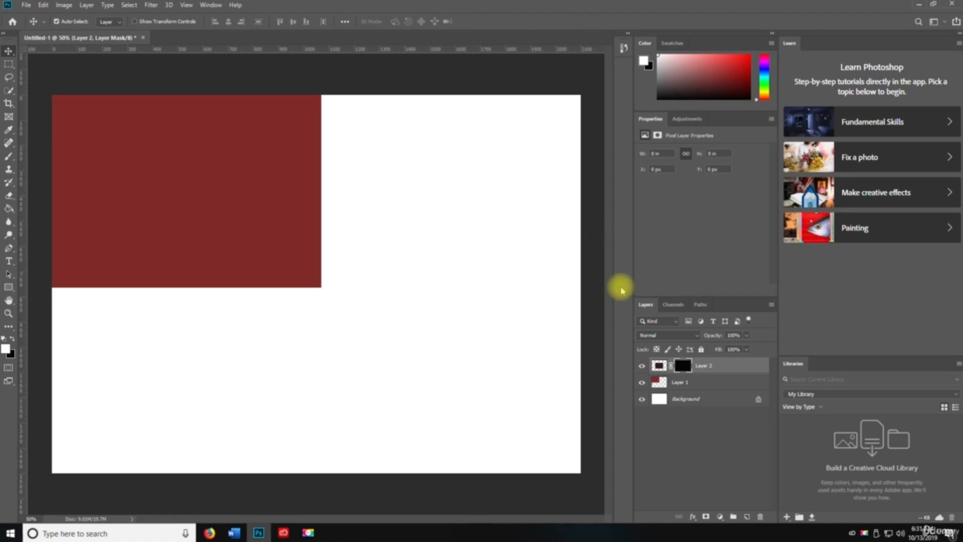
- Turn Quick Mask editing on and then off again from the Select menu
{"action": "left_click", "coordinate": [129, 5]}
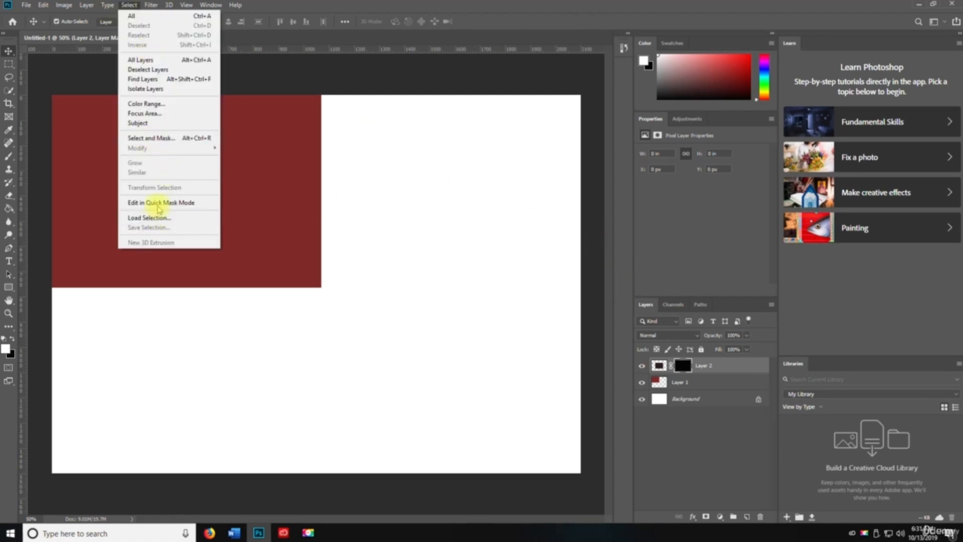
{"action": "left_click", "coordinate": [170, 203]}
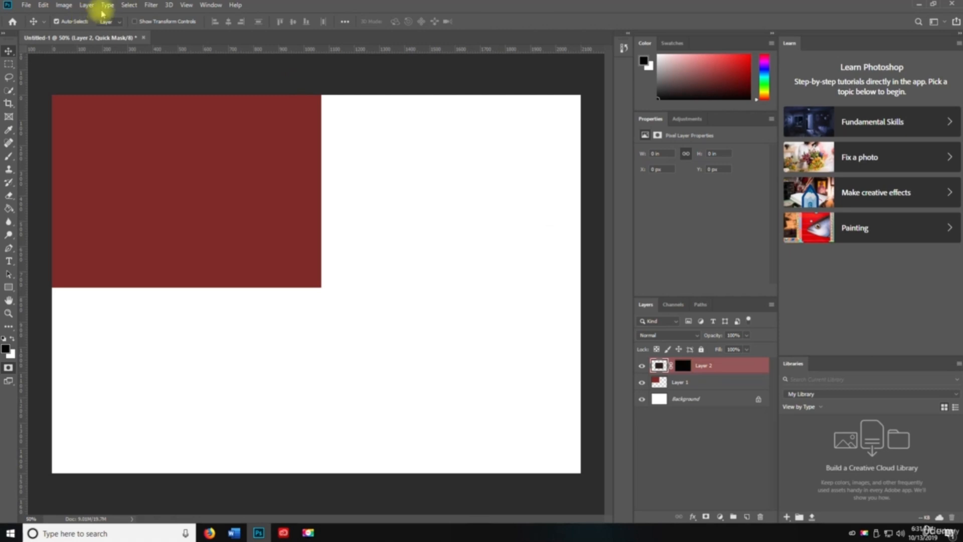
{"action": "left_click", "coordinate": [107, 5]}
{"action": "left_click", "coordinate": [126, 5]}
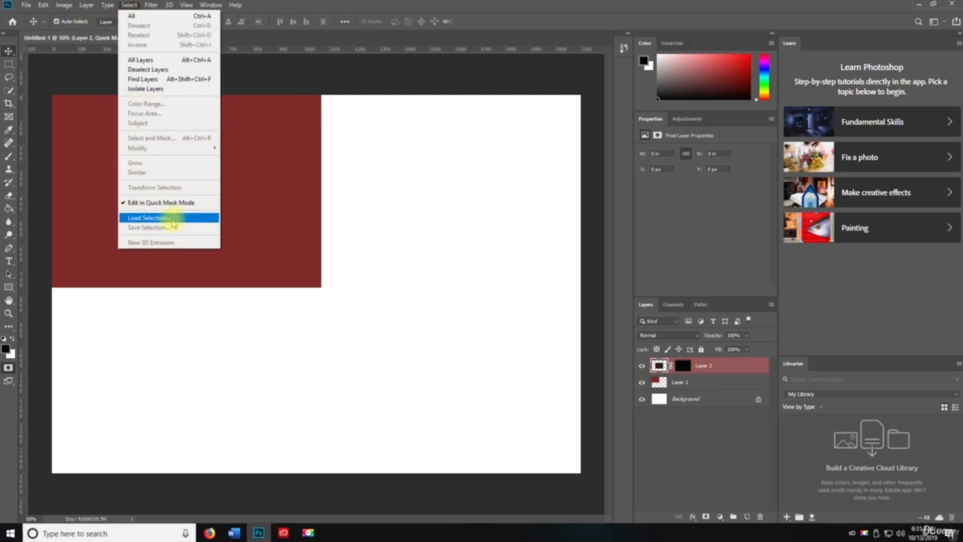
{"action": "left_click", "coordinate": [168, 202]}
- Try loading Layer 2's mask as a selection twice, dismissing the no-pixels warning, then deselect
{"action": "left_click", "coordinate": [129, 5]}
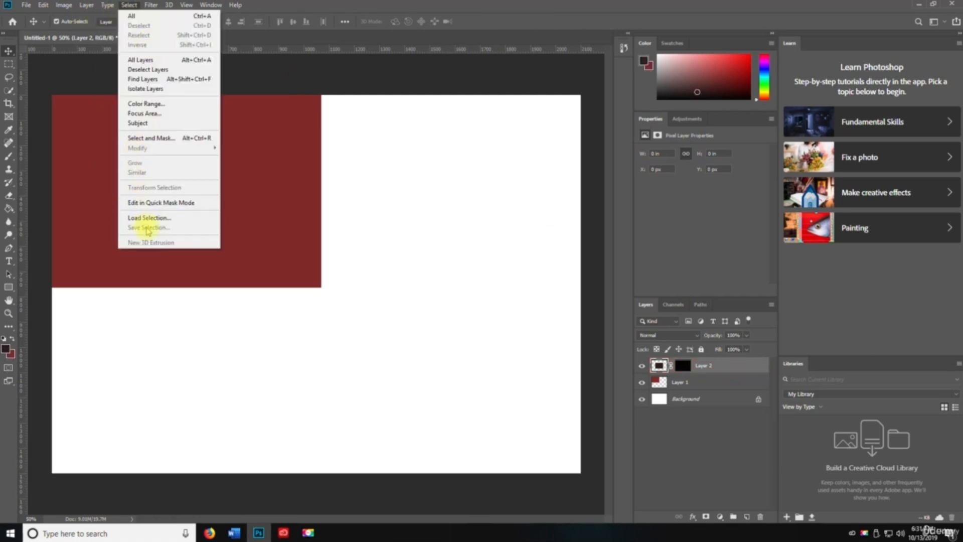
{"action": "left_click", "coordinate": [156, 217]}
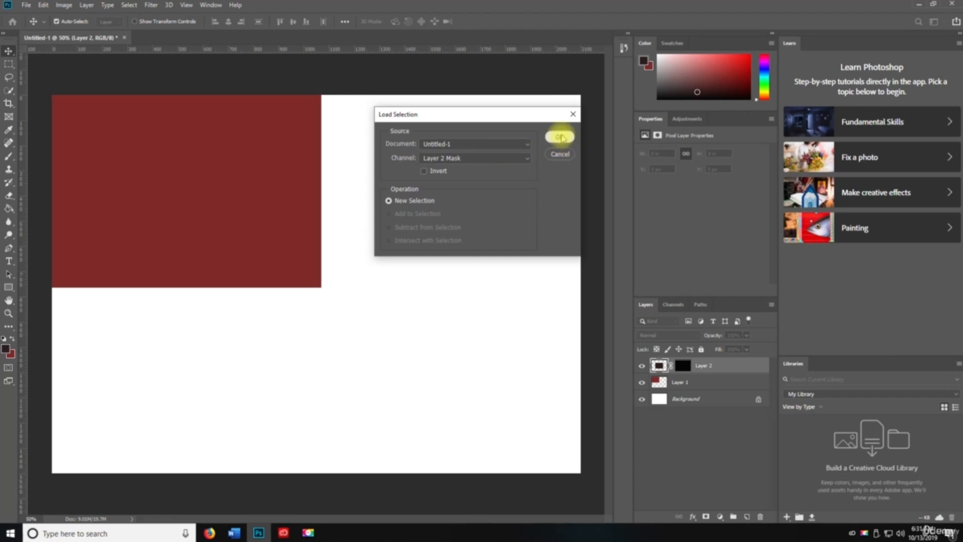
{"action": "left_click", "coordinate": [560, 138]}
{"action": "left_click", "coordinate": [463, 199]}
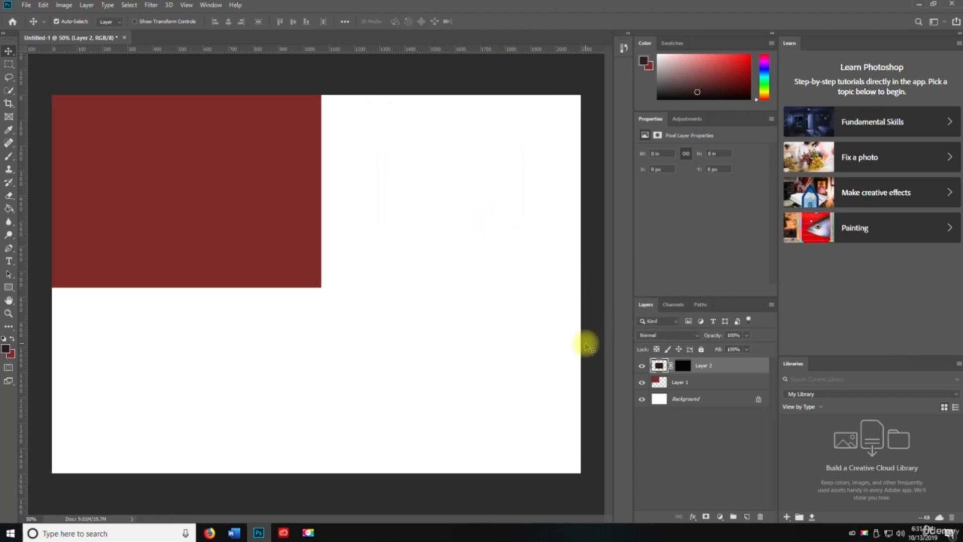
{"action": "key", "text": "ctrl+a"}
{"action": "left_click", "coordinate": [129, 5]}
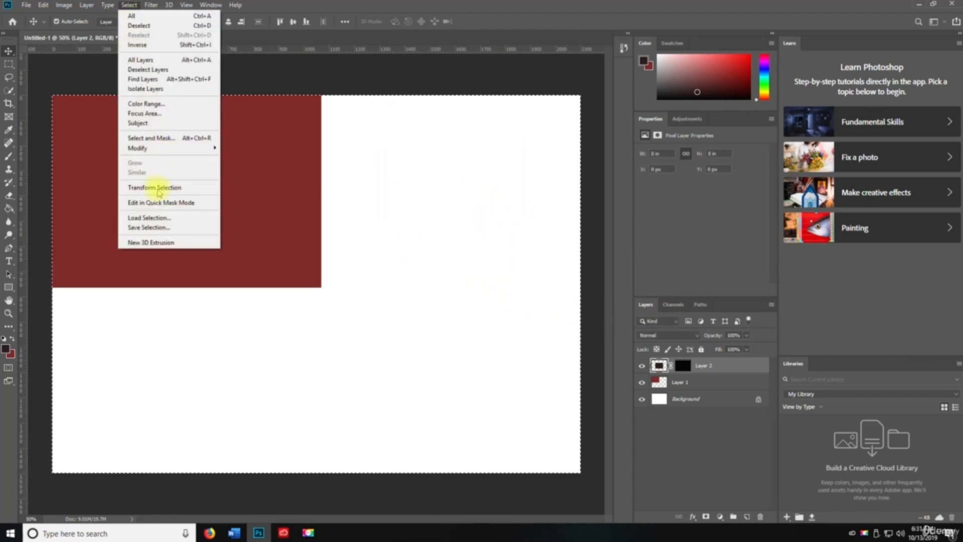
{"action": "left_click", "coordinate": [150, 218]}
{"action": "left_click", "coordinate": [556, 136]}
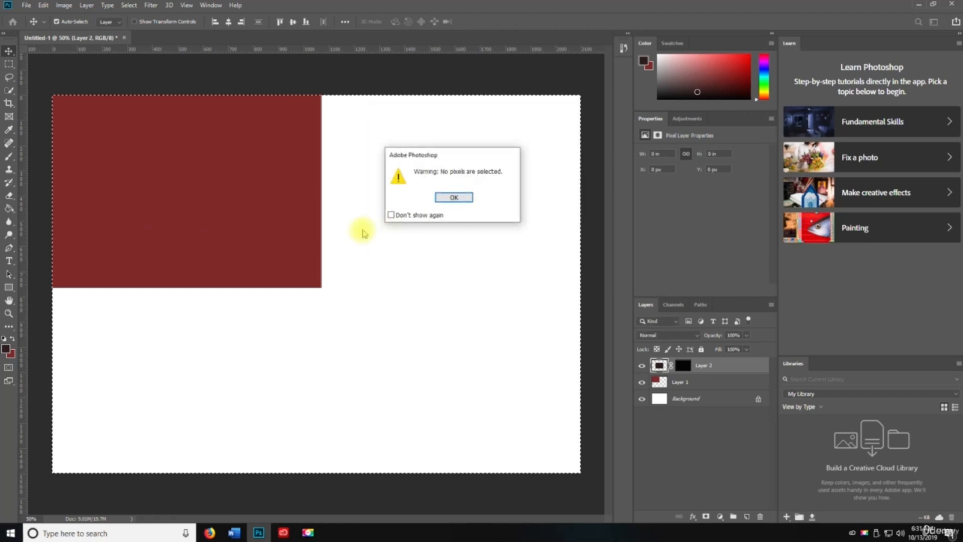
{"action": "left_click", "coordinate": [454, 197]}
{"action": "key", "text": "ctrl+d"}
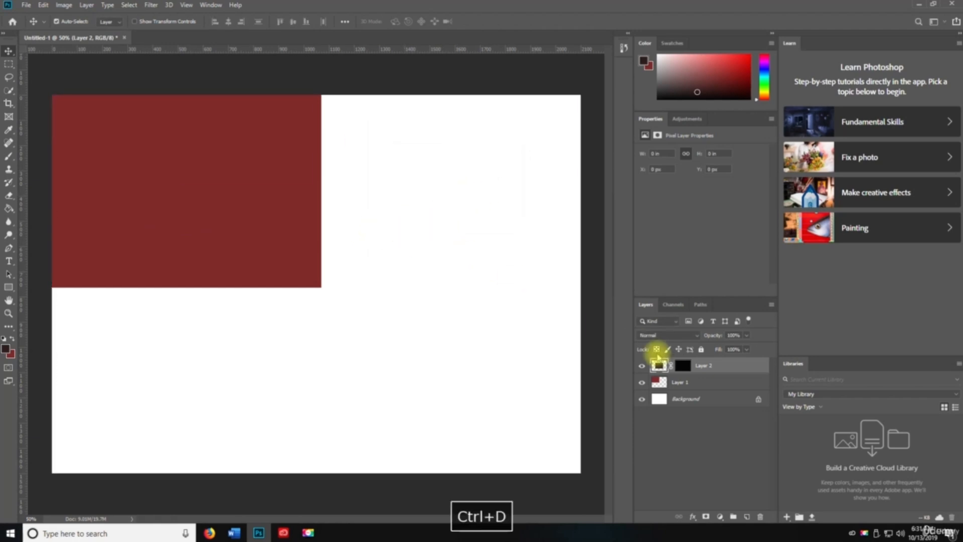
- Hide Layer 2, switch to Layer 1 and try a Color Range selection with fuzziness 154
{"action": "left_click", "coordinate": [641, 365]}
{"action": "left_click", "coordinate": [129, 5]}
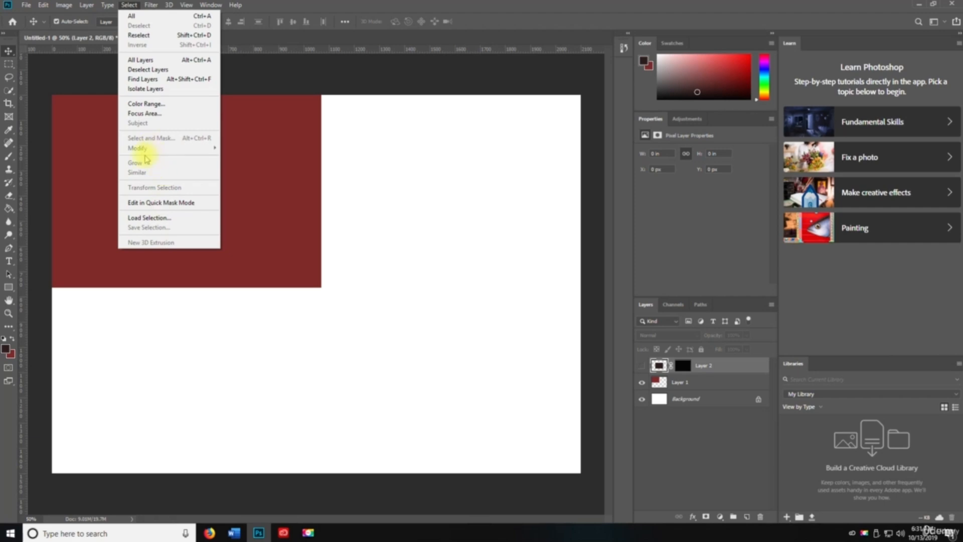
{"action": "left_click", "coordinate": [401, 273]}
{"action": "left_click", "coordinate": [673, 382]}
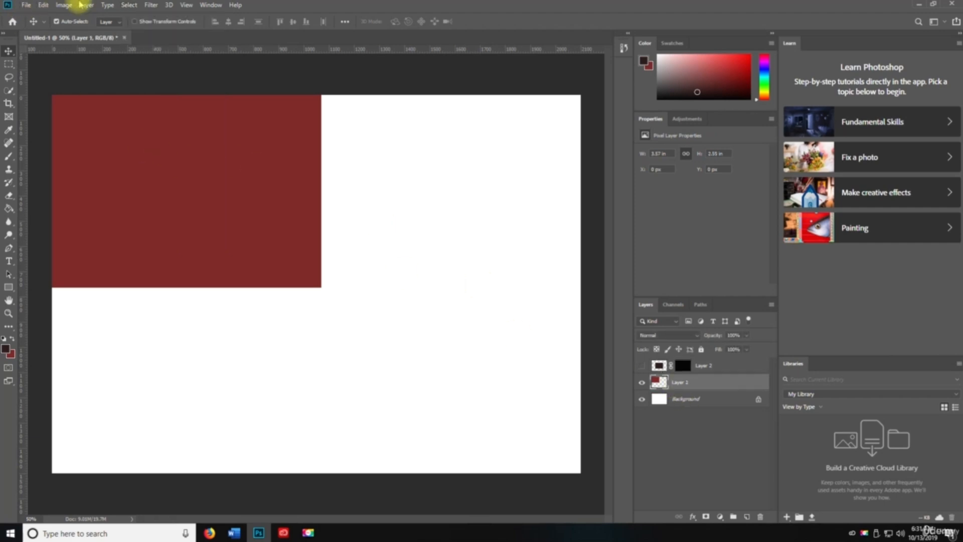
{"action": "left_click", "coordinate": [129, 5]}
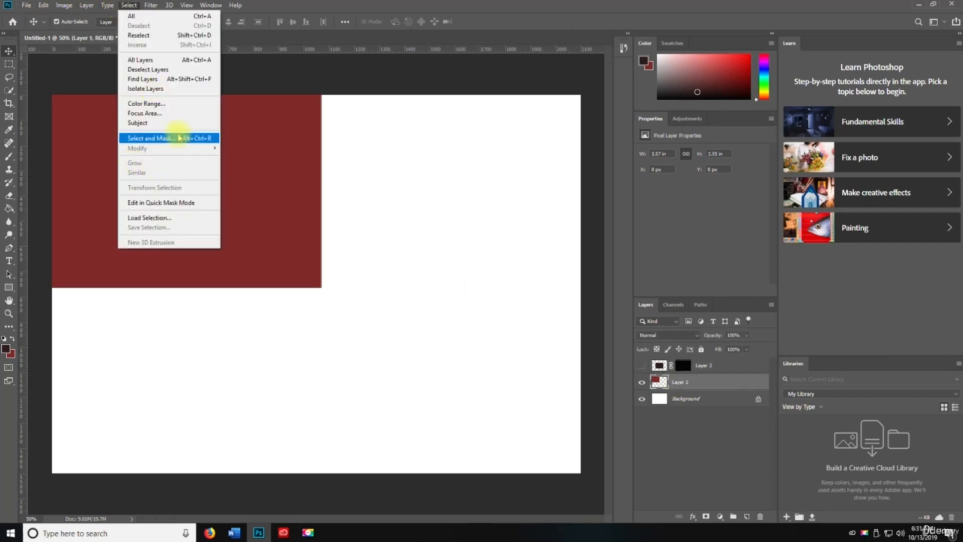
{"action": "left_click", "coordinate": [160, 104]}
{"action": "left_click_drag", "start_coordinate": [421, 150], "coordinate": [478, 150]}
{"action": "left_click", "coordinate": [551, 116]}
{"action": "left_click", "coordinate": [477, 198]}
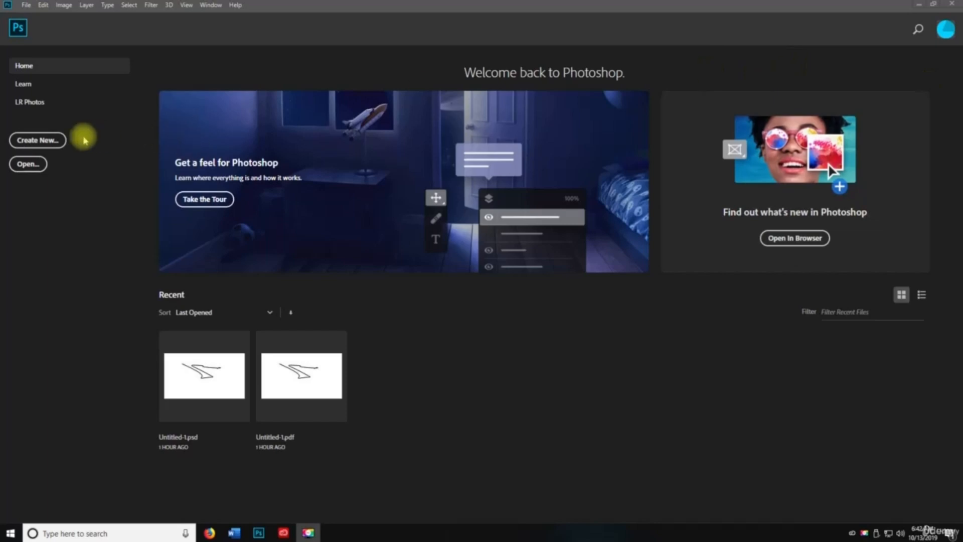
- Create a blank 2100 × 1500 px, 300 ppi document using the Default Photoshop Size preset
{"action": "key", "text": "space"}
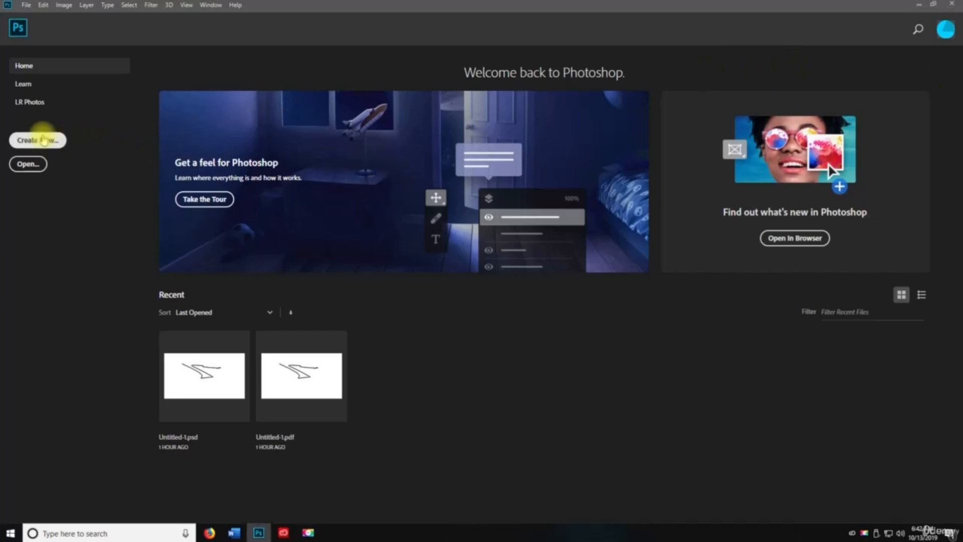
{"action": "left_click", "coordinate": [49, 140]}
{"action": "left_click", "coordinate": [305, 170]}
{"action": "left_click", "coordinate": [317, 188]}
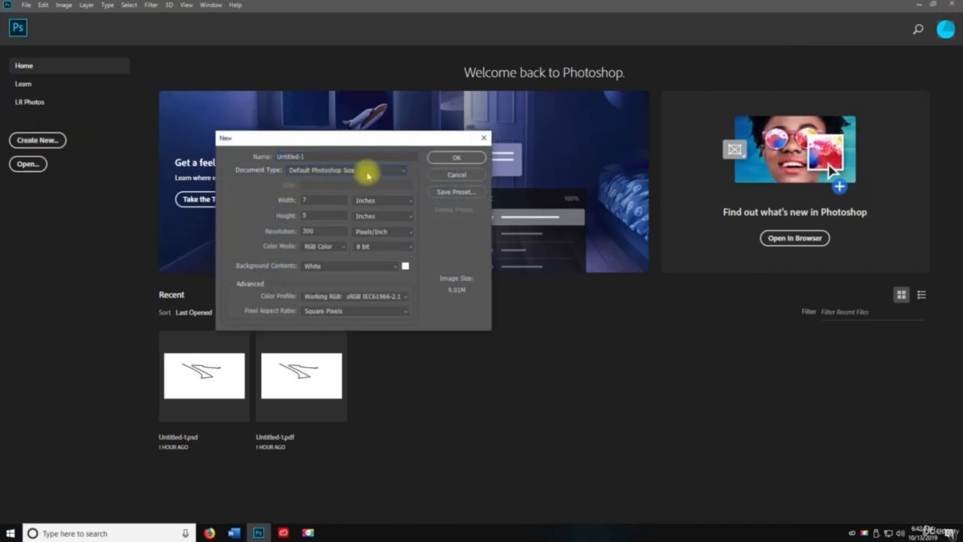
{"action": "left_click", "coordinate": [441, 157]}
{"action": "left_click", "coordinate": [170, 6]}
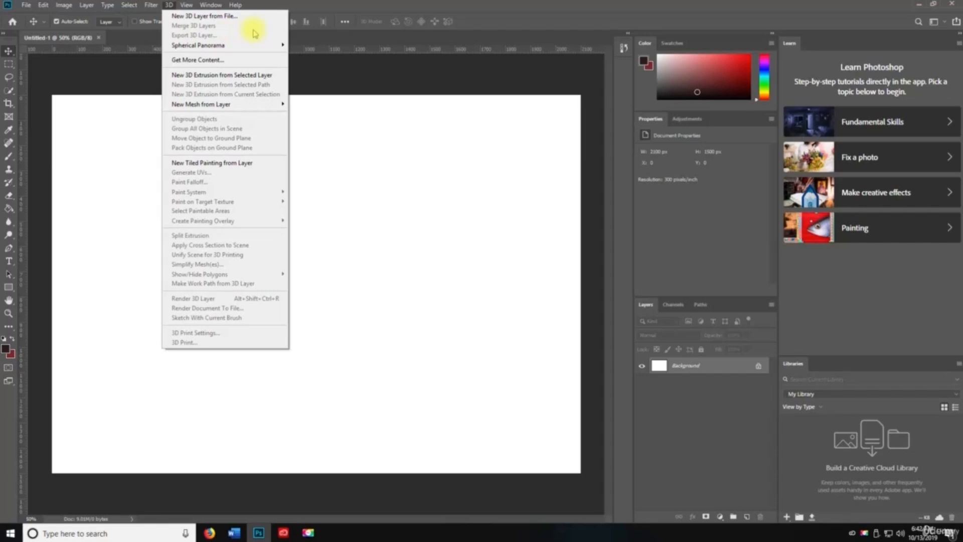
{"action": "mouse_move", "coordinate": [234, 46]}
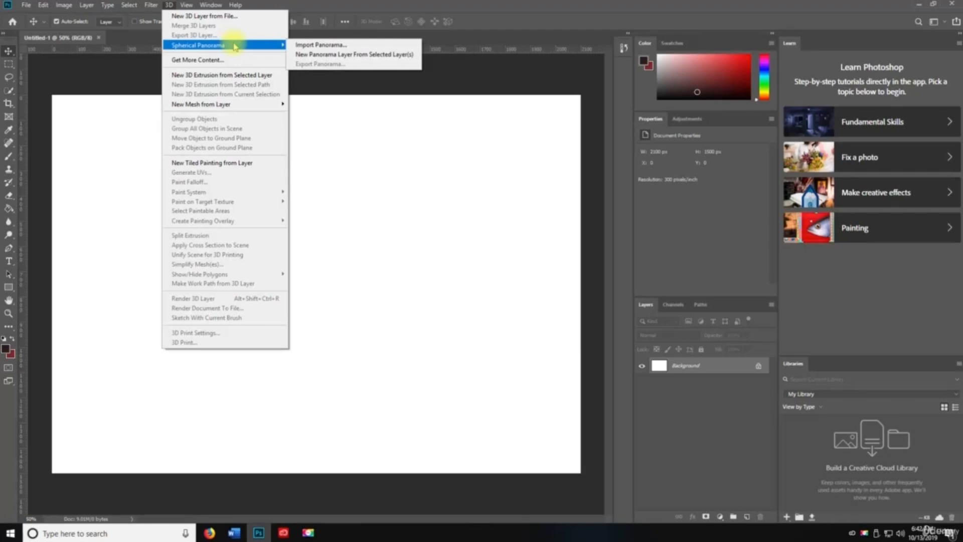
- Open 3D > Get More Content, scroll the photoshop.com downloadable 3D content page, then close it
{"action": "left_click", "coordinate": [221, 60]}
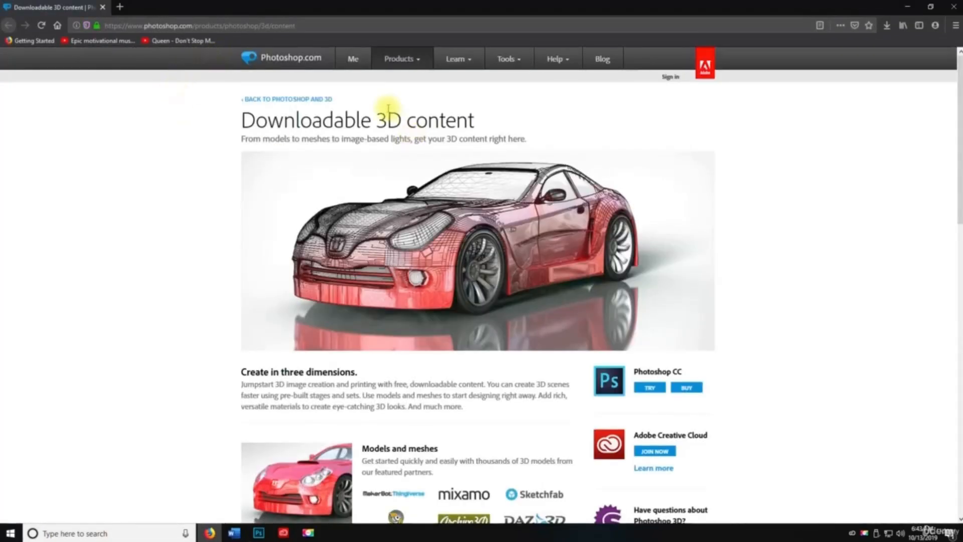
{"action": "scroll", "coordinate": [383, 214], "scroll_direction": "down", "scroll_amount": 2}
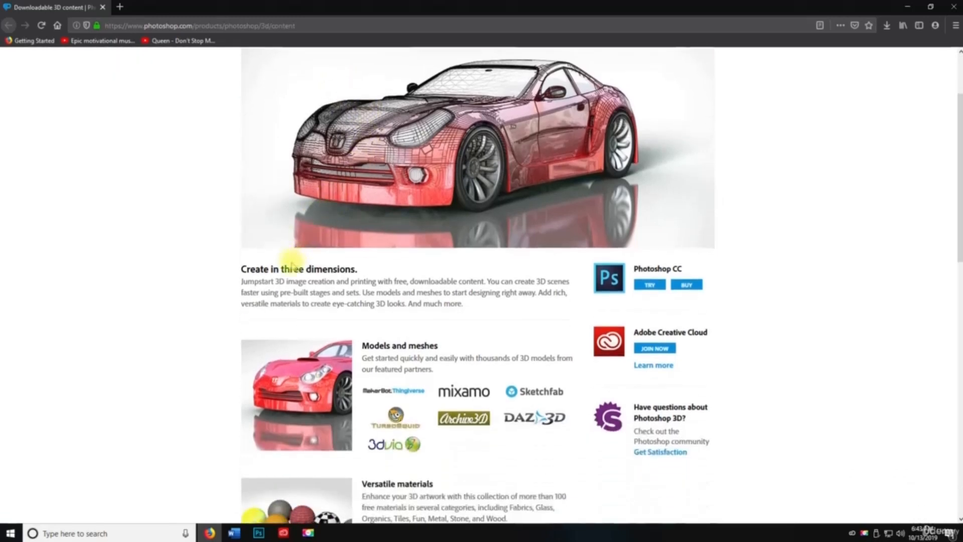
{"action": "scroll", "coordinate": [400, 253], "scroll_direction": "down", "scroll_amount": 10}
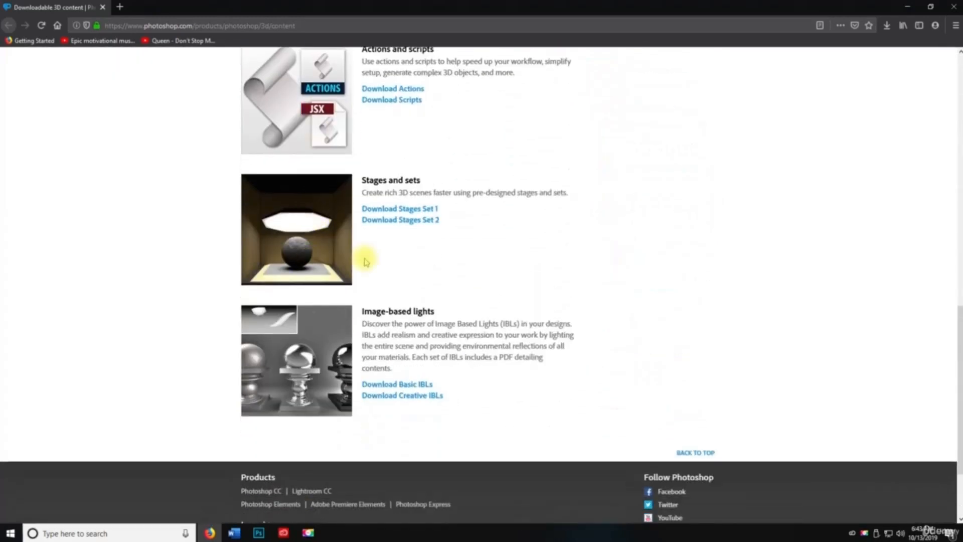
{"action": "left_click", "coordinate": [103, 8]}
{"action": "key", "text": "space"}
{"action": "left_click", "coordinate": [168, 5]}
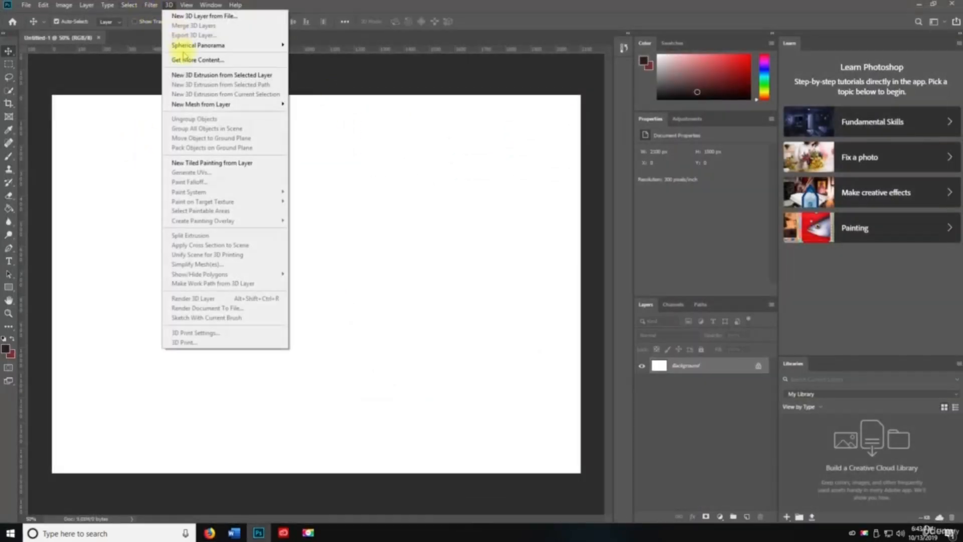
- Extrude the Background layer into 3D in the 3D workspace, zoom out to 33.3%, then undo it
{"action": "left_click", "coordinate": [213, 75]}
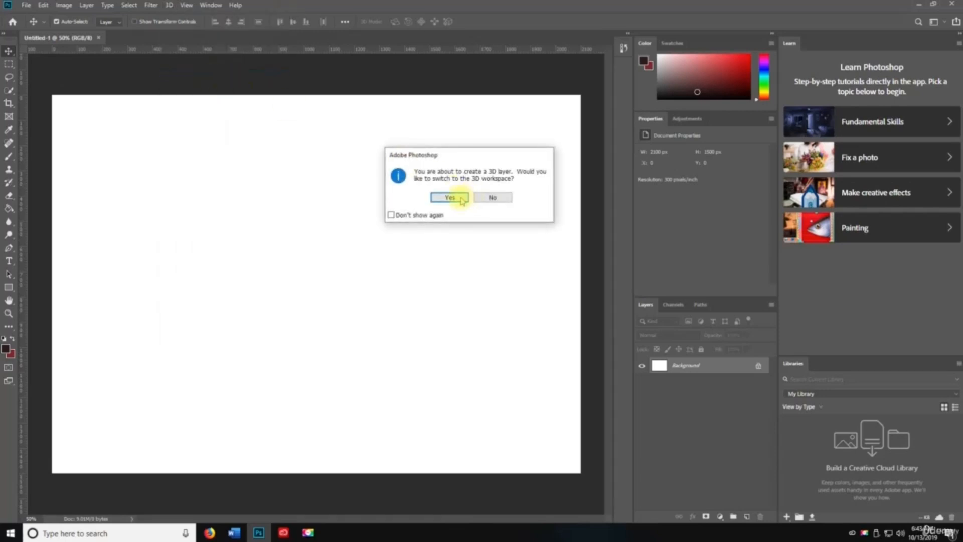
{"action": "left_click", "coordinate": [456, 197]}
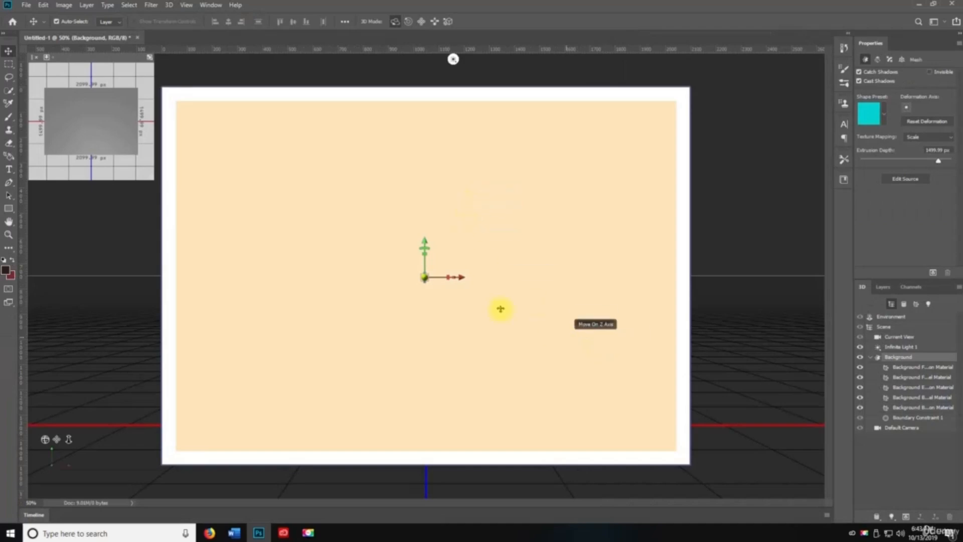
{"action": "key", "text": "z"}
{"action": "left_click", "coordinate": [169, 5]}
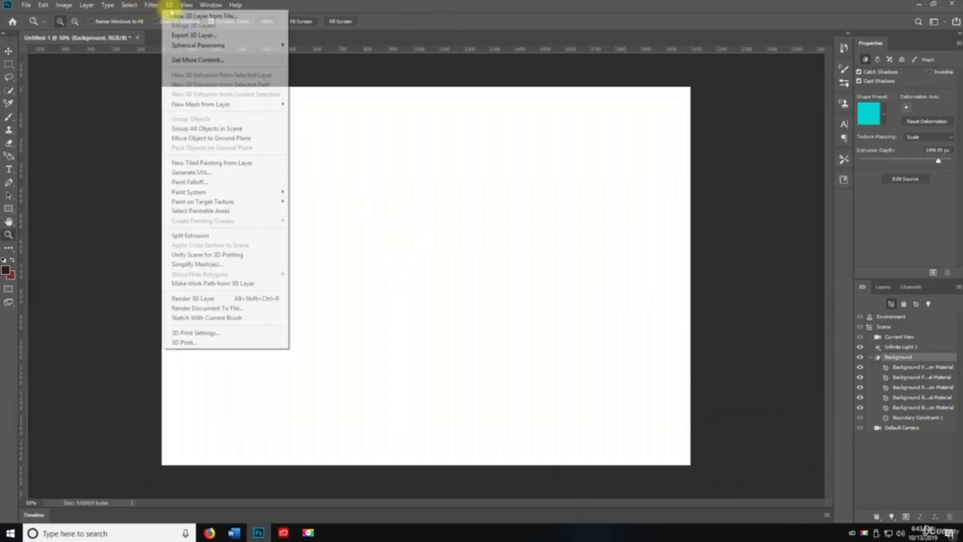
{"action": "left_click", "coordinate": [490, 221]}
{"action": "left_click", "coordinate": [467, 235], "text": "alt"}
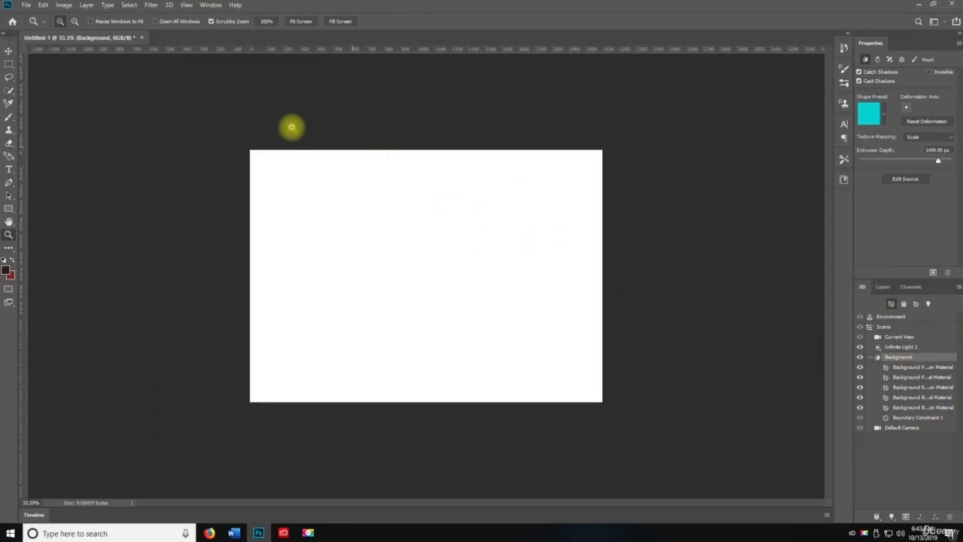
{"action": "left_click", "coordinate": [882, 287]}
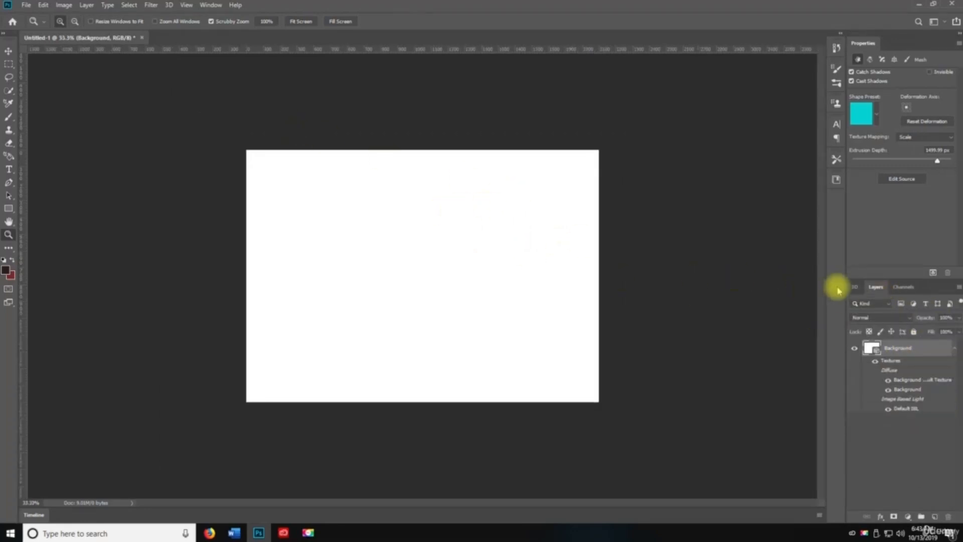
{"action": "left_click", "coordinate": [854, 287]}
{"action": "left_click", "coordinate": [43, 6]}
{"action": "left_click", "coordinate": [54, 14]}
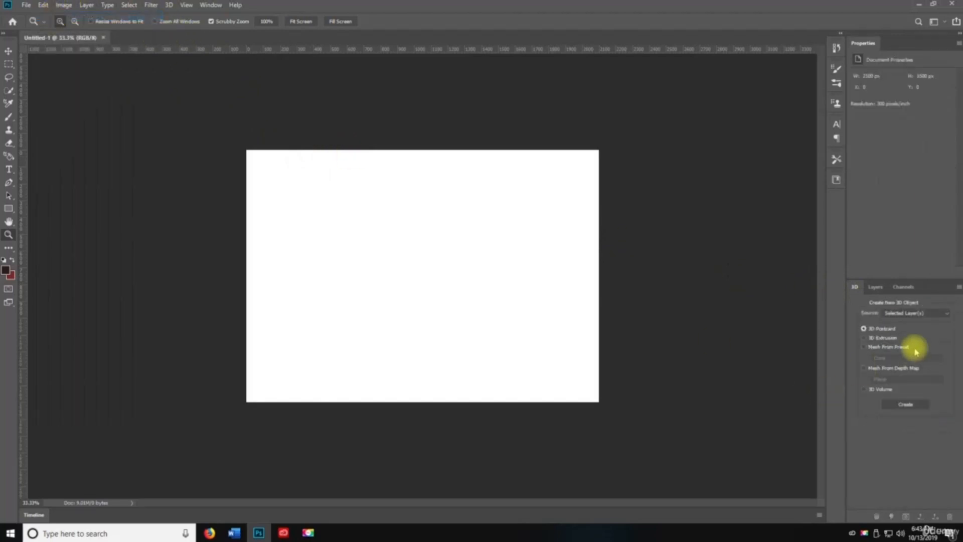
- Undo once more and unlock the Background layer into a regular Layer 0
{"action": "key", "text": "ctrl+z"}
{"action": "left_click", "coordinate": [43, 5]}
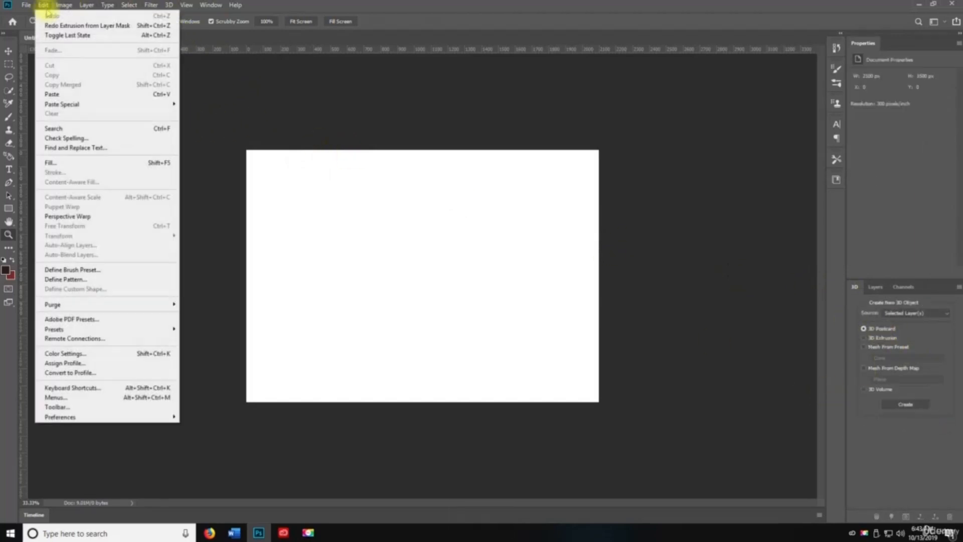
{"action": "left_click", "coordinate": [875, 287]}
{"action": "left_click", "coordinate": [946, 348]}
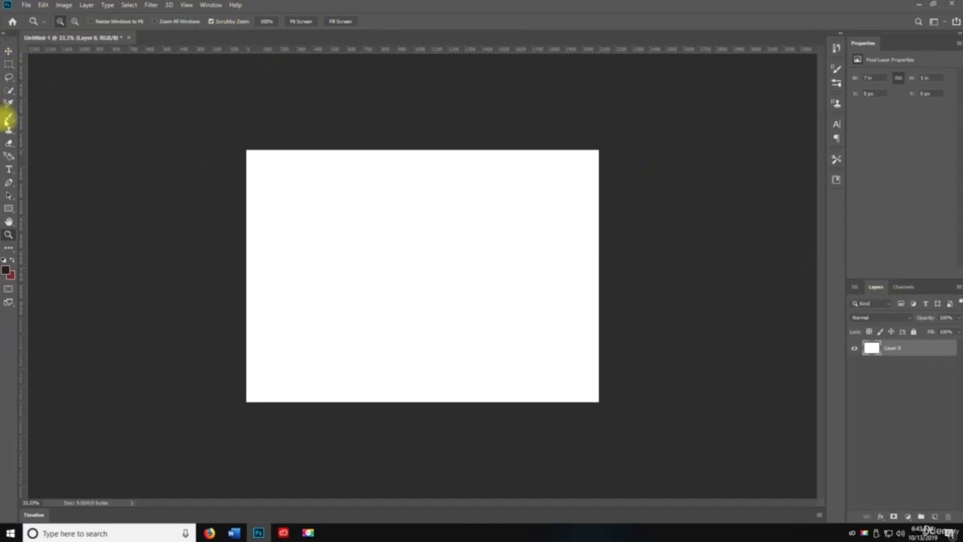
- Switch between the 3D and Essentials workspaces, ending with the Move tool selected
{"action": "left_click", "coordinate": [211, 5]}
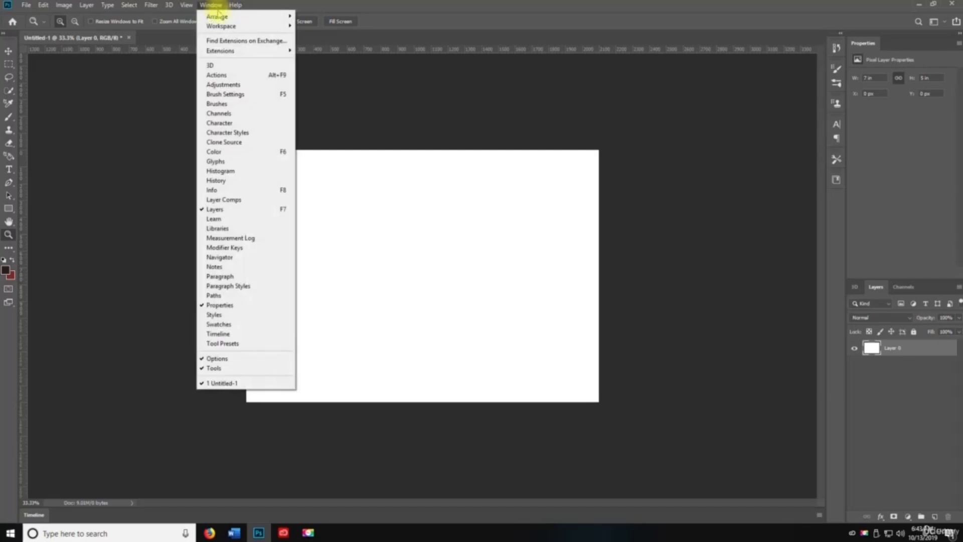
{"action": "mouse_move", "coordinate": [236, 26]}
{"action": "left_click", "coordinate": [348, 26]}
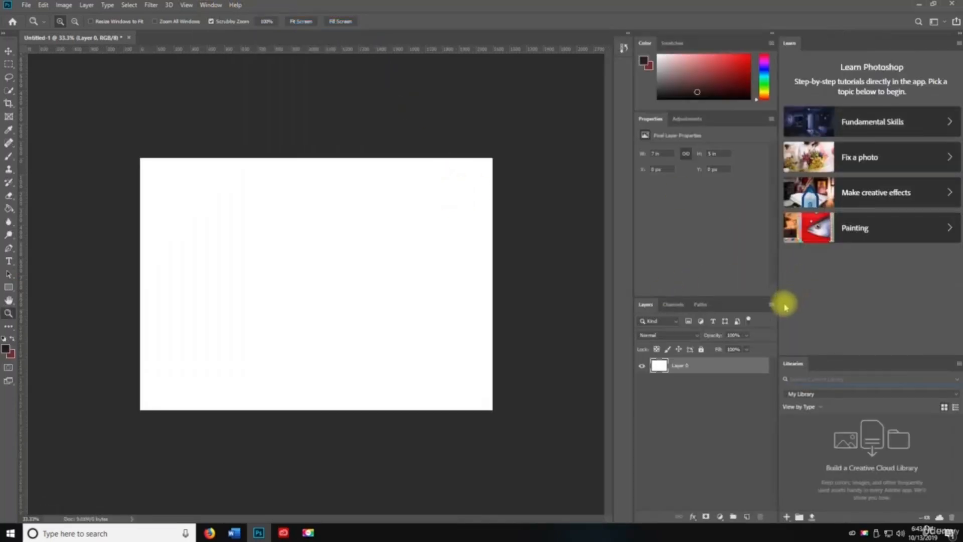
{"action": "left_click", "coordinate": [210, 5]}
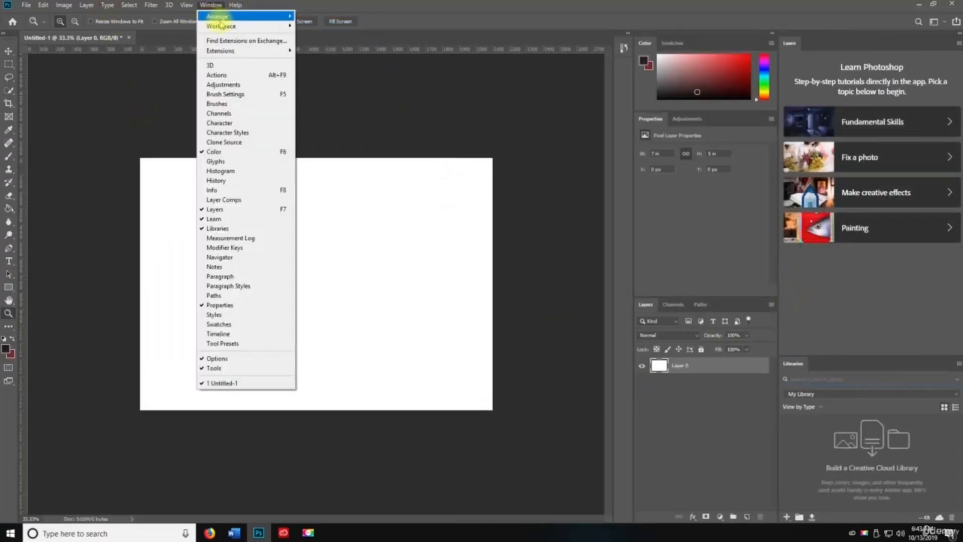
{"action": "mouse_move", "coordinate": [235, 26]}
{"action": "left_click", "coordinate": [343, 36]}
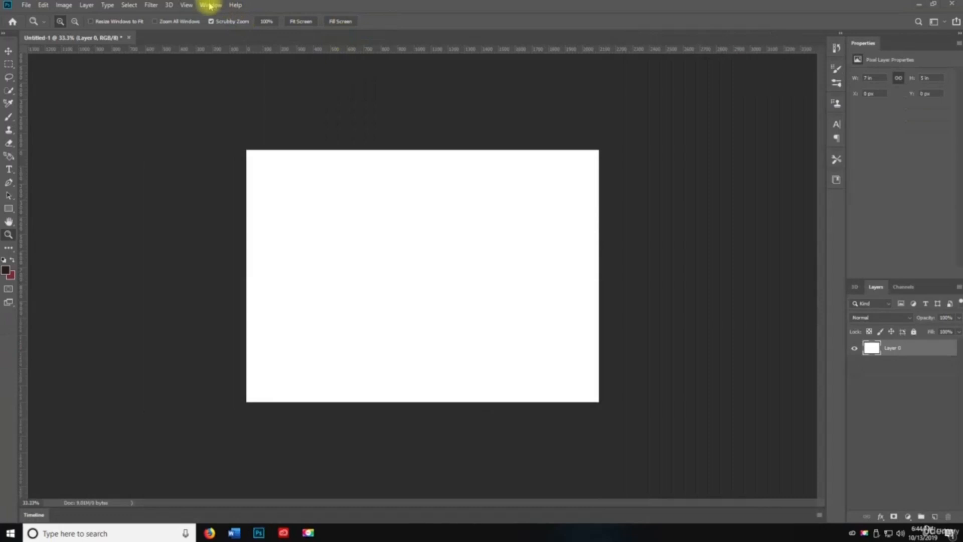
{"action": "left_click", "coordinate": [211, 5]}
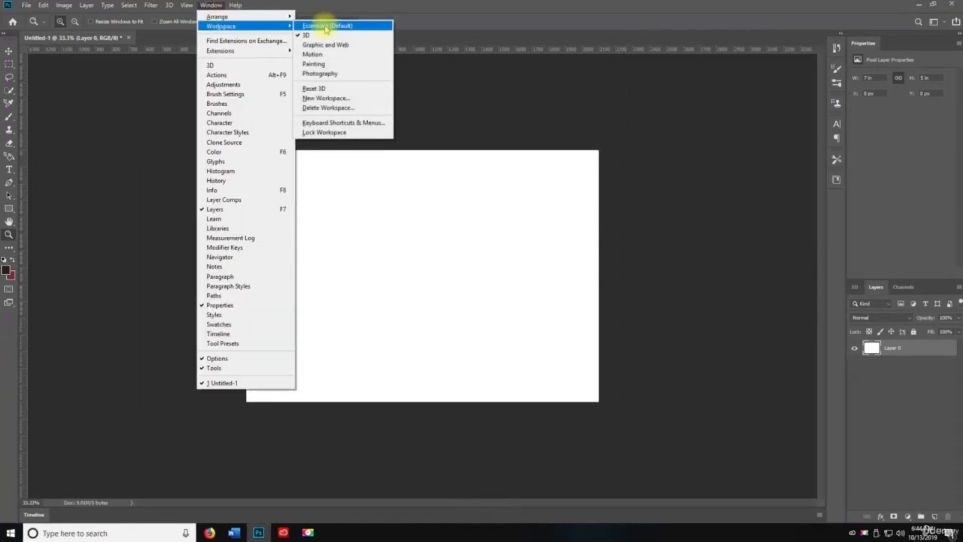
{"action": "left_click", "coordinate": [331, 25]}
{"action": "left_click", "coordinate": [169, 5]}
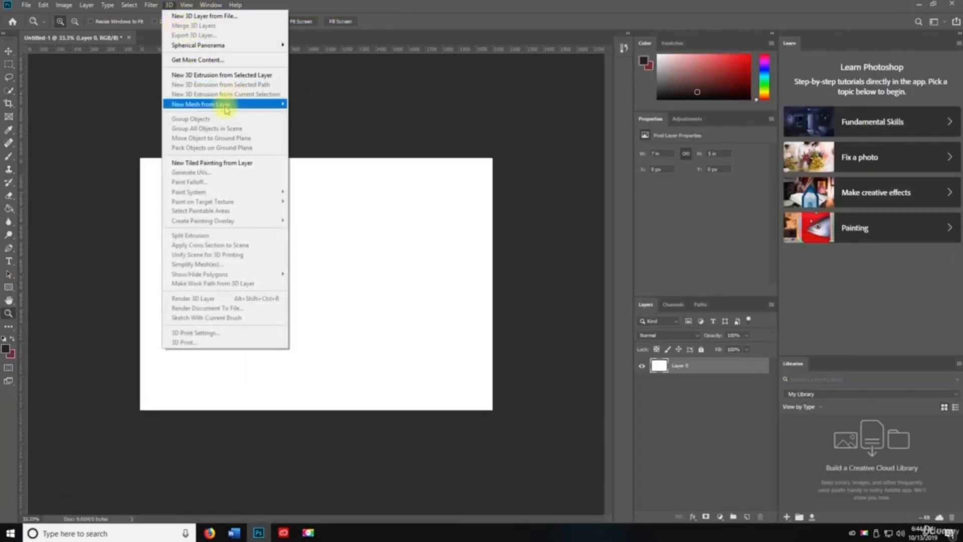
{"action": "mouse_move", "coordinate": [226, 109]}
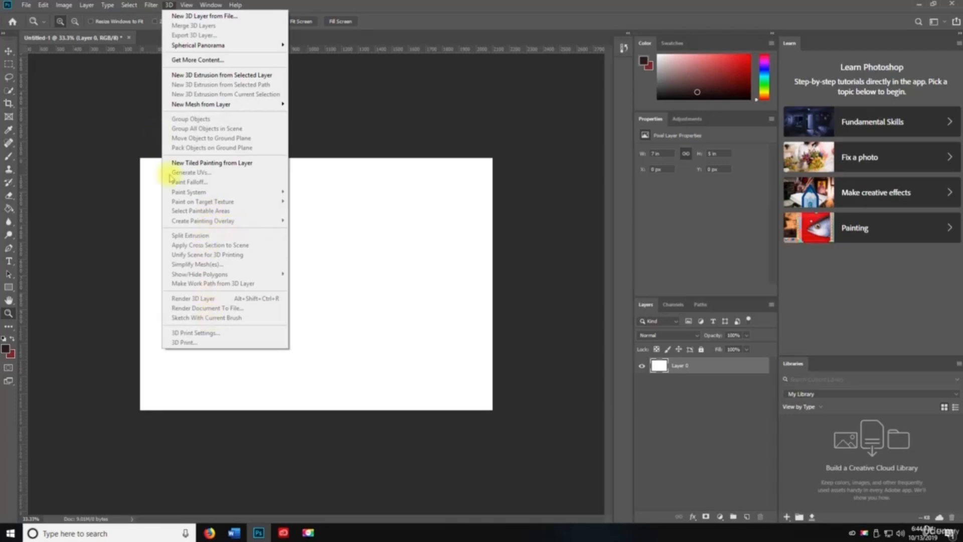
{"action": "left_click", "coordinate": [351, 282]}
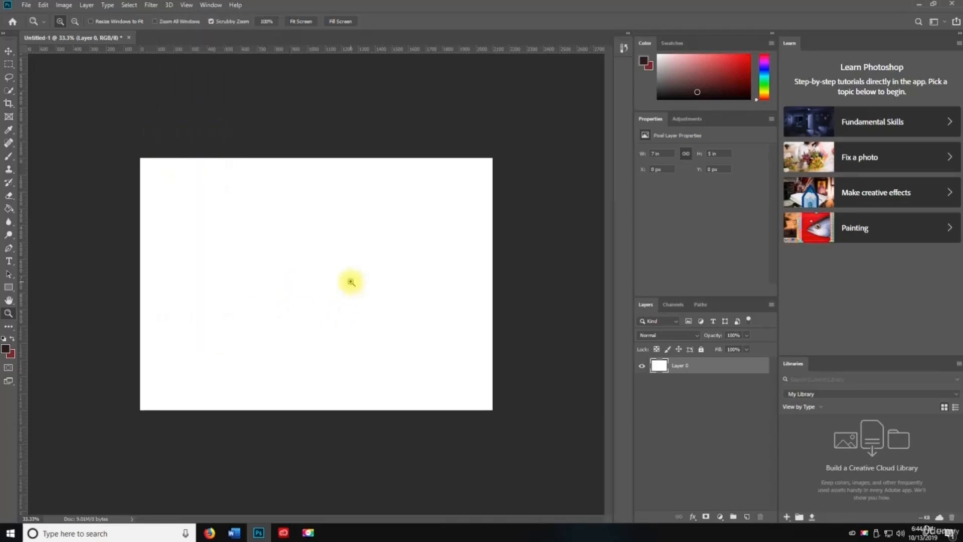
{"action": "key", "text": "v"}
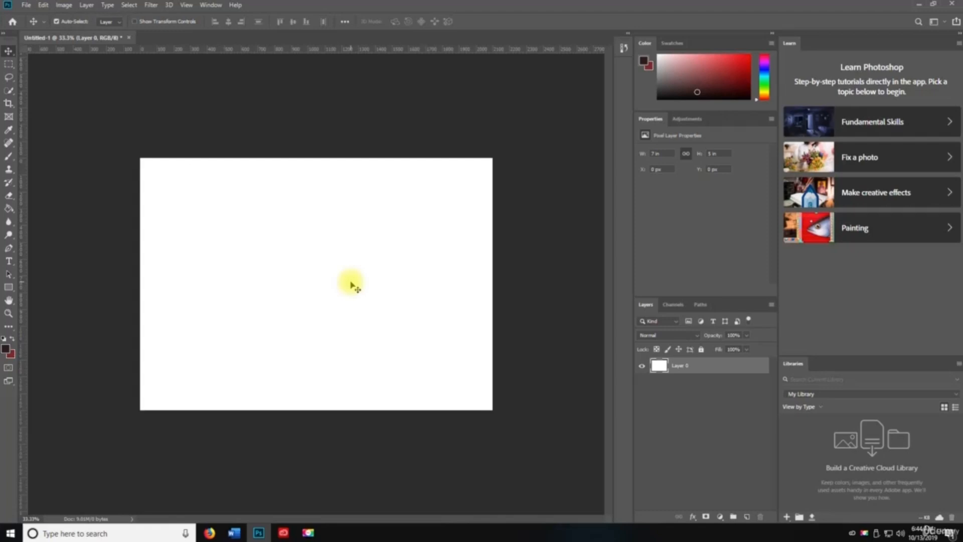
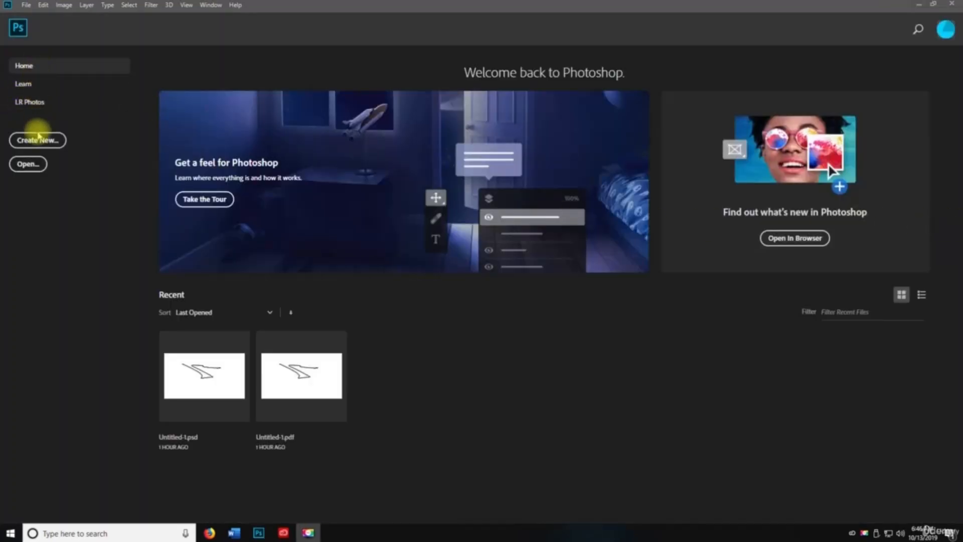
- Create a new Untitled-1 document from the Default Photoshop Size preset
{"action": "key", "text": "space"}
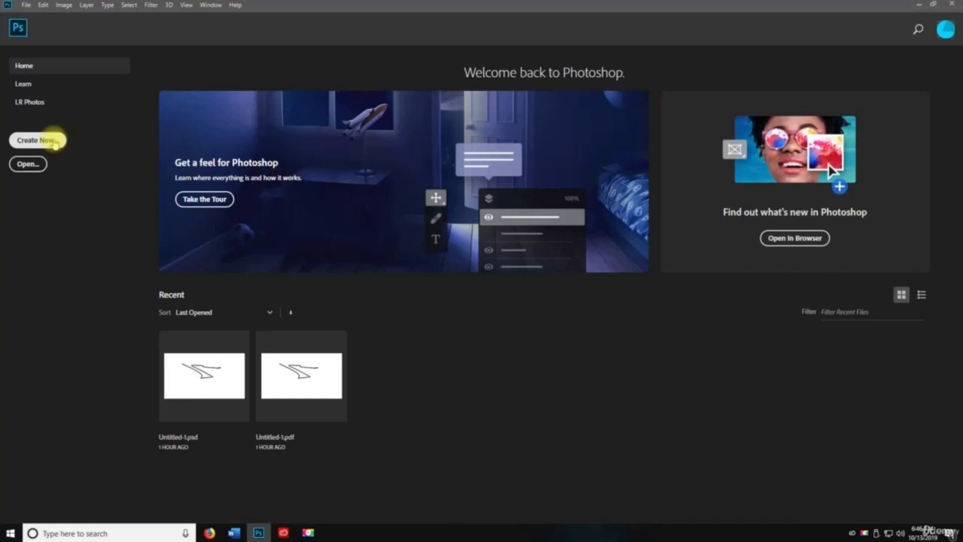
{"action": "left_click", "coordinate": [57, 141]}
{"action": "left_click", "coordinate": [302, 170]}
{"action": "left_click", "coordinate": [308, 171]}
{"action": "left_click", "coordinate": [311, 171]}
{"action": "left_click", "coordinate": [312, 188]}
{"action": "left_click", "coordinate": [457, 158]}
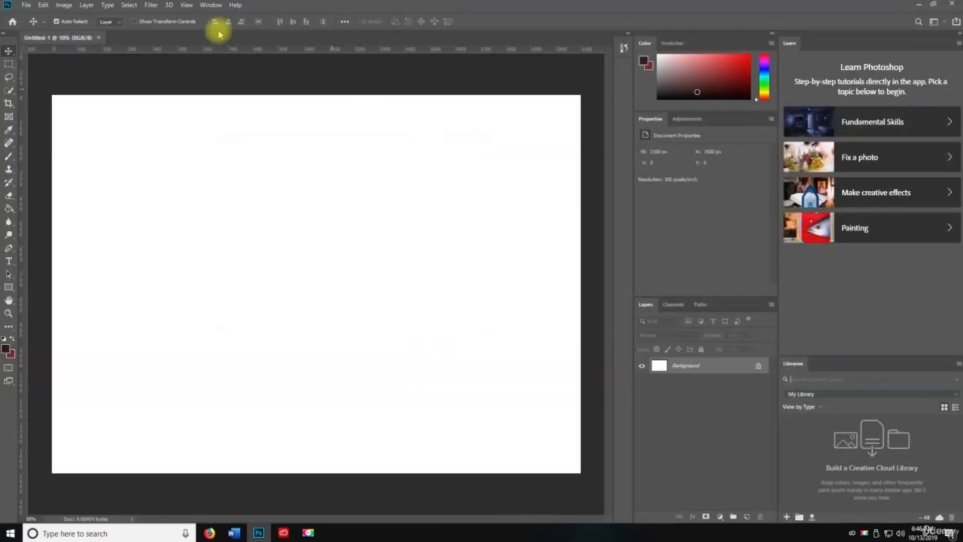
- Zoom the blank canvas in, out, then fit it on screen from the View menu
{"action": "left_click", "coordinate": [186, 5]}
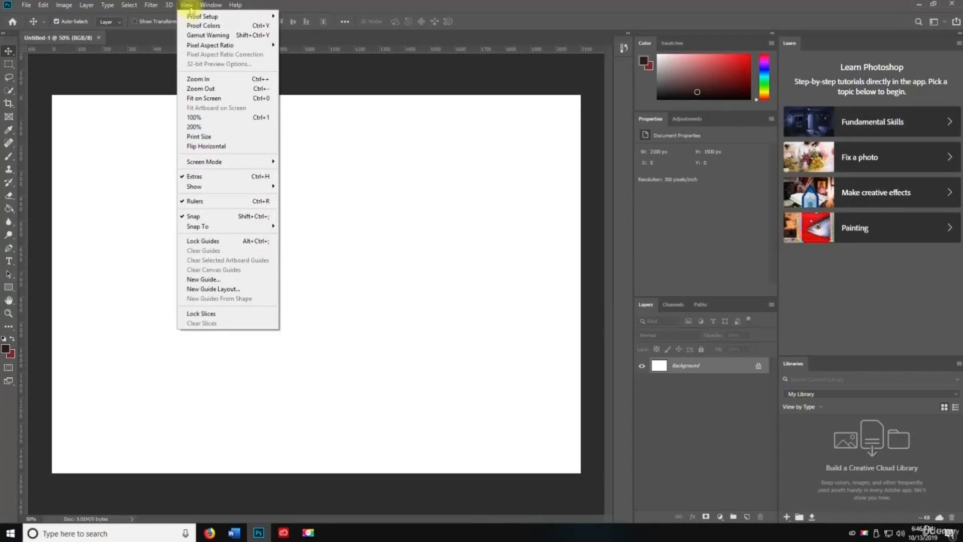
{"action": "mouse_move", "coordinate": [199, 17]}
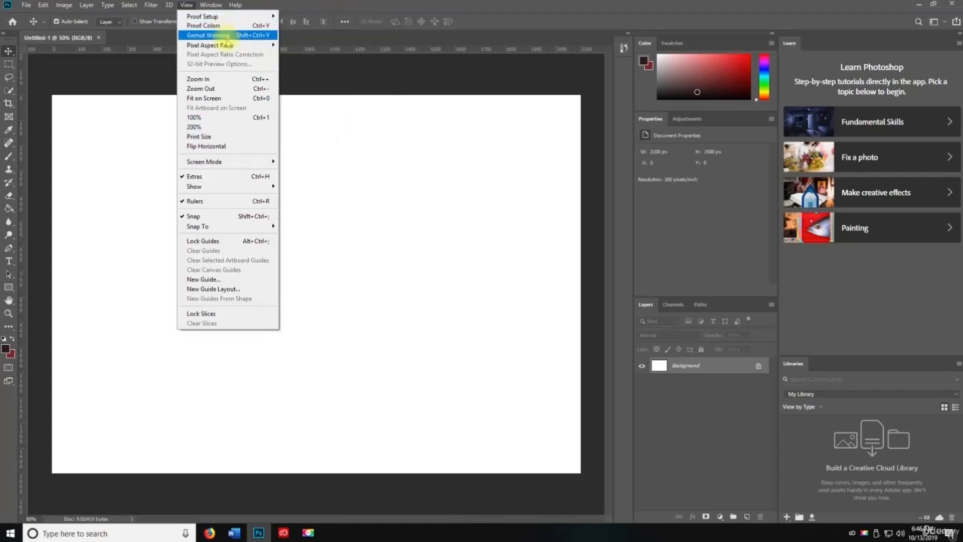
{"action": "mouse_move", "coordinate": [221, 48]}
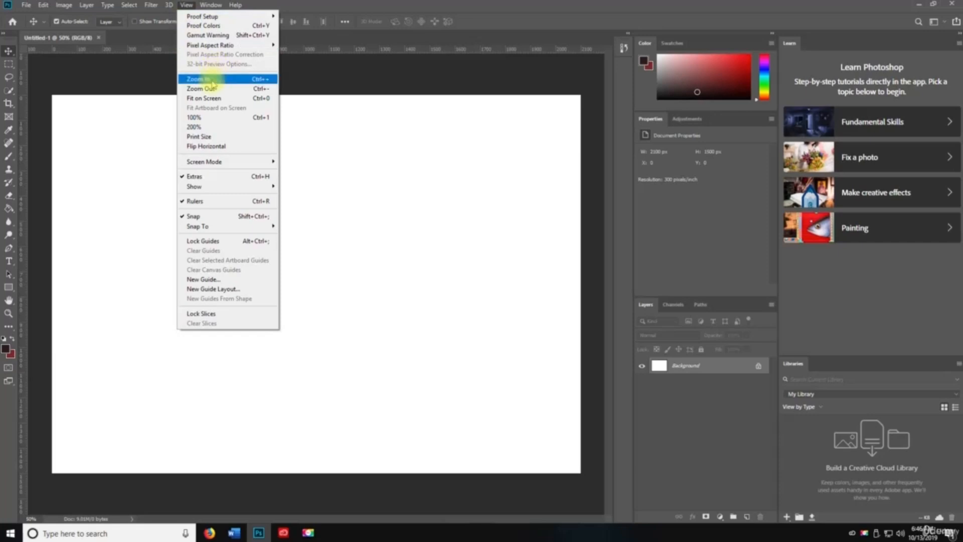
{"action": "left_click", "coordinate": [209, 79]}
{"action": "left_click", "coordinate": [193, 6]}
{"action": "key", "text": "space"}
{"action": "left_click", "coordinate": [200, 88]}
{"action": "left_click", "coordinate": [186, 5]}
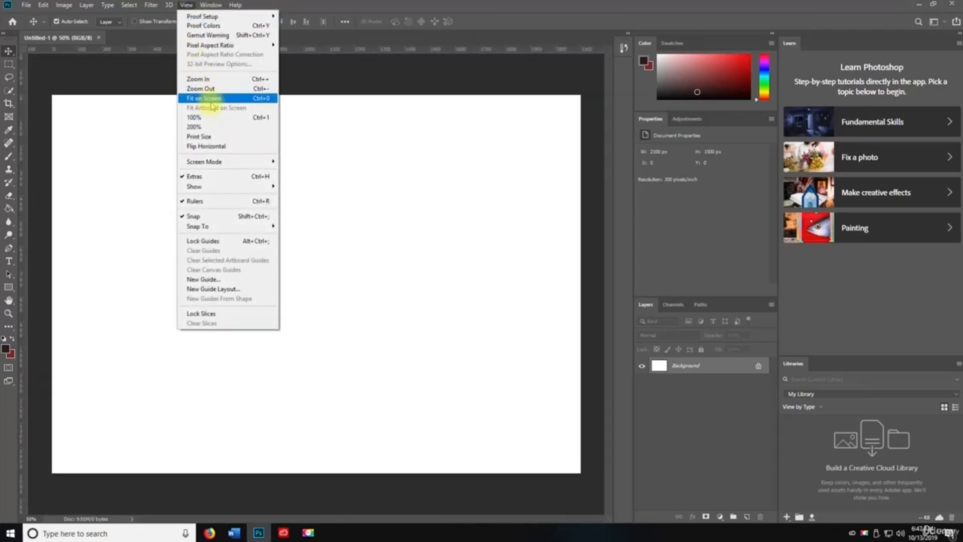
{"action": "left_click", "coordinate": [212, 99]}
- View the canvas at 100%, then 200%, and select the Zoom tool
{"action": "left_click", "coordinate": [191, 6]}
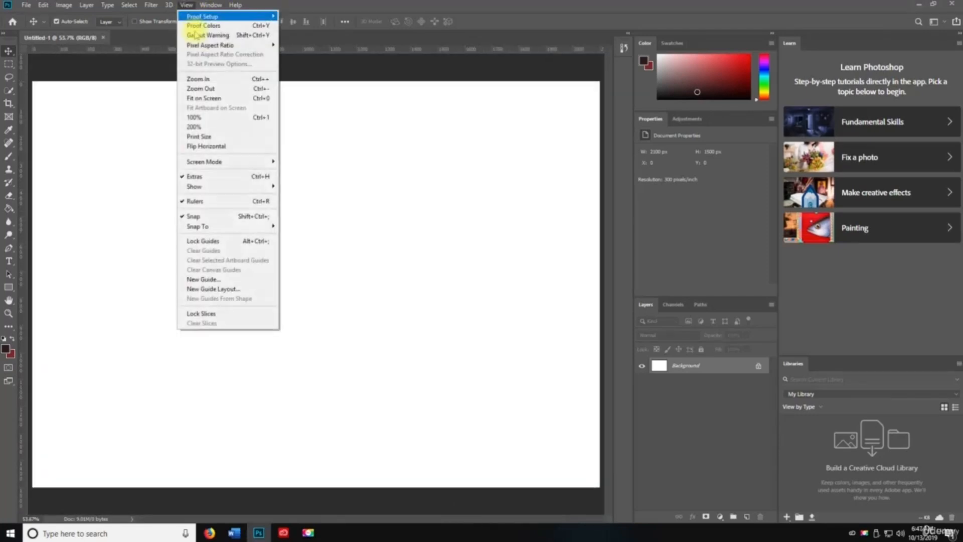
{"action": "left_click", "coordinate": [199, 119]}
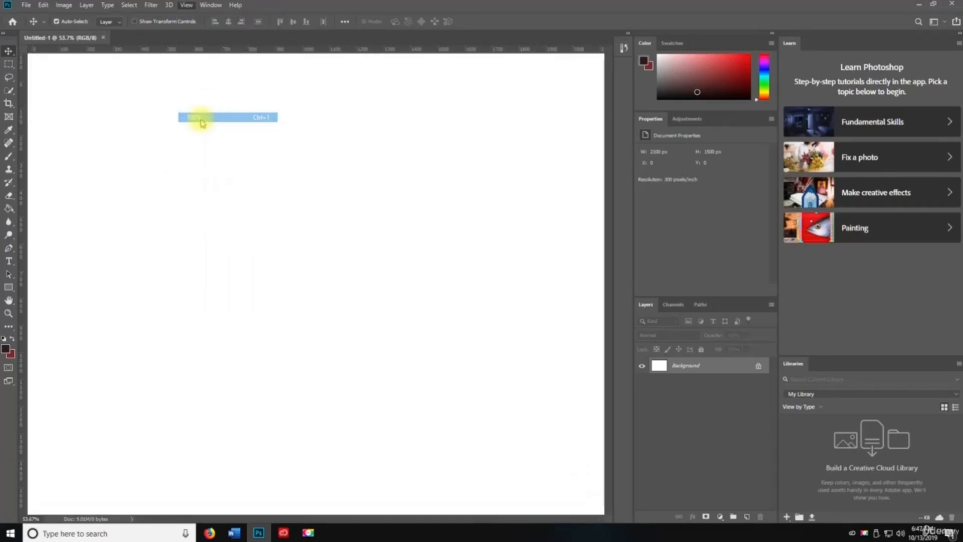
{"action": "left_click", "coordinate": [186, 5]}
{"action": "left_click", "coordinate": [193, 126]}
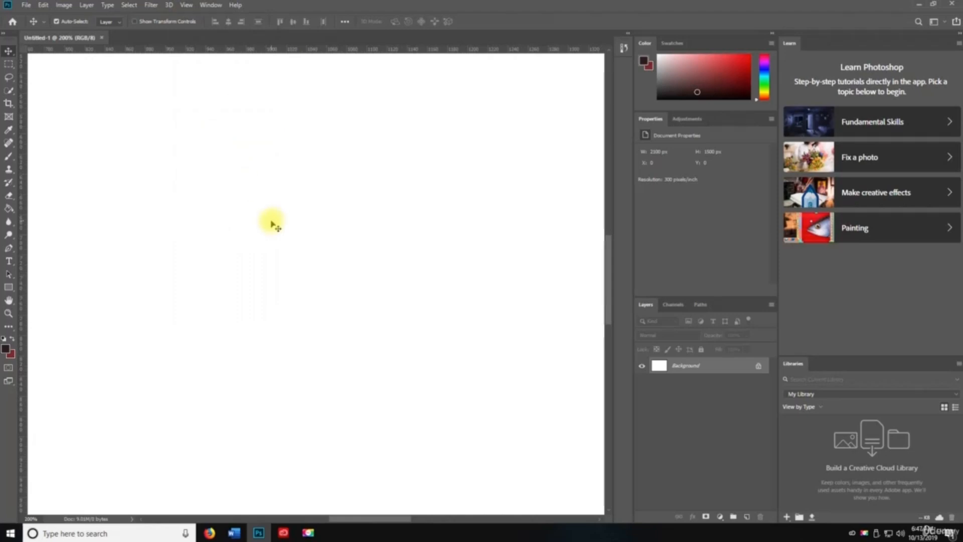
{"action": "key", "text": "z"}
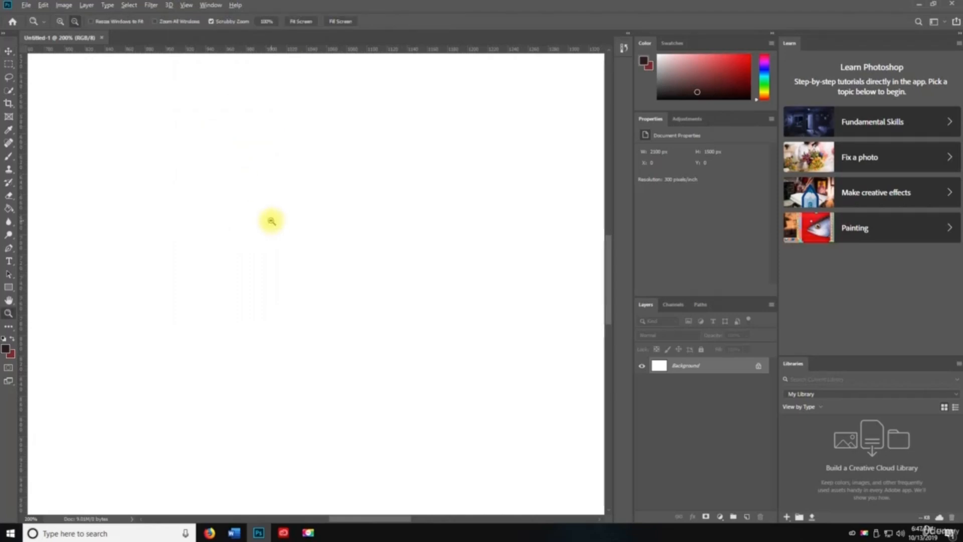
- Zoom the canvas out and back in with the Zoom tool, panning with Space, ending at 50%
{"action": "left_click", "coordinate": [271, 222], "text": "alt"}
{"action": "left_click", "coordinate": [272, 221], "text": "alt"}
{"action": "left_click", "coordinate": [272, 221], "text": "alt"}
{"action": "left_click", "coordinate": [272, 221], "text": "alt"}
{"action": "left_click", "coordinate": [271, 221], "text": "alt"}
{"action": "left_click", "coordinate": [271, 221], "text": "alt"}
{"action": "left_click", "coordinate": [382, 400]}
{"action": "left_click", "coordinate": [382, 399]}
{"action": "left_click", "coordinate": [380, 281]}
{"action": "left_click", "coordinate": [379, 280]}
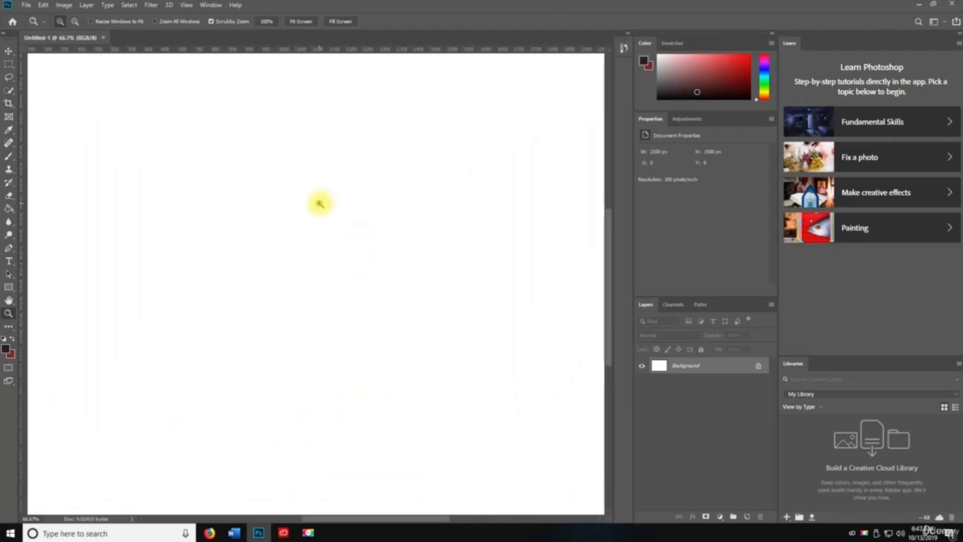
{"action": "key", "text": "space"}
{"action": "left_click_drag", "start_coordinate": [288, 181], "coordinate": [357, 221]}
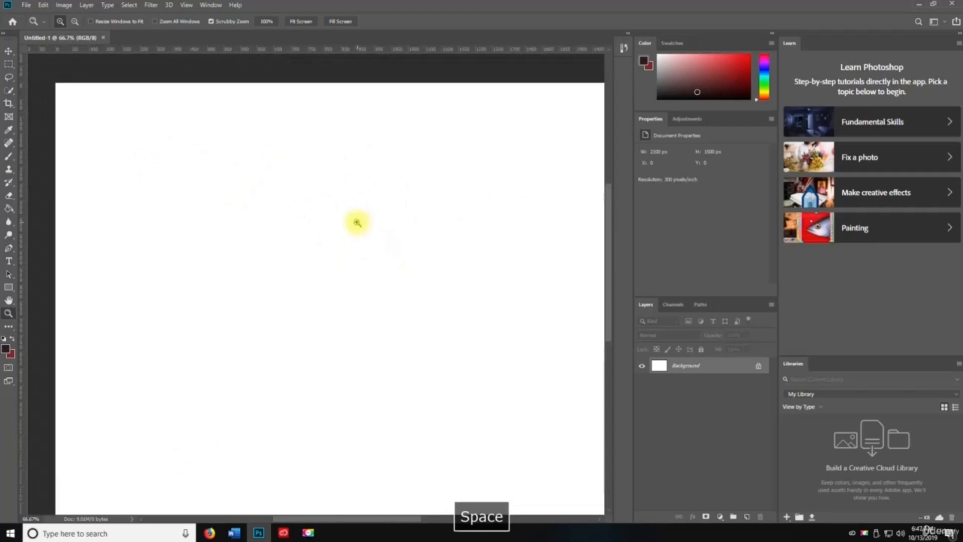
{"action": "left_click", "coordinate": [350, 215], "text": "alt"}
{"action": "key", "text": "space"}
{"action": "left_click_drag", "start_coordinate": [372, 322], "coordinate": [371, 241]}
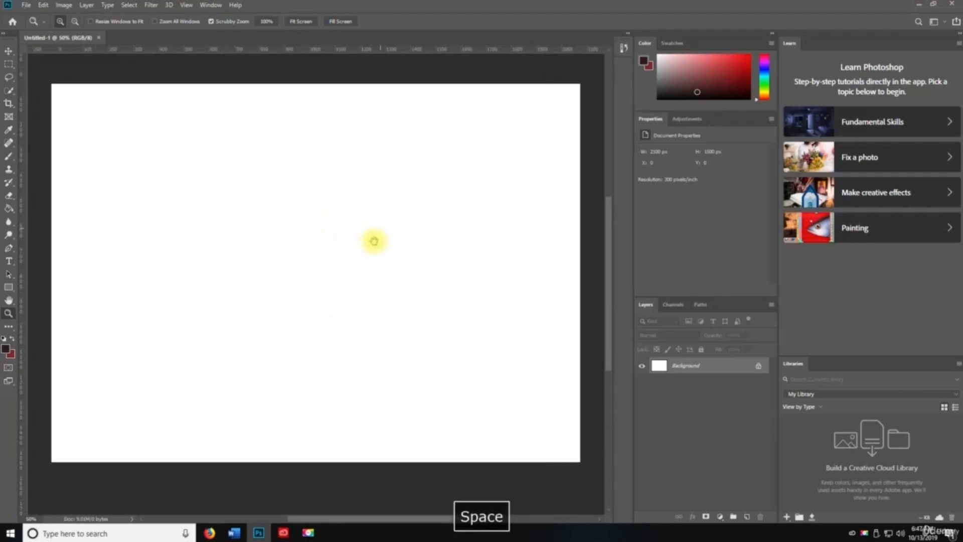
- Show the canvas at Print Size and toggle a horizontal flip of the canvas view
{"action": "left_click", "coordinate": [185, 5]}
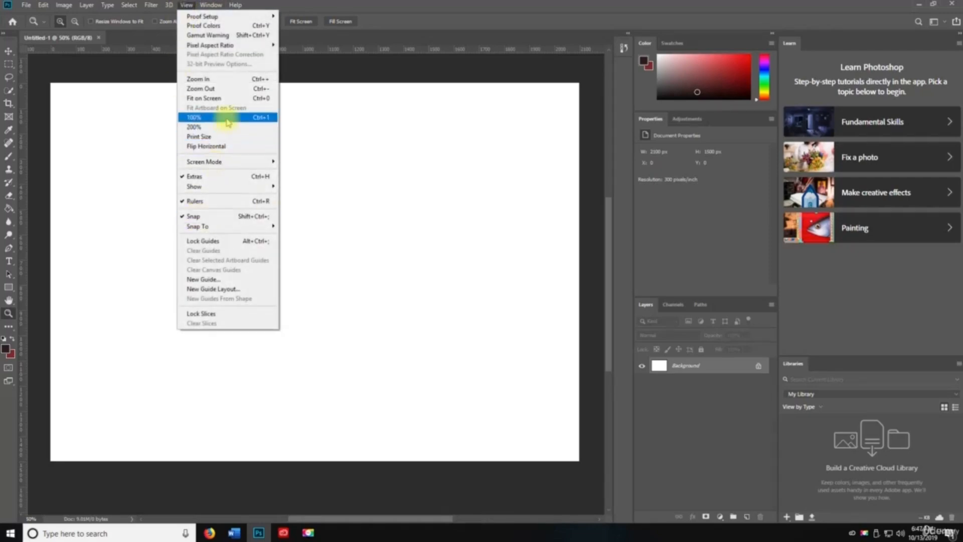
{"action": "left_click", "coordinate": [239, 137]}
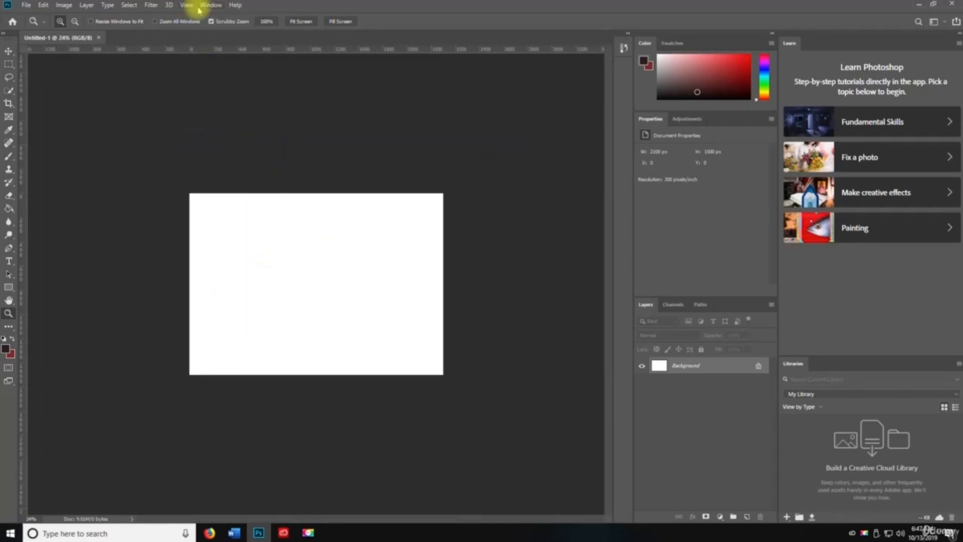
{"action": "left_click", "coordinate": [202, 6]}
{"action": "mouse_move", "coordinate": [190, 4]}
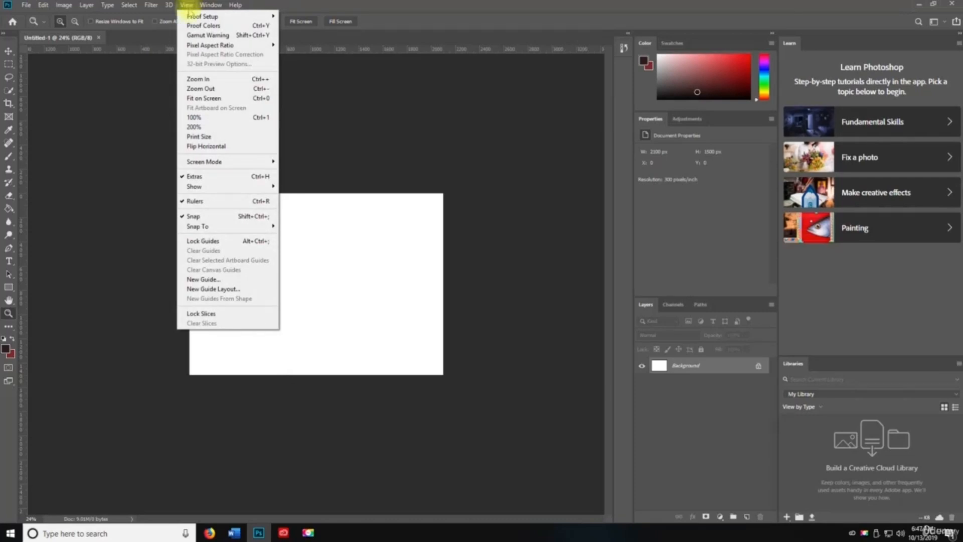
{"action": "left_click", "coordinate": [194, 145]}
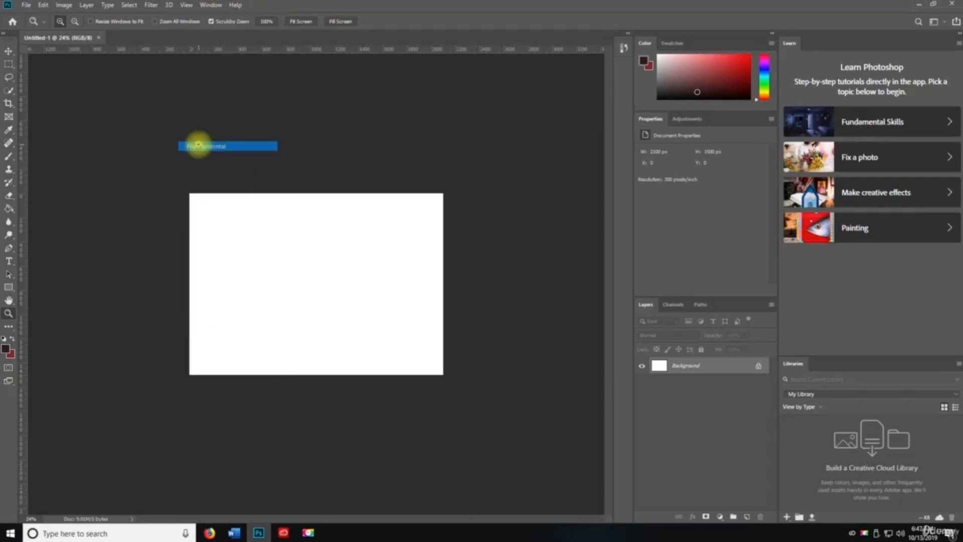
{"action": "left_click", "coordinate": [184, 5]}
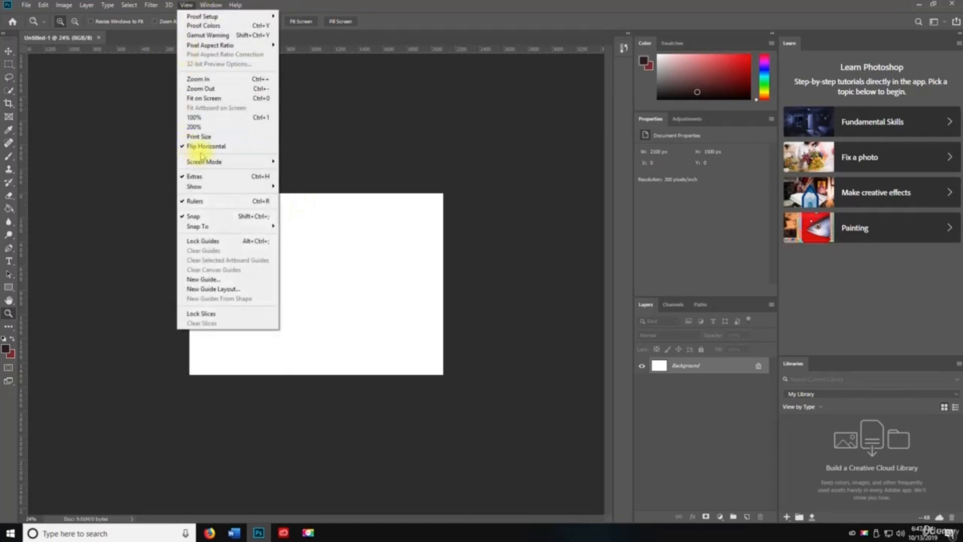
{"action": "left_click", "coordinate": [189, 145]}
- Browse the Screen Mode submenu, then cycle full-screen modes with F and Tab back to standard
{"action": "left_click", "coordinate": [210, 5]}
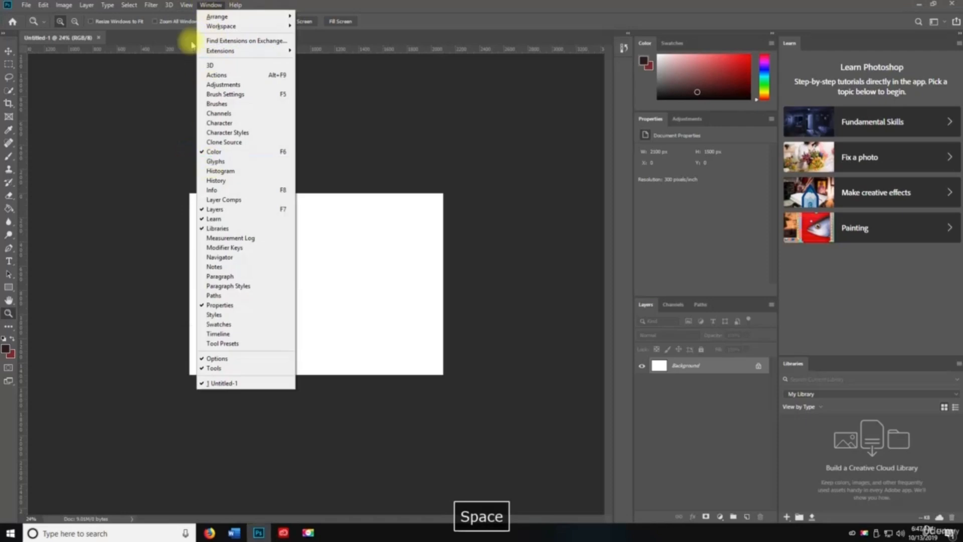
{"action": "mouse_move", "coordinate": [186, 6]}
{"action": "mouse_move", "coordinate": [234, 161]}
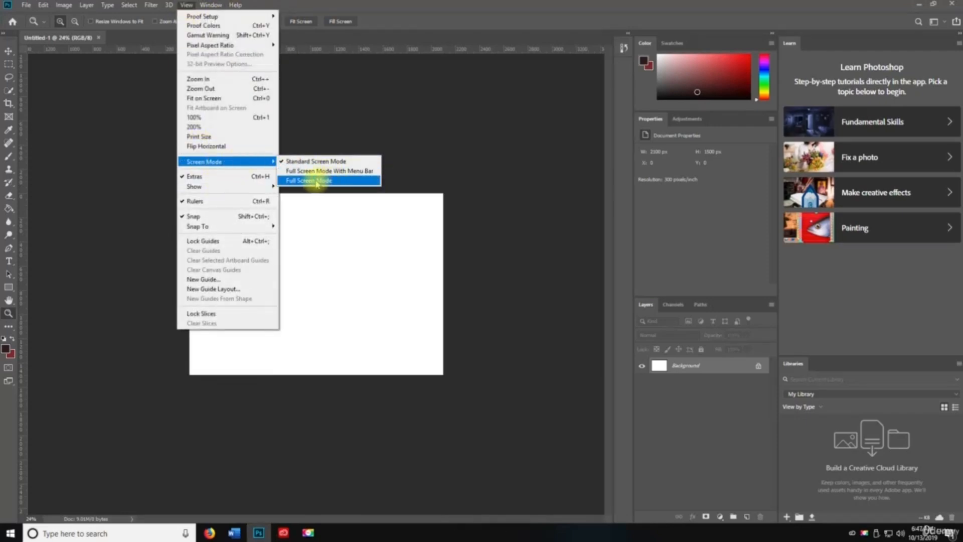
{"action": "left_click", "coordinate": [185, 5]}
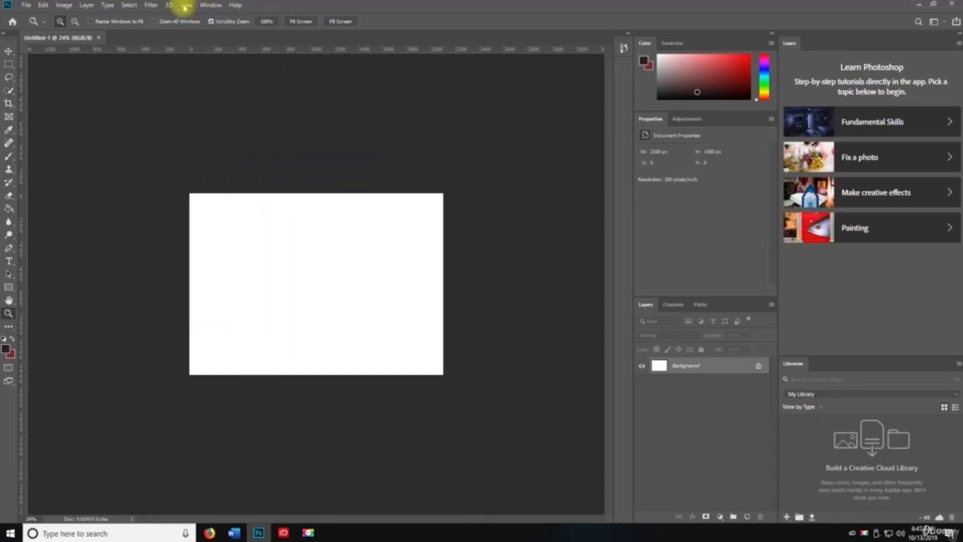
{"action": "type", "text": "f"}
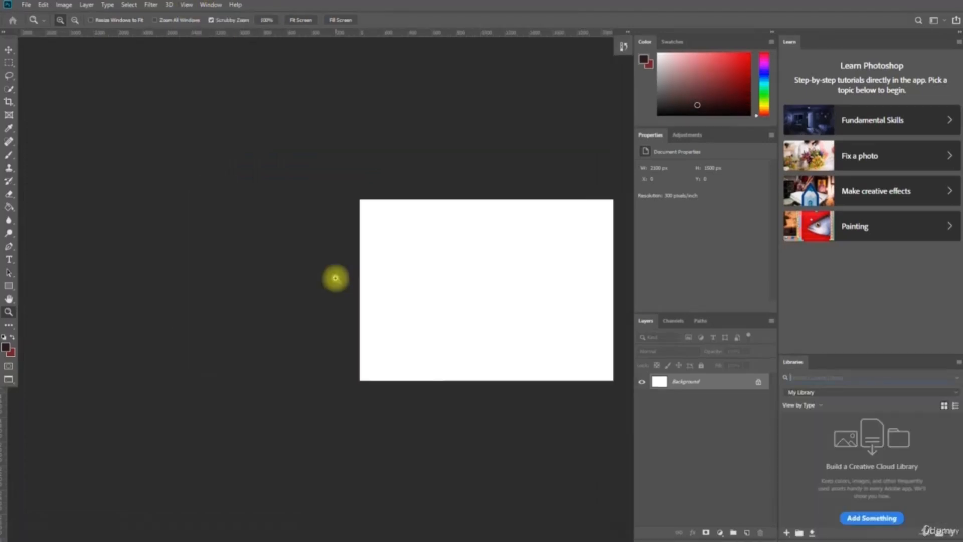
{"action": "type", "text": "f"}
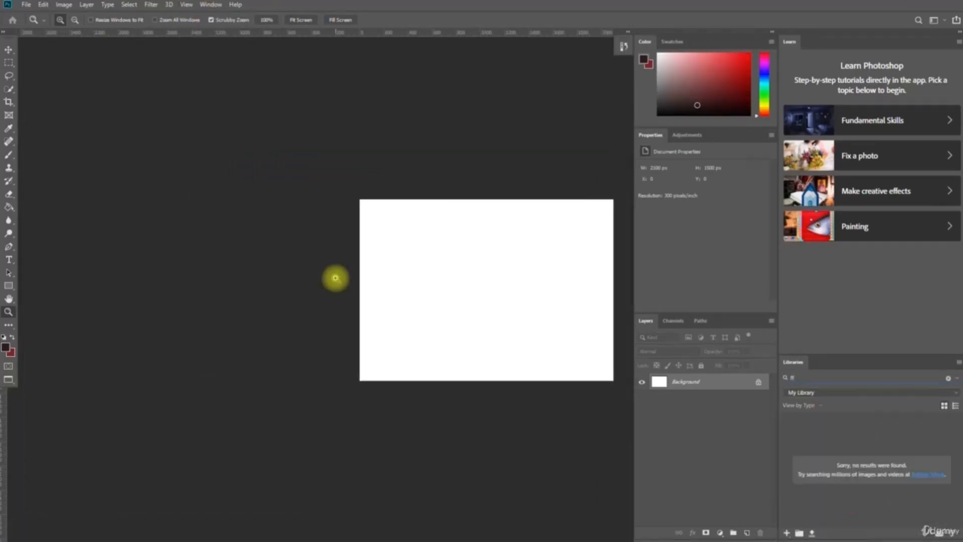
{"action": "key", "text": "Tab"}
{"action": "key", "text": "space"}
{"action": "left_click_drag", "start_coordinate": [498, 301], "coordinate": [283, 242]}
{"action": "key", "text": "Tab"}
{"action": "left_click_drag", "start_coordinate": [534, 255], "coordinate": [425, 214]}
{"action": "key", "text": "f"}
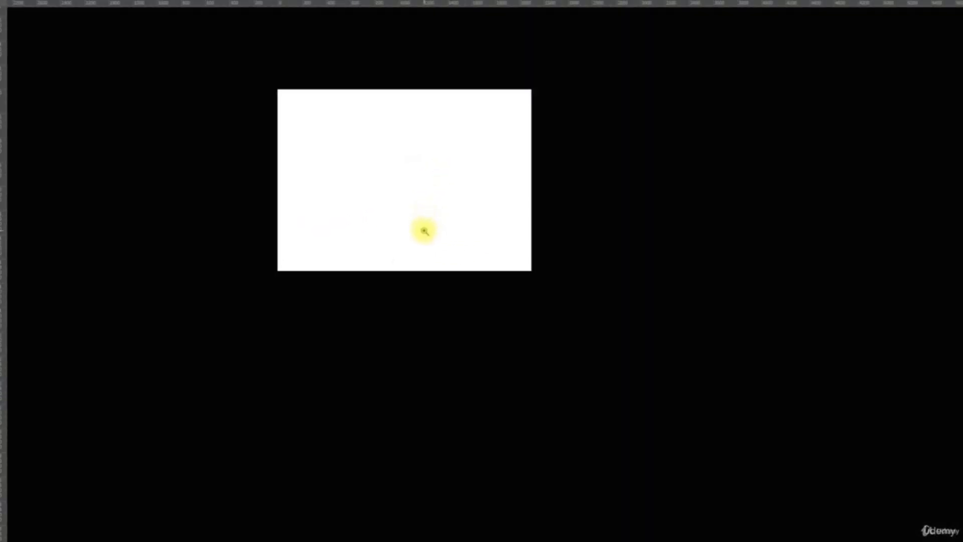
{"action": "key", "text": "f"}
{"action": "key", "text": "f"}
{"action": "key", "text": "f"}
{"action": "key", "text": "f"}
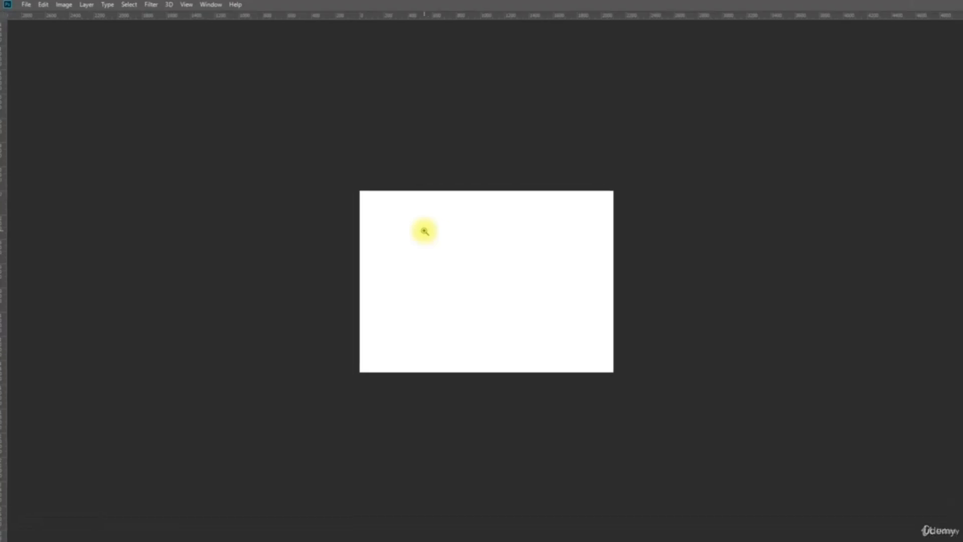
{"action": "key", "text": "Tab"}
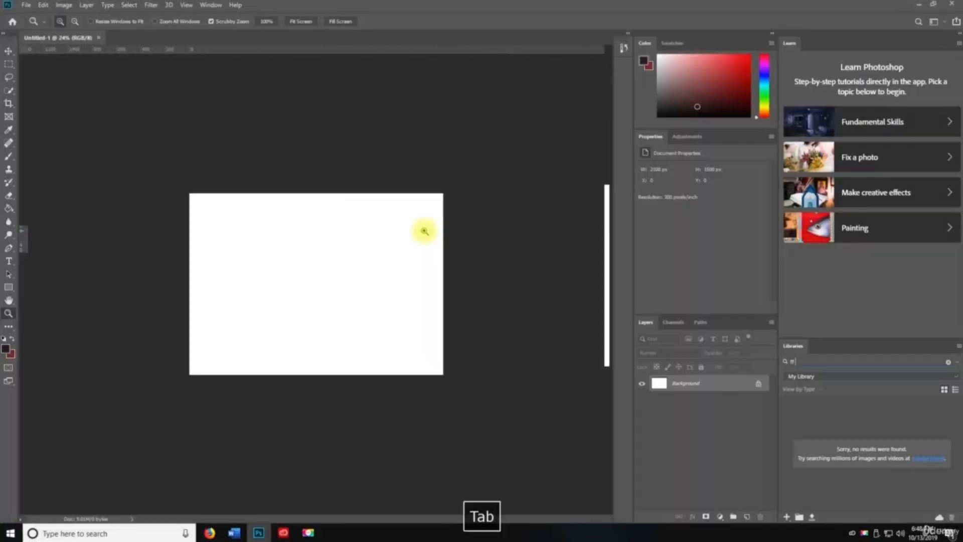
- Hide the panels, switch to full screen on black, then return to standard screen mode
{"action": "left_click", "coordinate": [186, 5]}
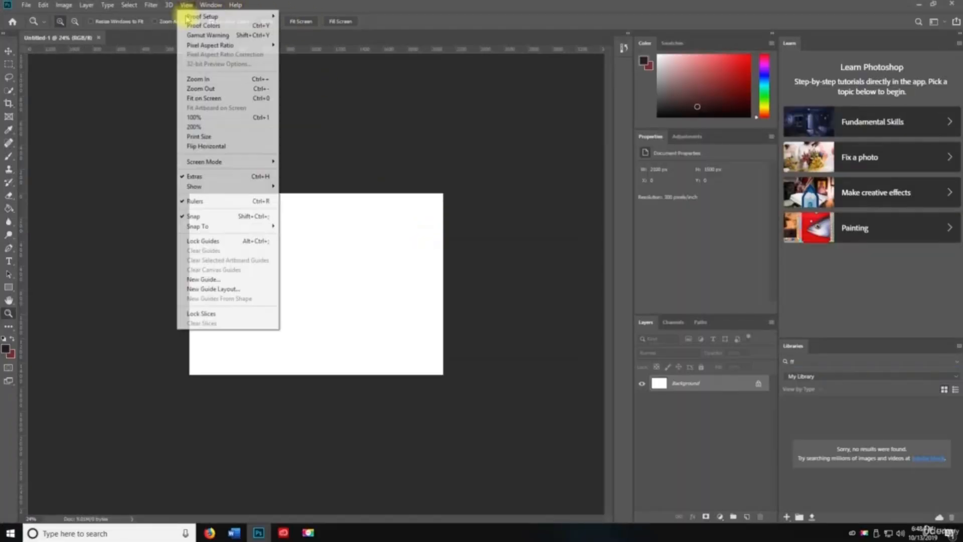
{"action": "mouse_move", "coordinate": [206, 161]}
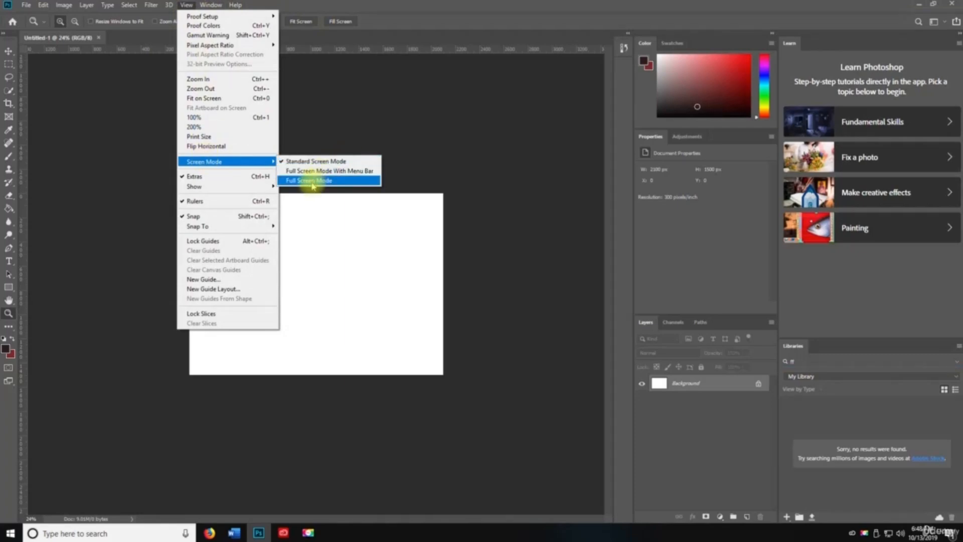
{"action": "left_click", "coordinate": [112, 146]}
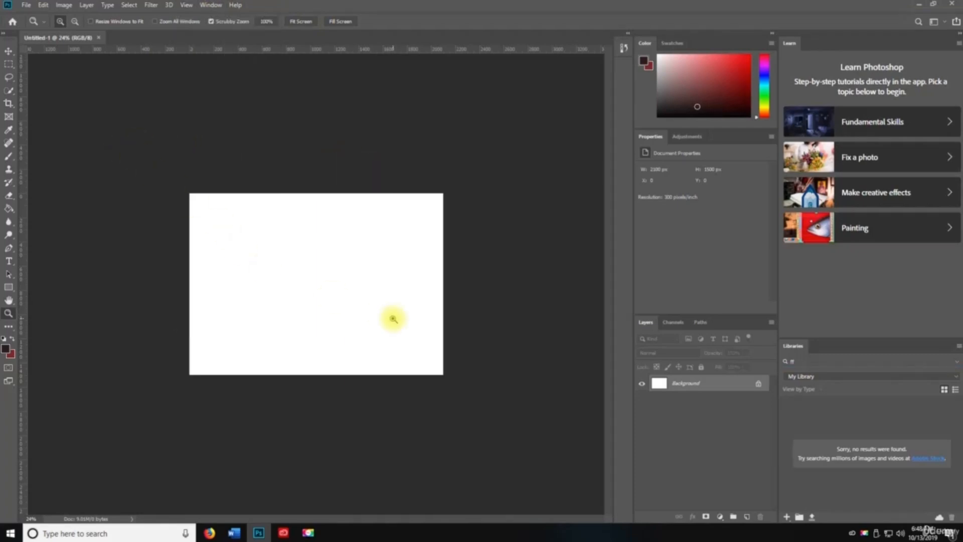
{"action": "key", "text": "Tab"}
{"action": "key", "text": "space"}
{"action": "key", "text": "f"}
{"action": "key", "text": "f"}
{"action": "key", "text": "space"}
{"action": "left_click_drag", "start_coordinate": [485, 293], "coordinate": [385, 281]}
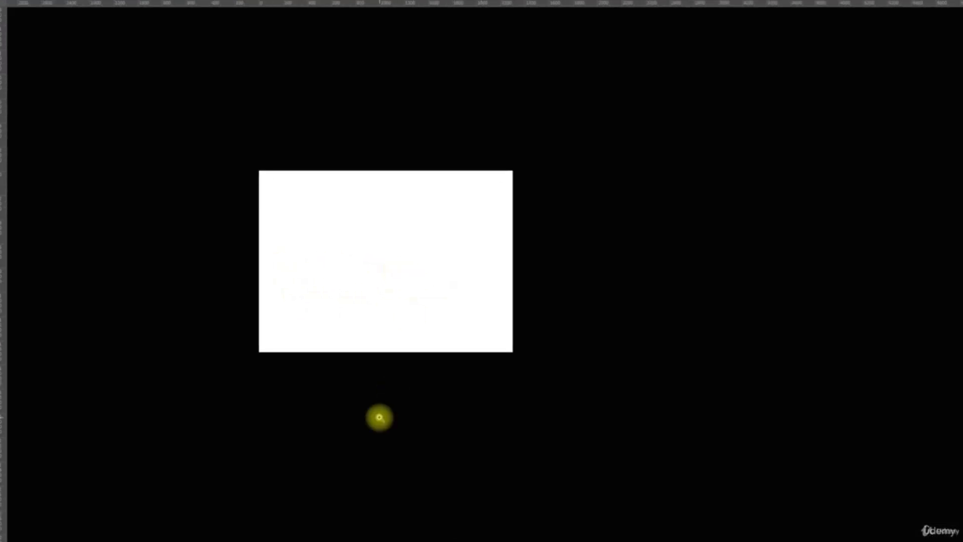
{"action": "key", "text": "f"}
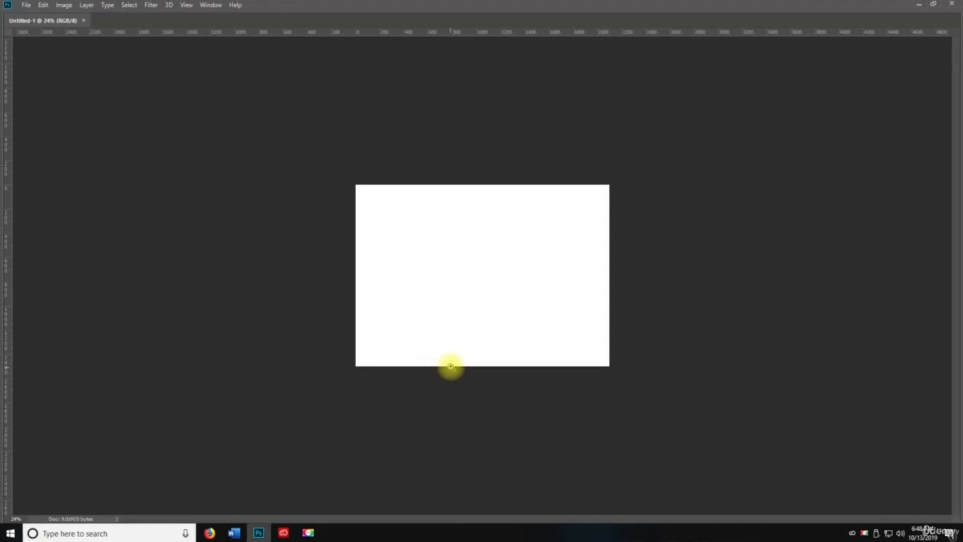
- Choose Full Screen Mode with Menu Bar, cycle back to standard with panels, and toggle rulers
{"action": "left_click", "coordinate": [186, 5]}
{"action": "key", "text": "space"}
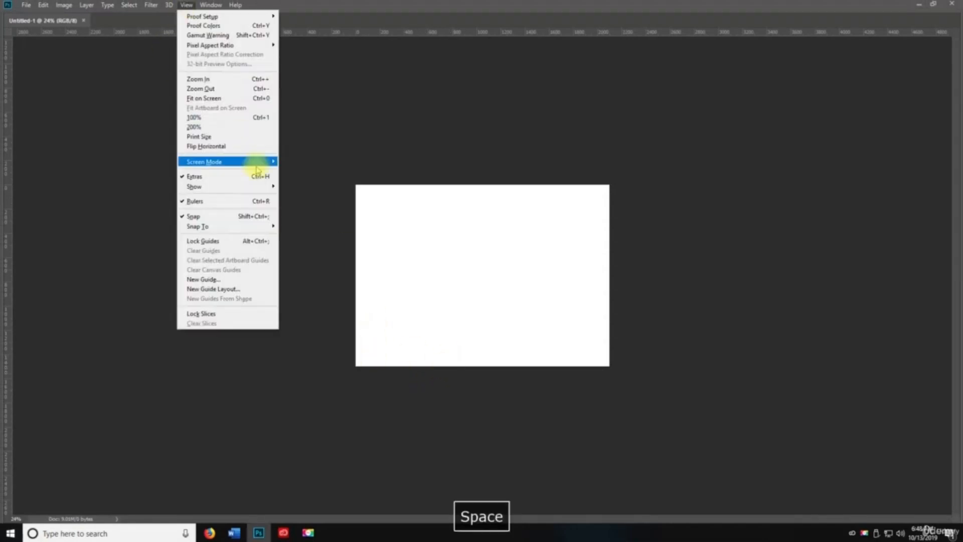
{"action": "mouse_move", "coordinate": [249, 165]}
{"action": "left_click", "coordinate": [341, 171]}
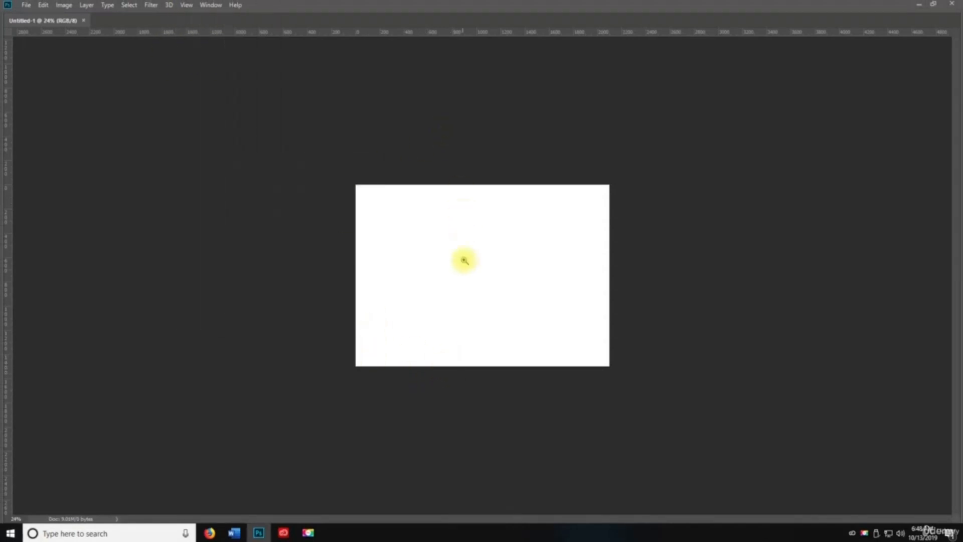
{"action": "key", "text": "f"}
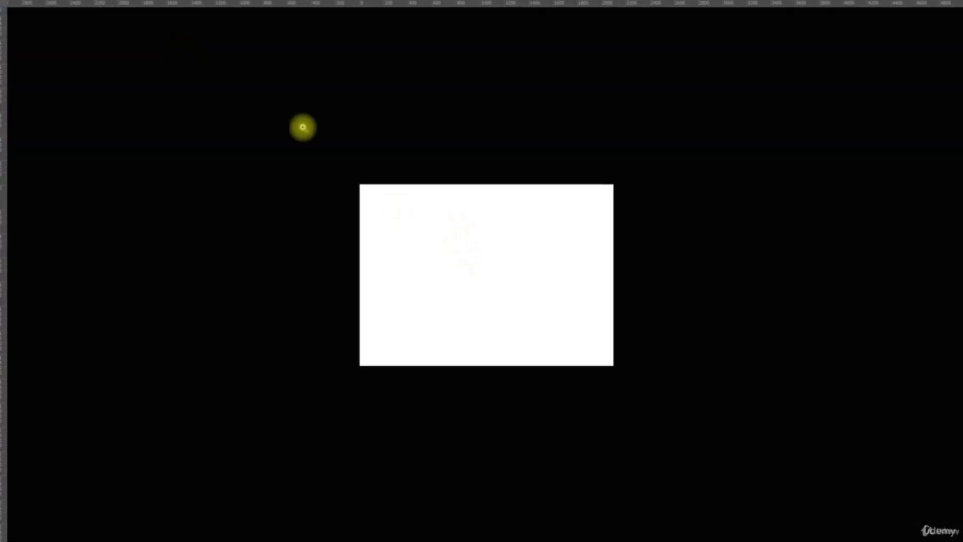
{"action": "key", "text": "f"}
{"action": "key", "text": "Tab"}
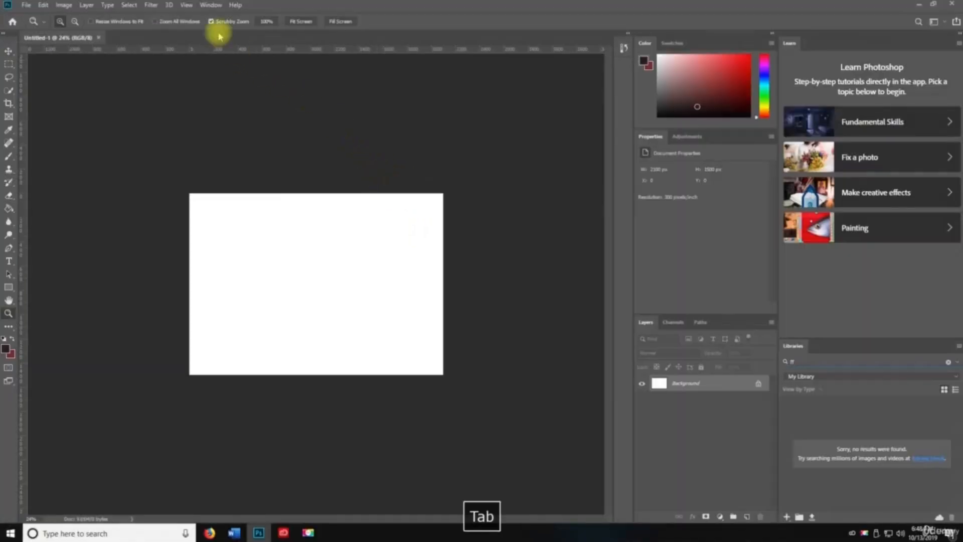
{"action": "left_click", "coordinate": [186, 5]}
{"action": "mouse_move", "coordinate": [259, 187]}
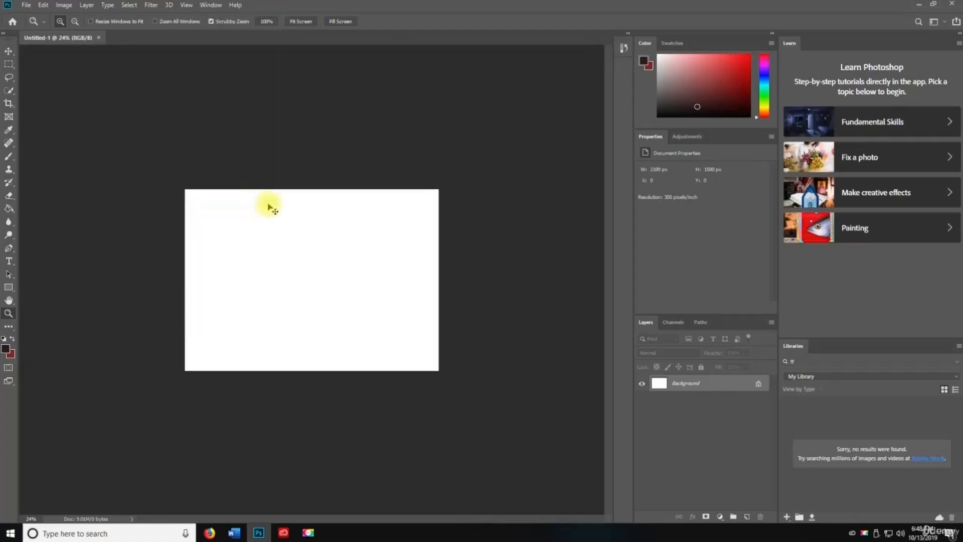
{"action": "key", "text": "ctrl+r"}
{"action": "key", "text": "ctrl+r"}
{"action": "key", "text": "ctrl+r"}
- Turn on the rulers and open, then cancel, the New Guide dialog
{"action": "left_click", "coordinate": [186, 5]}
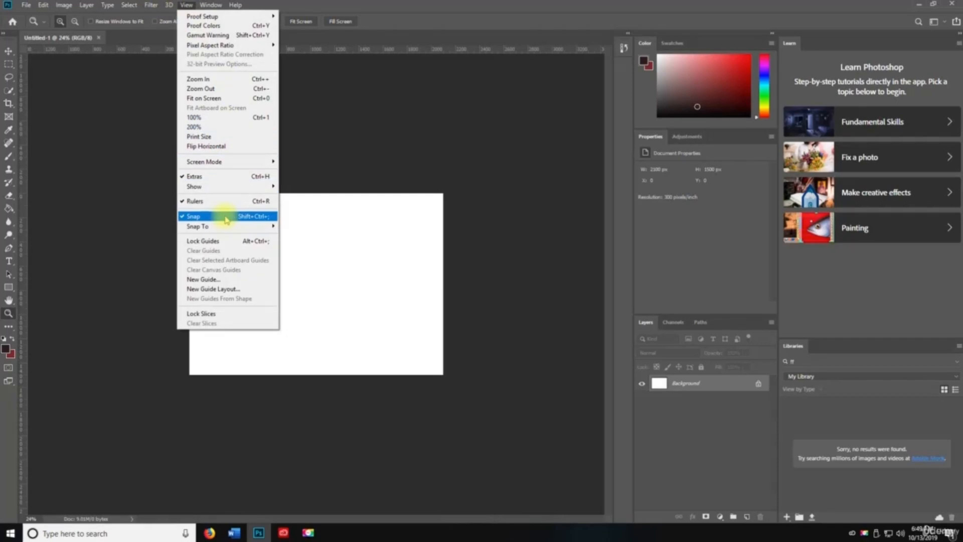
{"action": "mouse_move", "coordinate": [227, 226]}
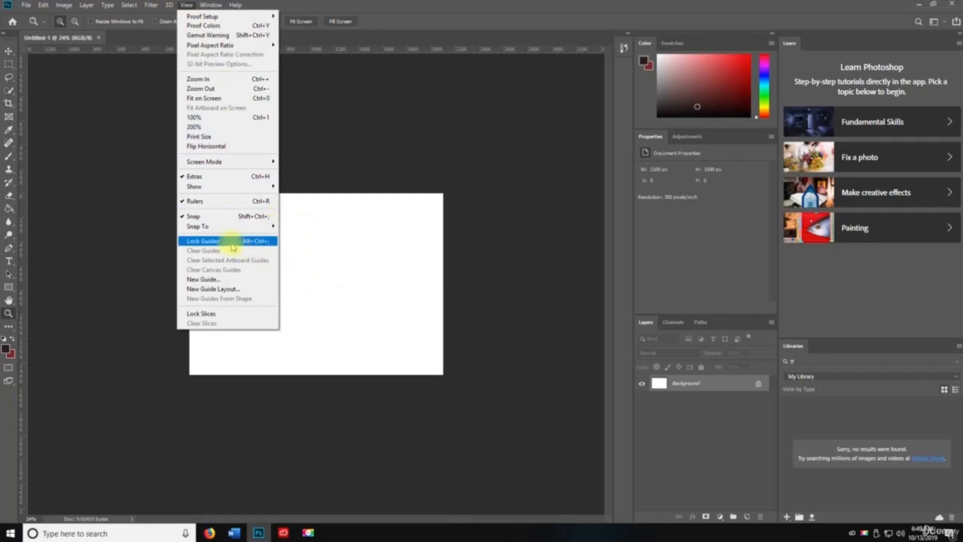
{"action": "left_click", "coordinate": [215, 279]}
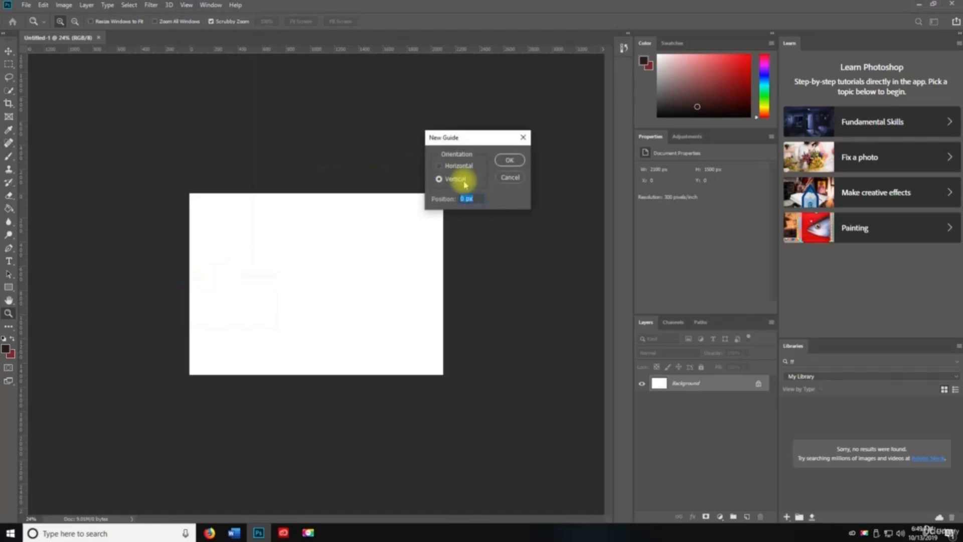
{"action": "left_click", "coordinate": [510, 177]}
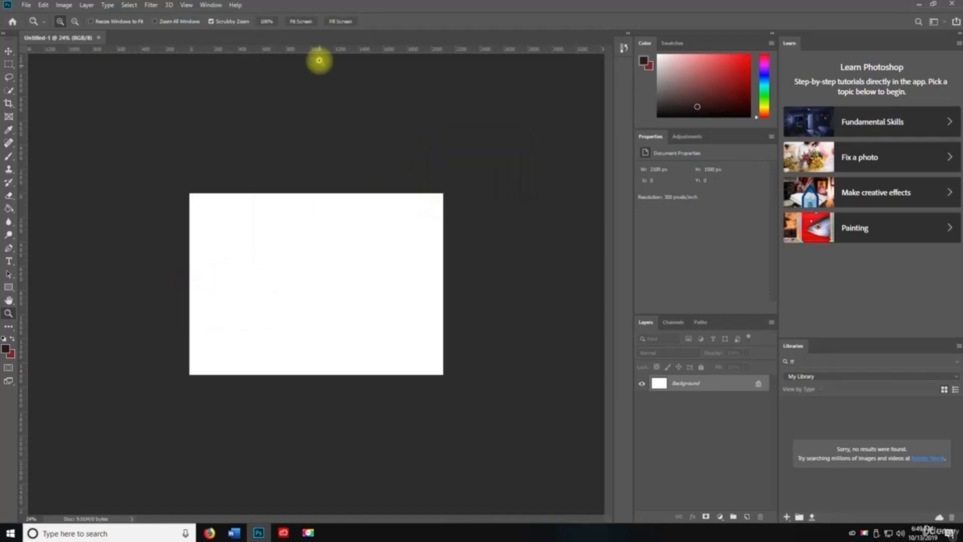
- Drag two horizontal and two vertical guides from the rulers onto the canvas edges
{"action": "left_click_drag", "start_coordinate": [315, 49], "coordinate": [310, 193]}
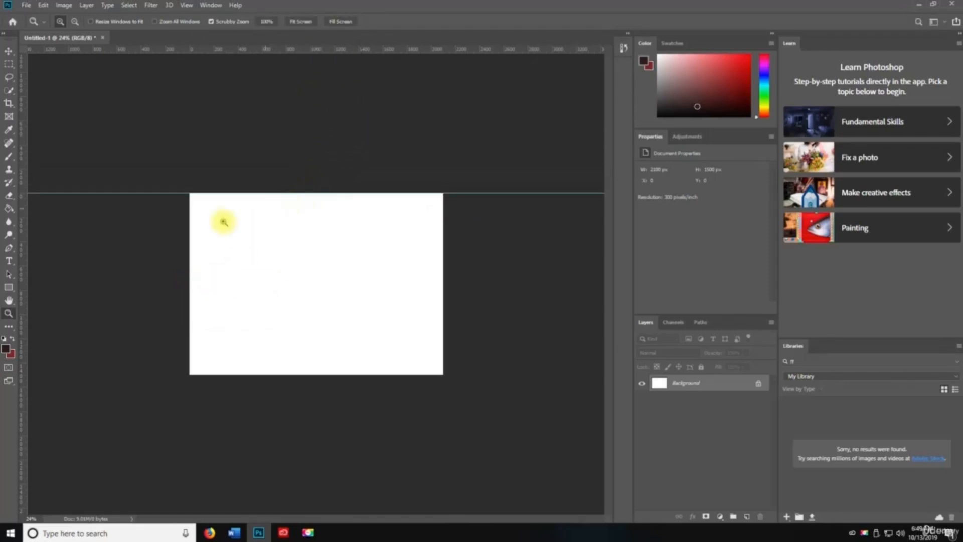
{"action": "left_click_drag", "start_coordinate": [23, 236], "coordinate": [189, 236]}
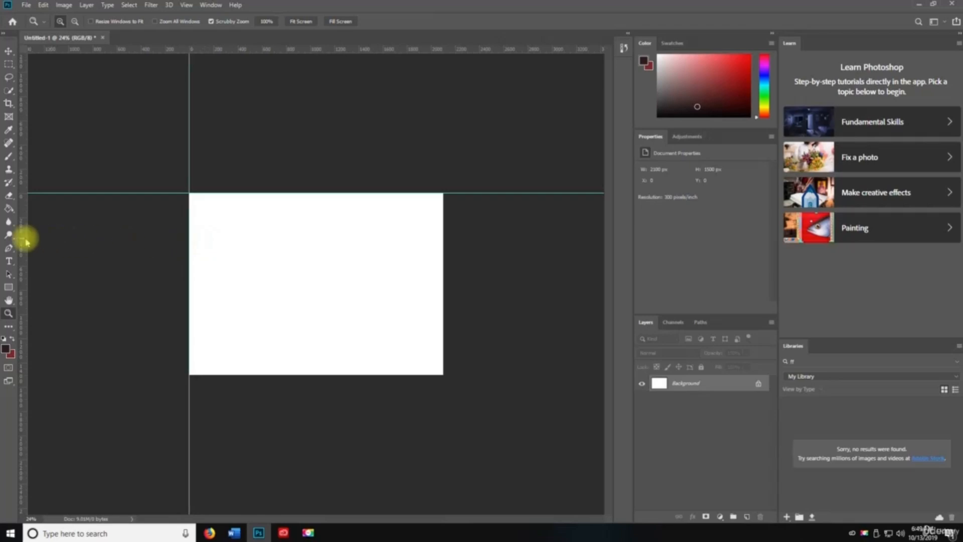
{"action": "left_click_drag", "start_coordinate": [22, 237], "coordinate": [442, 237]}
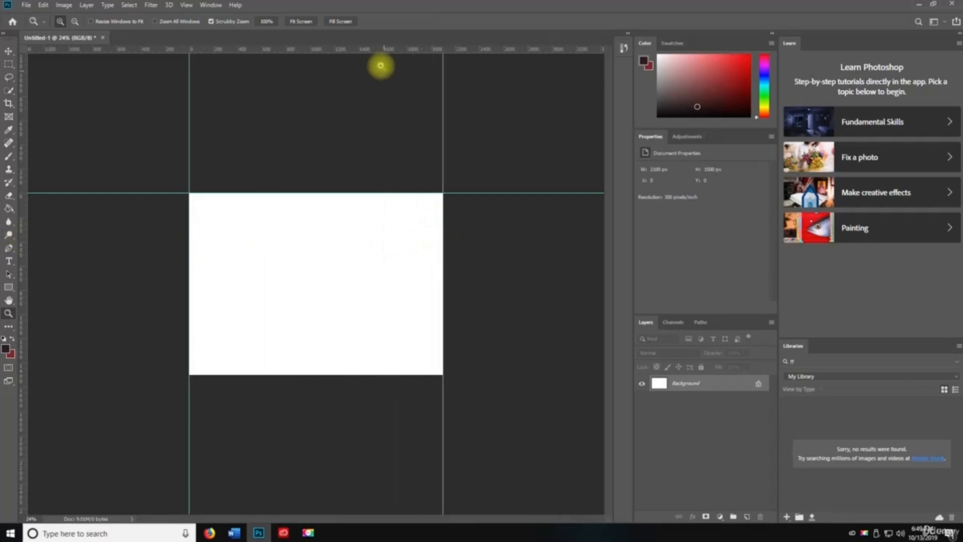
{"action": "left_click_drag", "start_coordinate": [376, 50], "coordinate": [361, 374]}
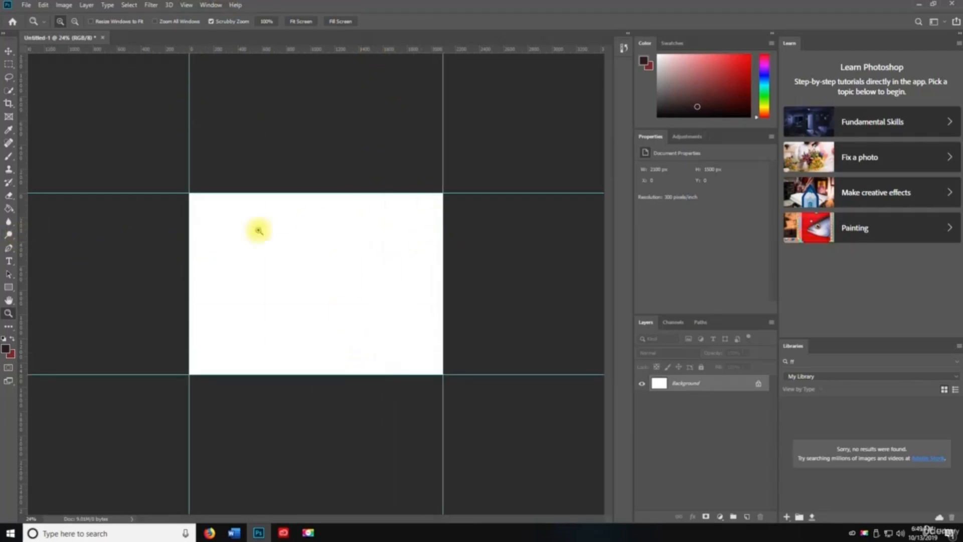
- Add a New Guide Layout of 8 columns with 20 px gutters
{"action": "left_click", "coordinate": [186, 5]}
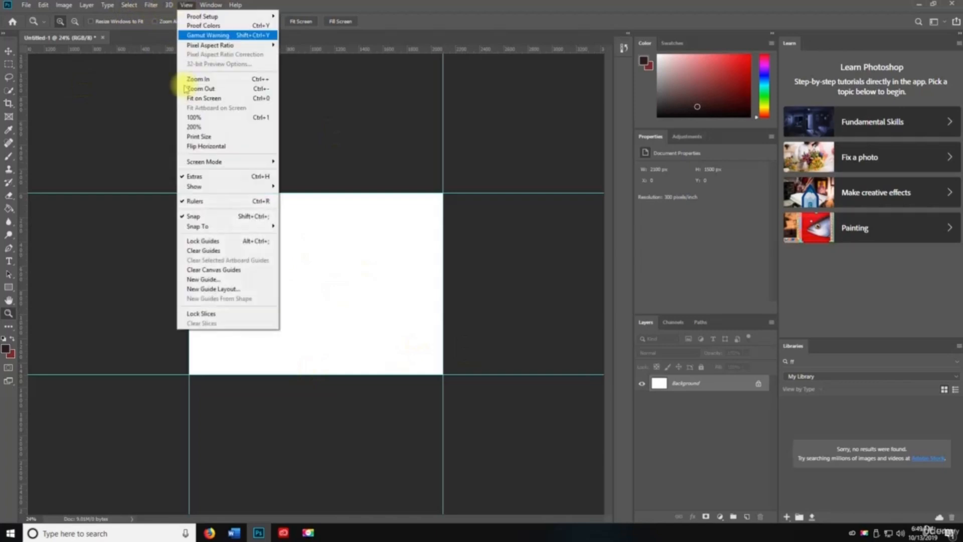
{"action": "left_click", "coordinate": [221, 290]}
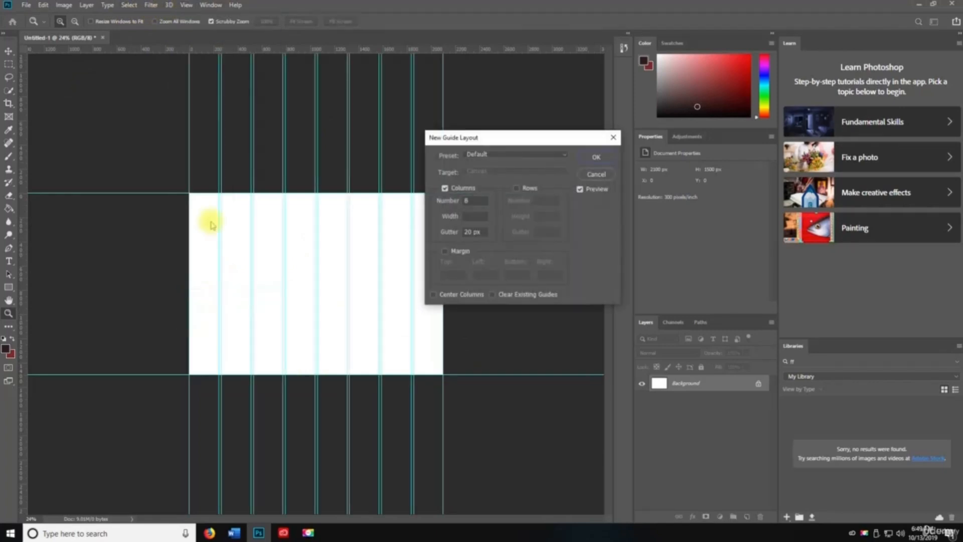
{"action": "left_click", "coordinate": [594, 157]}
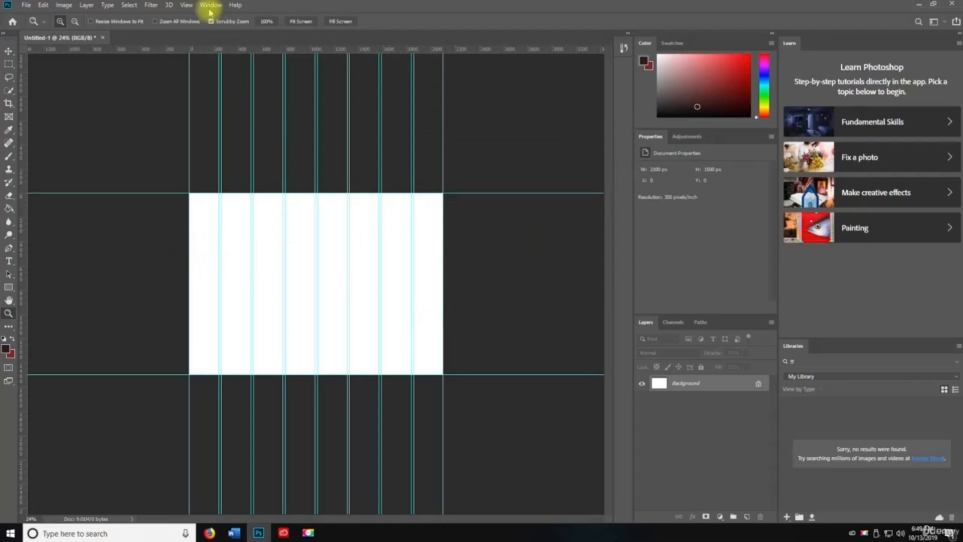
{"action": "left_click", "coordinate": [186, 5]}
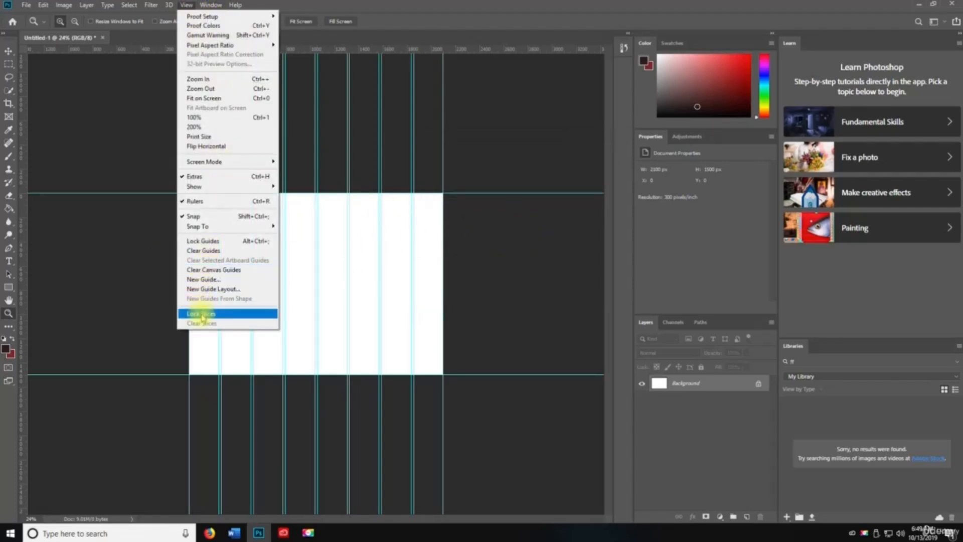
{"action": "left_click", "coordinate": [189, 6]}
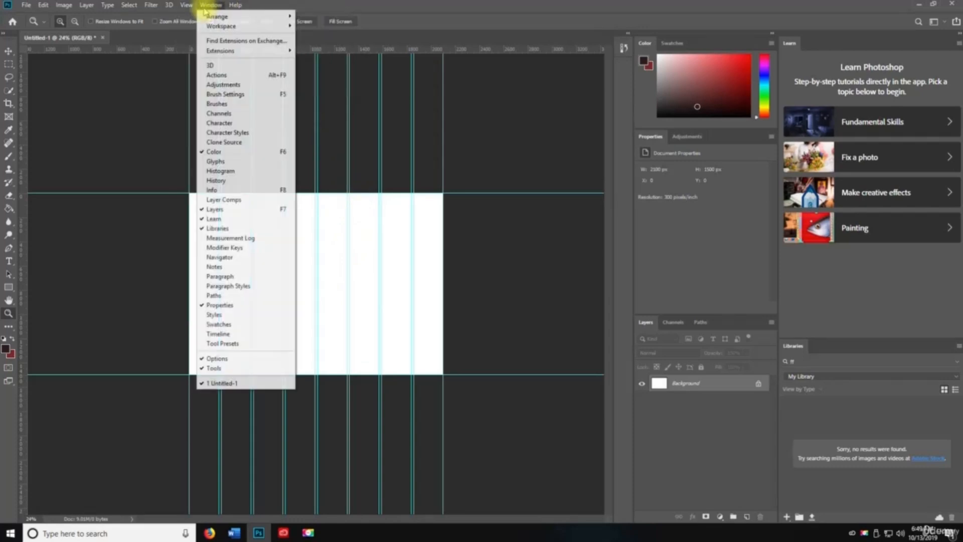
- Browse the toolbar: Move tool, toolbar customisation, Pen tool variants, and the Frame tool
{"action": "key", "text": "v"}
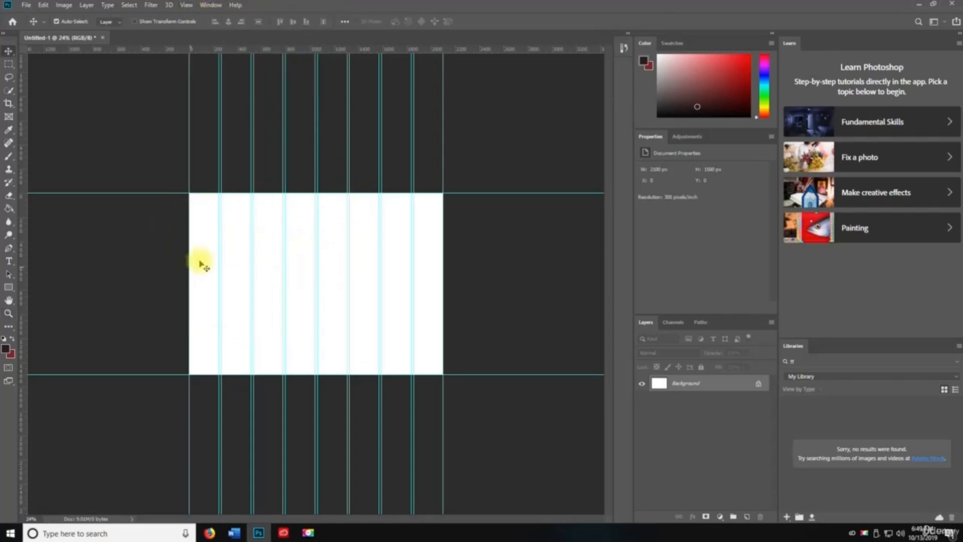
{"action": "left_click", "coordinate": [8, 326]}
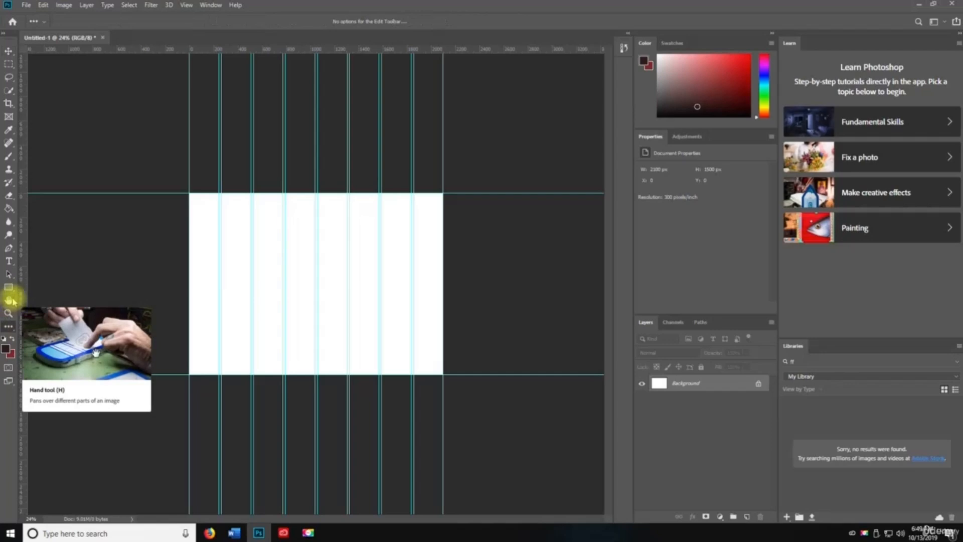
{"action": "left_click", "coordinate": [9, 249]}
{"action": "left_click", "coordinate": [9, 249]}
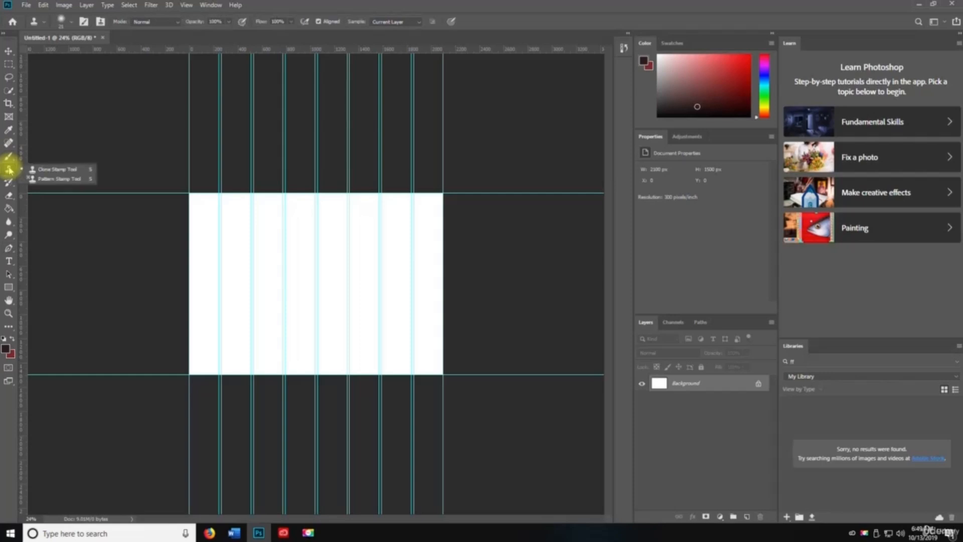
{"action": "left_click", "coordinate": [12, 119]}
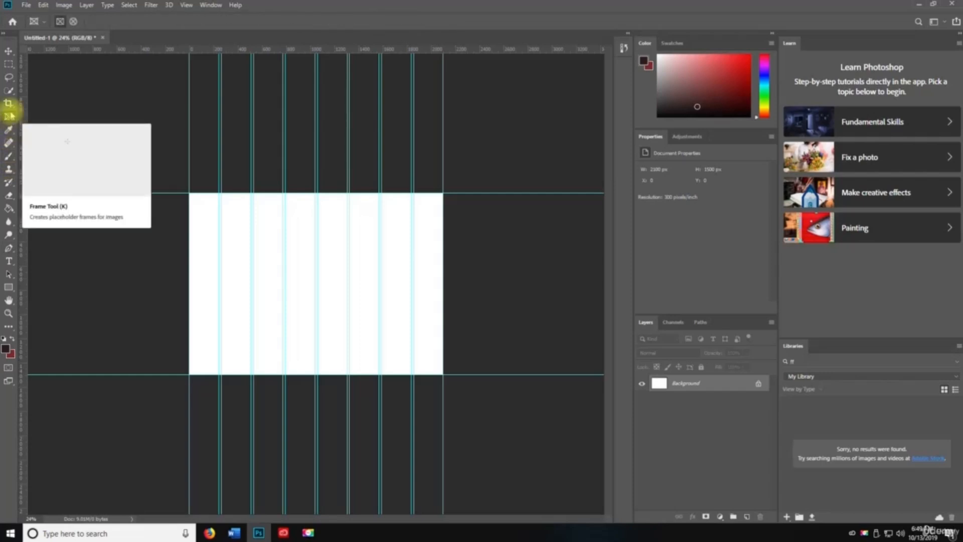
- Select the Slice tool and draw slices down the first three columns
{"action": "left_click_drag", "start_coordinate": [9, 103], "coordinate": [72, 128]}
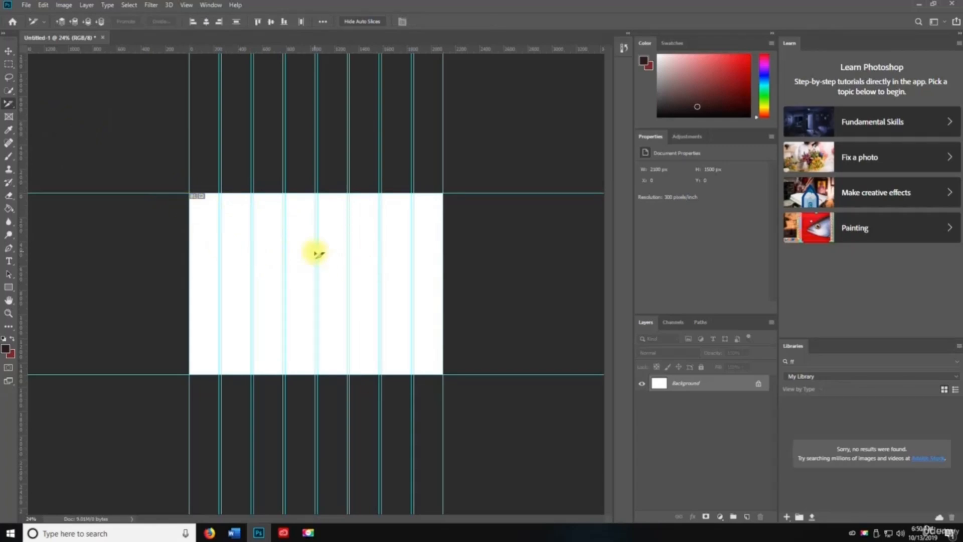
{"action": "left_click_drag", "start_coordinate": [9, 103], "coordinate": [48, 122]}
{"action": "left_click_drag", "start_coordinate": [193, 193], "coordinate": [219, 373]}
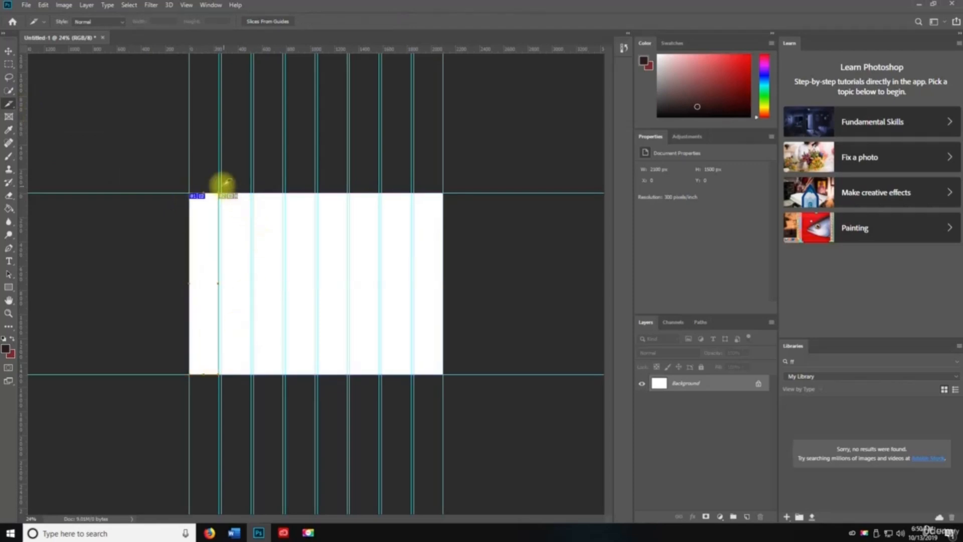
{"action": "left_click_drag", "start_coordinate": [222, 194], "coordinate": [250, 373]}
{"action": "left_click_drag", "start_coordinate": [253, 193], "coordinate": [282, 374]}
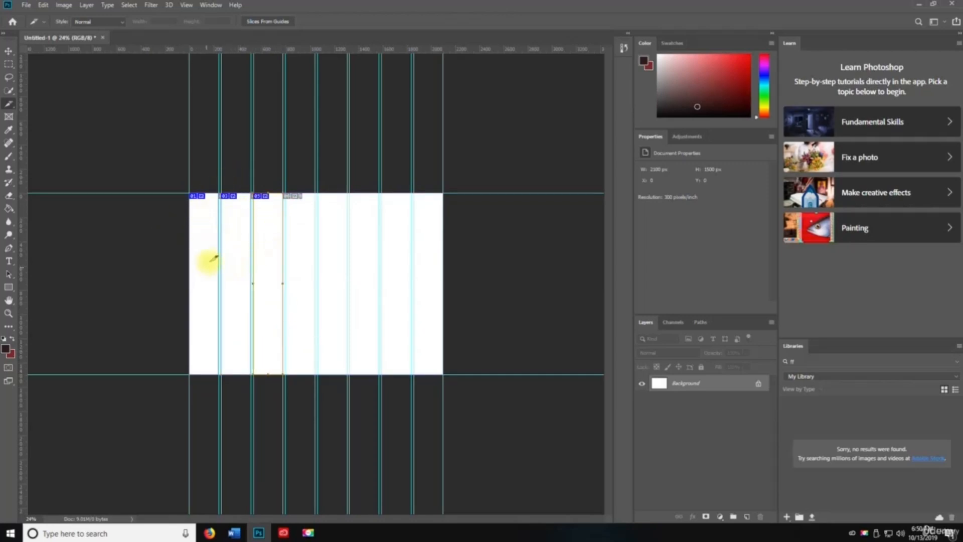
- Switch to Move, delete a slice, and undo until only the whole-image slice remains
{"action": "key", "text": "v"}
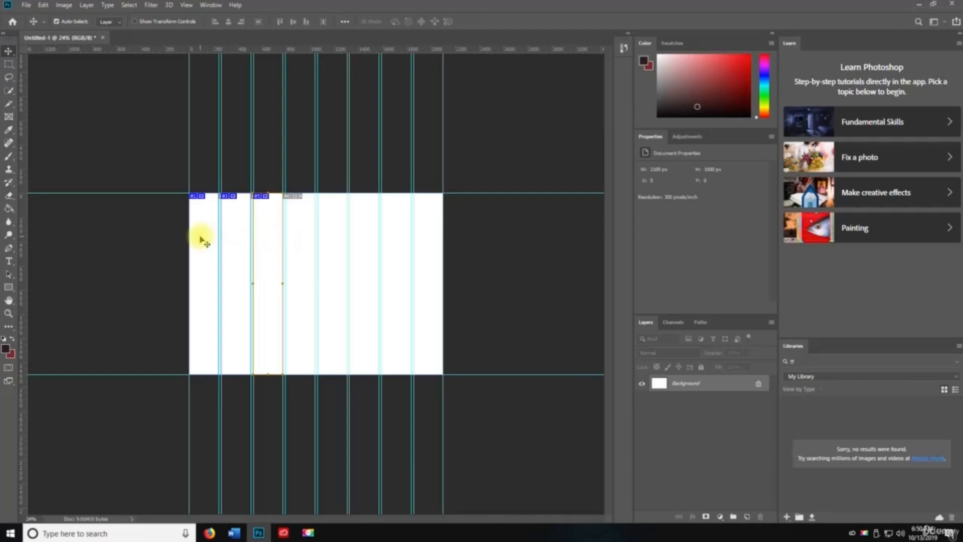
{"action": "key", "text": "Delete"}
{"action": "key", "text": "z"}
{"action": "key", "text": "ctrl+z"}
{"action": "key", "text": "ctrl+z"}
{"action": "key", "text": "ctrl+z"}
{"action": "key", "text": "v"}
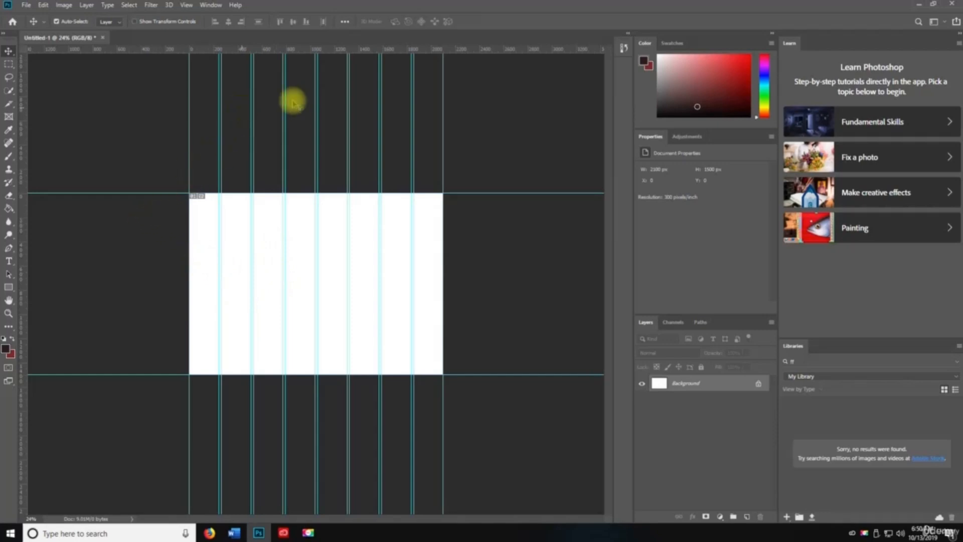
{"action": "left_click", "coordinate": [103, 38]}
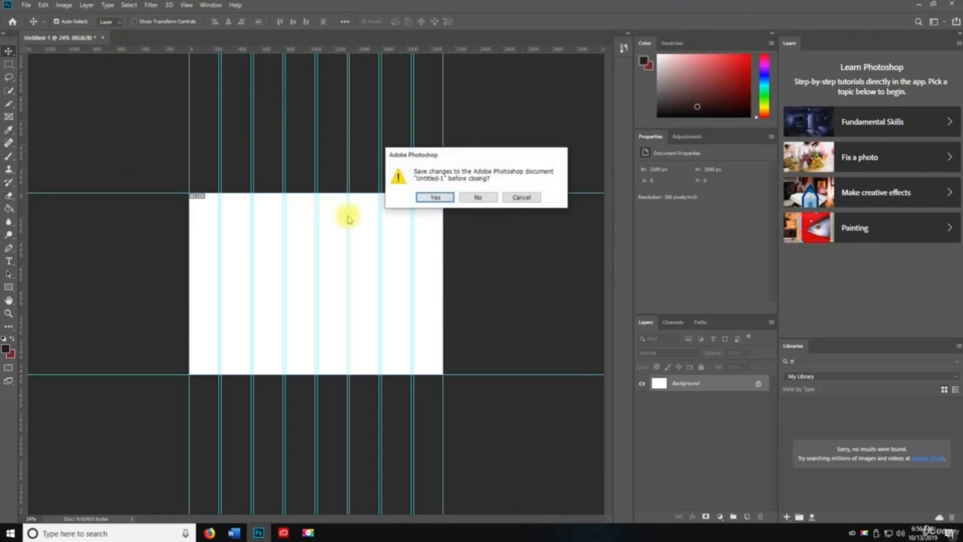
{"action": "left_click", "coordinate": [475, 197]}
{"action": "left_click", "coordinate": [204, 6]}
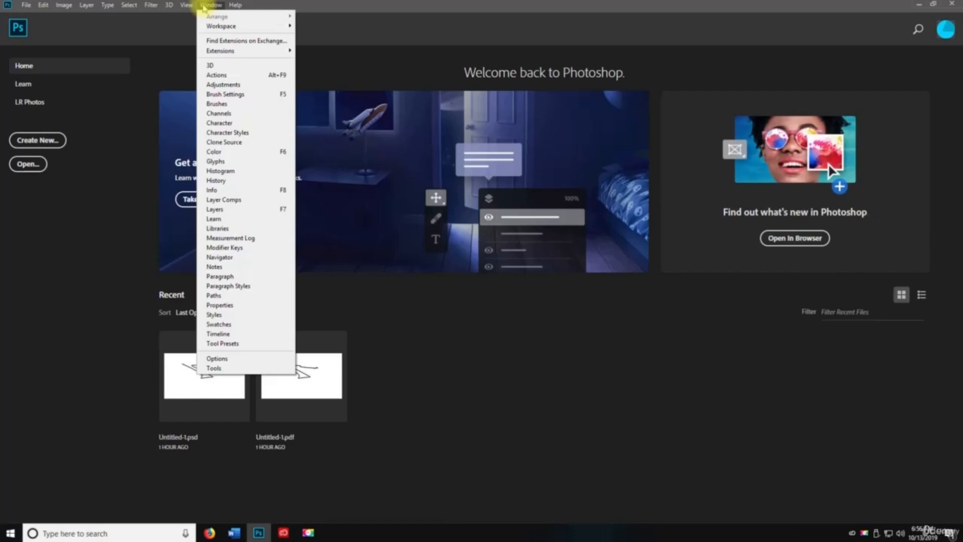
{"action": "left_click", "coordinate": [204, 6]}
{"action": "left_click", "coordinate": [37, 140]}
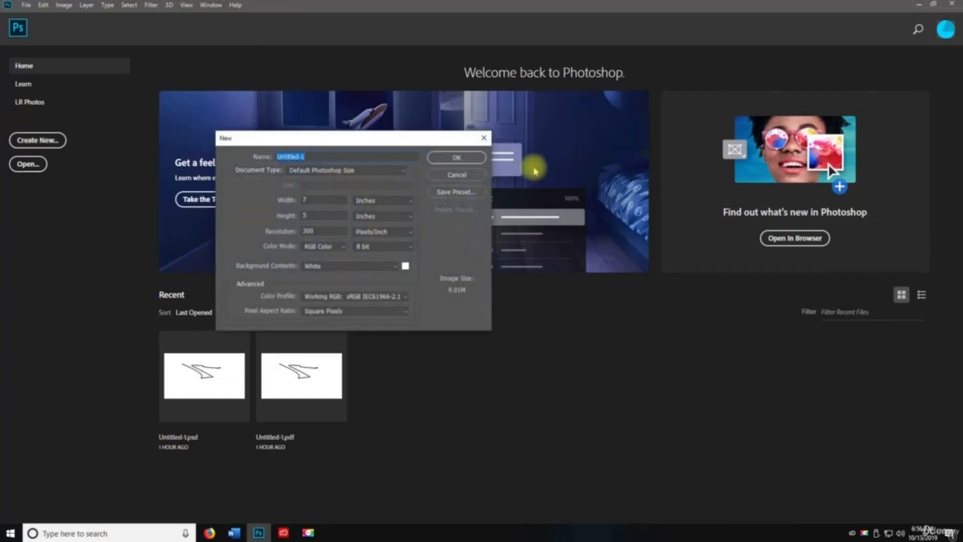
{"action": "left_click", "coordinate": [458, 157]}
{"action": "left_click", "coordinate": [208, 5]}
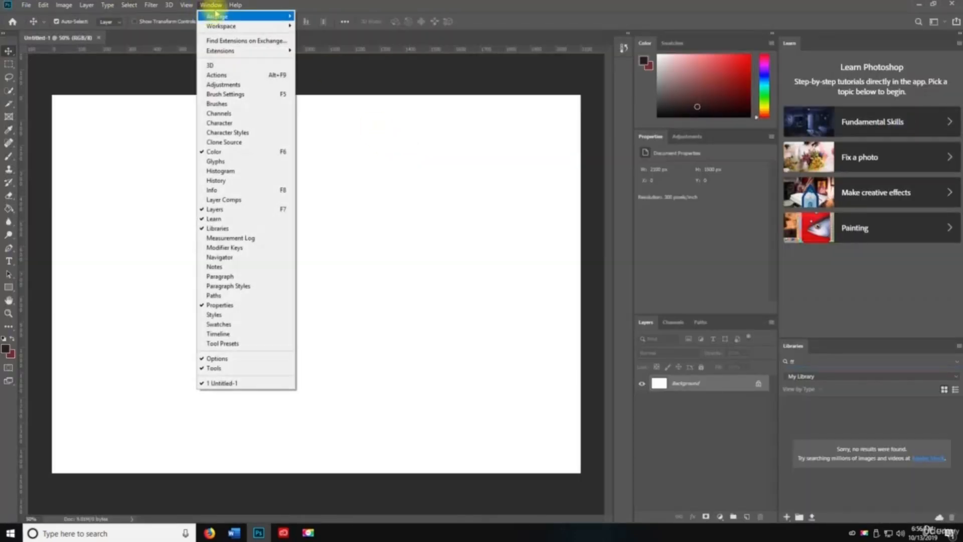
{"action": "mouse_move", "coordinate": [220, 18]}
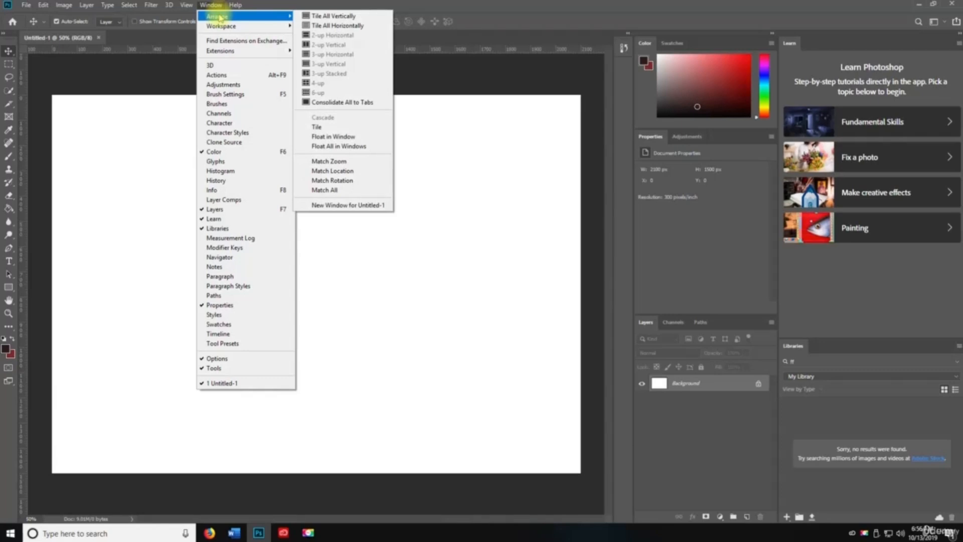
{"action": "left_click", "coordinate": [321, 17]}
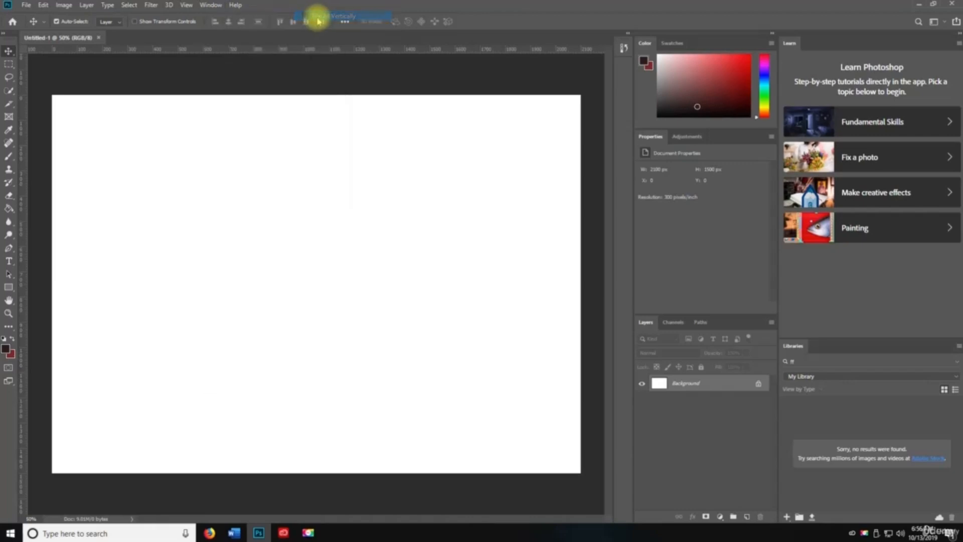
{"action": "left_click", "coordinate": [210, 6]}
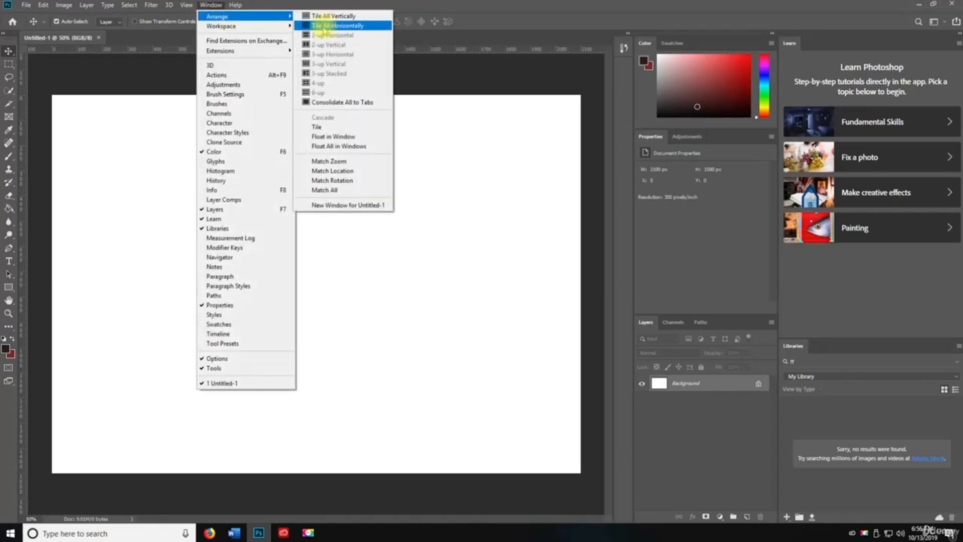
{"action": "left_click", "coordinate": [210, 6]}
{"action": "left_click", "coordinate": [210, 6]}
{"action": "mouse_move", "coordinate": [264, 22]}
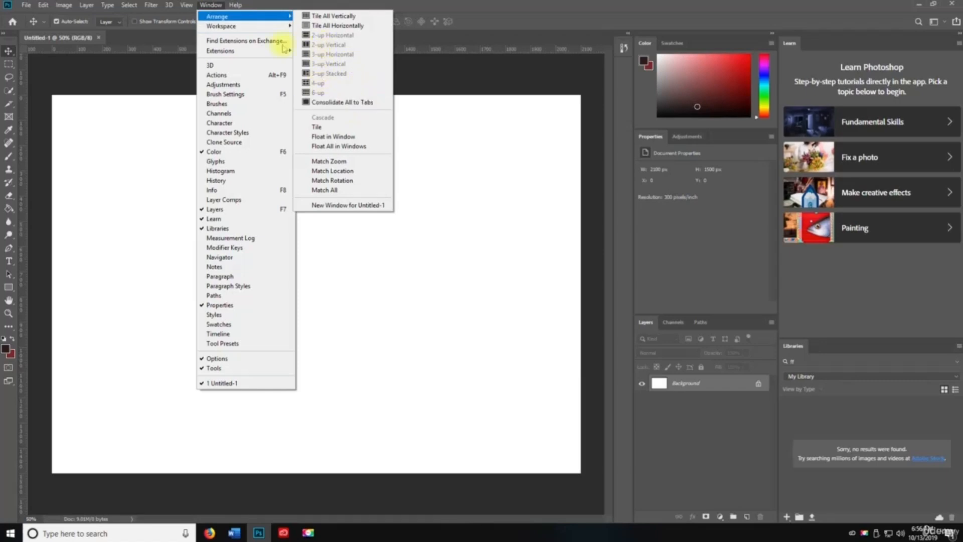
- Try the 3D, Graphic and Web, and Motion workspaces in turn
{"action": "left_click", "coordinate": [338, 102]}
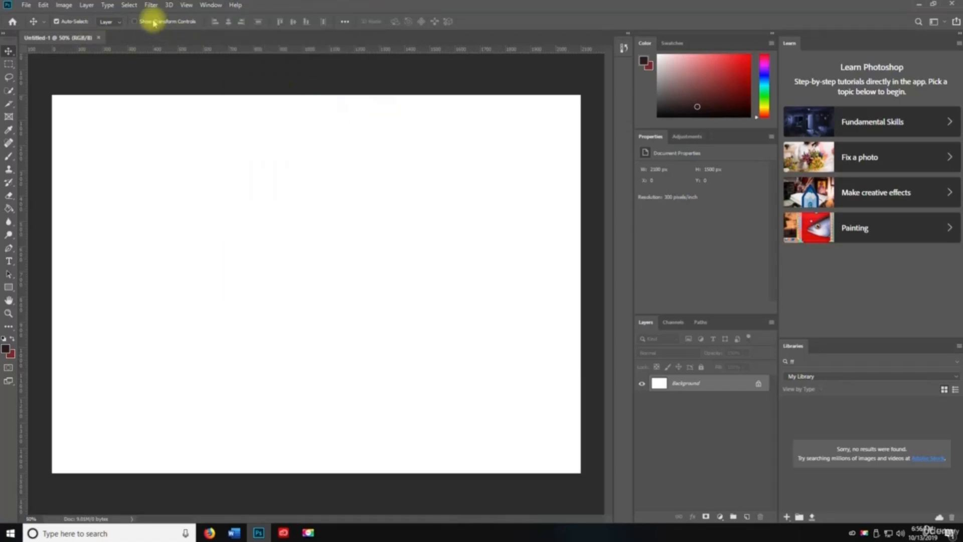
{"action": "left_click", "coordinate": [211, 5]}
{"action": "mouse_move", "coordinate": [232, 25]}
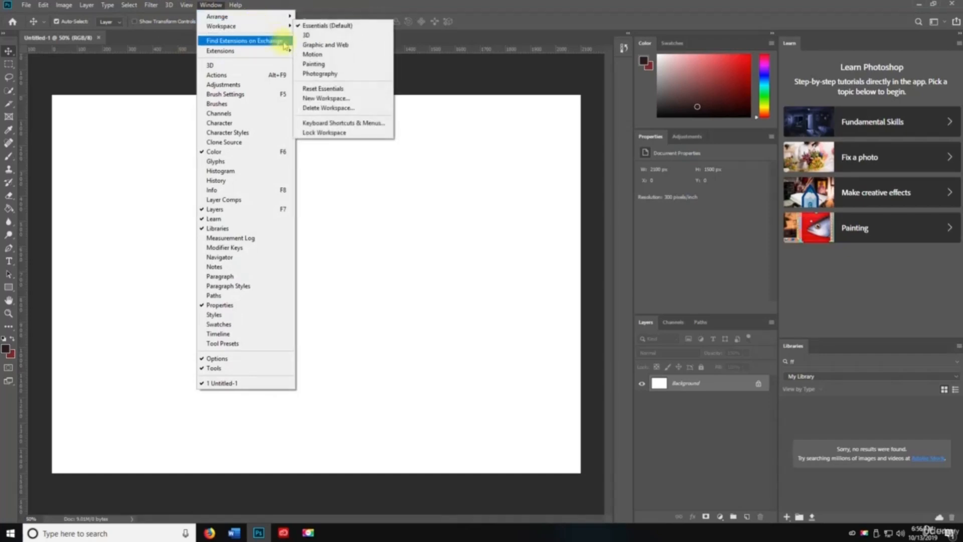
{"action": "left_click", "coordinate": [312, 34]}
{"action": "left_click", "coordinate": [215, 5]}
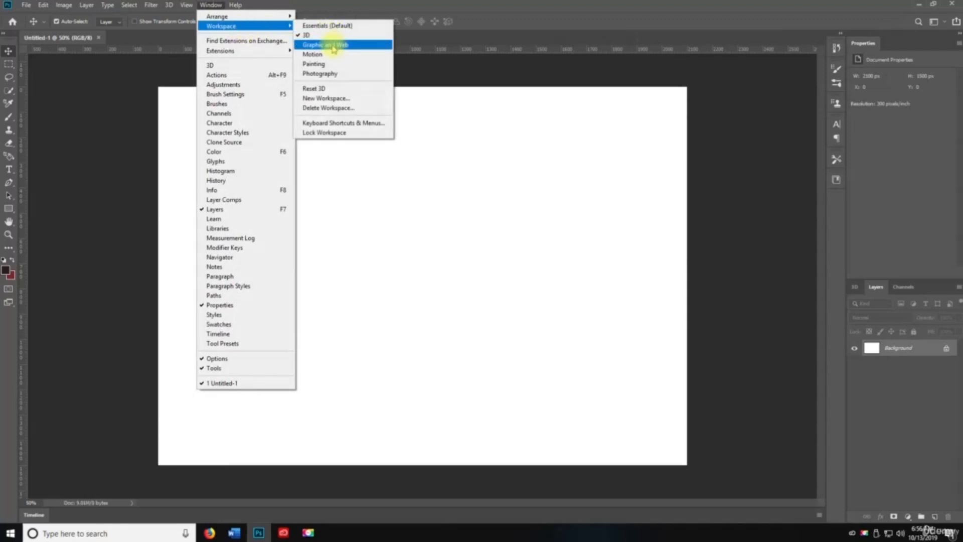
{"action": "left_click", "coordinate": [344, 46]}
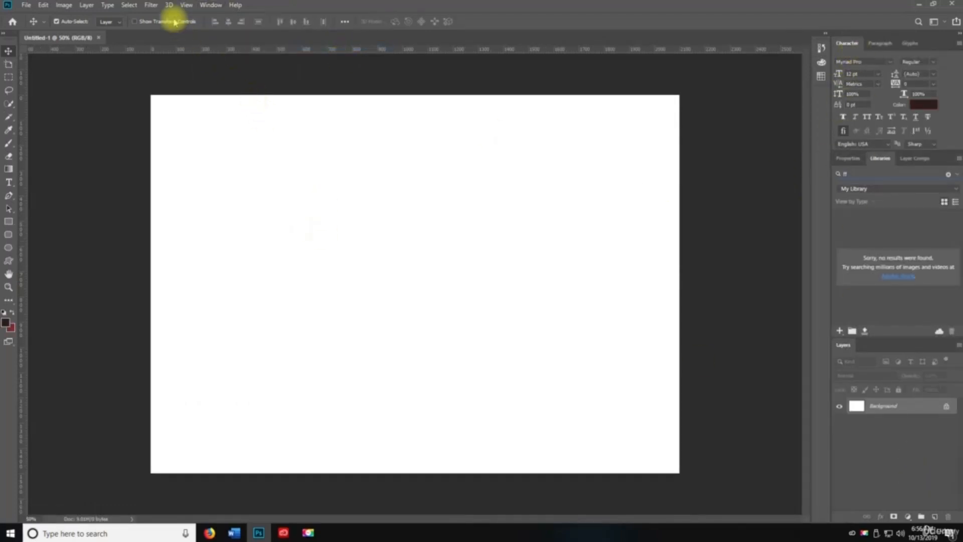
{"action": "left_click", "coordinate": [210, 5]}
{"action": "mouse_move", "coordinate": [235, 27]}
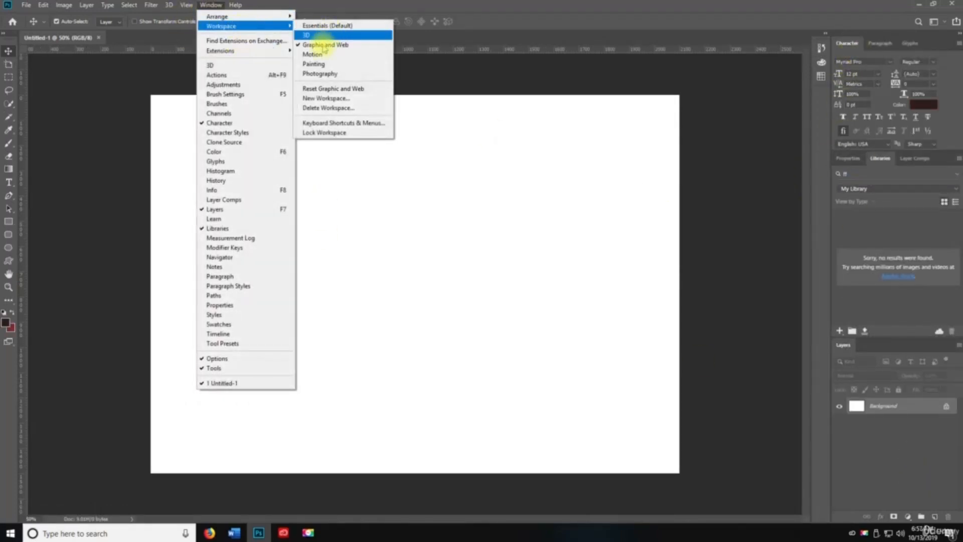
{"action": "left_click", "coordinate": [314, 56]}
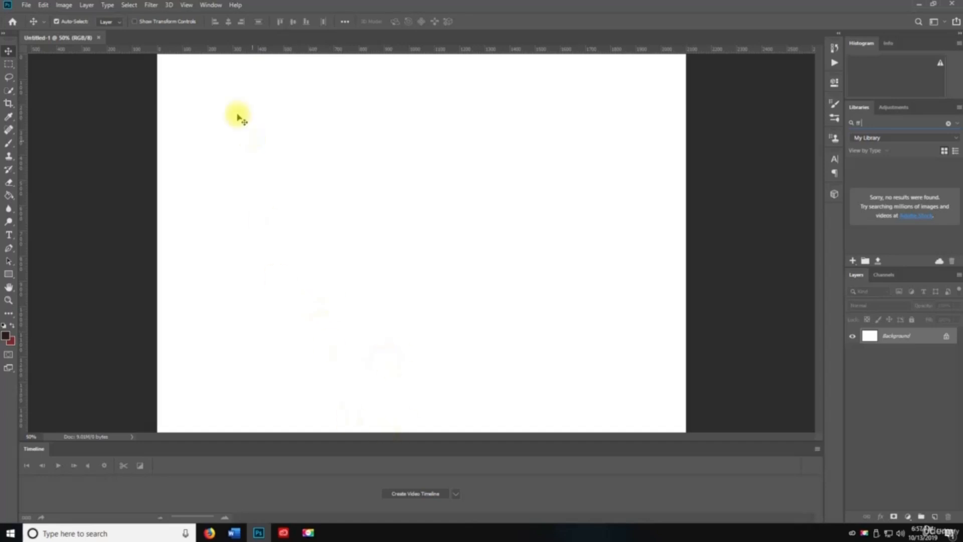
- Switch to Painting, then Photography workspace, and cancel the New Workspace dialog
{"action": "left_click", "coordinate": [235, 5]}
{"action": "mouse_move", "coordinate": [211, 5]}
{"action": "mouse_move", "coordinate": [236, 26]}
{"action": "left_click", "coordinate": [316, 64]}
{"action": "left_click", "coordinate": [210, 5]}
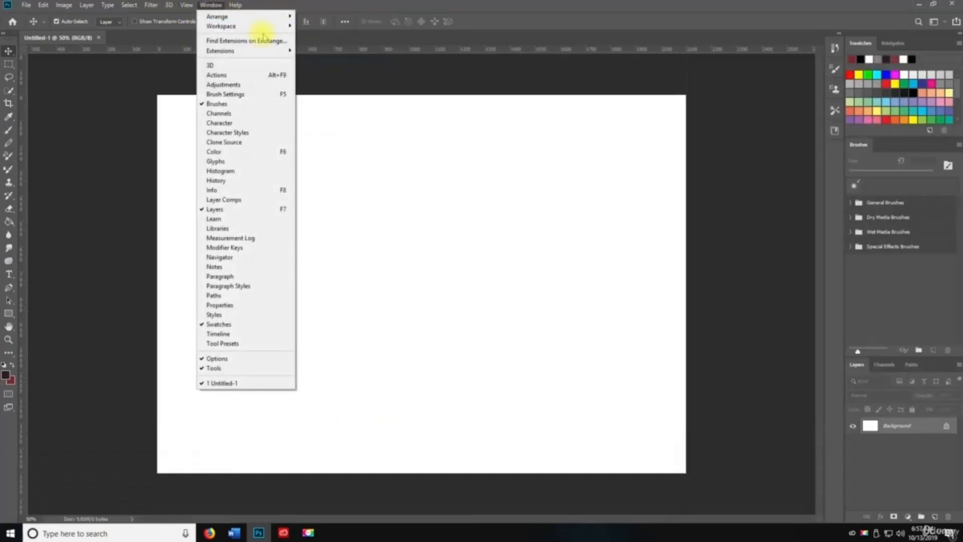
{"action": "left_click", "coordinate": [331, 74]}
{"action": "left_click", "coordinate": [208, 5]}
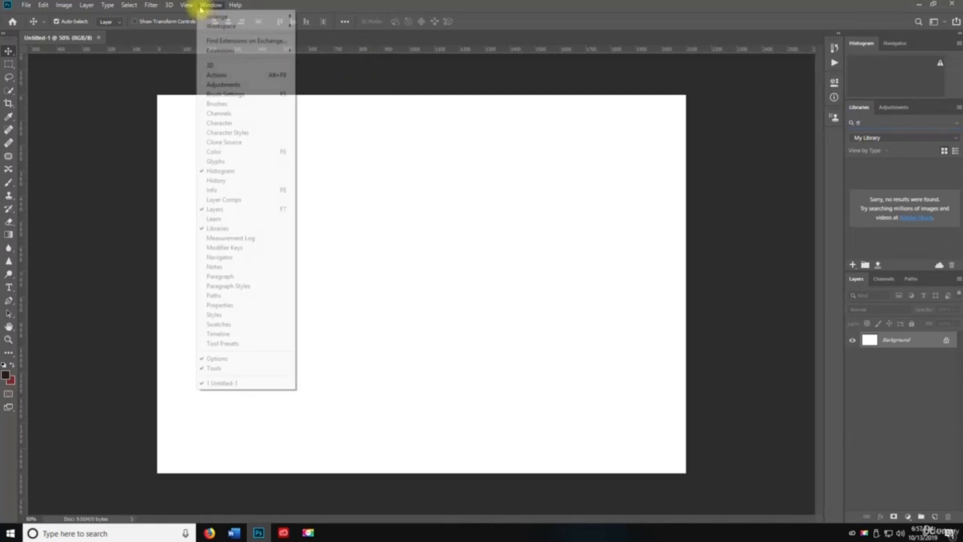
{"action": "mouse_move", "coordinate": [253, 27]}
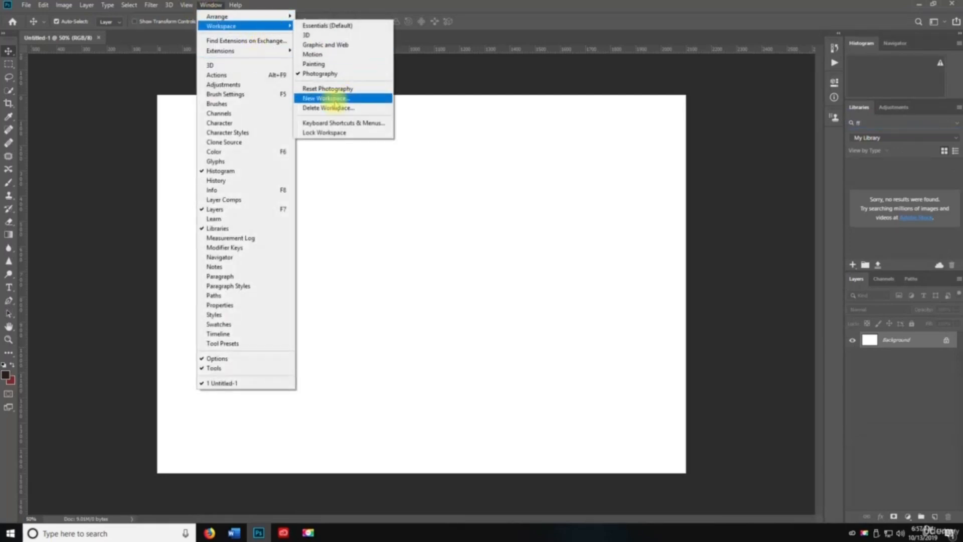
{"action": "left_click", "coordinate": [344, 96]}
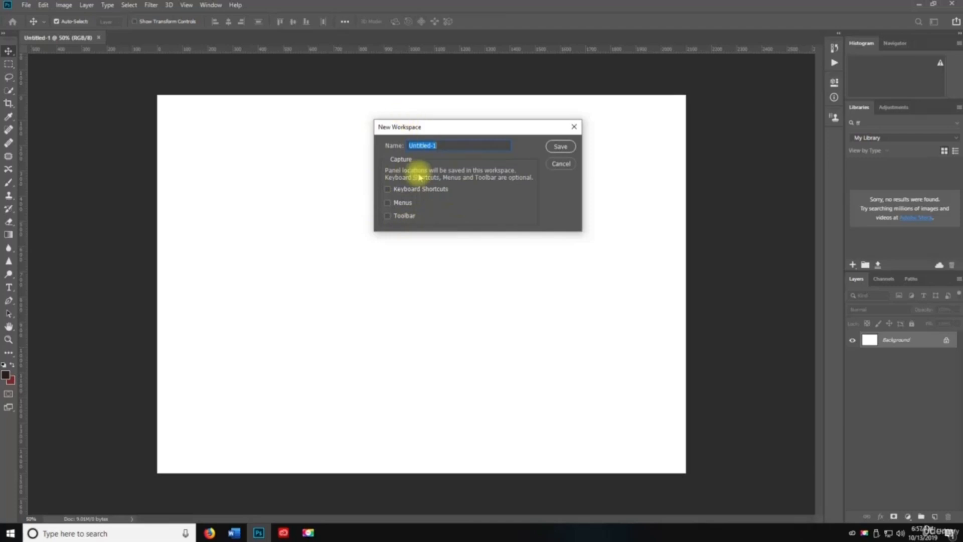
{"action": "left_click", "coordinate": [551, 166]}
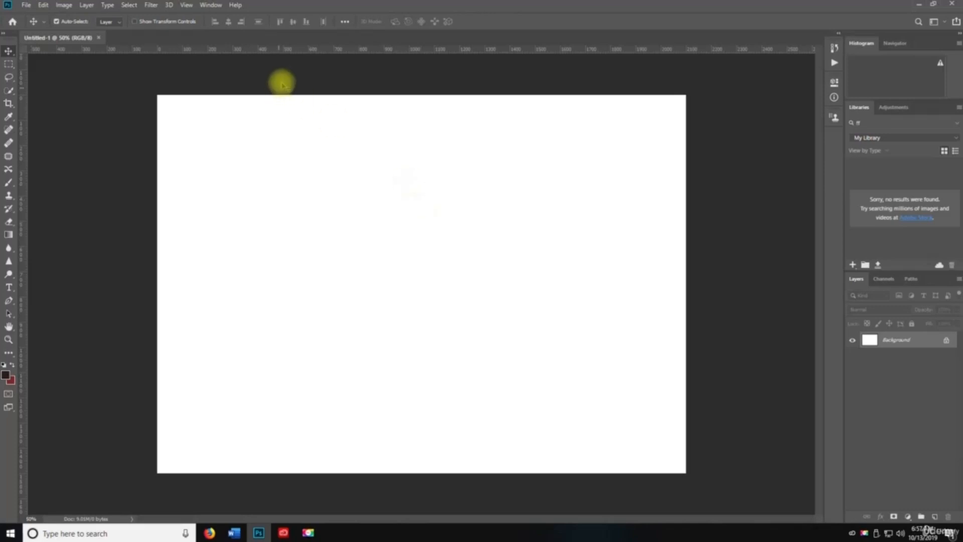
- Choose Window > Find Extensions on Exchange to open Adobe Exchange in Firefox
{"action": "left_click", "coordinate": [214, 6]}
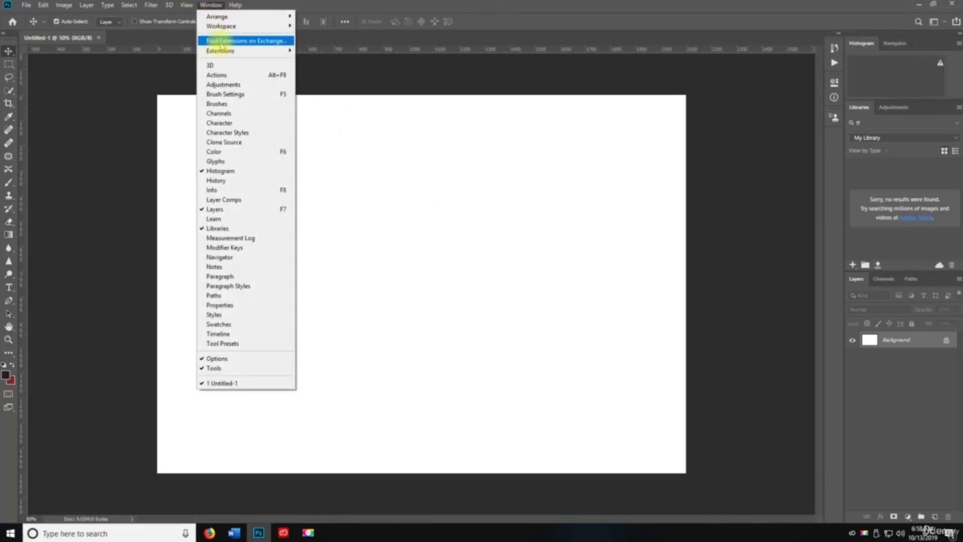
{"action": "mouse_move", "coordinate": [223, 52]}
{"action": "left_click", "coordinate": [221, 44]}
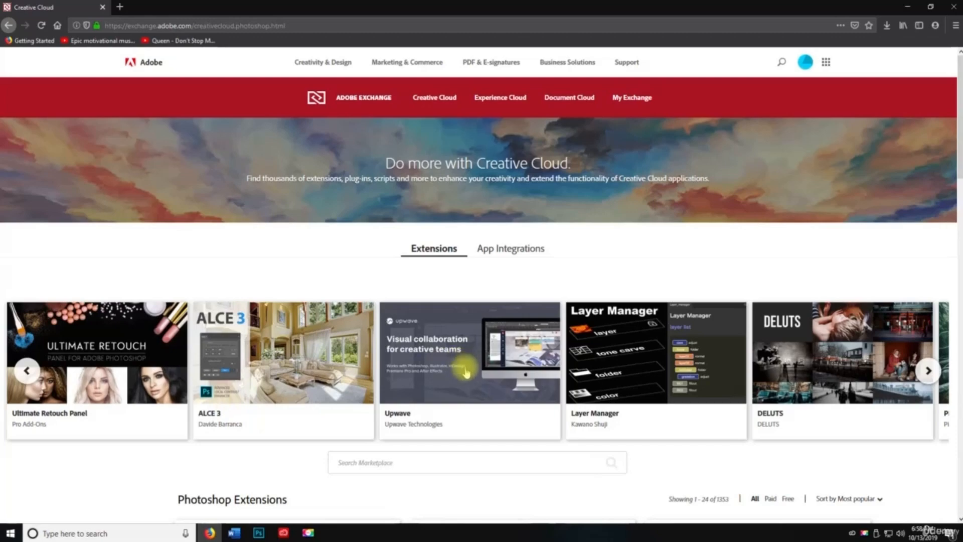
- Scroll the Exchange page, filter to the 1353 Photoshop extensions, then close Firefox
{"action": "scroll", "coordinate": [481, 346], "scroll_direction": "down", "scroll_amount": 3}
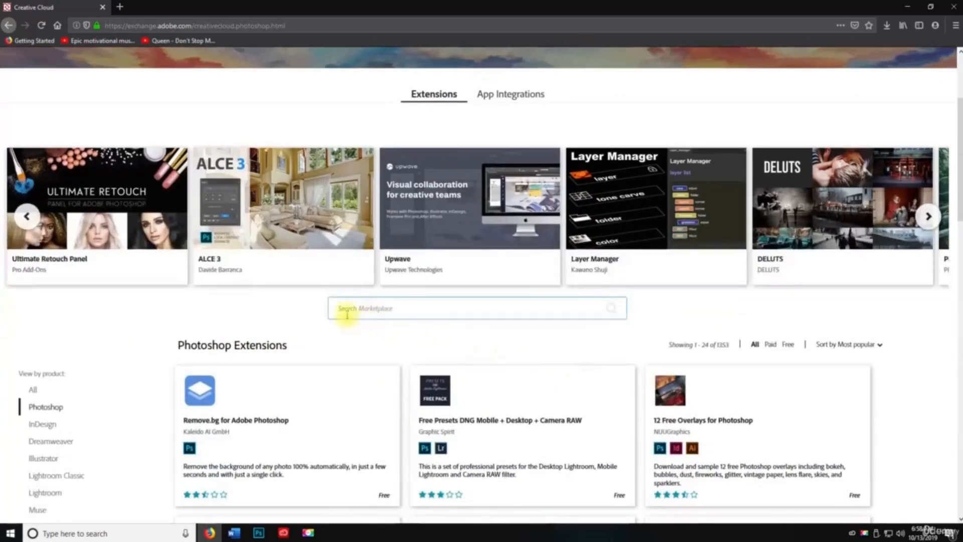
{"action": "scroll", "coordinate": [192, 319], "scroll_direction": "down", "scroll_amount": 1}
{"action": "scroll", "coordinate": [291, 284], "scroll_direction": "down", "scroll_amount": 4}
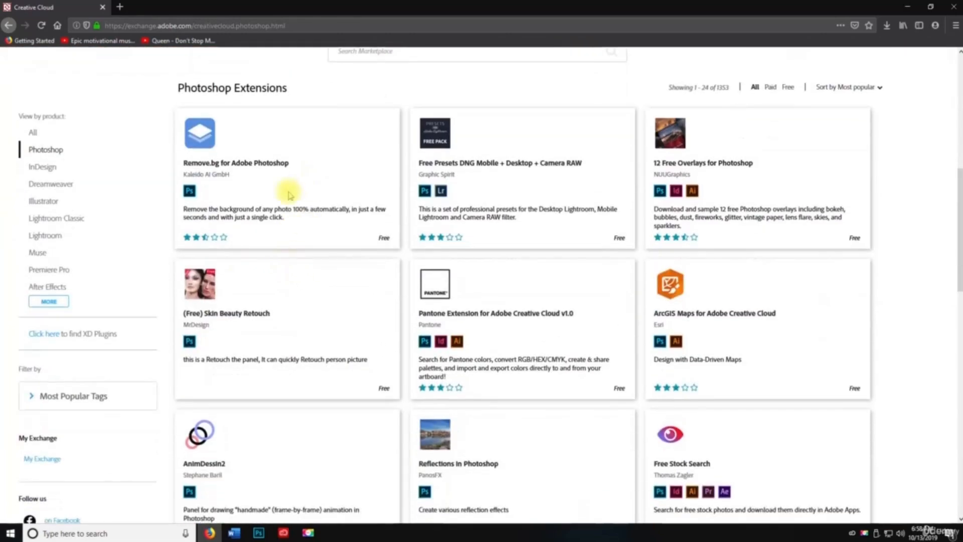
{"action": "double_click", "coordinate": [44, 153]}
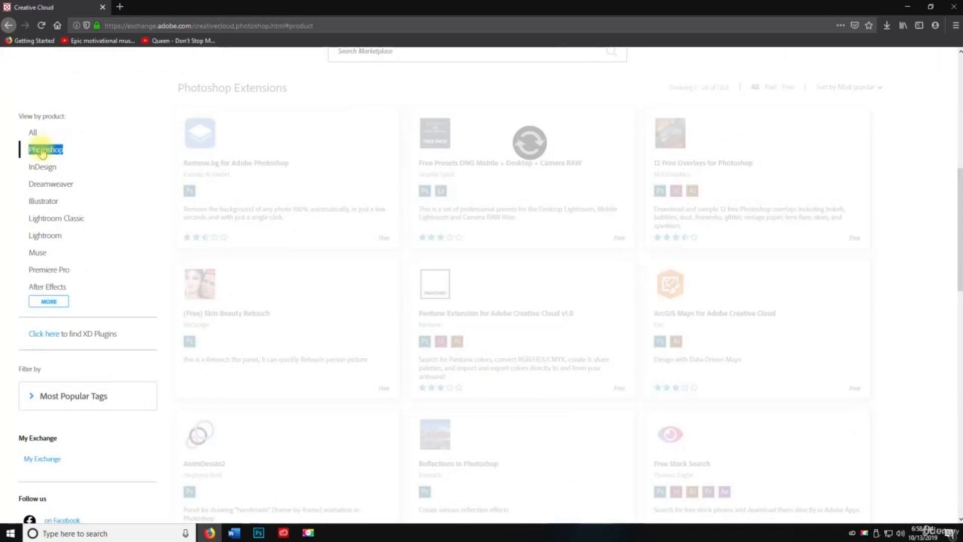
{"action": "scroll", "coordinate": [537, 291], "scroll_direction": "down", "scroll_amount": 15}
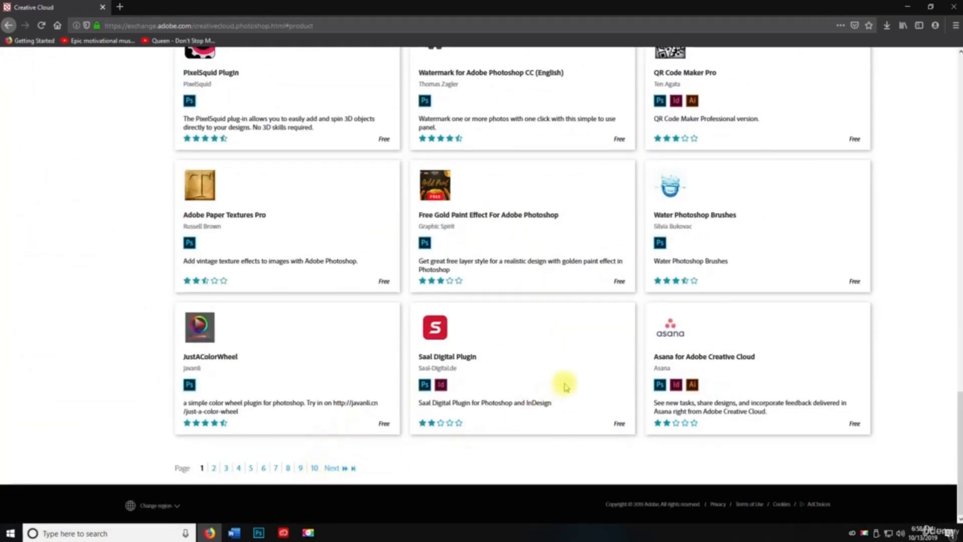
{"action": "scroll", "coordinate": [565, 386], "scroll_direction": "up", "scroll_amount": 20}
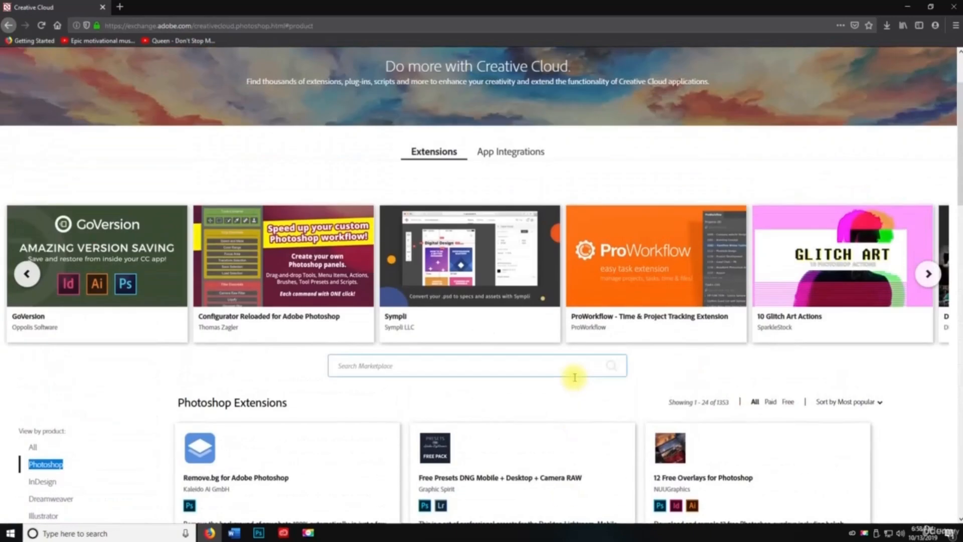
{"action": "scroll", "coordinate": [515, 407], "scroll_direction": "down", "scroll_amount": 2}
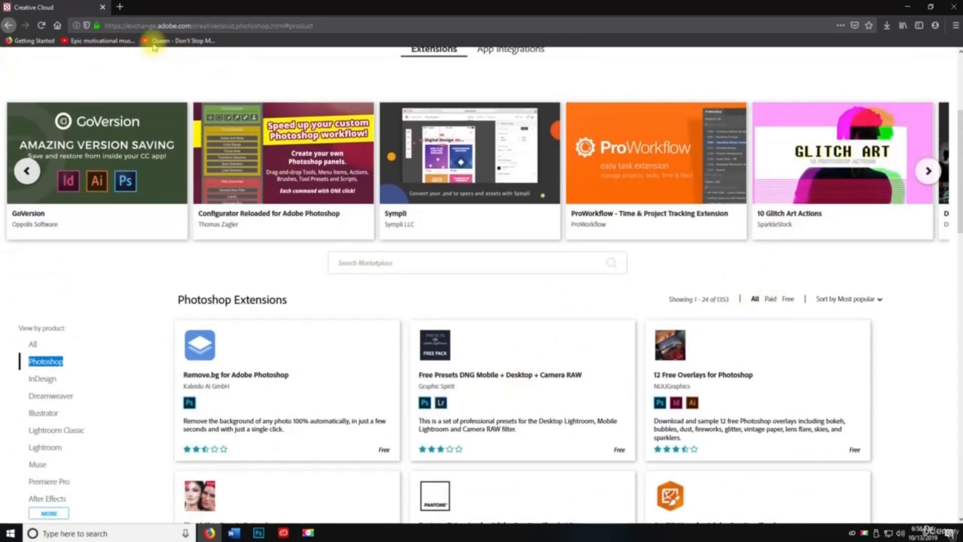
{"action": "key", "text": "space"}
{"action": "left_click", "coordinate": [103, 7]}
- Open the 3D and Actions panels, and stretch the Actions panel to show every Default Action
{"action": "left_click", "coordinate": [211, 5]}
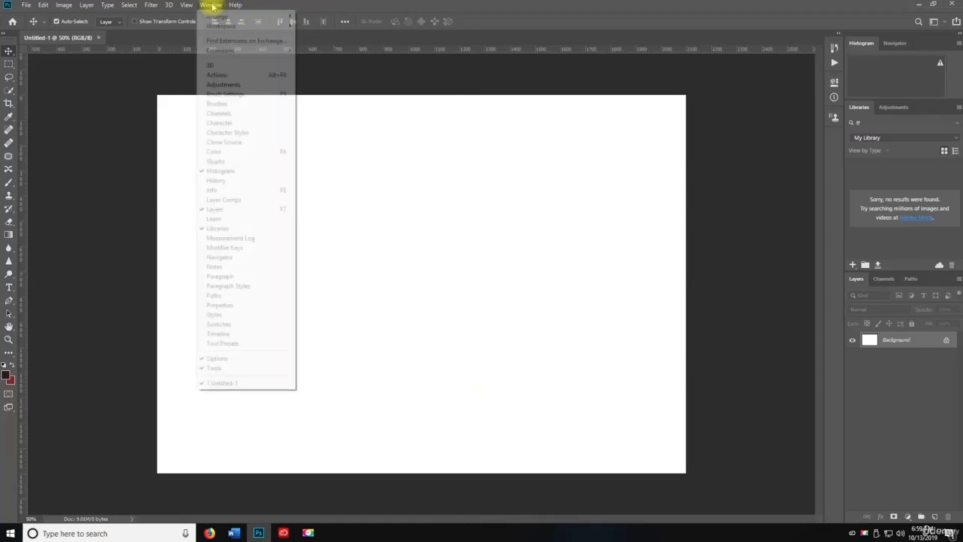
{"action": "left_click", "coordinate": [230, 68]}
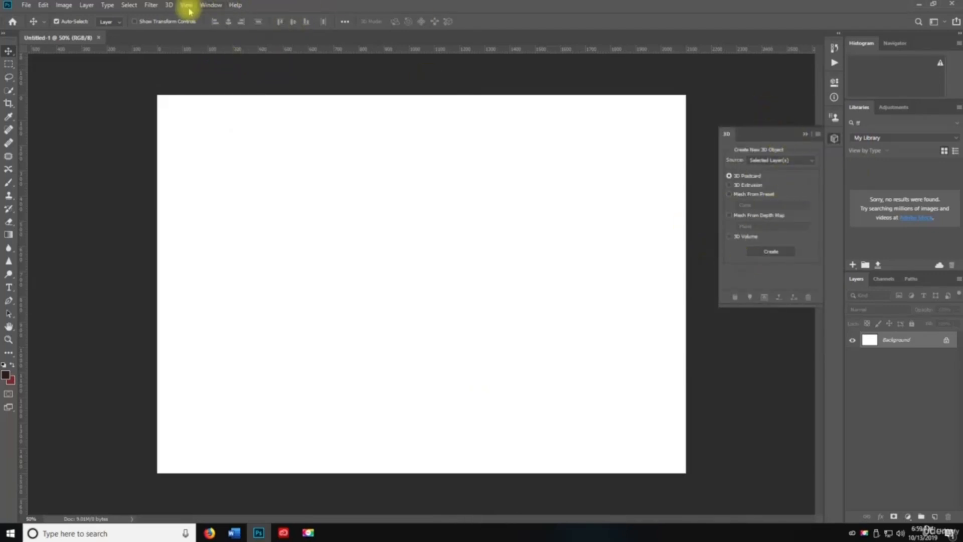
{"action": "left_click", "coordinate": [211, 6]}
{"action": "left_click", "coordinate": [230, 76]}
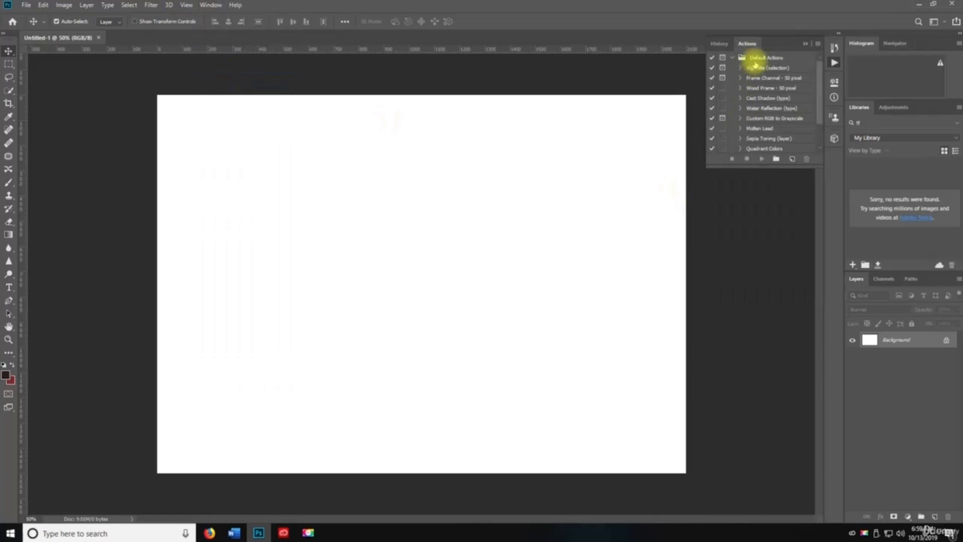
{"action": "left_click_drag", "start_coordinate": [782, 165], "coordinate": [799, 391]}
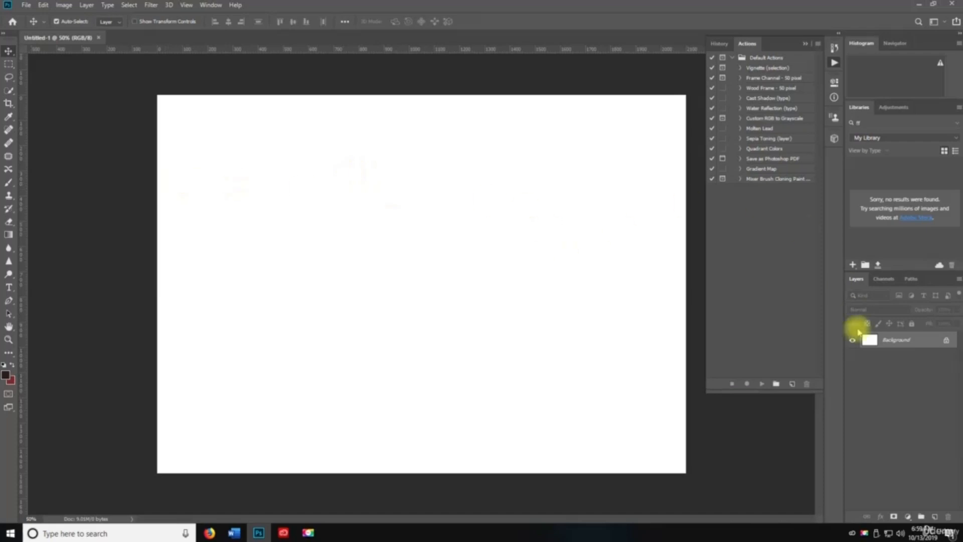
- Record a new Action 1 that selects a rectangle and fills it with a dark-to-red gradient
{"action": "left_click", "coordinate": [793, 383]}
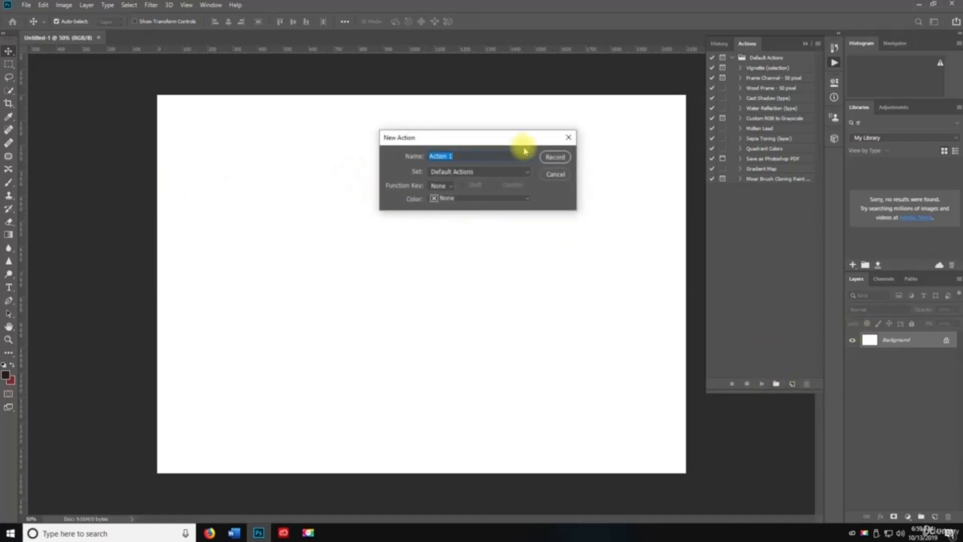
{"action": "left_click", "coordinate": [554, 157]}
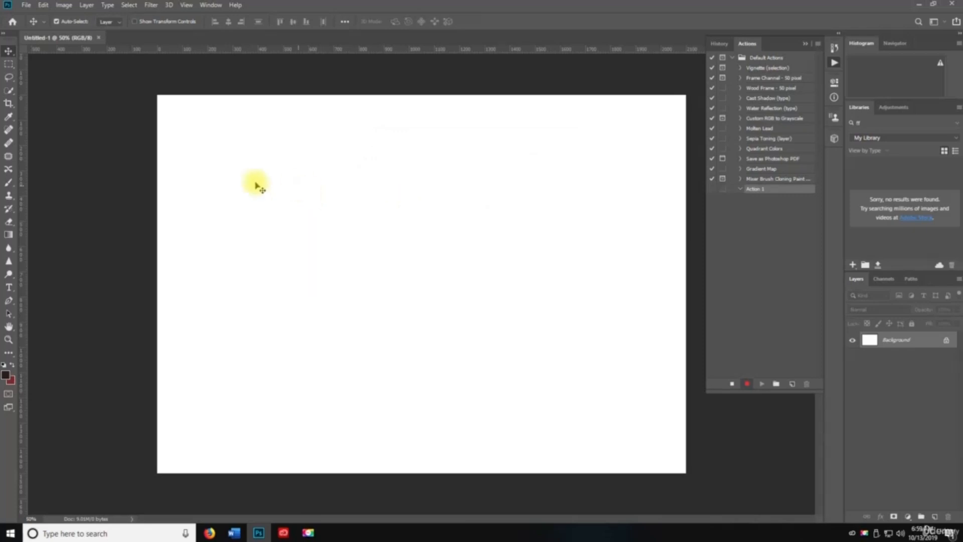
{"action": "left_click", "coordinate": [8, 63]}
{"action": "left_click_drag", "start_coordinate": [224, 146], "coordinate": [436, 256]}
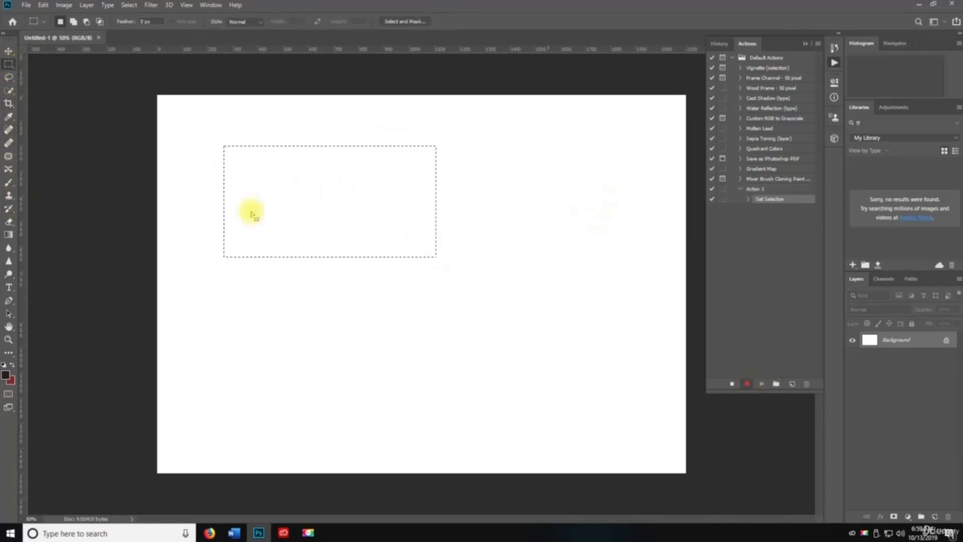
{"action": "left_click", "coordinate": [9, 234]}
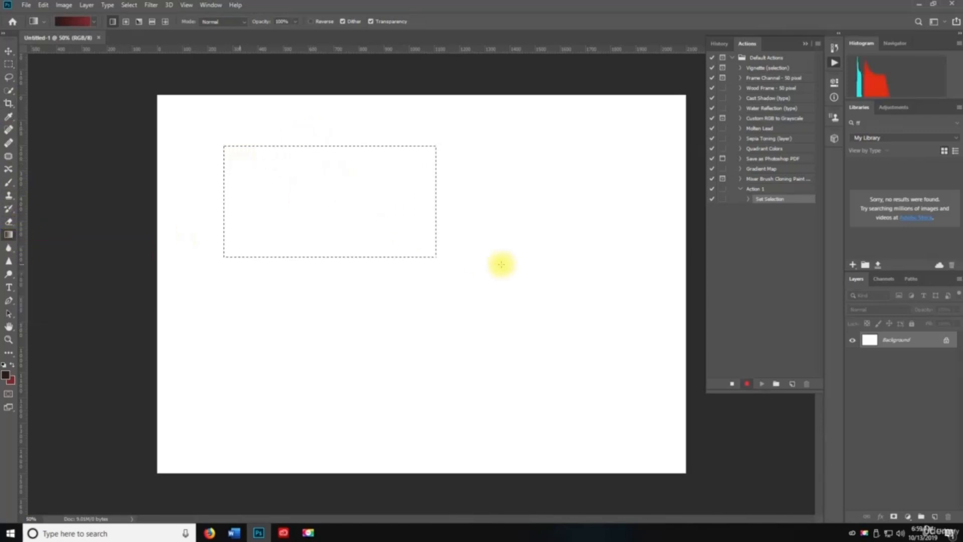
{"action": "left_click_drag", "start_coordinate": [503, 264], "coordinate": [504, 264]}
{"action": "left_click", "coordinate": [734, 384]}
- Inspect the recorded Gradient step's parameters, then collapse Action 1's steps
{"action": "left_click", "coordinate": [748, 208]}
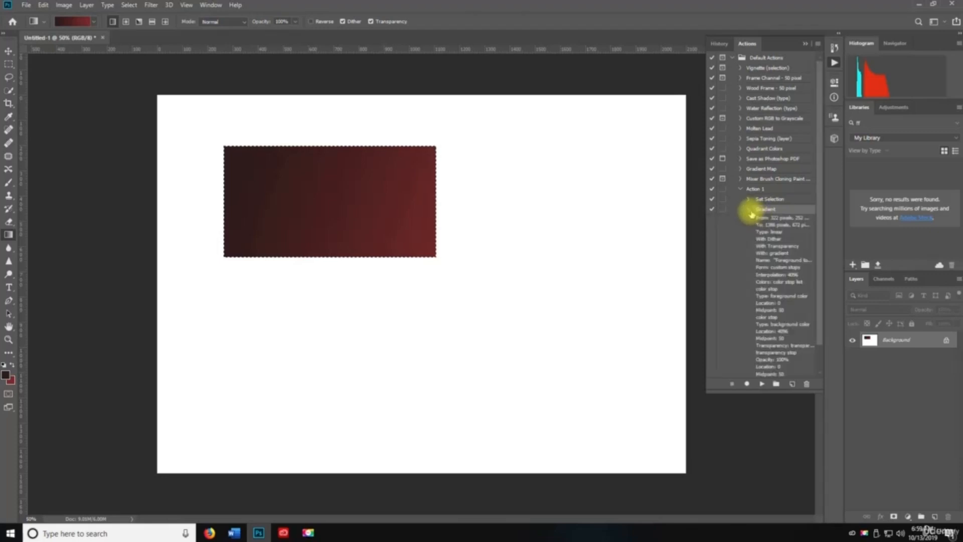
{"action": "left_click", "coordinate": [748, 208]}
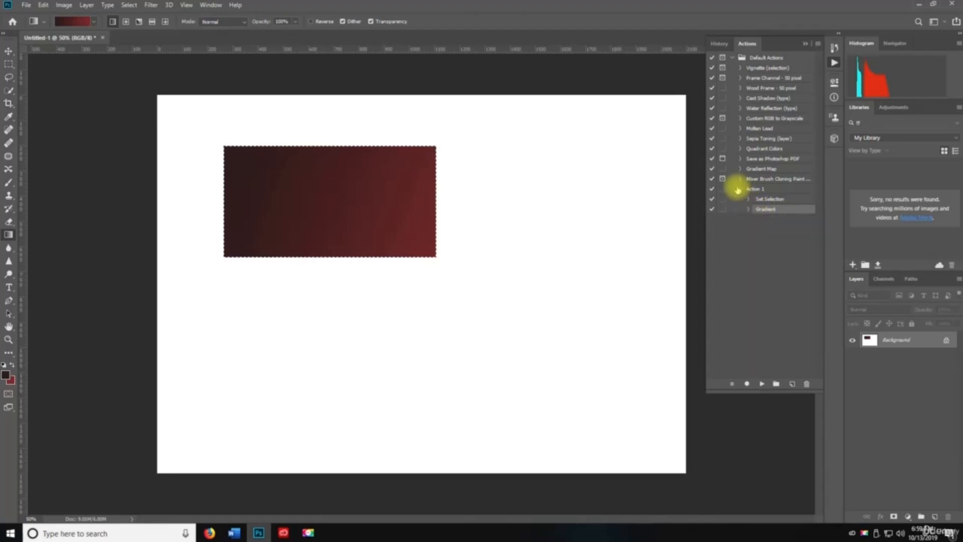
{"action": "left_click", "coordinate": [738, 189]}
{"action": "left_click", "coordinate": [760, 384]}
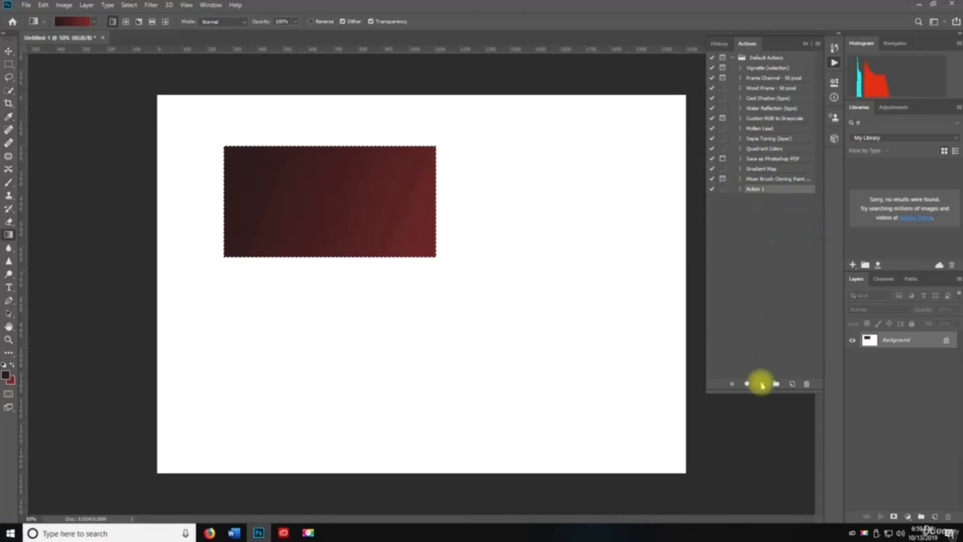
{"action": "left_click", "coordinate": [740, 189]}
{"action": "left_click", "coordinate": [739, 189]}
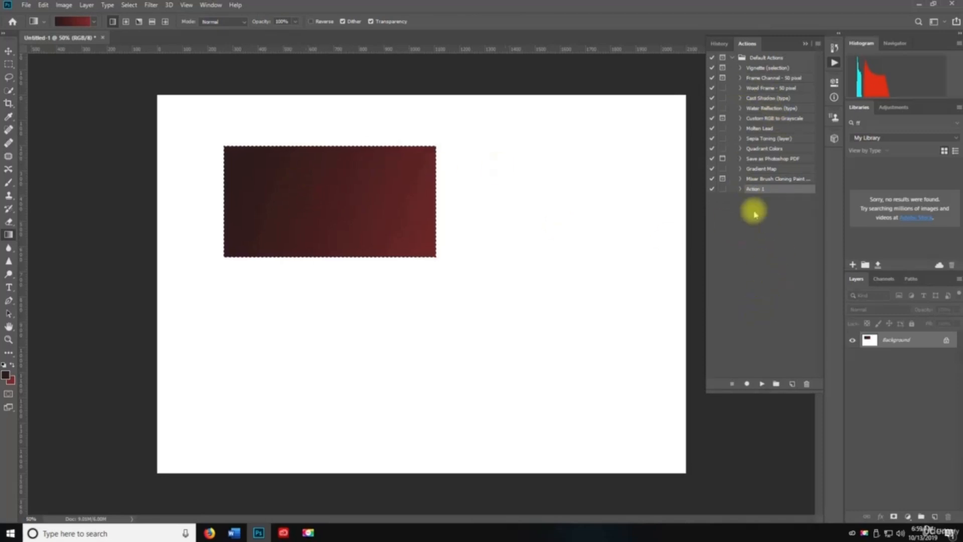
- Switch to the Move tool with Auto-Select off and undo the gradient fill
{"action": "key", "text": "v"}
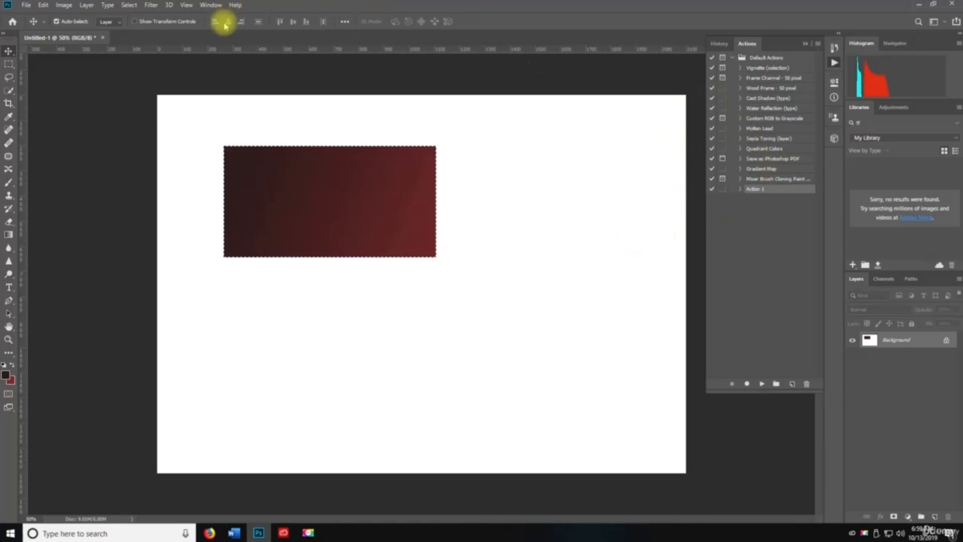
{"action": "left_click", "coordinate": [56, 22]}
{"action": "key", "text": "ctrl+z"}
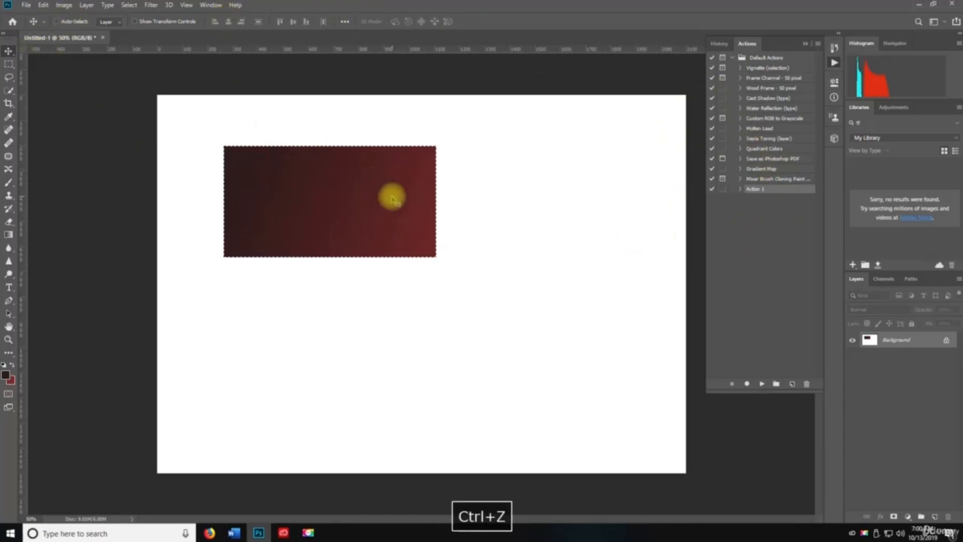
- Open the Adjustments, Brush Settings and Brushes panels from the Window menu
{"action": "left_click", "coordinate": [210, 5]}
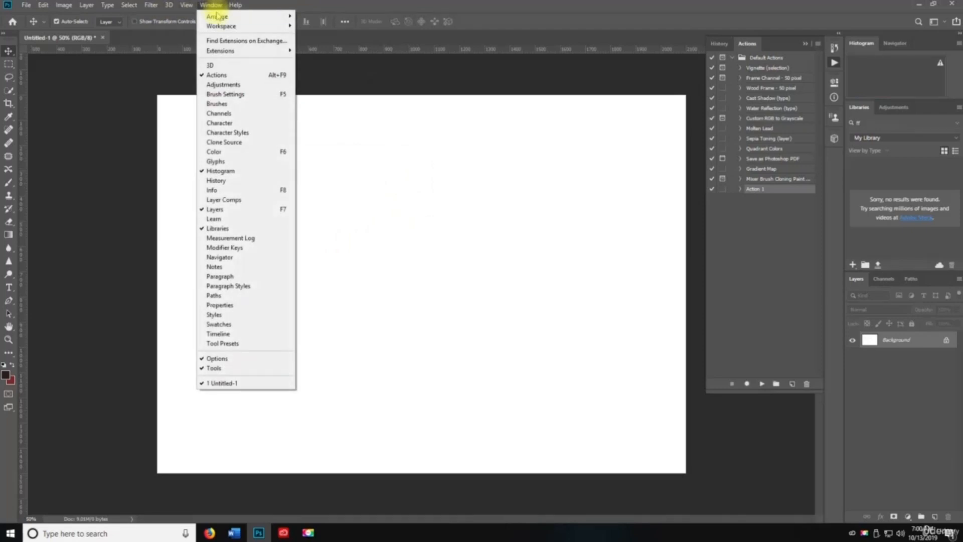
{"action": "left_click", "coordinate": [234, 85]}
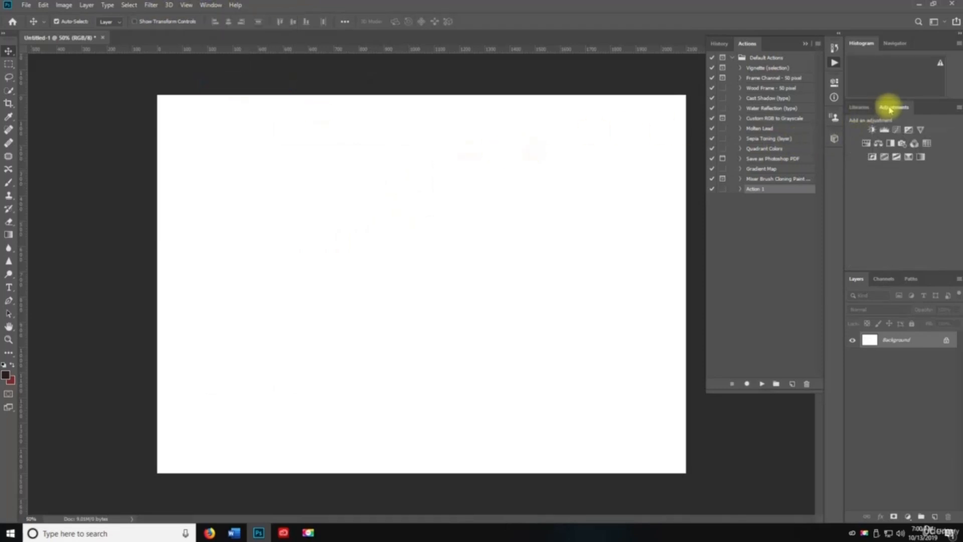
{"action": "left_click", "coordinate": [207, 6]}
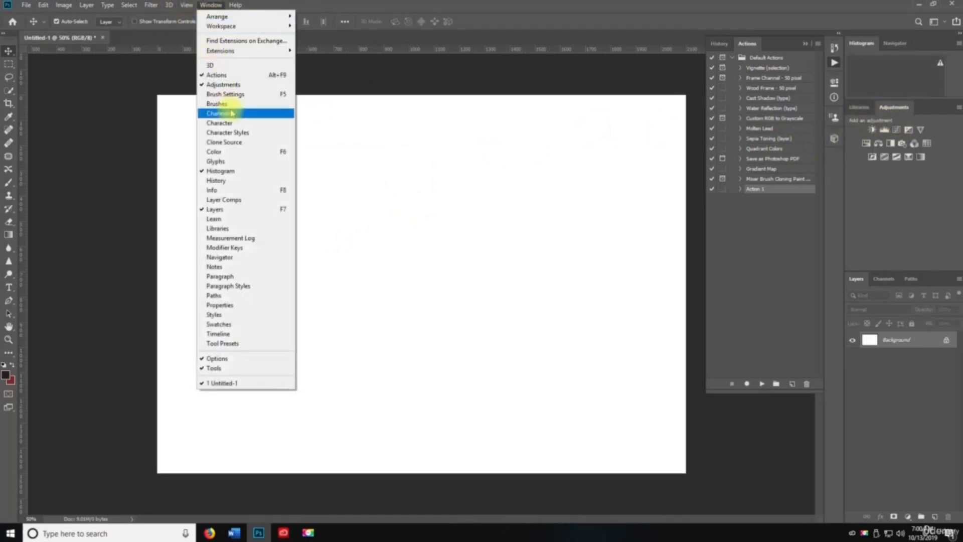
{"action": "left_click", "coordinate": [241, 94]}
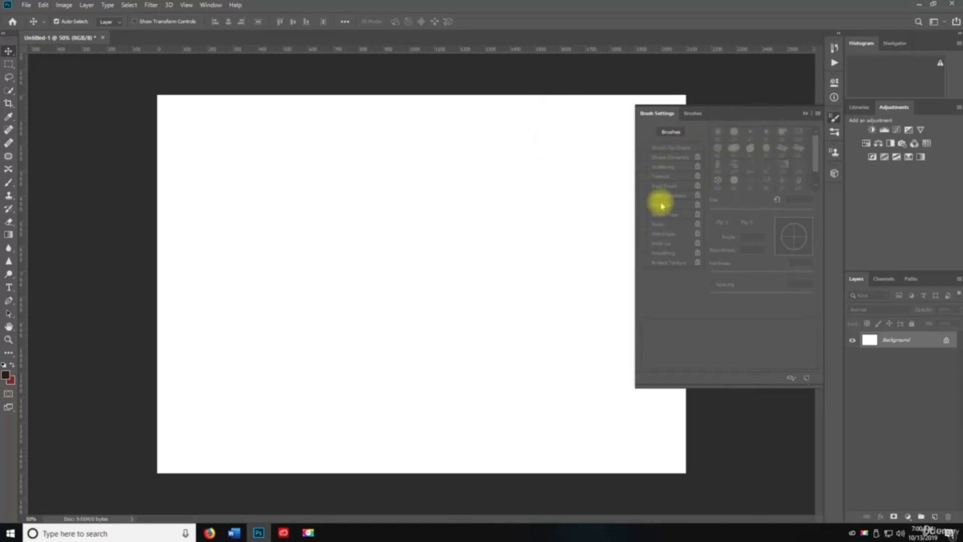
{"action": "left_click", "coordinate": [220, 6]}
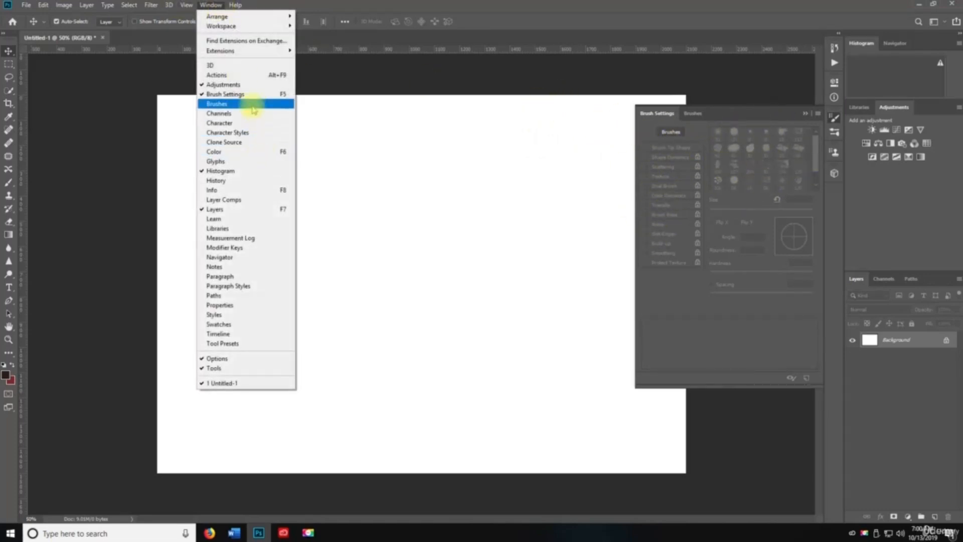
{"action": "left_click", "coordinate": [256, 107]}
- Move the Brushes panel over the canvas and expand the General, Dry Media and Wet Media sets
{"action": "left_click_drag", "start_coordinate": [683, 113], "coordinate": [490, 105]}
{"action": "left_click", "coordinate": [451, 166]}
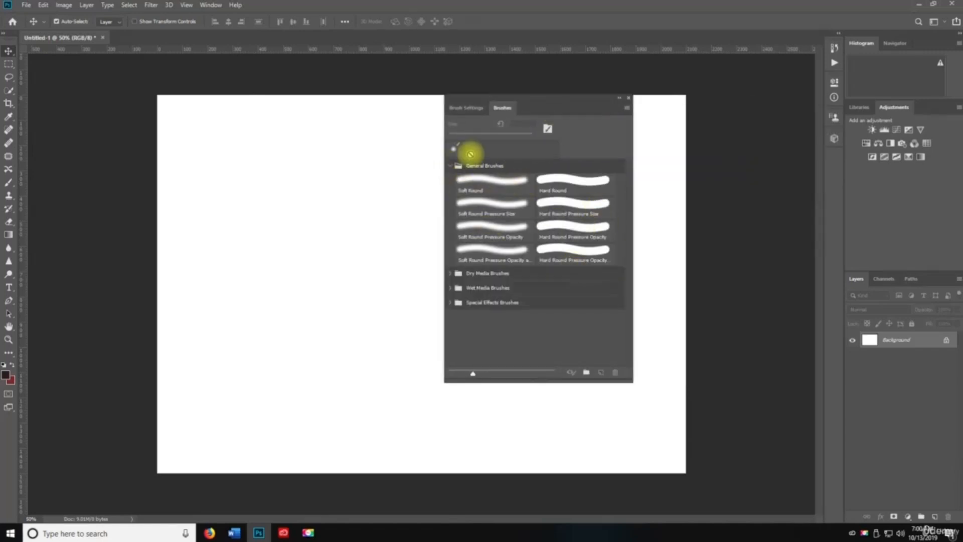
{"action": "left_click", "coordinate": [449, 275]}
{"action": "scroll", "coordinate": [546, 259], "scroll_direction": "down", "scroll_amount": 1}
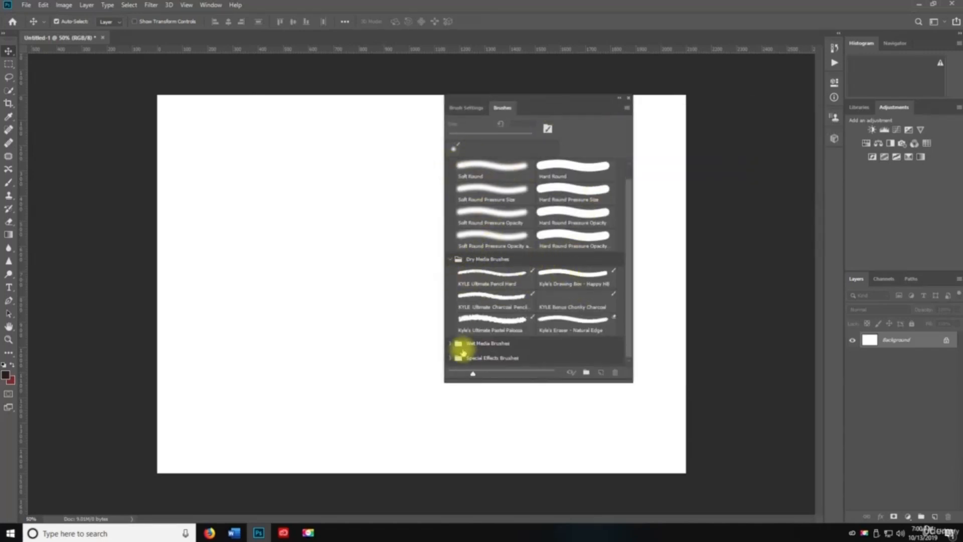
{"action": "left_click", "coordinate": [451, 346]}
{"action": "scroll", "coordinate": [496, 277], "scroll_direction": "down", "scroll_amount": 3}
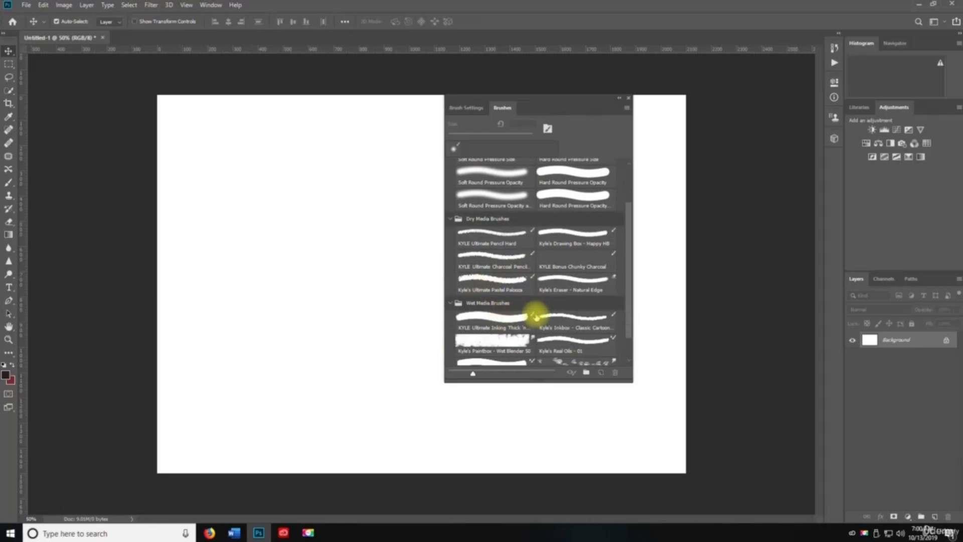
{"action": "scroll", "coordinate": [502, 306], "scroll_direction": "down", "scroll_amount": 2}
- Pick the Wet Blender brush, unlock the background as Layer 0 and add an empty Layer 1
{"action": "left_click", "coordinate": [490, 316]}
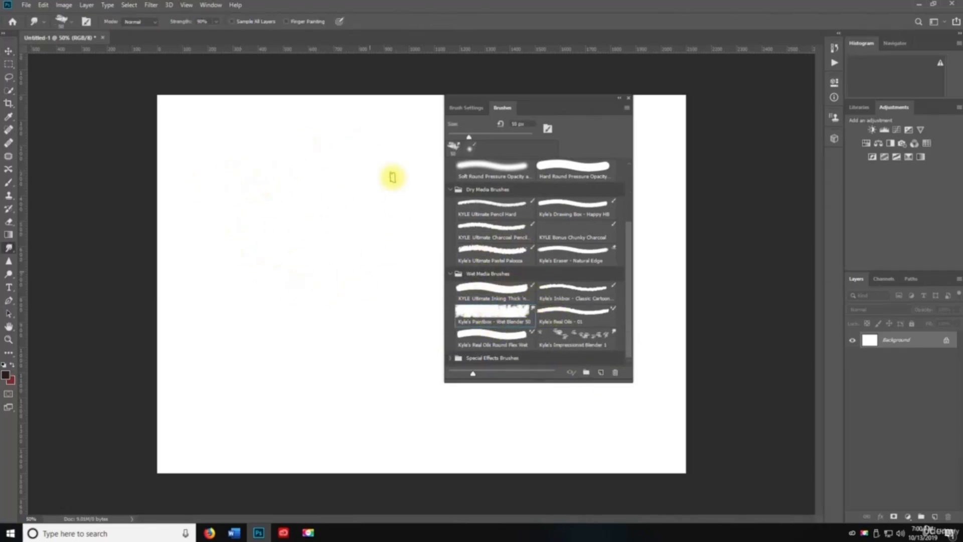
{"action": "left_click", "coordinate": [945, 340]}
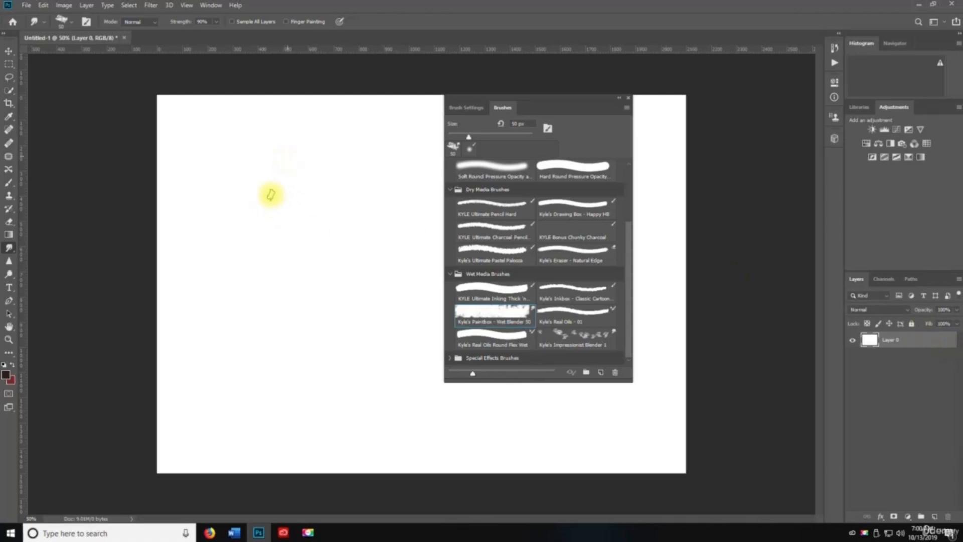
{"action": "left_click", "coordinate": [935, 517]}
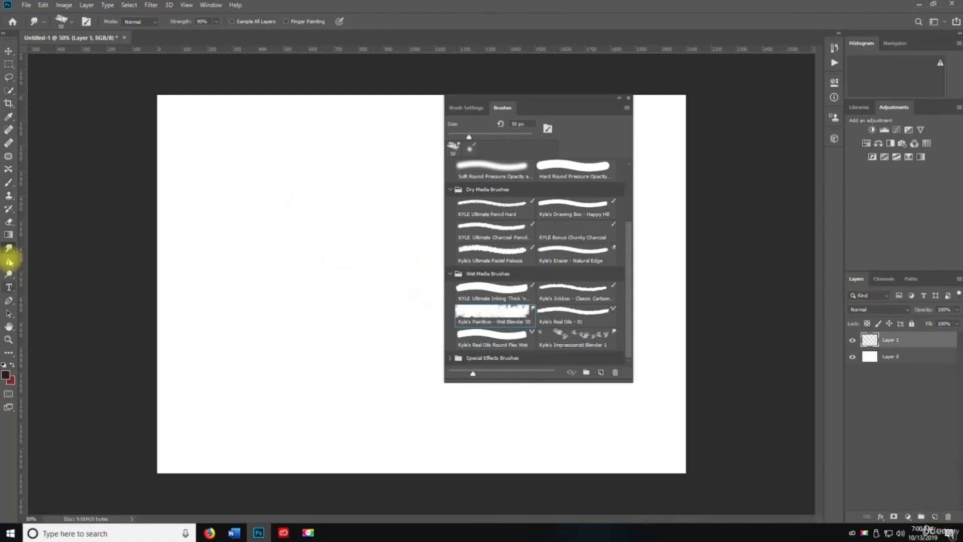
- Paint test strokes with the Brush tool, then with the thick Wet Media inking brush
{"action": "left_click", "coordinate": [9, 181]}
{"action": "mouse_move", "coordinate": [196, 156]}
{"action": "left_mouse_down"}
{"action": "mouse_move", "coordinate": [311, 247]}
{"action": "mouse_move", "coordinate": [351, 304]}
{"action": "left_mouse_up"}
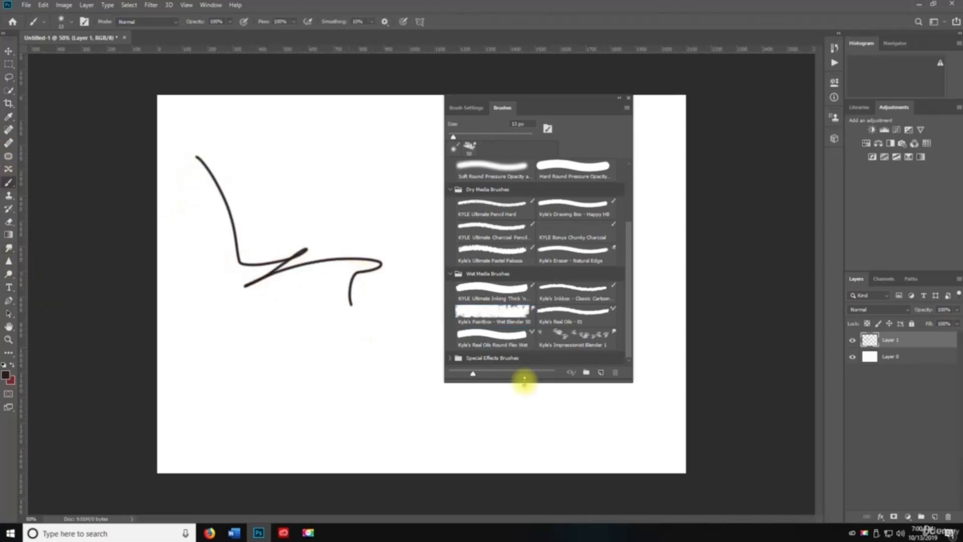
{"action": "left_click", "coordinate": [62, 21]}
{"action": "left_click", "coordinate": [19, 149]}
{"action": "left_click", "coordinate": [55, 159]}
{"action": "mouse_move", "coordinate": [242, 140]}
{"action": "left_mouse_down"}
{"action": "mouse_move", "coordinate": [405, 243]}
{"action": "mouse_move", "coordinate": [371, 373]}
{"action": "left_mouse_up"}
{"action": "left_click_drag", "start_coordinate": [162, 150], "coordinate": [339, 346]}
{"action": "left_click_drag", "start_coordinate": [219, 301], "coordinate": [346, 329]}
- Undo the test strokes and close the floating Brushes panel
{"action": "key", "text": "ctrl+z"}
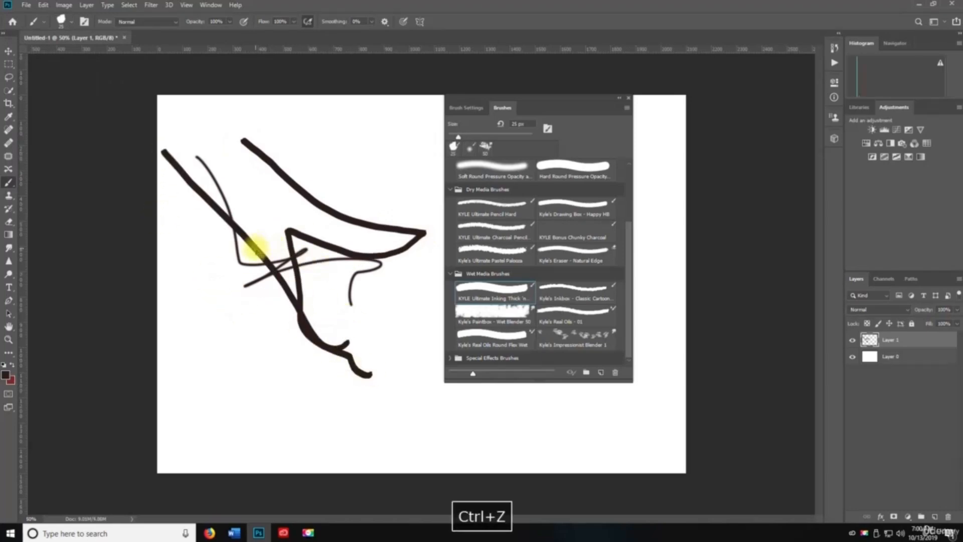
{"action": "key", "text": "ctrl+z"}
{"action": "key", "text": "ctrl+z"}
{"action": "key", "text": "ctrl+z"}
{"action": "key", "text": "ctrl+z"}
{"action": "key", "text": "ctrl+z"}
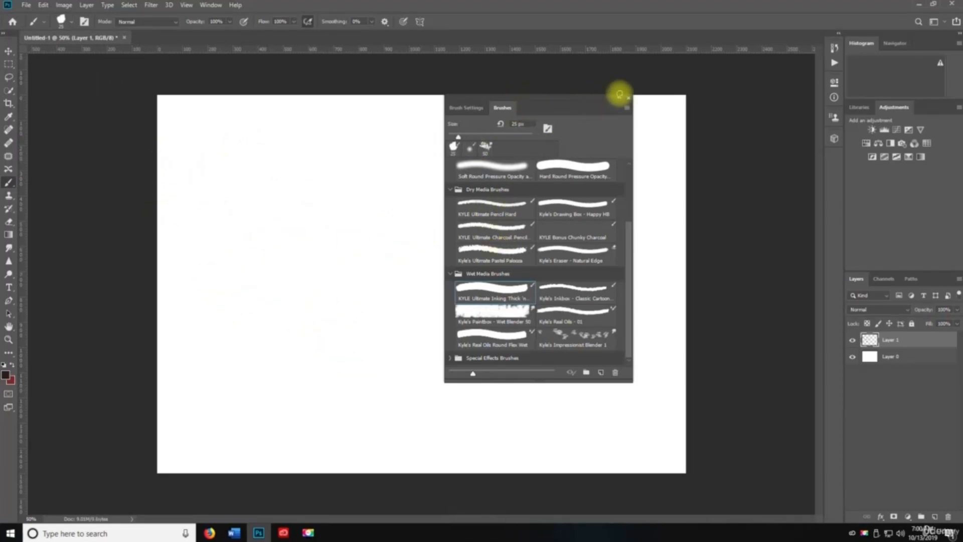
{"action": "left_click", "coordinate": [629, 98]}
{"action": "left_click", "coordinate": [211, 4]}
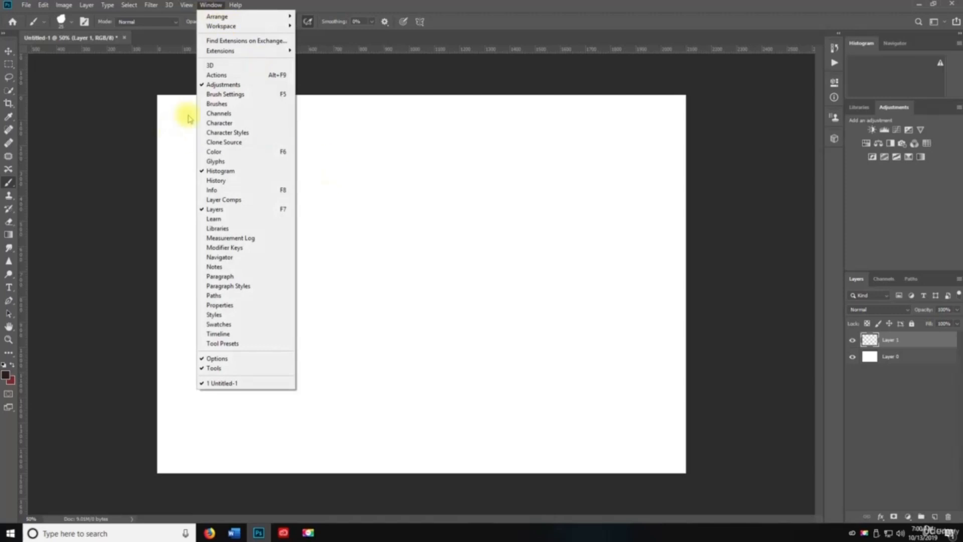
- Show the Channels, Character, Character Styles, Clone Source and Color panels, then the Swatches grid
{"action": "left_click", "coordinate": [261, 115]}
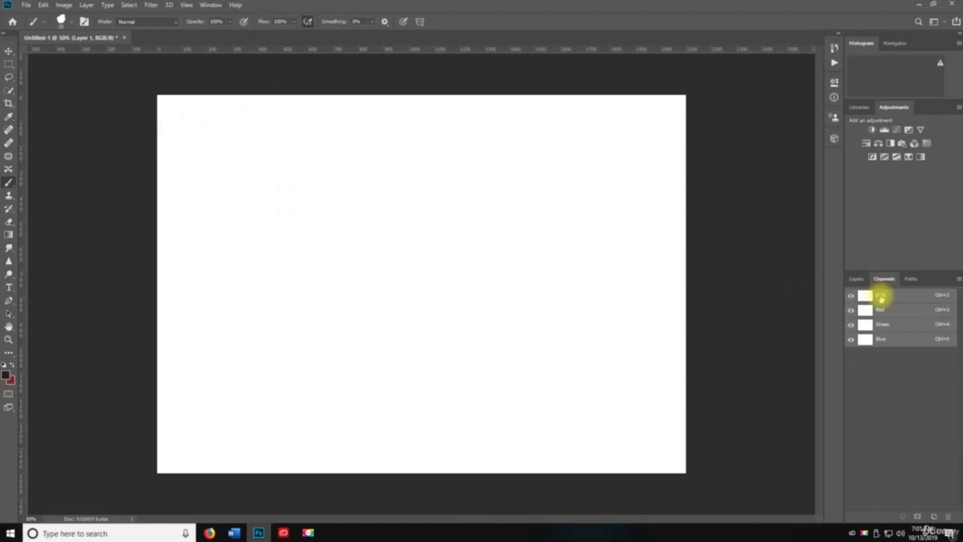
{"action": "left_click", "coordinate": [856, 278]}
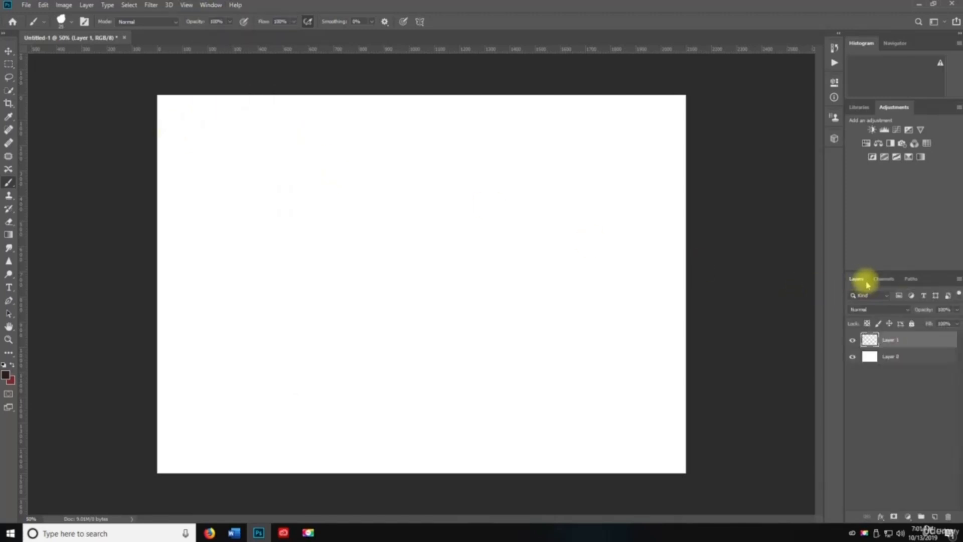
{"action": "left_click", "coordinate": [211, 4]}
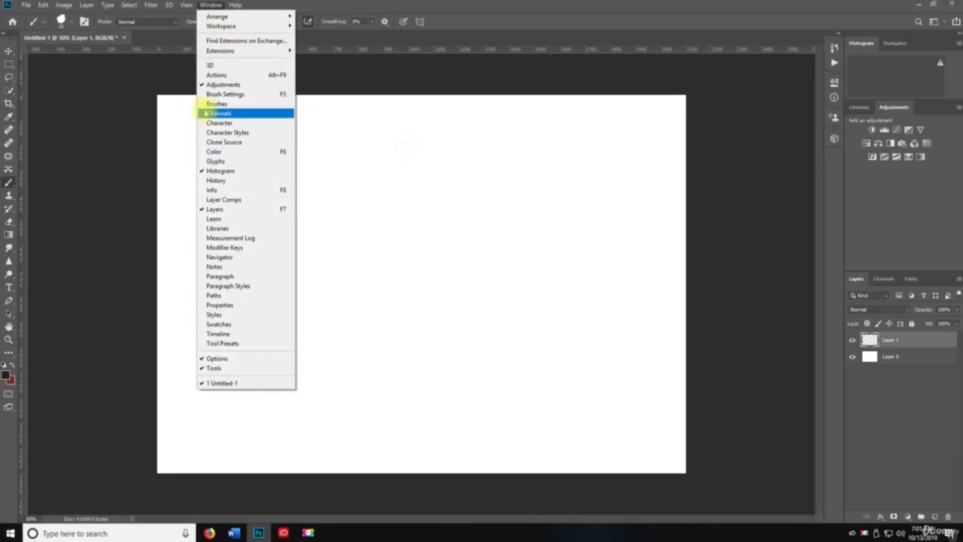
{"action": "left_click", "coordinate": [216, 123]}
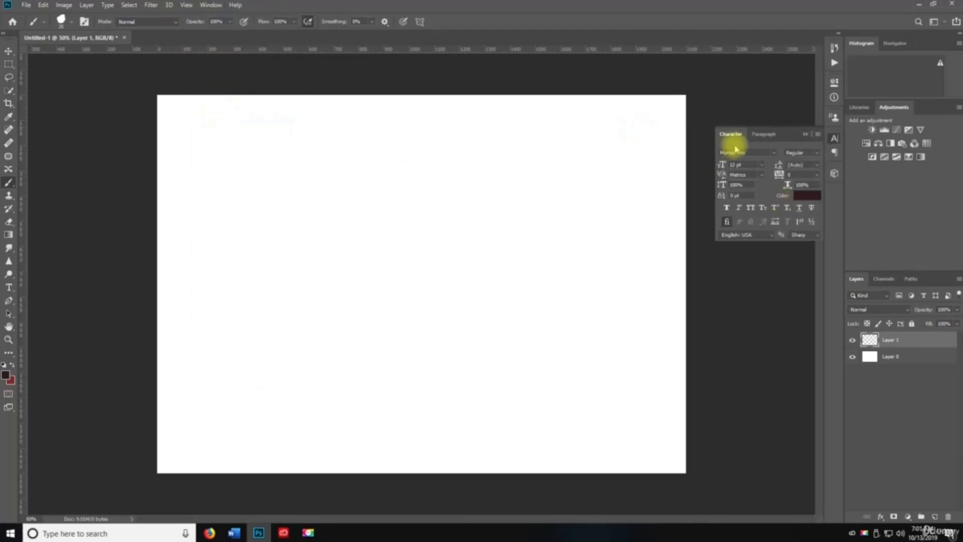
{"action": "left_click", "coordinate": [210, 4]}
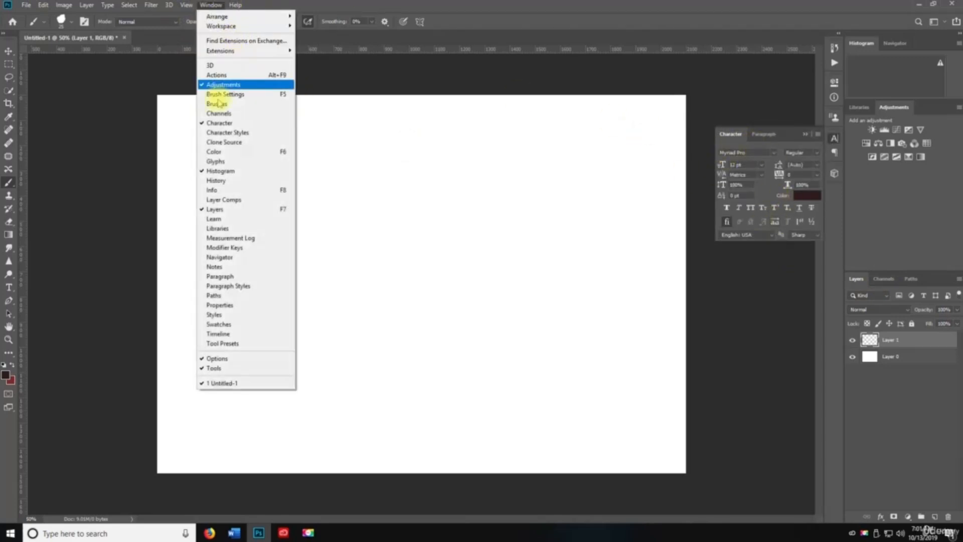
{"action": "left_click", "coordinate": [216, 132]}
{"action": "left_click", "coordinate": [203, 6]}
{"action": "left_click", "coordinate": [215, 142]}
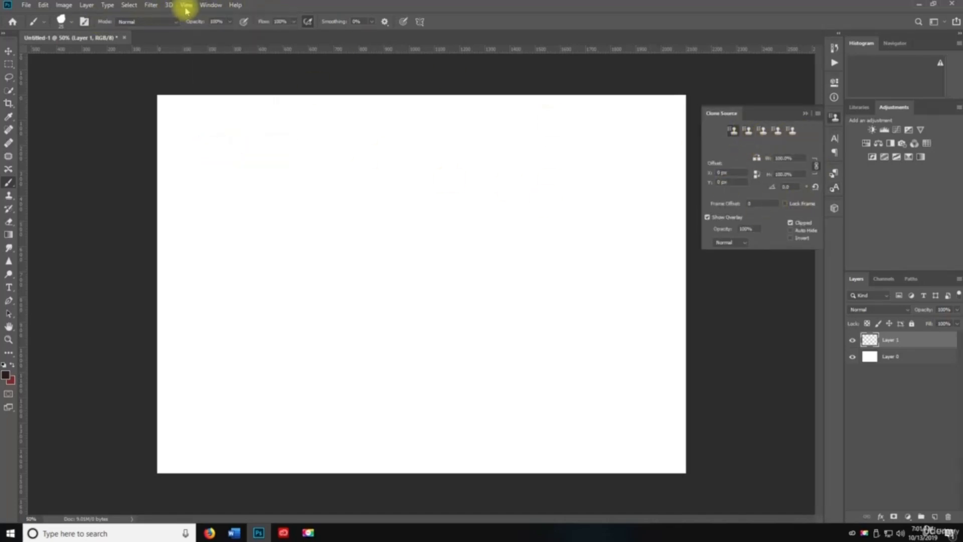
{"action": "left_click", "coordinate": [211, 5]}
{"action": "left_click", "coordinate": [230, 151]}
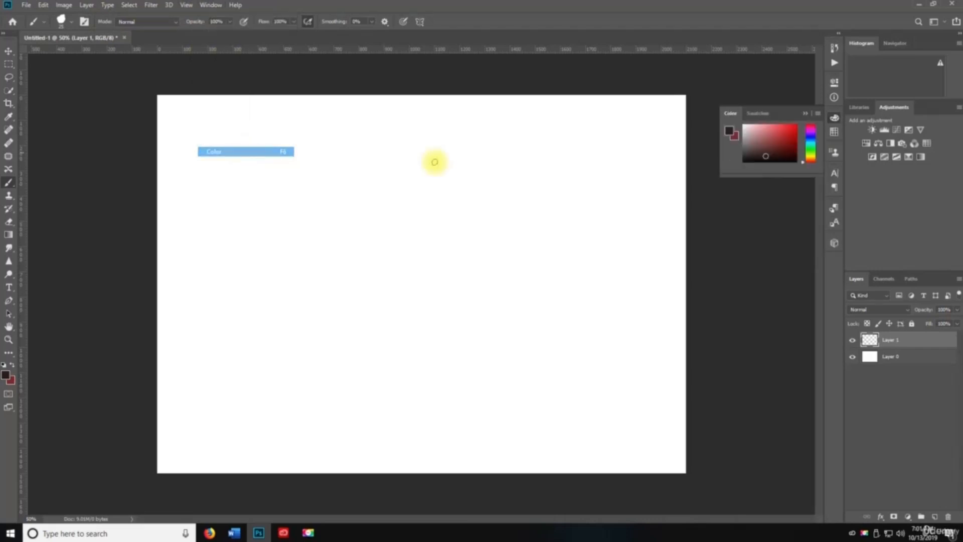
{"action": "left_click", "coordinate": [758, 114]}
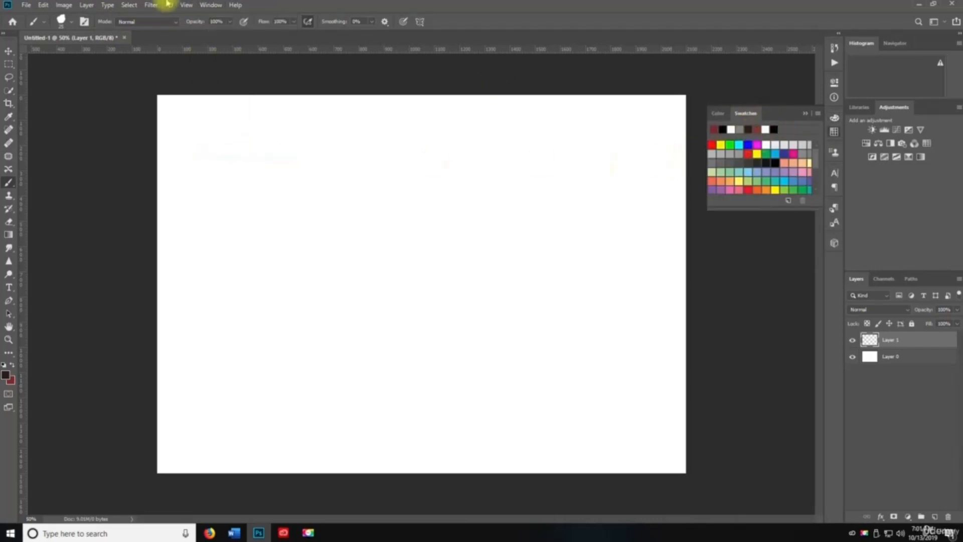
- Show the Styles, Timeline and Tool Presets panels from the Window menu
{"action": "left_click", "coordinate": [216, 9]}
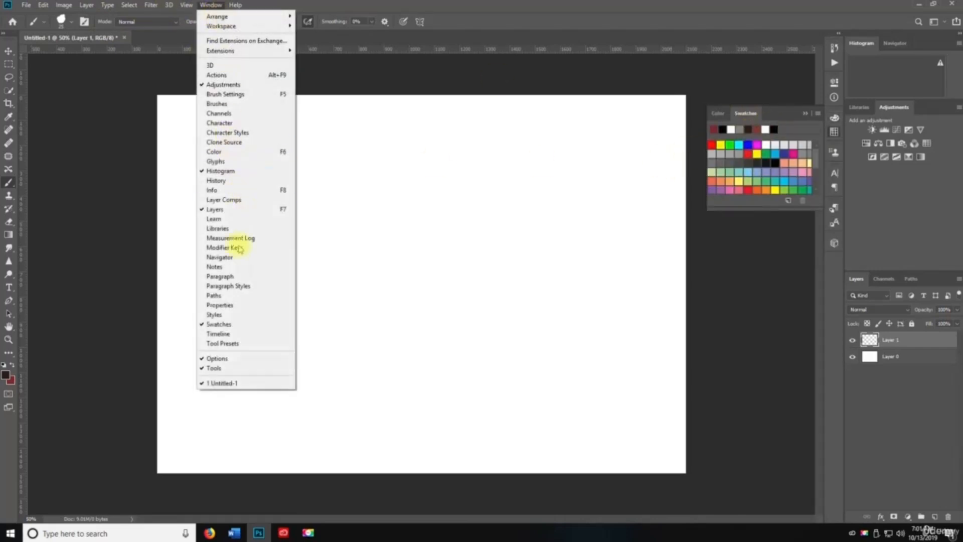
{"action": "left_click", "coordinate": [223, 316]}
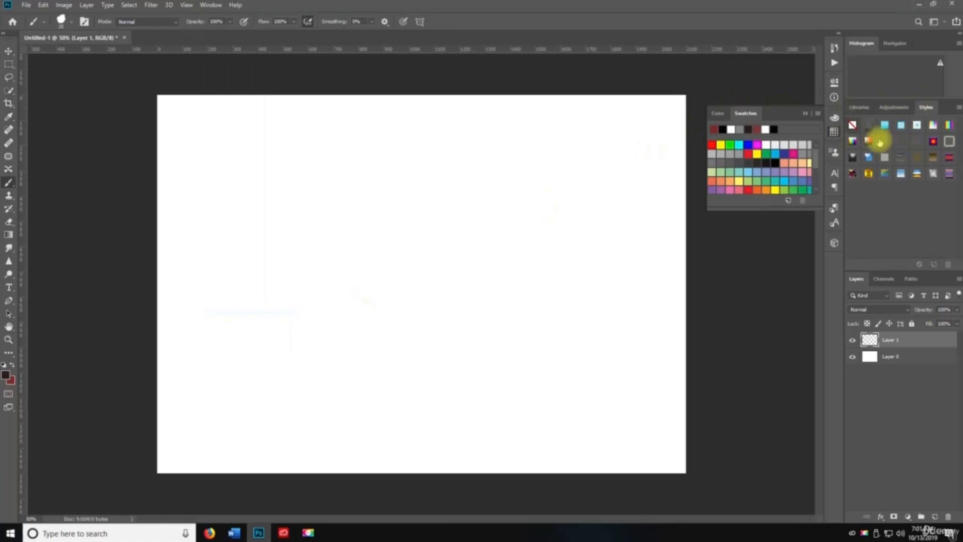
{"action": "left_click", "coordinate": [209, 6]}
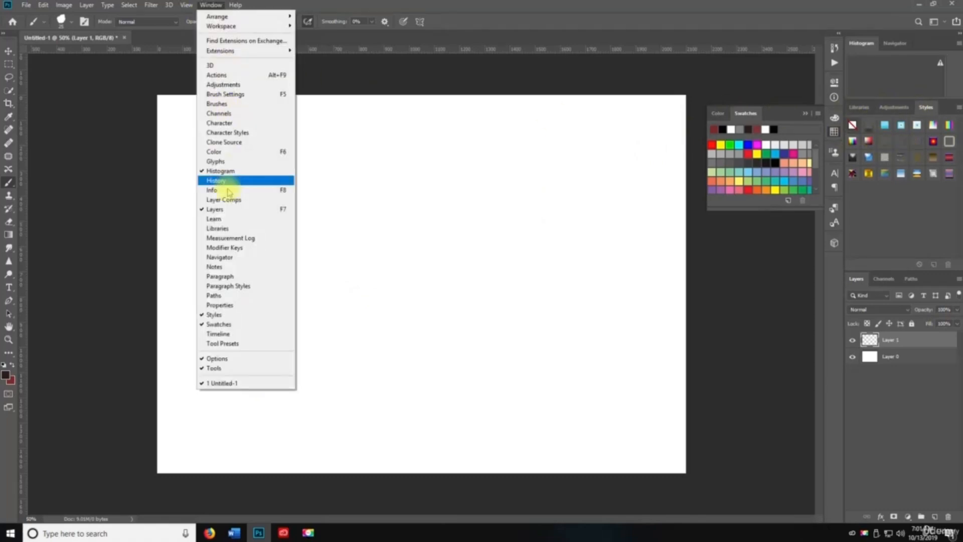
{"action": "left_click", "coordinate": [217, 336]}
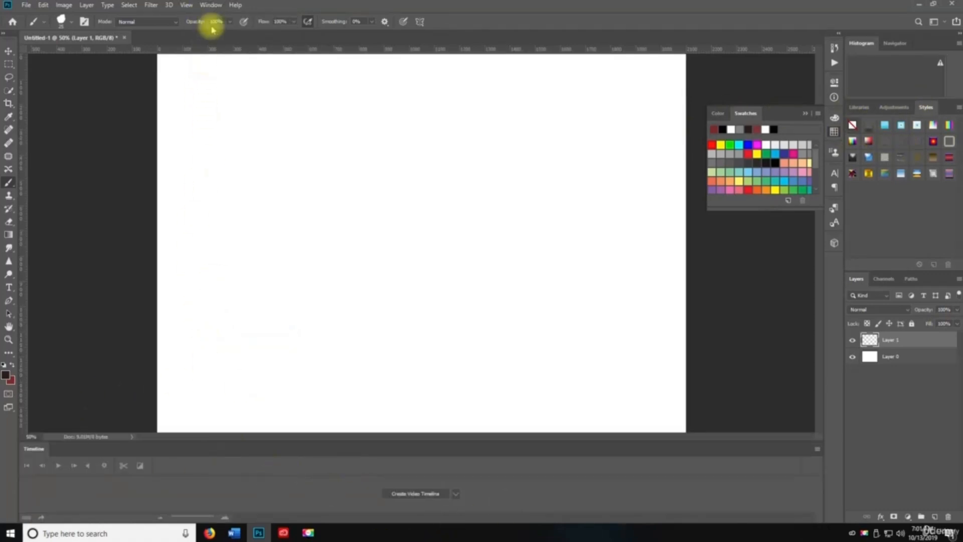
{"action": "left_click", "coordinate": [210, 5]}
{"action": "left_click", "coordinate": [222, 343]}
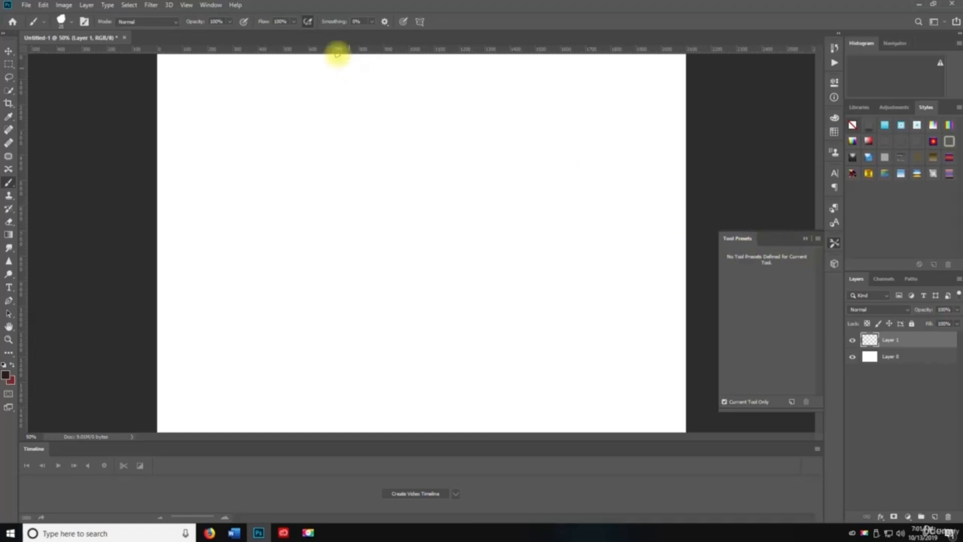
- Bring back Swatches and drag it out into its own separate panel
{"action": "left_click", "coordinate": [210, 5]}
{"action": "left_click", "coordinate": [243, 327]}
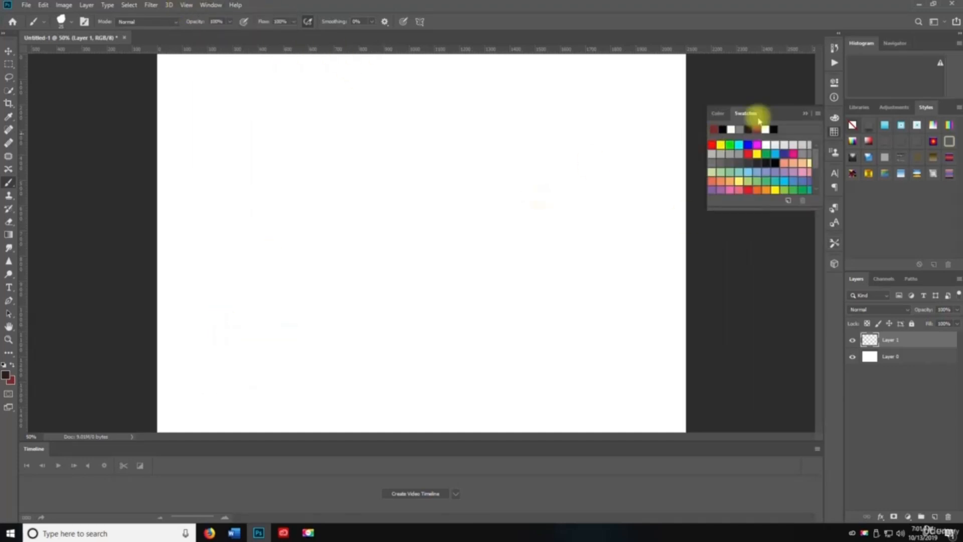
{"action": "left_click_drag", "start_coordinate": [760, 119], "coordinate": [732, 308]}
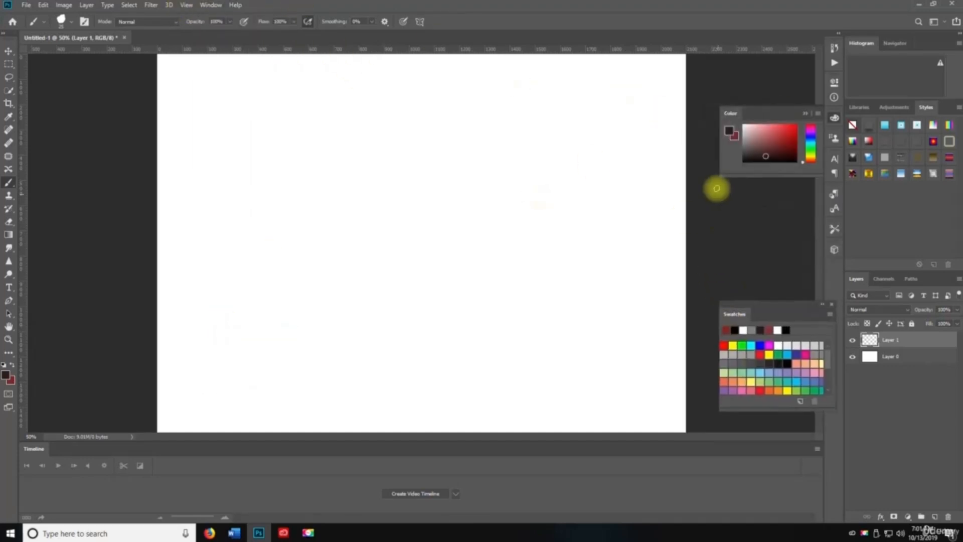
- Add the Libraries, Info and Tool Presets panels to the workspace
{"action": "left_click", "coordinate": [211, 5]}
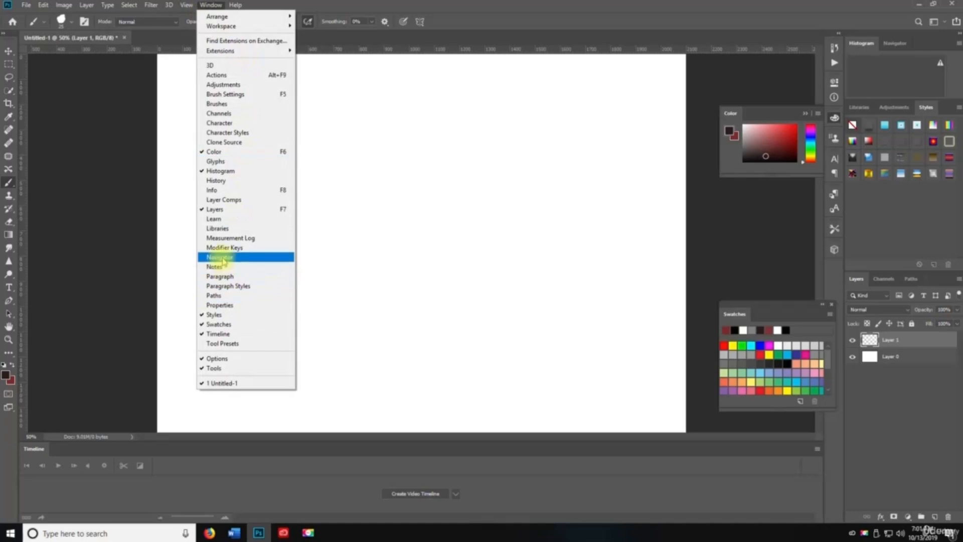
{"action": "left_click", "coordinate": [218, 228]}
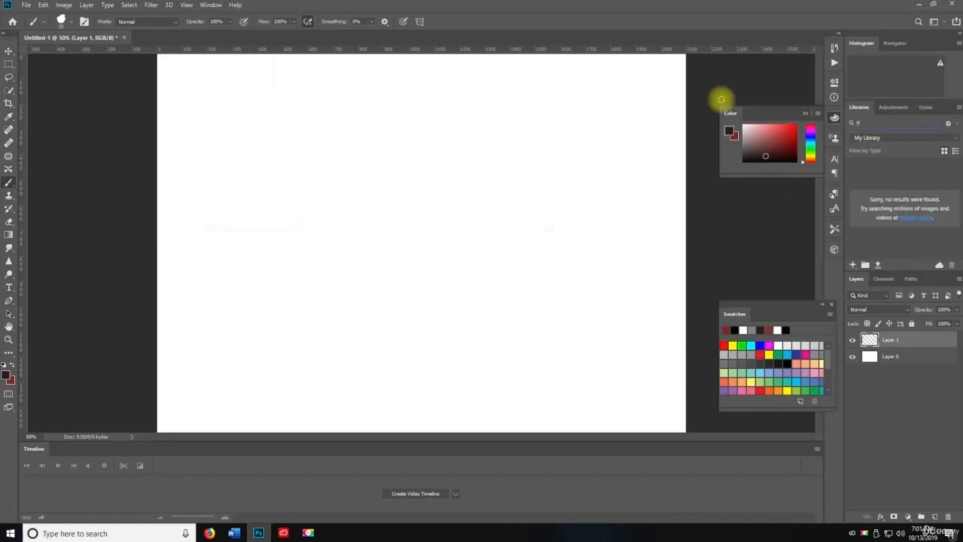
{"action": "left_click", "coordinate": [209, 5]}
{"action": "left_click", "coordinate": [227, 193]}
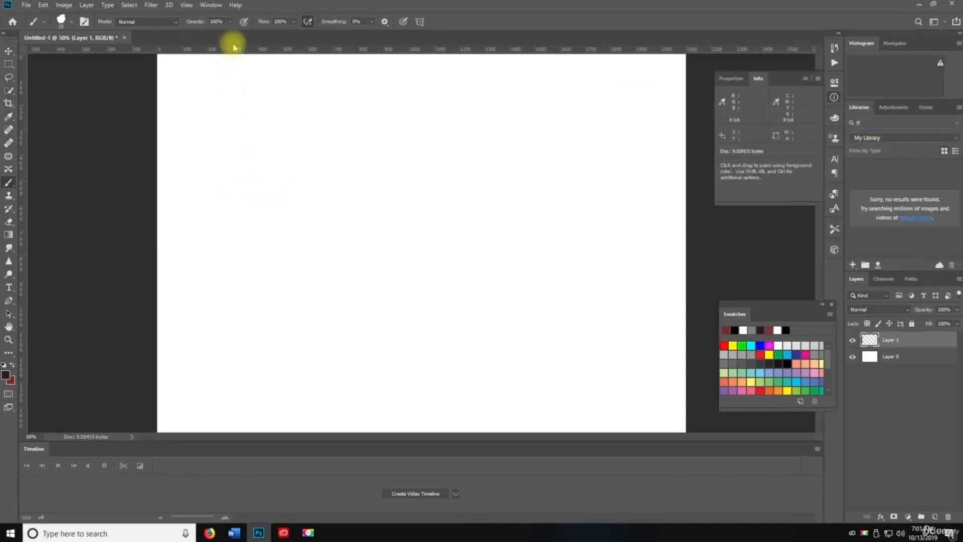
{"action": "left_click", "coordinate": [210, 5]}
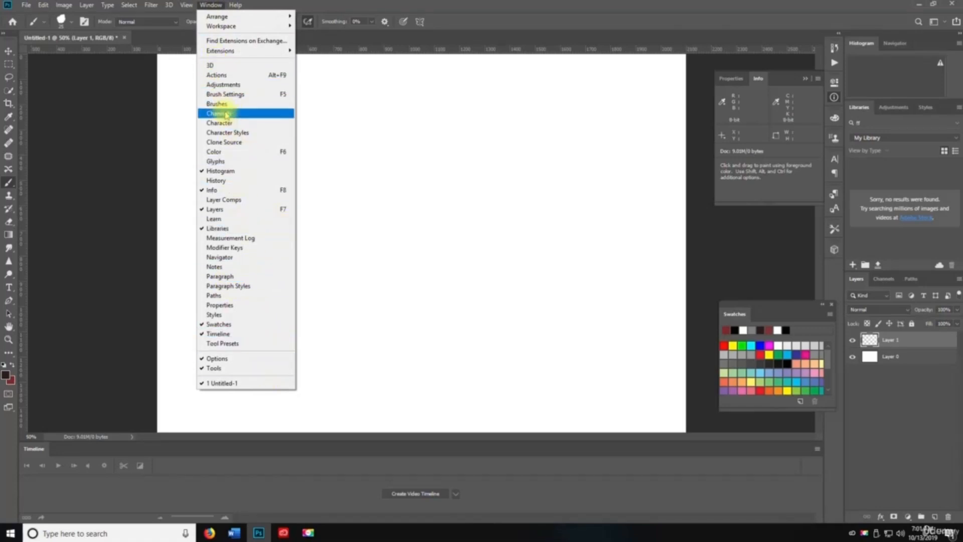
{"action": "left_click", "coordinate": [223, 343]}
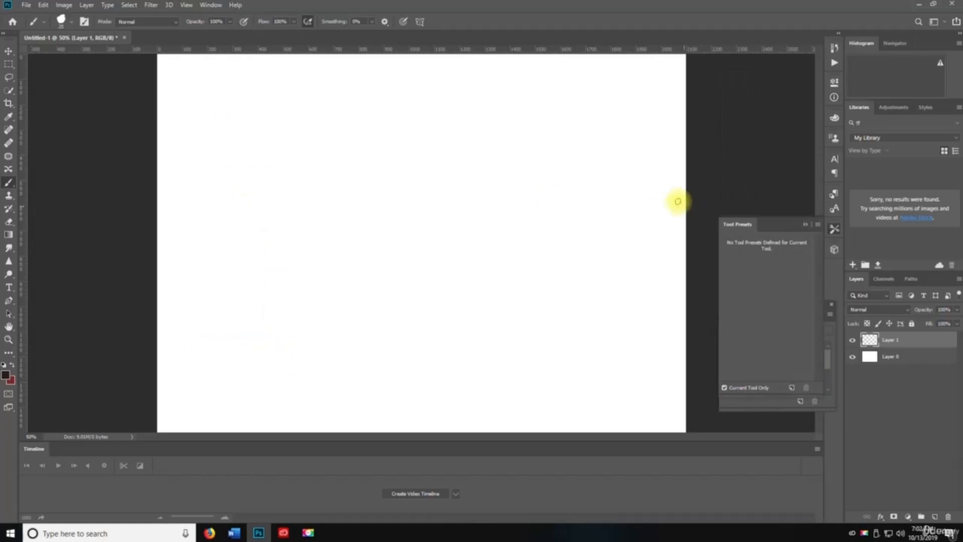
{"action": "left_click", "coordinate": [211, 5]}
- Switch to the Essentials (Default) workspace, clear the Libraries search, and close Untitled-1 without saving
{"action": "mouse_move", "coordinate": [251, 26]}
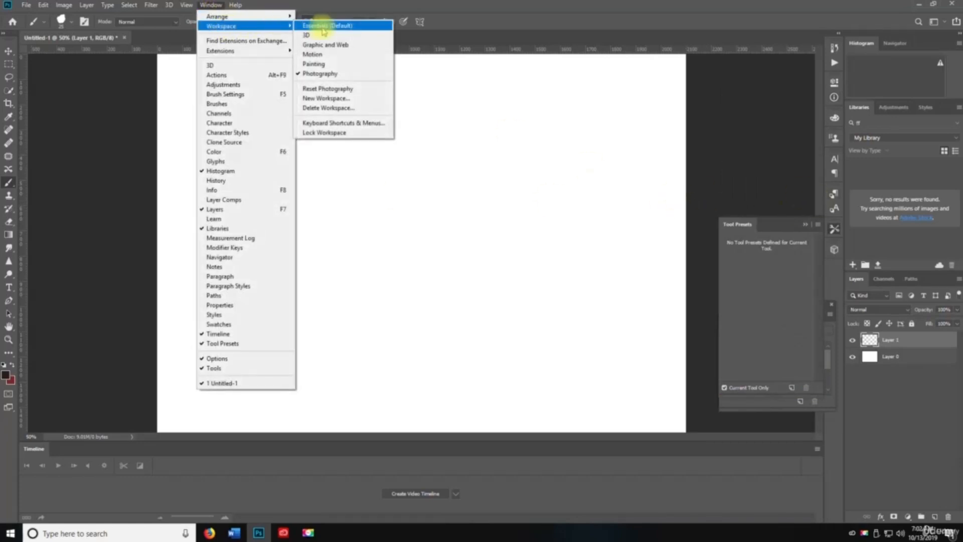
{"action": "left_click", "coordinate": [325, 26]}
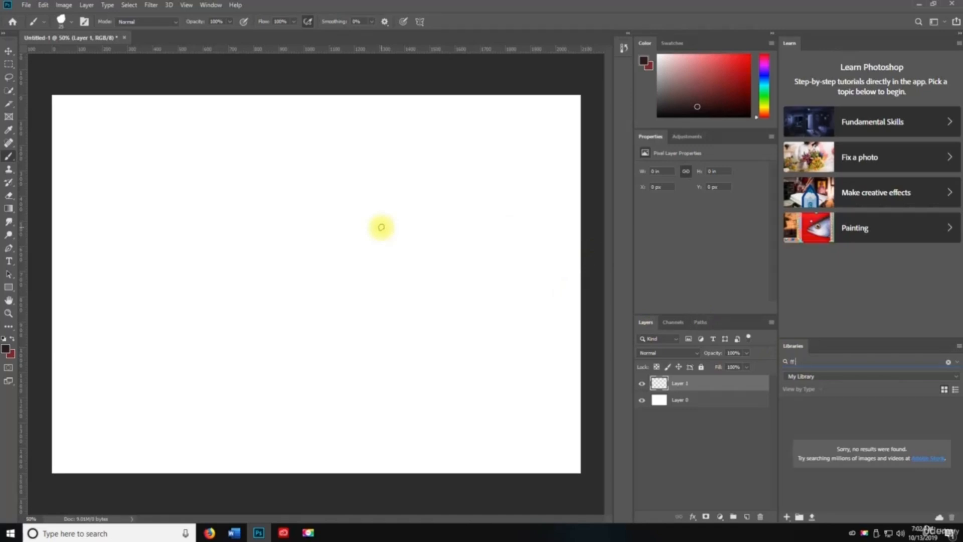
{"action": "left_click", "coordinate": [948, 362]}
{"action": "left_click", "coordinate": [124, 37]}
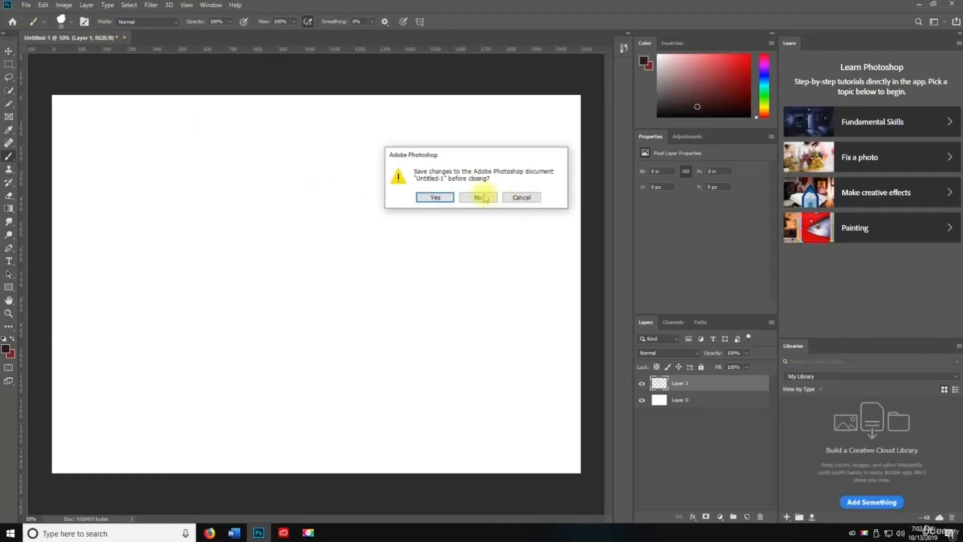
{"action": "left_click", "coordinate": [486, 197]}
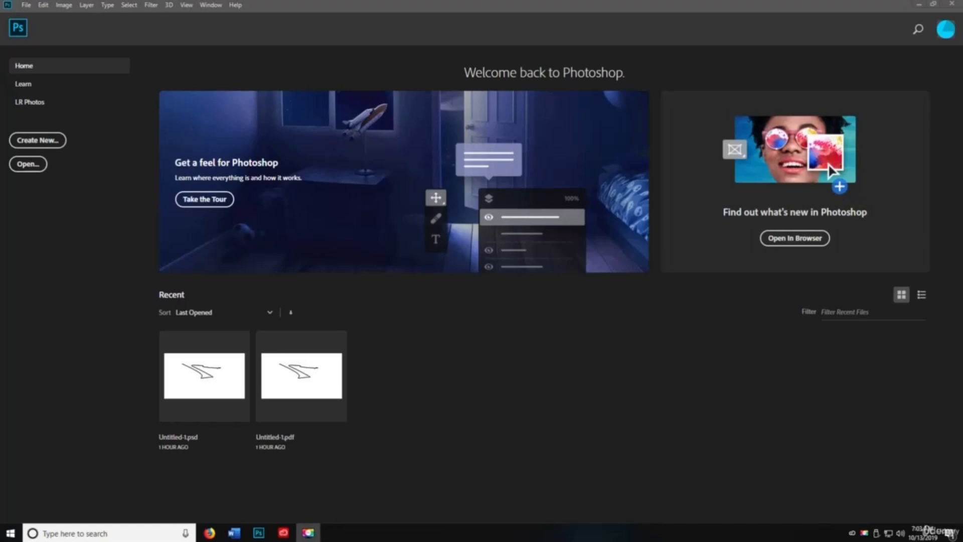
- Leave the Home screen via Help > Home, then open the online Photoshop Help
{"action": "left_click", "coordinate": [234, 6]}
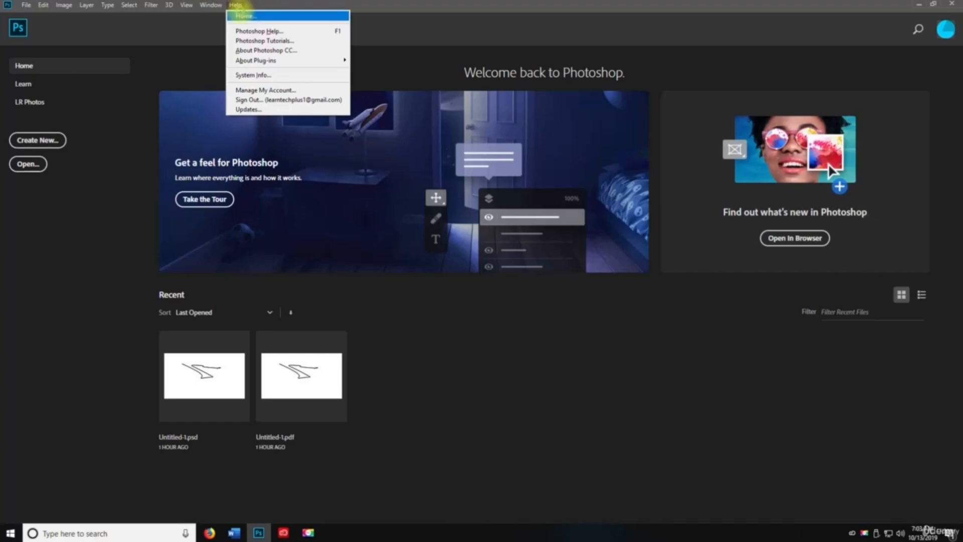
{"action": "left_click", "coordinate": [246, 16]}
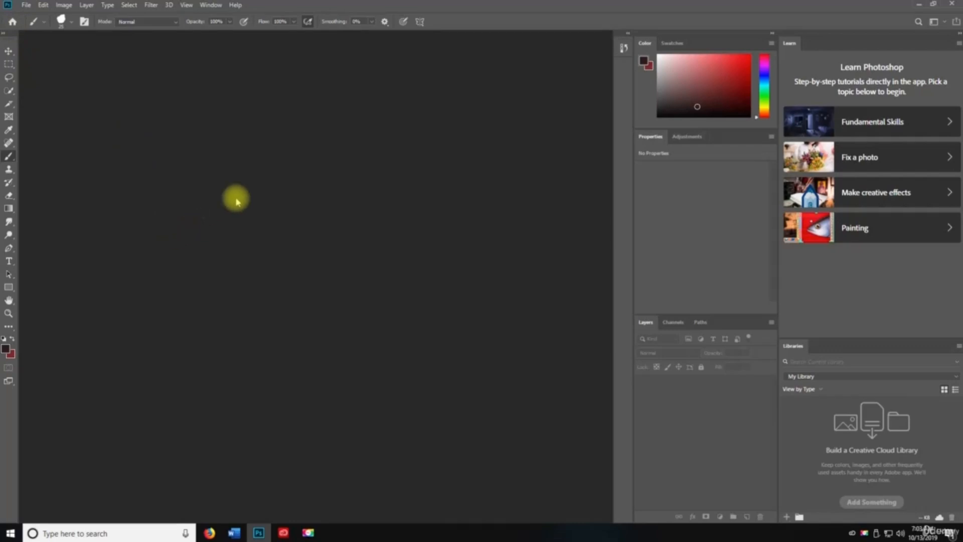
{"action": "left_click", "coordinate": [236, 5]}
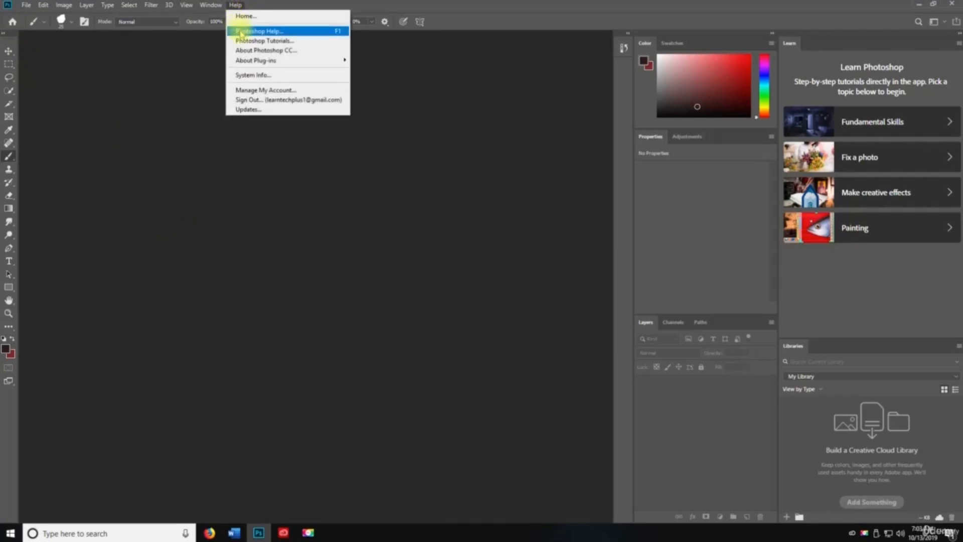
{"action": "left_click", "coordinate": [240, 31]}
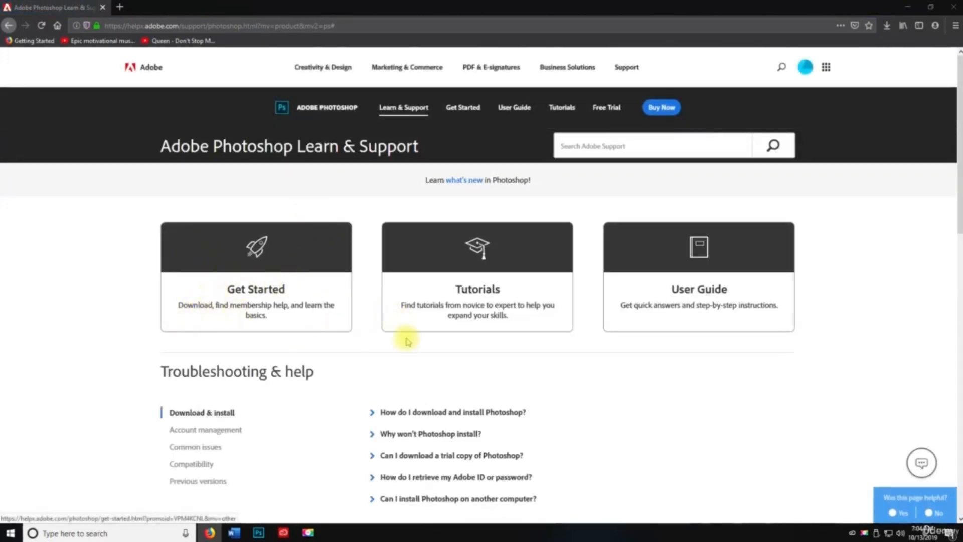
- Scroll through the Adobe Photoshop Learn & Support page in Firefox
{"action": "scroll", "coordinate": [728, 307], "scroll_direction": "down", "scroll_amount": 1}
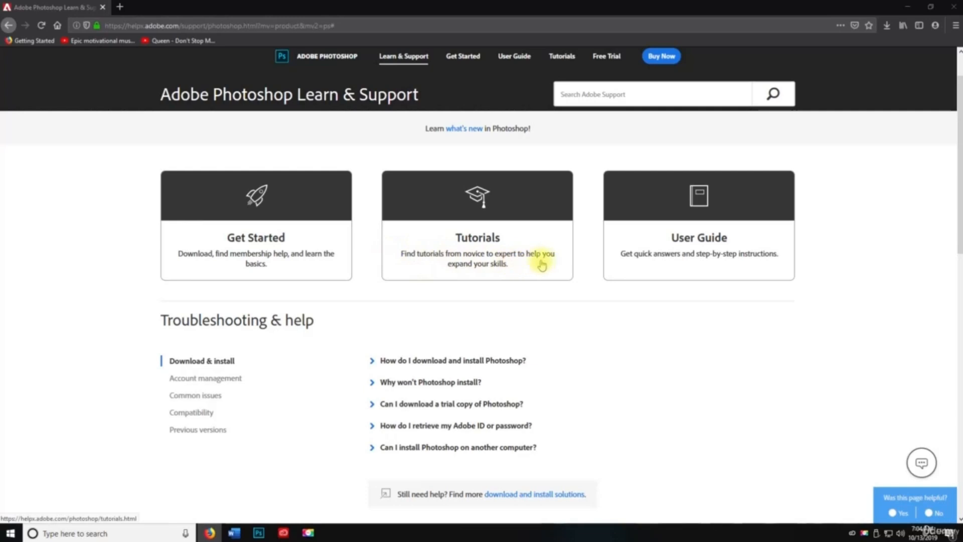
{"action": "scroll", "coordinate": [195, 277], "scroll_direction": "down", "scroll_amount": 2}
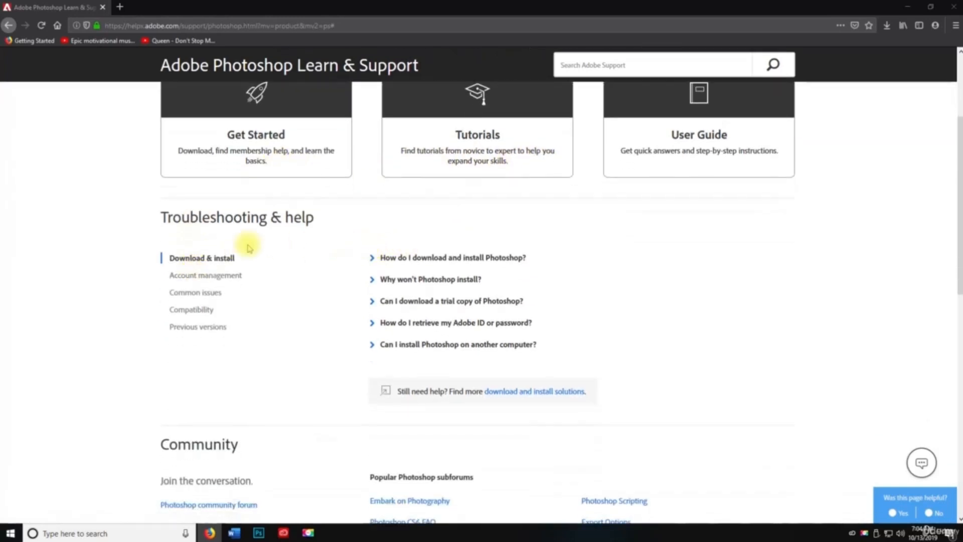
{"action": "scroll", "coordinate": [273, 179], "scroll_direction": "up", "scroll_amount": 3}
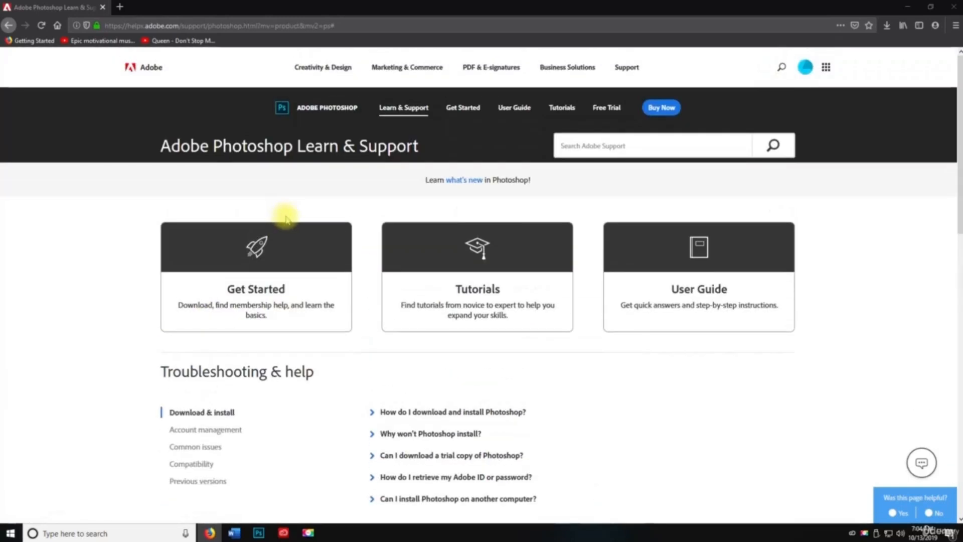
- Minimize Firefox, request Help > Photoshop Tutorials, and close the unresponsive Firefox process
{"action": "left_click", "coordinate": [934, 15]}
{"action": "key", "text": "space"}
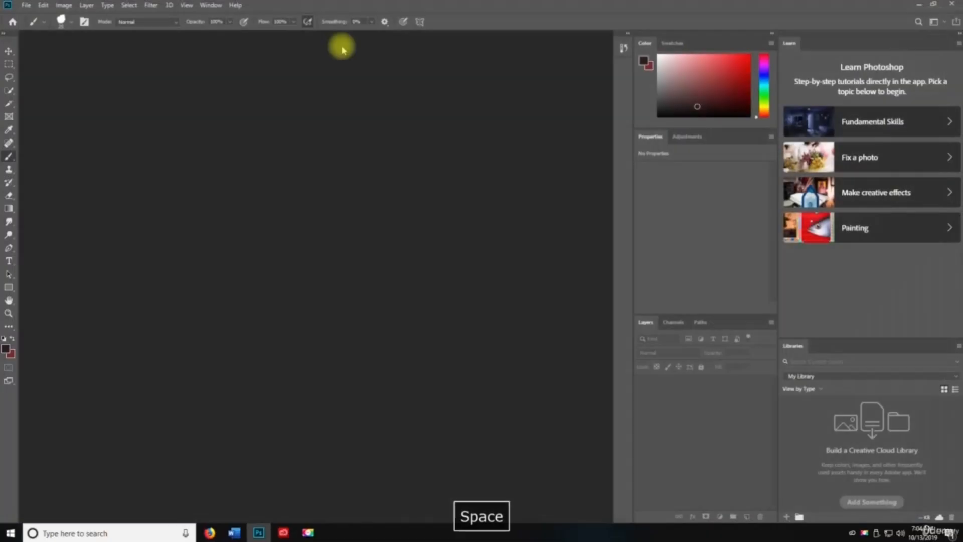
{"action": "left_click", "coordinate": [236, 6]}
{"action": "left_click", "coordinate": [262, 43]}
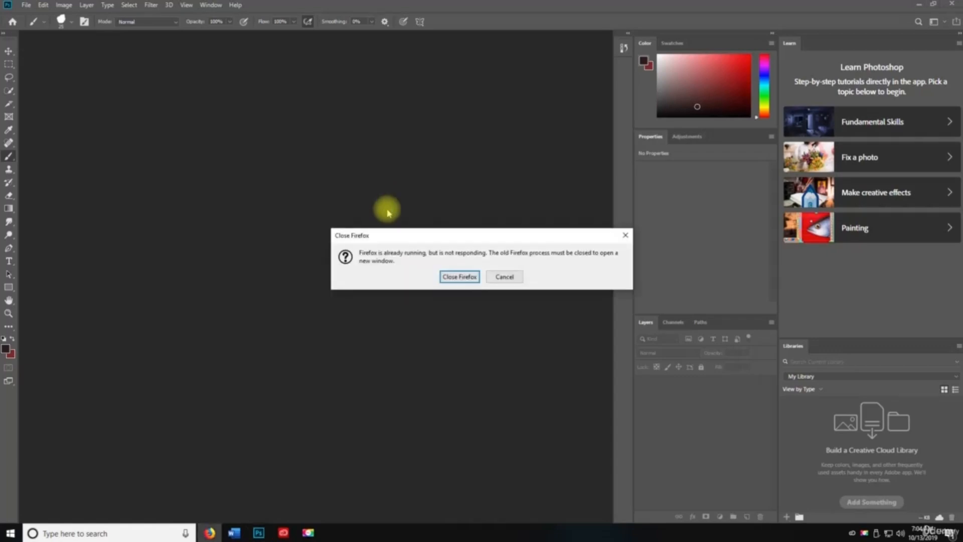
{"action": "left_click", "coordinate": [459, 276]}
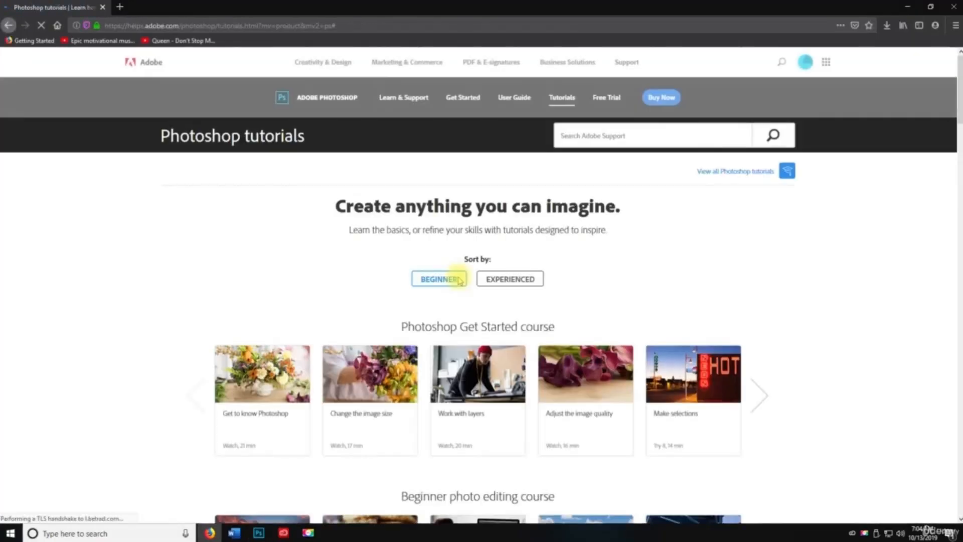
- Browse the Experienced and Beginner tutorial courses, then close Firefox to return to Photoshop
{"action": "scroll", "coordinate": [263, 279], "scroll_direction": "down", "scroll_amount": 2}
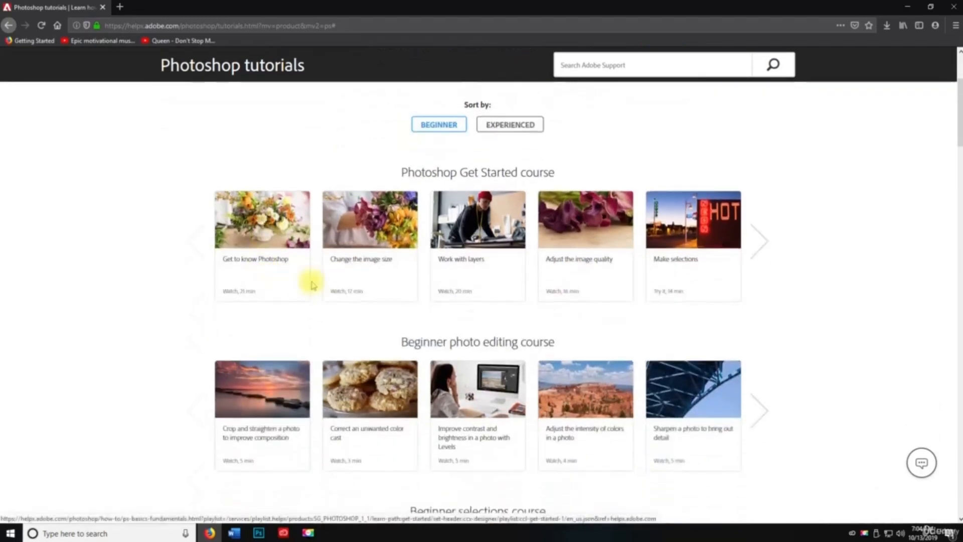
{"action": "scroll", "coordinate": [312, 284], "scroll_direction": "up", "scroll_amount": 1}
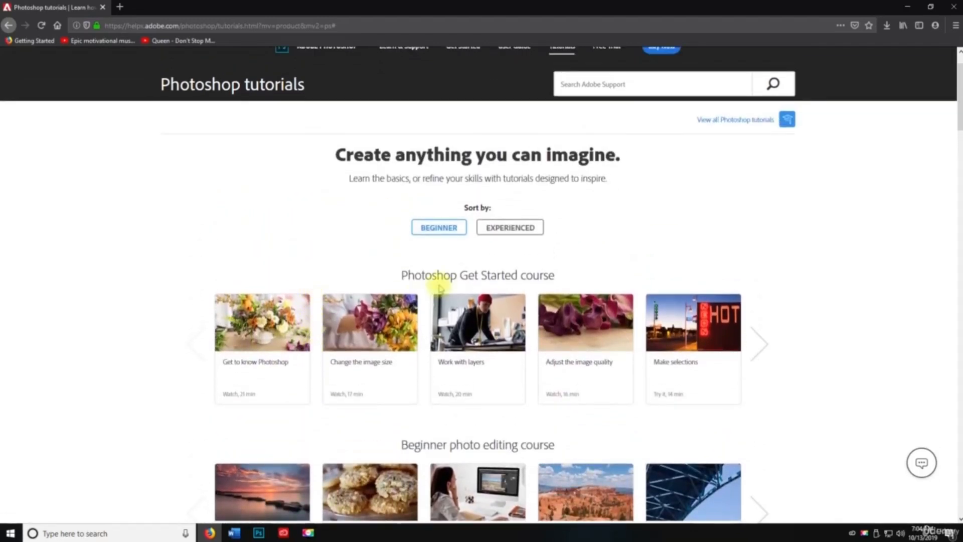
{"action": "left_click", "coordinate": [497, 226]}
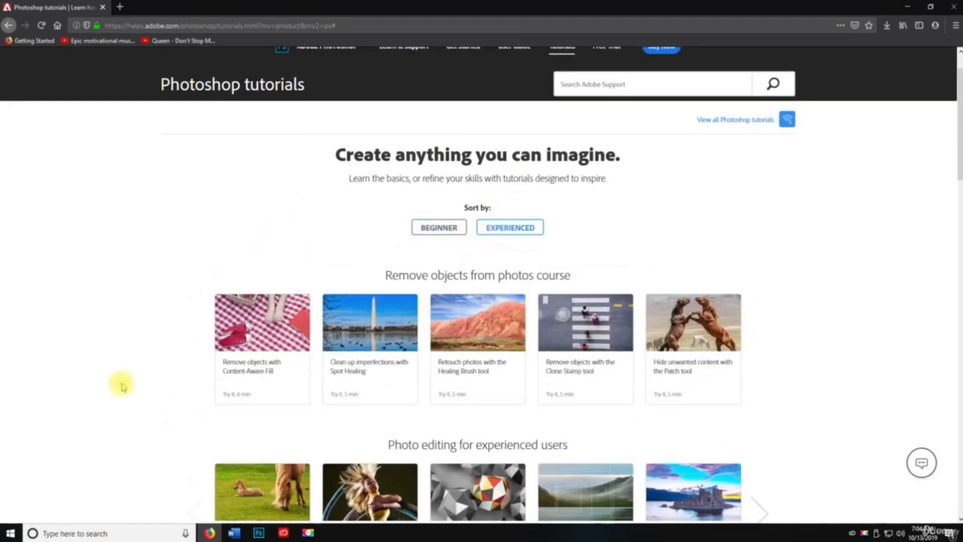
{"action": "scroll", "coordinate": [530, 344], "scroll_direction": "down", "scroll_amount": 4}
{"action": "scroll", "coordinate": [451, 321], "scroll_direction": "up", "scroll_amount": 5}
{"action": "left_click", "coordinate": [438, 278]}
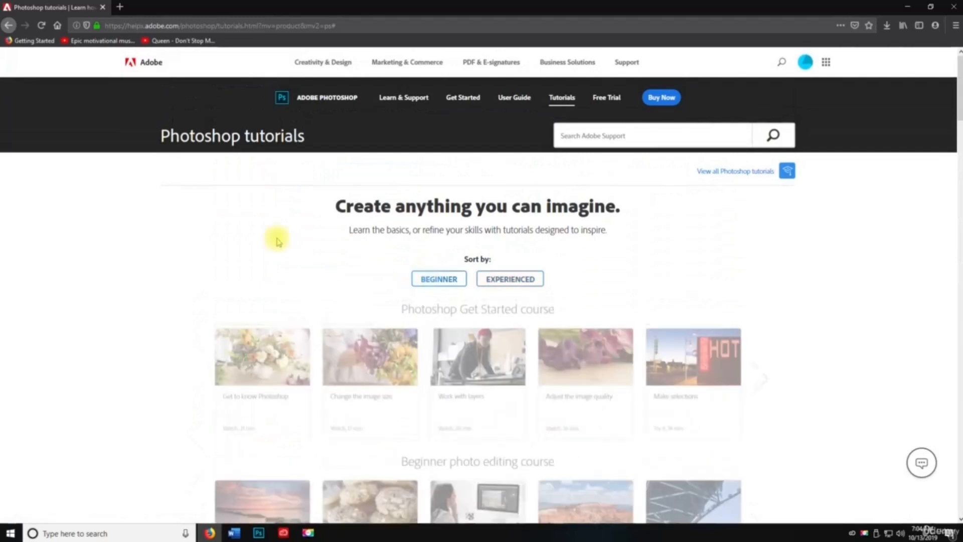
{"action": "scroll", "coordinate": [191, 278], "scroll_direction": "down", "scroll_amount": 2}
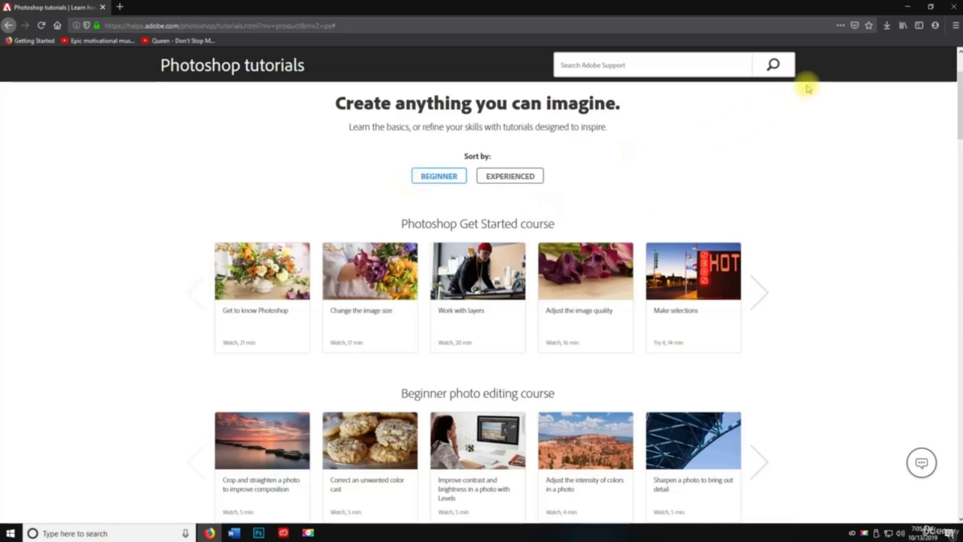
{"action": "left_click", "coordinate": [946, 7]}
{"action": "key", "text": "space"}
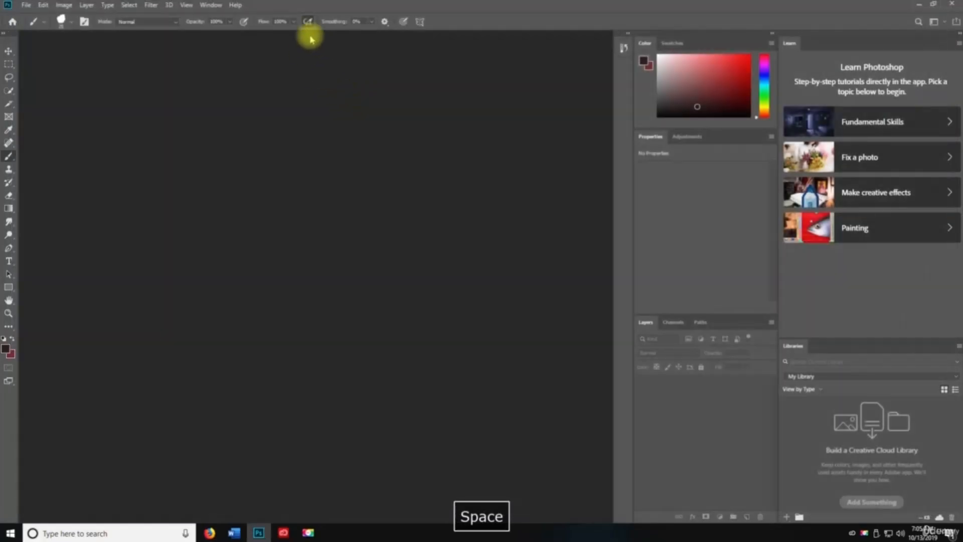
{"action": "left_click", "coordinate": [236, 5]}
{"action": "mouse_move", "coordinate": [271, 61]}
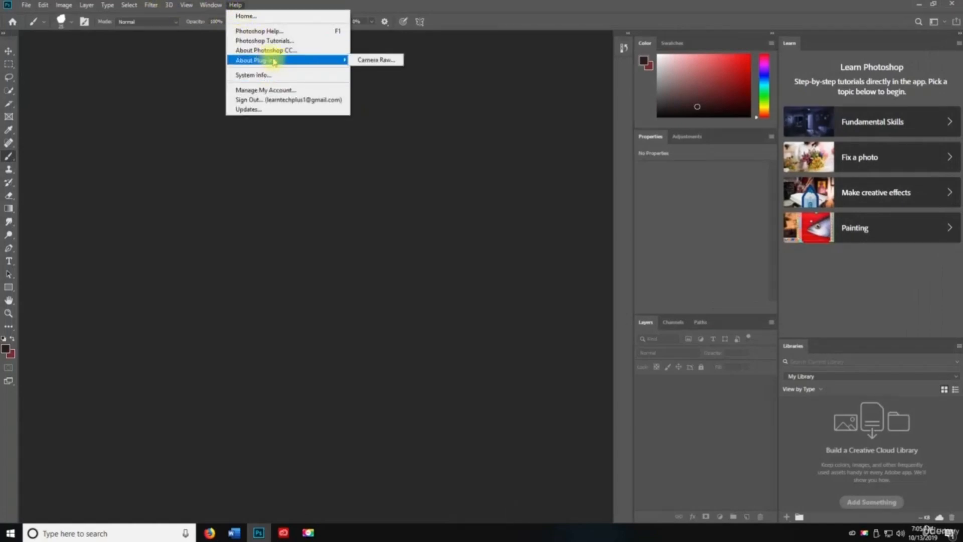
{"action": "left_click", "coordinate": [265, 75]}
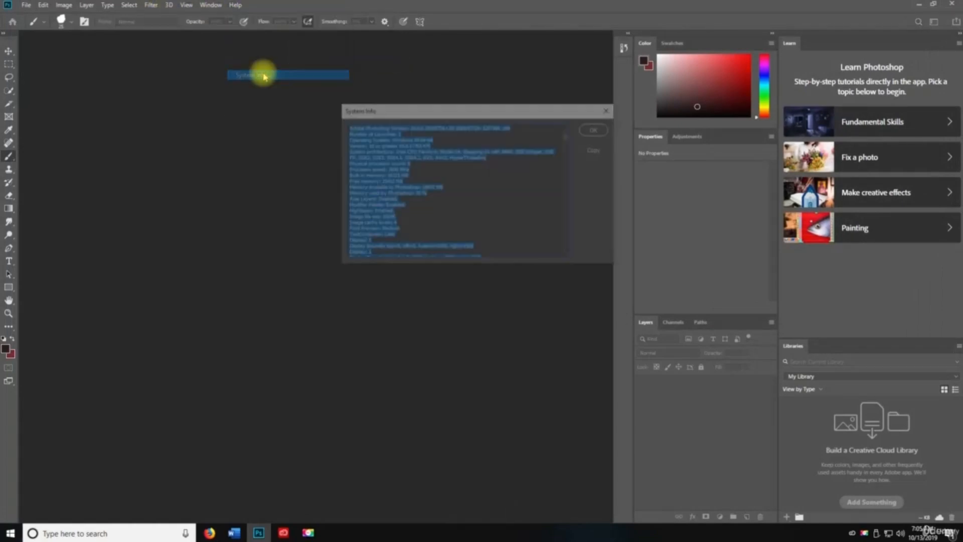
{"action": "left_click", "coordinate": [461, 163]}
{"action": "left_click", "coordinate": [594, 130]}
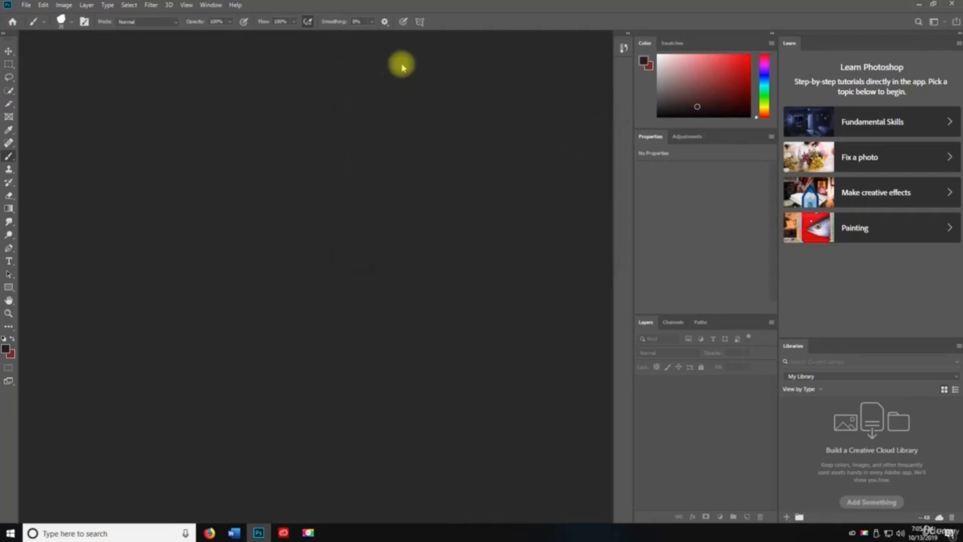
{"action": "left_click", "coordinate": [235, 5]}
{"action": "left_click", "coordinate": [275, 90]}
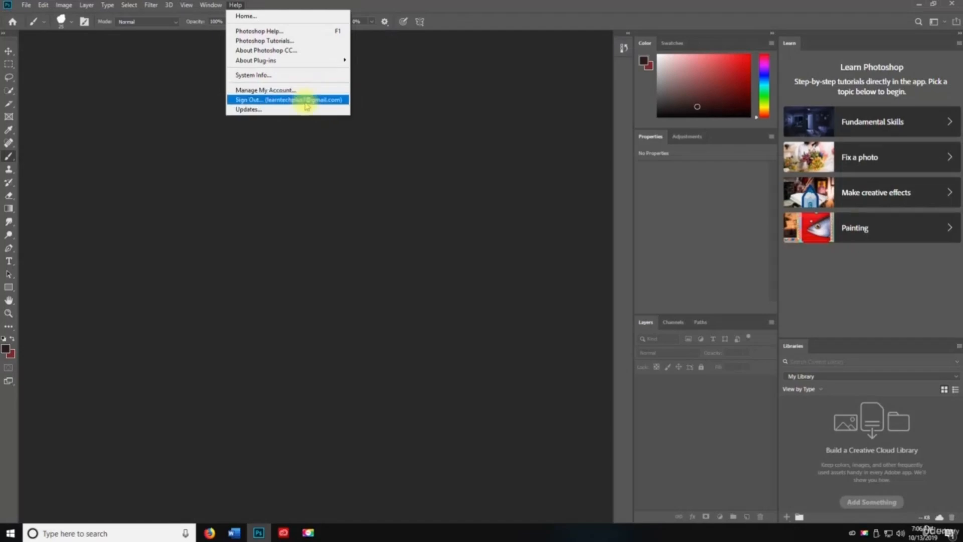
{"action": "left_click", "coordinate": [286, 101]}
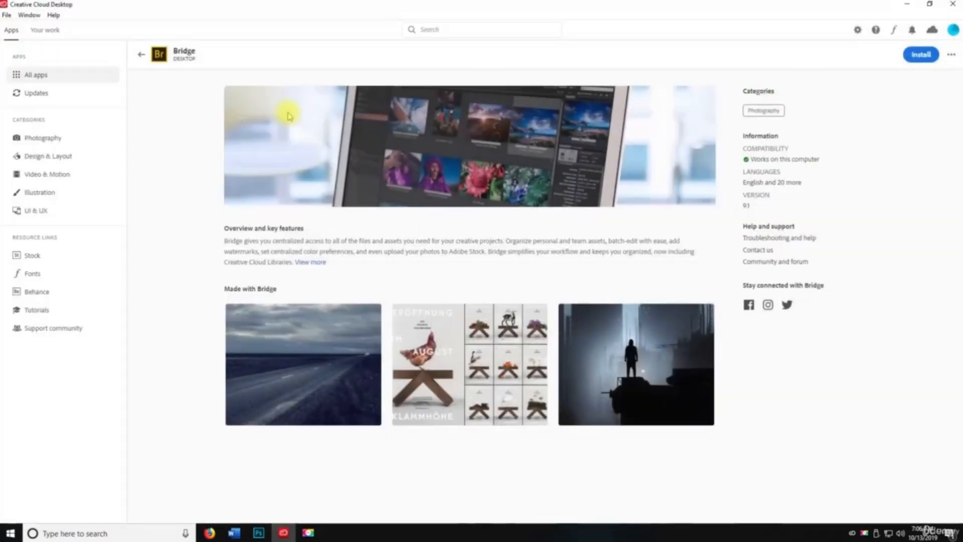
- Open the installed Photoshop app's details page, then view Updates showing 'You're up to date!'
{"action": "left_click", "coordinate": [142, 54]}
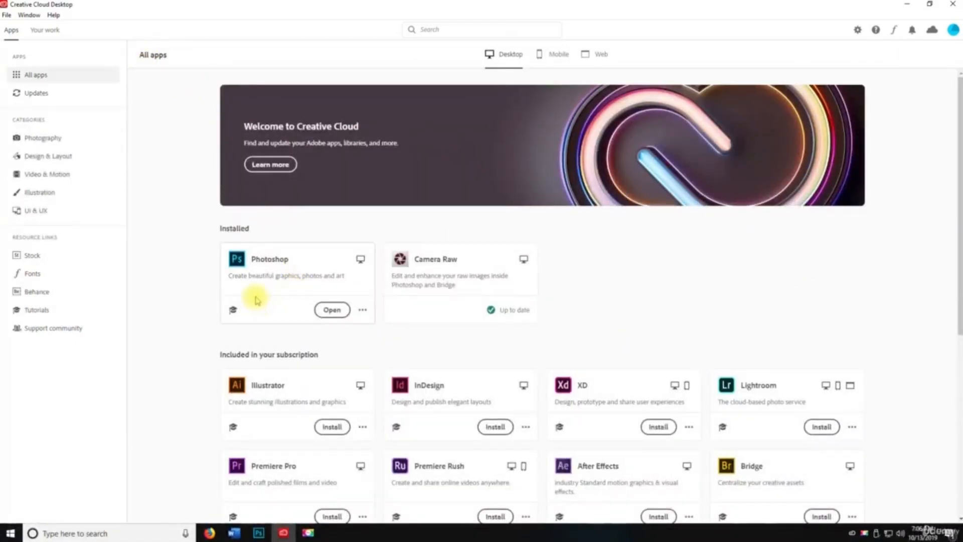
{"action": "left_click", "coordinate": [362, 309]}
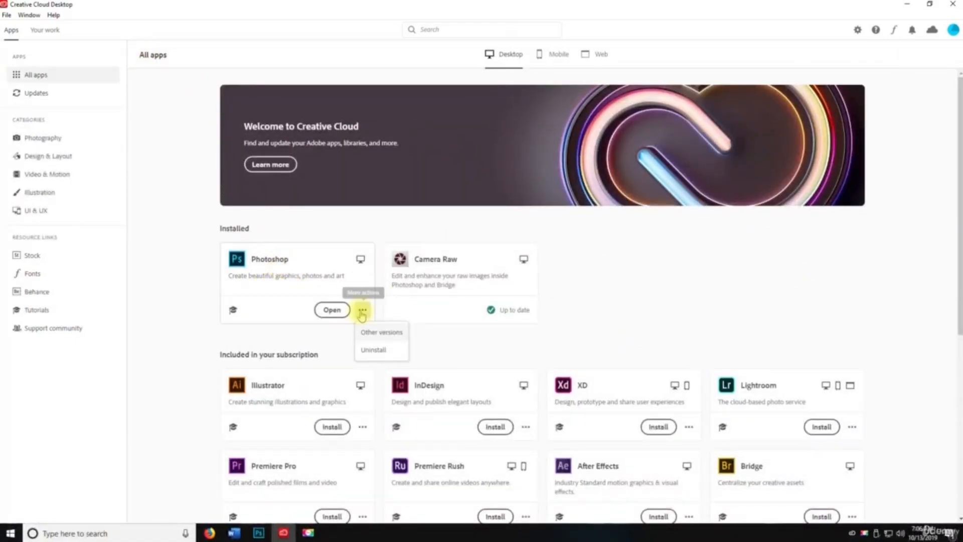
{"action": "left_click", "coordinate": [258, 258]}
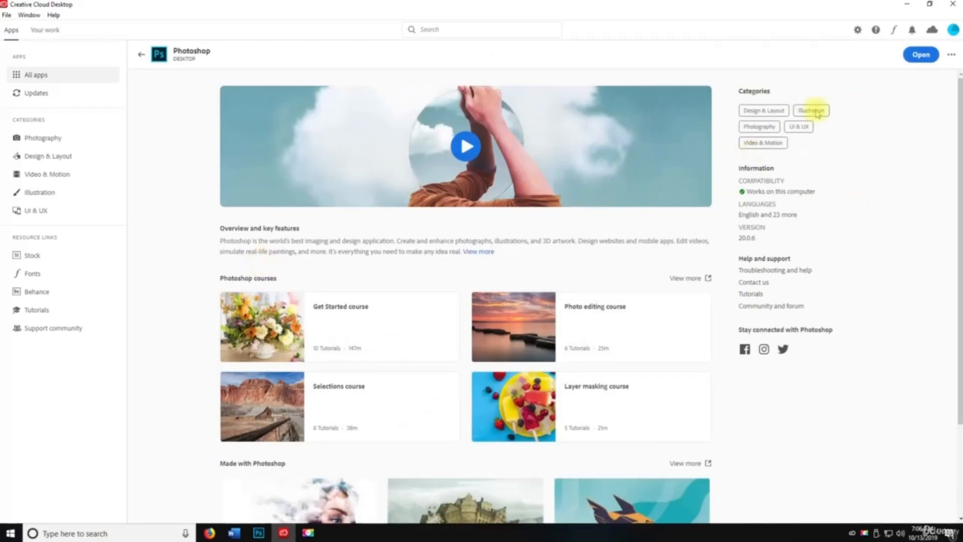
{"action": "left_click", "coordinate": [952, 55]}
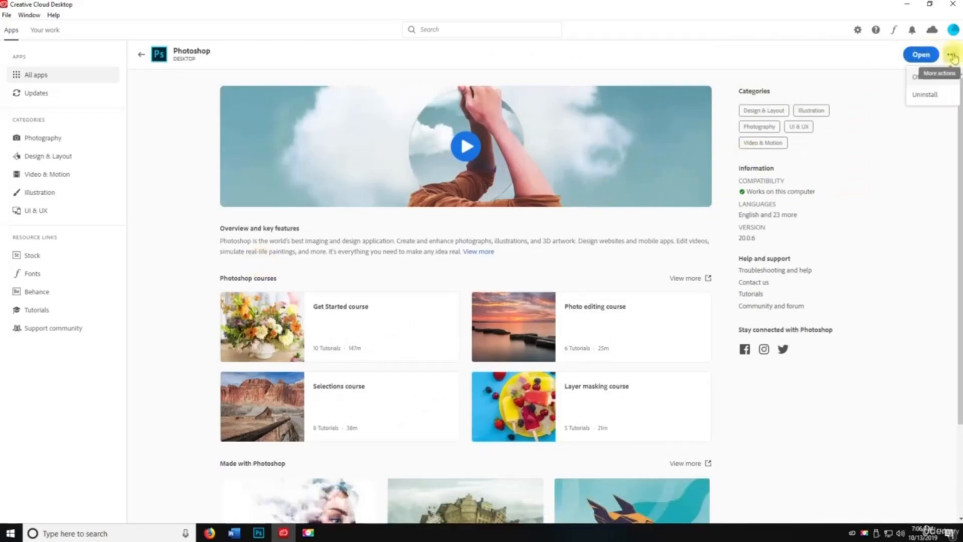
{"action": "left_click", "coordinate": [50, 96]}
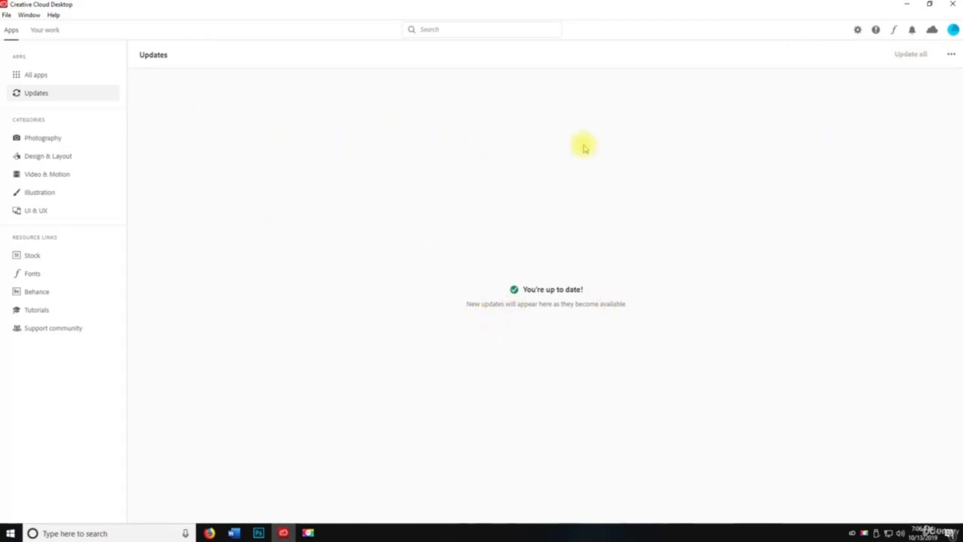
- Glance at the Updates page's extra options, dismiss them, and minimise Creative Cloud to reveal Photoshop Home
{"action": "left_click", "coordinate": [949, 56]}
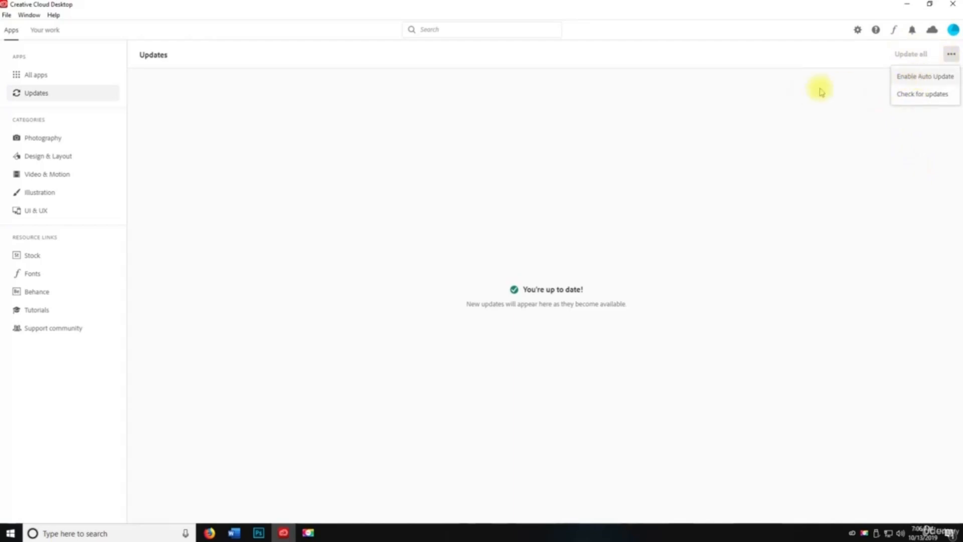
{"action": "left_click", "coordinate": [711, 122]}
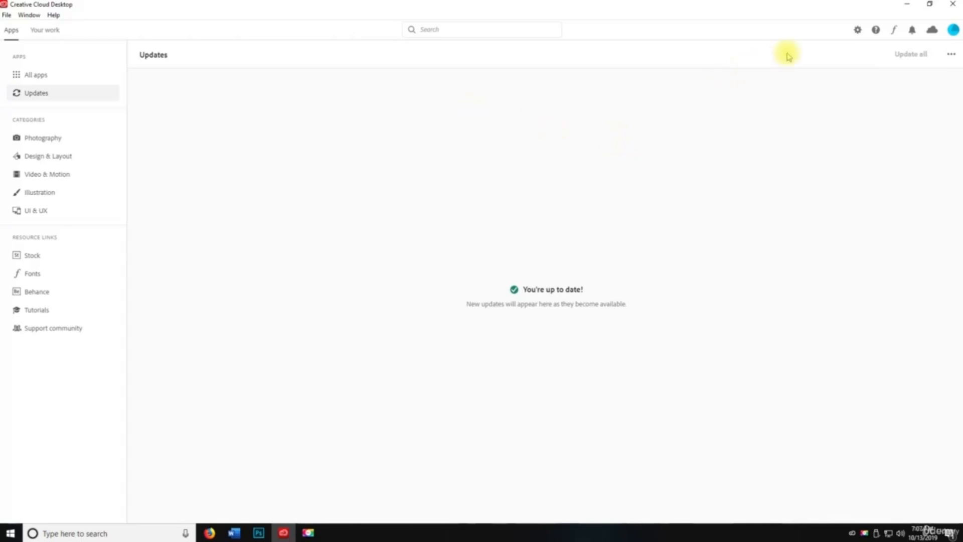
{"action": "left_click", "coordinate": [906, 4]}
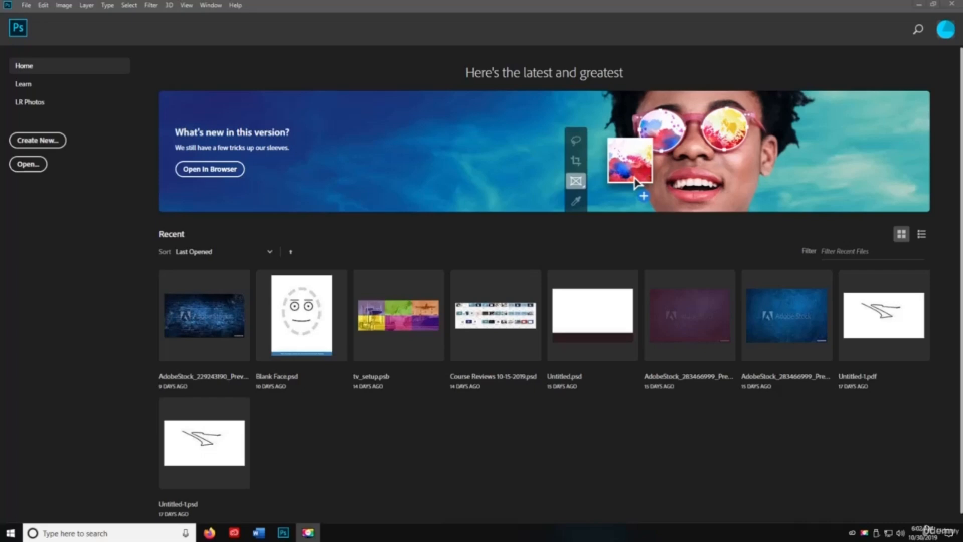
- Create Untitled-1 using the Default Photoshop Size preset (7 × 5 in, 300 ppi)
{"action": "key", "text": "space"}
{"action": "left_click", "coordinate": [52, 146]}
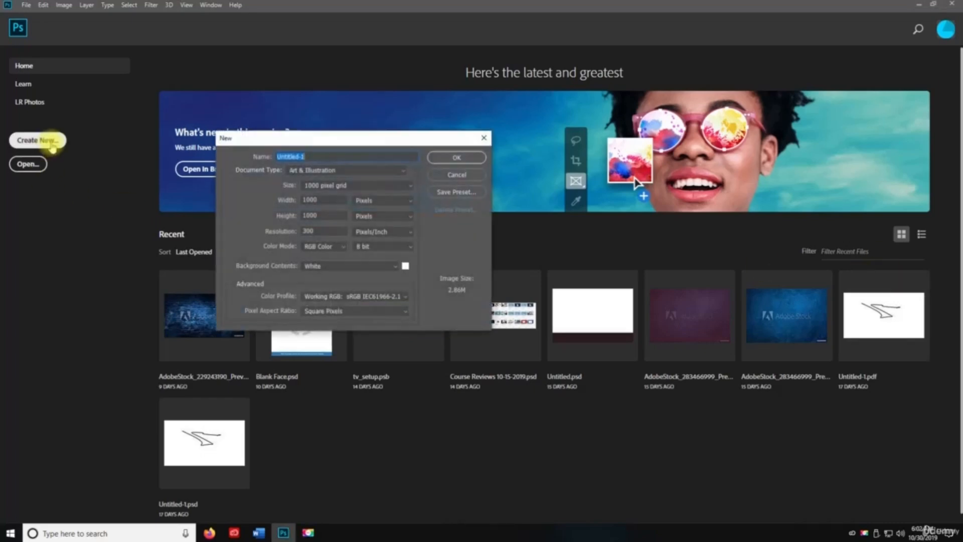
{"action": "left_click", "coordinate": [330, 171]}
{"action": "left_click", "coordinate": [327, 187]}
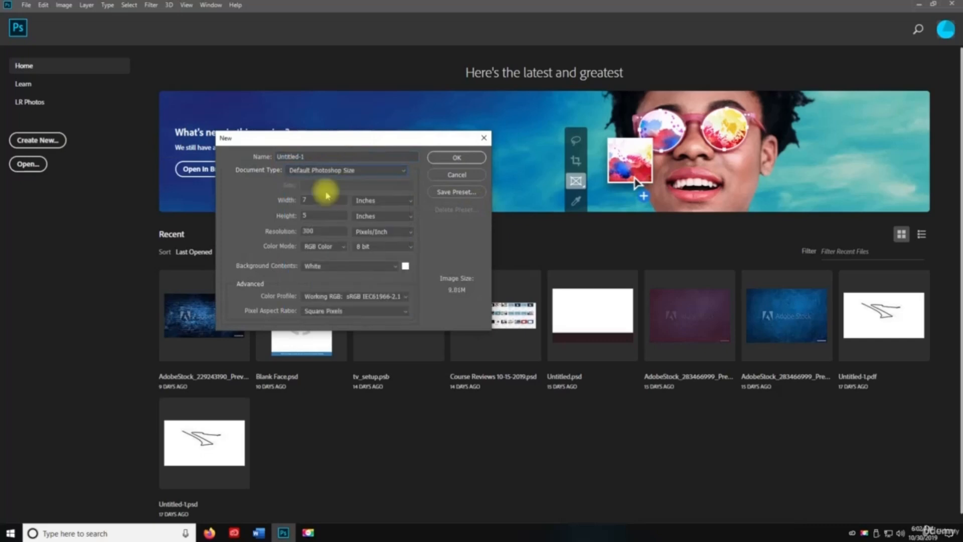
{"action": "left_click", "coordinate": [455, 158]}
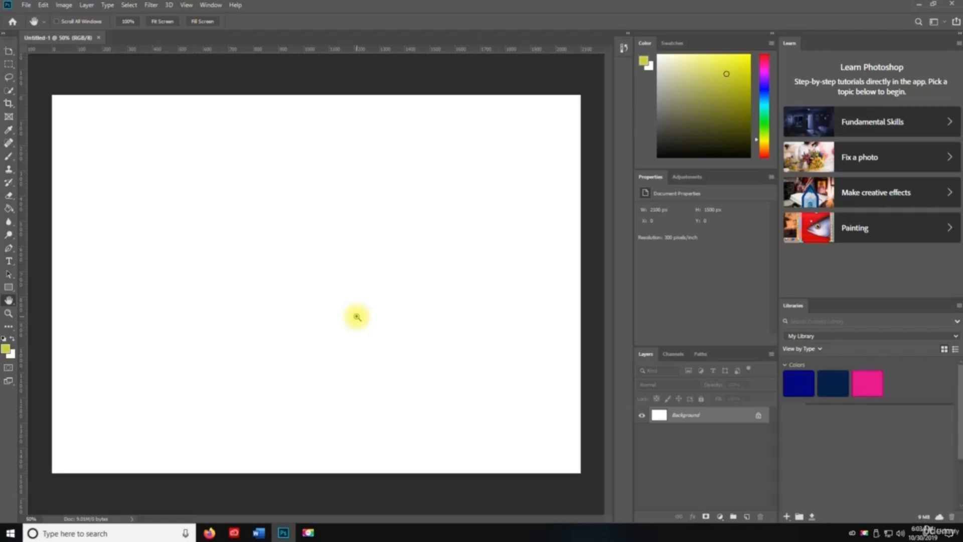
- Create a second Default Photoshop Size document, Untitled-2, with Ctrl+N
{"action": "key", "text": "ctrl+n"}
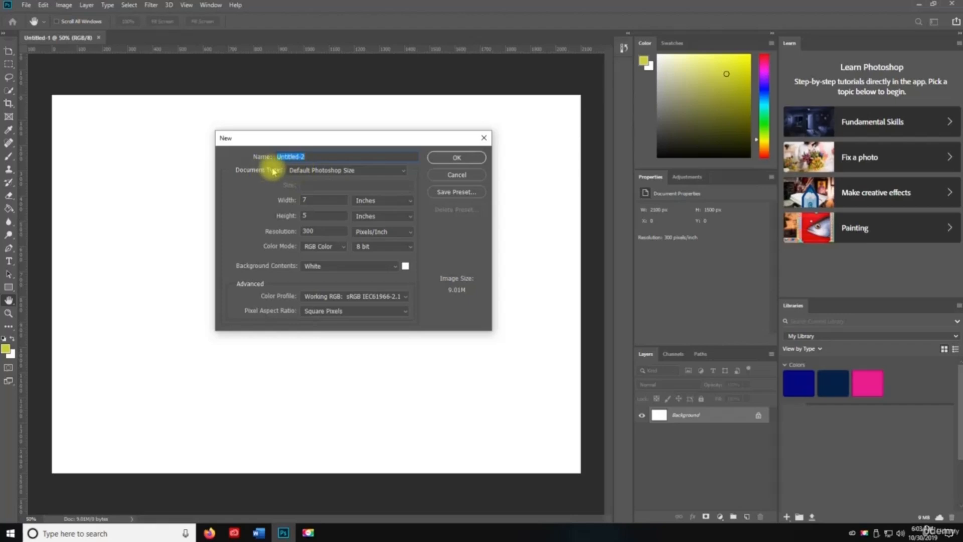
{"action": "left_click", "coordinate": [292, 170]}
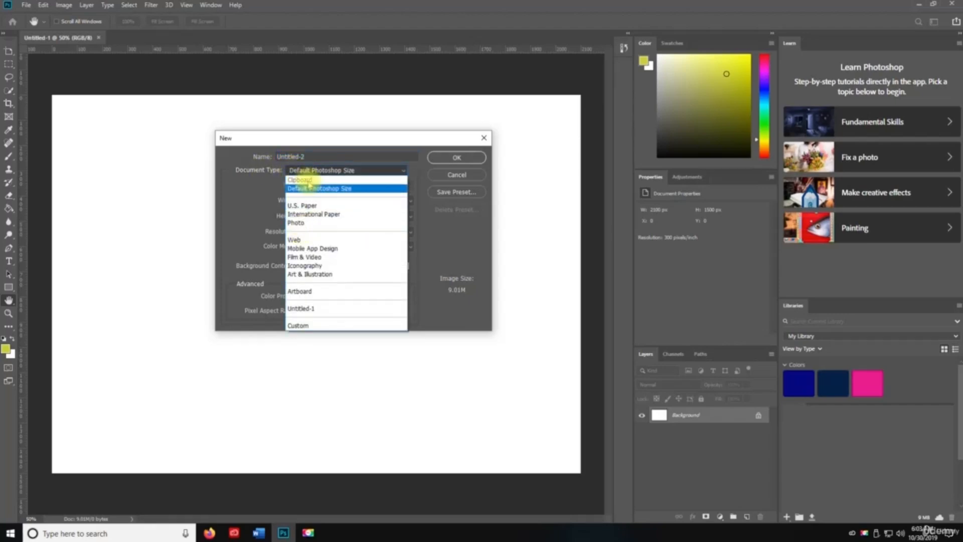
{"action": "left_click", "coordinate": [297, 188]}
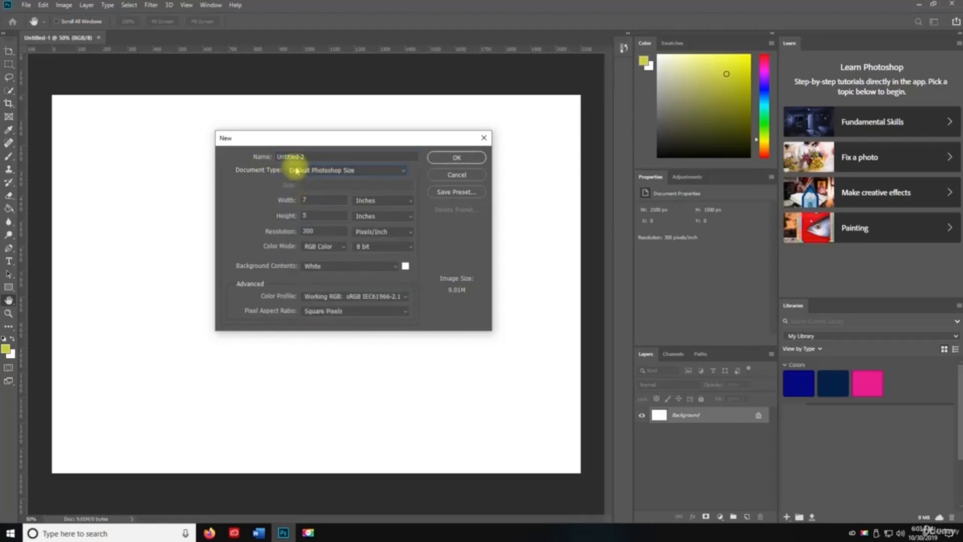
{"action": "left_click", "coordinate": [470, 157]}
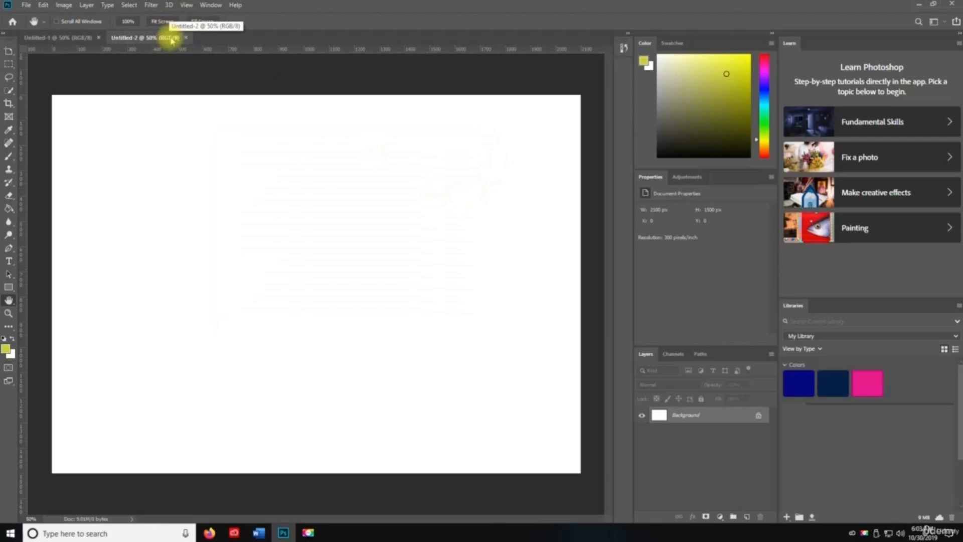
- Save Untitled-2 as Untitled-2.psd on the Desktop
{"action": "left_click", "coordinate": [25, 5]}
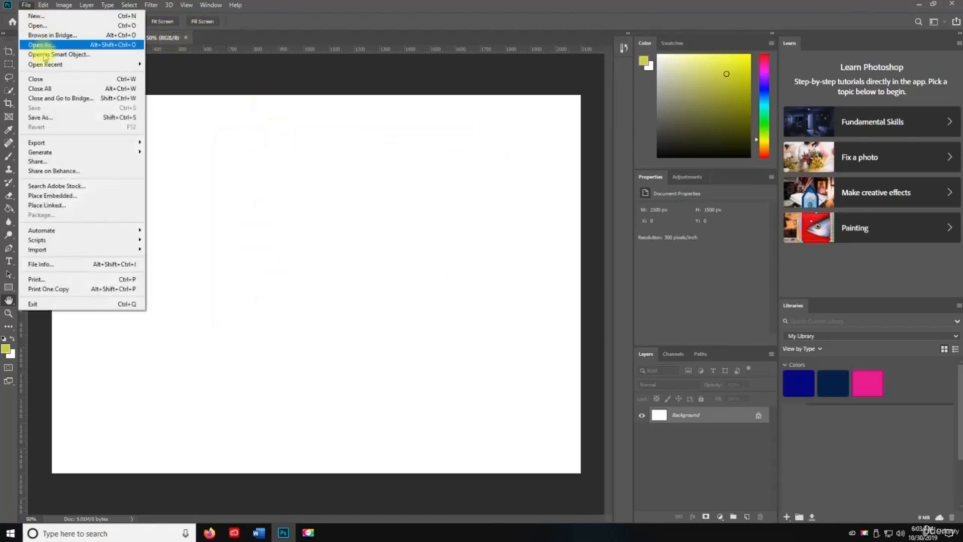
{"action": "left_click", "coordinate": [47, 115]}
{"action": "left_click", "coordinate": [39, 98]}
{"action": "left_click", "coordinate": [396, 311]}
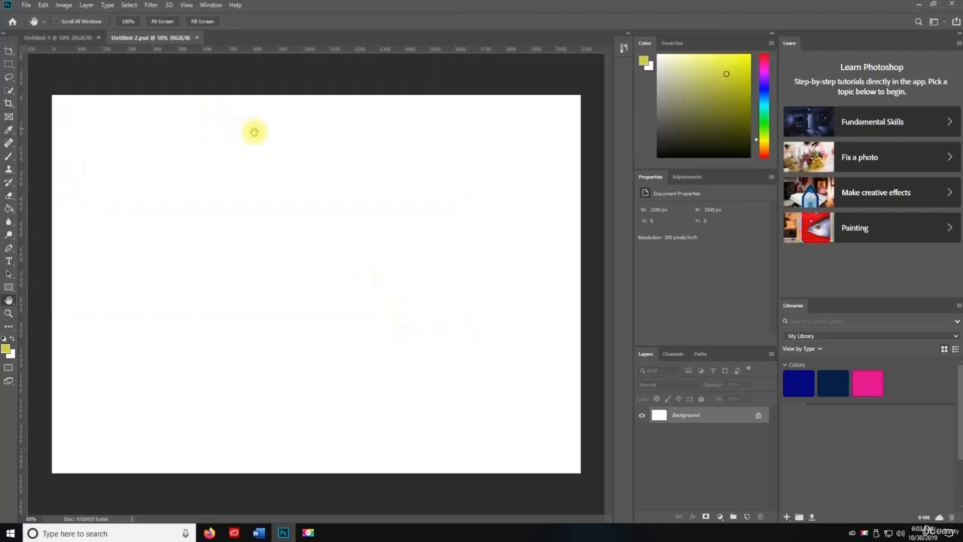
- Reopen Untitled-2.psd from the Desktop twice, then browse the Desktop in Bridge with Ctrl+Alt+O
{"action": "key", "text": "ctrl+o"}
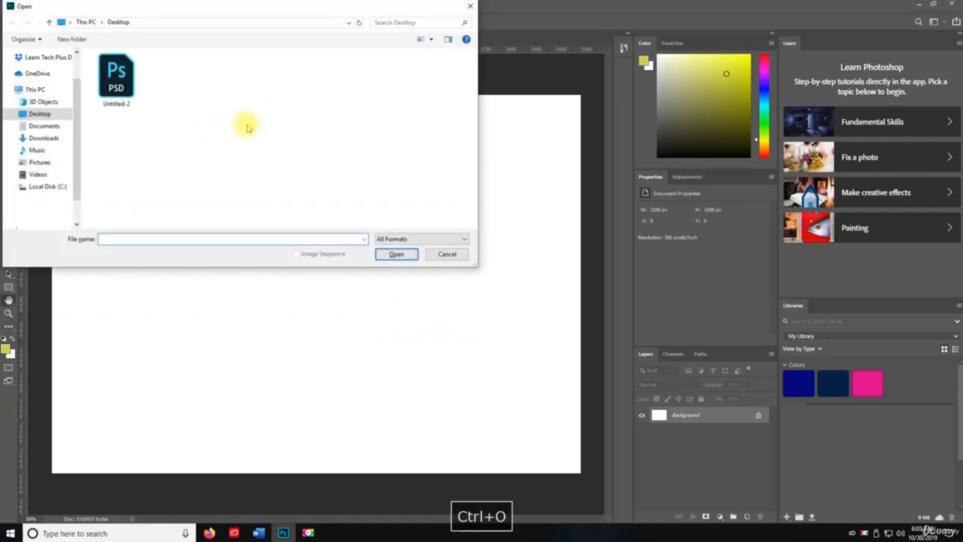
{"action": "double_click", "coordinate": [112, 77]}
{"action": "left_click", "coordinate": [197, 38]}
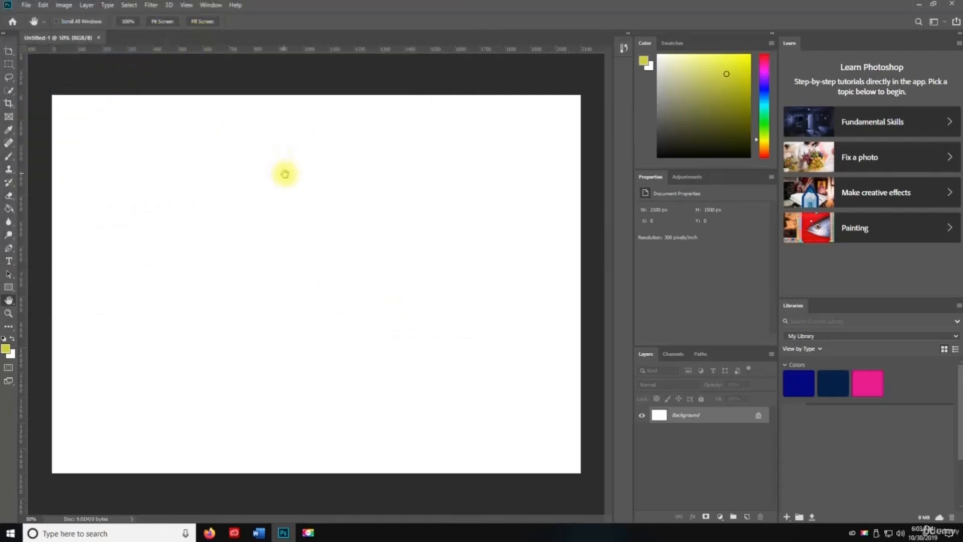
{"action": "key", "text": "ctrl+o"}
{"action": "double_click", "coordinate": [114, 76]}
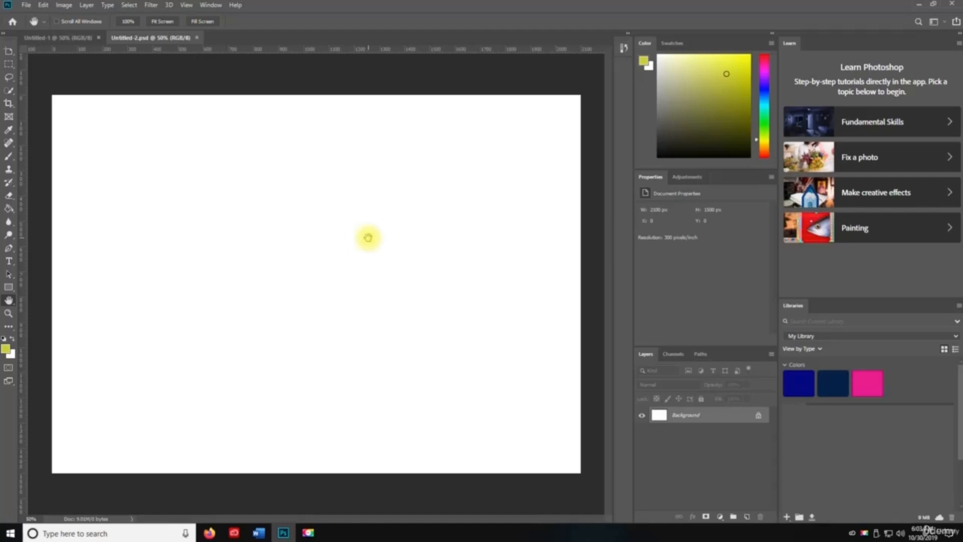
{"action": "key", "text": "ctrl+alt+o"}
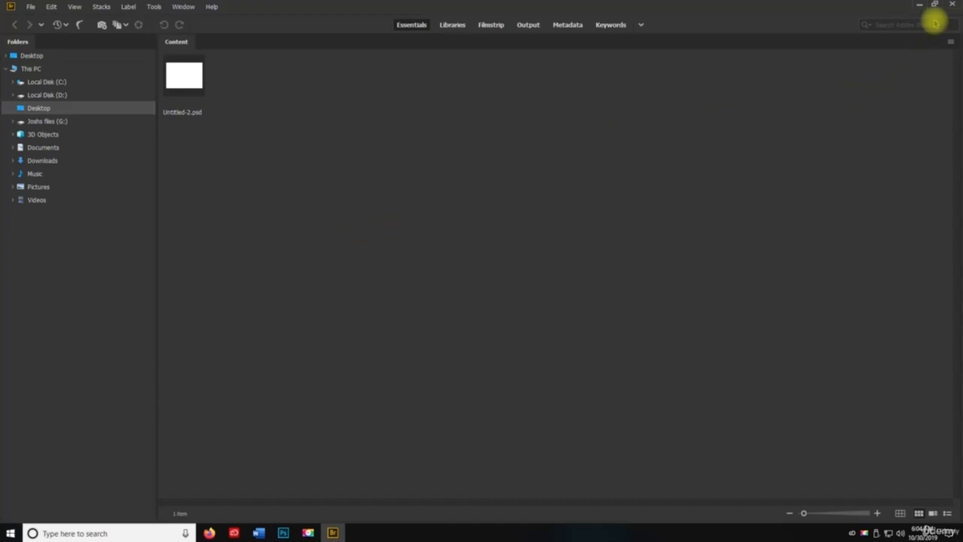
- Exit Bridge and close the Untitled-2 document
{"action": "left_click", "coordinate": [952, 6]}
{"action": "key", "text": "space"}
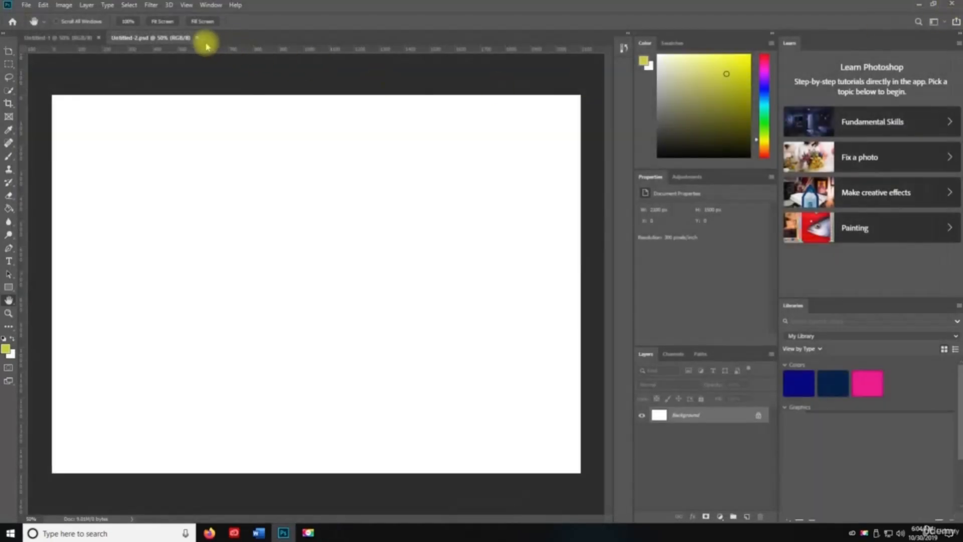
{"action": "left_click", "coordinate": [197, 38]}
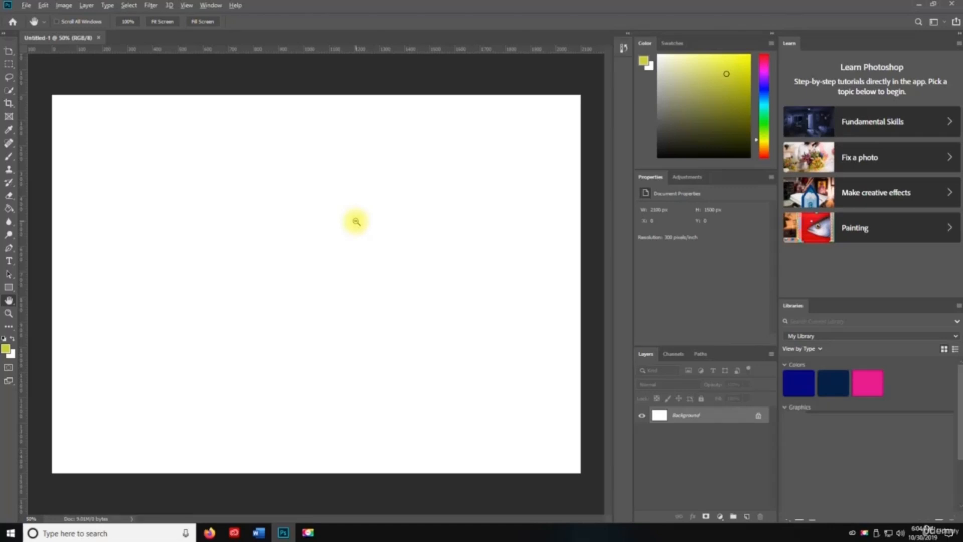
- Open Untitled-2.psd with Open As (Ctrl+Alt+Shift+O), then close it with Ctrl+W
{"action": "key", "text": "ctrl+alt+shift+o"}
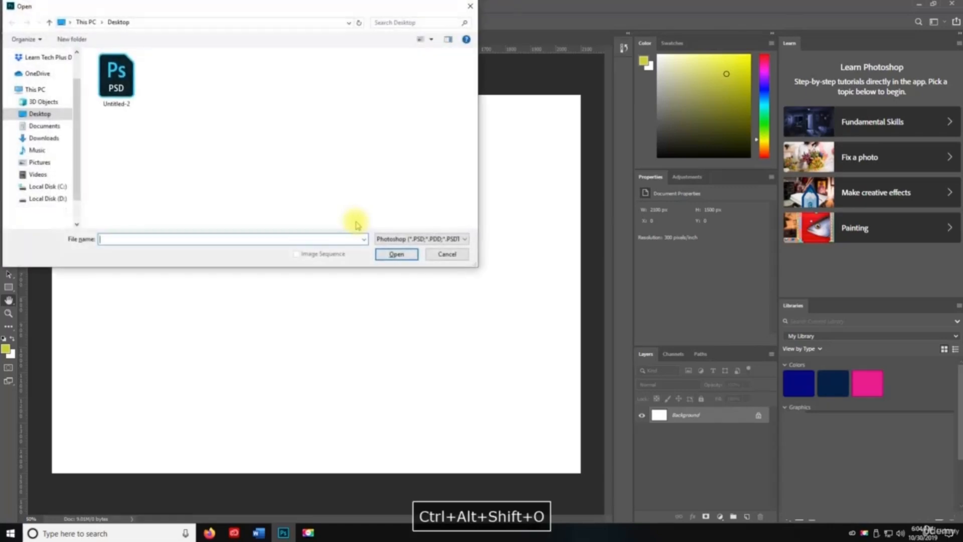
{"action": "double_click", "coordinate": [121, 95]}
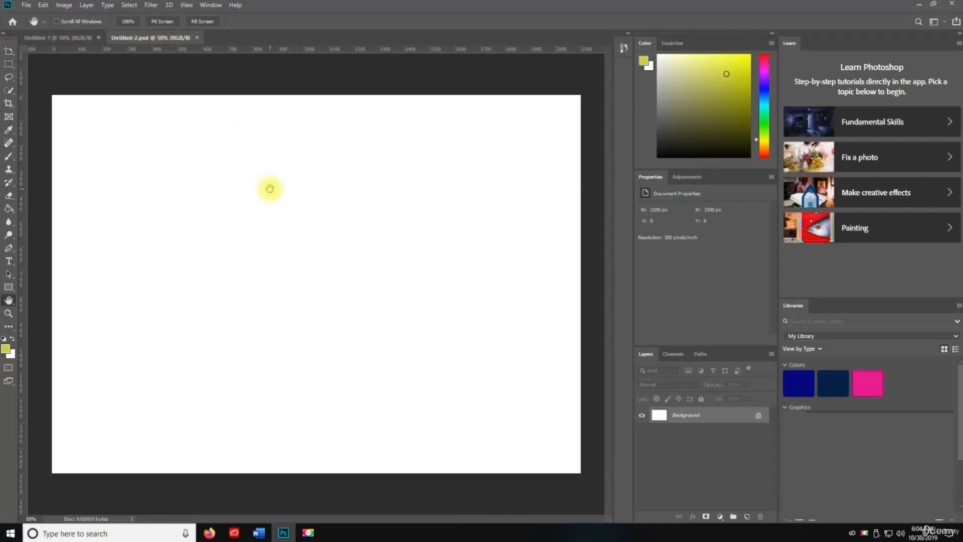
{"action": "key", "text": "ctrl+w"}
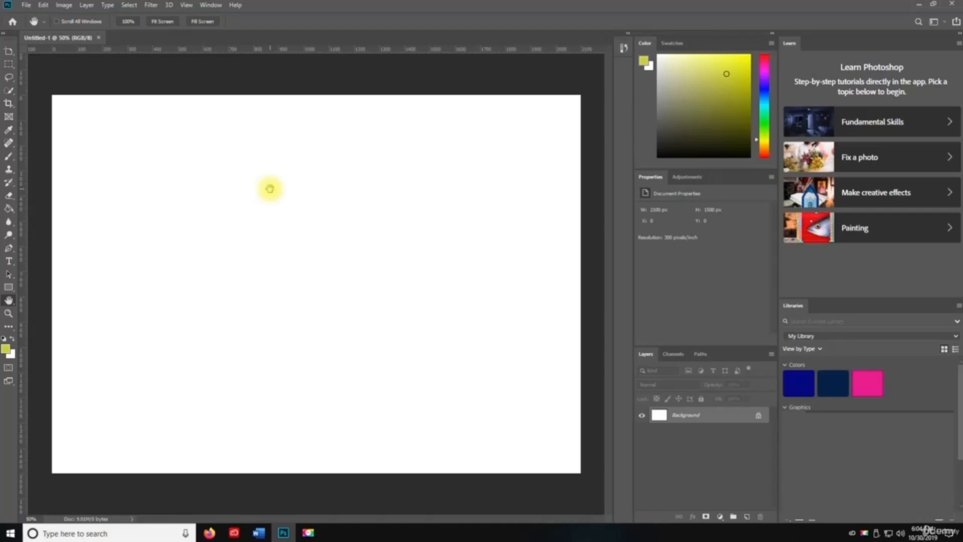
- Reopen Untitled-2.psd with Ctrl+O, then close all documents with Ctrl+Alt+W
{"action": "key", "text": "ctrl+o"}
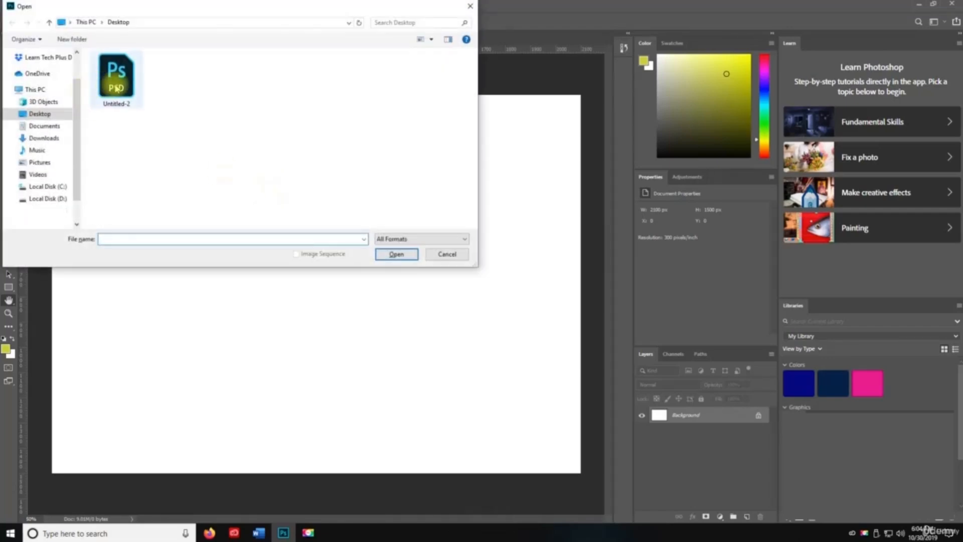
{"action": "double_click", "coordinate": [116, 89]}
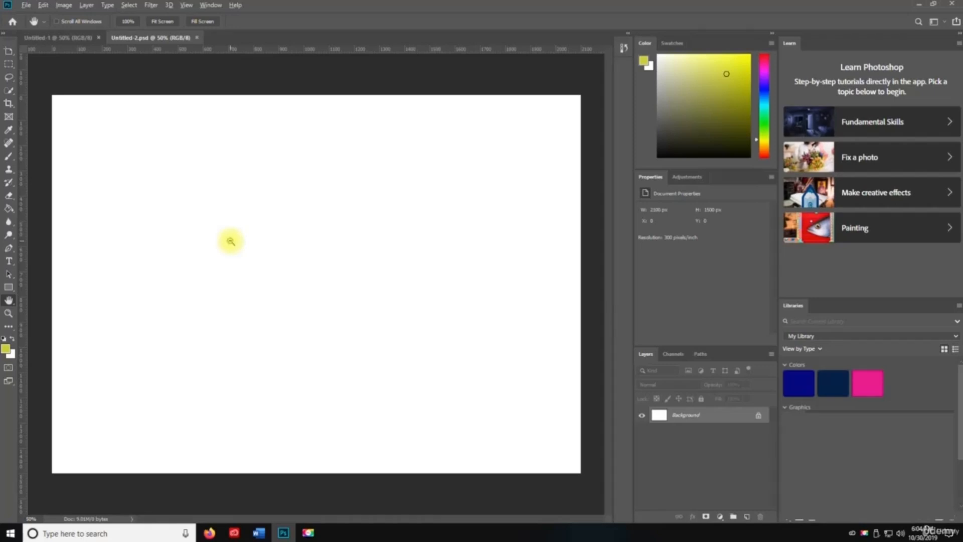
{"action": "key", "text": "ctrl+alt+w"}
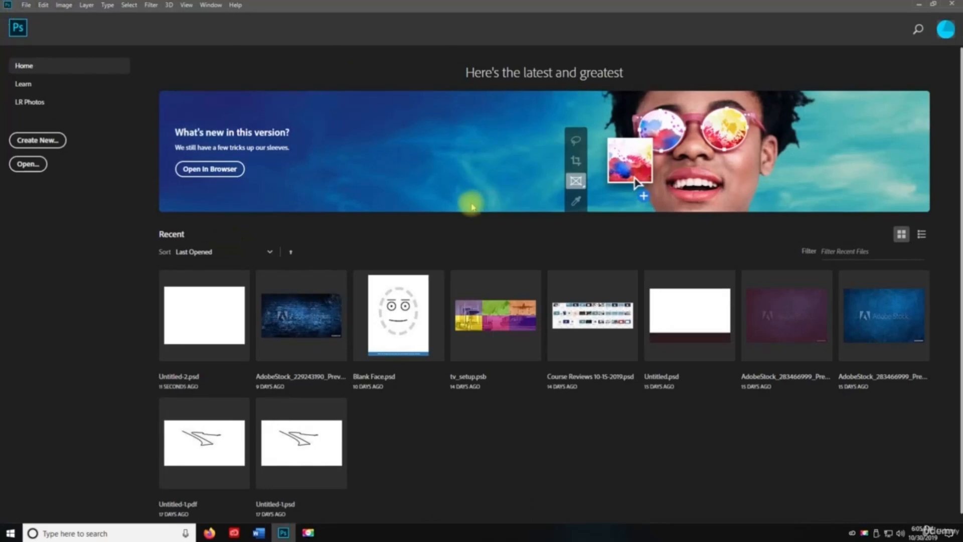
- Create a blank Untitled-1, save it as Untitled-1.psd, then Close and Go to Bridge
{"action": "left_click", "coordinate": [38, 139]}
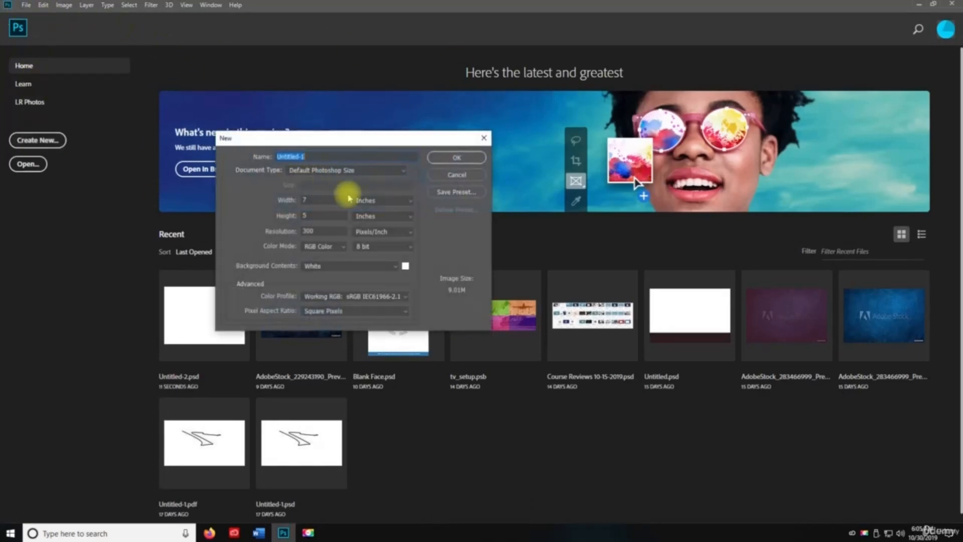
{"action": "left_click", "coordinate": [451, 158]}
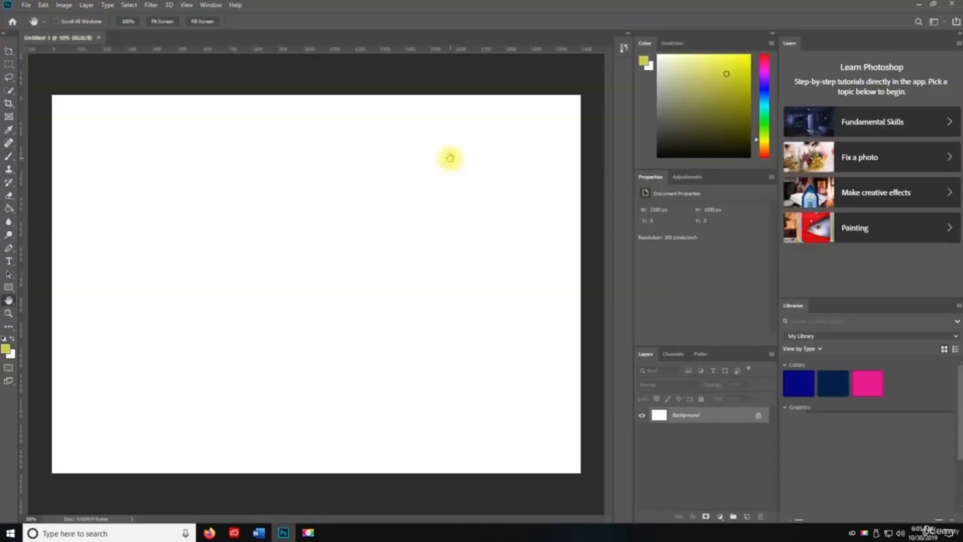
{"action": "left_click", "coordinate": [27, 6]}
{"action": "left_click", "coordinate": [23, 118]}
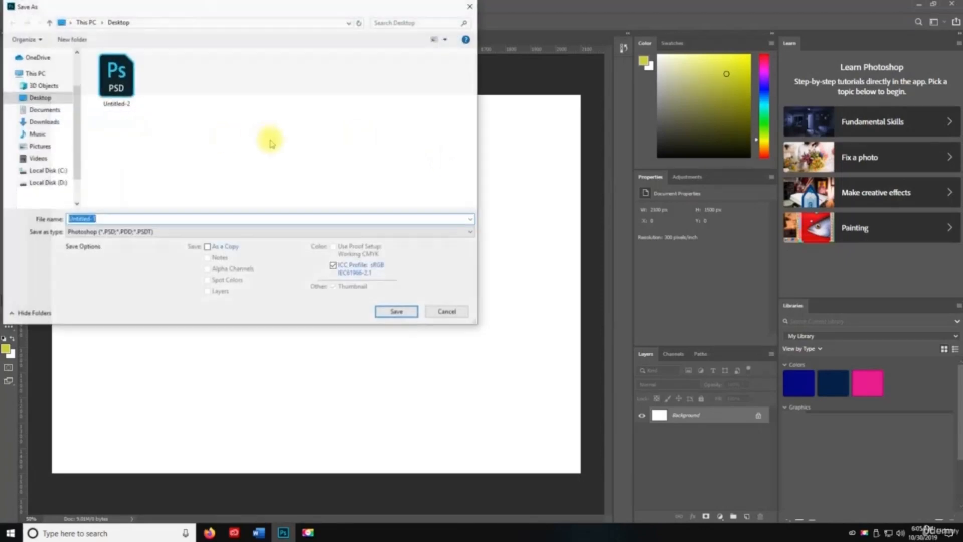
{"action": "left_click", "coordinate": [396, 311]}
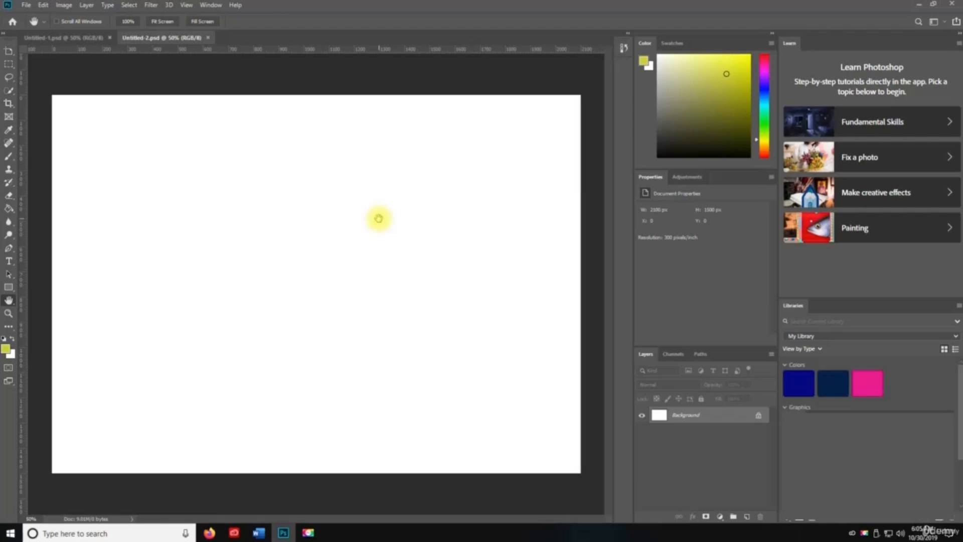
{"action": "key", "text": "ctrl+shift+w"}
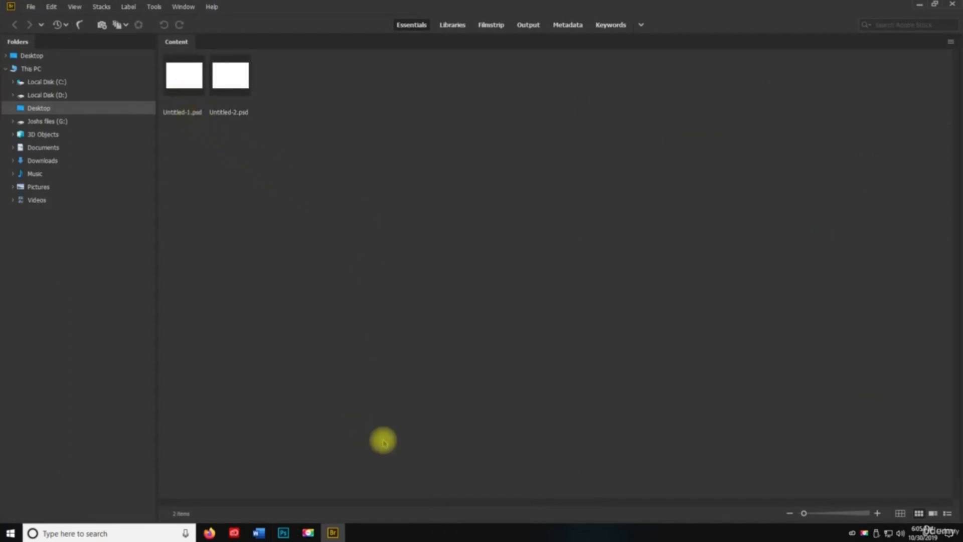
- Minimise and restore Bridge, close it, close Untitled-2 into Bridge again, then exit Bridge
{"action": "left_click", "coordinate": [919, 4]}
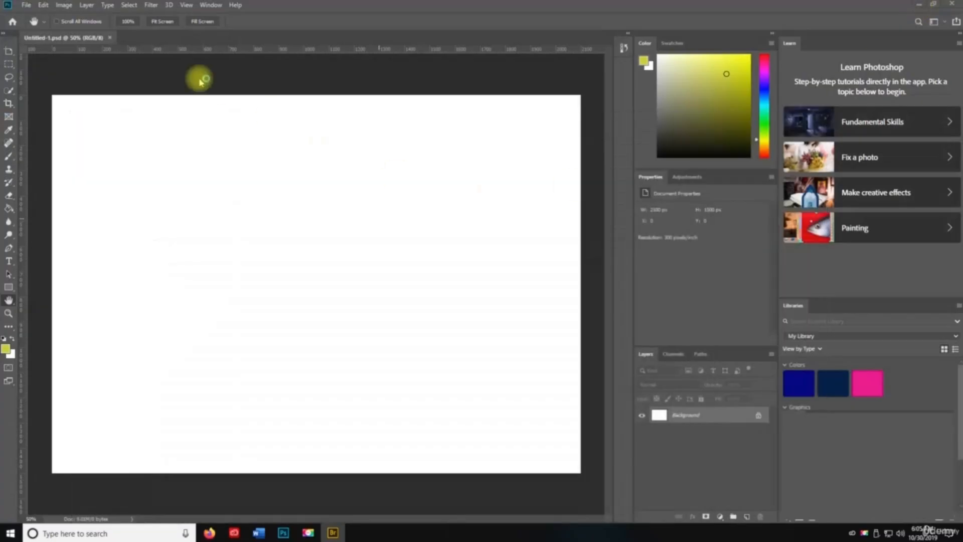
{"action": "left_click", "coordinate": [333, 531]}
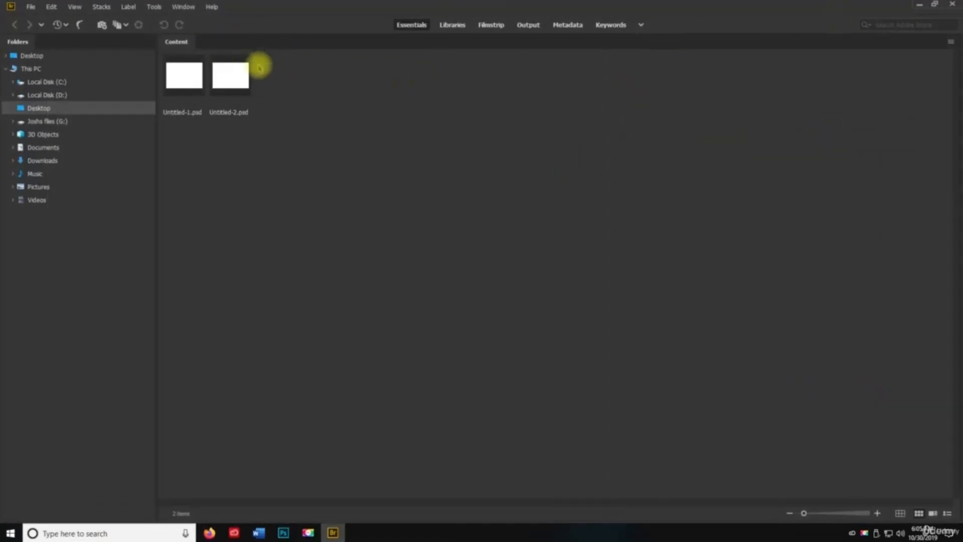
{"action": "left_click", "coordinate": [949, 4]}
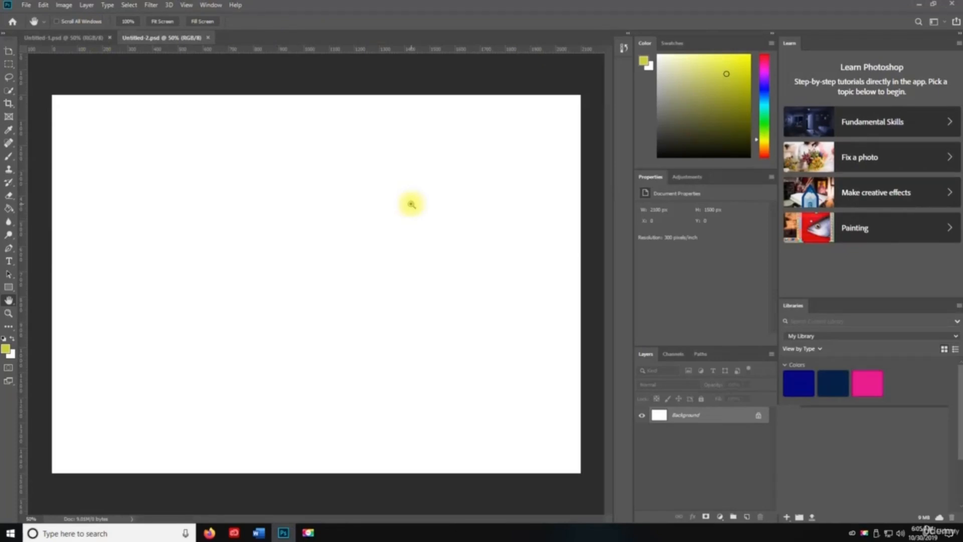
{"action": "key", "text": "ctrl+shift+w"}
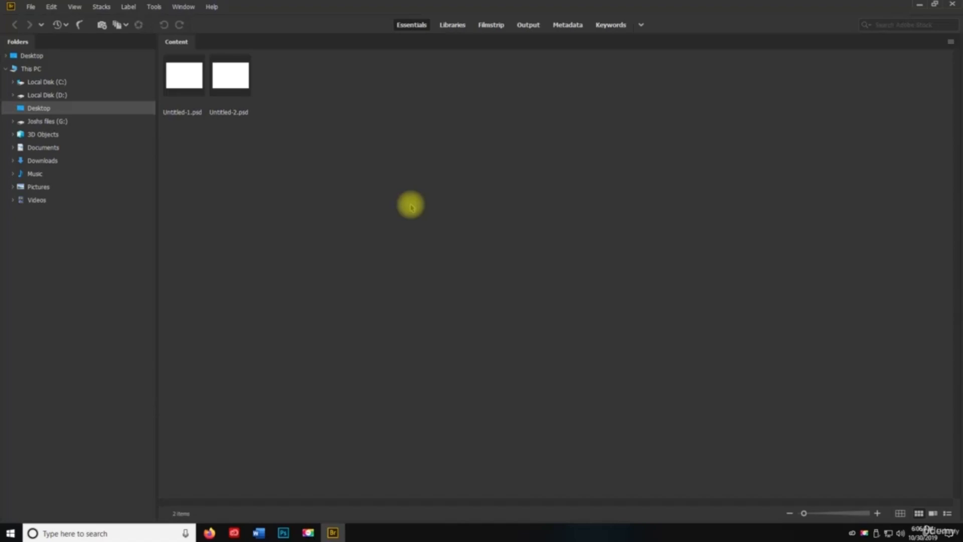
{"action": "left_click", "coordinate": [951, 4]}
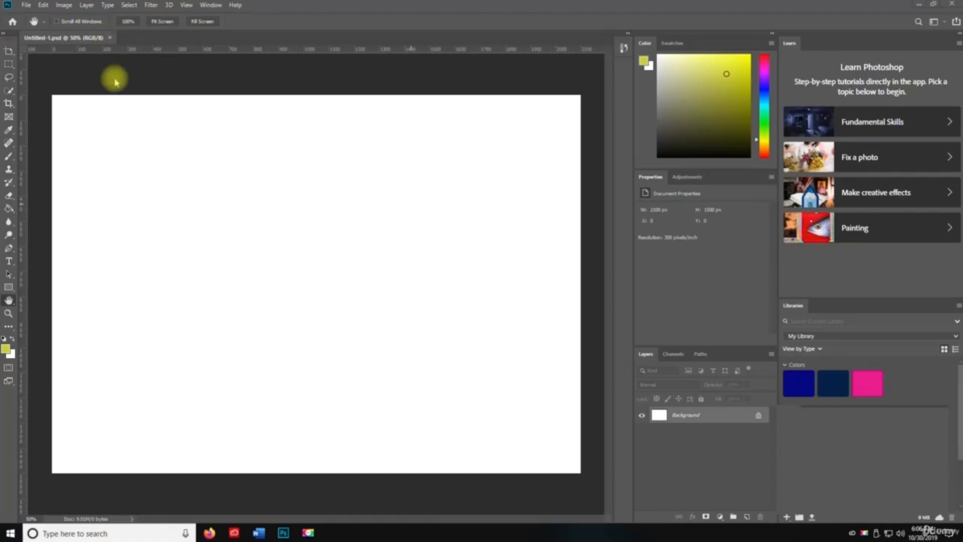
- Create a new default-size document named Untitled-3
{"action": "key", "text": "ctrl+n"}
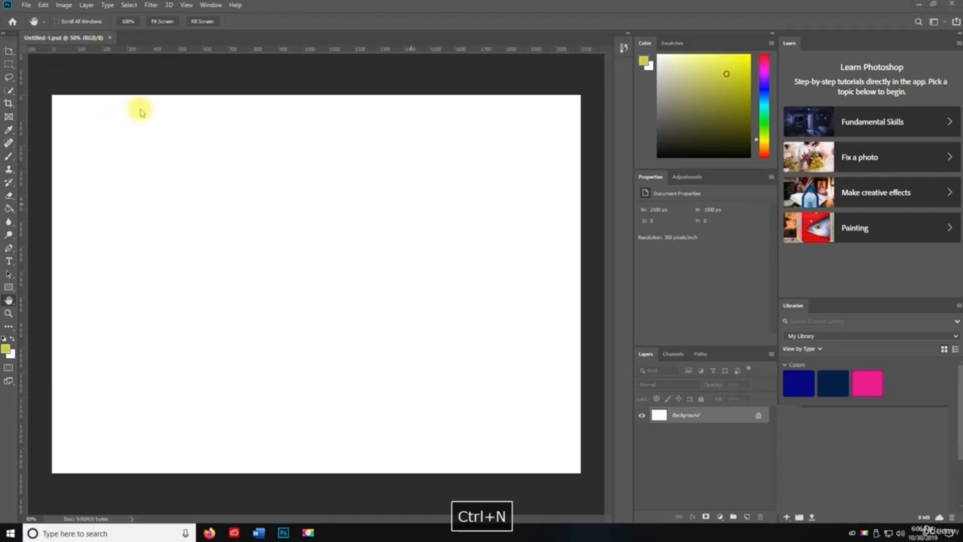
{"action": "key", "text": "space"}
{"action": "left_click", "coordinate": [205, 176]}
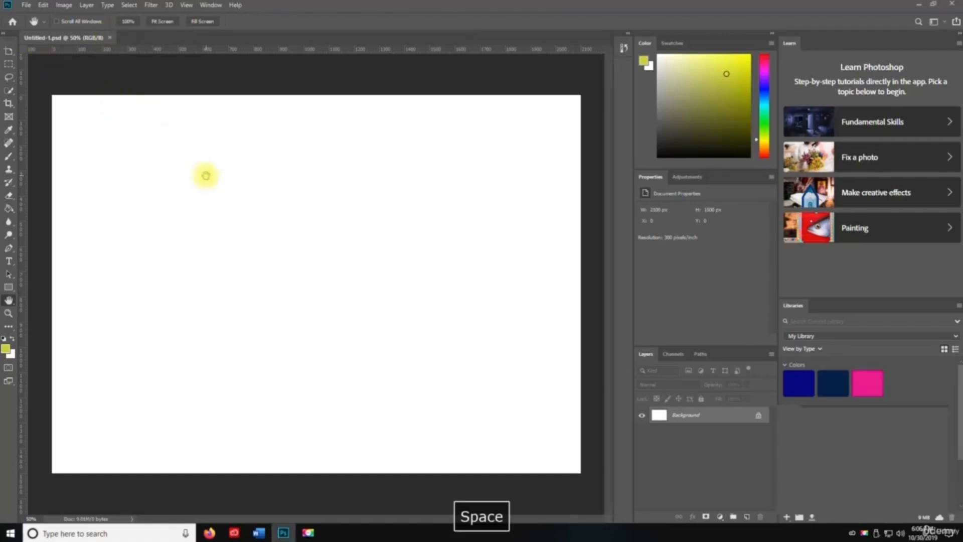
{"action": "key", "text": "ctrl+n"}
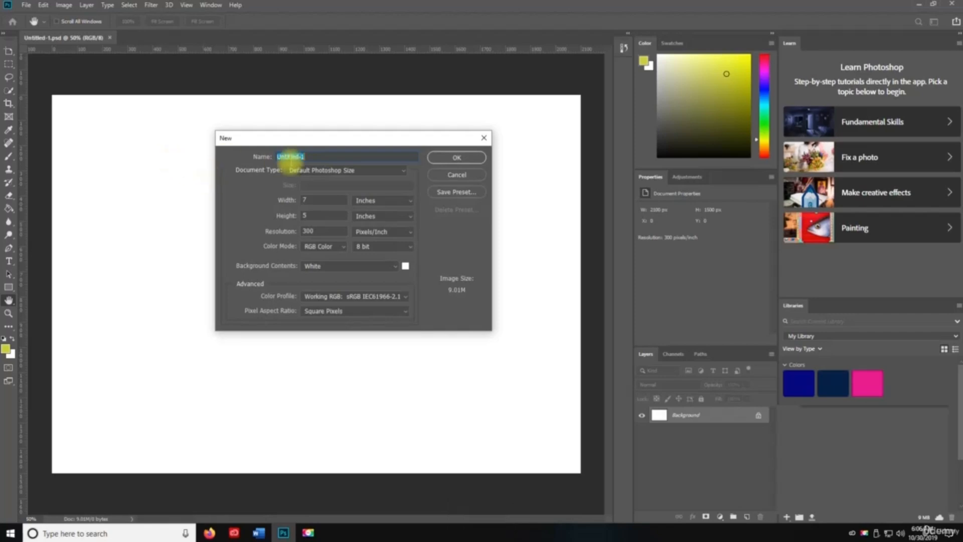
{"action": "left_click", "coordinate": [312, 156]}
{"action": "key", "text": "BackSpace"}
{"action": "type", "text": "3"}
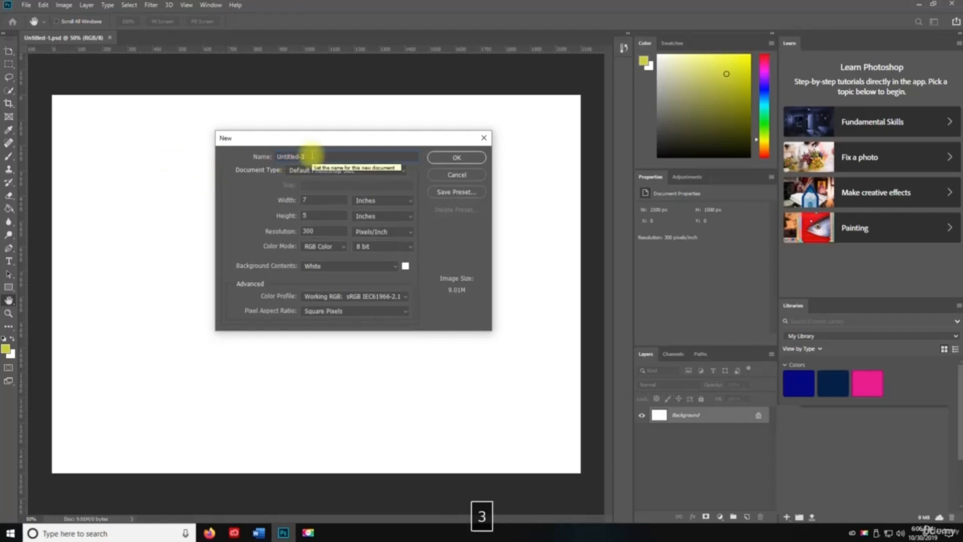
{"action": "key", "text": "Return"}
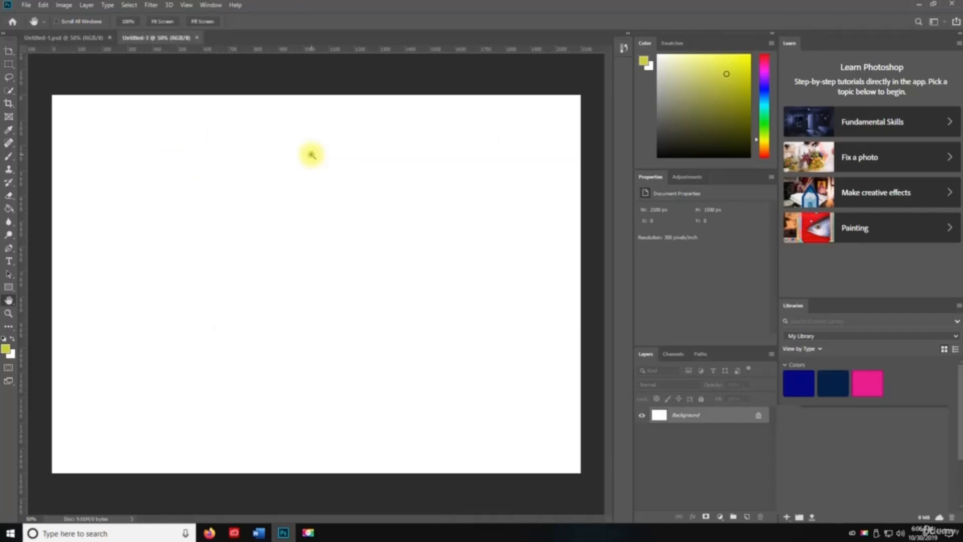
- Save the new document as Untitled-3.psd via Save As
{"action": "key", "text": "ctrl+s"}
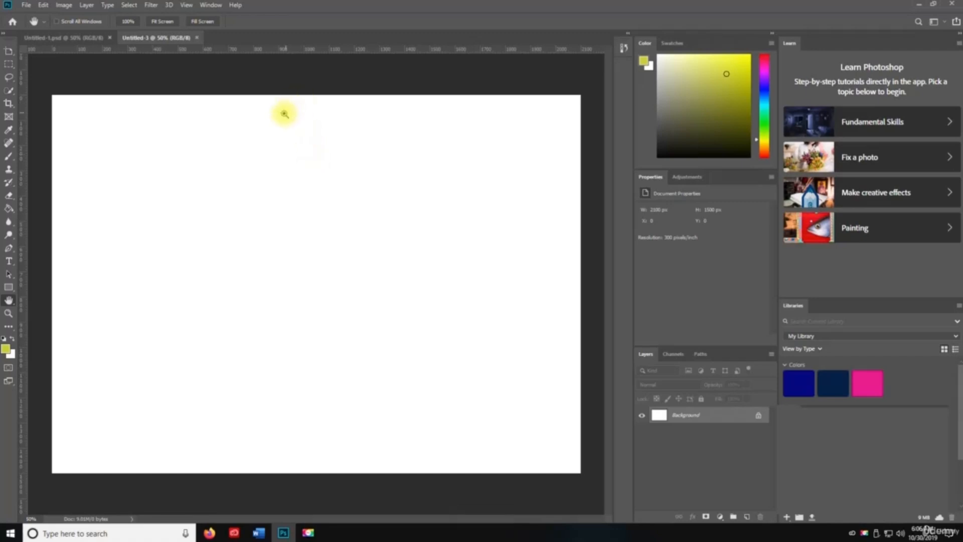
{"action": "key", "text": "ctrl+s"}
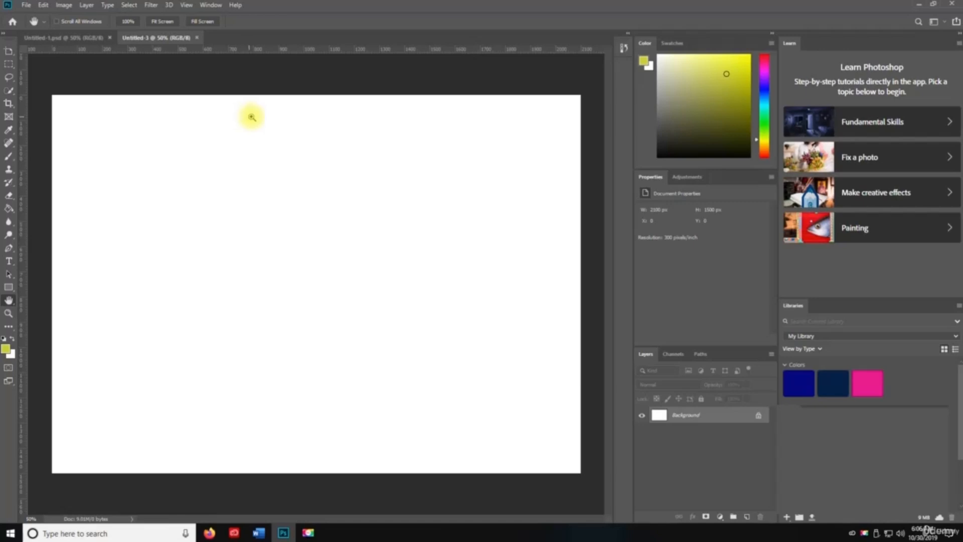
{"action": "key", "text": "ctrl+shift+s"}
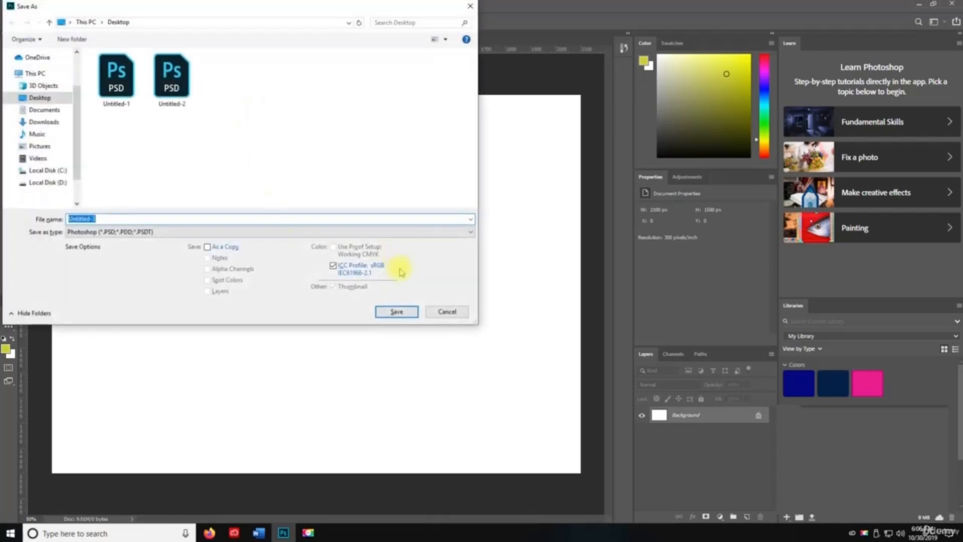
{"action": "left_click", "coordinate": [395, 313]}
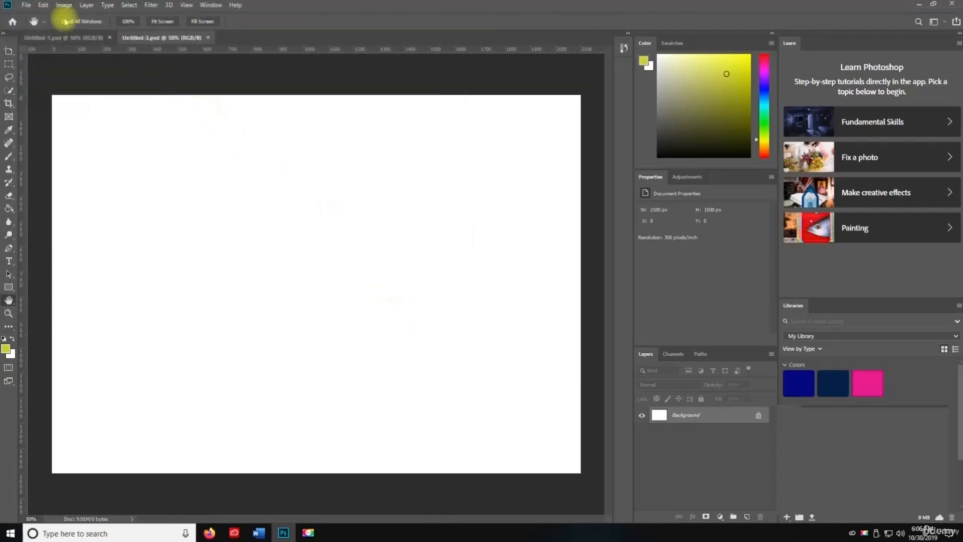
- Browse the File menu, try Revert (F12), and cycle toolbar tools ending on Paint Bucket
{"action": "left_click", "coordinate": [27, 5]}
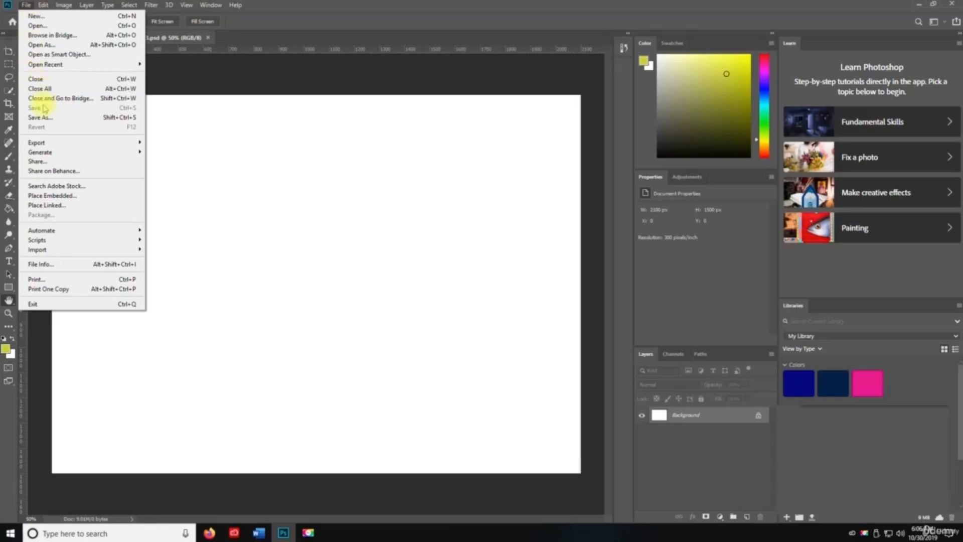
{"action": "left_click", "coordinate": [266, 153]}
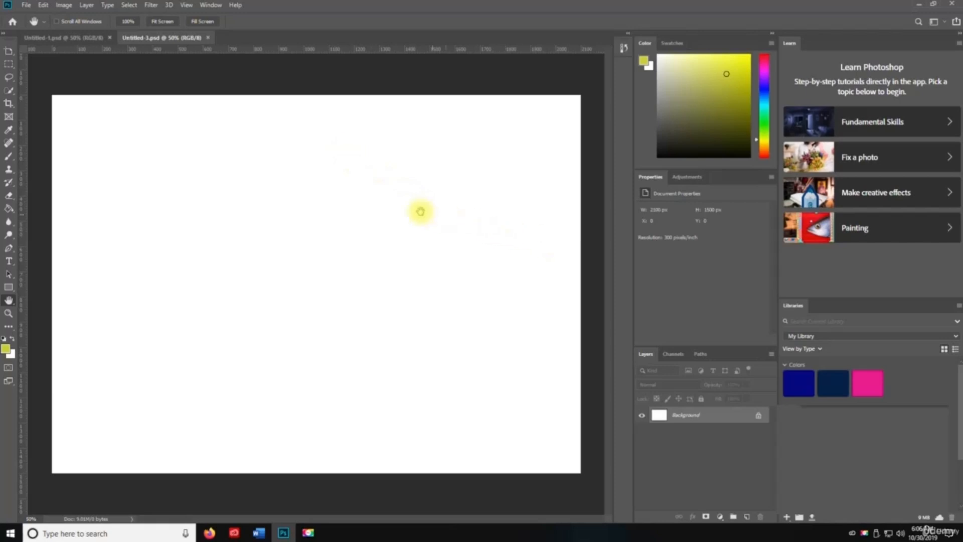
{"action": "key", "text": "F12"}
{"action": "key", "text": "v"}
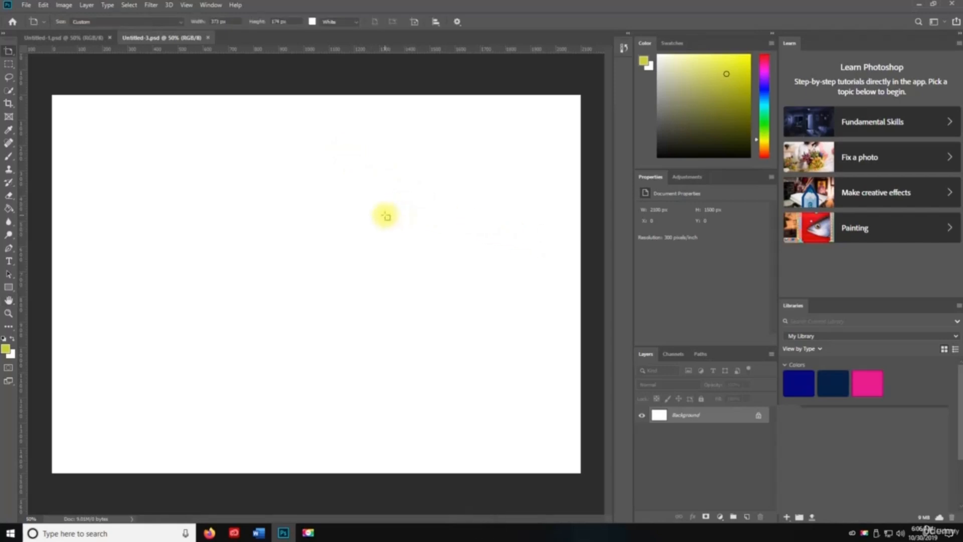
{"action": "key", "text": "F12"}
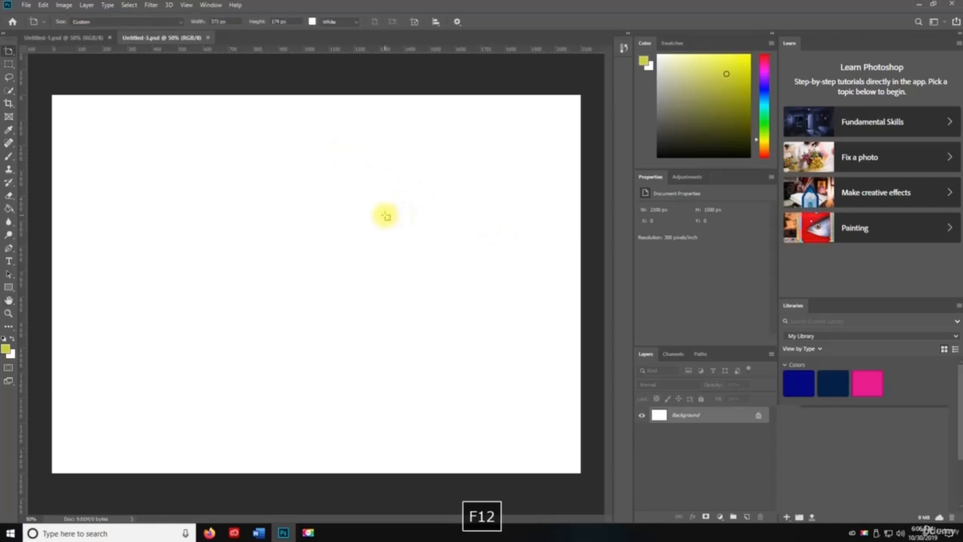
{"action": "left_click", "coordinate": [27, 6]}
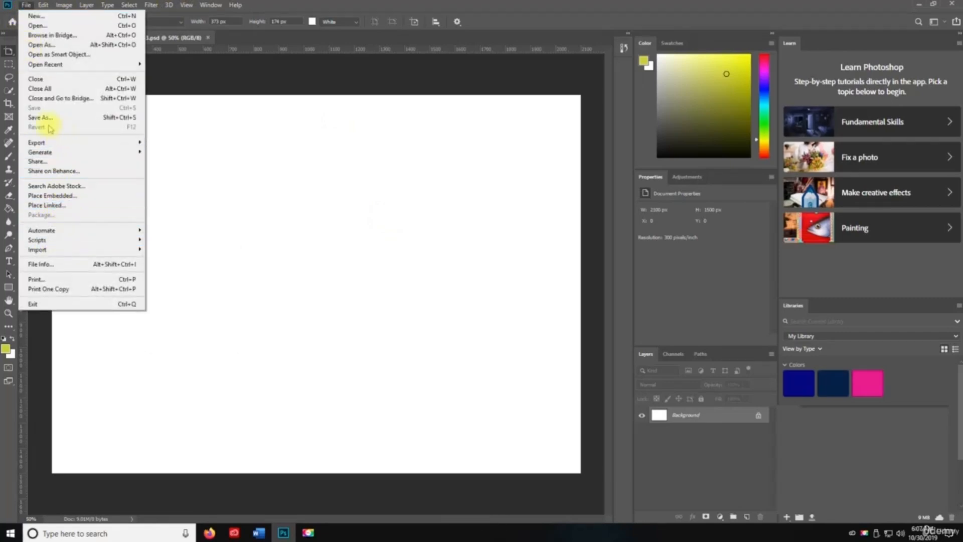
{"action": "left_click", "coordinate": [230, 188]}
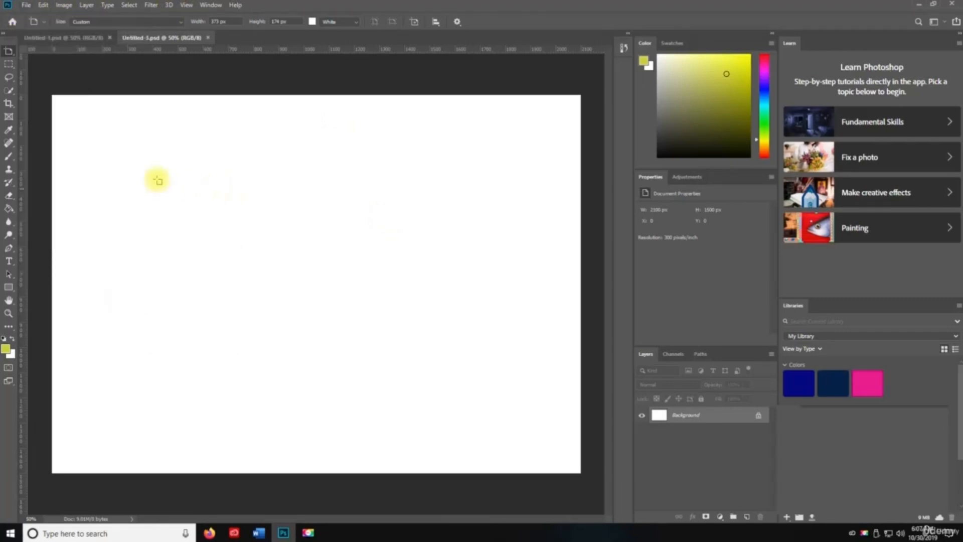
{"action": "left_click", "coordinate": [8, 90]}
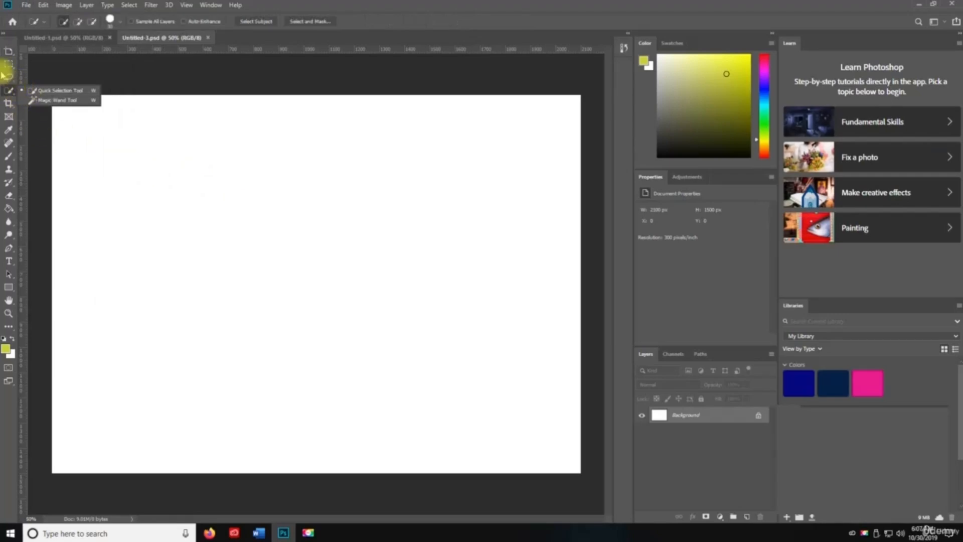
{"action": "left_click", "coordinate": [8, 209]}
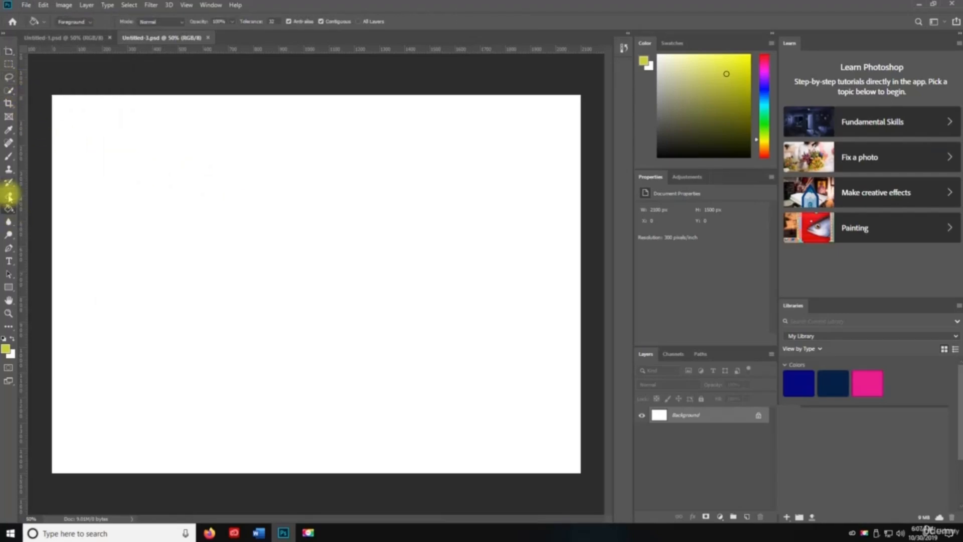
- Paint a test yellow brush stroke, revert it, toggle proof colours, then undo the revert
{"action": "left_click", "coordinate": [8, 156]}
{"action": "mouse_move", "coordinate": [318, 243]}
{"action": "left_mouse_down"}
{"action": "mouse_move", "coordinate": [347, 287]}
{"action": "mouse_move", "coordinate": [424, 268]}
{"action": "mouse_move", "coordinate": [446, 370]}
{"action": "mouse_move", "coordinate": [218, 344]}
{"action": "left_mouse_up"}
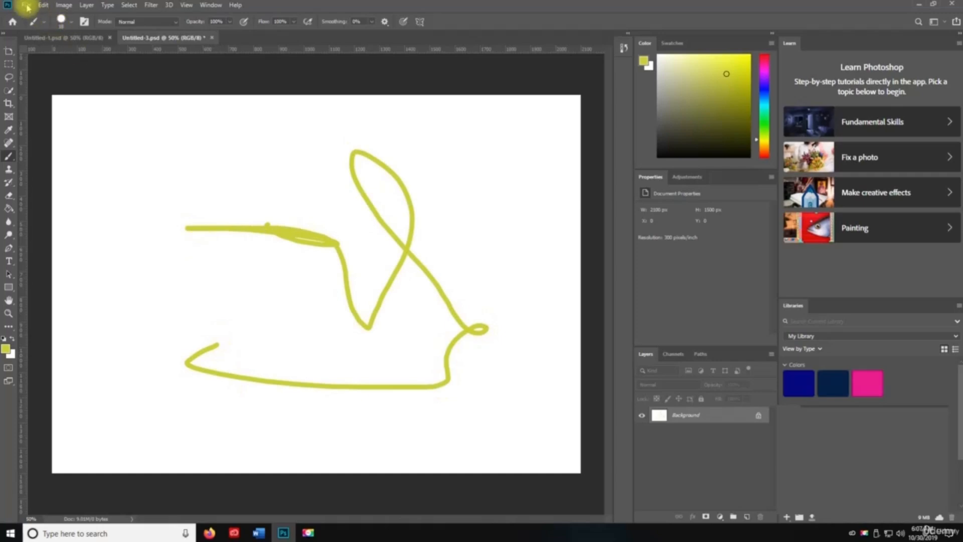
{"action": "left_click", "coordinate": [27, 7]}
{"action": "left_click", "coordinate": [25, 125]}
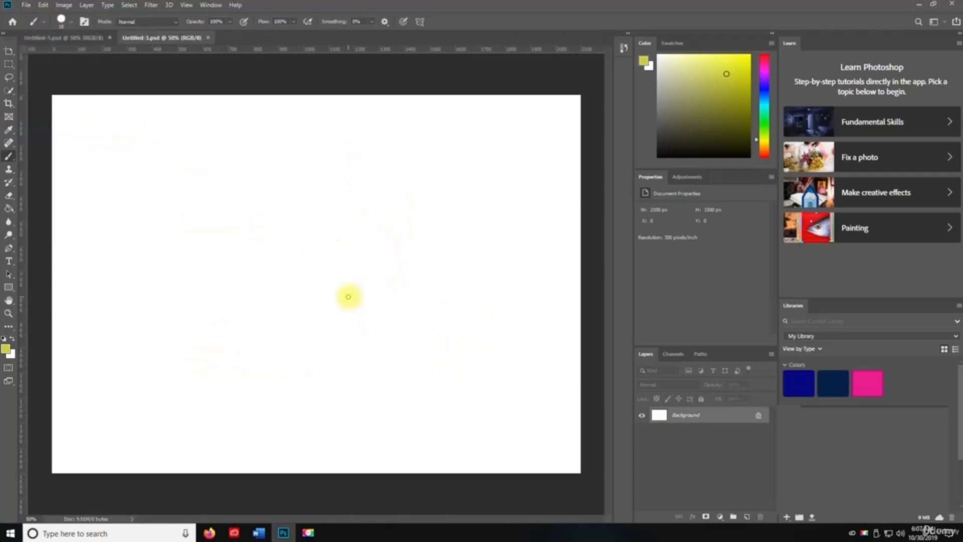
{"action": "key", "text": "ctrl+y"}
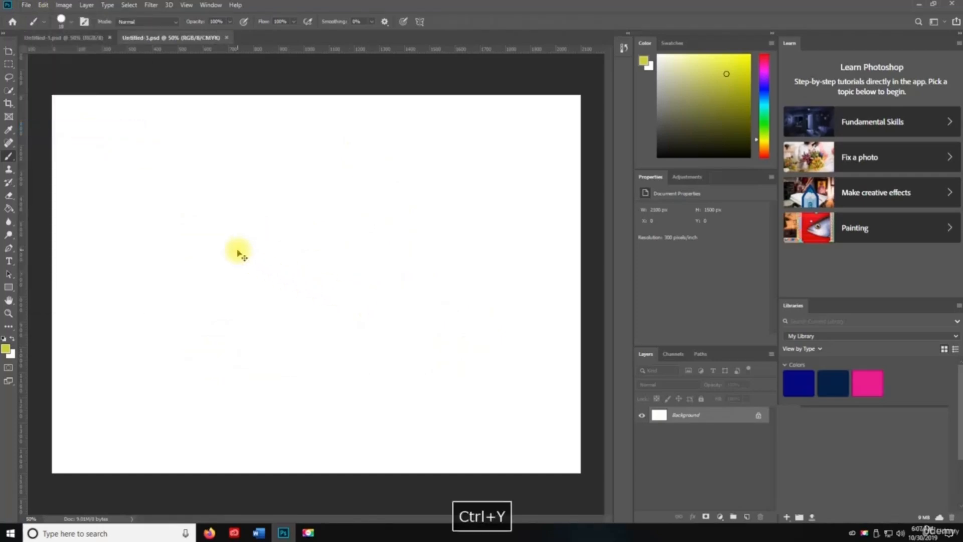
{"action": "left_click", "coordinate": [43, 5]}
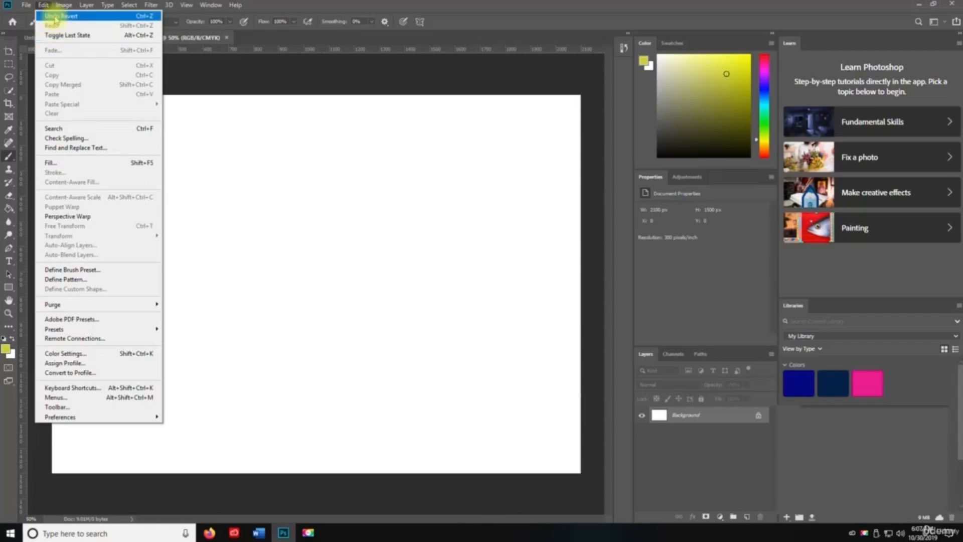
{"action": "left_click", "coordinate": [57, 16]}
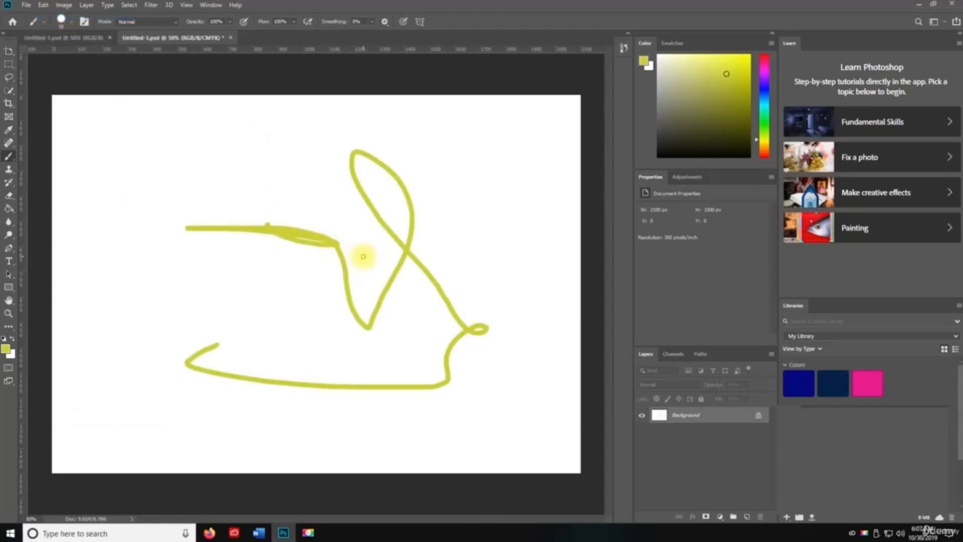
- Revert again to clear the stroke and confirm Revert is now greyed out
{"action": "key", "text": "F12"}
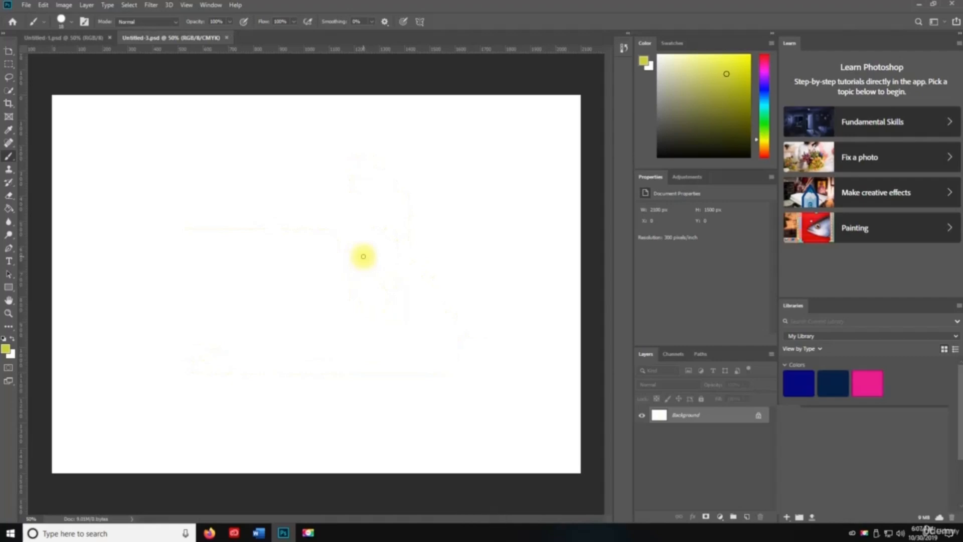
{"action": "left_click", "coordinate": [43, 5]}
{"action": "left_click", "coordinate": [26, 6]}
{"action": "left_click", "coordinate": [25, 6]}
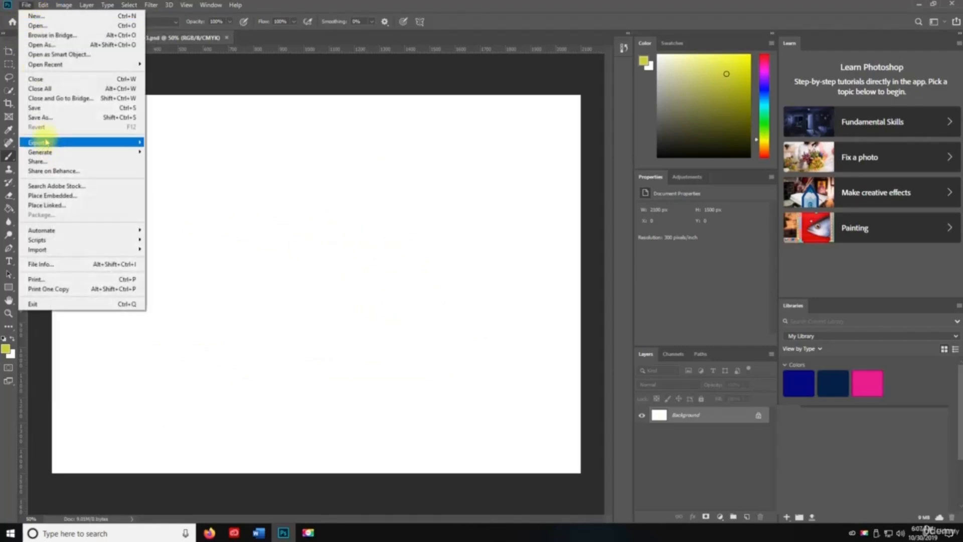
{"action": "left_click", "coordinate": [291, 217]}
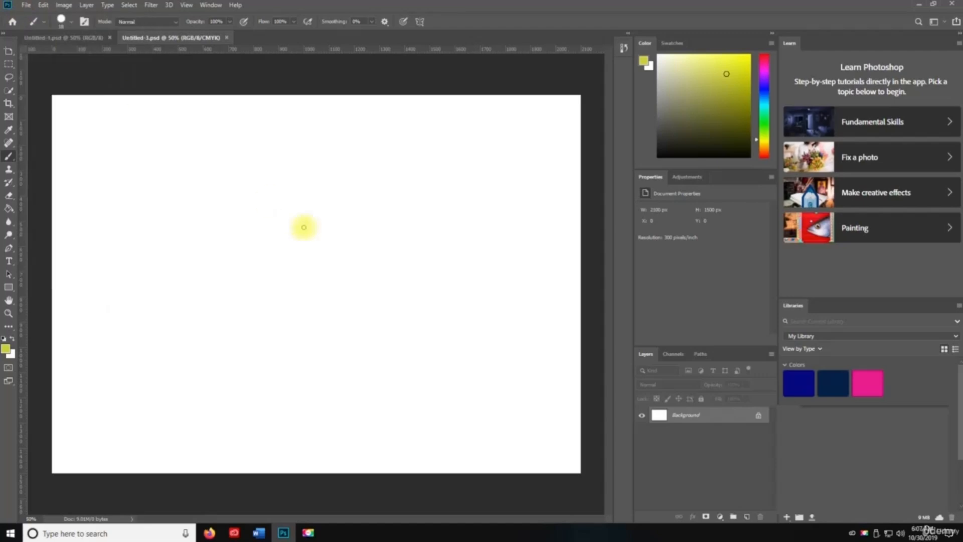
- Switch from the Artboard tool to the Move tool via its flyout
{"action": "key", "text": "v"}
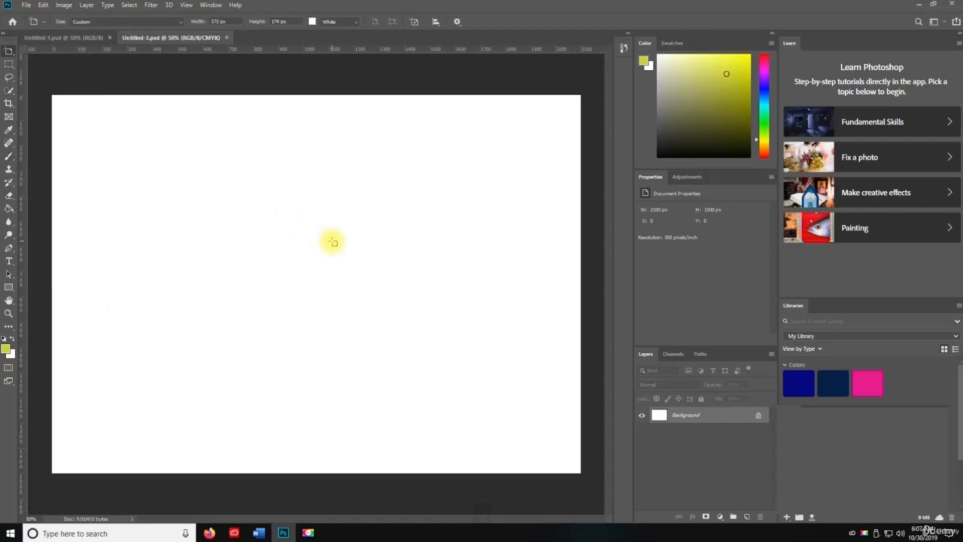
{"action": "left_click_drag", "start_coordinate": [9, 52], "coordinate": [32, 50]}
{"action": "left_click", "coordinate": [32, 49]}
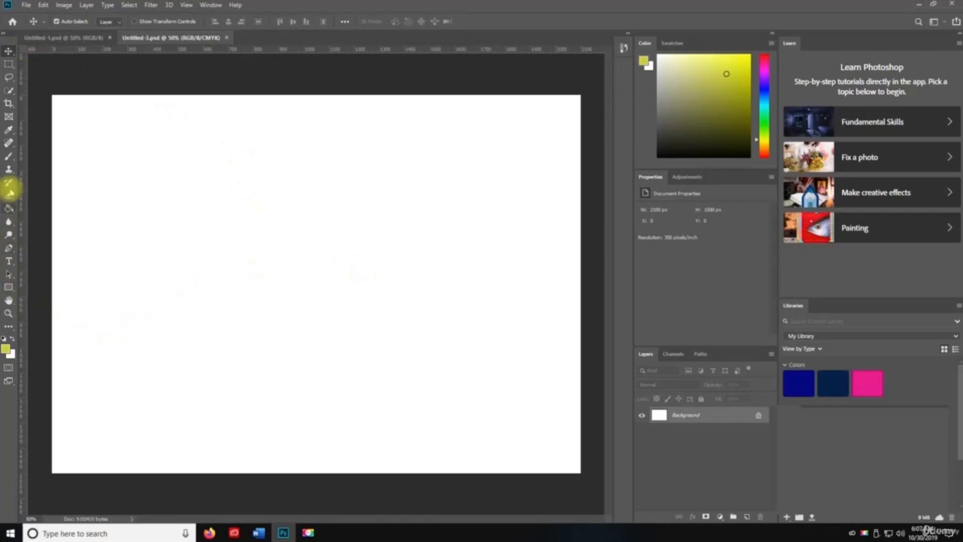
- Brush the letters W, e and b in yellow-green across the upper-left canvas
{"action": "left_click", "coordinate": [9, 156]}
{"action": "mouse_move", "coordinate": [120, 167]}
{"action": "left_mouse_down"}
{"action": "mouse_move", "coordinate": [154, 261]}
{"action": "mouse_move", "coordinate": [212, 280]}
{"action": "mouse_move", "coordinate": [254, 204]}
{"action": "left_mouse_up"}
{"action": "left_click_drag", "start_coordinate": [266, 259], "coordinate": [359, 298]}
{"action": "mouse_move", "coordinate": [356, 215]}
{"action": "left_mouse_down"}
{"action": "mouse_move", "coordinate": [404, 260]}
{"action": "mouse_move", "coordinate": [391, 297]}
{"action": "left_mouse_up"}
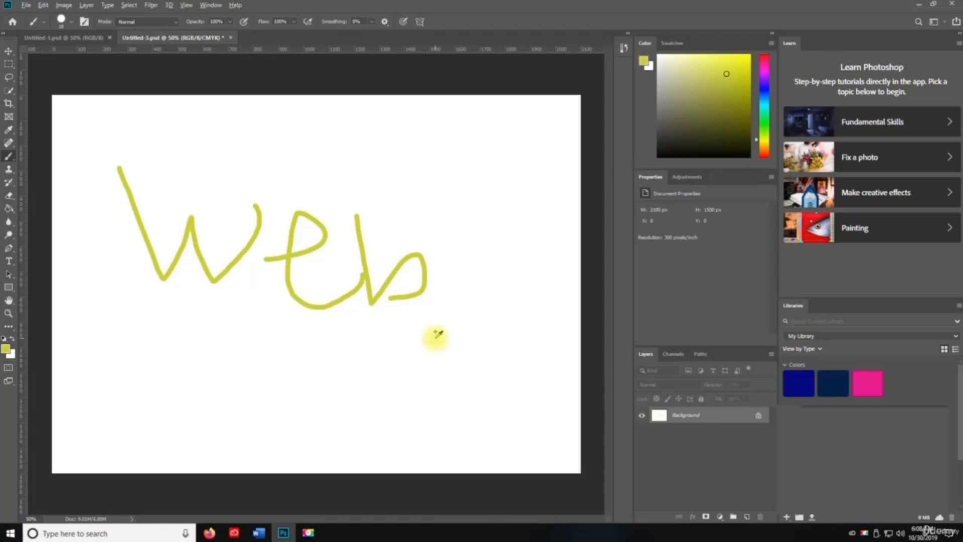
- In the Export As dialog, try SVG as the format, then return to PNG
{"action": "key", "text": "ctrl+alt+shift+w"}
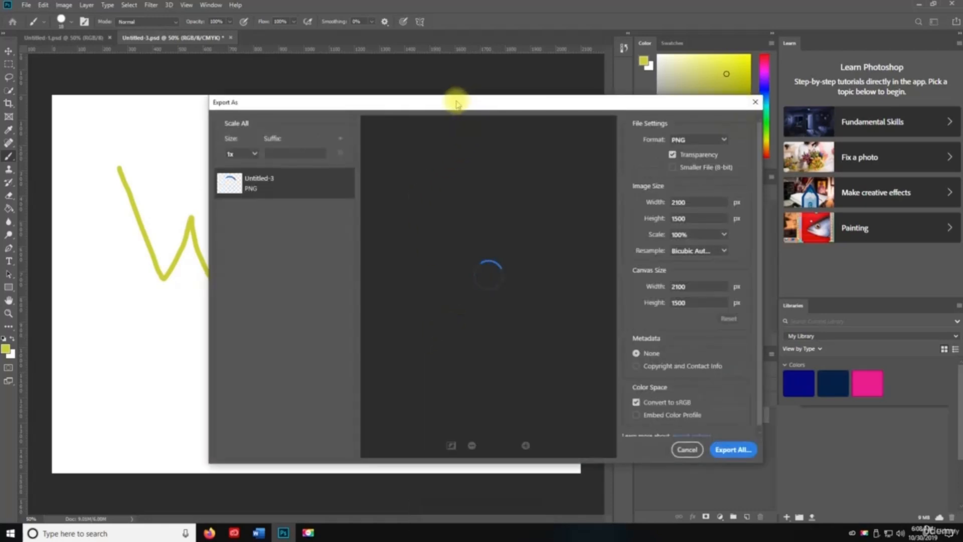
{"action": "left_click", "coordinate": [678, 140]}
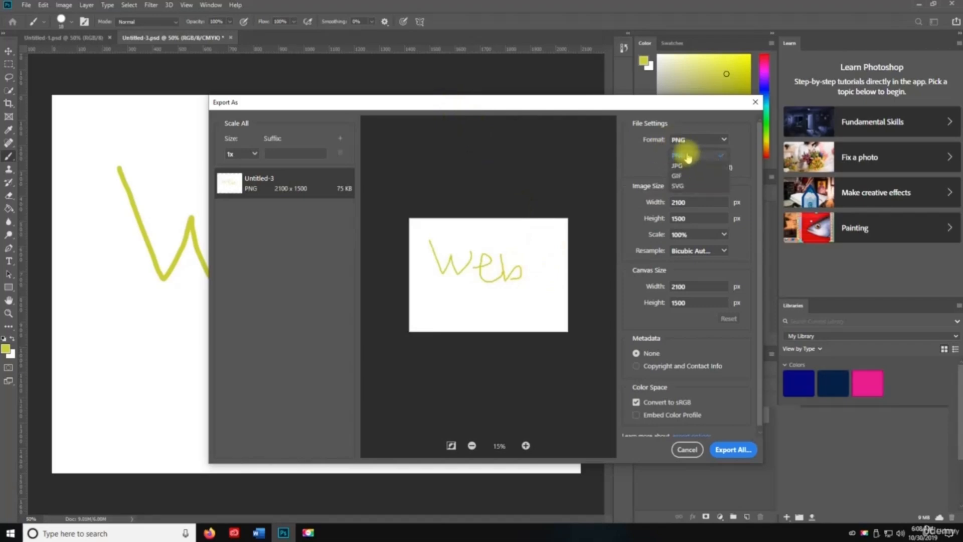
{"action": "left_click", "coordinate": [688, 186]}
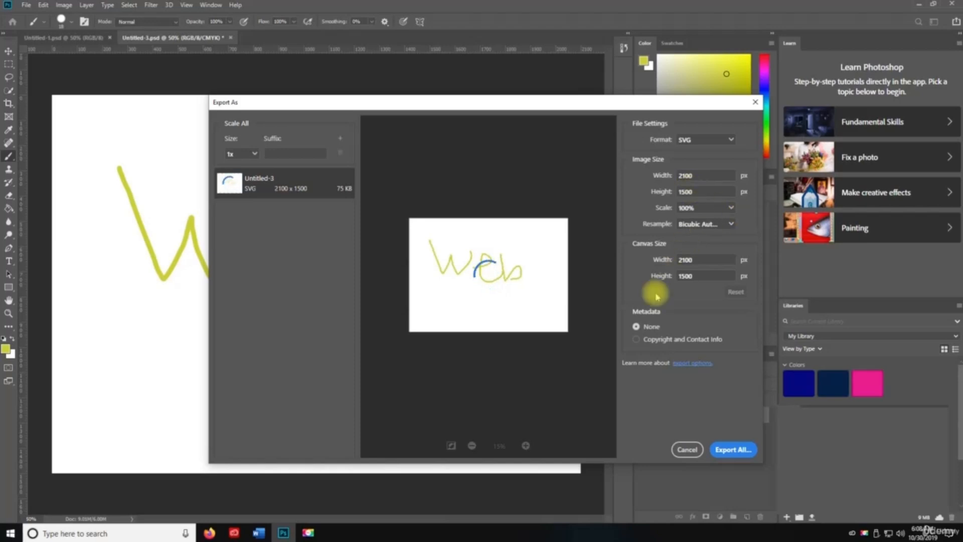
{"action": "left_click", "coordinate": [686, 143]}
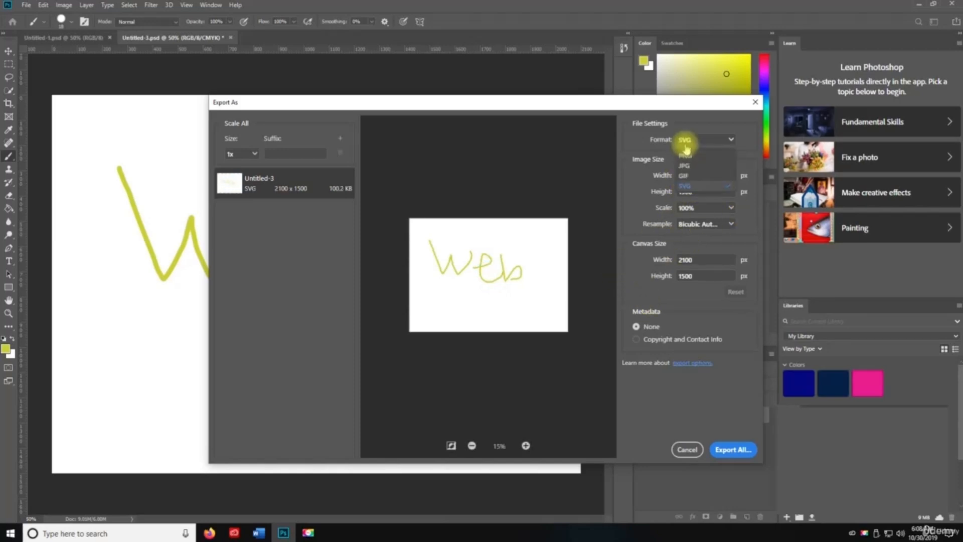
{"action": "left_click", "coordinate": [691, 163]}
- Export the 2100 × 1500 PNG as Untitled-3 on the Desktop
{"action": "left_click", "coordinate": [722, 449]}
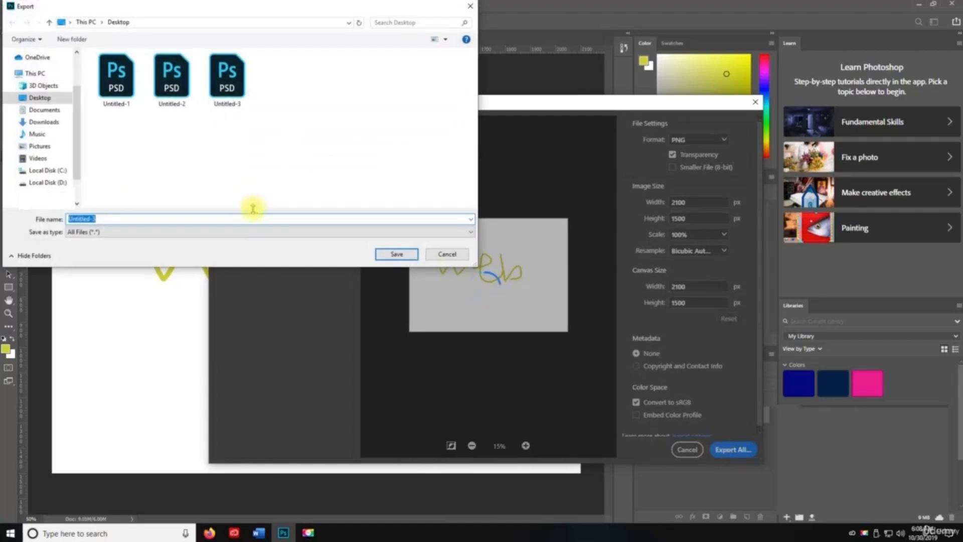
{"action": "left_click", "coordinate": [163, 216]}
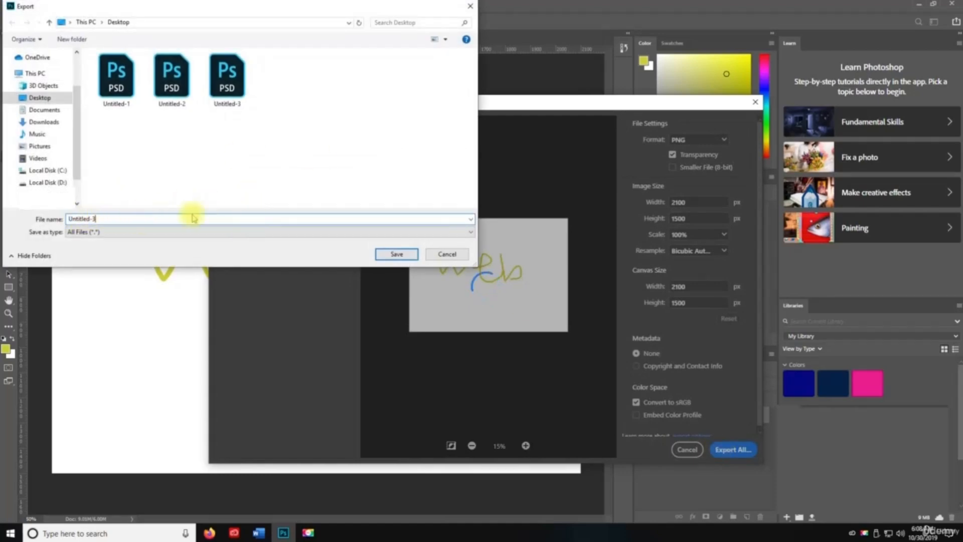
{"action": "left_click", "coordinate": [396, 254]}
{"action": "key", "text": "v"}
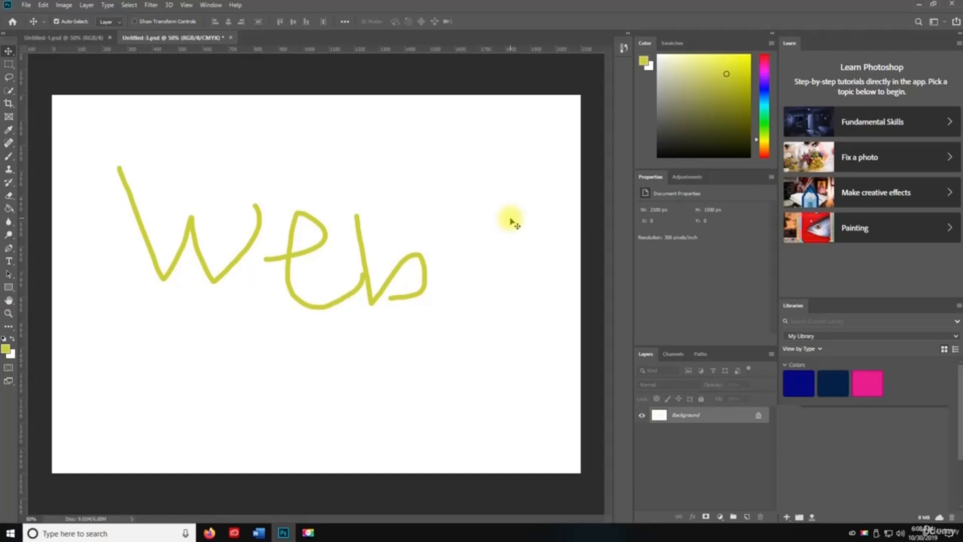
- Browse the Image menu's Analysis commands, then dismiss the menus without choosing one
{"action": "key", "text": "alt"}
{"action": "key", "text": "alt+shift+c"}
{"action": "key", "text": "alt+shift+i"}
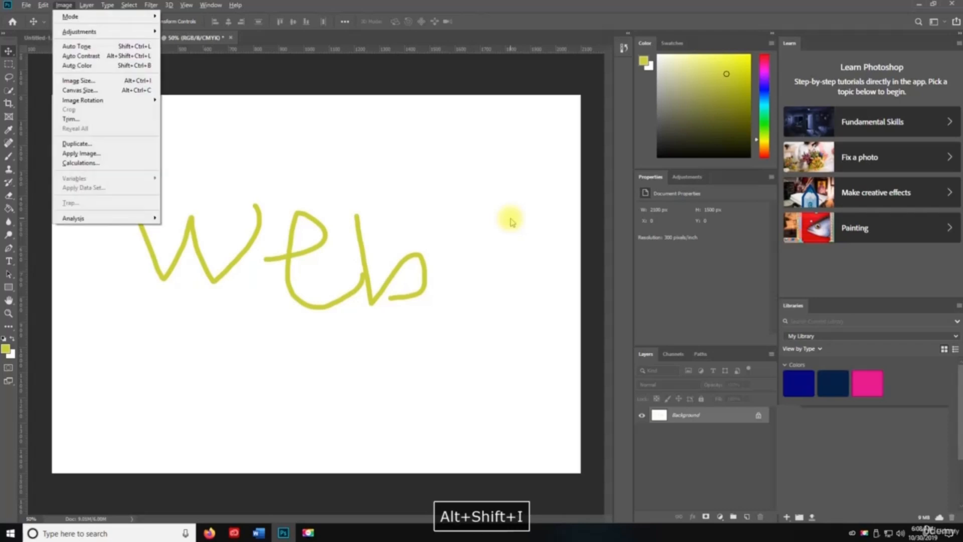
{"action": "key", "text": "alt+shift+c"}
{"action": "key", "text": "alt+shift+i"}
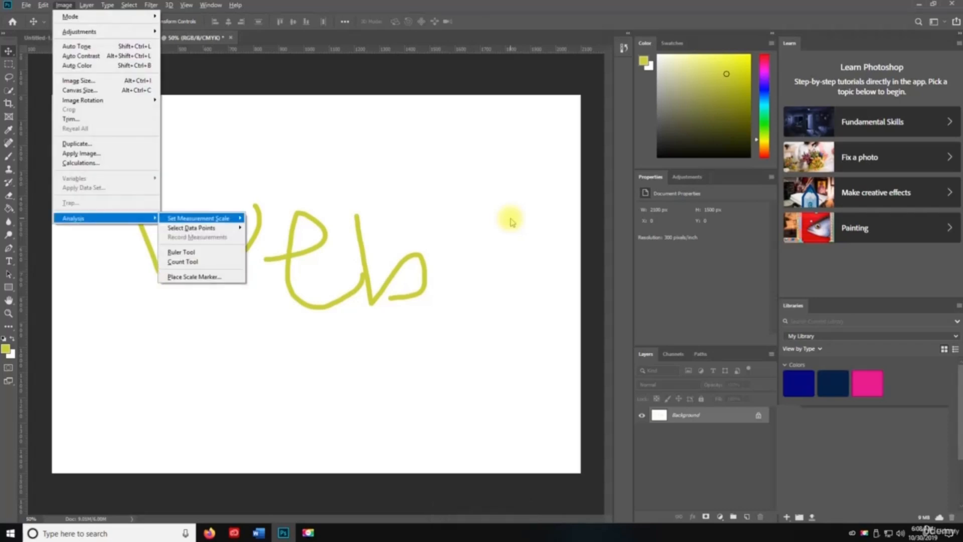
{"action": "left_click", "coordinate": [511, 221]}
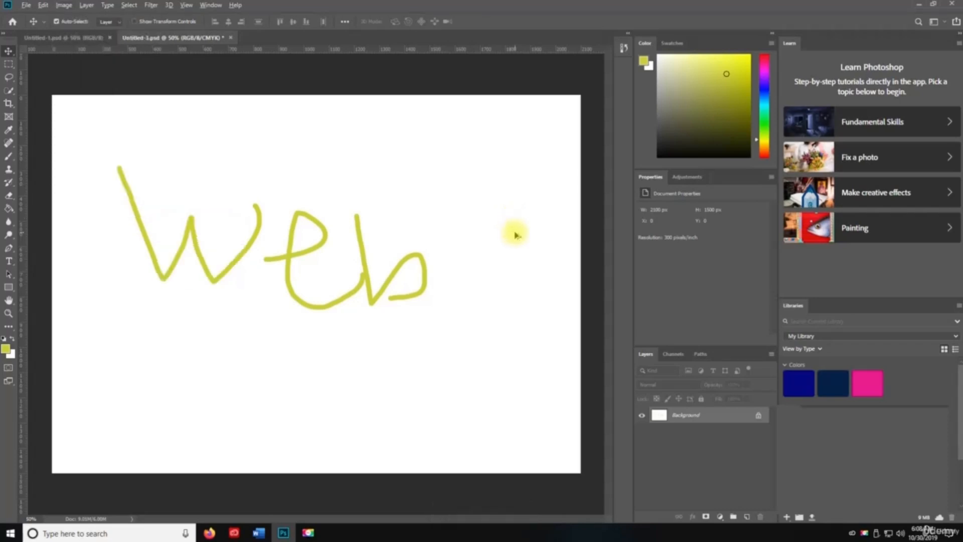
- Apply Auto Contrast to slightly darken the yellow-green 'Web' strokes
{"action": "key", "text": "ctrl"}
{"action": "key", "text": "ctrl+alt+shift+l"}
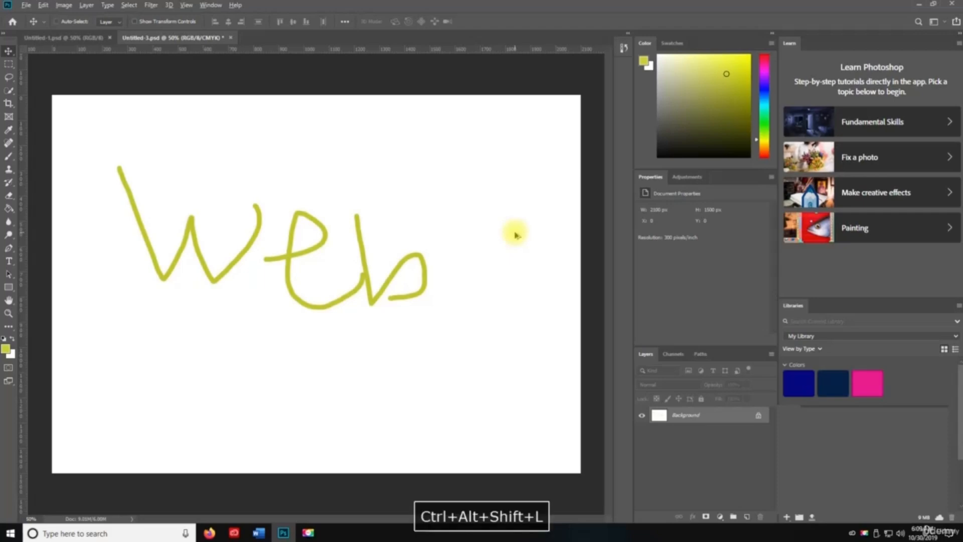
{"action": "left_click", "coordinate": [26, 5]}
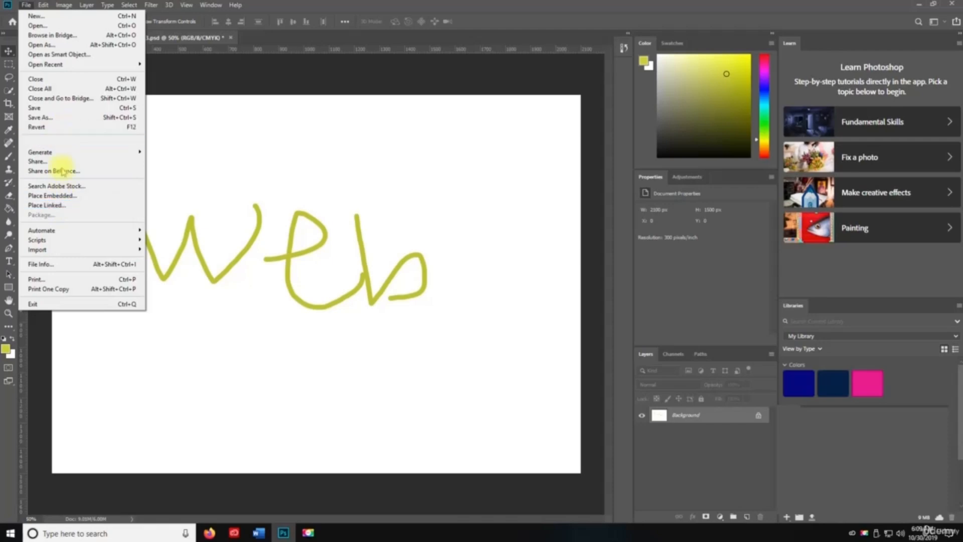
{"action": "left_click", "coordinate": [64, 268]}
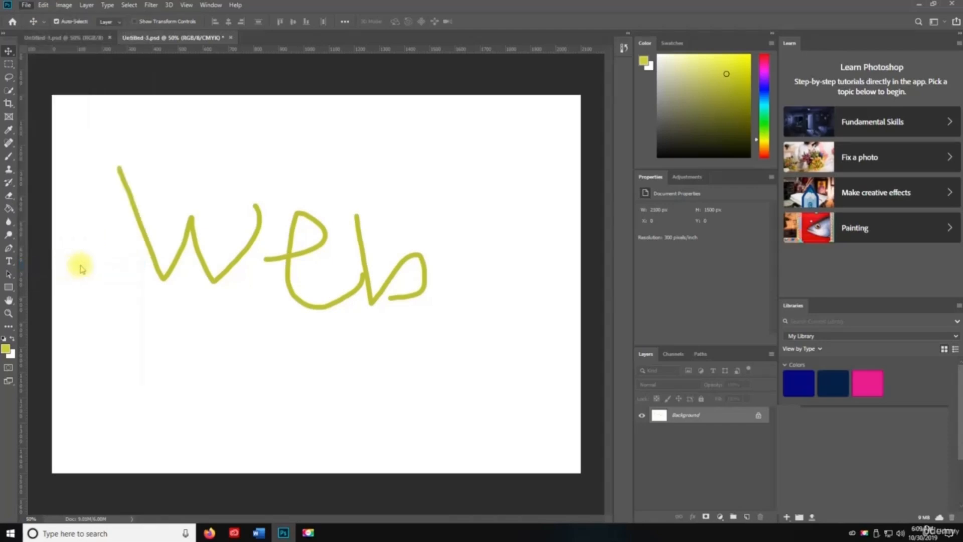
{"action": "left_click_drag", "start_coordinate": [238, 69], "coordinate": [318, 70]}
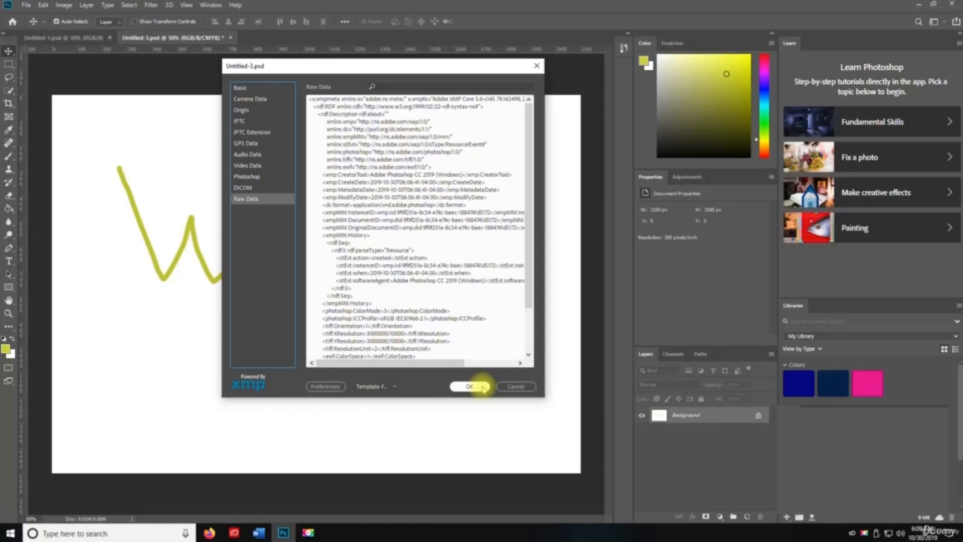
{"action": "left_click", "coordinate": [482, 387]}
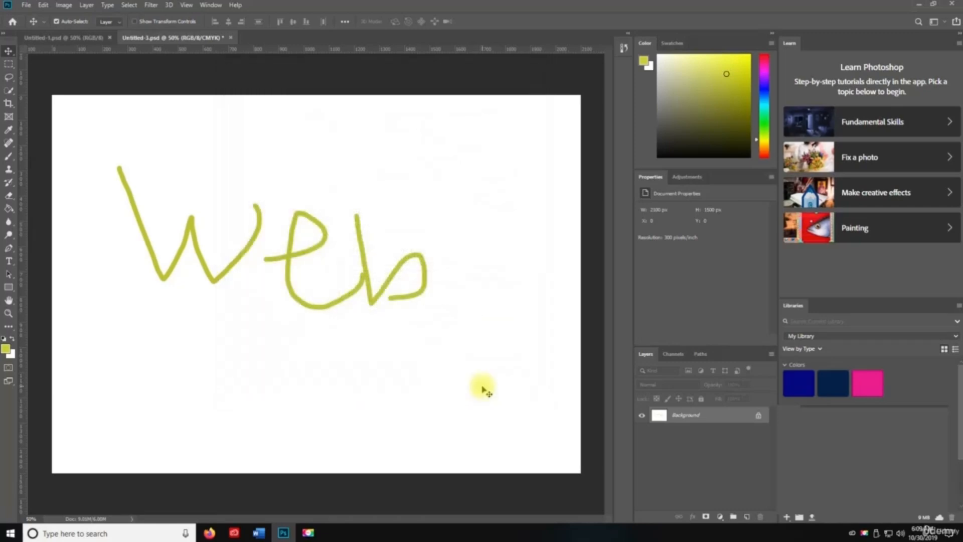
{"action": "key", "text": "space"}
{"action": "key", "text": "ctrl+alt+shift+i"}
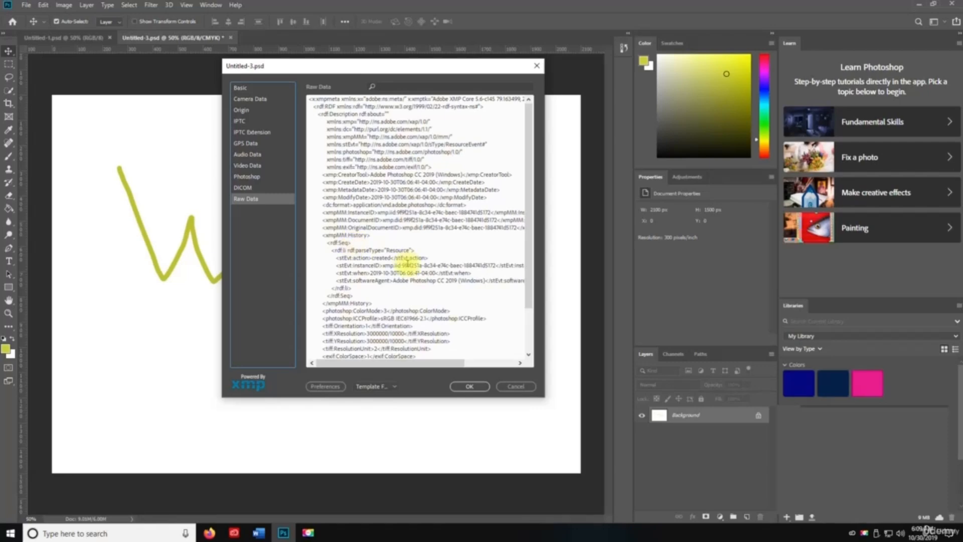
{"action": "scroll", "coordinate": [468, 260], "scroll_direction": "down", "scroll_amount": 2}
{"action": "scroll", "coordinate": [467, 246], "scroll_direction": "up", "scroll_amount": 2}
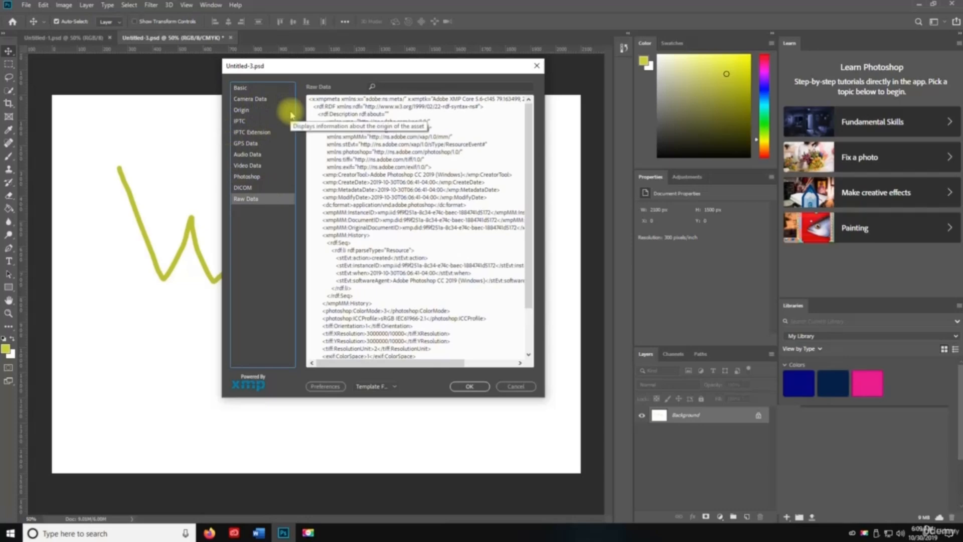
{"action": "left_click", "coordinate": [248, 88]}
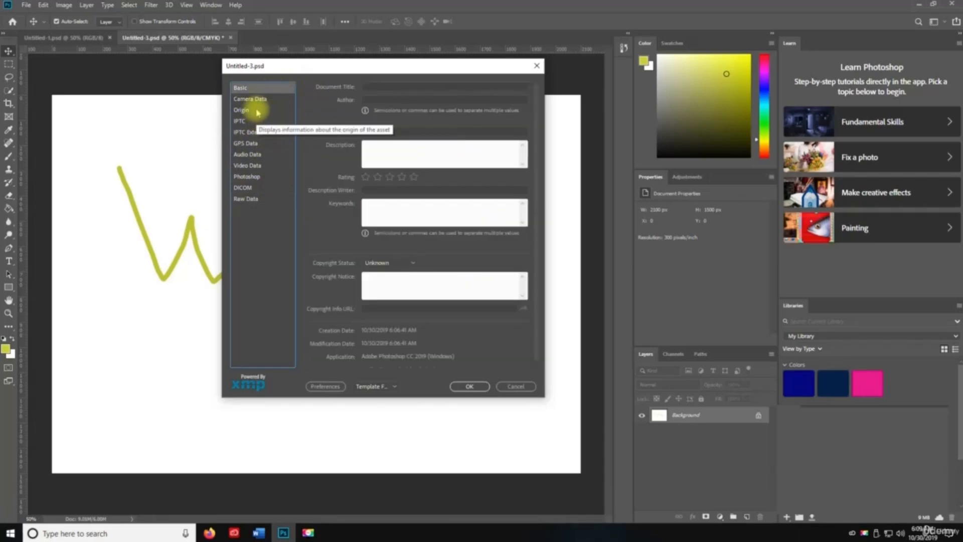
{"action": "scroll", "coordinate": [458, 333], "scroll_direction": "down", "scroll_amount": 1}
{"action": "scroll", "coordinate": [431, 113], "scroll_direction": "up", "scroll_amount": 1}
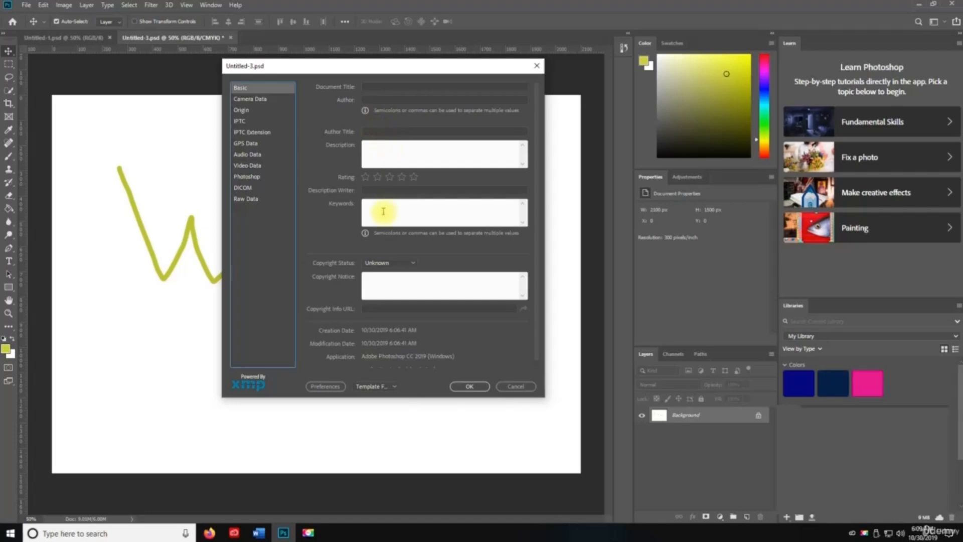
{"action": "left_click", "coordinate": [389, 263]}
{"action": "left_click", "coordinate": [404, 270]}
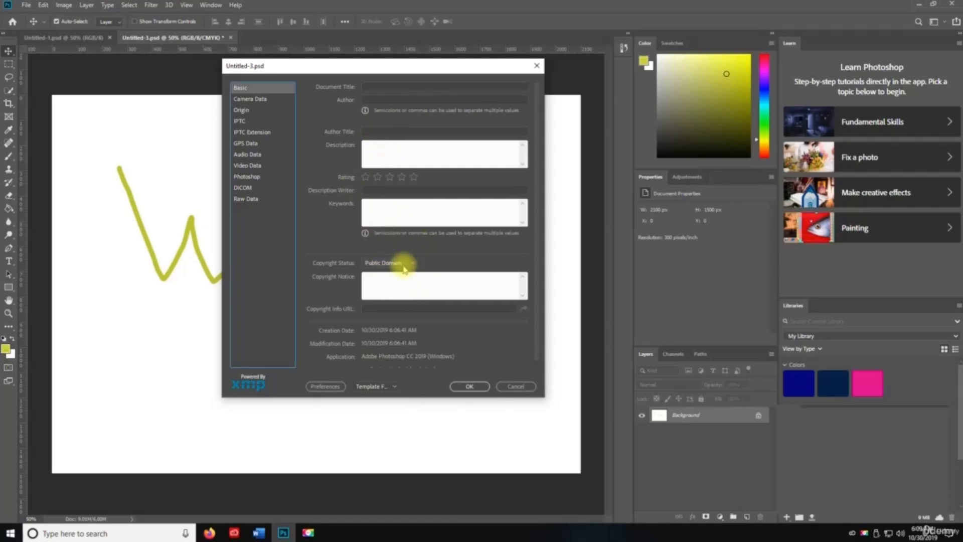
{"action": "left_click", "coordinate": [259, 101]}
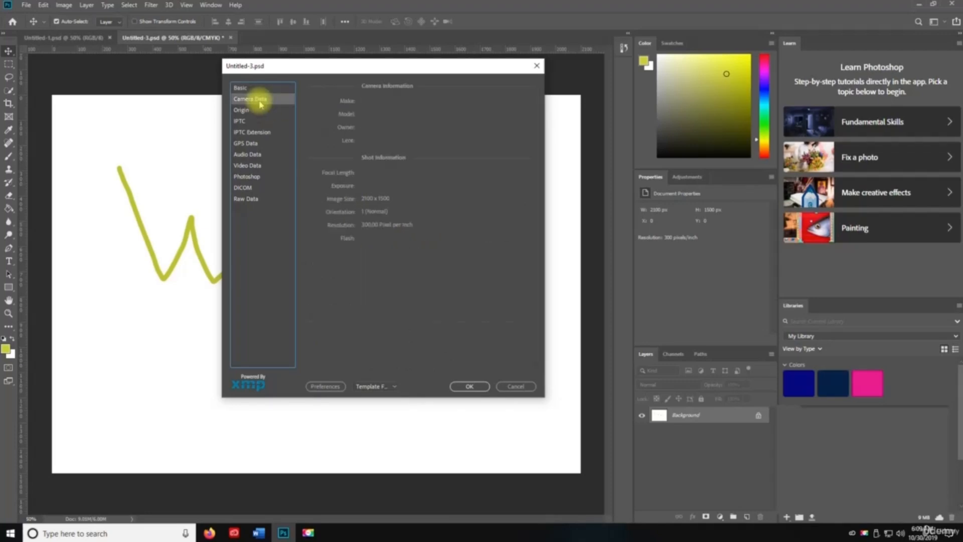
{"action": "left_click", "coordinate": [520, 387]}
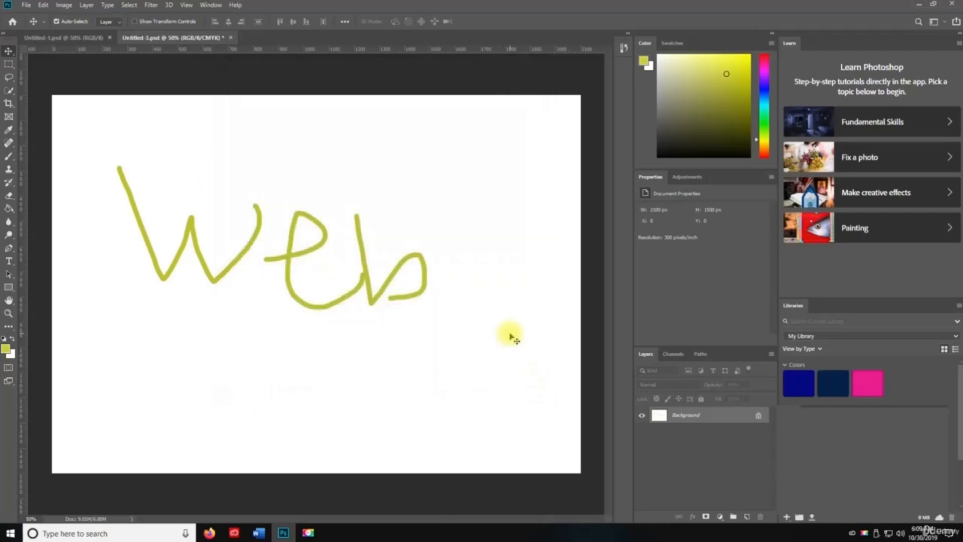
{"action": "key", "text": "ctrl+p"}
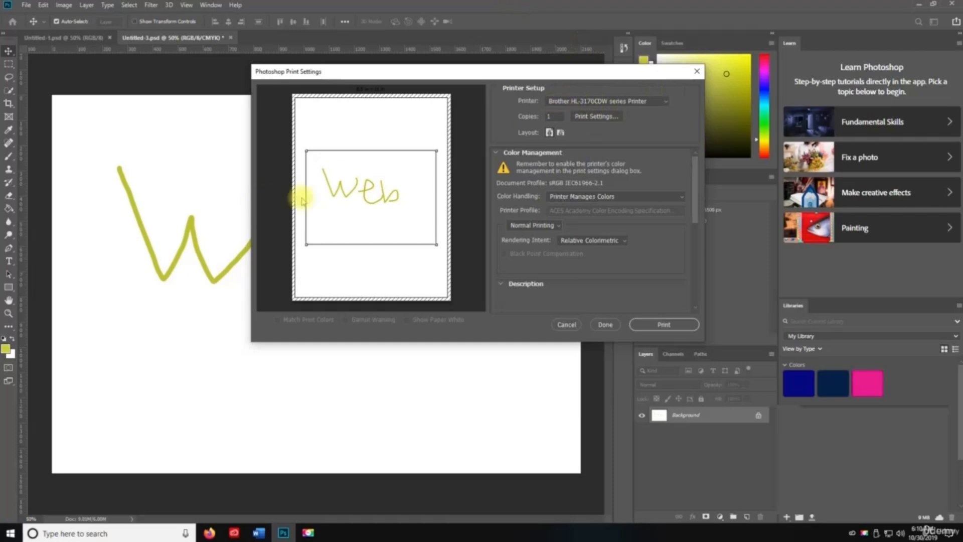
{"action": "scroll", "coordinate": [609, 241], "scroll_direction": "down", "scroll_amount": 5}
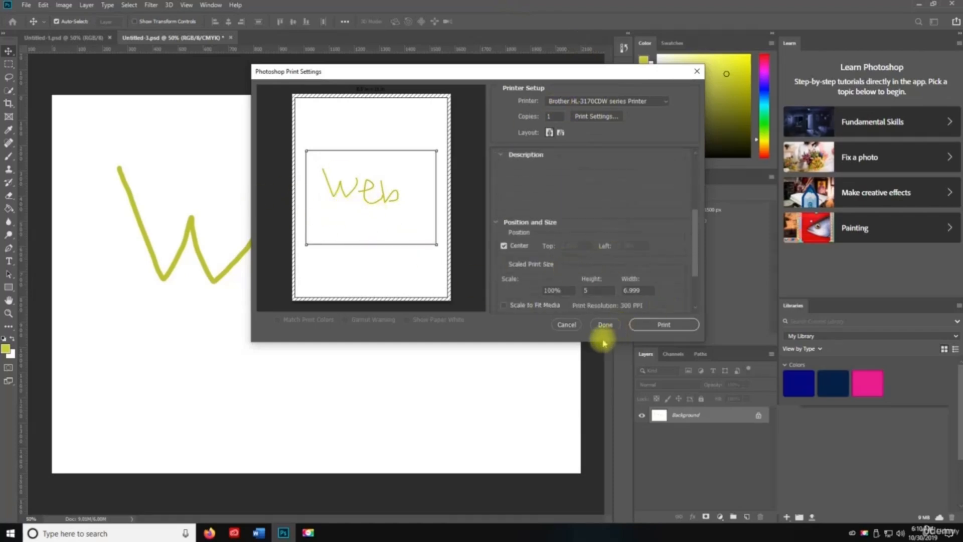
{"action": "left_click", "coordinate": [567, 326]}
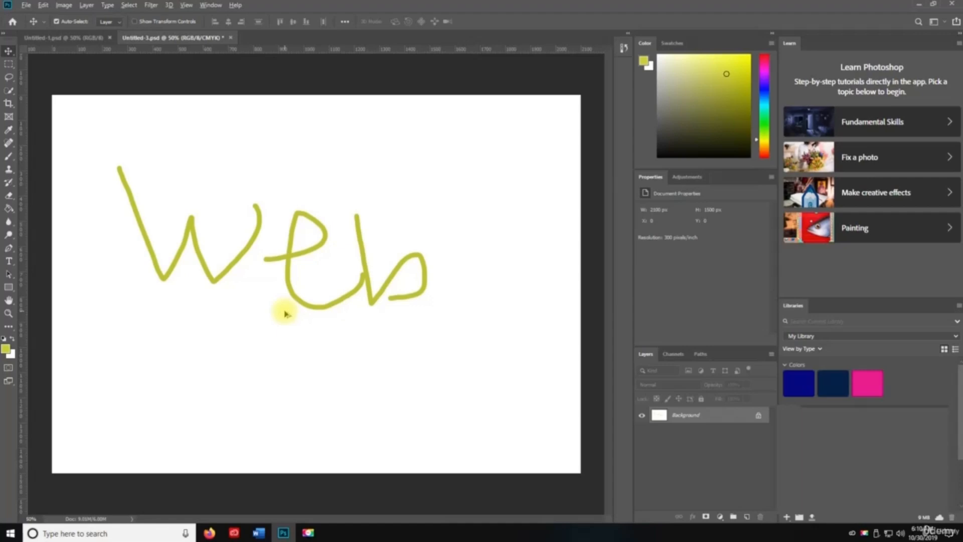
- Print one copy of Untitled-3, then close all documents, choosing Yes to save changes
{"action": "key", "text": "ctrl+alt+shift+p"}
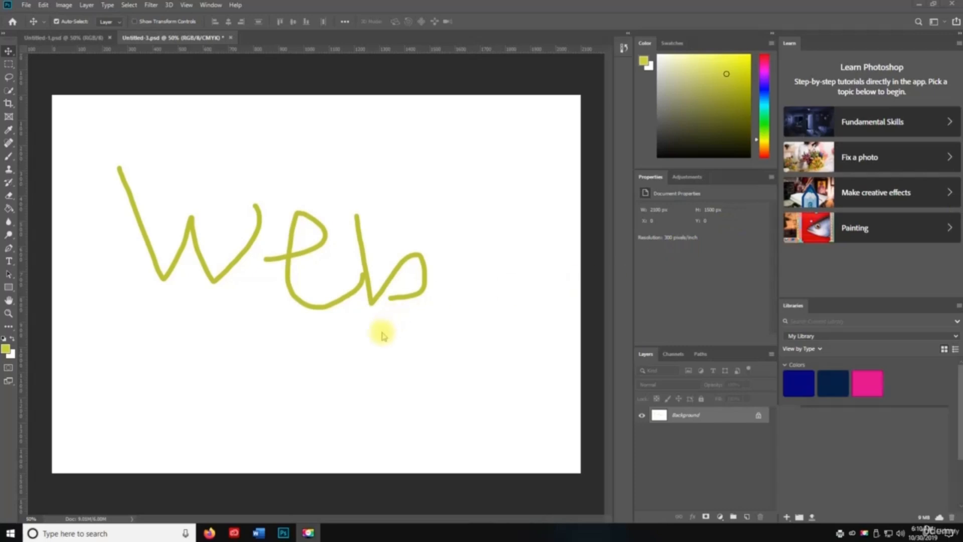
{"action": "key", "text": "space"}
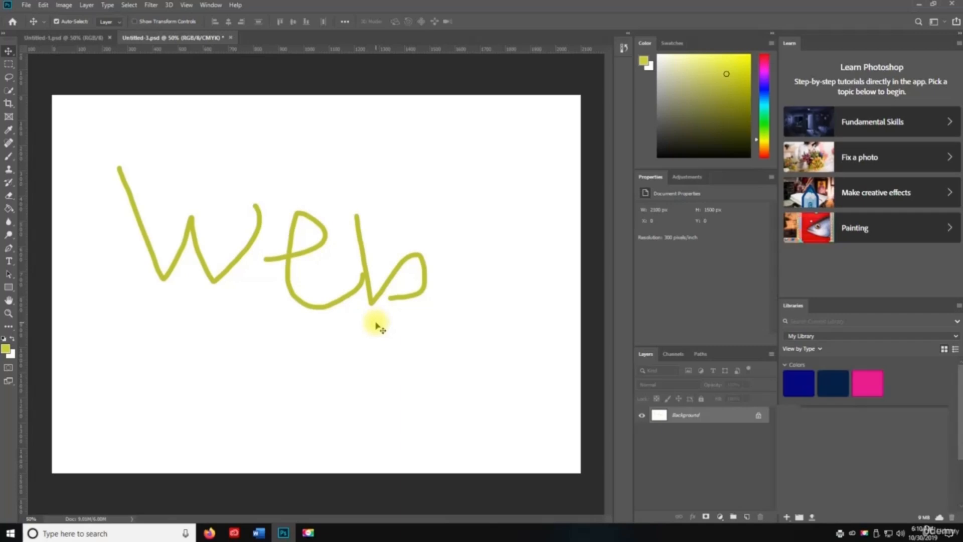
{"action": "key", "text": "ctrl+alt"}
{"action": "key", "text": "ctrl+alt+w"}
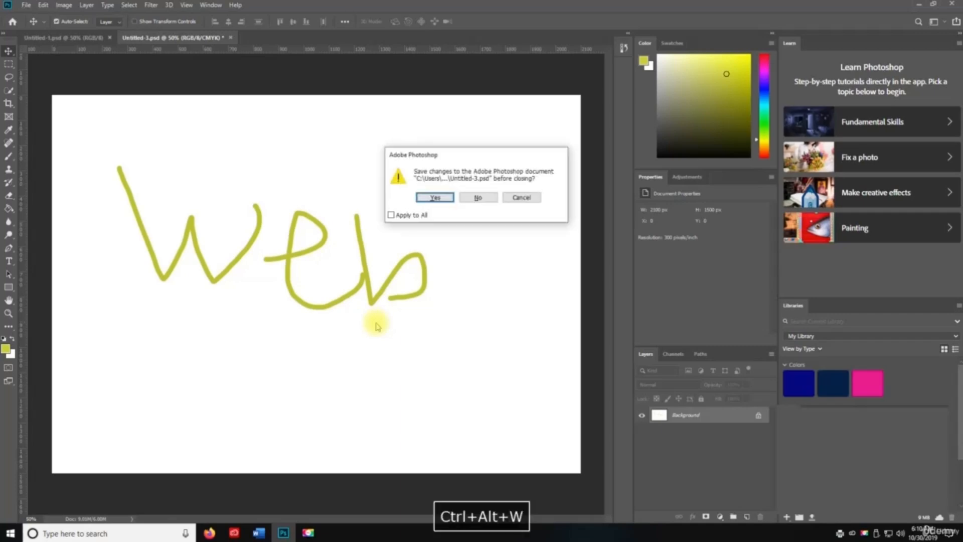
{"action": "left_click", "coordinate": [441, 198]}
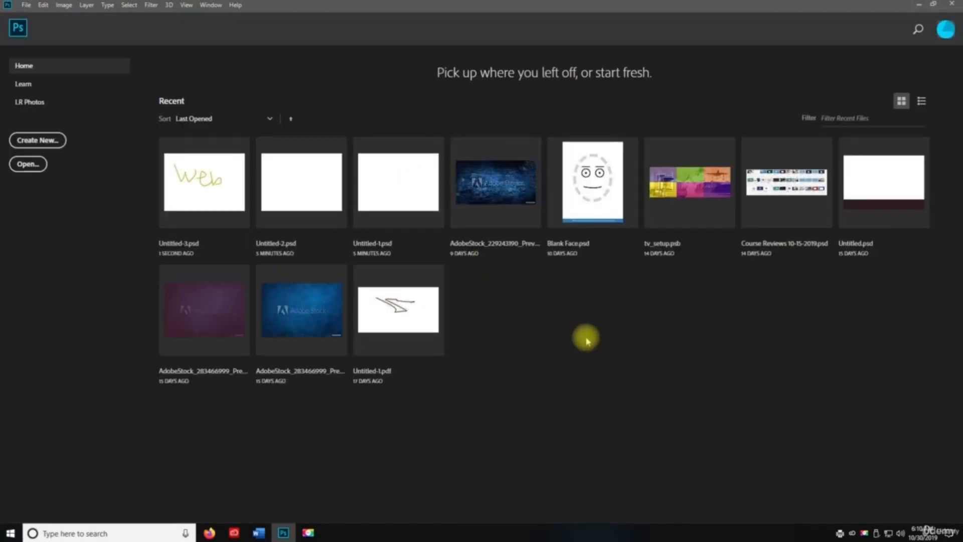
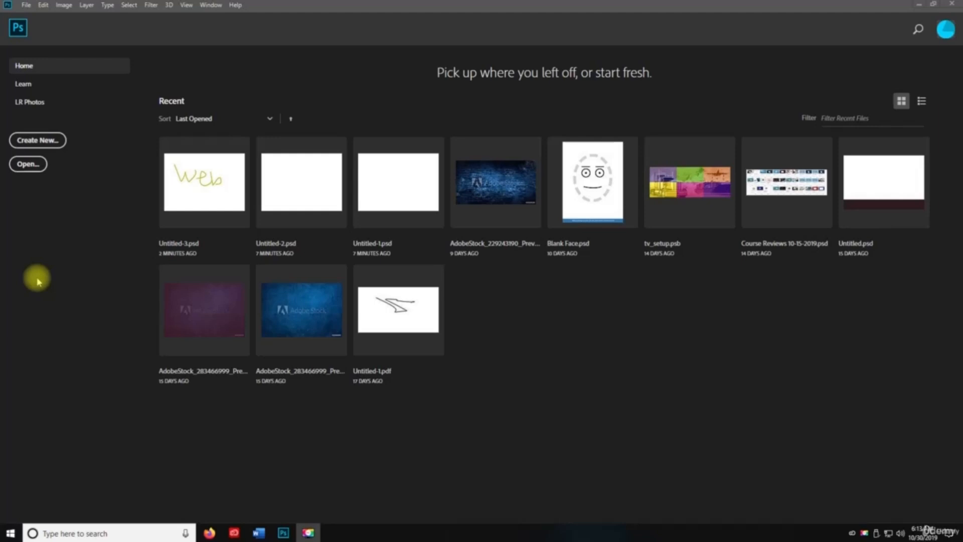
- Create a new 7 by 5 inch document named Untitled-4
{"action": "key", "text": "ctrl+n"}
{"action": "key", "text": "space"}
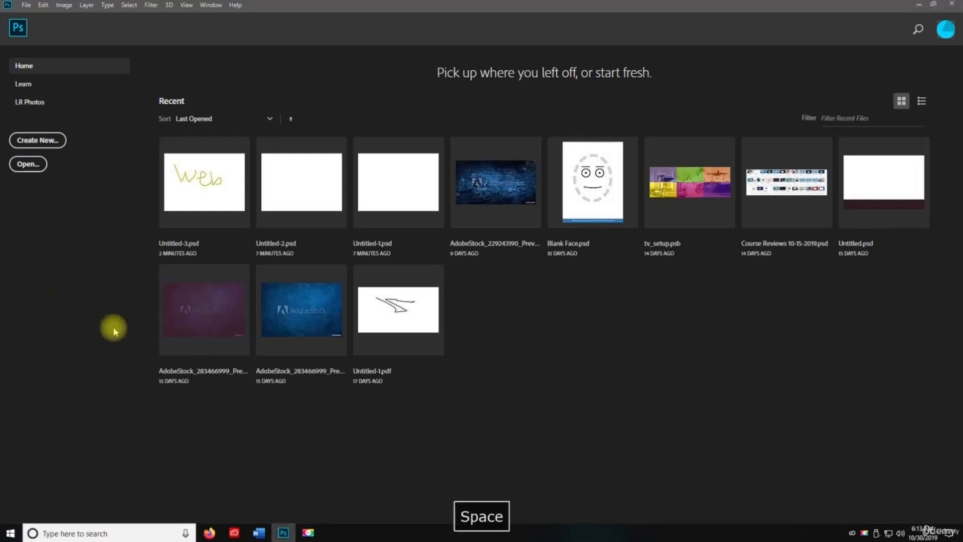
{"action": "key", "text": "ctrl+n"}
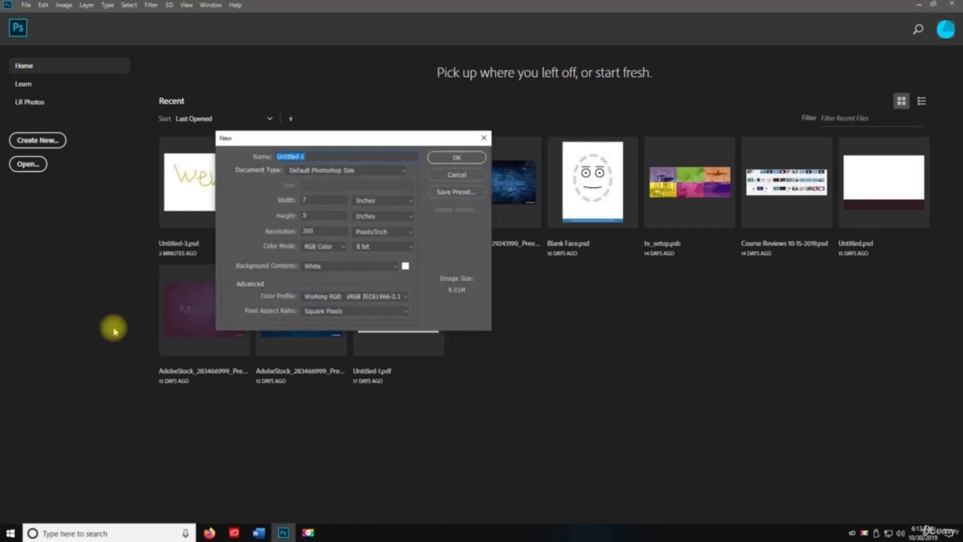
{"action": "left_click", "coordinate": [344, 156]}
{"action": "key", "text": "BackSpace"}
{"action": "type", "text": "4"}
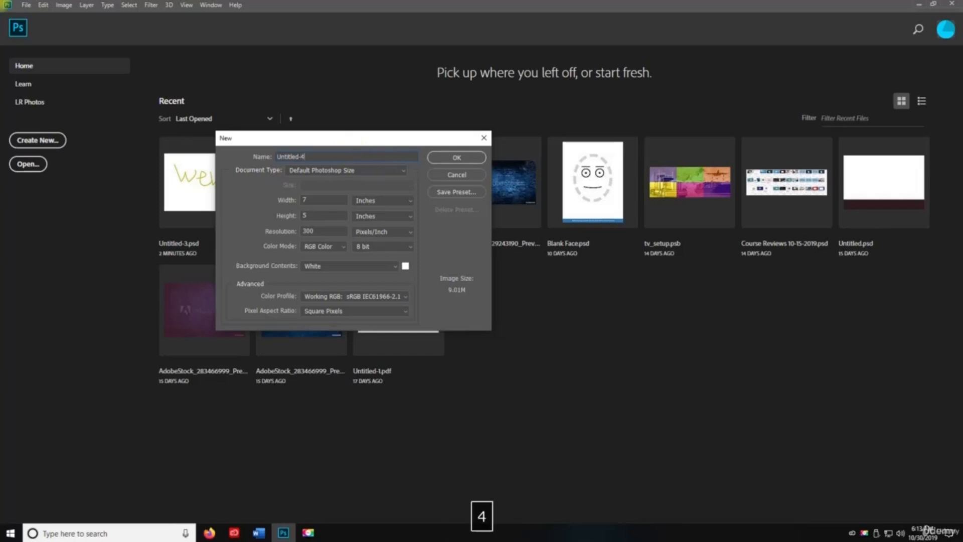
{"action": "left_click", "coordinate": [454, 157]}
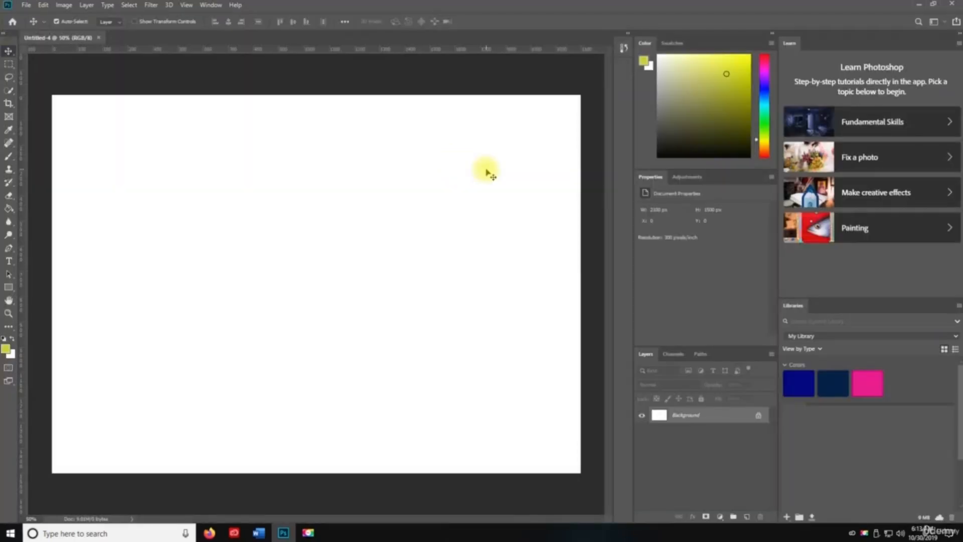
- Save the new document as Untitled-4.psd with Save As
{"action": "key", "text": "ctrl"}
{"action": "key", "text": "ctrl+shift+s"}
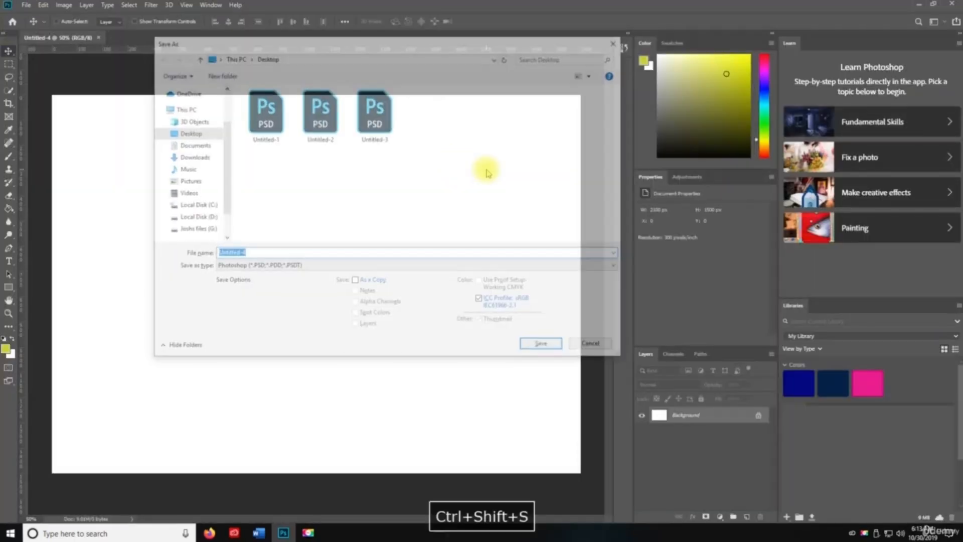
{"action": "left_click", "coordinate": [544, 346]}
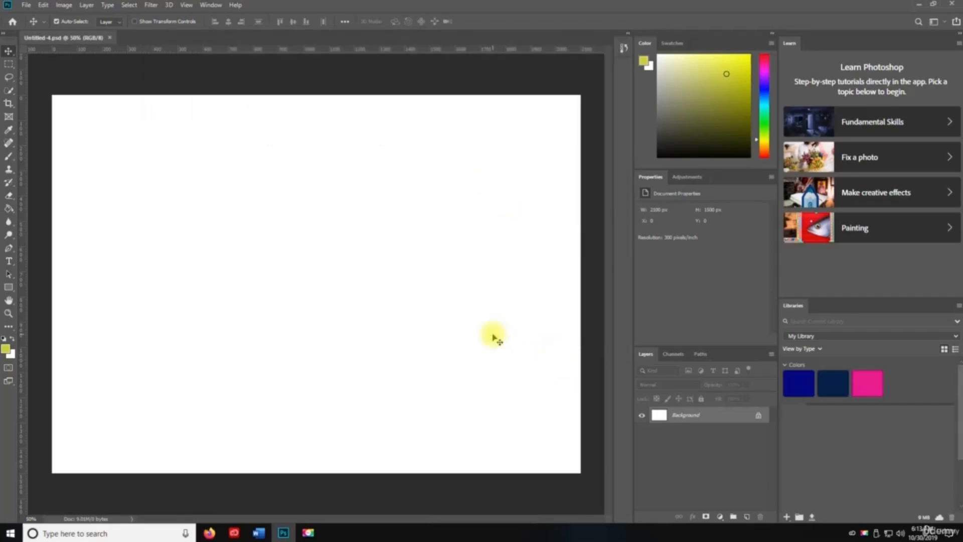
- Glance at the Edit menu, then paint a yellow zigzag-and-loop brush scribble on new Layer 1
{"action": "left_click", "coordinate": [43, 5]}
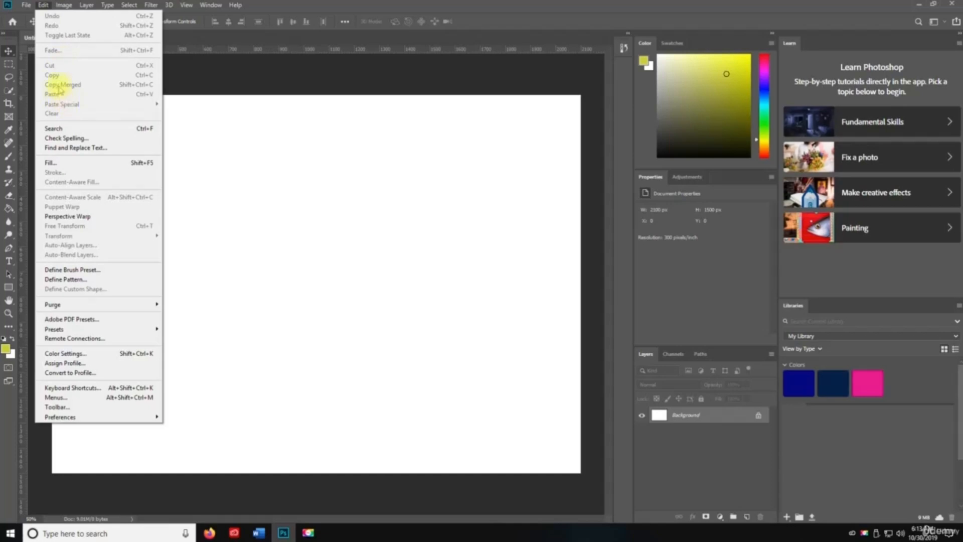
{"action": "left_click", "coordinate": [43, 6]}
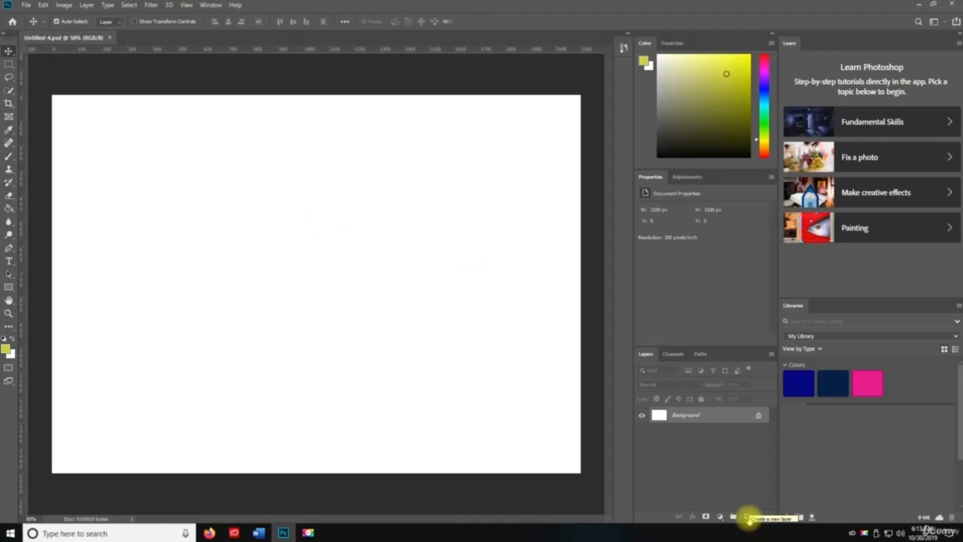
{"action": "left_click", "coordinate": [747, 517]}
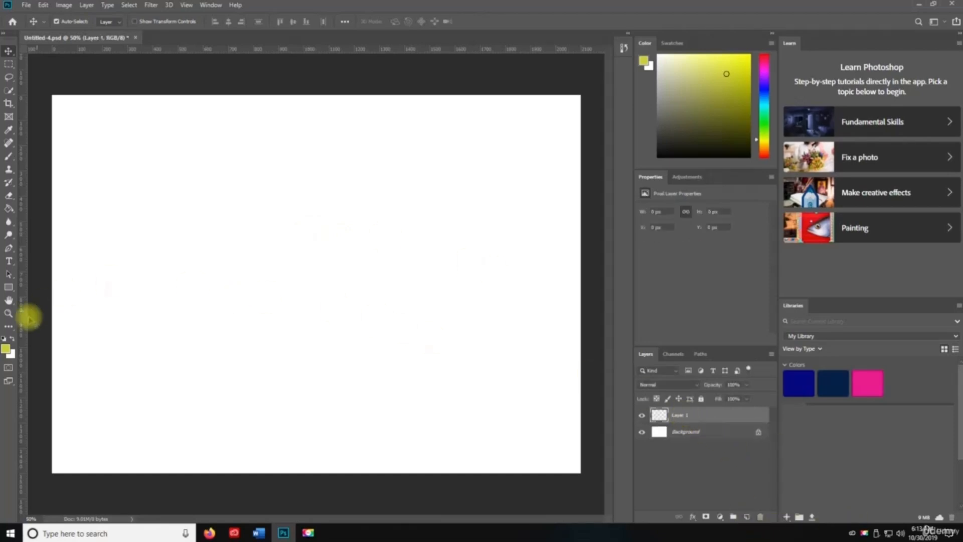
{"action": "left_click", "coordinate": [9, 155]}
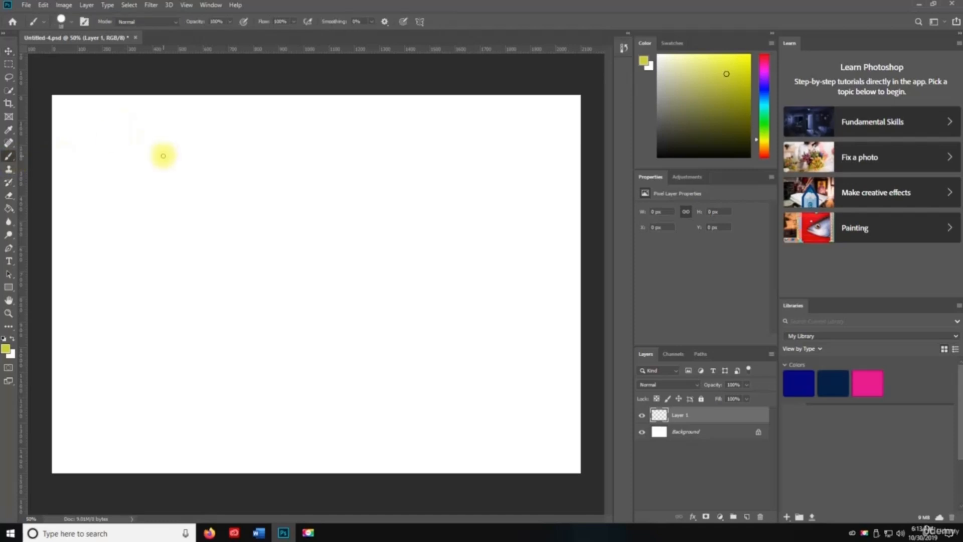
{"action": "left_click_drag", "start_coordinate": [137, 145], "coordinate": [154, 229]}
{"action": "mouse_move", "coordinate": [199, 253]}
{"action": "left_mouse_down"}
{"action": "mouse_move", "coordinate": [393, 193]}
{"action": "mouse_move", "coordinate": [484, 205]}
{"action": "left_mouse_up"}
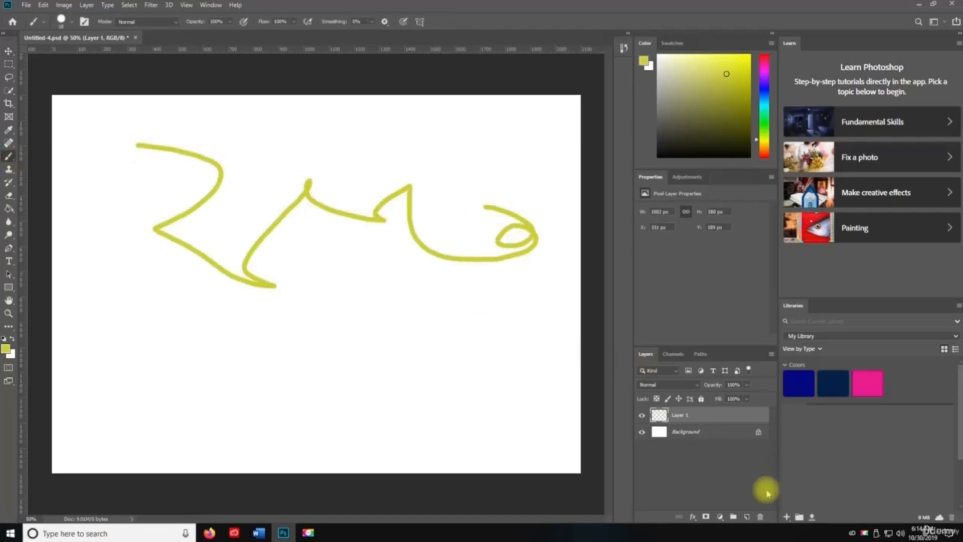
- On new Layer 2, reset colours to black and paint a long stroke across the lower canvas
{"action": "left_click", "coordinate": [746, 516]}
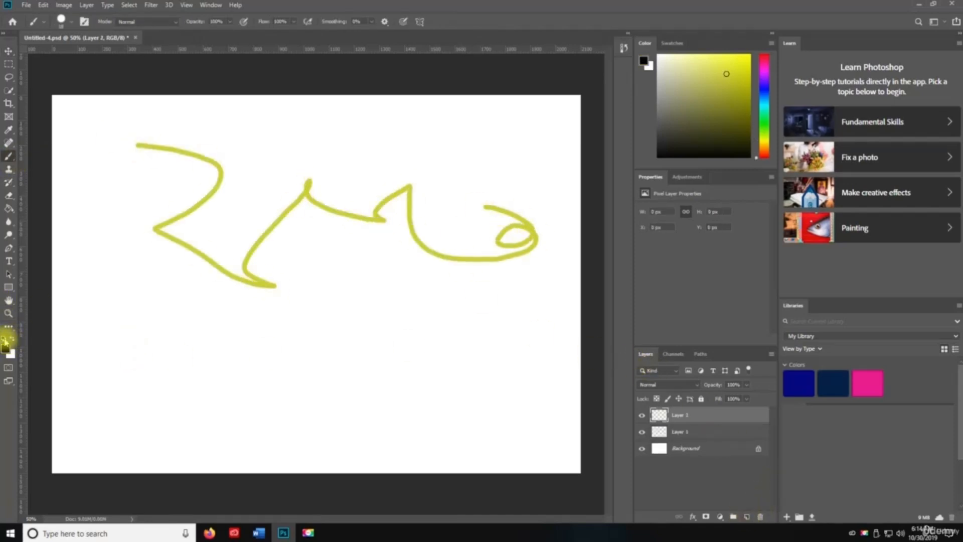
{"action": "left_click", "coordinate": [4, 338]}
{"action": "mouse_move", "coordinate": [146, 290]}
{"action": "left_mouse_down"}
{"action": "mouse_move", "coordinate": [456, 306]}
{"action": "mouse_move", "coordinate": [500, 420]}
{"action": "left_mouse_up"}
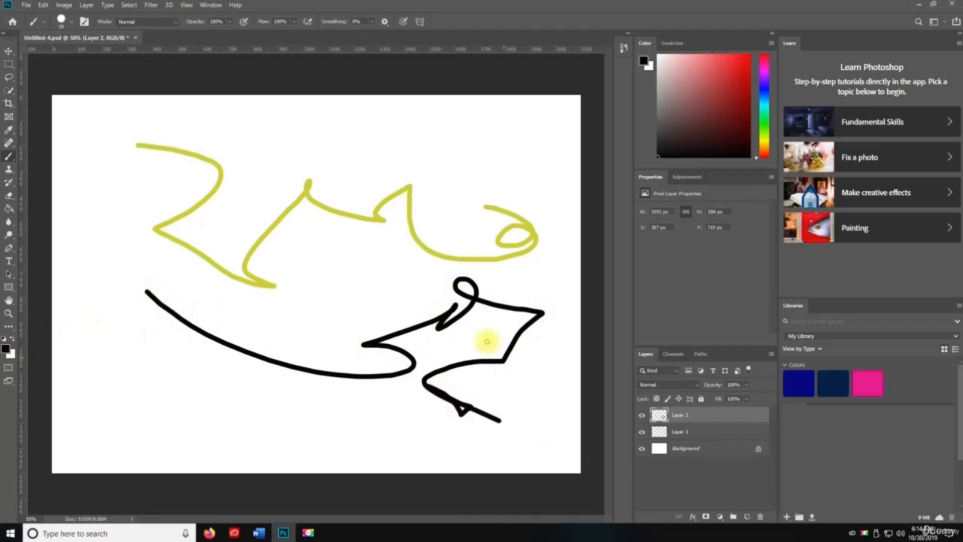
- On new Layer 3, pick red in the Color Picker and paint a red scribble
{"action": "left_click", "coordinate": [746, 517]}
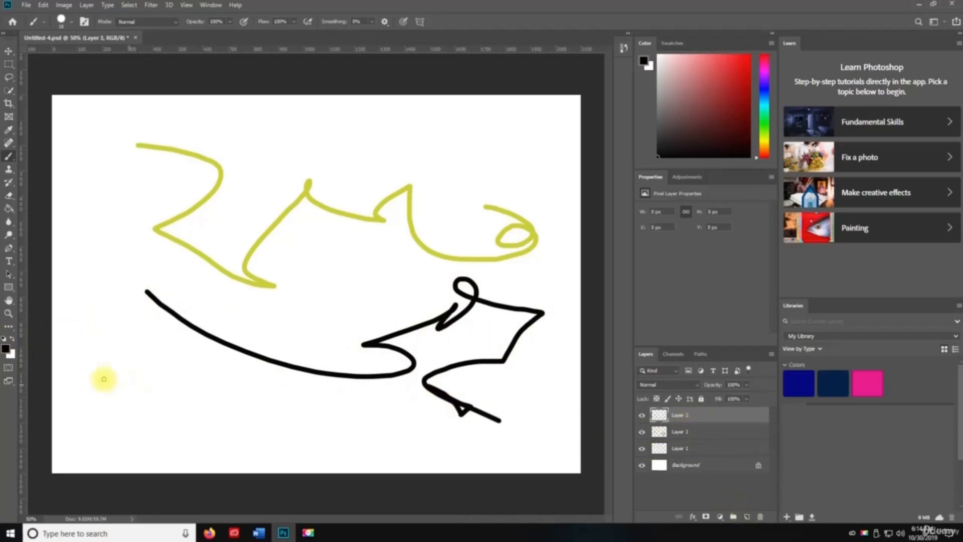
{"action": "left_click", "coordinate": [6, 348]}
{"action": "mouse_move", "coordinate": [399, 208]}
{"action": "left_mouse_down"}
{"action": "mouse_move", "coordinate": [445, 180]}
{"action": "mouse_move", "coordinate": [478, 141]}
{"action": "mouse_move", "coordinate": [462, 144]}
{"action": "left_mouse_up"}
{"action": "left_click", "coordinate": [564, 115]}
{"action": "mouse_move", "coordinate": [250, 268]}
{"action": "left_mouse_down"}
{"action": "mouse_move", "coordinate": [209, 264]}
{"action": "mouse_move", "coordinate": [189, 228]}
{"action": "mouse_move", "coordinate": [359, 205]}
{"action": "mouse_move", "coordinate": [436, 313]}
{"action": "left_mouse_up"}
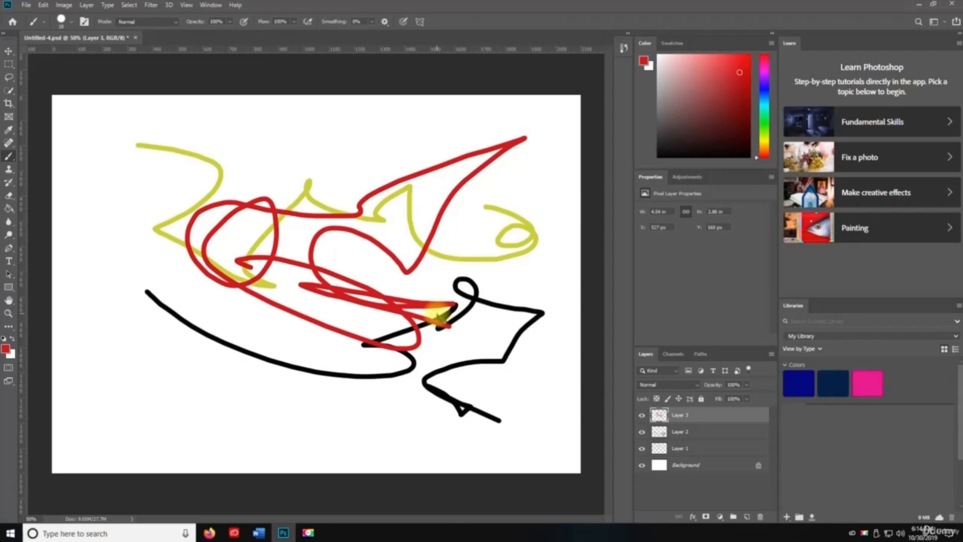
{"action": "key", "text": "ctrl+z"}
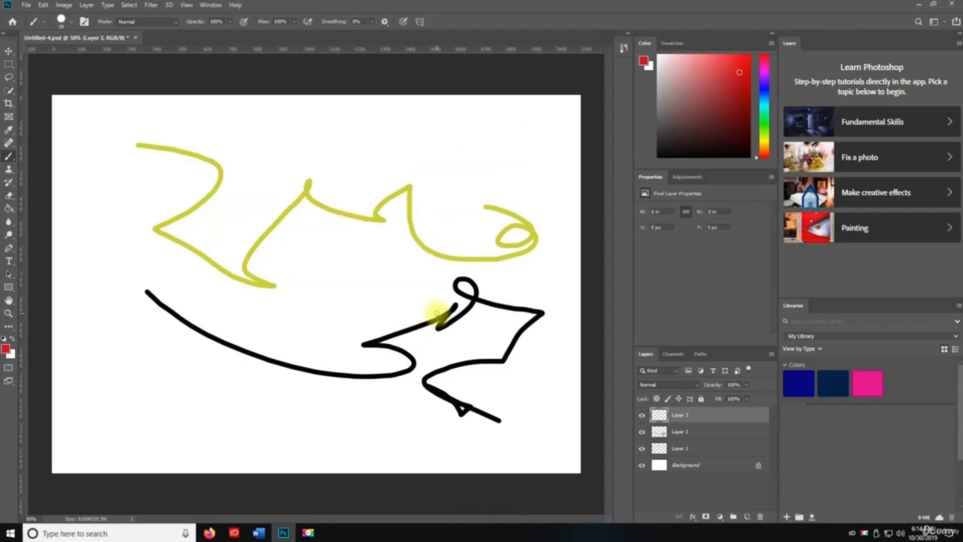
{"action": "left_click", "coordinate": [43, 5]}
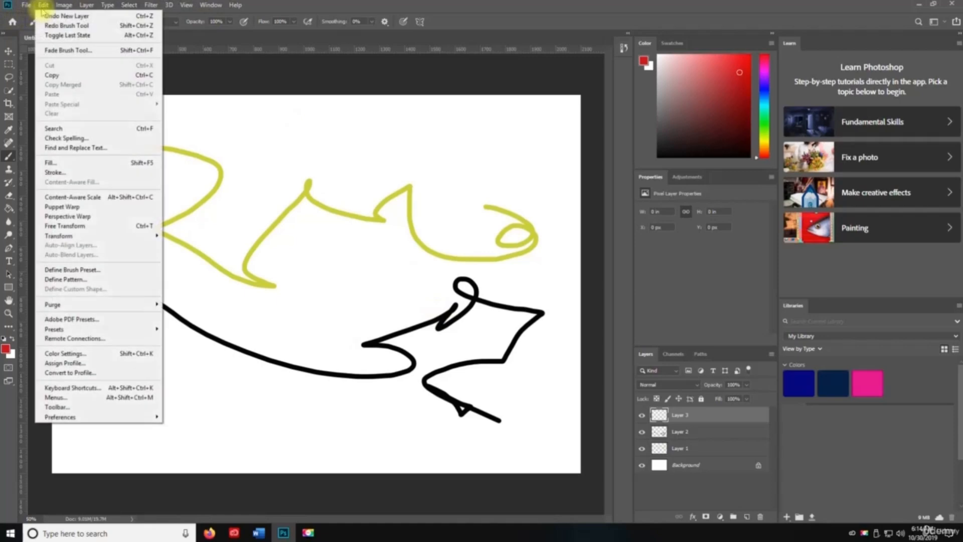
{"action": "left_click", "coordinate": [307, 173]}
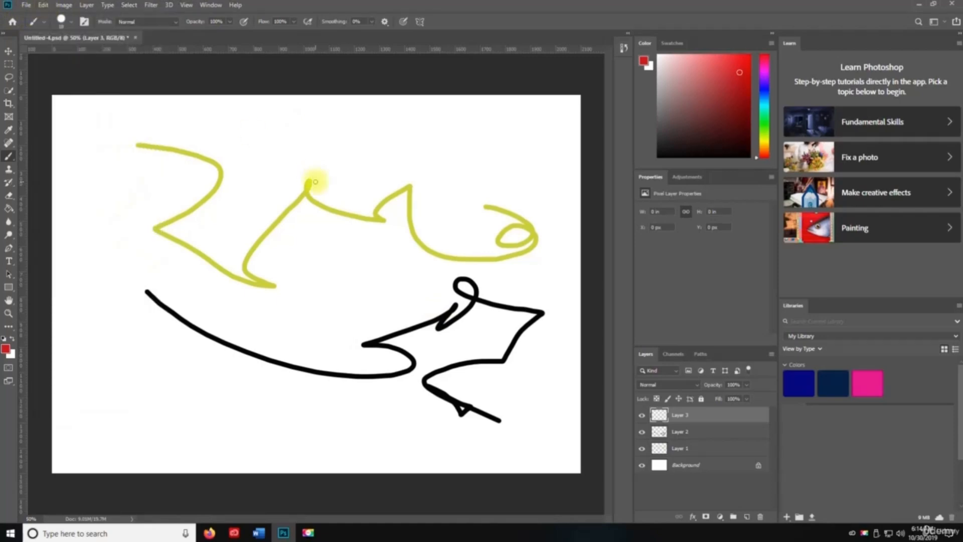
{"action": "key", "text": "ctrl+shift+z"}
{"action": "key", "text": "ctrl+shift+z"}
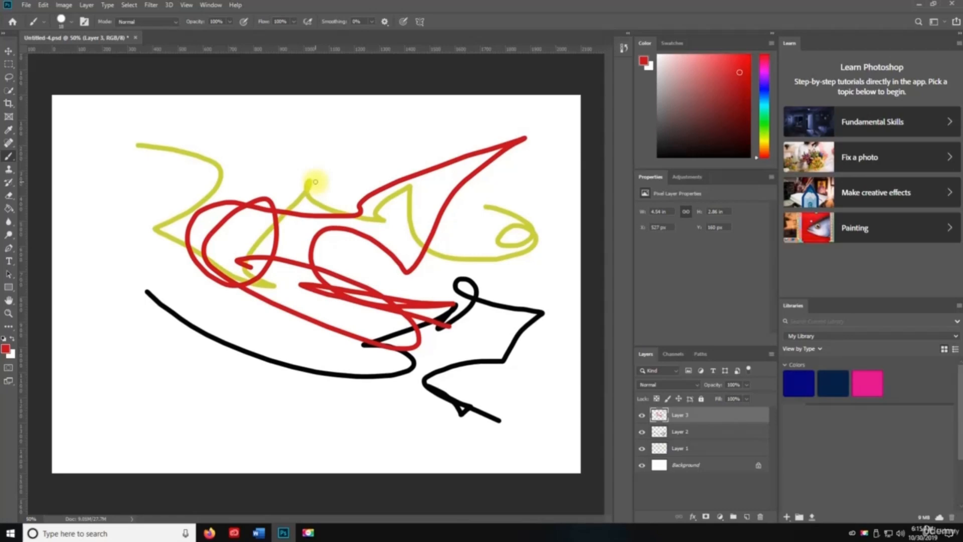
- Fade the red stroke with Edit > Fade, trying Color Dodge and Difference before settling on Color Burn at 72%
{"action": "key", "text": "ctrl+shift+f"}
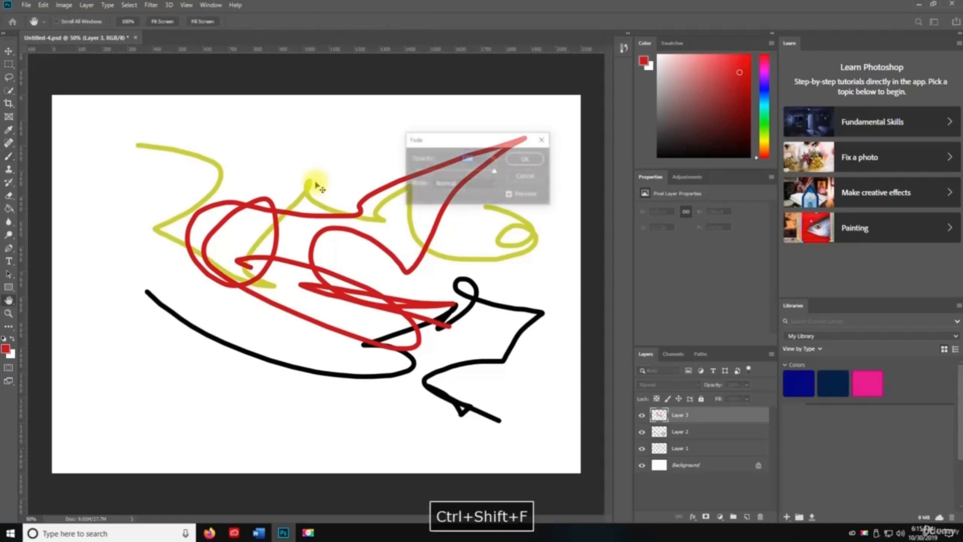
{"action": "left_click", "coordinate": [463, 184]}
{"action": "left_click", "coordinate": [471, 289]}
{"action": "mouse_move", "coordinate": [495, 171]}
{"action": "left_mouse_down"}
{"action": "mouse_move", "coordinate": [390, 172]}
{"action": "mouse_move", "coordinate": [481, 165]}
{"action": "mouse_move", "coordinate": [486, 183]}
{"action": "left_mouse_up"}
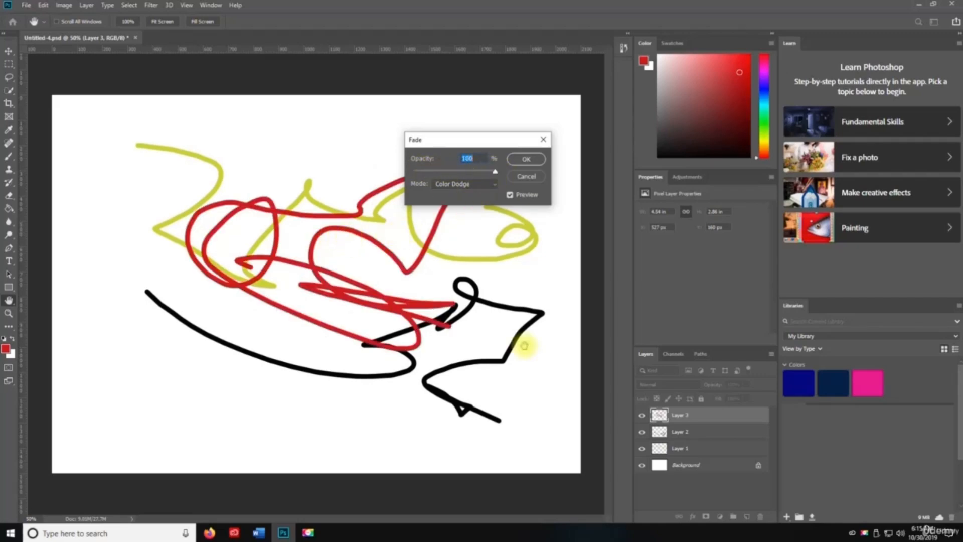
{"action": "left_click_drag", "start_coordinate": [495, 170], "coordinate": [458, 174]}
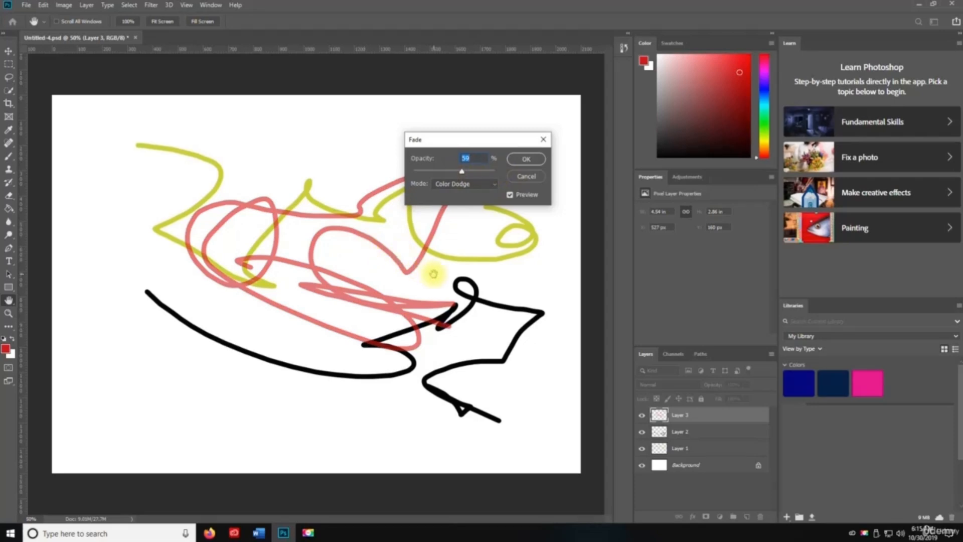
{"action": "left_click", "coordinate": [463, 184]}
{"action": "left_click", "coordinate": [459, 390]}
{"action": "left_click", "coordinate": [471, 184]}
{"action": "left_click", "coordinate": [460, 237]}
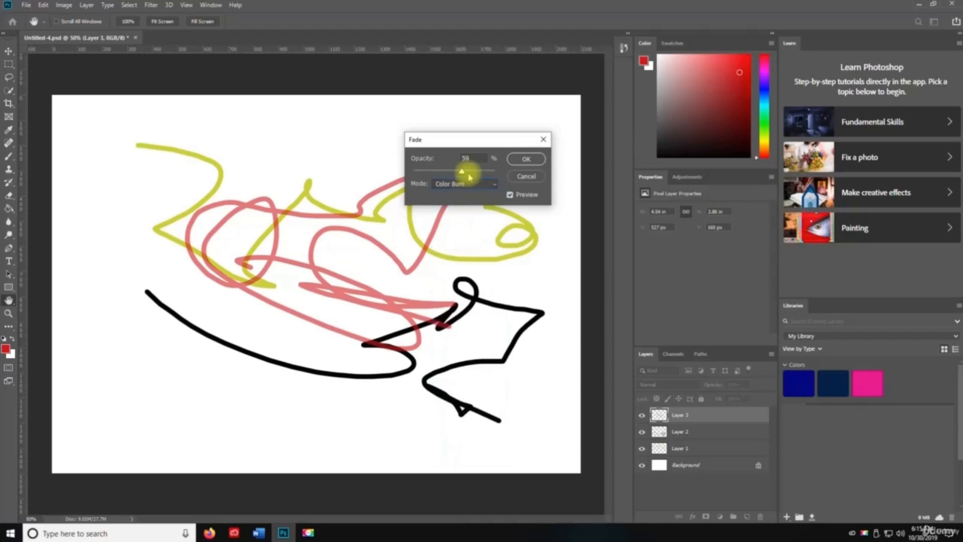
{"action": "left_click_drag", "start_coordinate": [463, 171], "coordinate": [472, 171]}
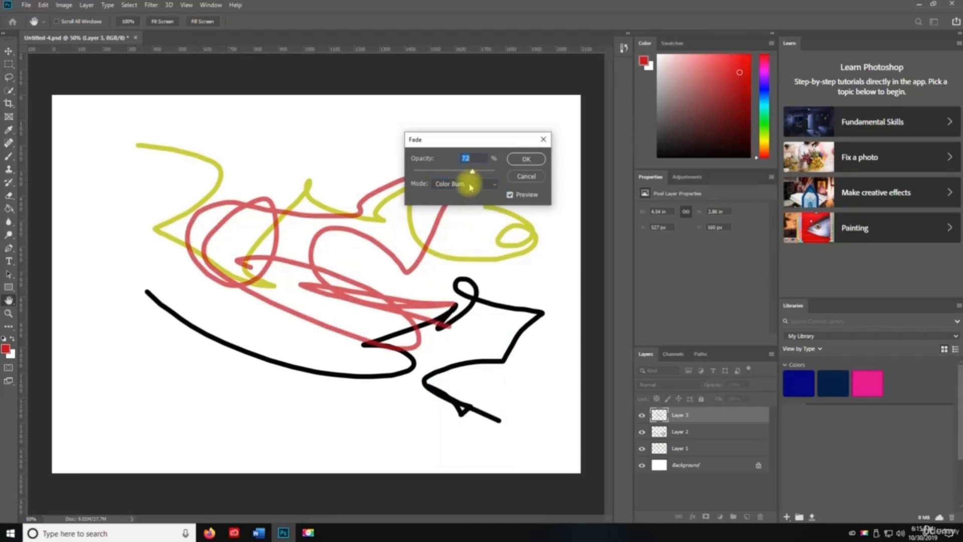
{"action": "left_click", "coordinate": [525, 159]}
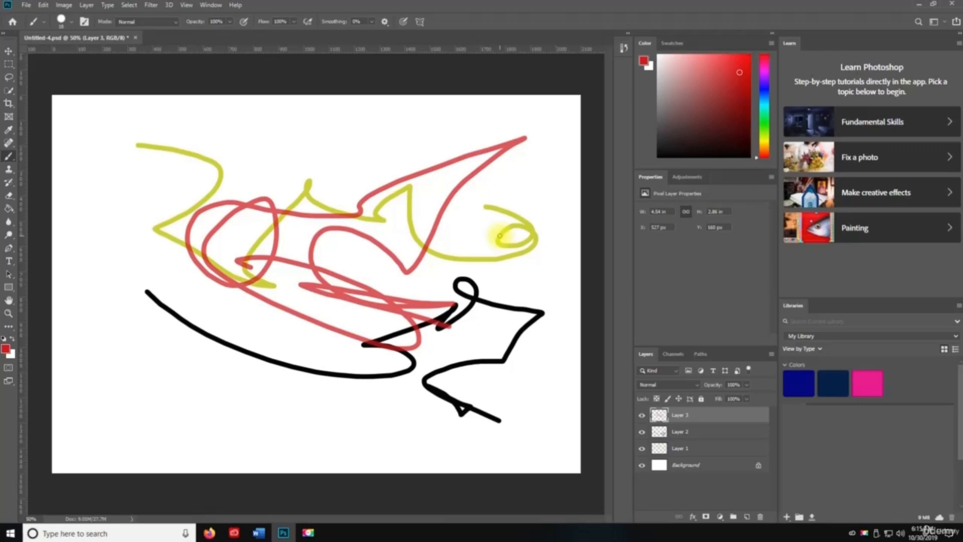
- Undo the fade, cut the red scribble from Layer 3, and paste it onto new Layers 4 and 5
{"action": "key", "text": "ctrl+z"}
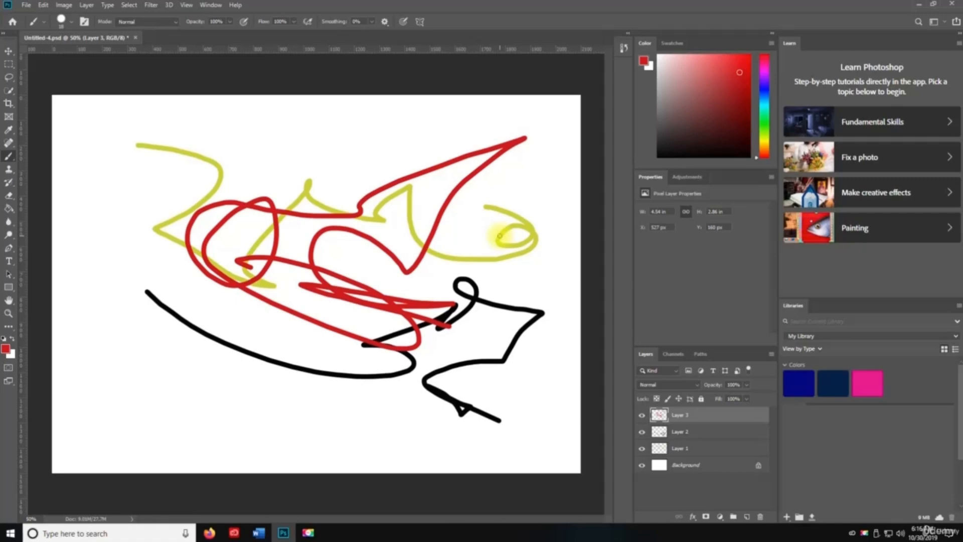
{"action": "key", "text": "ctrl+x"}
{"action": "key", "text": "ctrl+a"}
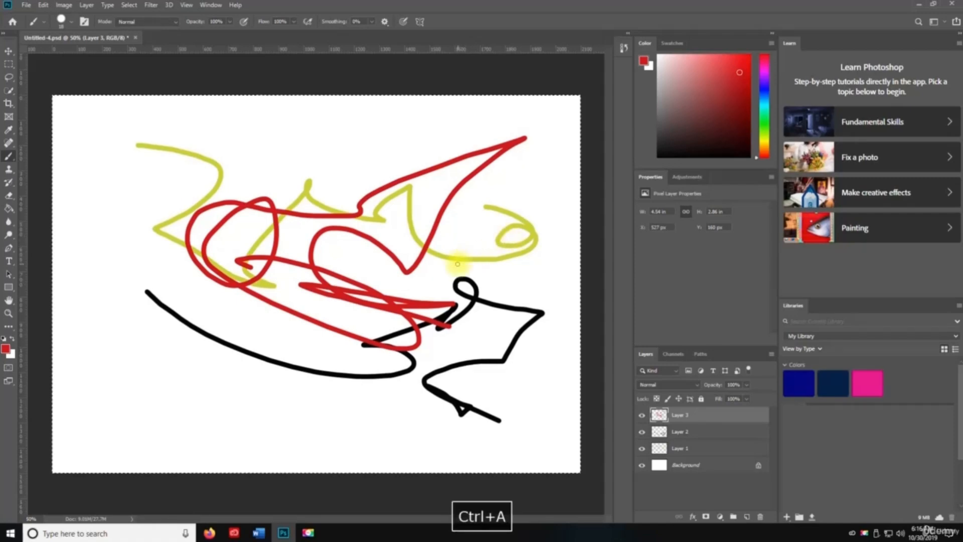
{"action": "key", "text": "ctrl+x"}
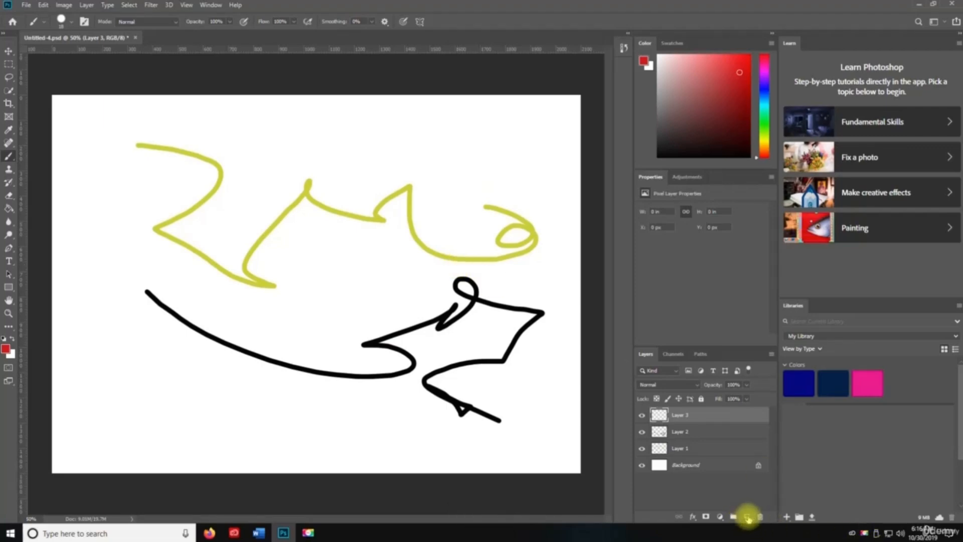
{"action": "left_click", "coordinate": [748, 517]}
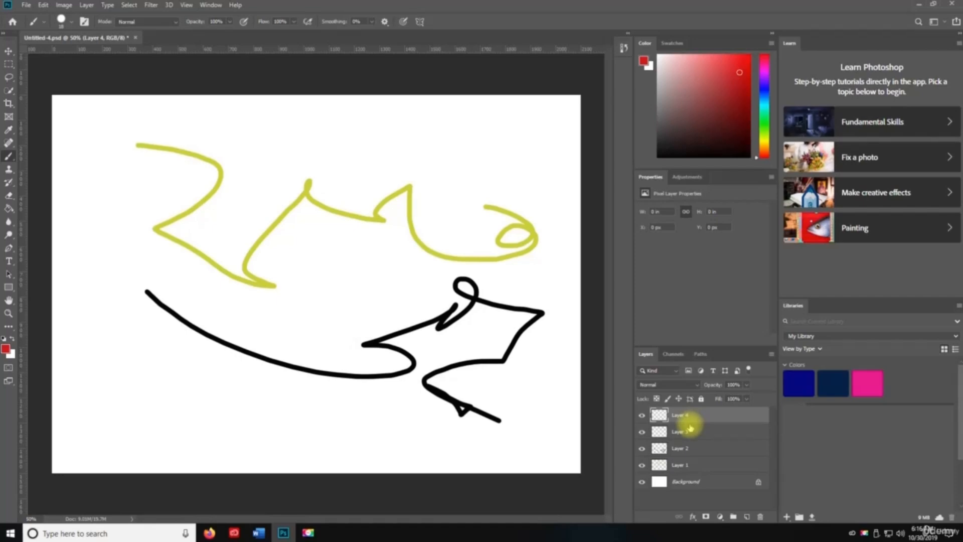
{"action": "key", "text": "ctrl+v"}
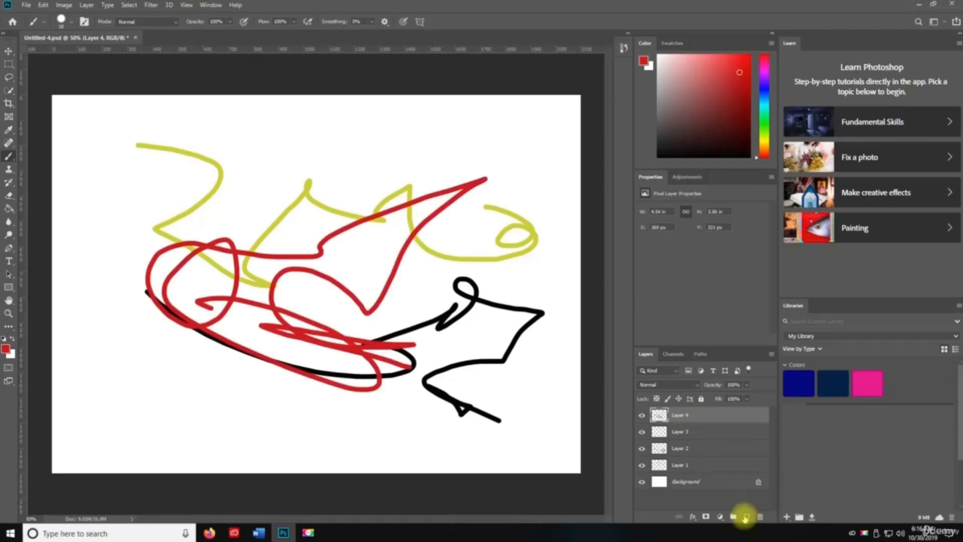
{"action": "left_click", "coordinate": [746, 516]}
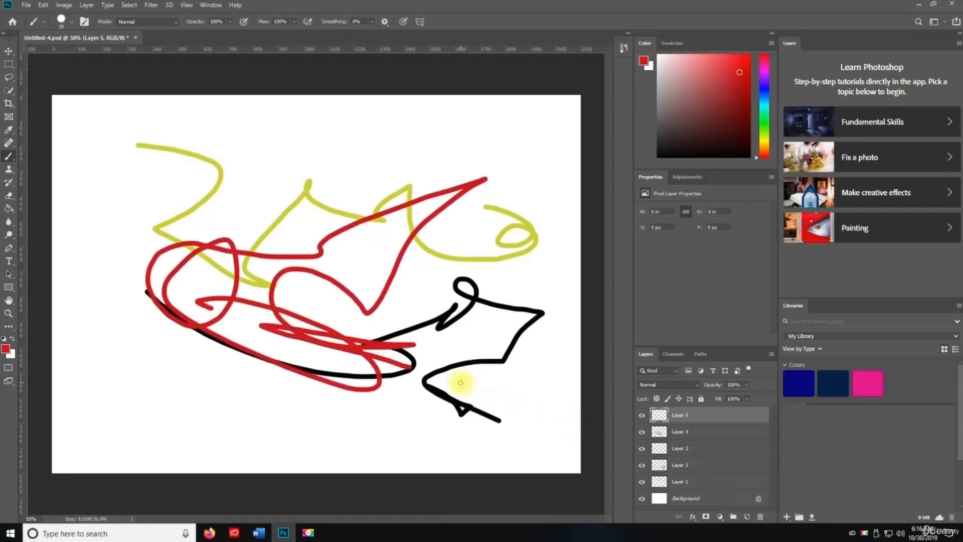
{"action": "key", "text": "ctrl+shift+v"}
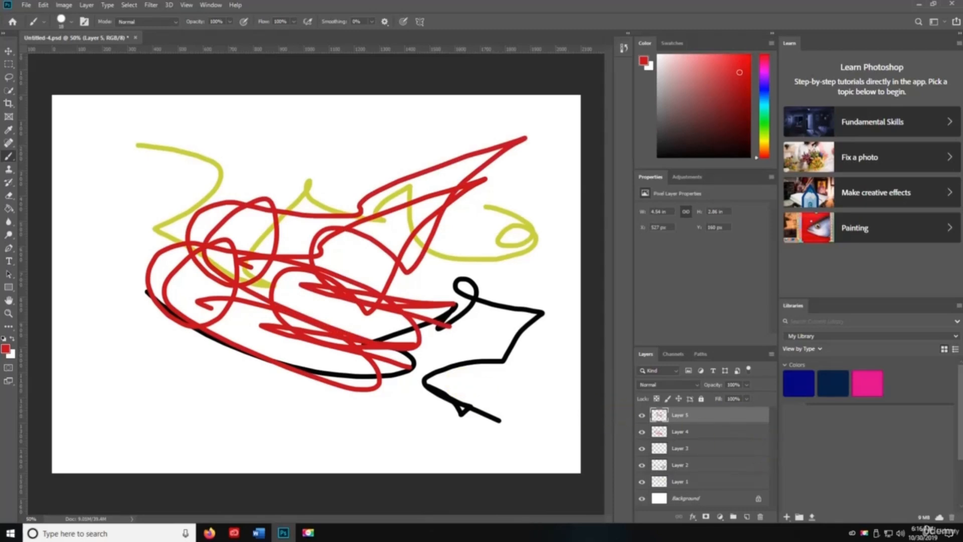
- Hide Layers 4 and 5 and paste the red scribble in place on new Layer 6
{"action": "left_click", "coordinate": [746, 517]}
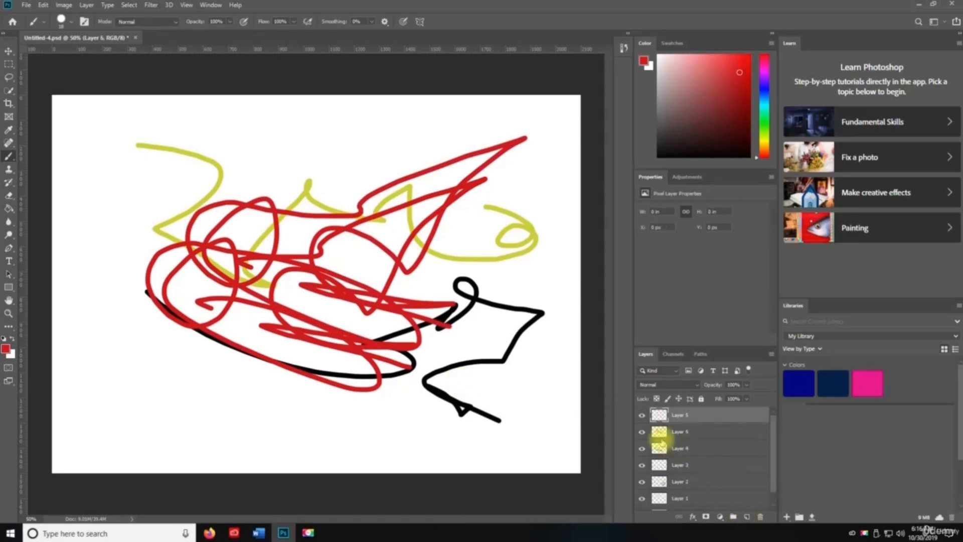
{"action": "left_click", "coordinate": [642, 431]}
{"action": "left_click", "coordinate": [641, 448]}
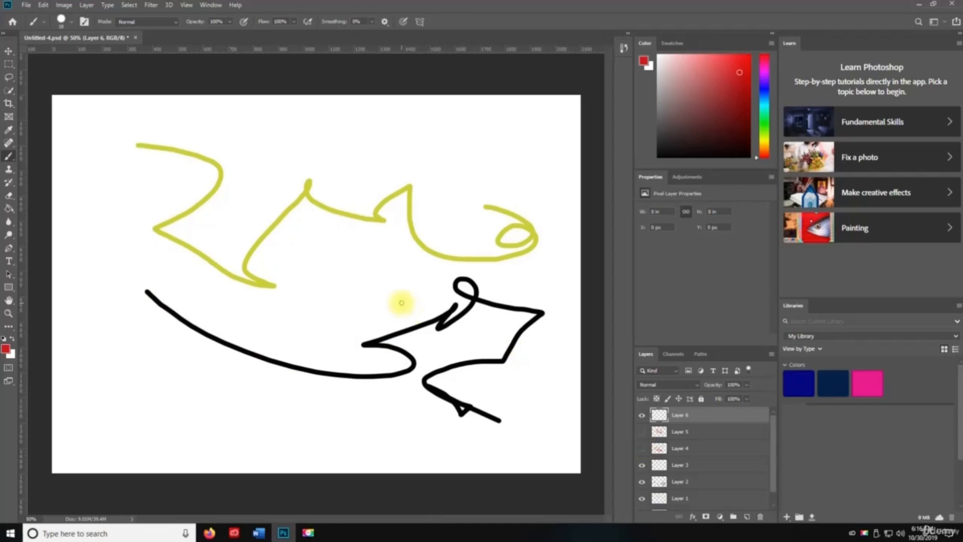
{"action": "key", "text": "ctrl+shift+v"}
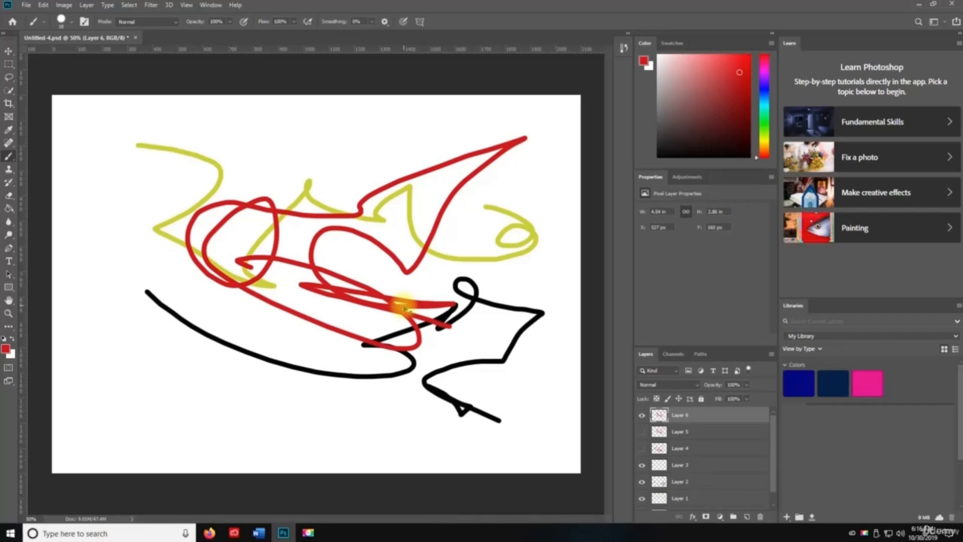
{"action": "key", "text": "ctrl+f"}
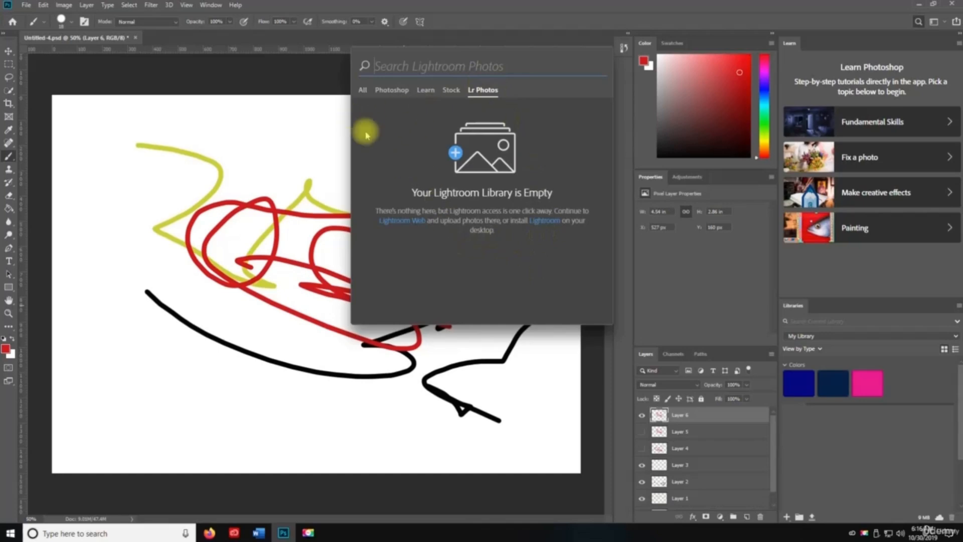
- Nudge the red scribble slightly with a content-aware scale and commit it
{"action": "key", "text": "ctrl+f"}
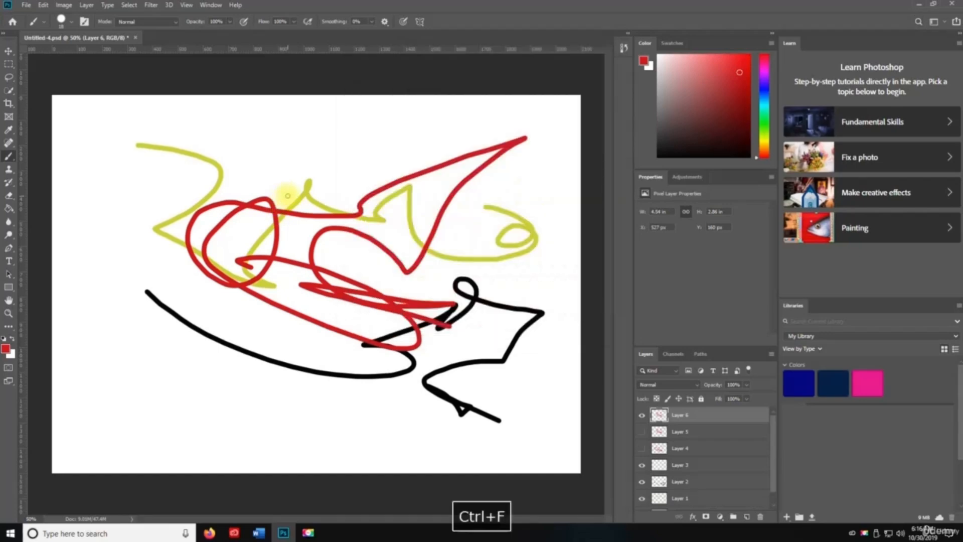
{"action": "key", "text": "v"}
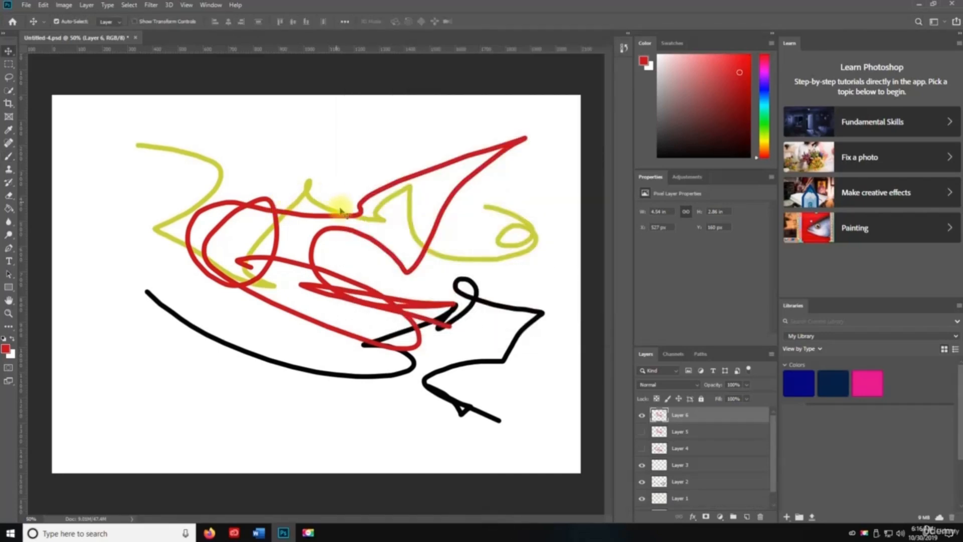
{"action": "key", "text": "alt"}
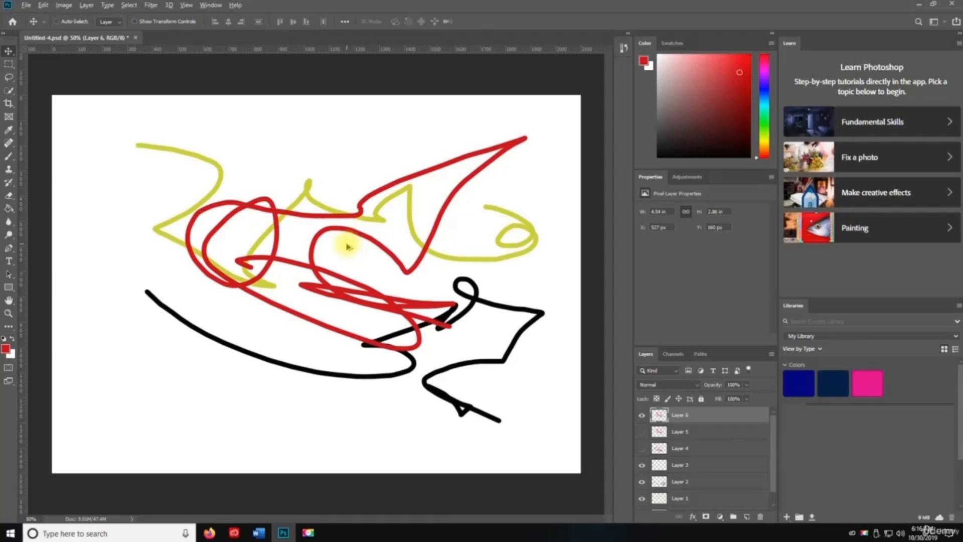
{"action": "key", "text": "ctrl+alt+shift+c"}
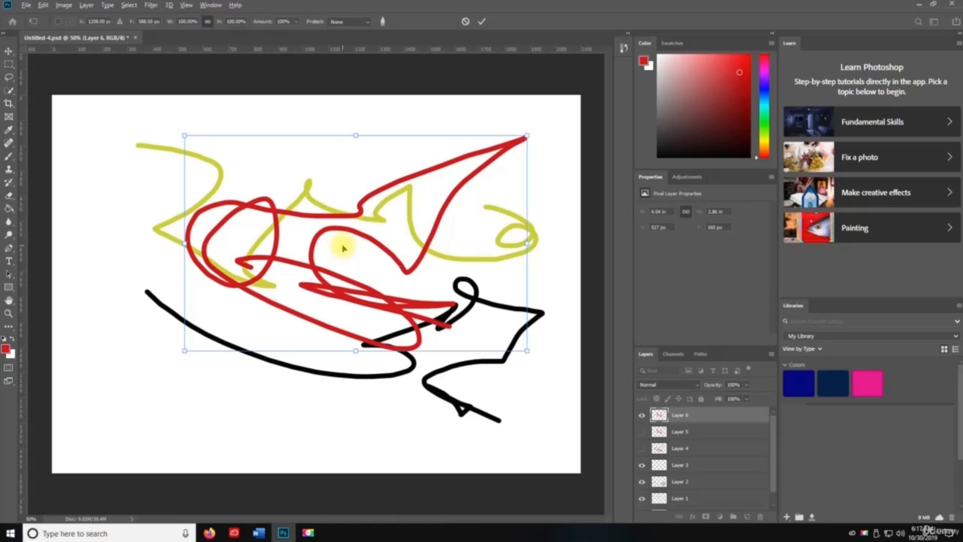
{"action": "left_click_drag", "start_coordinate": [343, 249], "coordinate": [314, 255]}
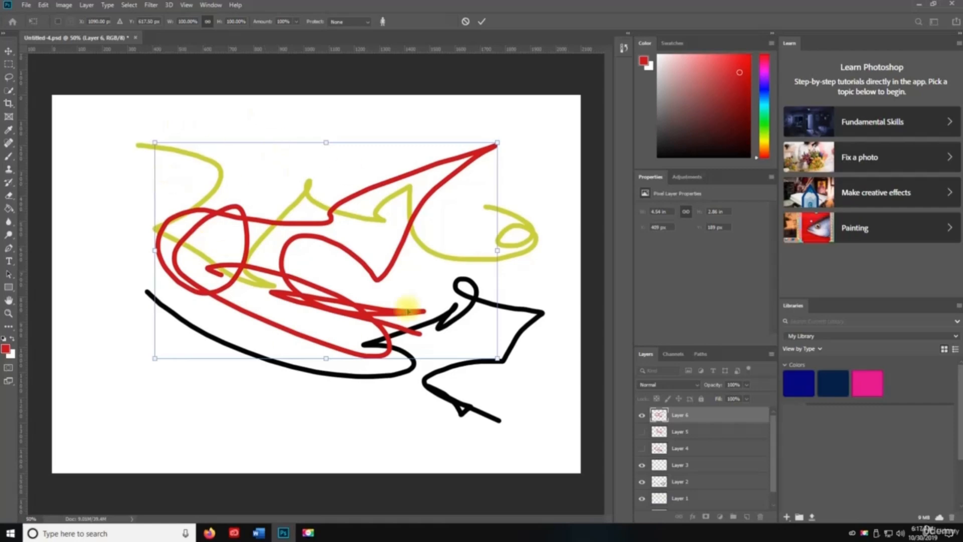
{"action": "left_click_drag", "start_coordinate": [290, 286], "coordinate": [301, 304]}
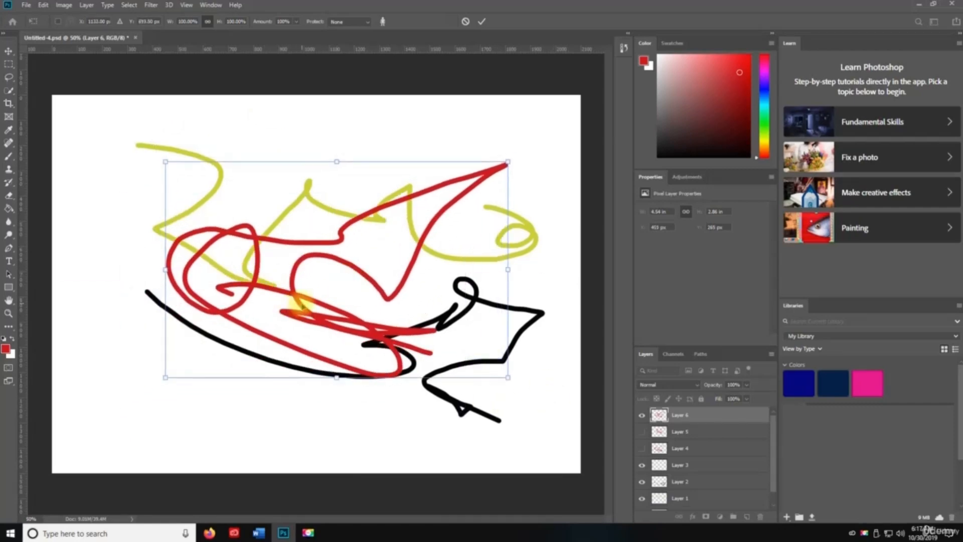
{"action": "key", "text": "Return"}
{"action": "key", "text": "ctrl+t"}
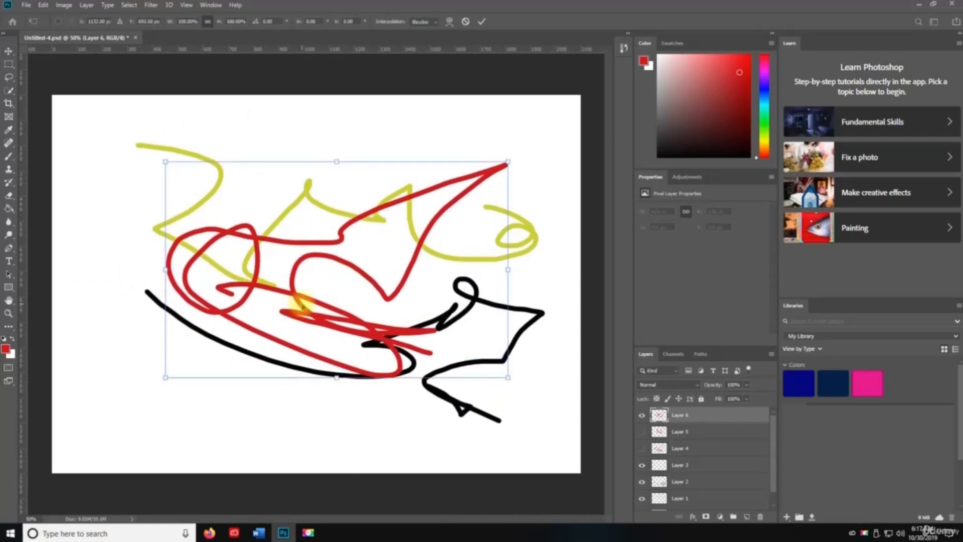
{"action": "key", "text": "Return"}
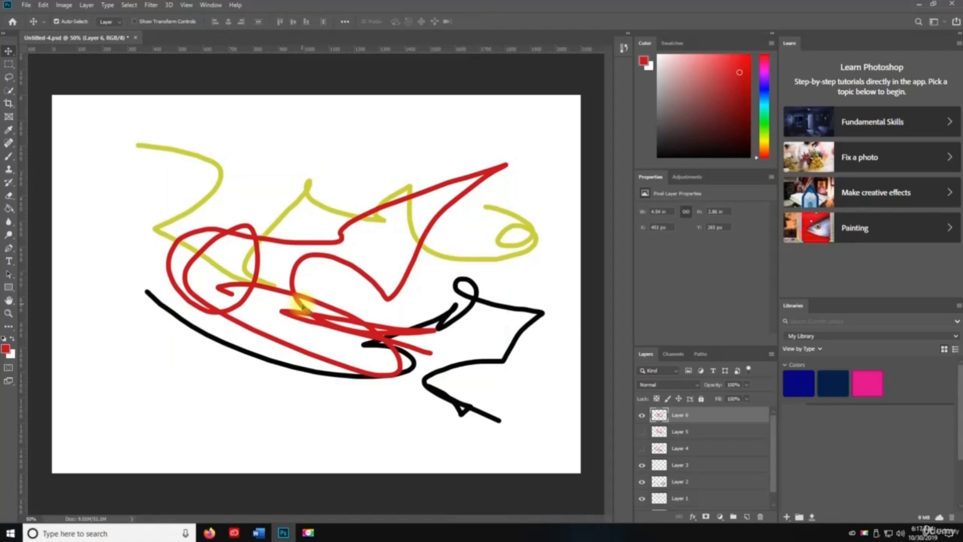
- Free-transform the red scribble, shrinking it and placing it at the canvas's bottom-left
{"action": "key", "text": "ctrl+t"}
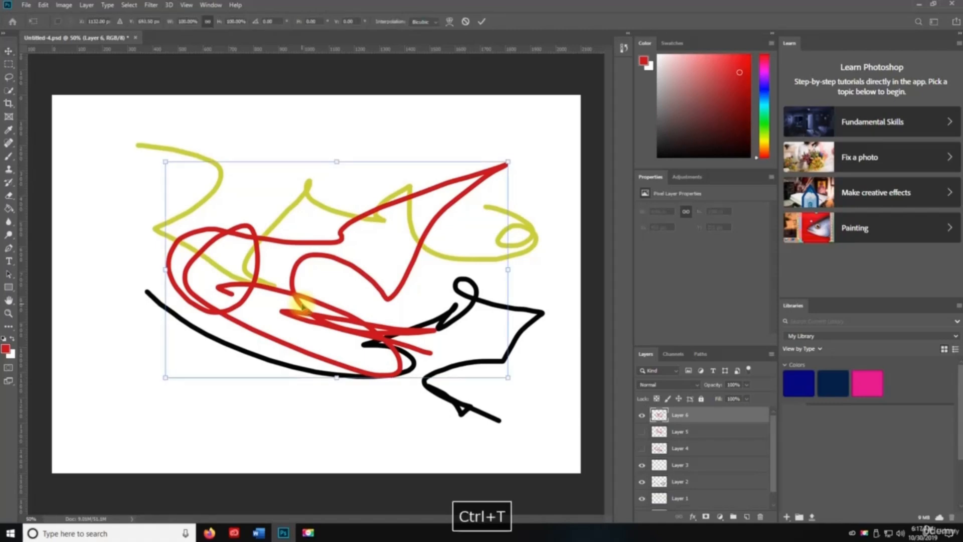
{"action": "mouse_move", "coordinate": [508, 377]}
{"action": "left_mouse_down"}
{"action": "mouse_move", "coordinate": [324, 251]}
{"action": "mouse_move", "coordinate": [461, 348]}
{"action": "left_mouse_up"}
{"action": "mouse_move", "coordinate": [285, 248]}
{"action": "left_mouse_down"}
{"action": "mouse_move", "coordinate": [160, 170]}
{"action": "mouse_move", "coordinate": [392, 148]}
{"action": "mouse_move", "coordinate": [317, 313]}
{"action": "left_mouse_up"}
{"action": "mouse_move", "coordinate": [497, 226]}
{"action": "left_mouse_down"}
{"action": "mouse_move", "coordinate": [379, 285]}
{"action": "mouse_move", "coordinate": [297, 352]}
{"action": "left_mouse_up"}
{"action": "left_click_drag", "start_coordinate": [242, 393], "coordinate": [134, 405]}
{"action": "key", "text": "Return"}
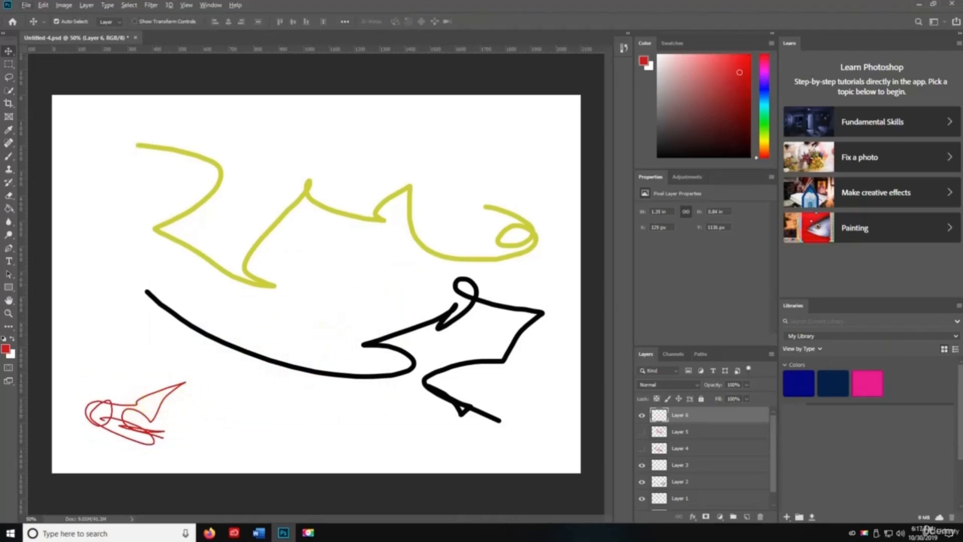
{"action": "left_click", "coordinate": [672, 353]}
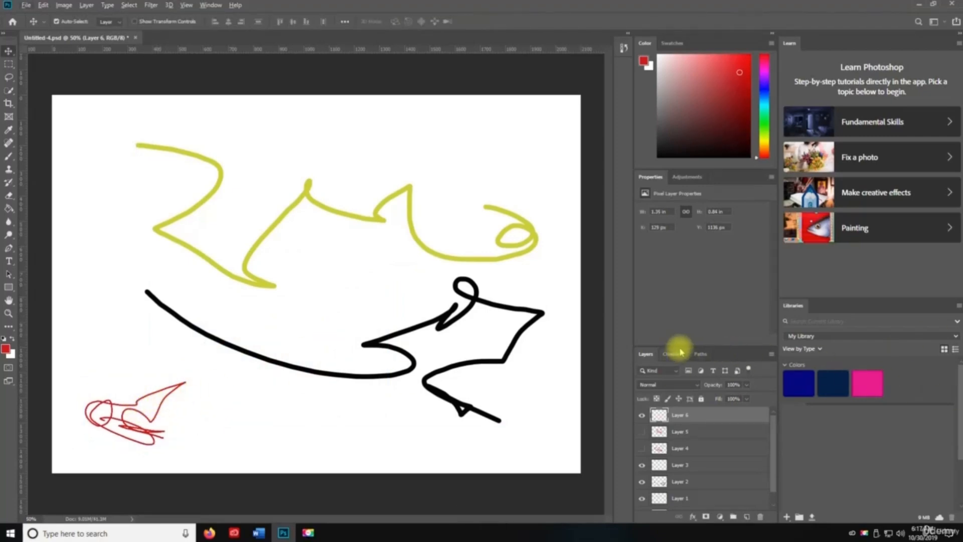
- Repeat the shrink with Transform Again, undoing and redoing until the scribble sits in the lower-left corner
{"action": "key", "text": "ctrl+shift+t"}
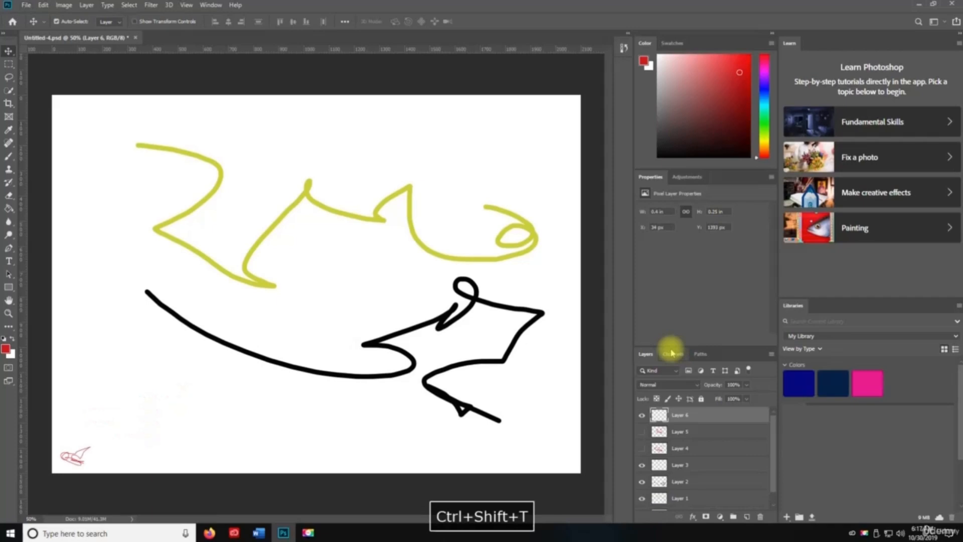
{"action": "key", "text": "ctrl+shift+t"}
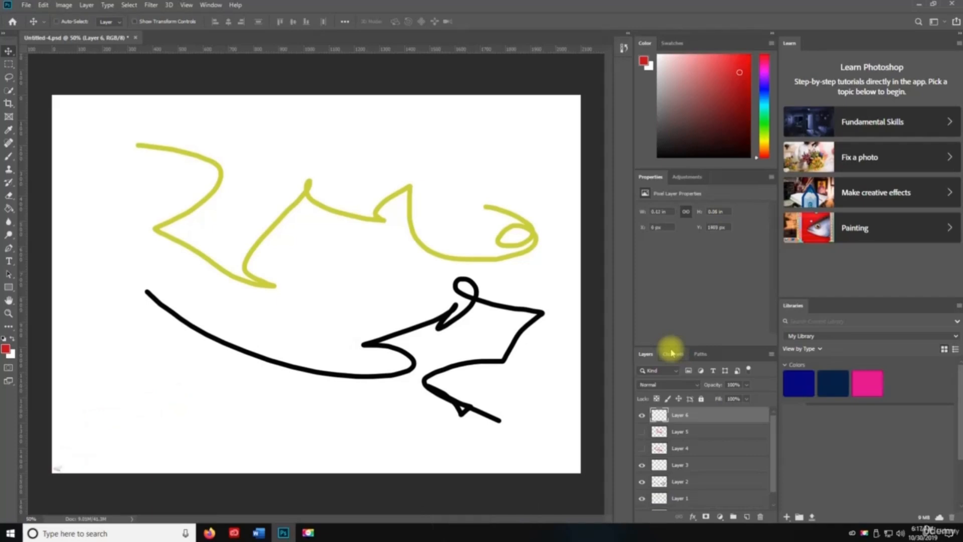
{"action": "key", "text": "ctrl+z"}
{"action": "key", "text": "ctrl+z"}
{"action": "key", "text": "ctrl+z"}
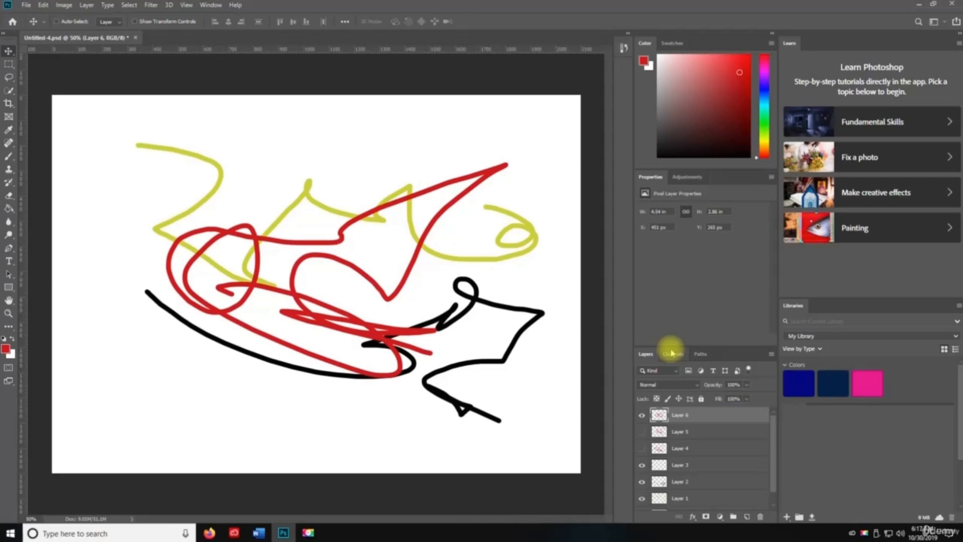
{"action": "key", "text": "ctrl+shift+t"}
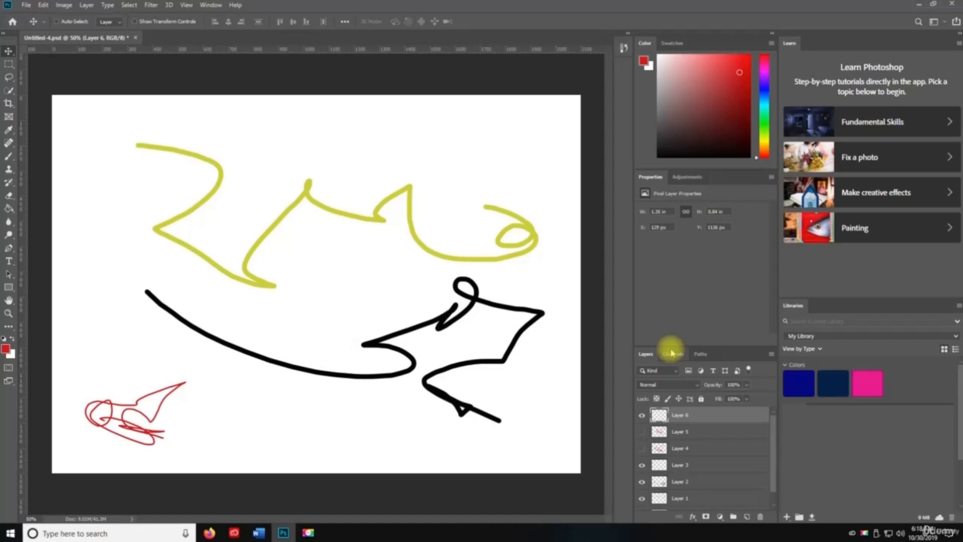
{"action": "key", "text": "ctrl+shift+t"}
{"action": "key", "text": "ctrl+shift+z"}
{"action": "key", "text": "ctrl+z"}
{"action": "key", "text": "ctrl+z"}
{"action": "key", "text": "ctrl+z"}
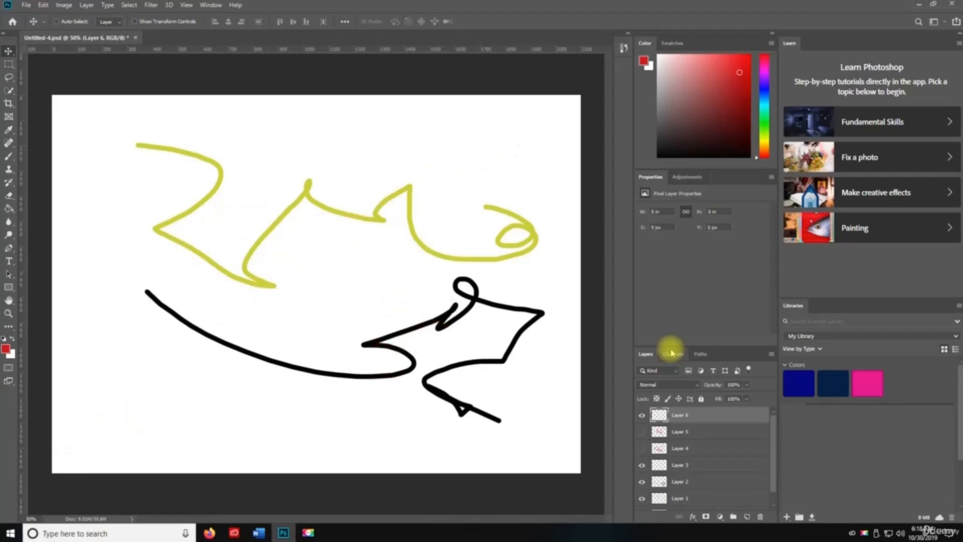
{"action": "key", "text": "ctrl+z"}
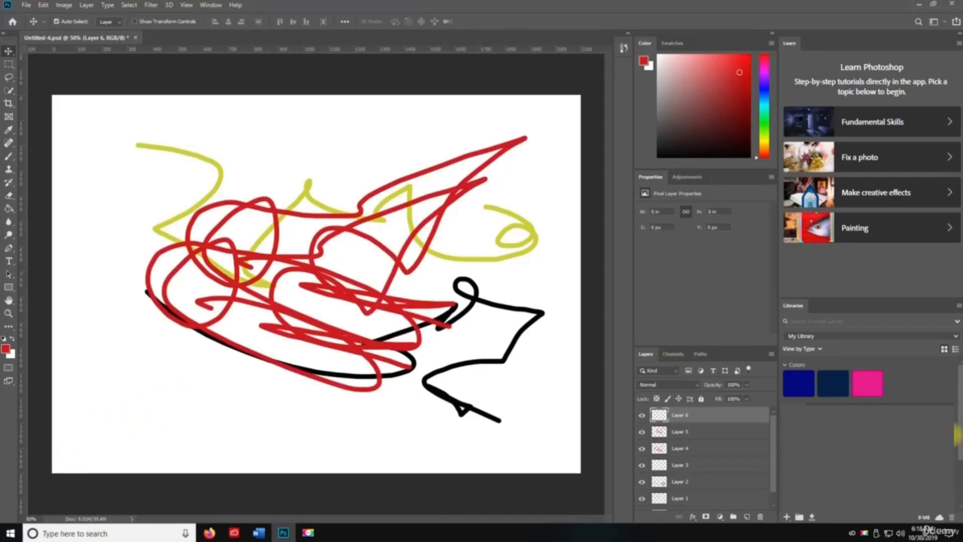
{"action": "key", "text": "ctrl+y"}
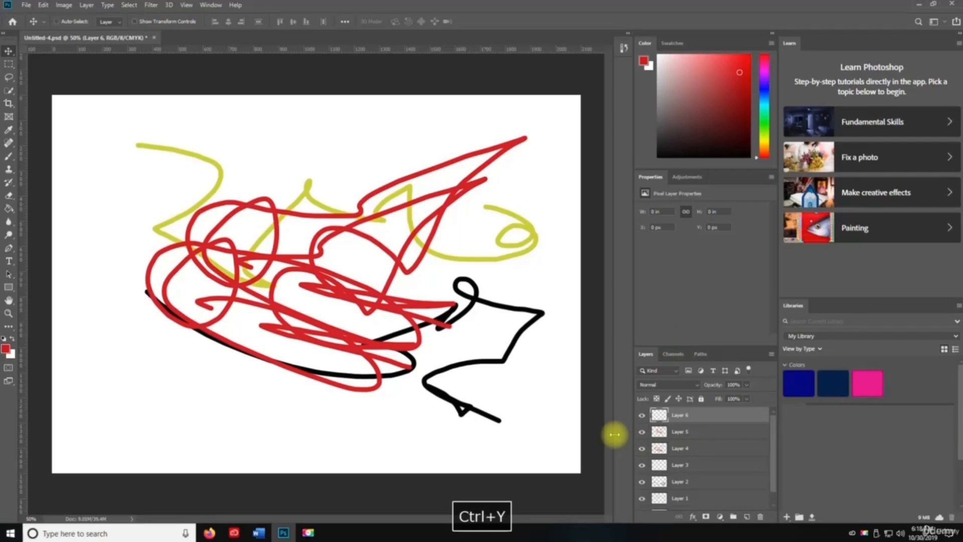
{"action": "key", "text": "ctrl+shift+z"}
{"action": "key", "text": "ctrl+shift+z"}
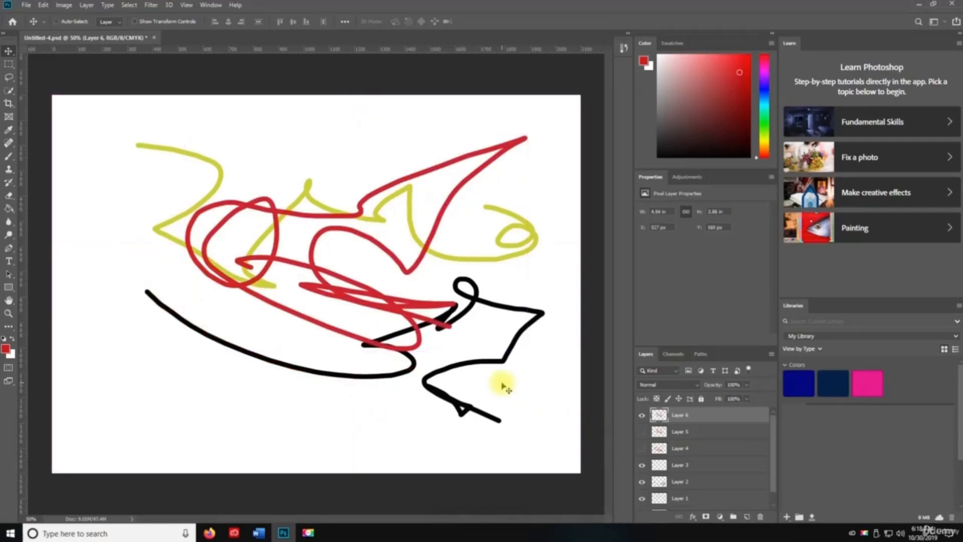
{"action": "key", "text": "ctrl+shift+t"}
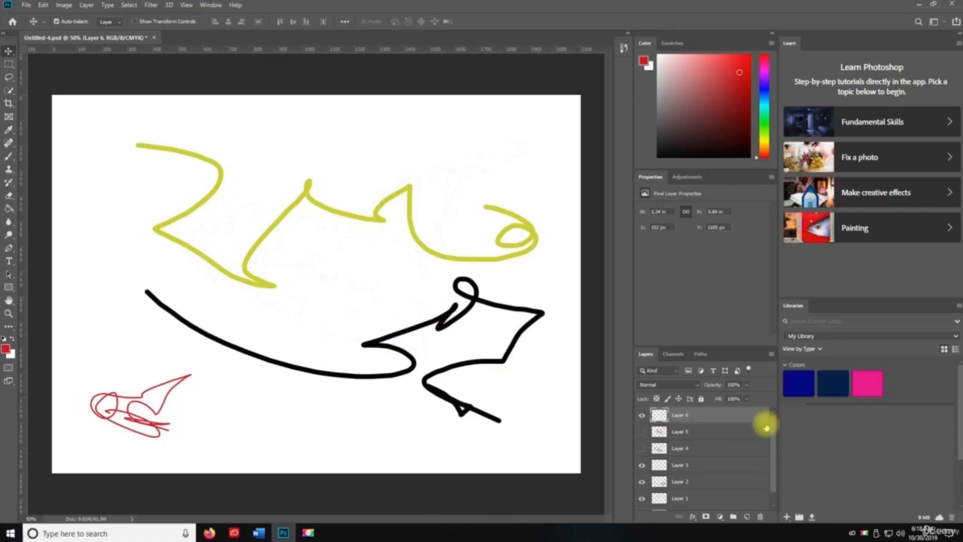
- Select Layer 2 and shrink its black stroke, moving it beside the small red sketch
{"action": "left_click", "coordinate": [678, 481]}
{"action": "left_click", "coordinate": [641, 481]}
{"action": "left_click", "coordinate": [641, 482]}
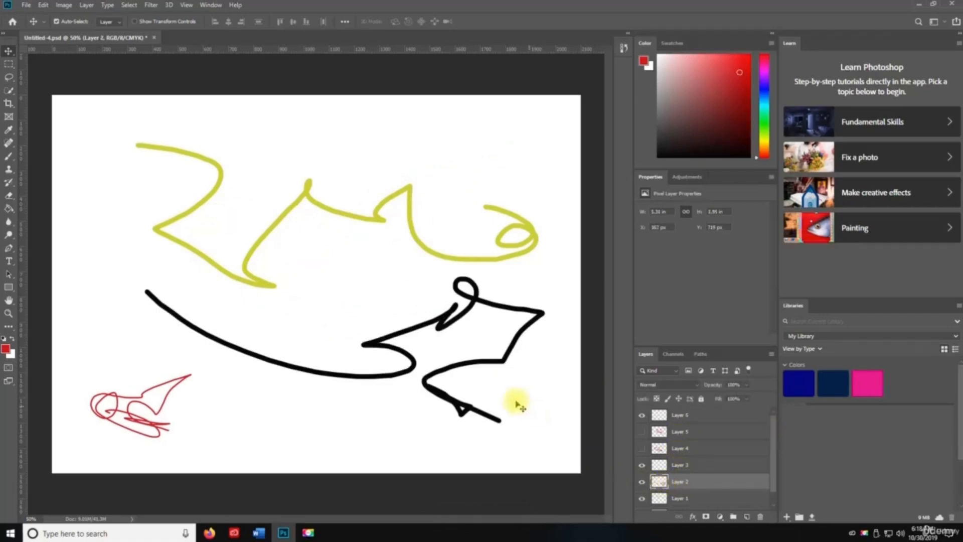
{"action": "left_click_drag", "start_coordinate": [462, 389], "coordinate": [466, 390]}
{"action": "key", "text": "ctrl+shift+t"}
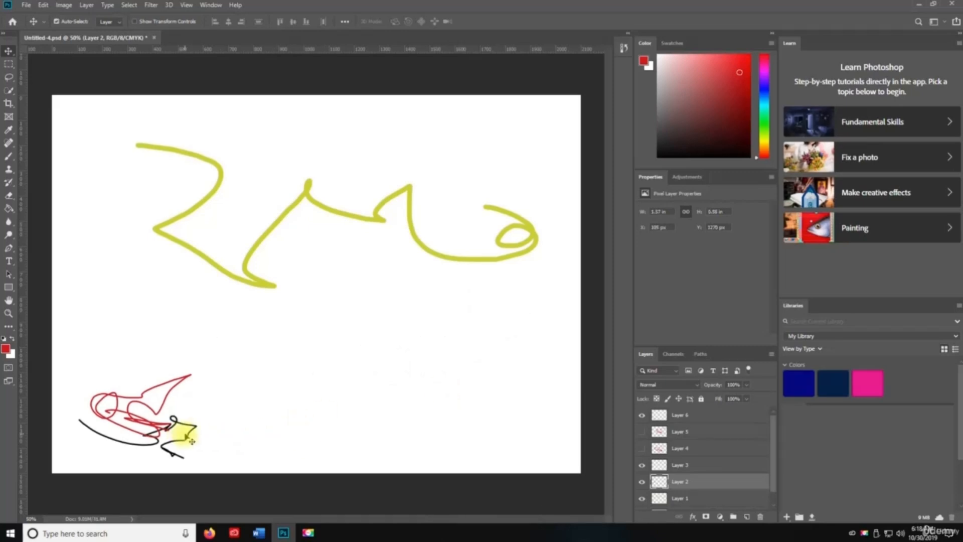
{"action": "key", "text": "ctrl+t"}
{"action": "left_click_drag", "start_coordinate": [190, 431], "coordinate": [326, 402]}
{"action": "key", "text": "Return"}
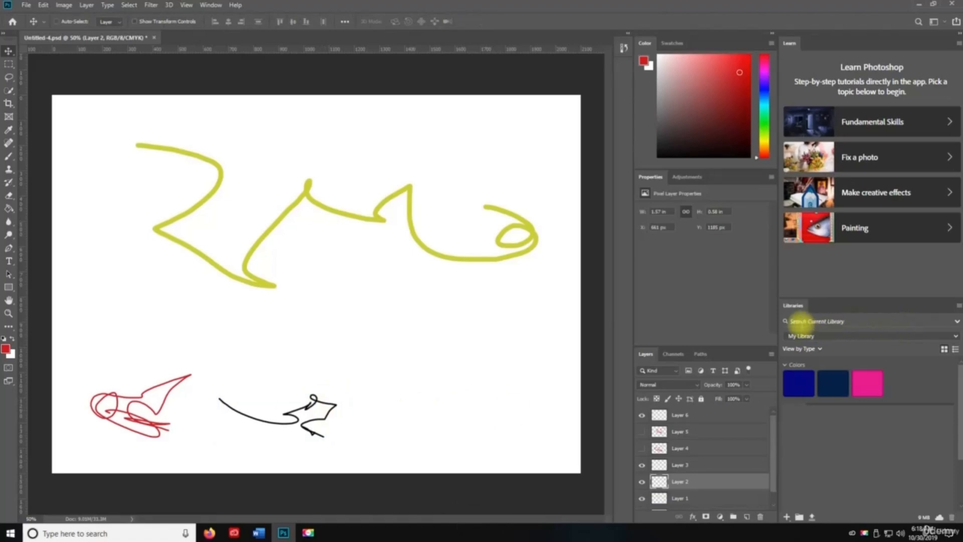
{"action": "key", "text": "ctrl+shift+k"}
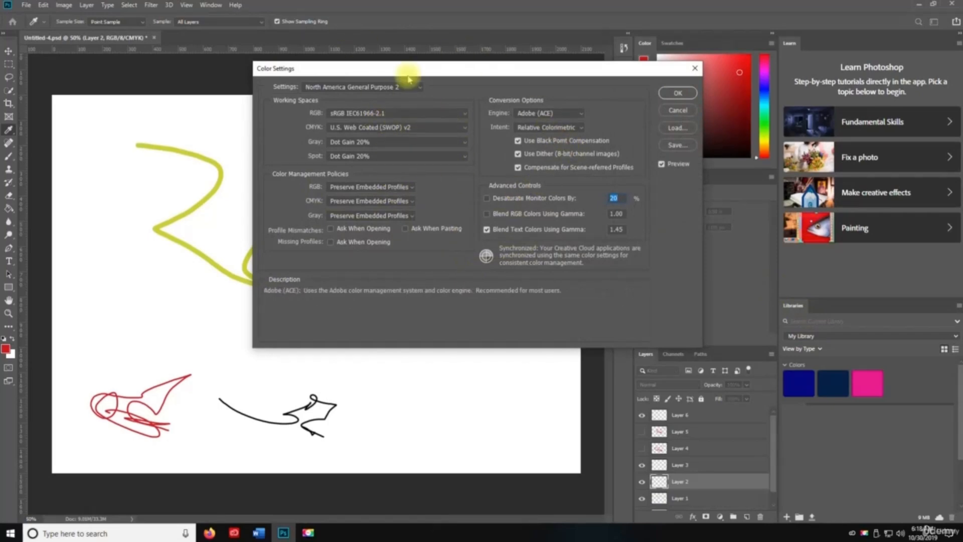
- Close Color Settings with OK, then browse the Edit menu and dismiss it without choosing
{"action": "left_click", "coordinate": [677, 93]}
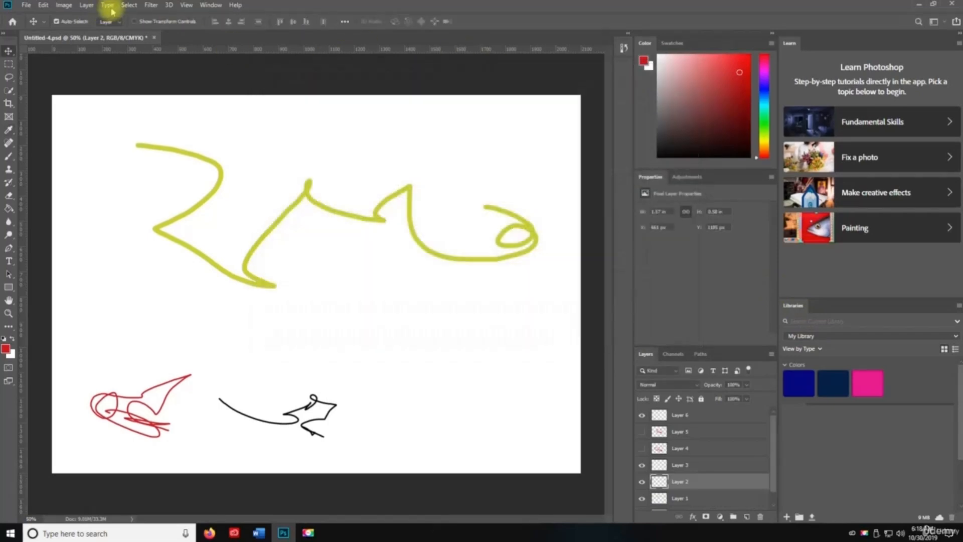
{"action": "left_click", "coordinate": [42, 6]}
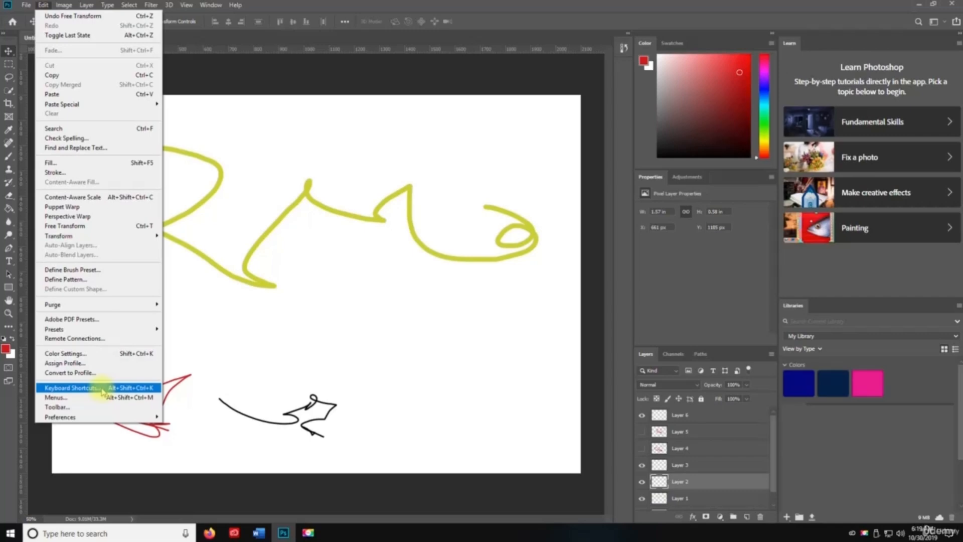
{"action": "left_click", "coordinate": [339, 342]}
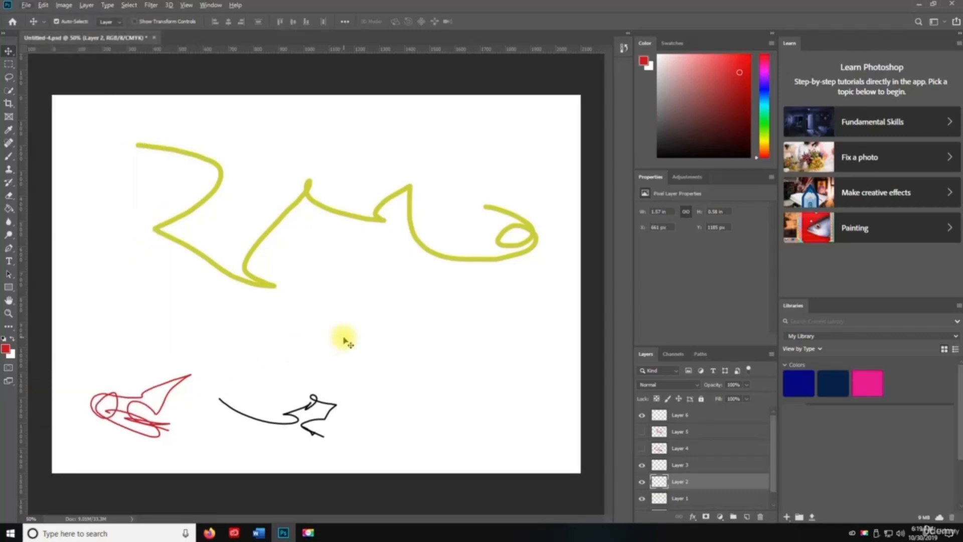
- In Keyboard Shortcuts and Menus, inspect the Edit menu's Rotate 90° Counter Clockwise shortcut without assigning one
{"action": "key", "text": "ctrl+t"}
{"action": "key", "text": "ctrl+alt+shift+k"}
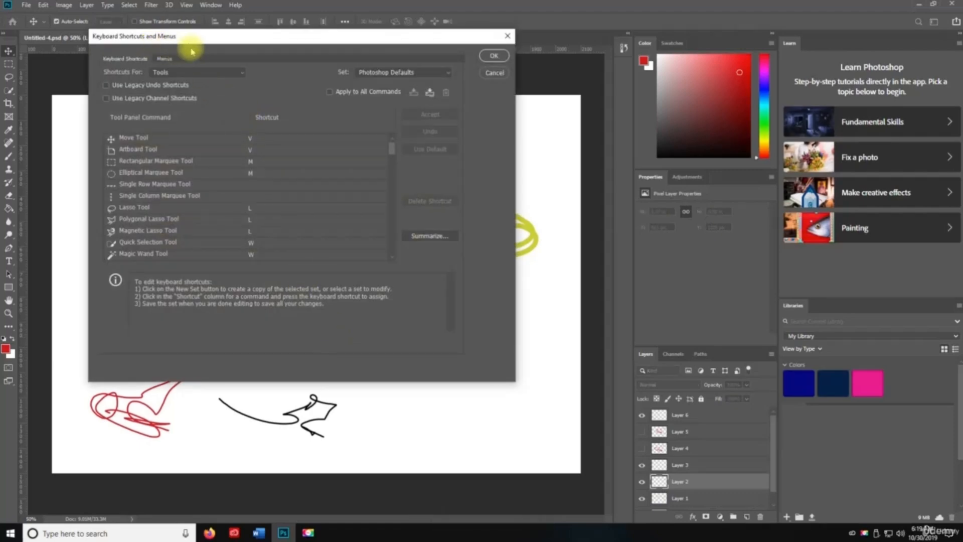
{"action": "scroll", "coordinate": [260, 208], "scroll_direction": "down", "scroll_amount": 1}
{"action": "scroll", "coordinate": [311, 213], "scroll_direction": "up", "scroll_amount": 1}
{"action": "left_click", "coordinate": [173, 72]}
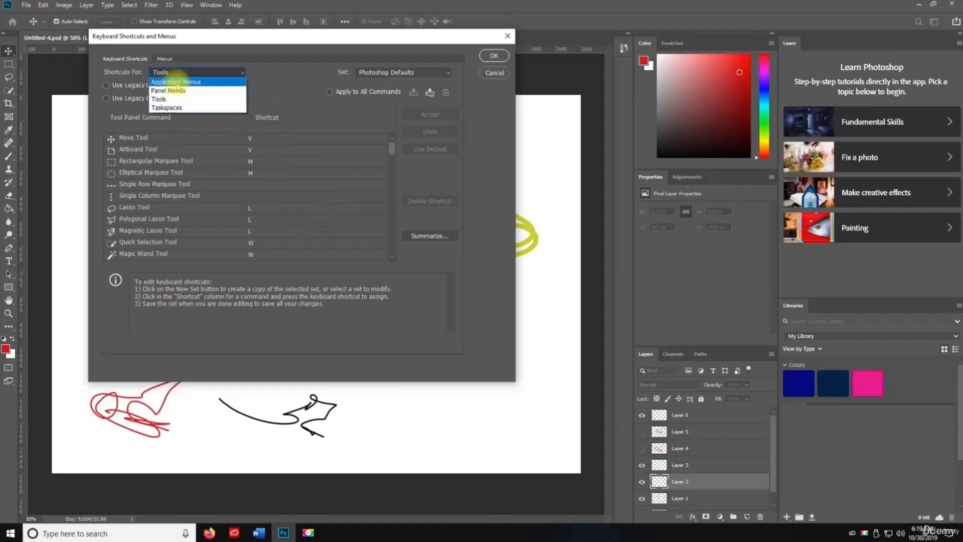
{"action": "left_click", "coordinate": [175, 82]}
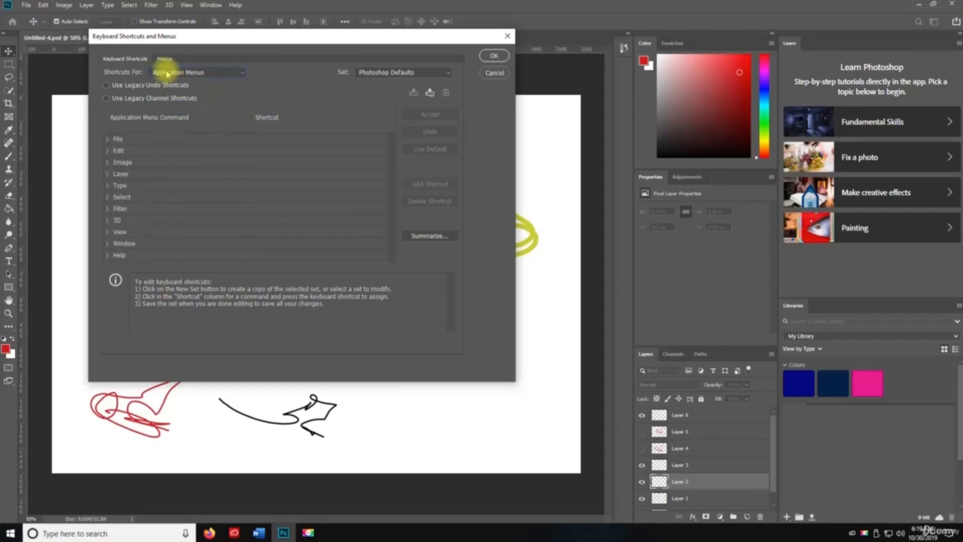
{"action": "left_click", "coordinate": [109, 150]}
{"action": "scroll", "coordinate": [189, 180], "scroll_direction": "down", "scroll_amount": 2}
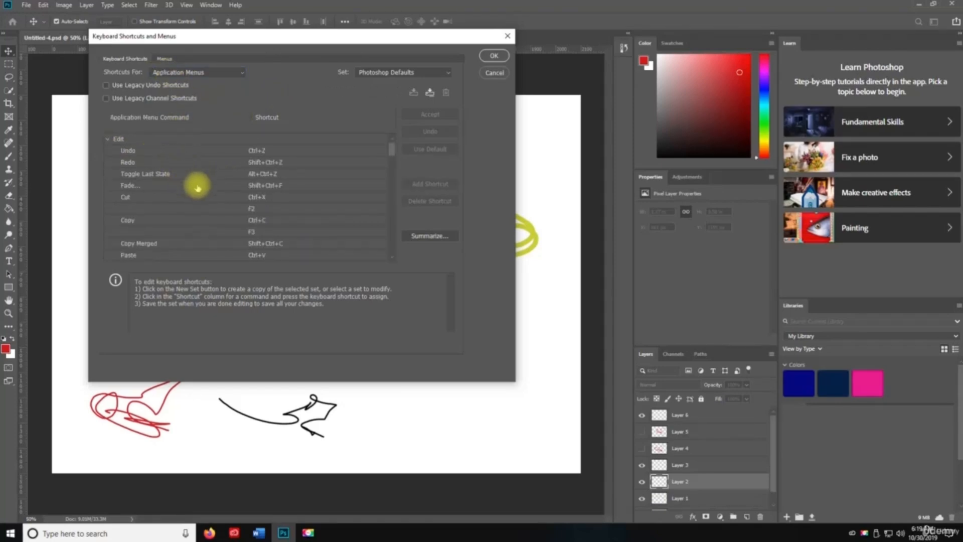
{"action": "scroll", "coordinate": [225, 192], "scroll_direction": "down", "scroll_amount": 8}
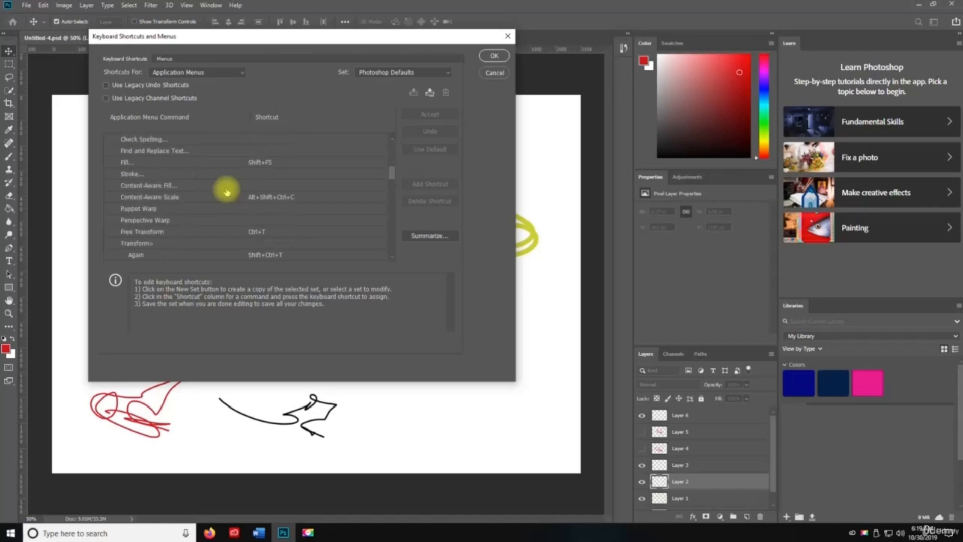
{"action": "scroll", "coordinate": [226, 192], "scroll_direction": "down", "scroll_amount": 3}
{"action": "left_click", "coordinate": [223, 185]}
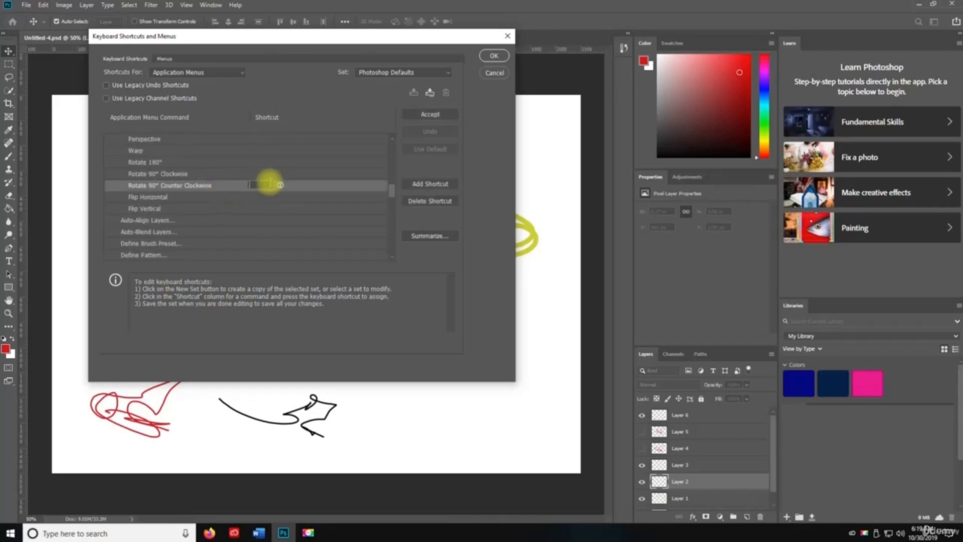
{"action": "left_click", "coordinate": [392, 200]}
{"action": "left_click_drag", "start_coordinate": [393, 201], "coordinate": [392, 221]}
{"action": "scroll", "coordinate": [295, 195], "scroll_direction": "down", "scroll_amount": 5}
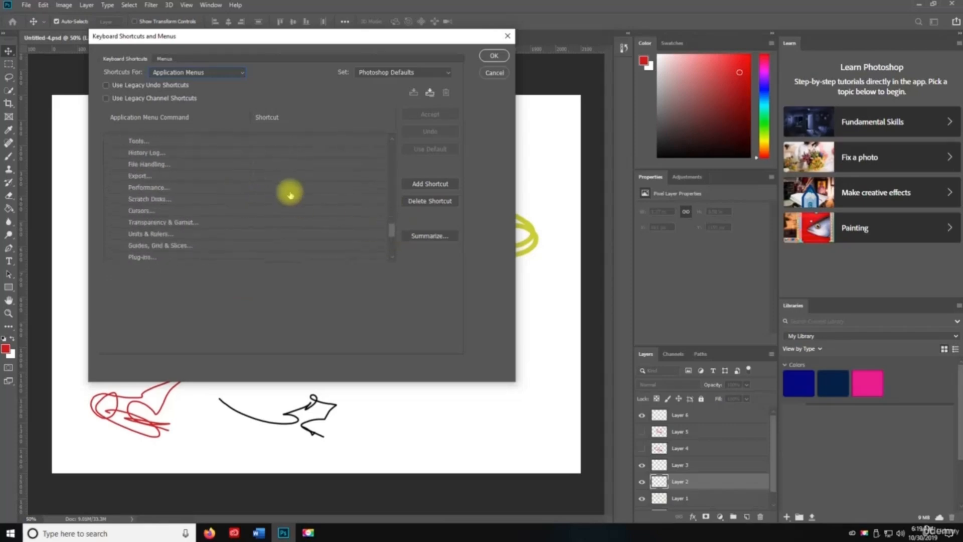
{"action": "scroll", "coordinate": [311, 205], "scroll_direction": "down", "scroll_amount": 2}
{"action": "scroll", "coordinate": [314, 202], "scroll_direction": "up", "scroll_amount": 8}
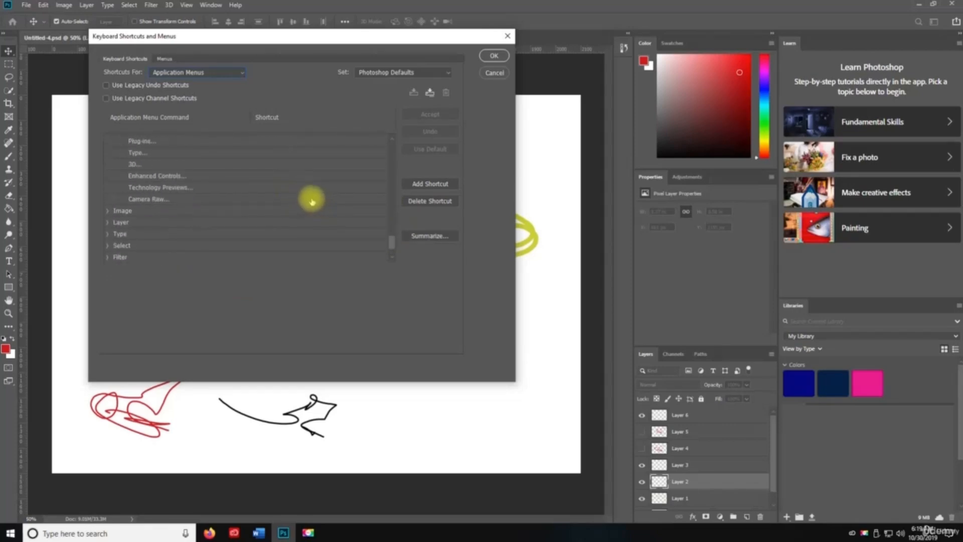
{"action": "scroll", "coordinate": [293, 202], "scroll_direction": "up", "scroll_amount": 8}
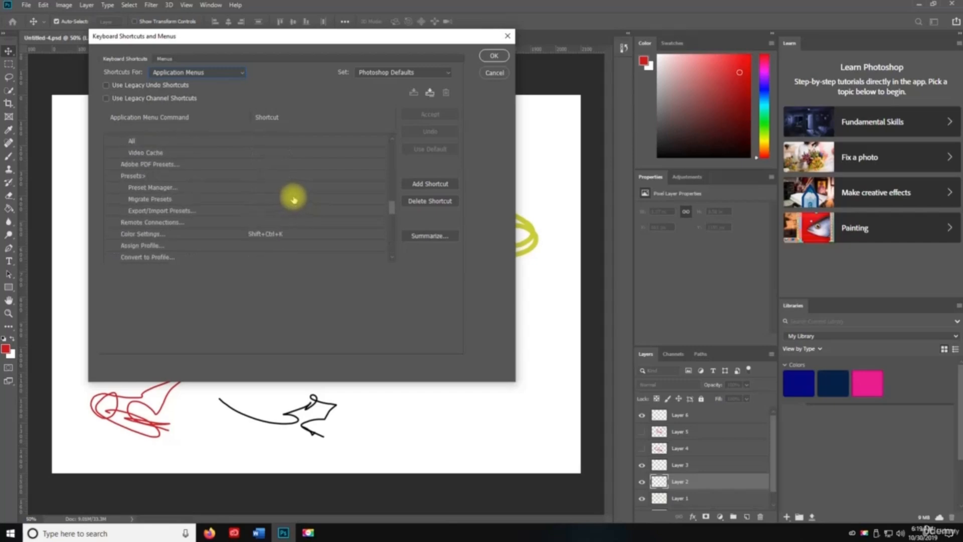
{"action": "scroll", "coordinate": [340, 185], "scroll_direction": "up", "scroll_amount": 2}
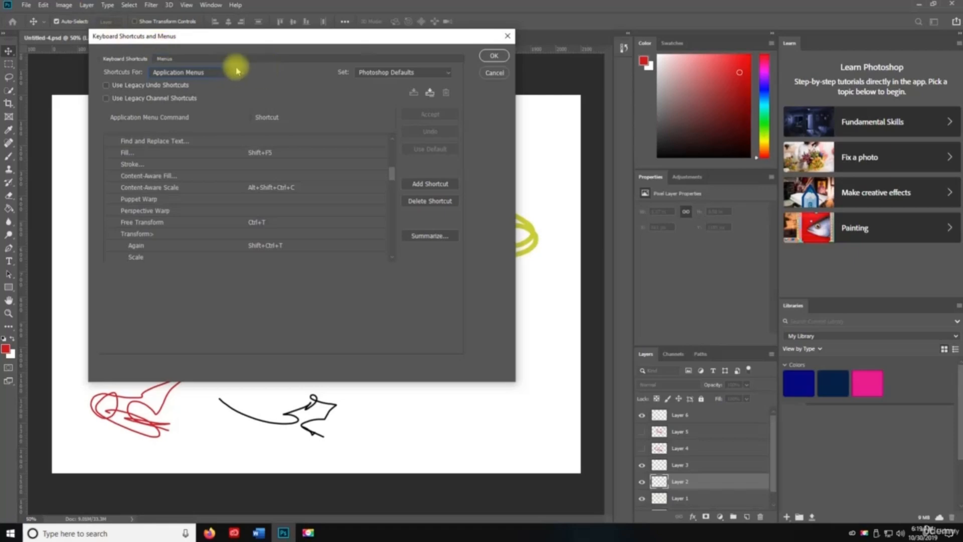
- Review the Menus view with the Photoshop Defaults set, then close the dialog unchanged
{"action": "left_click", "coordinate": [168, 60]}
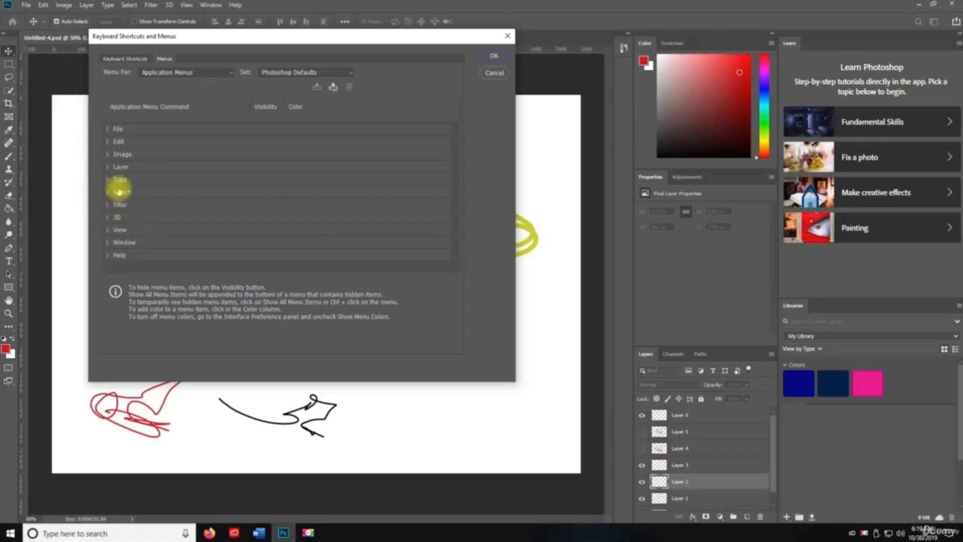
{"action": "left_click", "coordinate": [277, 74]}
{"action": "left_click", "coordinate": [279, 78]}
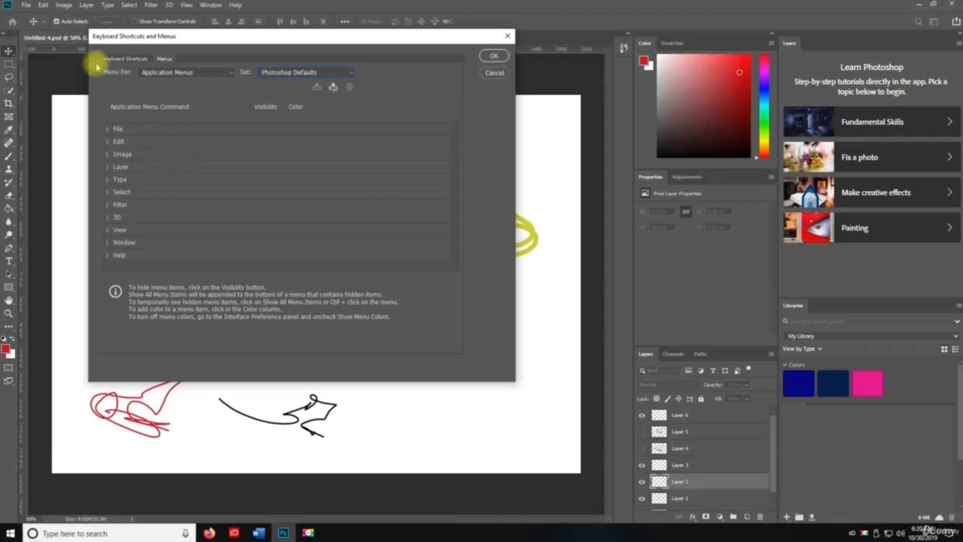
{"action": "left_click", "coordinate": [113, 59]}
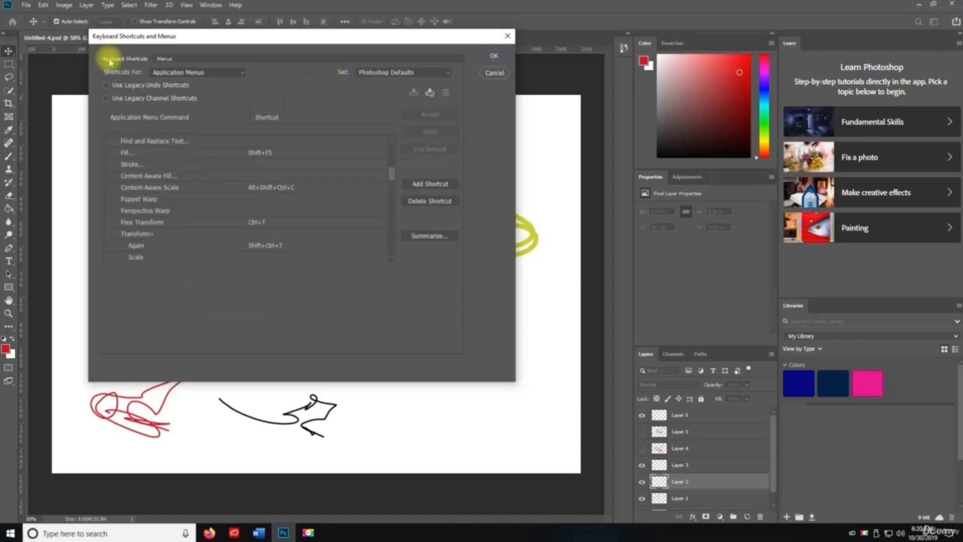
{"action": "left_click", "coordinate": [164, 60]}
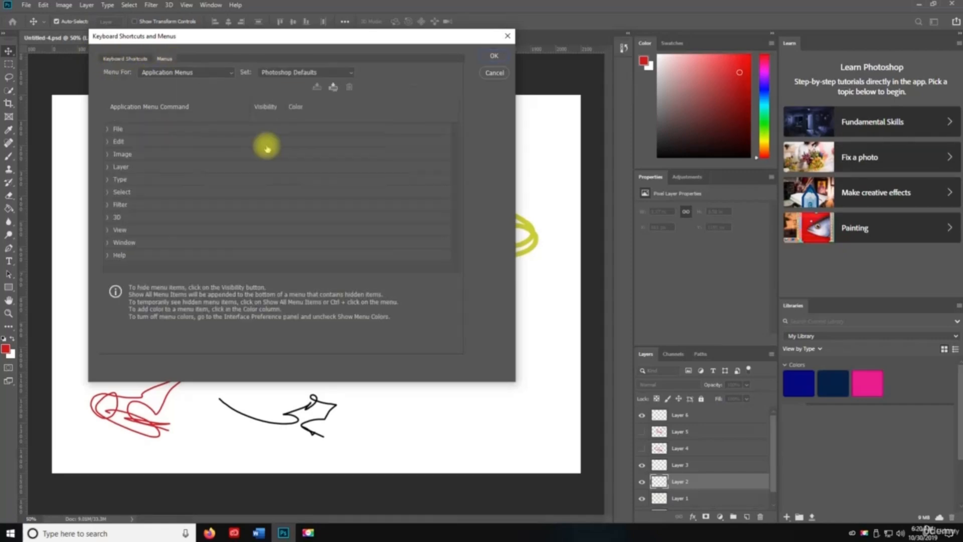
{"action": "left_click", "coordinate": [507, 36]}
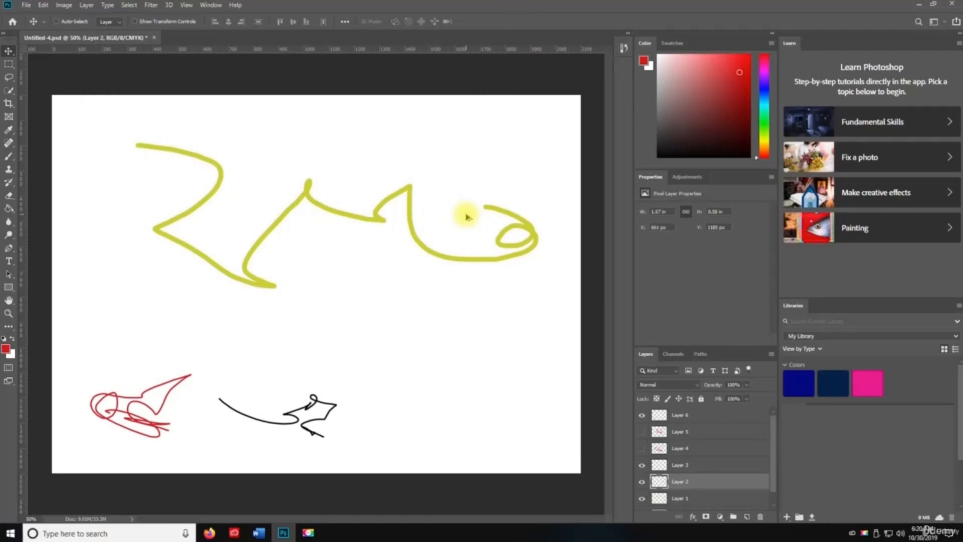
- Reopen the dialog via Ctrl+Alt+Shift+K and Ctrl+Alt+Shift+M, closing it unchanged each time
{"action": "key", "text": "ctrl+alt+shift+k"}
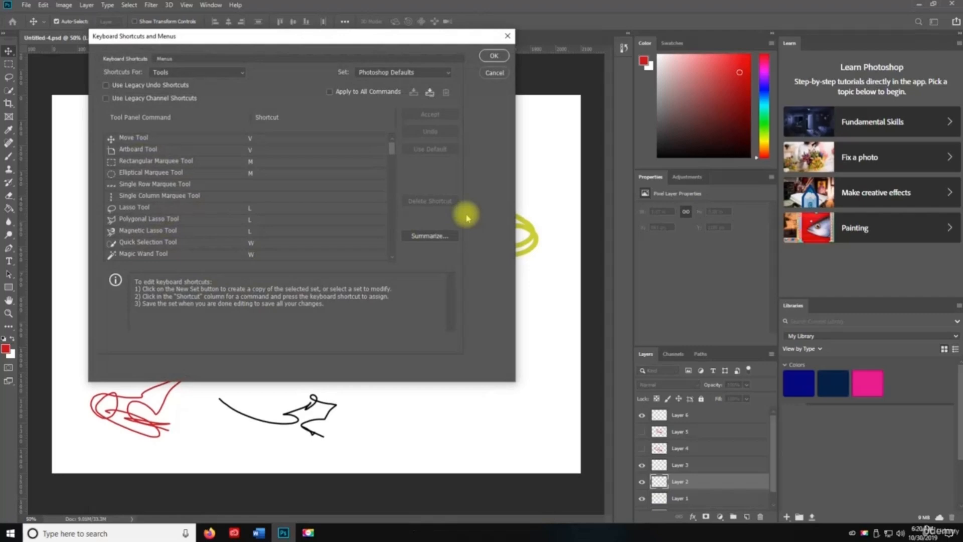
{"action": "left_click", "coordinate": [493, 55]}
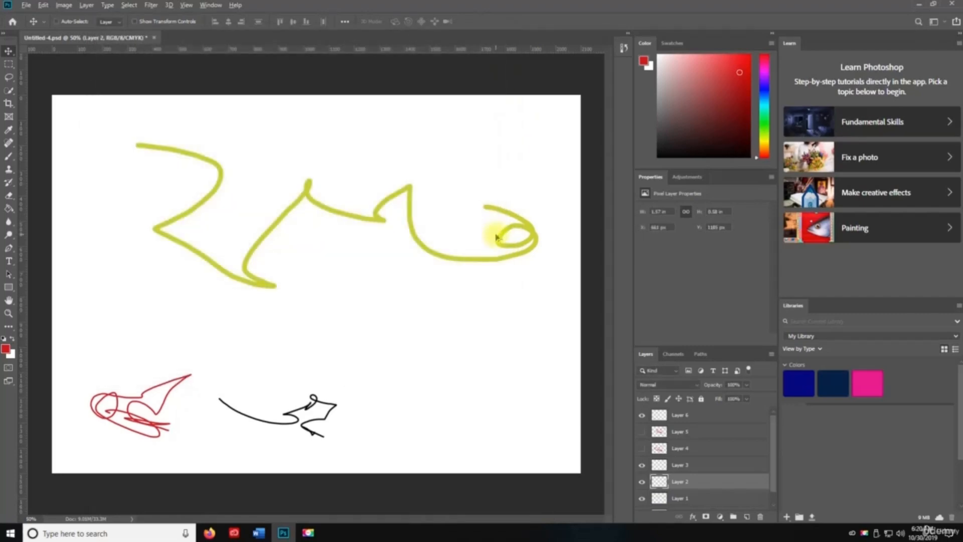
{"action": "key", "text": "ctrl+alt+shift+m"}
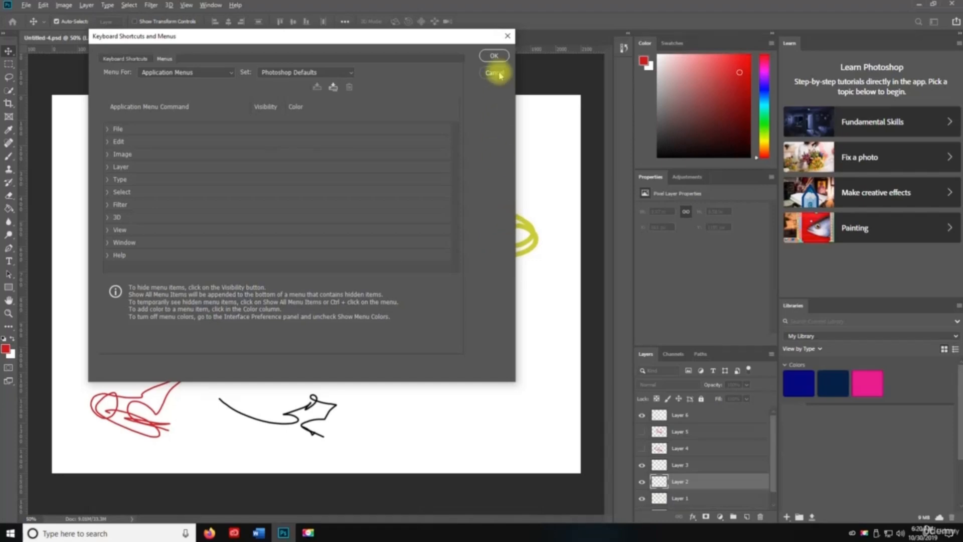
{"action": "left_click", "coordinate": [494, 56]}
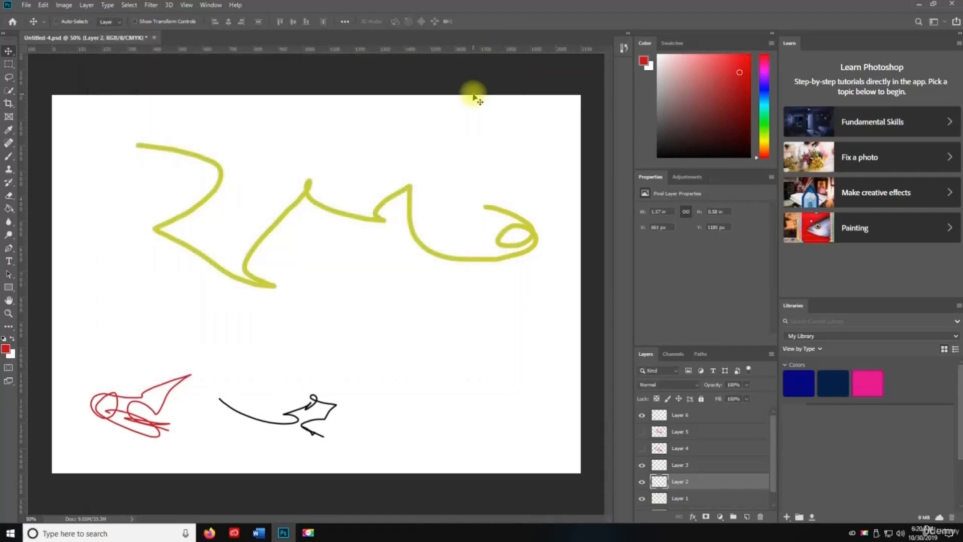
{"action": "key", "text": "ctrl+k"}
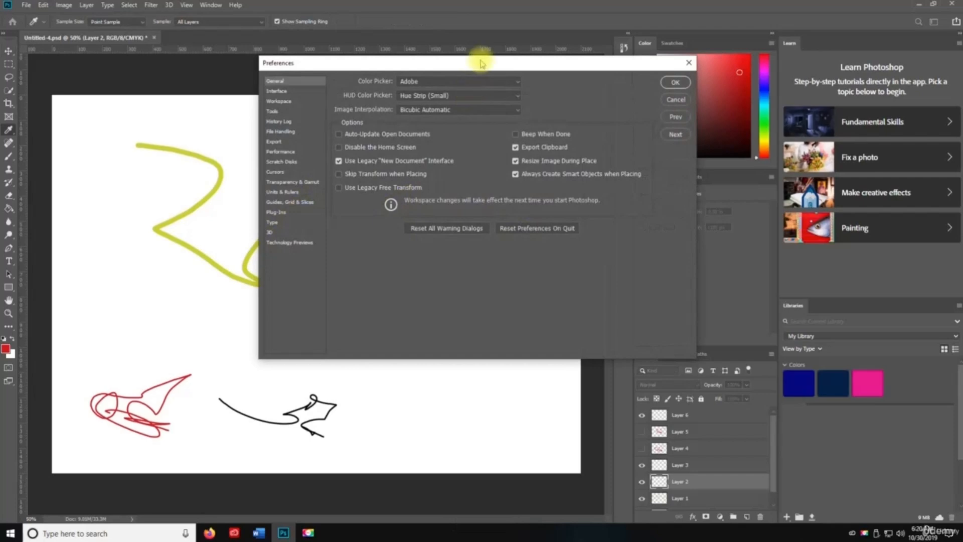
- Drag the Preferences window left and close it with no changes
{"action": "left_click_drag", "start_coordinate": [481, 63], "coordinate": [351, 70]}
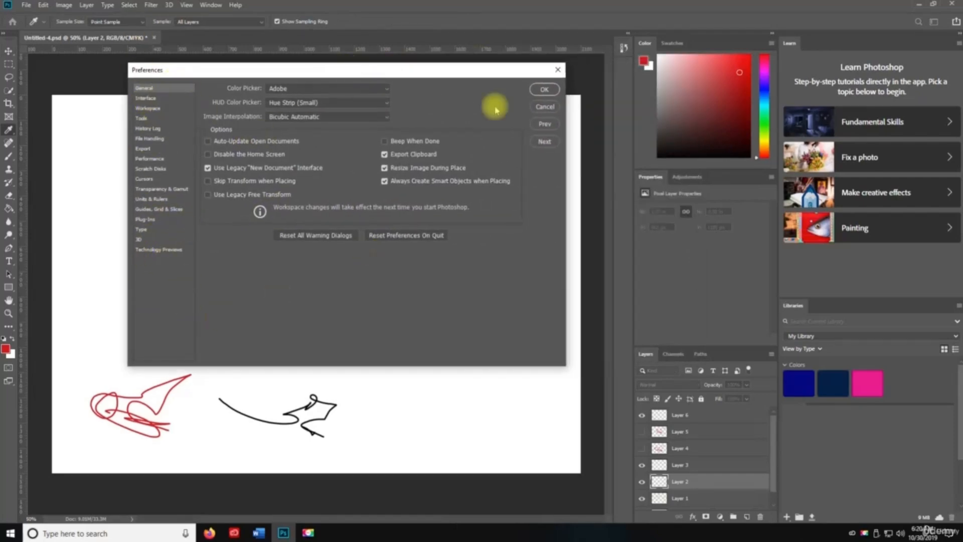
{"action": "left_click", "coordinate": [544, 90]}
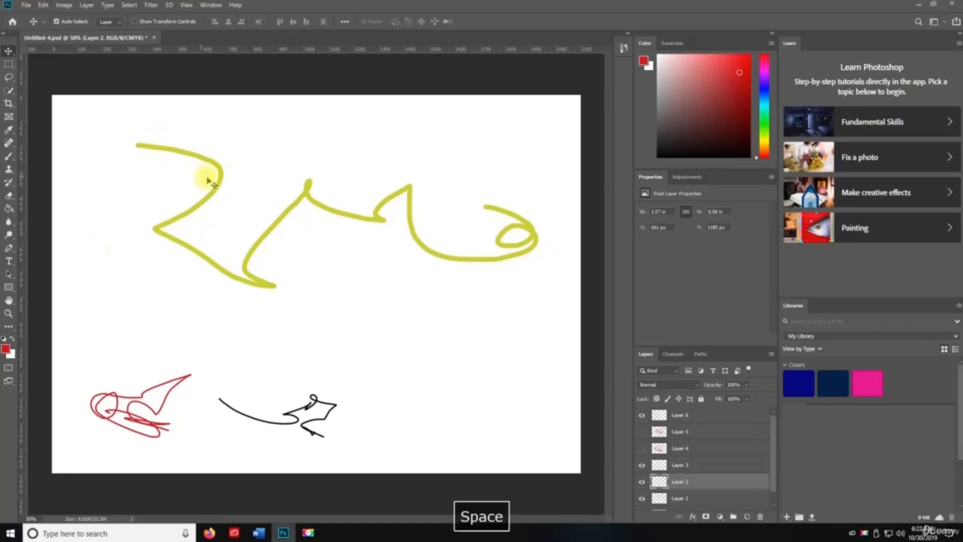
- Save Untitled-4.psd with Maximize Compatibility, then show the Image > Adjustments submenu
{"action": "key", "text": "ctrl"}
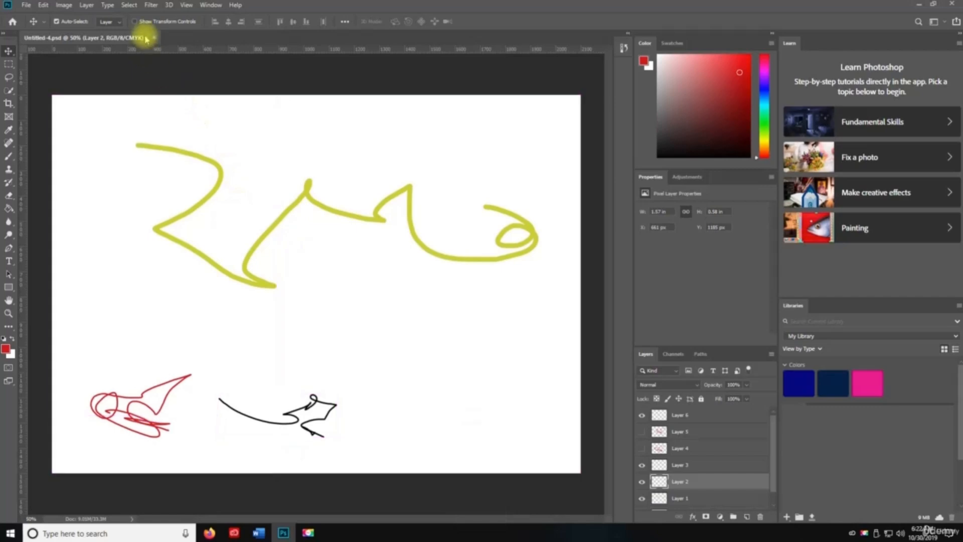
{"action": "key", "text": "ctrl+s"}
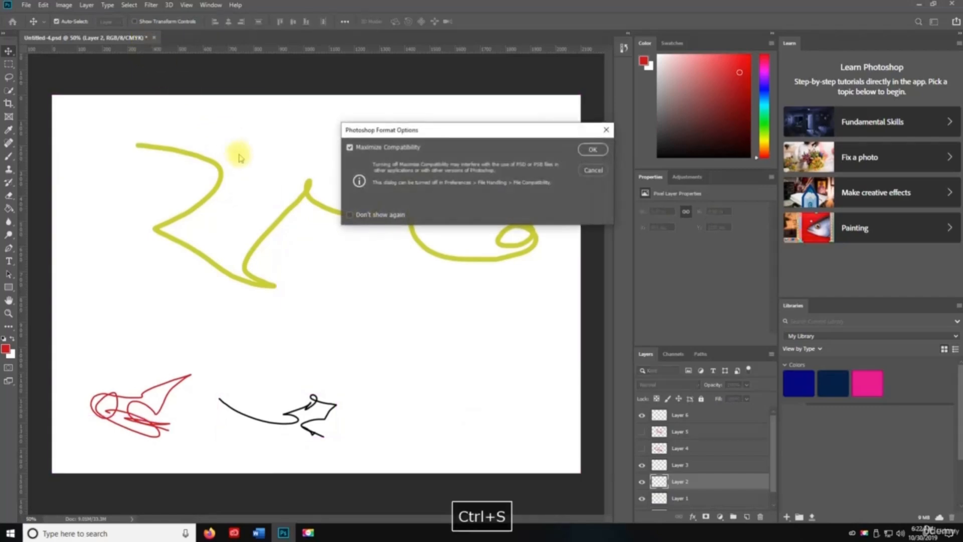
{"action": "left_click", "coordinate": [593, 150]}
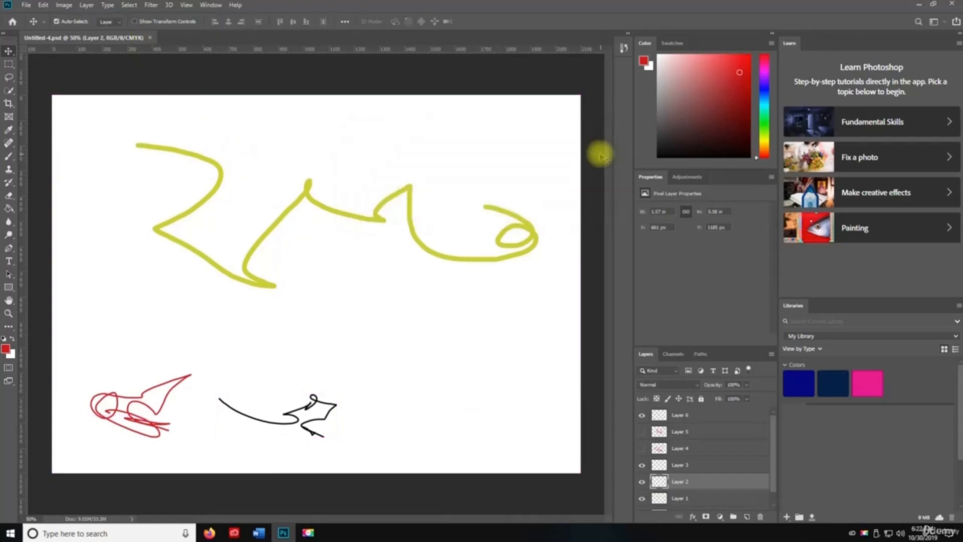
{"action": "left_click", "coordinate": [63, 6]}
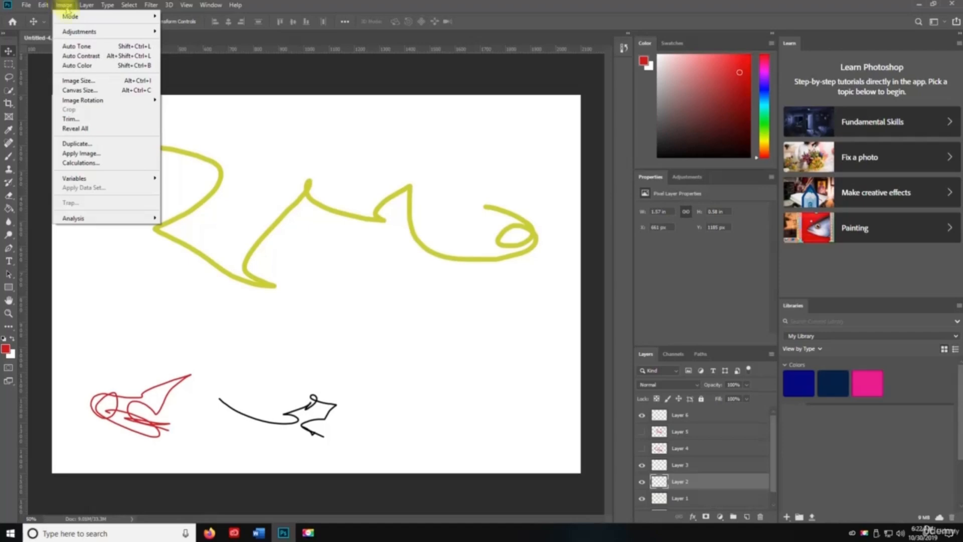
{"action": "mouse_move", "coordinate": [101, 31]}
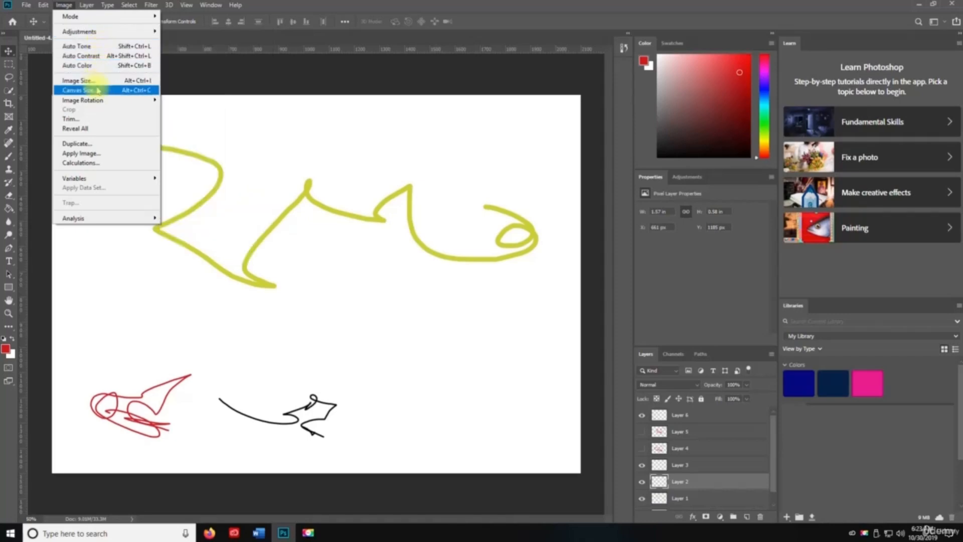
- Unlock the Background as Layer 0 and fill it solid red with the Paint Bucket
{"action": "left_click", "coordinate": [262, 242]}
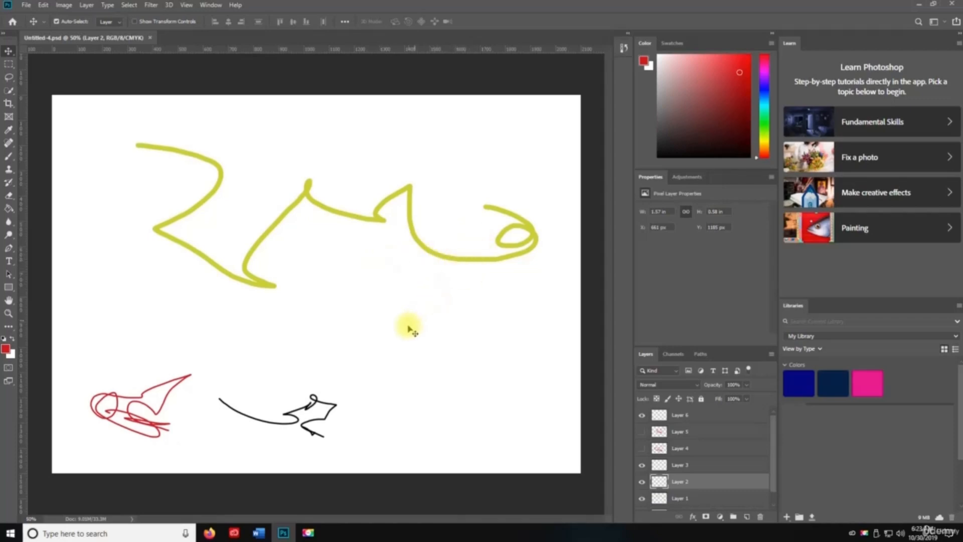
{"action": "key", "text": "g"}
{"action": "scroll", "coordinate": [678, 475], "scroll_direction": "down", "scroll_amount": 1}
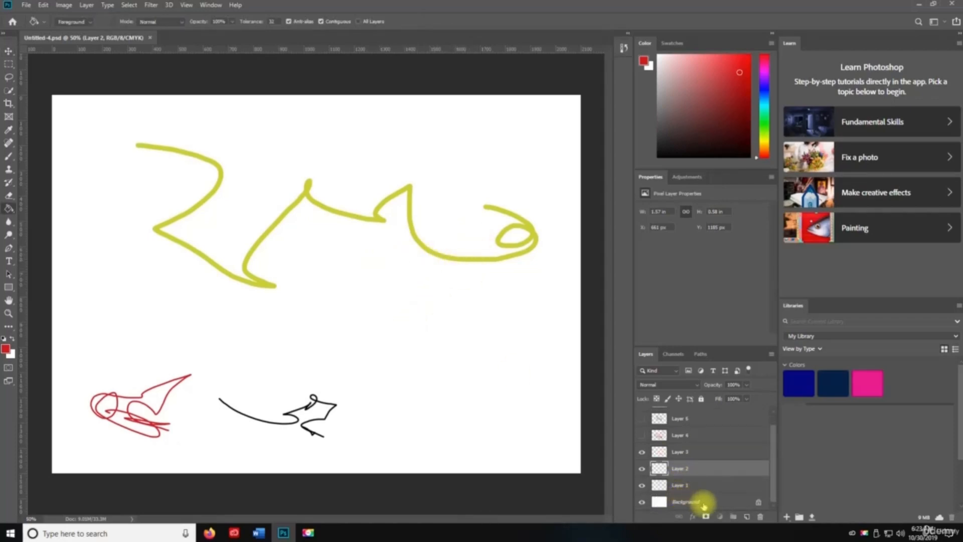
{"action": "left_click", "coordinate": [692, 504]}
{"action": "left_click", "coordinate": [759, 502]}
{"action": "left_click", "coordinate": [460, 434]}
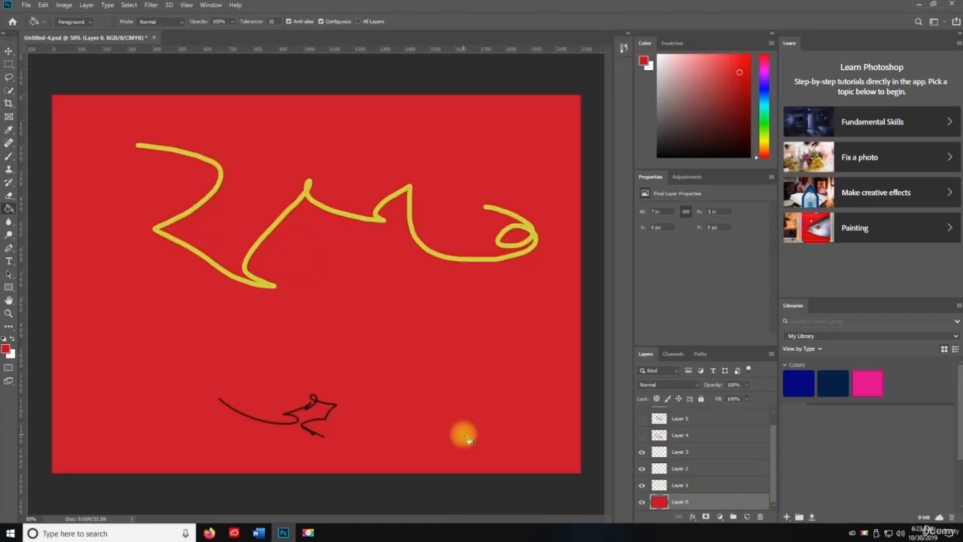
{"action": "key", "text": "v"}
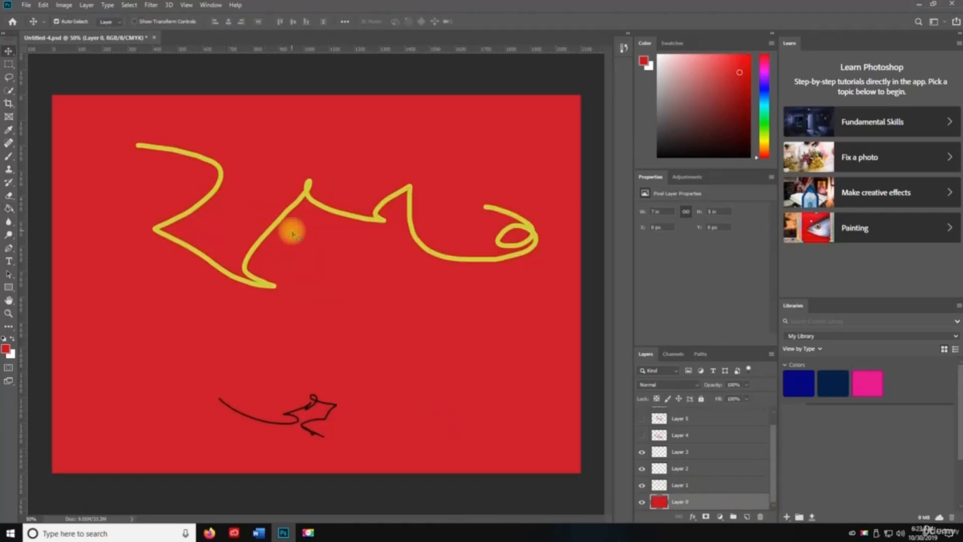
- Darken the red fill with Levels, setting Output Levels to roughly 26 and 152
{"action": "left_click", "coordinate": [64, 5]}
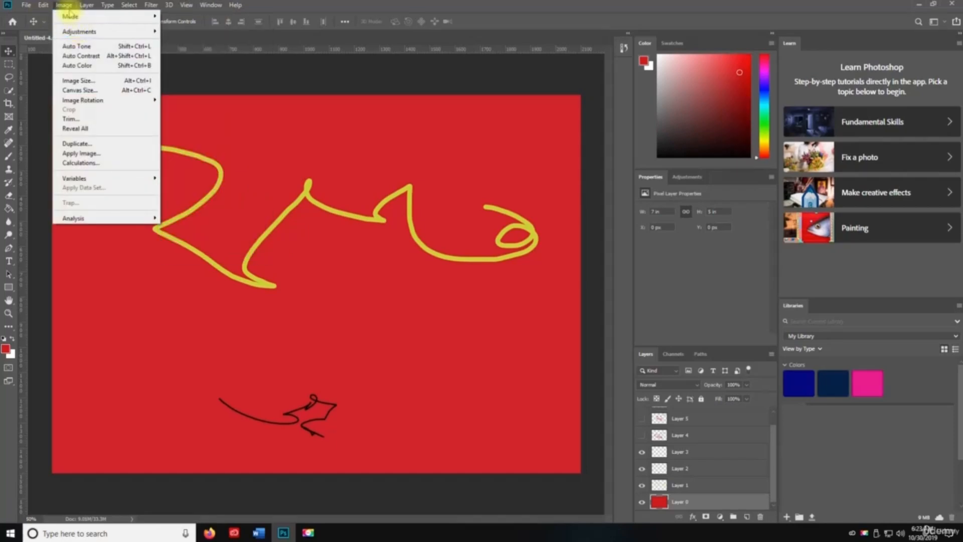
{"action": "left_click", "coordinate": [343, 228]}
{"action": "key", "text": "ctrl+l"}
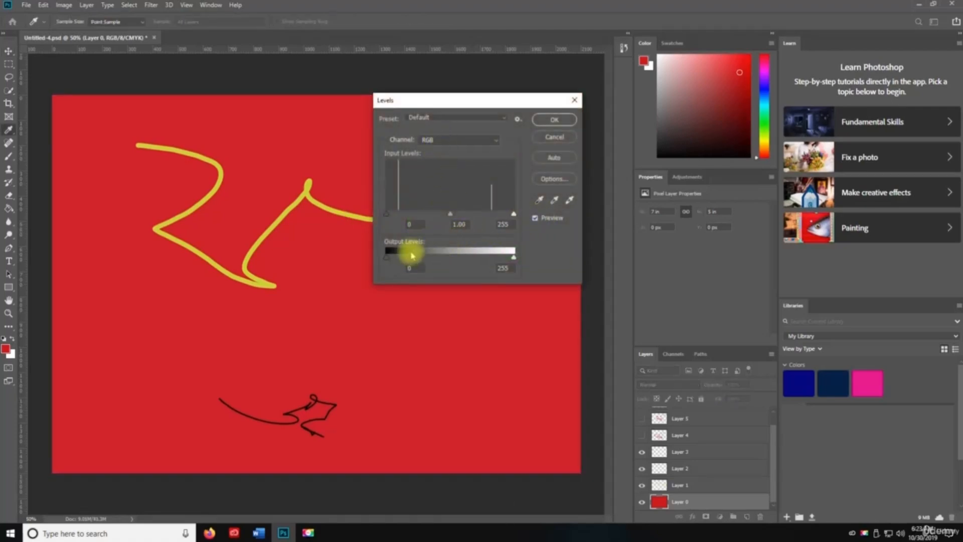
{"action": "mouse_move", "coordinate": [386, 255]}
{"action": "left_mouse_down"}
{"action": "mouse_move", "coordinate": [488, 256]}
{"action": "mouse_move", "coordinate": [397, 254]}
{"action": "left_mouse_up"}
{"action": "left_click_drag", "start_coordinate": [447, 96], "coordinate": [600, 134]}
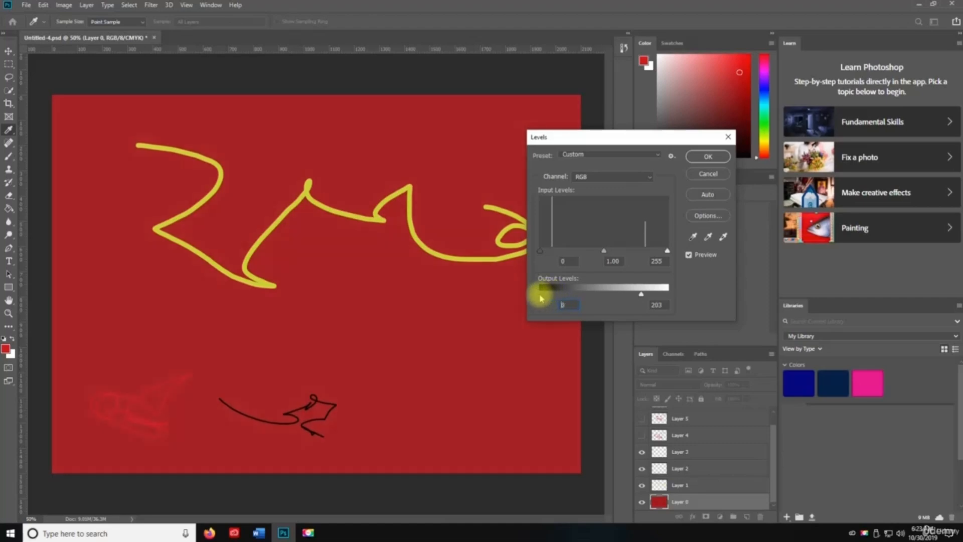
{"action": "left_click_drag", "start_coordinate": [540, 295], "coordinate": [570, 294]}
{"action": "left_click_drag", "start_coordinate": [641, 297], "coordinate": [551, 295]}
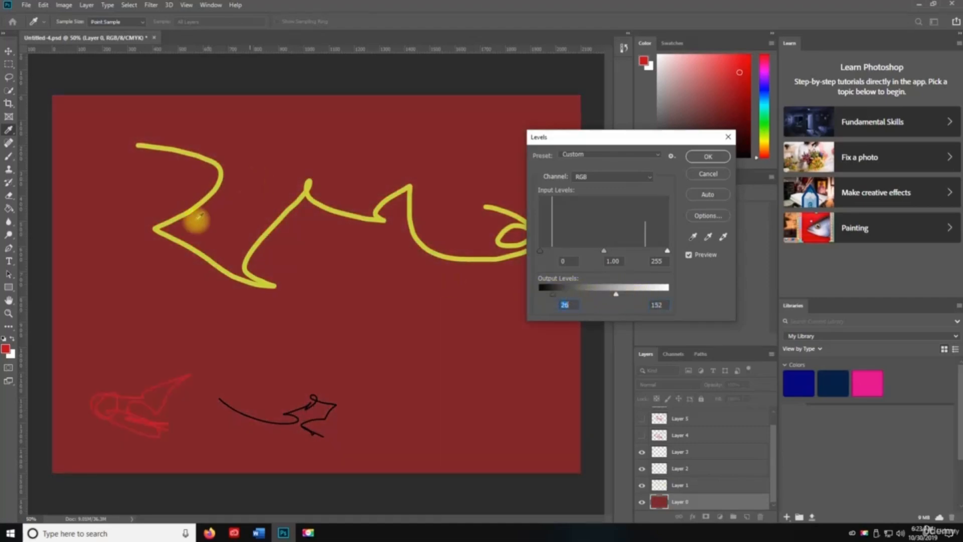
{"action": "left_click", "coordinate": [722, 160]}
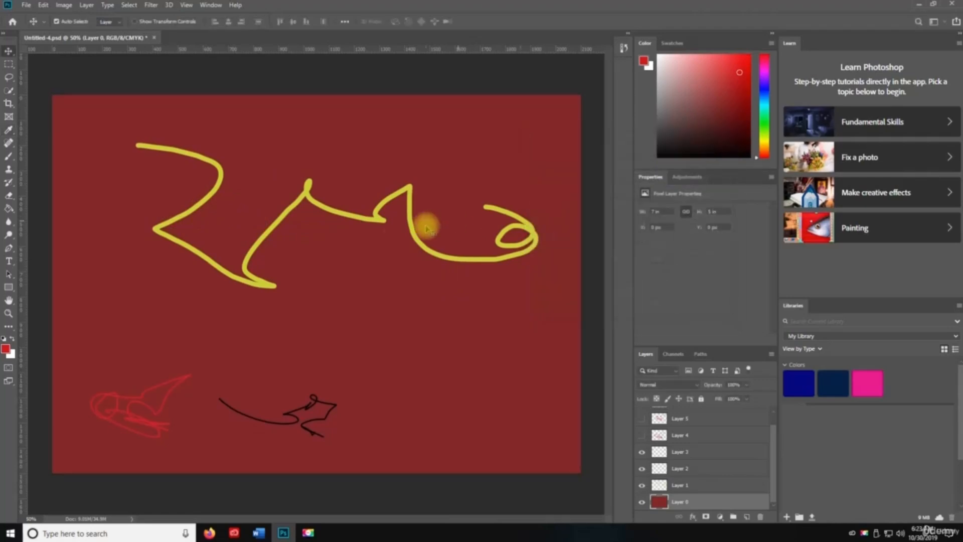
- Apply a steep Curves adjustment with the black input at 78 for a vivid red
{"action": "key", "text": "ctrl"}
{"action": "key", "text": "ctrl+m"}
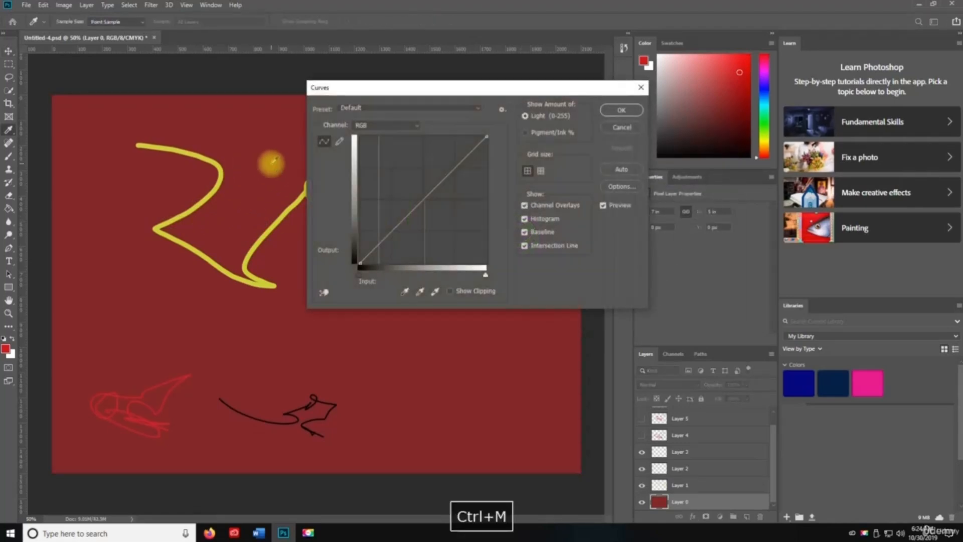
{"action": "mouse_move", "coordinate": [408, 196]}
{"action": "left_mouse_down"}
{"action": "mouse_move", "coordinate": [437, 211]}
{"action": "mouse_move", "coordinate": [387, 161]}
{"action": "mouse_move", "coordinate": [413, 195]}
{"action": "mouse_move", "coordinate": [400, 184]}
{"action": "left_mouse_up"}
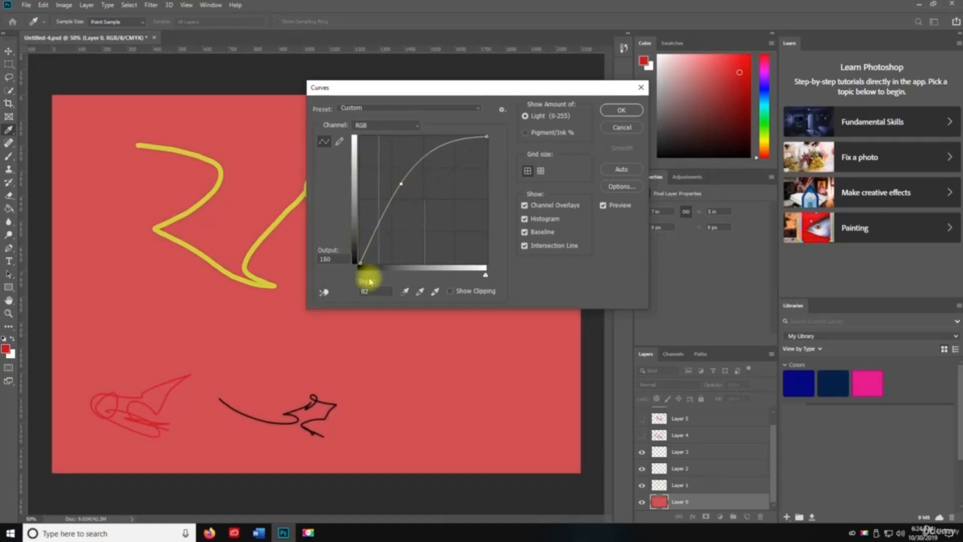
{"action": "left_click_drag", "start_coordinate": [359, 279], "coordinate": [399, 275]}
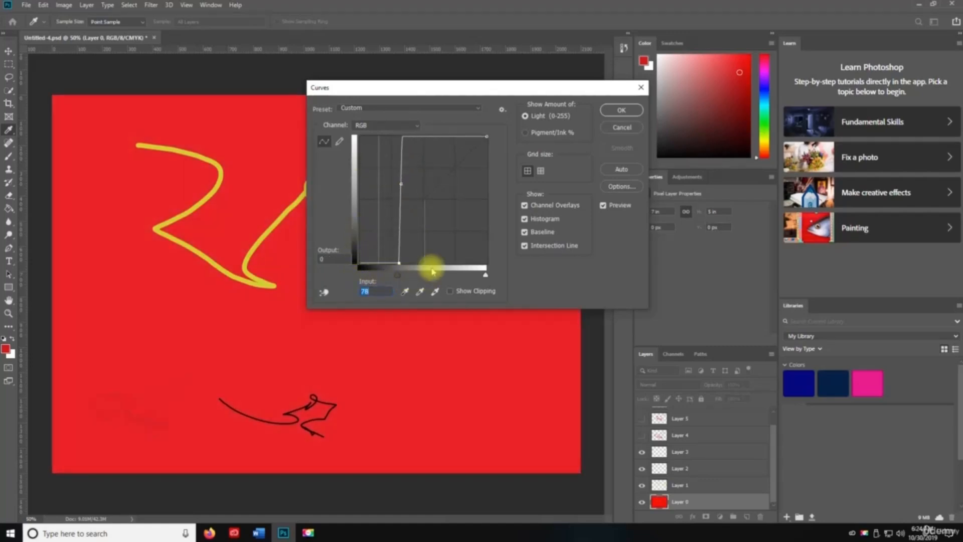
{"action": "left_click", "coordinate": [621, 111]}
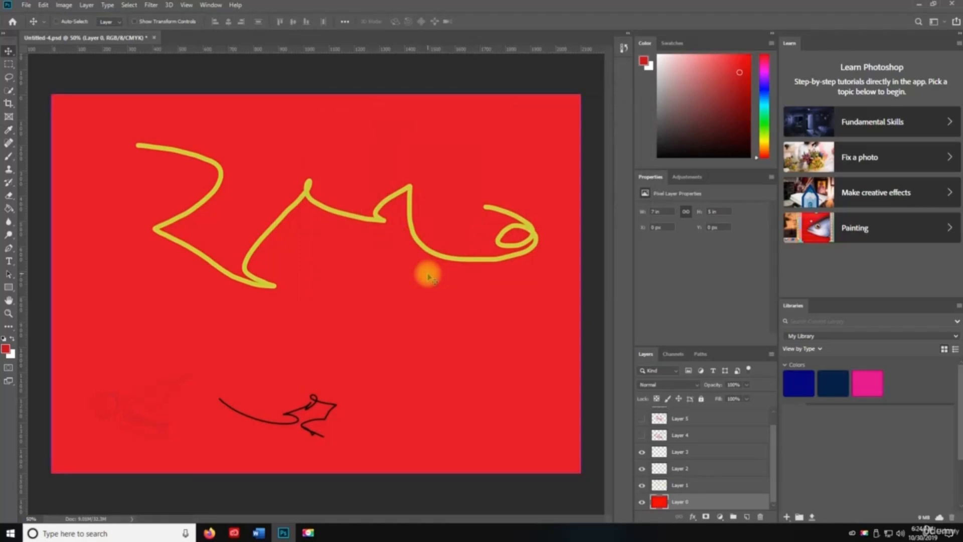
- Apply Hue/Saturation with Hue +112, Saturation +44 and Lightness -55
{"action": "key", "text": "ctrl+u"}
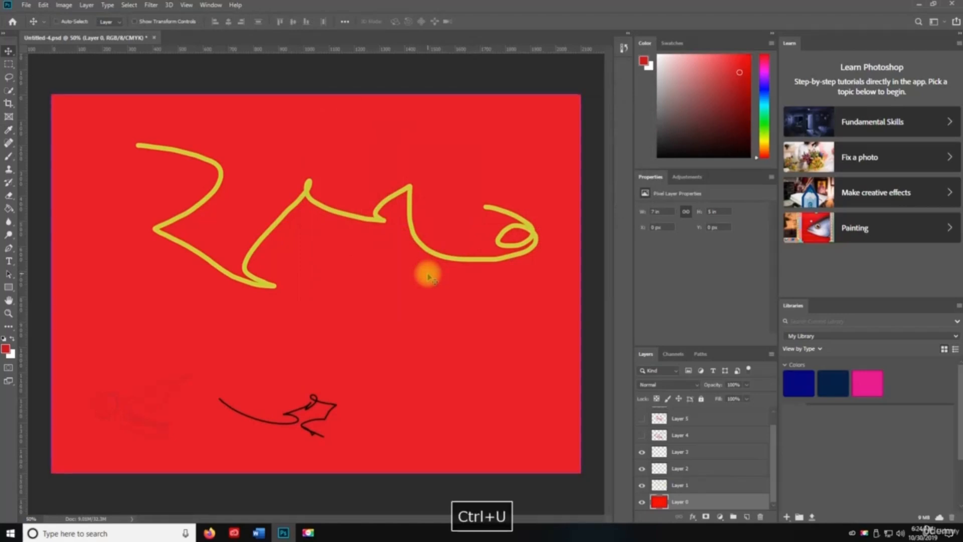
{"action": "left_click_drag", "start_coordinate": [453, 173], "coordinate": [413, 172]}
{"action": "left_click_drag", "start_coordinate": [453, 199], "coordinate": [427, 225]}
{"action": "left_click_drag", "start_coordinate": [414, 178], "coordinate": [489, 174]}
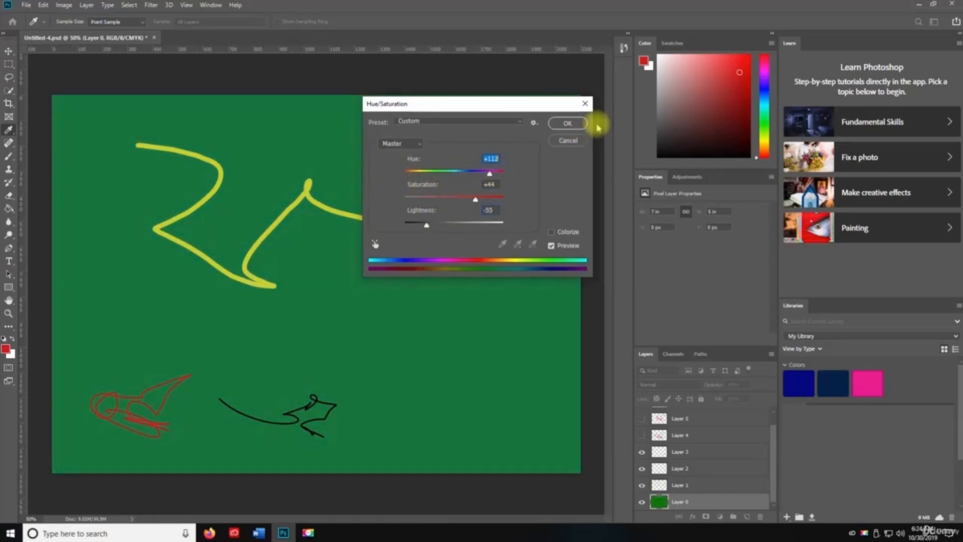
{"action": "left_click", "coordinate": [567, 123]}
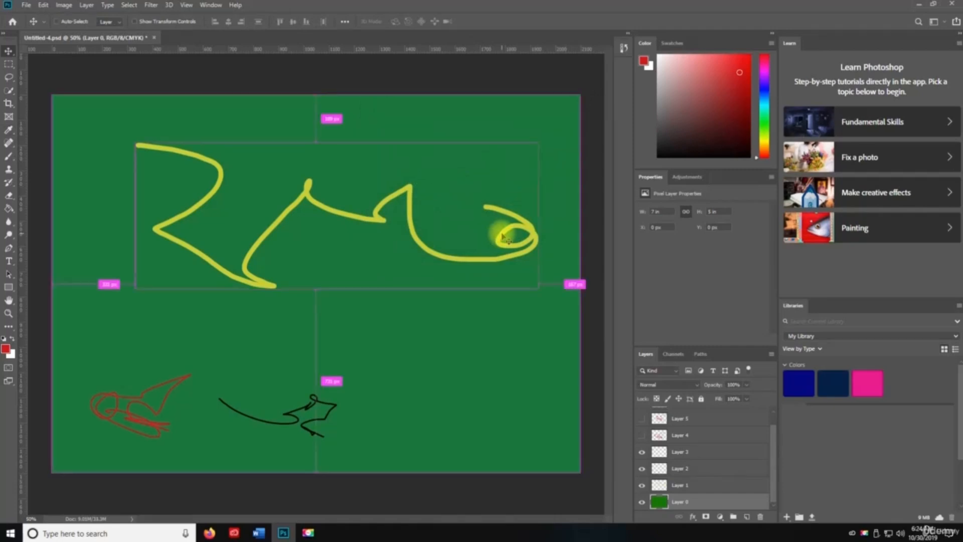
- Set the midtone Color Balance levels to -65, +13 and +66
{"action": "key", "text": "ctrl+b"}
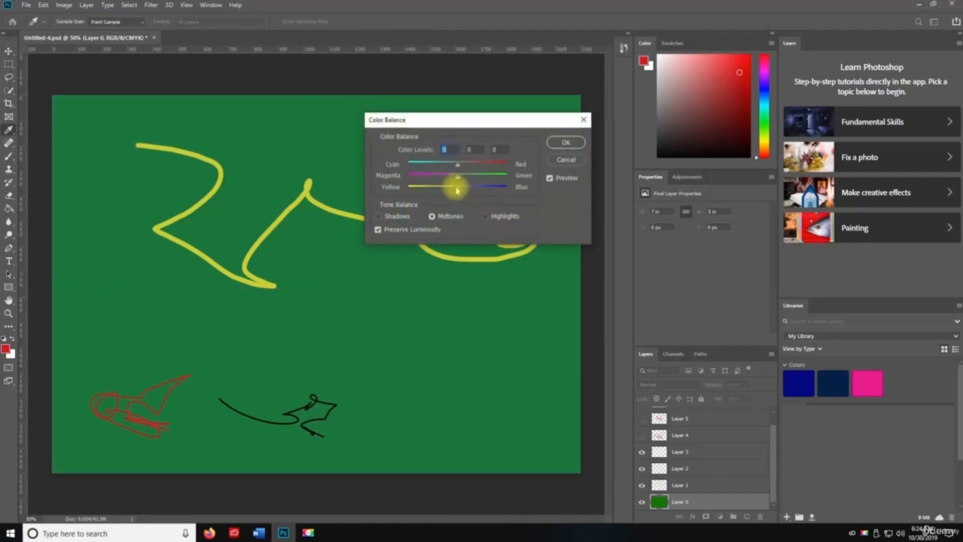
{"action": "mouse_move", "coordinate": [460, 192]}
{"action": "left_mouse_down"}
{"action": "mouse_move", "coordinate": [480, 191]}
{"action": "mouse_move", "coordinate": [428, 176]}
{"action": "mouse_move", "coordinate": [496, 164]}
{"action": "mouse_move", "coordinate": [442, 189]}
{"action": "mouse_move", "coordinate": [409, 189]}
{"action": "mouse_move", "coordinate": [496, 178]}
{"action": "mouse_move", "coordinate": [425, 164]}
{"action": "mouse_move", "coordinate": [490, 188]}
{"action": "mouse_move", "coordinate": [469, 181]}
{"action": "left_mouse_up"}
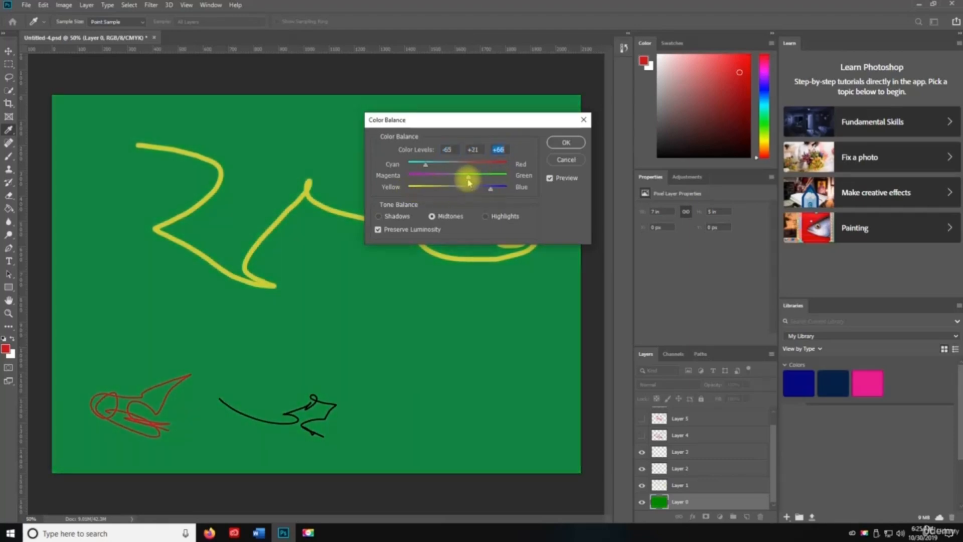
{"action": "left_click", "coordinate": [566, 144]}
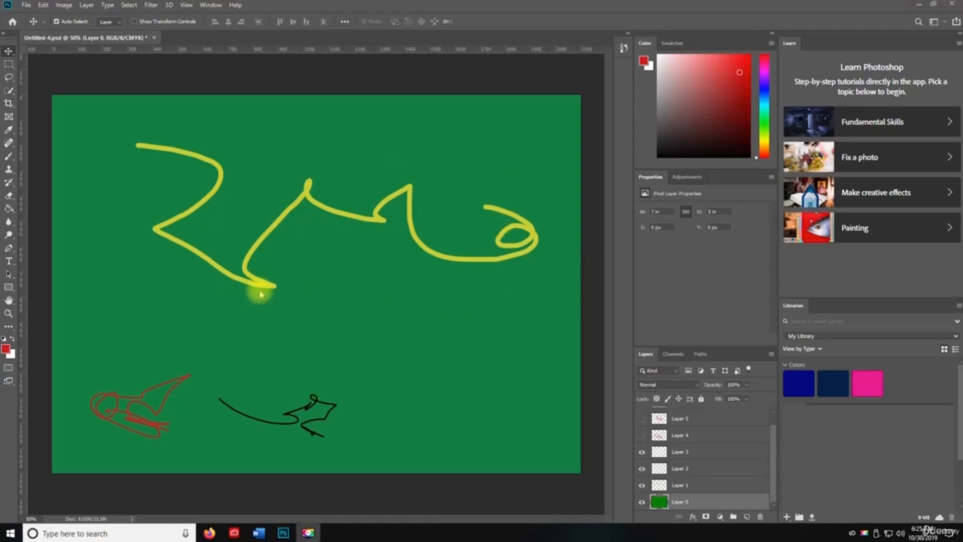
{"action": "key", "text": "space"}
{"action": "key", "text": "ctrl"}
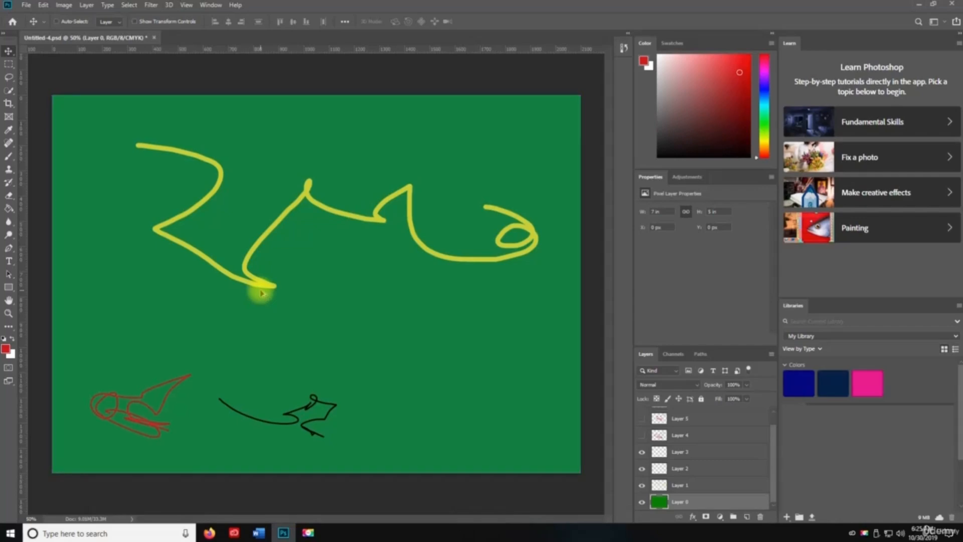
- Apply Black and White with Reds -128, Yellows 160, Blues -79 and Magentas 211
{"action": "key", "text": "ctrl+alt+shift+b"}
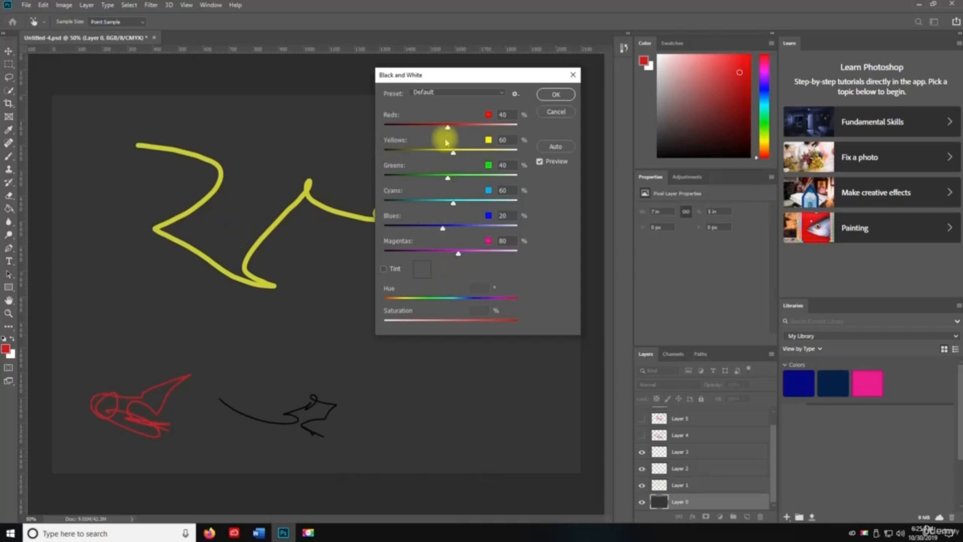
{"action": "left_click_drag", "start_coordinate": [448, 128], "coordinate": [403, 125]}
{"action": "left_click_drag", "start_coordinate": [452, 152], "coordinate": [479, 202]}
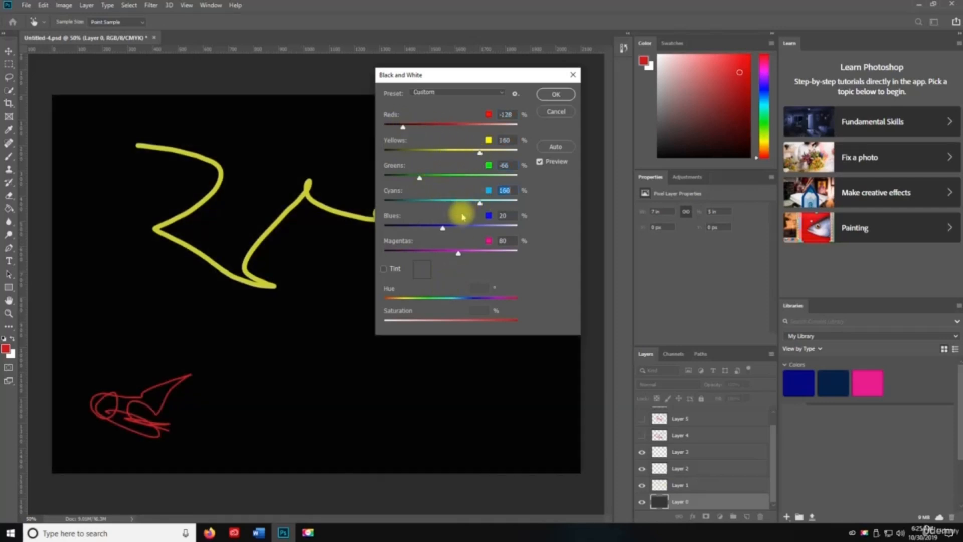
{"action": "left_click_drag", "start_coordinate": [443, 229], "coordinate": [415, 229]}
{"action": "left_click_drag", "start_coordinate": [460, 253], "coordinate": [494, 254]}
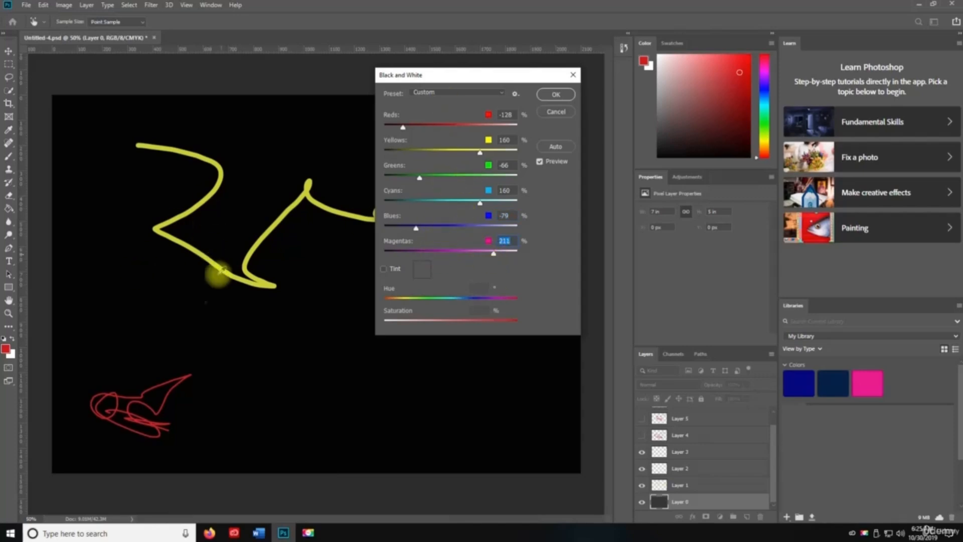
{"action": "left_click", "coordinate": [560, 99]}
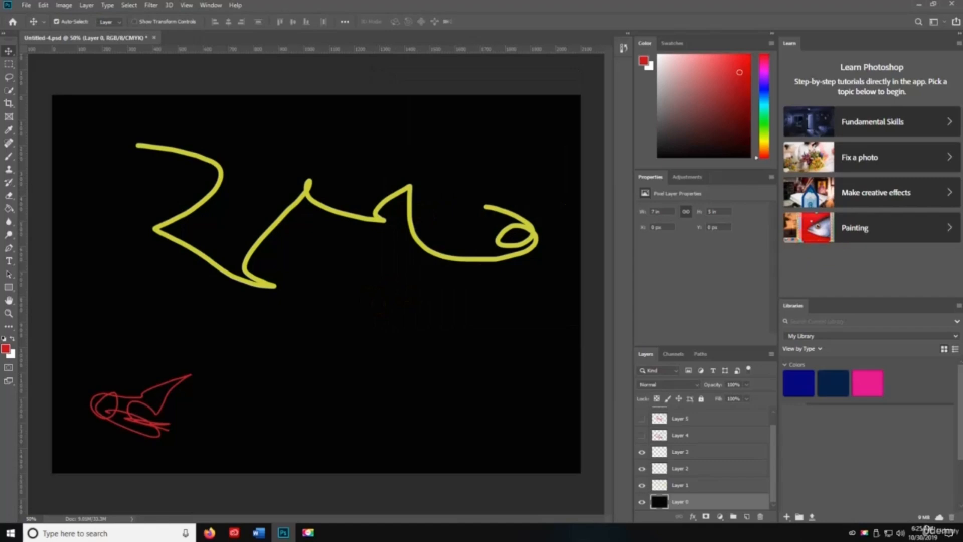
- Invert the background, undo the inversion, then desaturate the layer
{"action": "key", "text": "ctrl+i"}
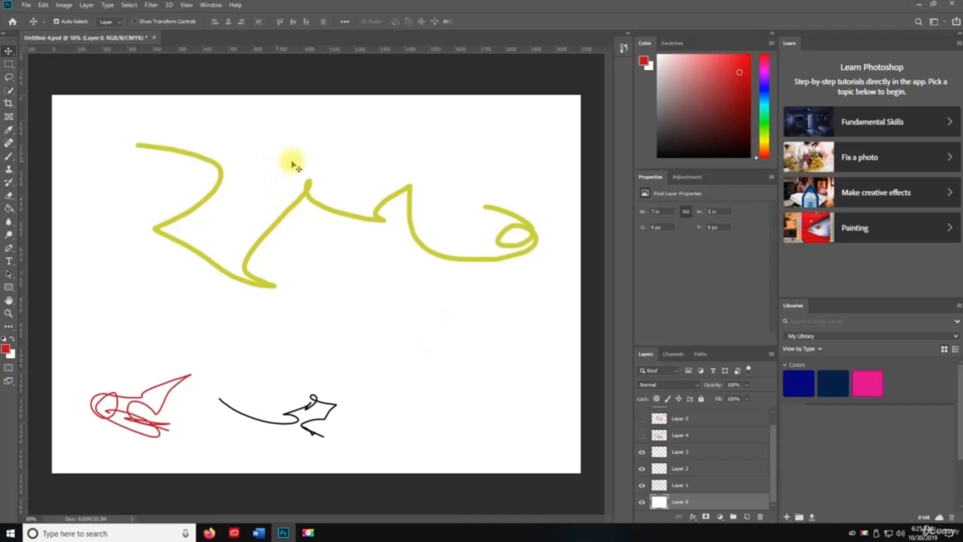
{"action": "key", "text": "ctrl+z"}
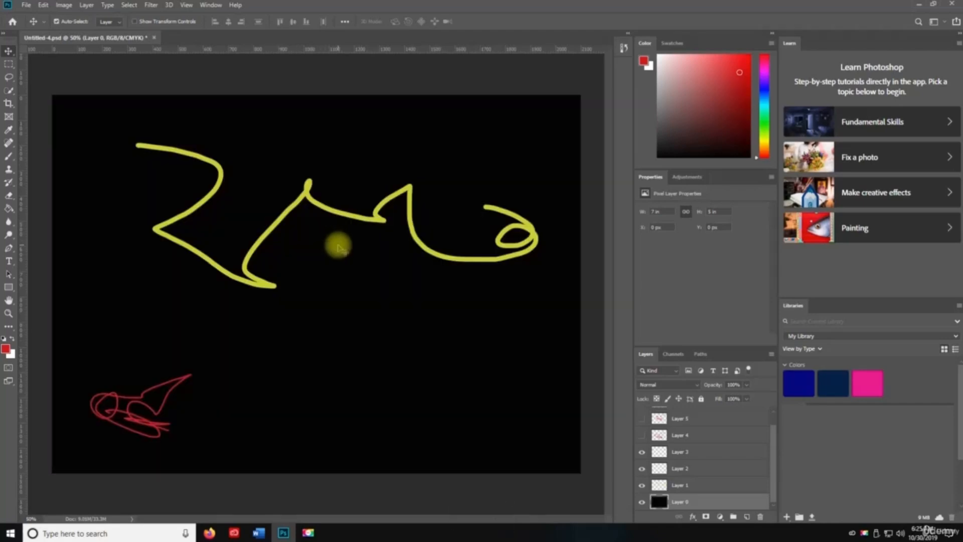
{"action": "key", "text": "ctrl+shift+u"}
{"action": "key", "text": "ctrl+shift+u"}
- Desaturate the black background from the Image menu and apply Auto Tone
{"action": "left_click", "coordinate": [64, 5]}
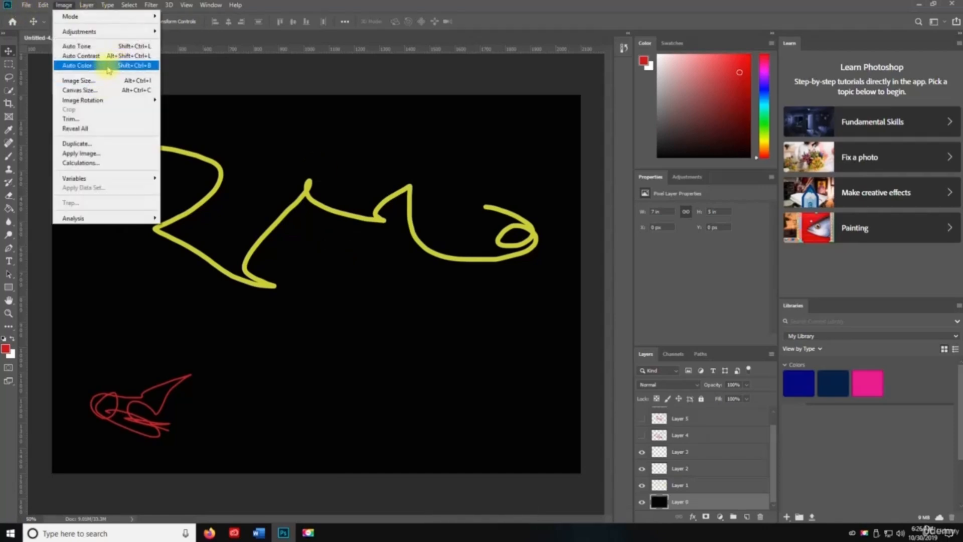
{"action": "mouse_move", "coordinate": [105, 31]}
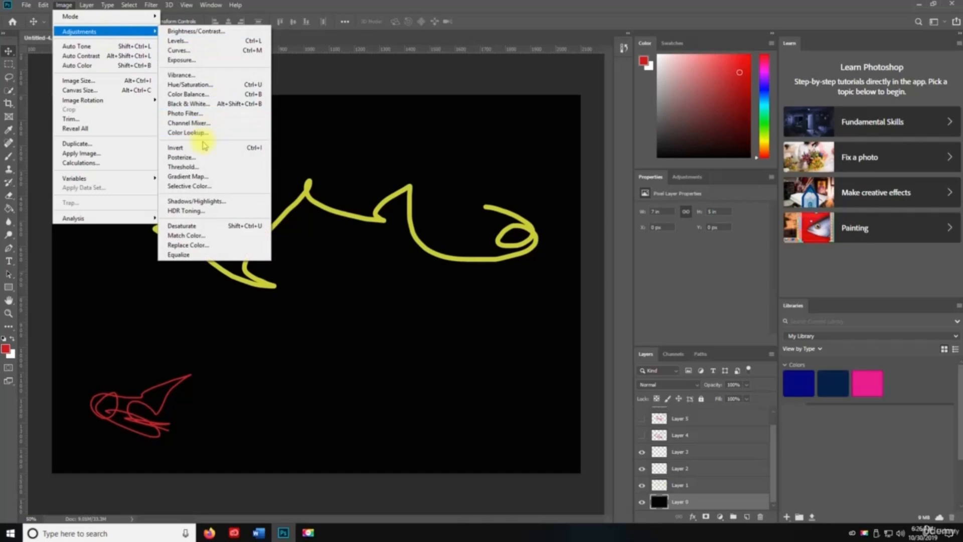
{"action": "left_click", "coordinate": [223, 225]}
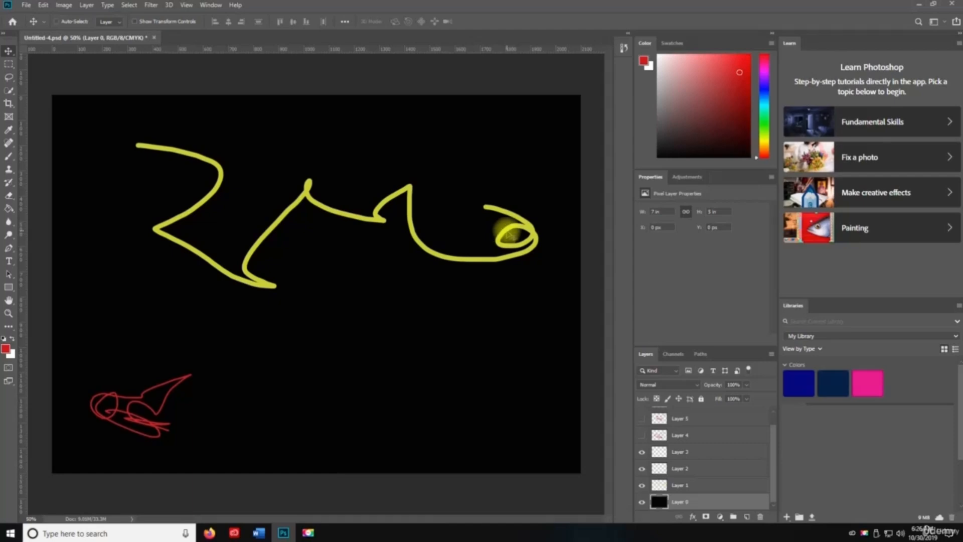
{"action": "key", "text": "ctrl+shift+l"}
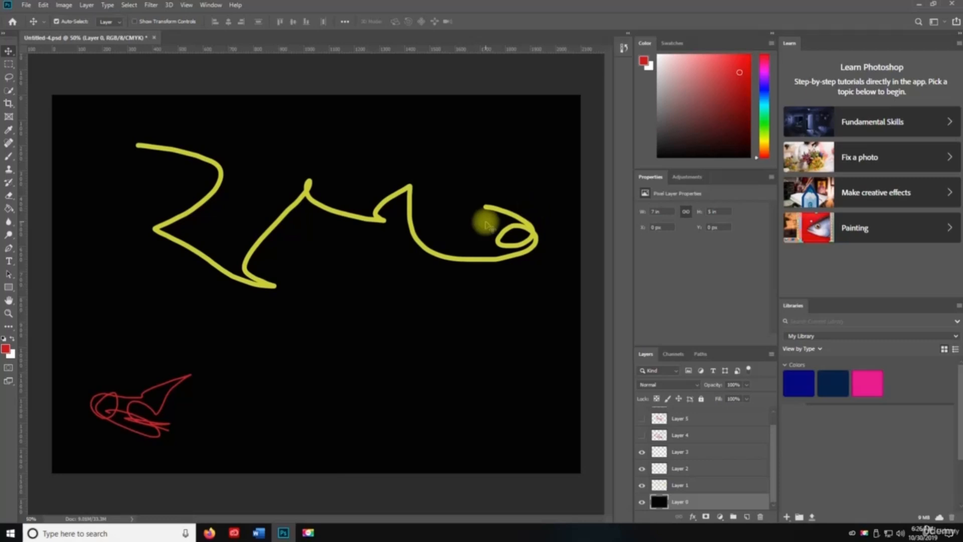
- Create a new blank document named Untitled-5
{"action": "key", "text": "ctrl+n"}
{"action": "key", "text": "BackSpace"}
{"action": "type", "text": "6"}
{"action": "key", "text": "BackSpace"}
{"action": "type", "text": "5"}
{"action": "key", "text": "Return"}
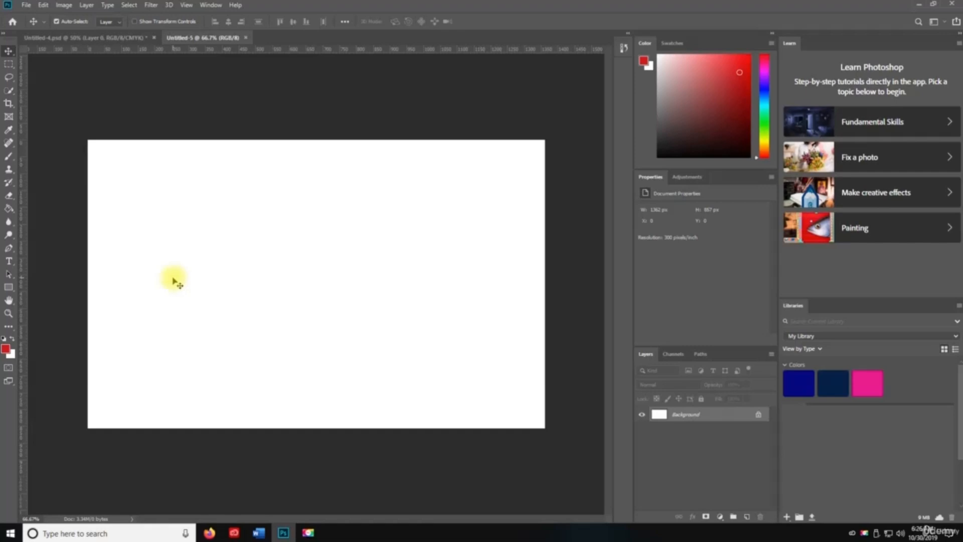
{"action": "key", "text": "g"}
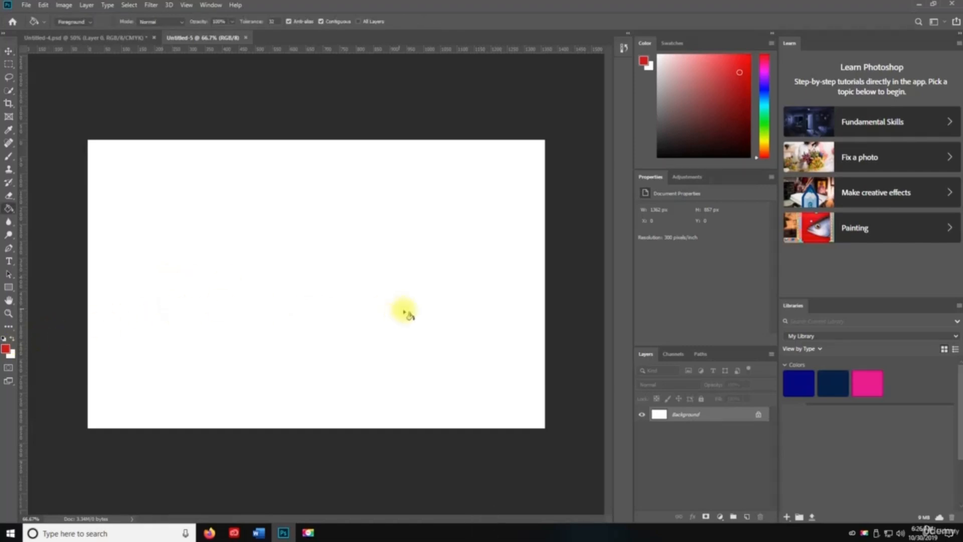
{"action": "left_click", "coordinate": [746, 516]}
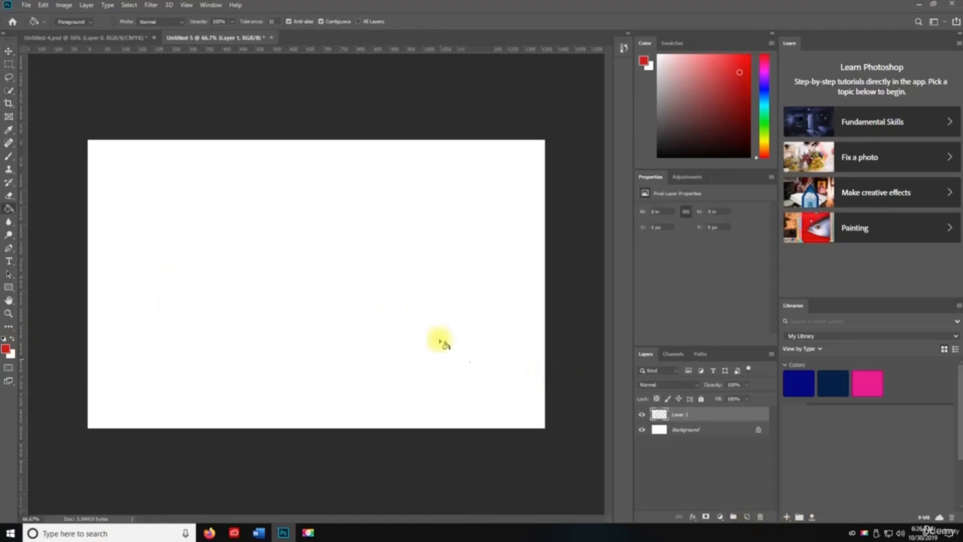
{"action": "key", "text": "b"}
{"action": "left_click_drag", "start_coordinate": [328, 231], "coordinate": [448, 312]}
{"action": "left_click_drag", "start_coordinate": [343, 326], "coordinate": [455, 197]}
{"action": "mouse_move", "coordinate": [279, 316]}
{"action": "left_mouse_down"}
{"action": "mouse_move", "coordinate": [243, 359]}
{"action": "mouse_move", "coordinate": [406, 396]}
{"action": "left_mouse_up"}
{"action": "left_click_drag", "start_coordinate": [439, 372], "coordinate": [460, 370]}
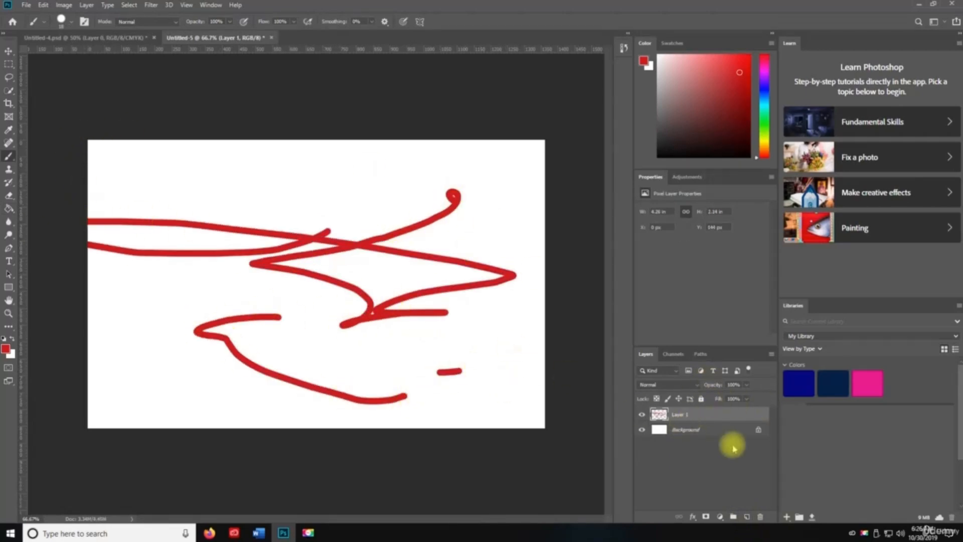
{"action": "left_click", "coordinate": [758, 429]}
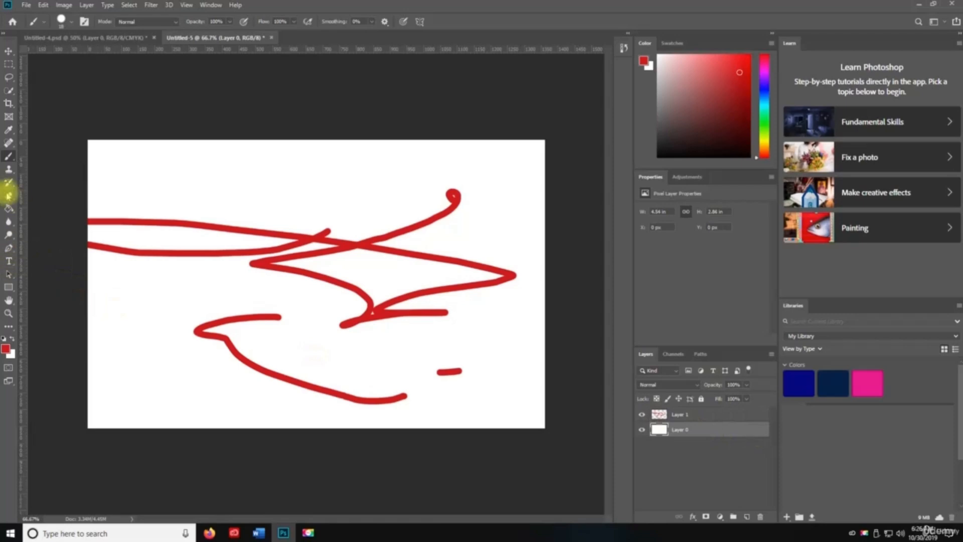
{"action": "right_click", "coordinate": [8, 208]}
{"action": "left_click", "coordinate": [34, 206]}
{"action": "left_click_drag", "start_coordinate": [97, 157], "coordinate": [624, 398]}
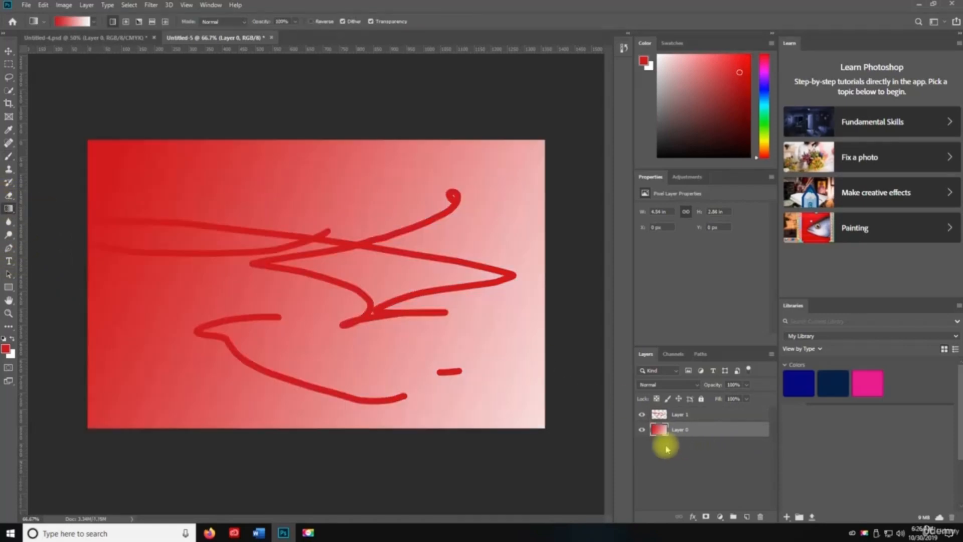
{"action": "left_click", "coordinate": [679, 414]}
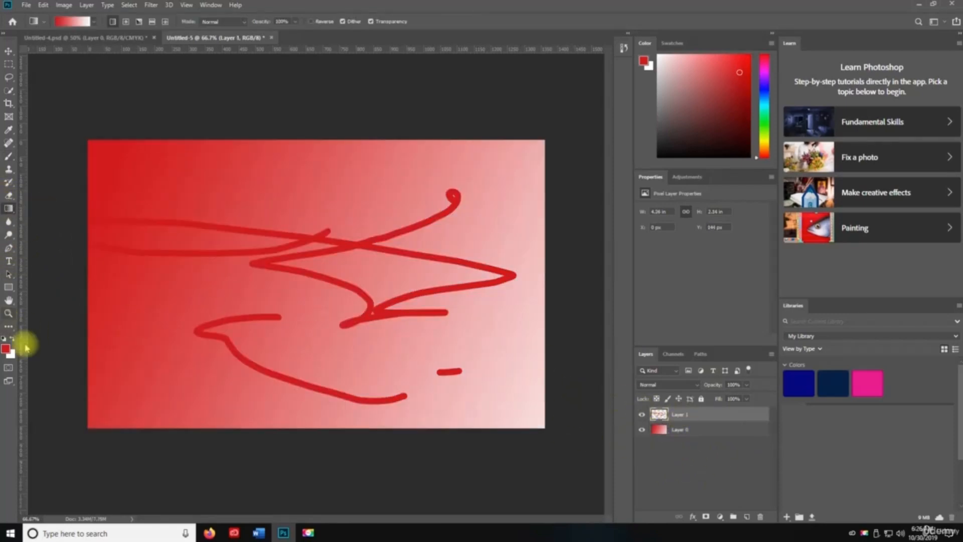
{"action": "left_click", "coordinate": [12, 339]}
{"action": "left_click", "coordinate": [760, 517]}
{"action": "left_click", "coordinate": [435, 194]}
{"action": "left_click", "coordinate": [746, 517]}
{"action": "key", "text": "b"}
{"action": "mouse_move", "coordinate": [158, 235]}
{"action": "left_mouse_down"}
{"action": "mouse_move", "coordinate": [230, 208]}
{"action": "mouse_move", "coordinate": [395, 257]}
{"action": "mouse_move", "coordinate": [323, 316]}
{"action": "mouse_move", "coordinate": [472, 358]}
{"action": "left_mouse_up"}
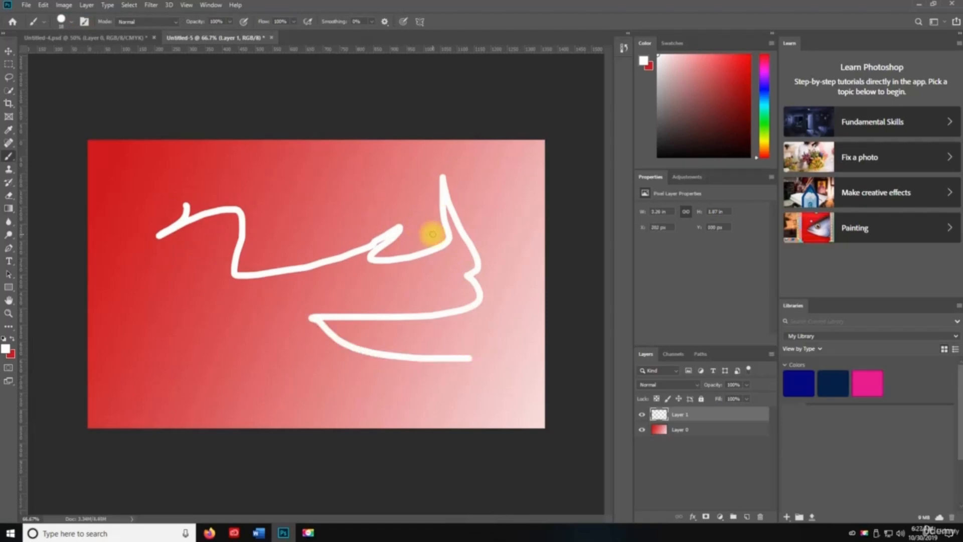
{"action": "key", "text": "ctrl+shift+l"}
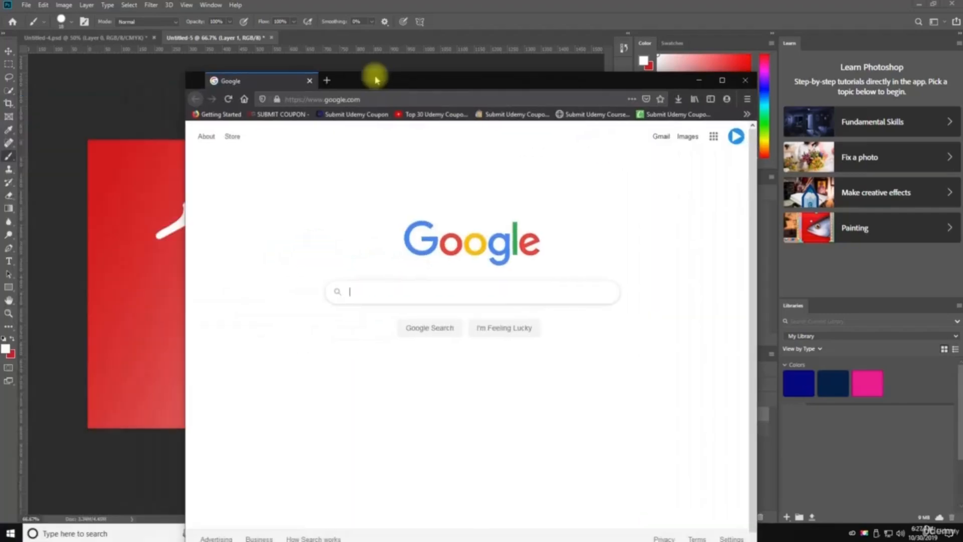
- Search Google for 'landscape' and show the image results
{"action": "double_click", "coordinate": [376, 78]}
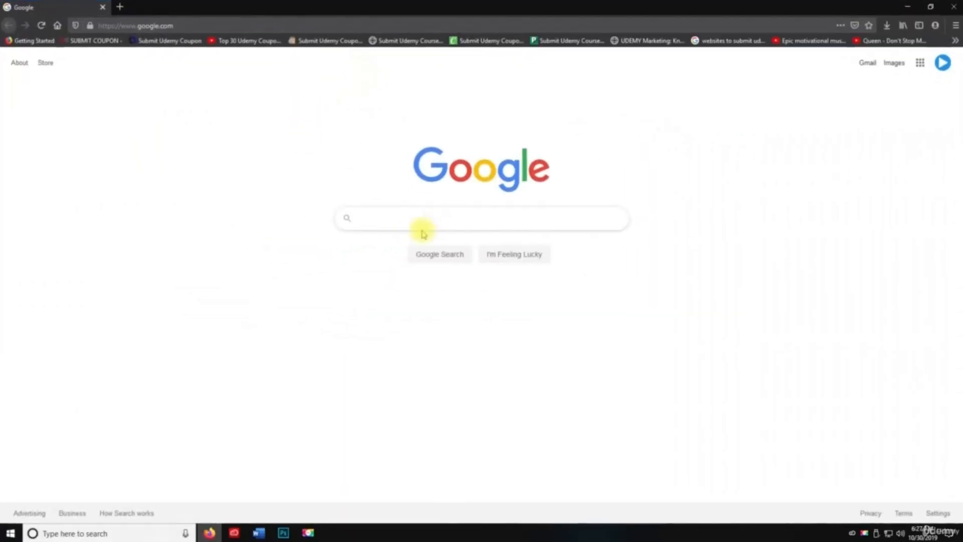
{"action": "key", "text": "a"}
{"action": "left_click", "coordinate": [427, 217]}
{"action": "type", "text": "landscape"}
{"action": "key", "text": "Return"}
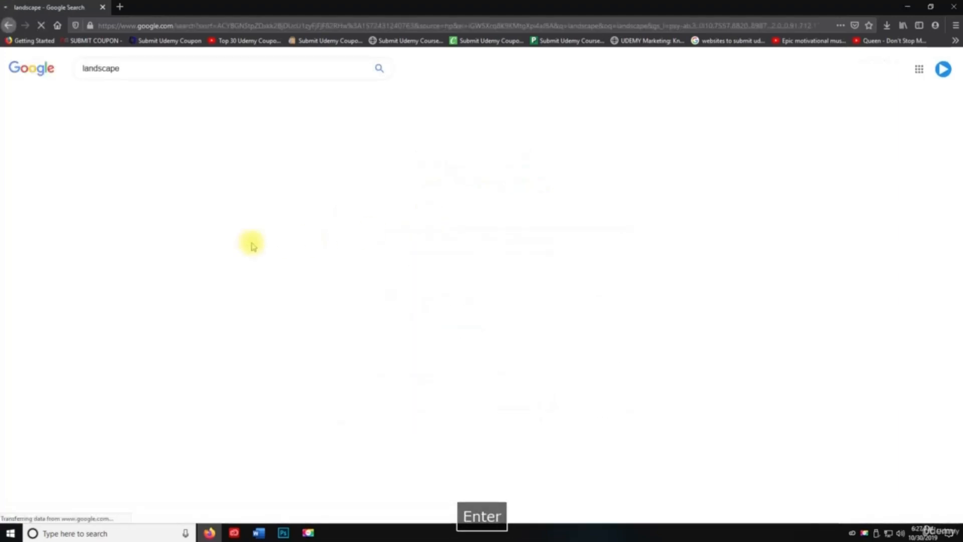
{"action": "left_click", "coordinate": [131, 97]}
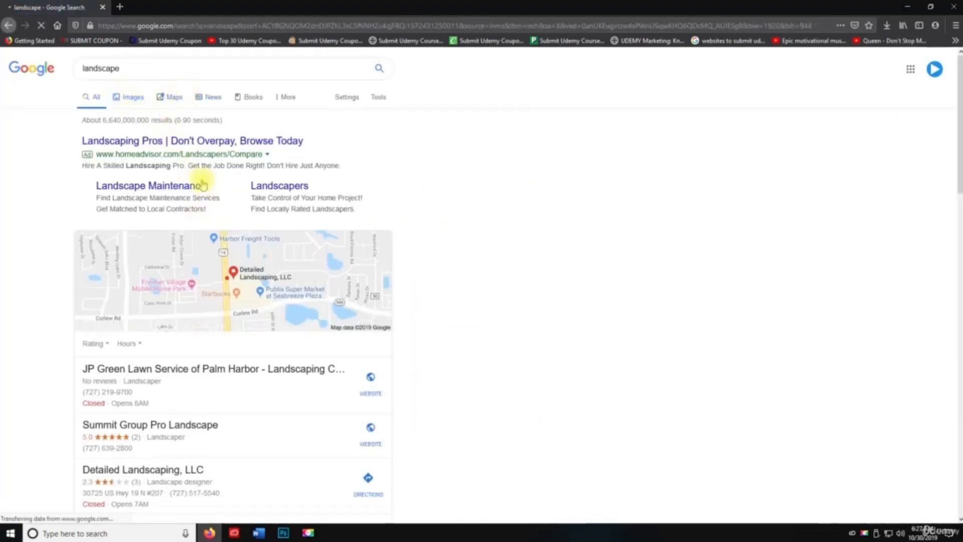
- Save the misty mountain-valley photo to the Desktop via Save Image As
{"action": "left_click", "coordinate": [224, 206]}
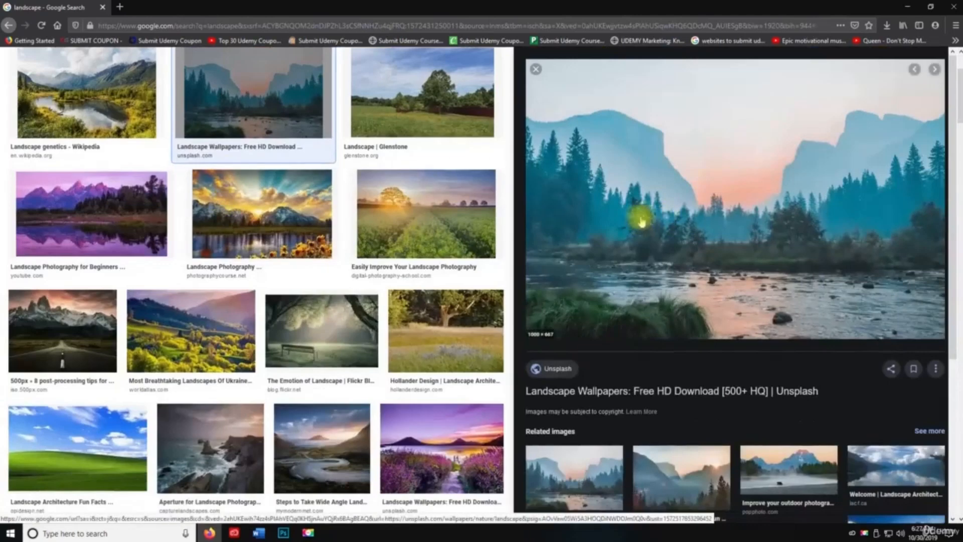
{"action": "right_click", "coordinate": [692, 182]}
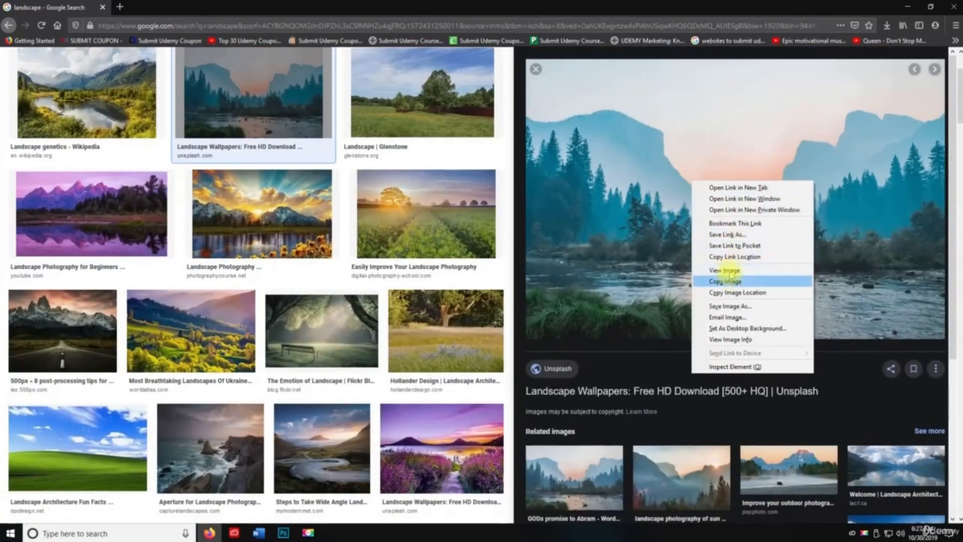
{"action": "left_click", "coordinate": [720, 305]}
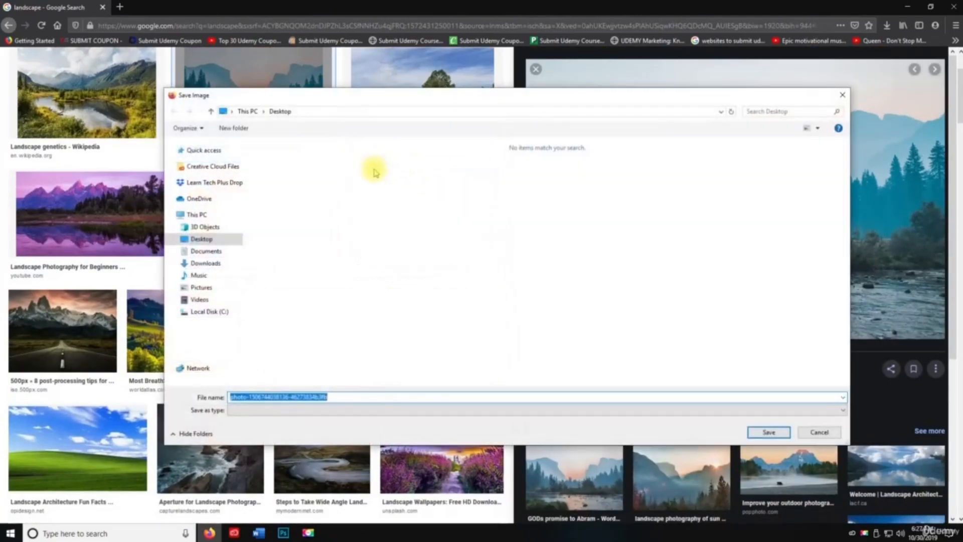
{"action": "left_click", "coordinate": [220, 239]}
{"action": "left_click", "coordinate": [767, 432]}
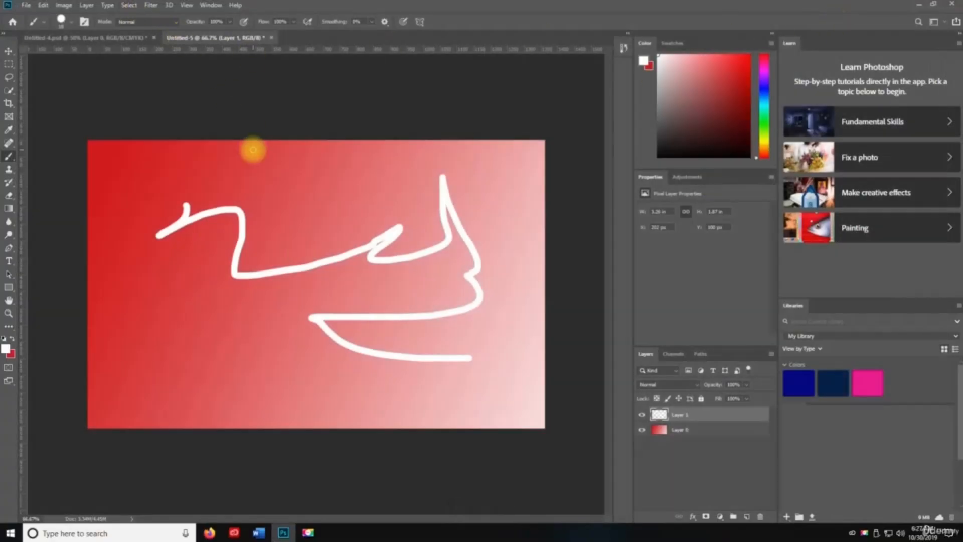
{"action": "key", "text": "v"}
{"action": "left_click_drag", "start_coordinate": [254, 150], "coordinate": [256, 155]}
{"action": "key", "text": "ctrl+o"}
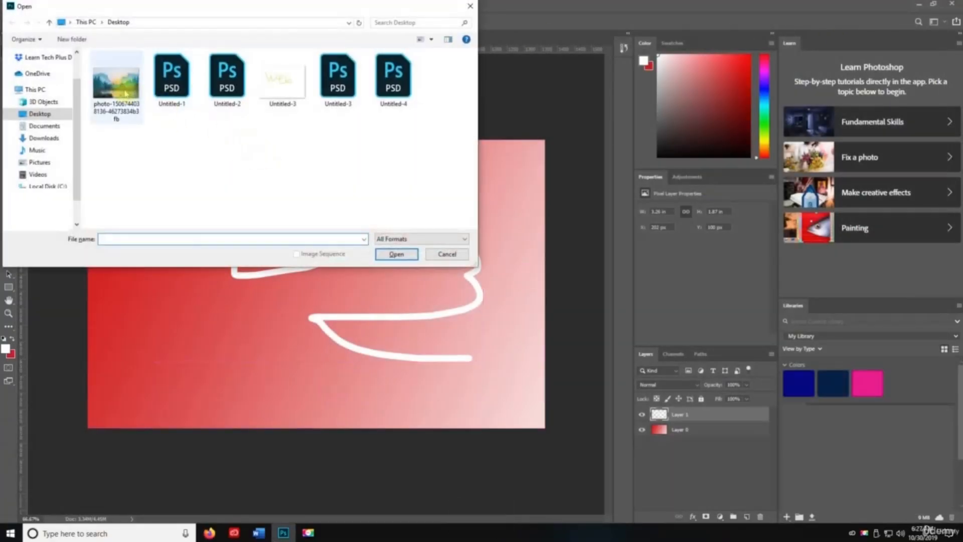
- Open the downloaded landscape photo and apply Auto Contrast, undoing and reapplying it
{"action": "double_click", "coordinate": [123, 93]}
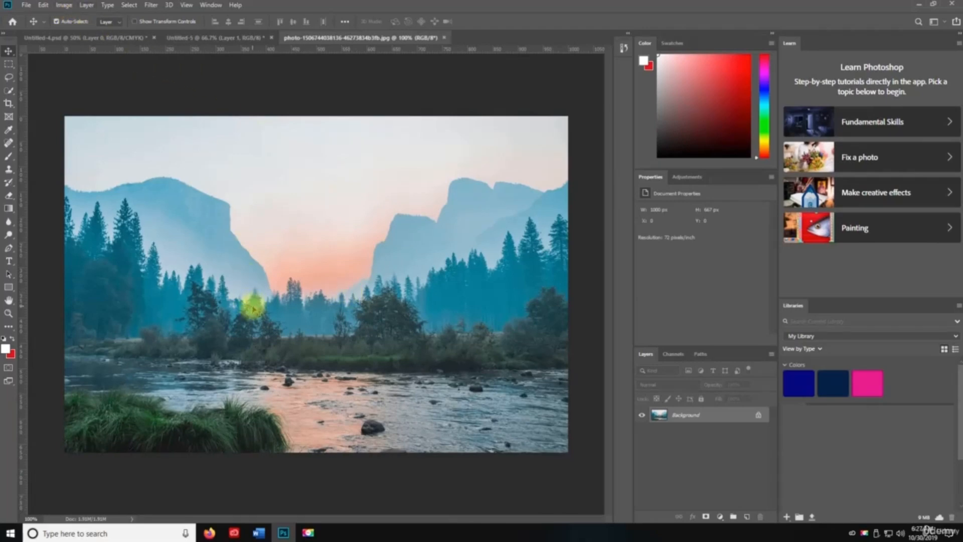
{"action": "key", "text": "ctrl+shift+l"}
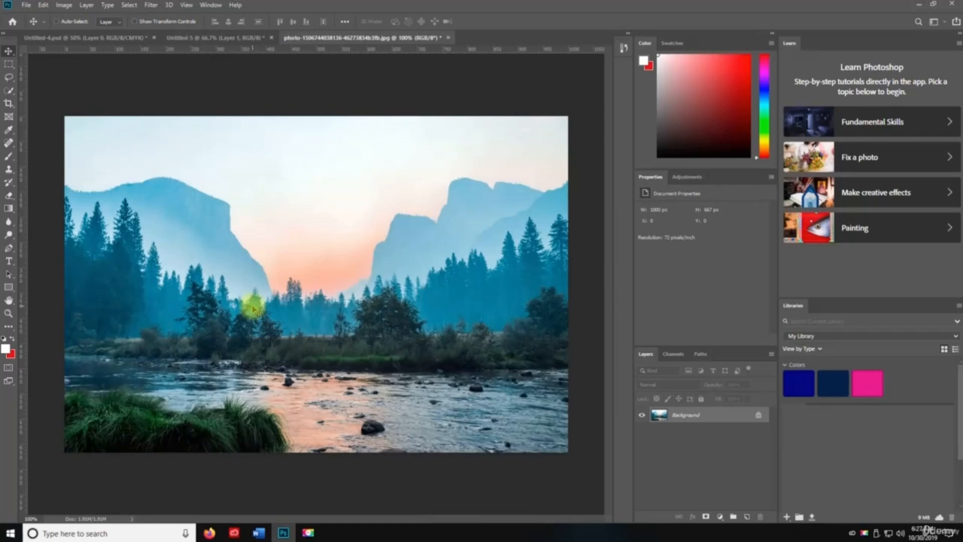
{"action": "key", "text": "ctrl+z"}
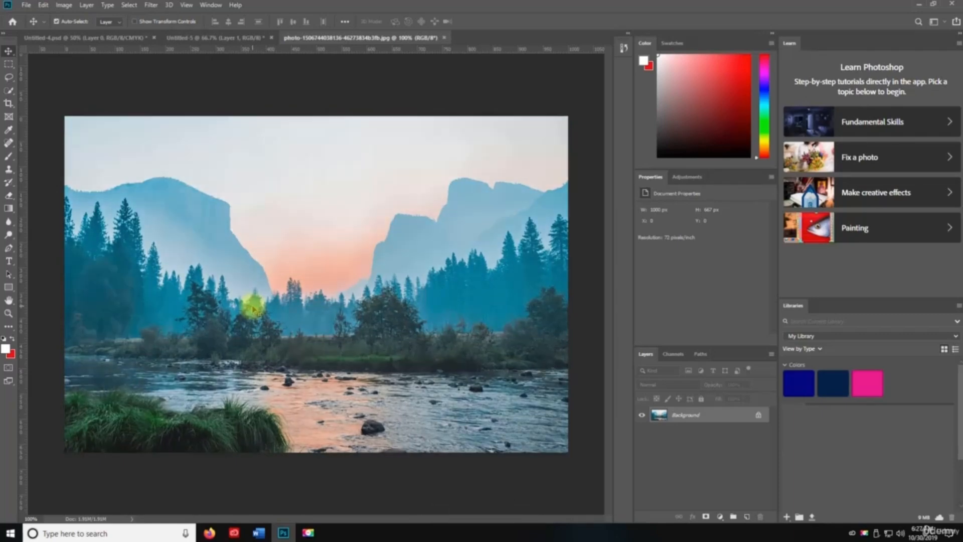
{"action": "key", "text": "ctrl+shift+l"}
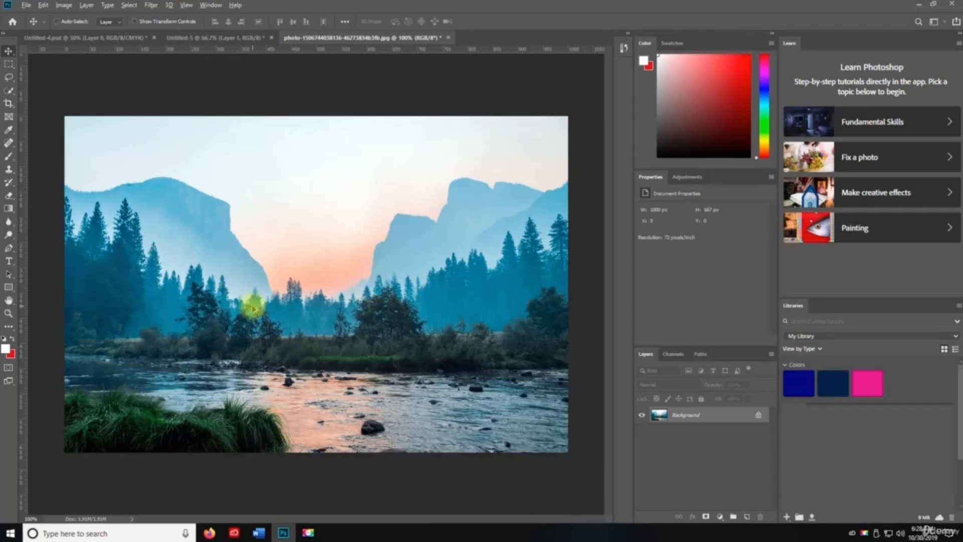
- Apply Auto Color to the photo, undoing and redoing it to compare
{"action": "key", "text": "ctrl+alt+shift+l"}
{"action": "key", "text": "ctrl+shift+b"}
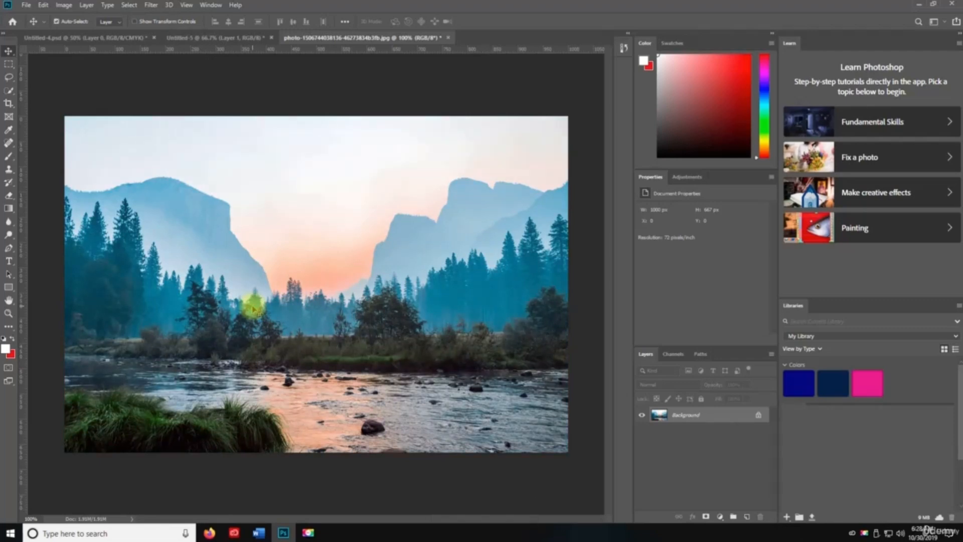
{"action": "key", "text": "ctrl+z"}
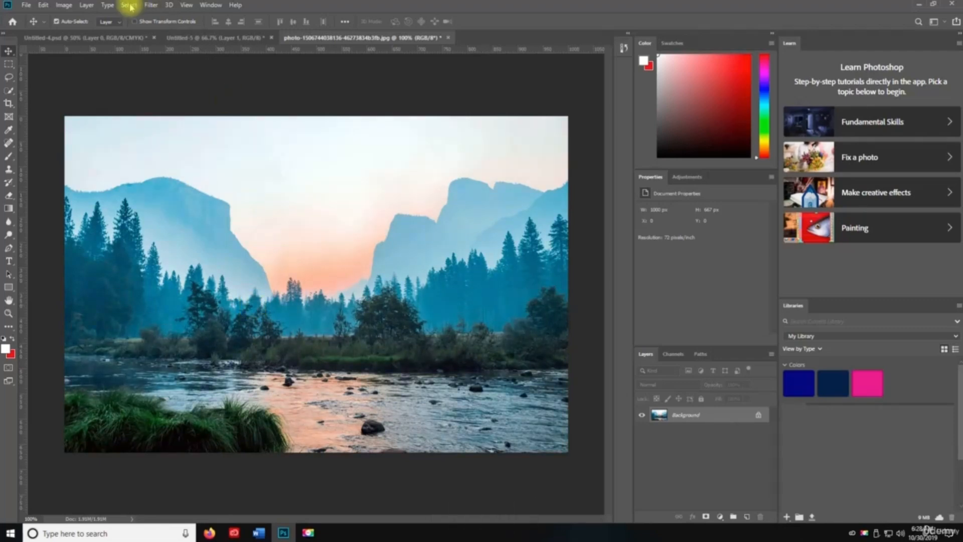
{"action": "left_click", "coordinate": [44, 6]}
{"action": "left_click", "coordinate": [51, 9]}
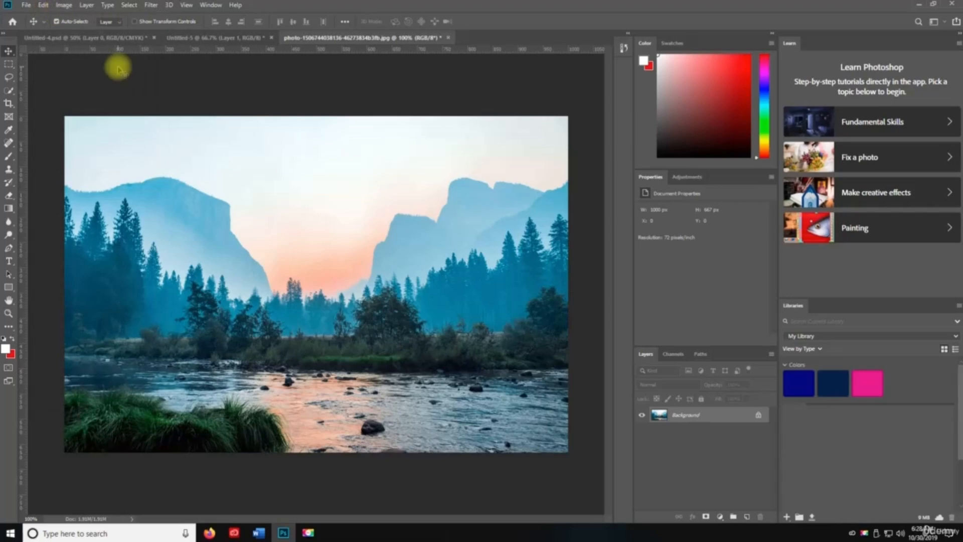
{"action": "key", "text": "ctrl+shift+z"}
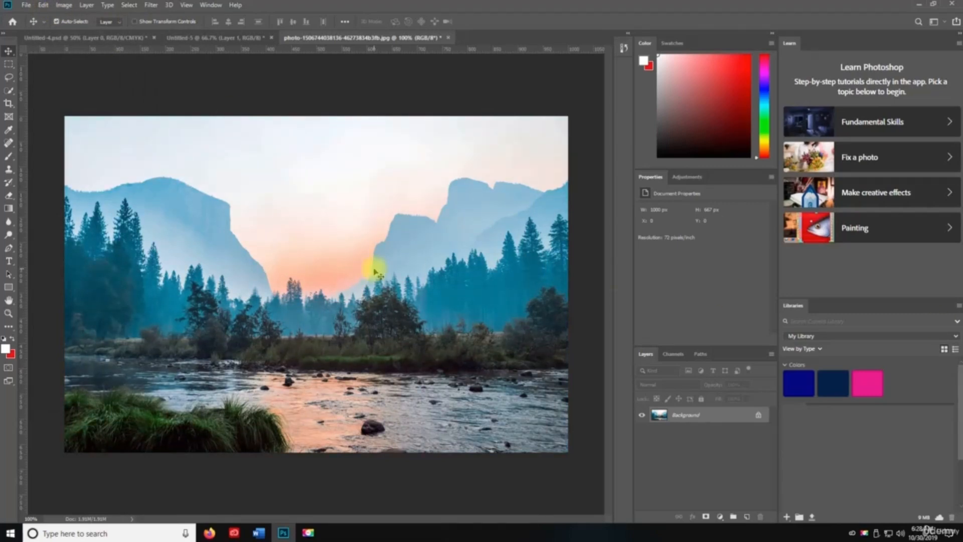
- Switch back to the Untitled-5 document tab without applying any Image command
{"action": "left_click", "coordinate": [63, 5]}
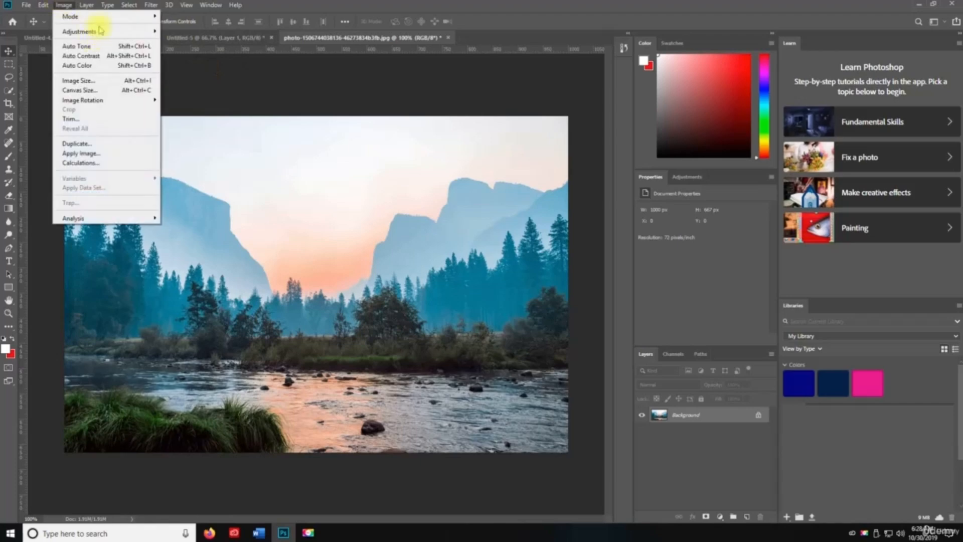
{"action": "mouse_move", "coordinate": [95, 34]}
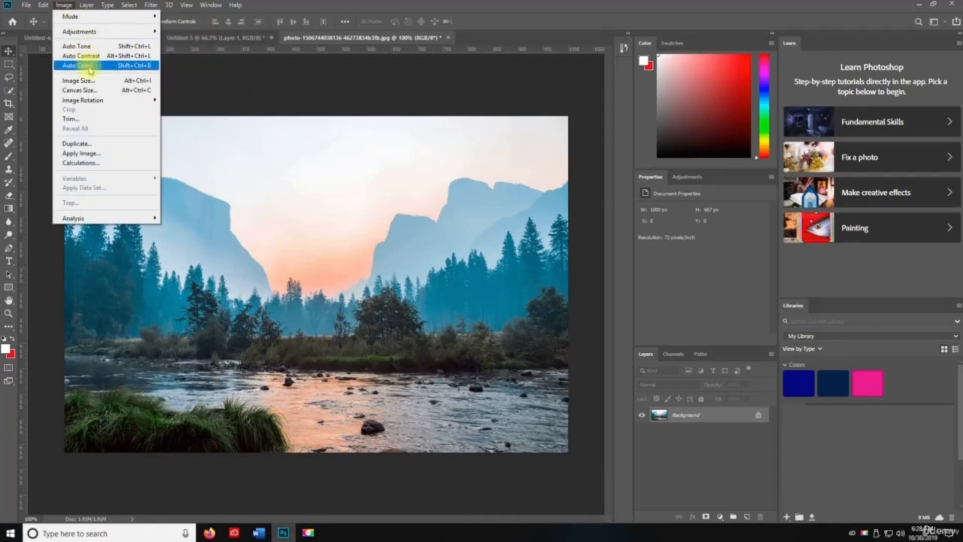
{"action": "left_click", "coordinate": [254, 89]}
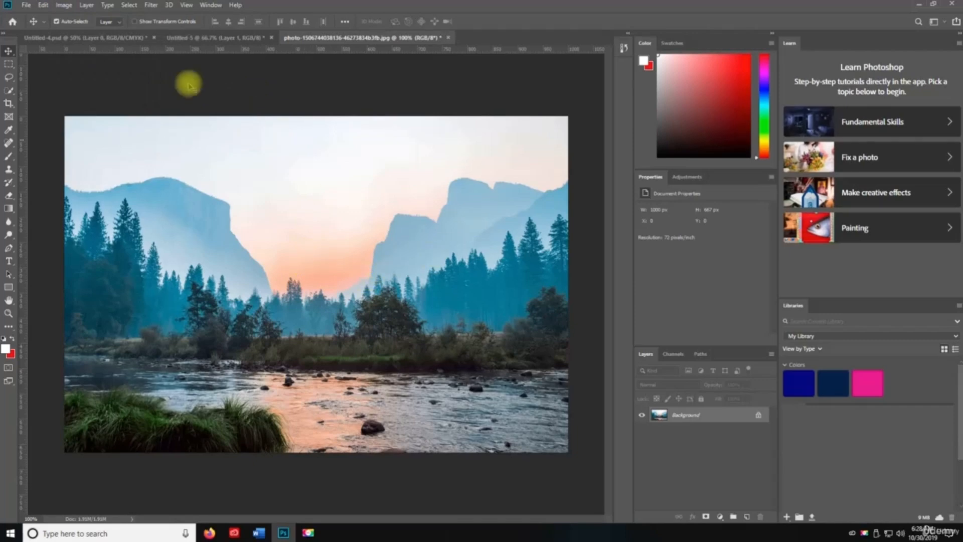
{"action": "left_click", "coordinate": [216, 37]}
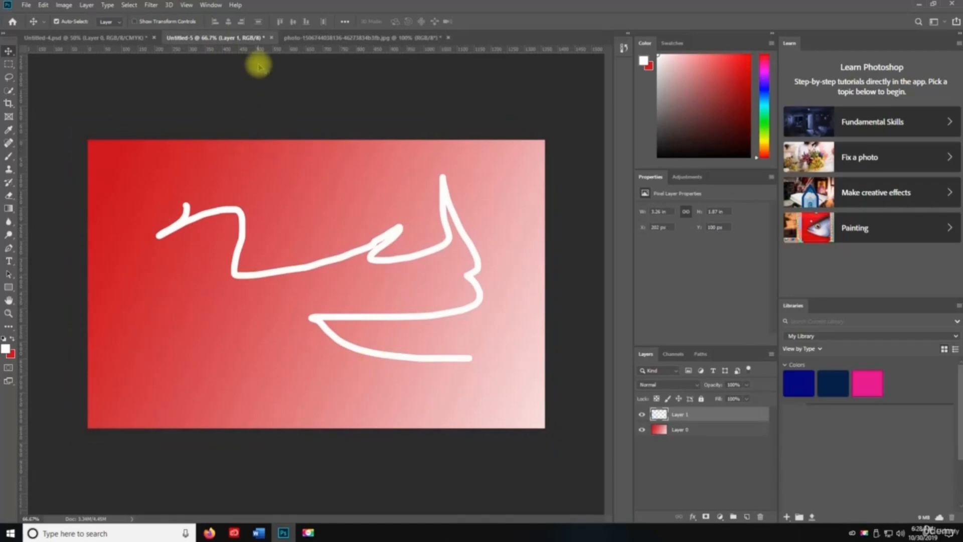
- Save Untitled-5 as a PSD on the Desktop with Maximize Compatibility, then close it
{"action": "key", "text": "ctrl+s"}
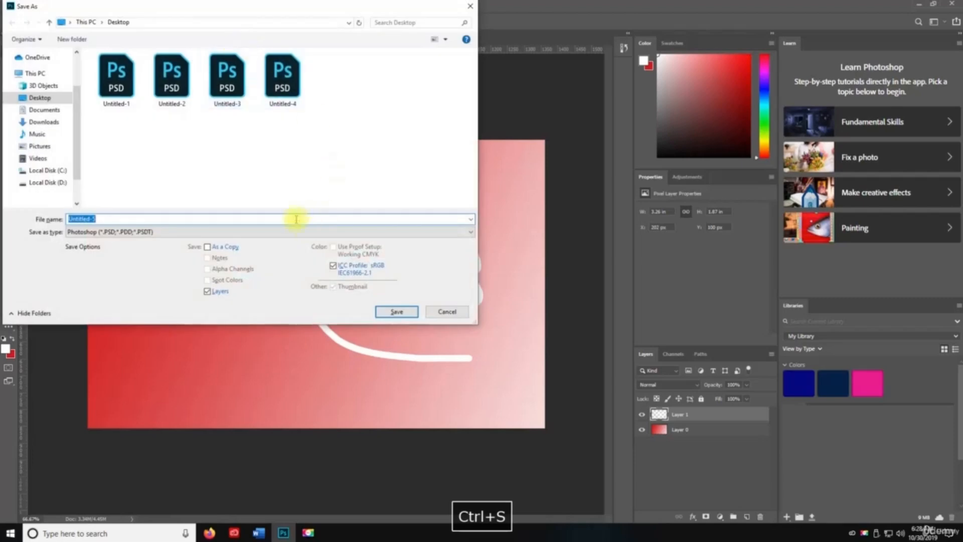
{"action": "left_click", "coordinate": [396, 311]}
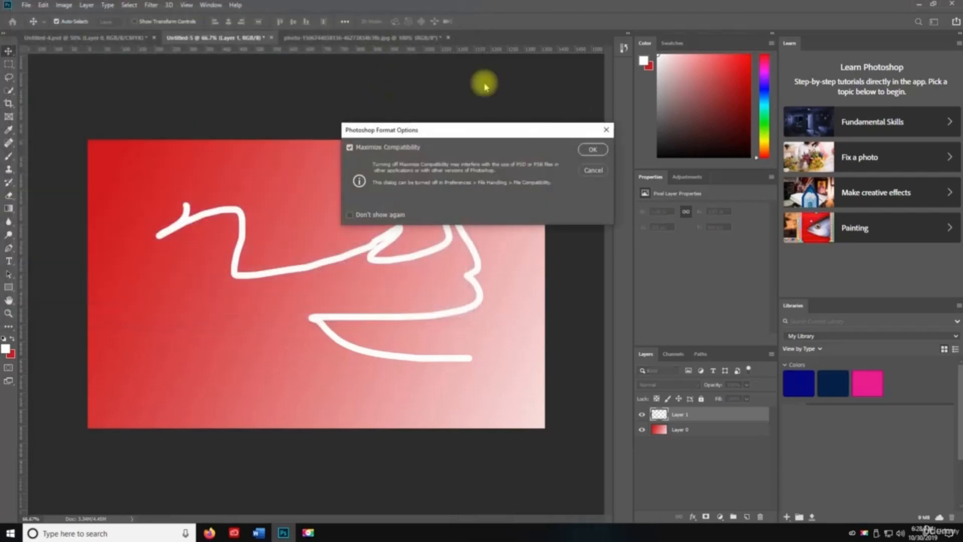
{"action": "left_click", "coordinate": [594, 145]}
{"action": "key", "text": "ctrl+w"}
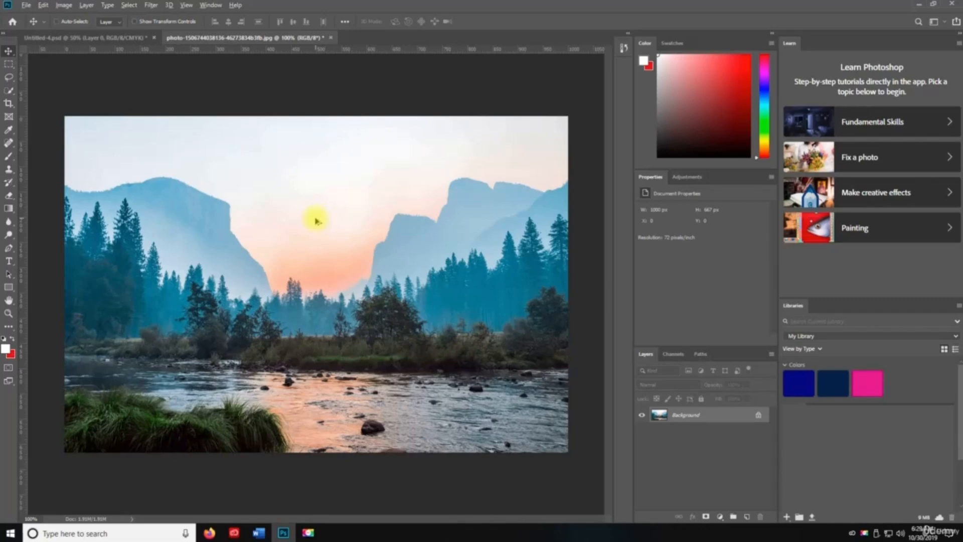
- Apply automatic Levels to the landscape photo
{"action": "key", "text": "ctrl+alt+l"}
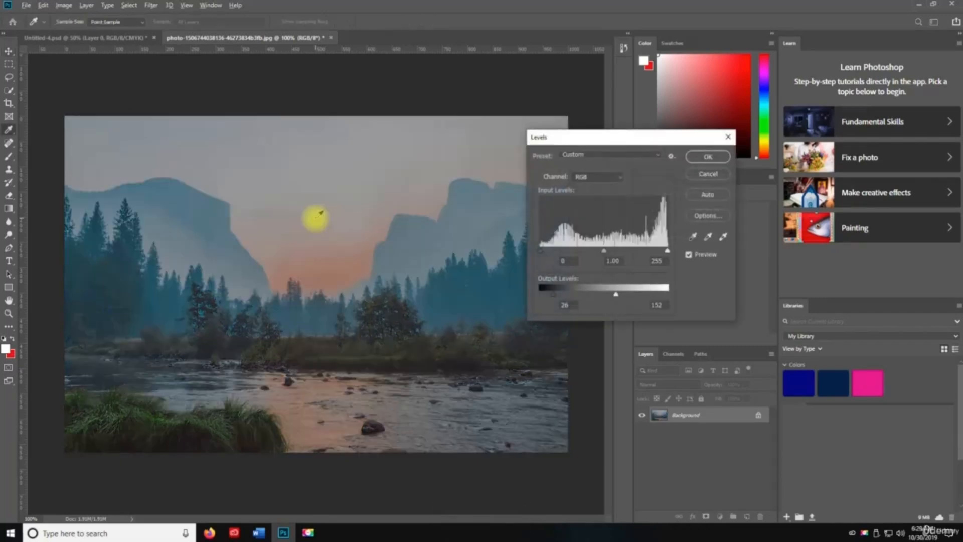
{"action": "left_click", "coordinate": [712, 199]}
{"action": "key", "text": "Return"}
{"action": "key", "text": "v"}
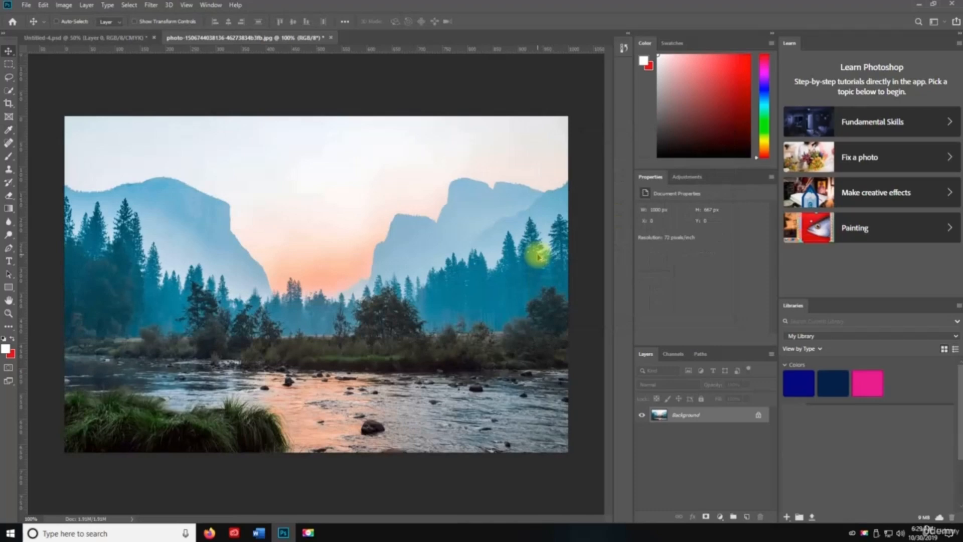
- Show the photo's image size in pixels, confirming 1000 × 667 at 72 ppi
{"action": "key", "text": "ctrl+alt+i"}
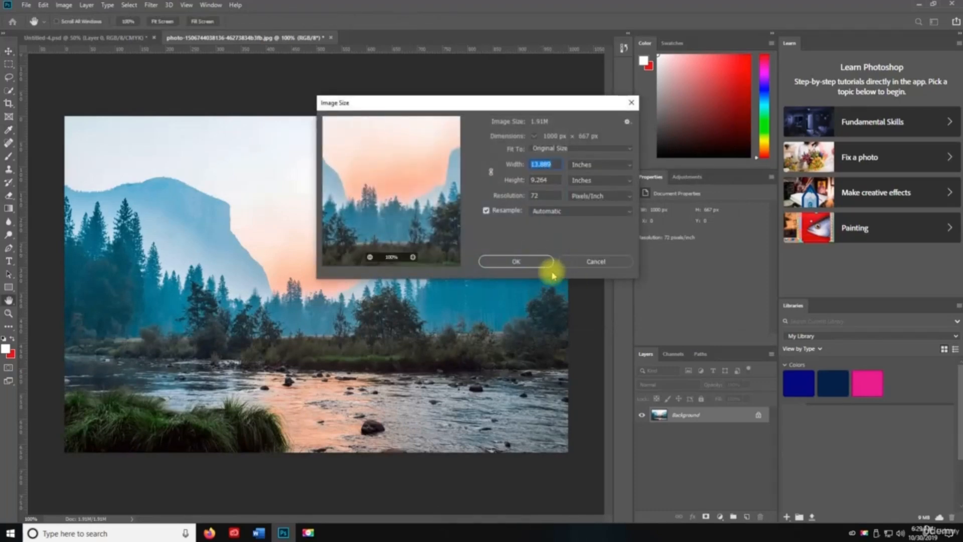
{"action": "left_click_drag", "start_coordinate": [510, 104], "coordinate": [292, 163]}
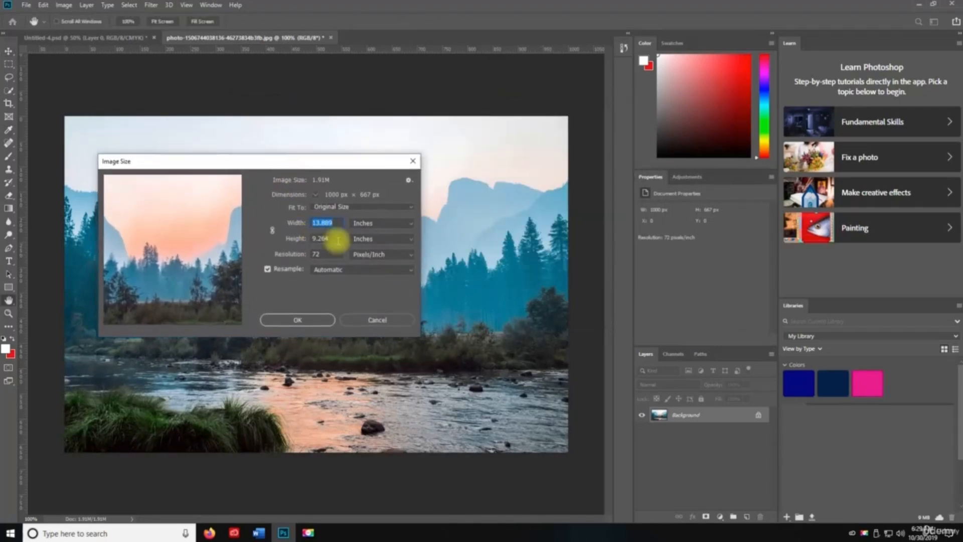
{"action": "left_click", "coordinate": [364, 224]}
{"action": "left_click", "coordinate": [369, 240]}
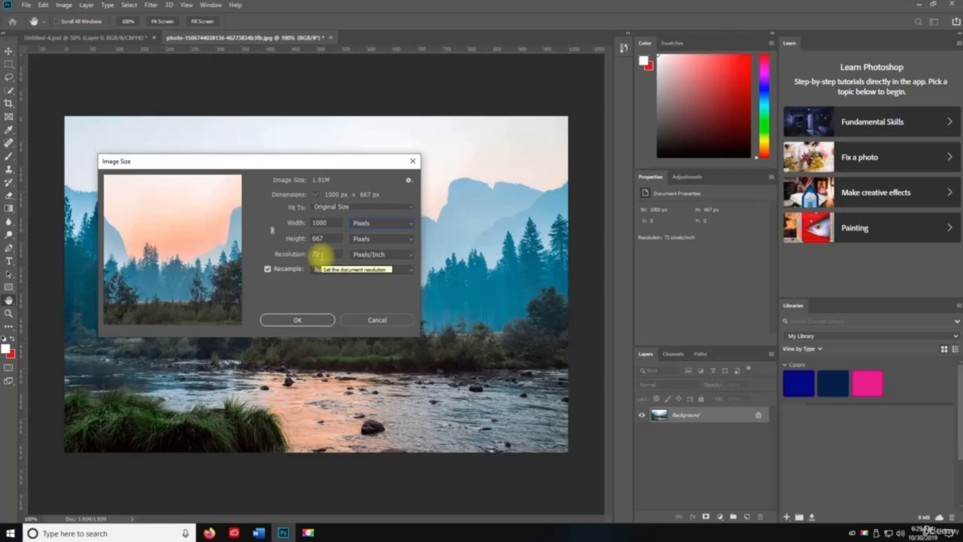
{"action": "left_click", "coordinate": [296, 320]}
{"action": "key", "text": "v"}
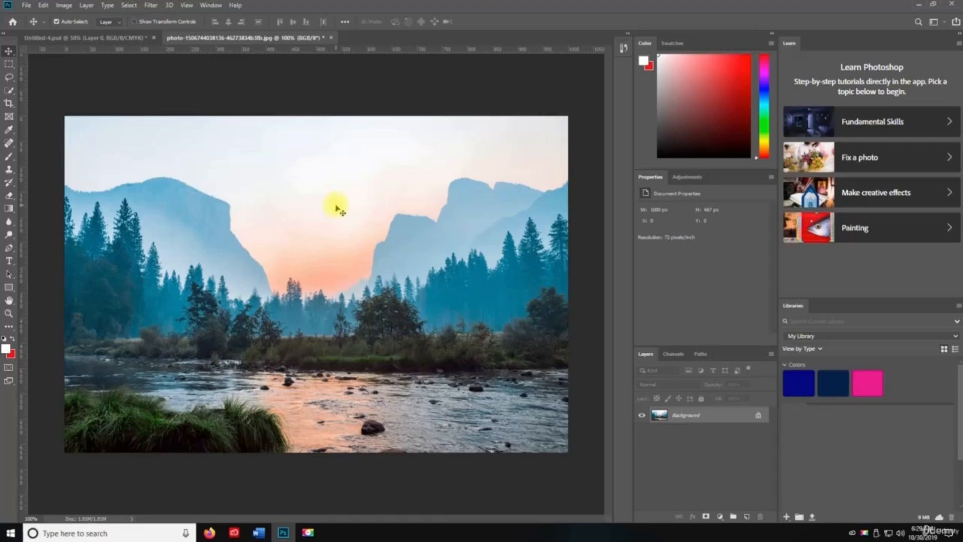
- Extend the canvas width to 1200 pixels with a red extension color
{"action": "key", "text": "ctrl+alt+c"}
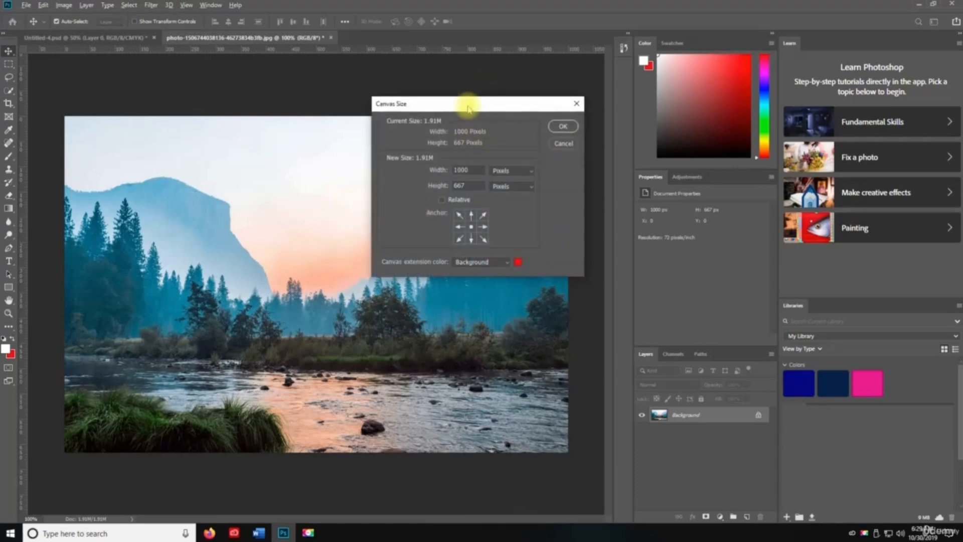
{"action": "left_click_drag", "start_coordinate": [467, 100], "coordinate": [719, 156]}
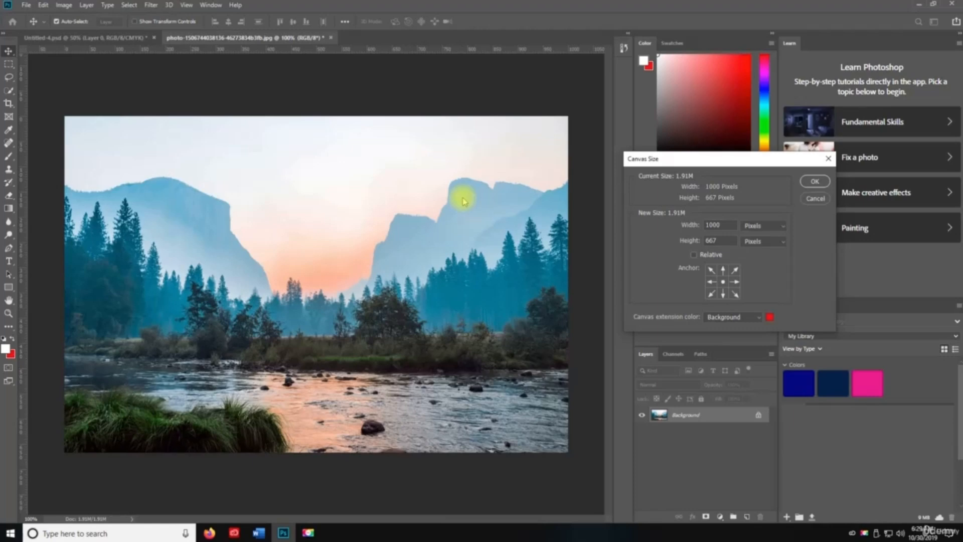
{"action": "double_click", "coordinate": [722, 225]}
{"action": "type", "text": "1200"}
{"action": "key", "text": "Return"}
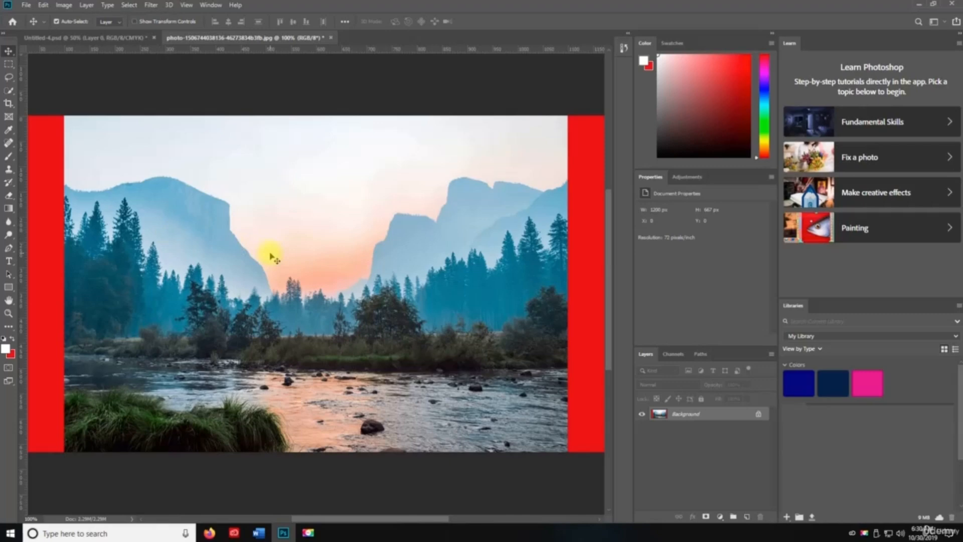
{"action": "key", "text": "alt+shift+x"}
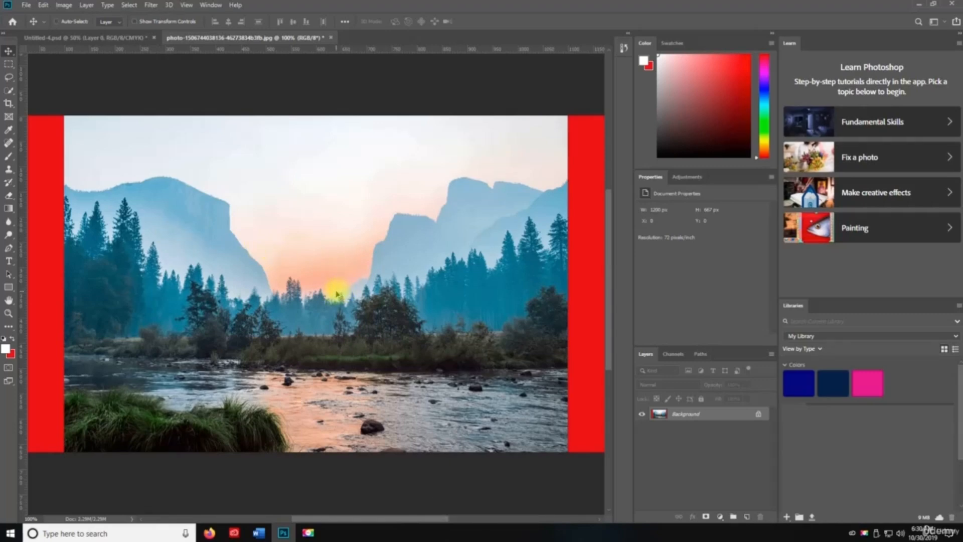
- Extend the canvas height to 1200 pixels
{"action": "key", "text": "ctrl+alt+c"}
{"action": "double_click", "coordinate": [727, 241]}
{"action": "type", "text": "1200"}
{"action": "key", "text": "Return"}
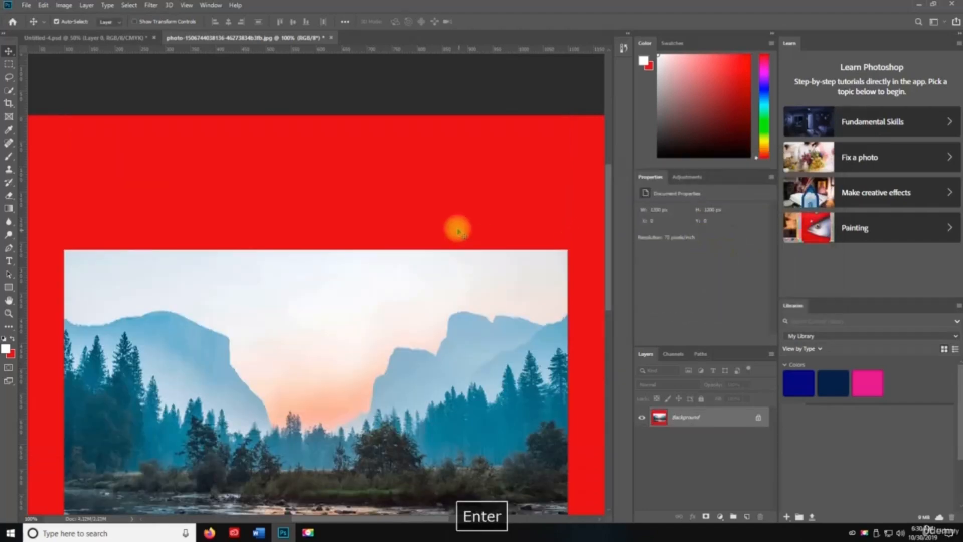
{"action": "scroll", "coordinate": [413, 286], "scroll_direction": "down", "scroll_amount": 5}
- Apply a Levels adjustment to dull the photo's tones
{"action": "key", "text": "z"}
{"action": "left_click", "coordinate": [390, 289], "text": "alt"}
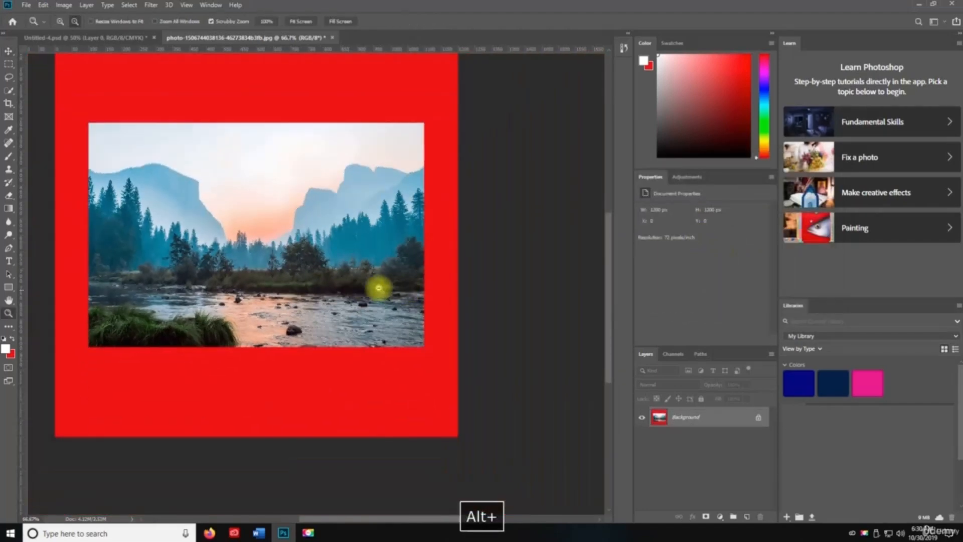
{"action": "left_click", "coordinate": [286, 241], "text": "alt"}
{"action": "key", "text": "v"}
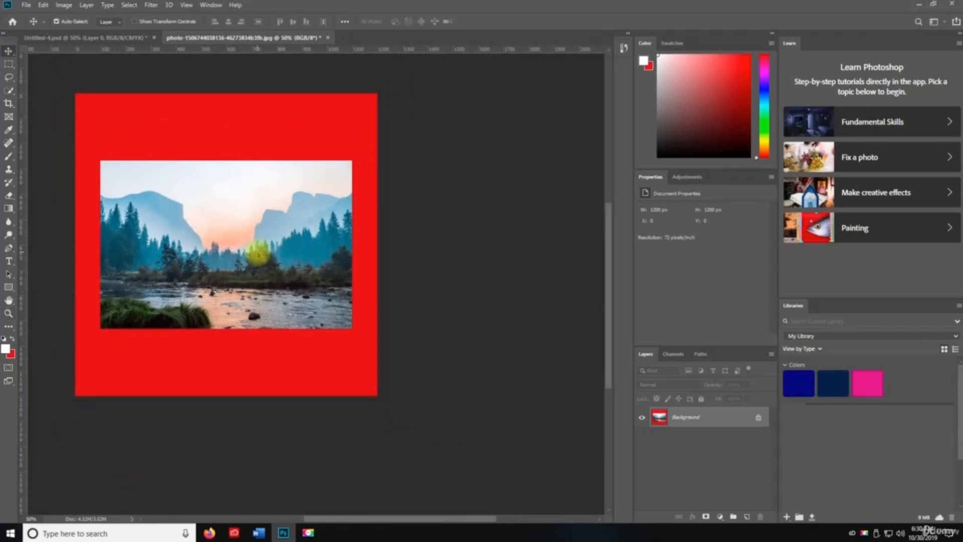
{"action": "key", "text": "ctrl+t"}
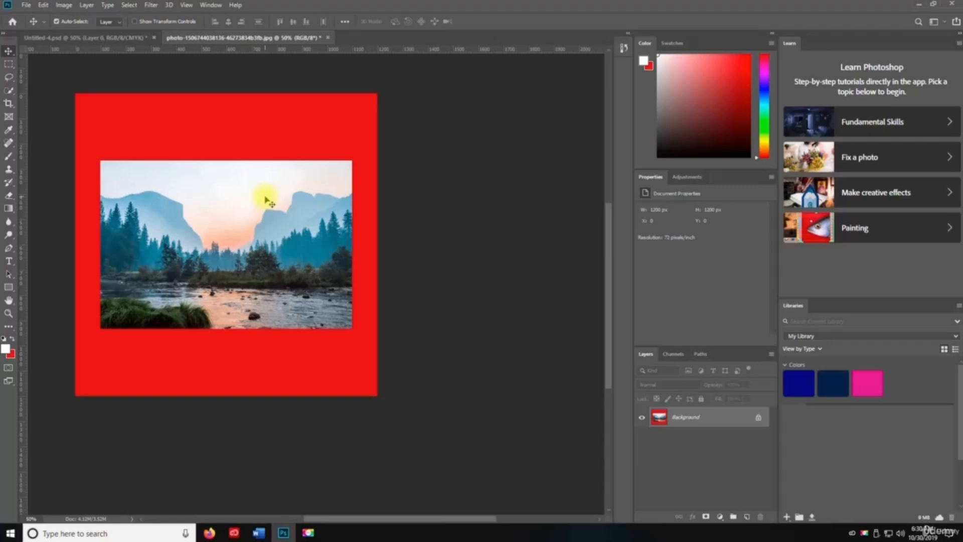
{"action": "key", "text": "ctrl+alt+l"}
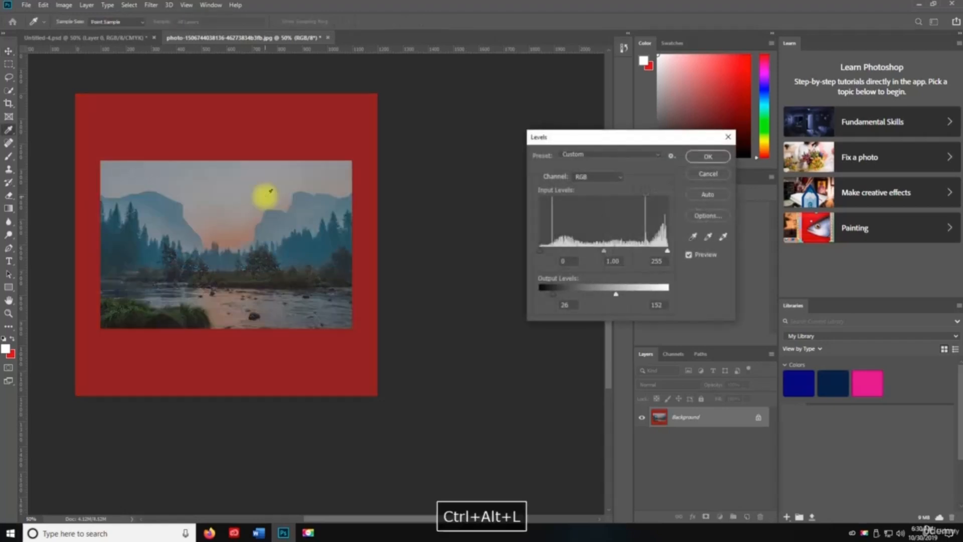
{"action": "key", "text": "Return"}
- Resize the whole image to 600 × 600 pixels
{"action": "key", "text": "ctrl+alt+i"}
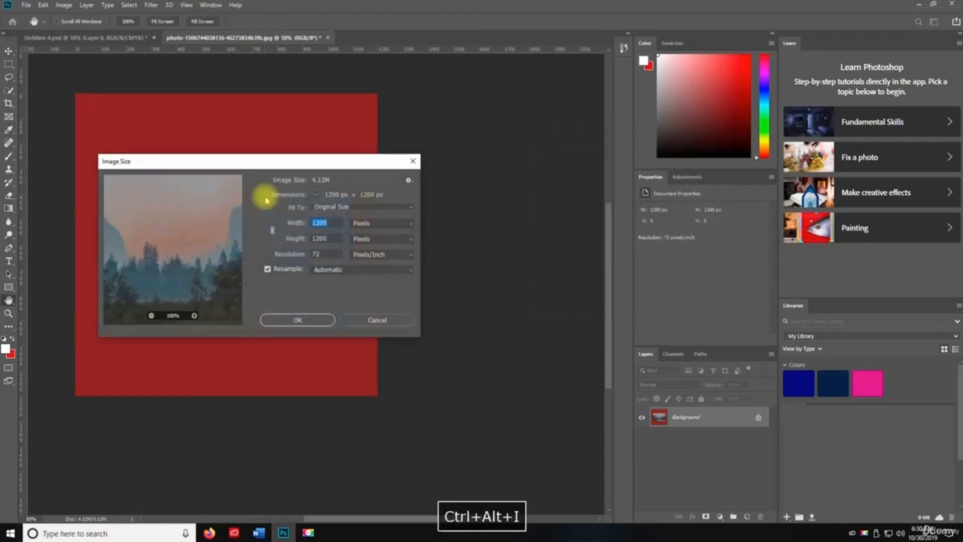
{"action": "left_click_drag", "start_coordinate": [245, 163], "coordinate": [535, 165]}
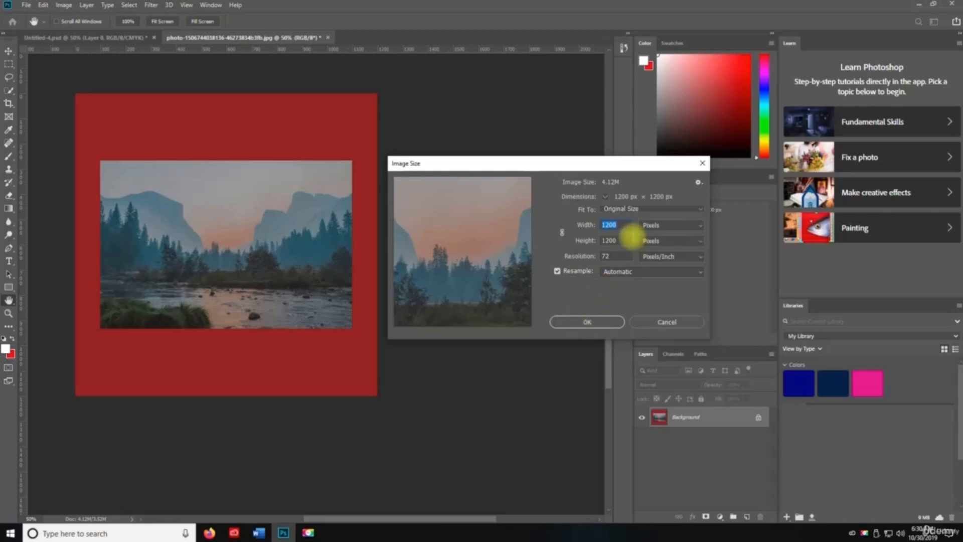
{"action": "type", "text": "600"}
{"action": "key", "text": "Tab"}
{"action": "type", "text": "600"}
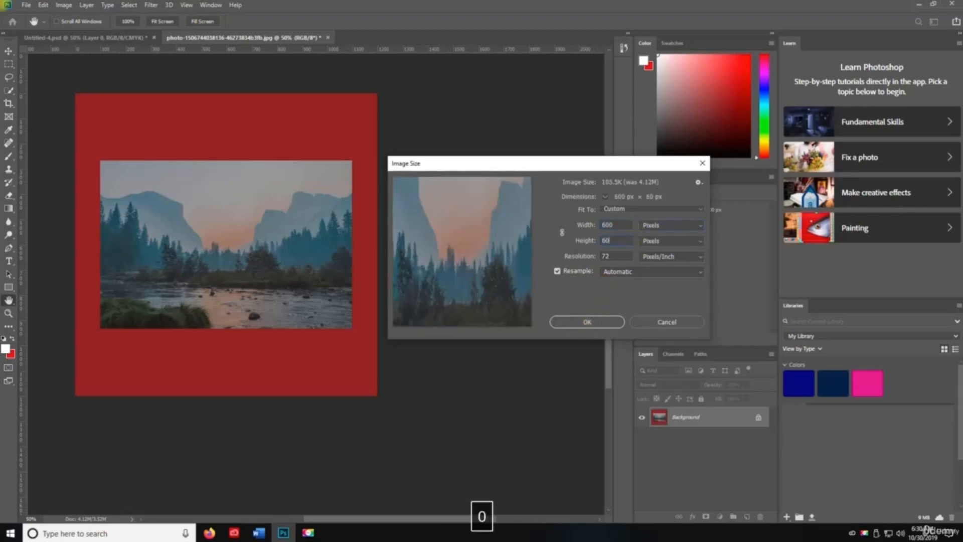
{"action": "key", "text": "Return"}
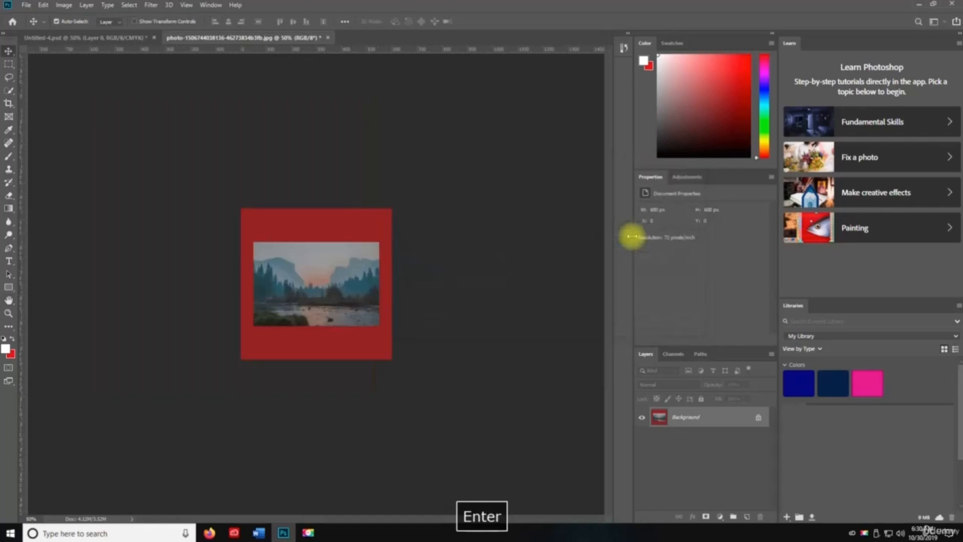
{"action": "key", "text": "z"}
{"action": "left_click", "coordinate": [322, 316]}
{"action": "left_click", "coordinate": [332, 326]}
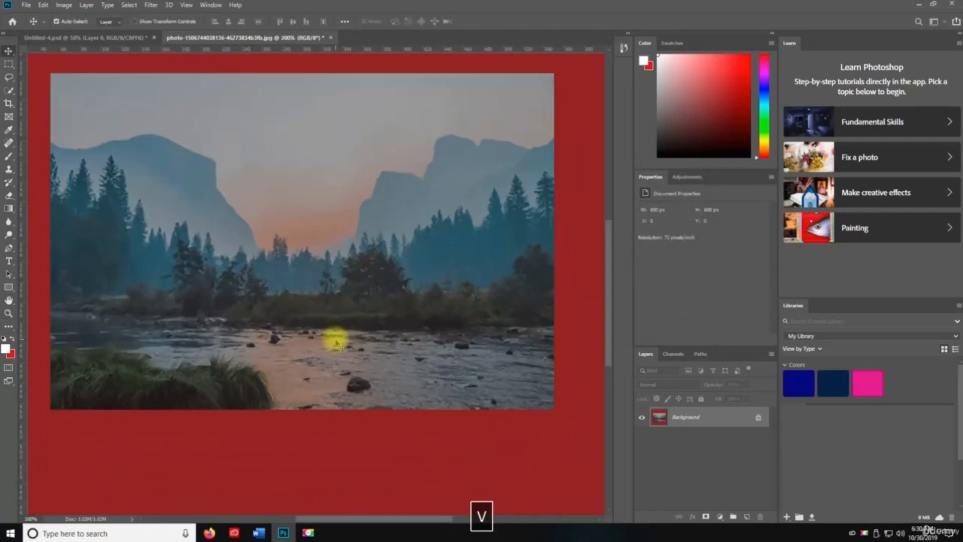
{"action": "left_click", "coordinate": [337, 329], "text": "alt"}
{"action": "left_click", "coordinate": [346, 312], "text": "alt"}
{"action": "key", "text": "v"}
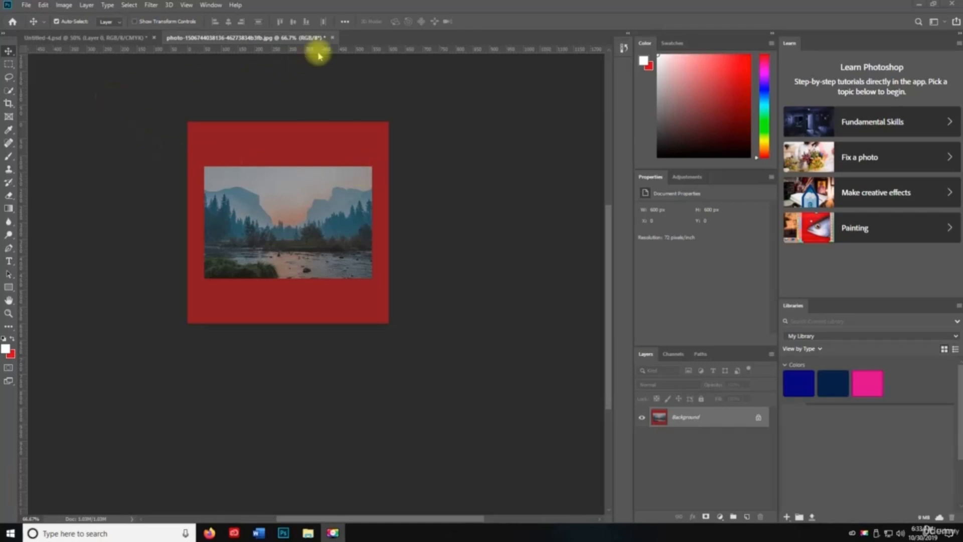
- Close the edited photo, saving its changes as JPEG with the default quality
{"action": "left_click", "coordinate": [332, 37]}
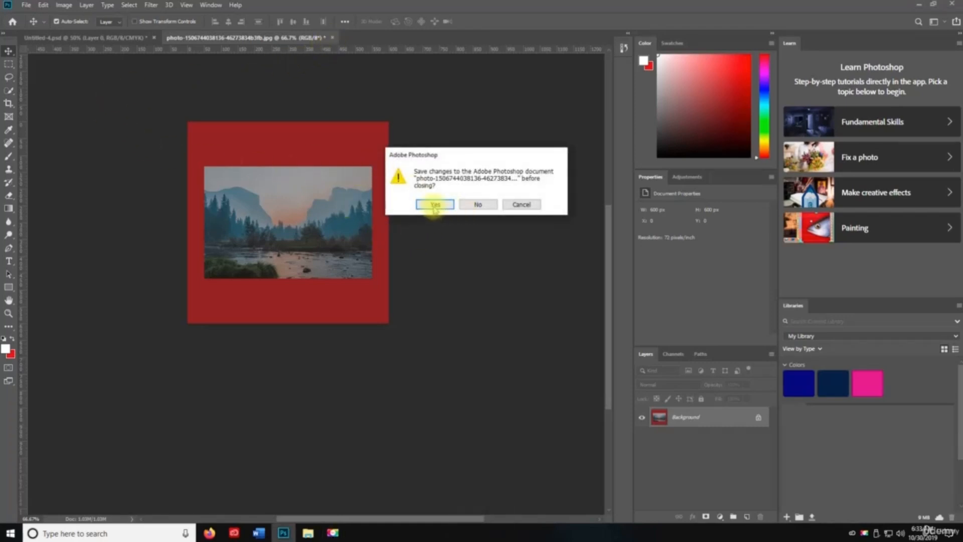
{"action": "left_click", "coordinate": [434, 204]}
{"action": "left_click", "coordinate": [549, 141]}
- Save and close Untitled-4
{"action": "key", "text": "v"}
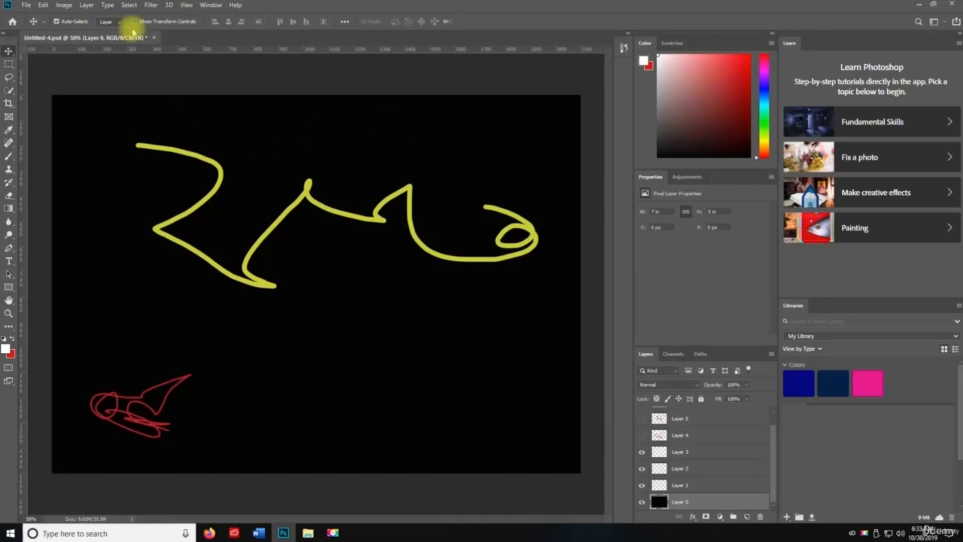
{"action": "key", "text": "ctrl+s"}
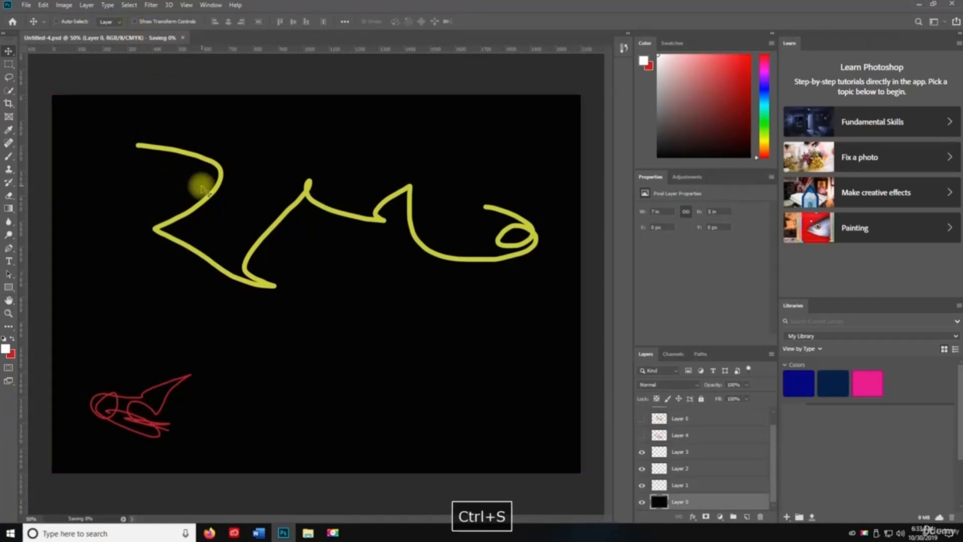
{"action": "key", "text": "ctrl+w"}
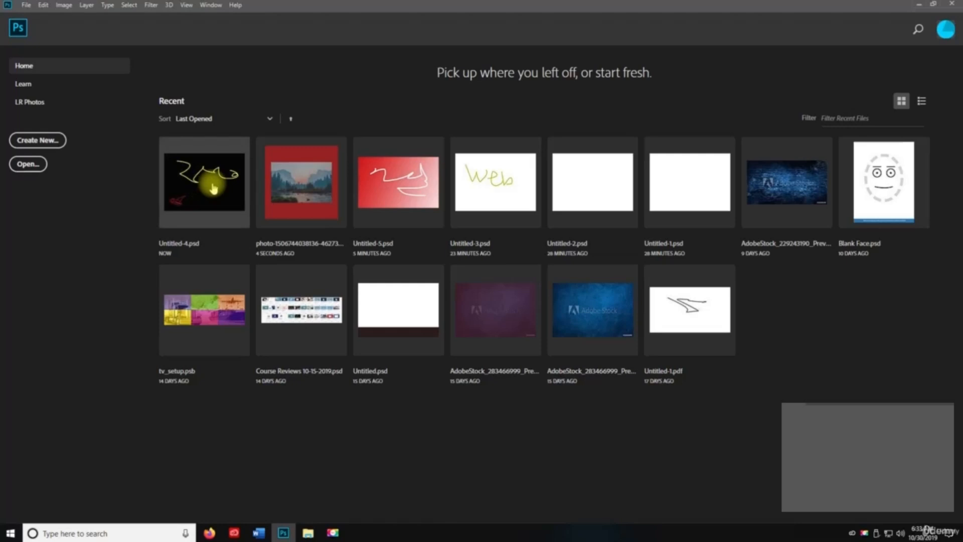
- Create a new blank document named Untitled-6
{"action": "key", "text": "ctrl+n"}
{"action": "key", "text": "Right"}
{"action": "key", "text": "BackSpace"}
{"action": "type", "text": "6"}
{"action": "key", "text": "Return"}
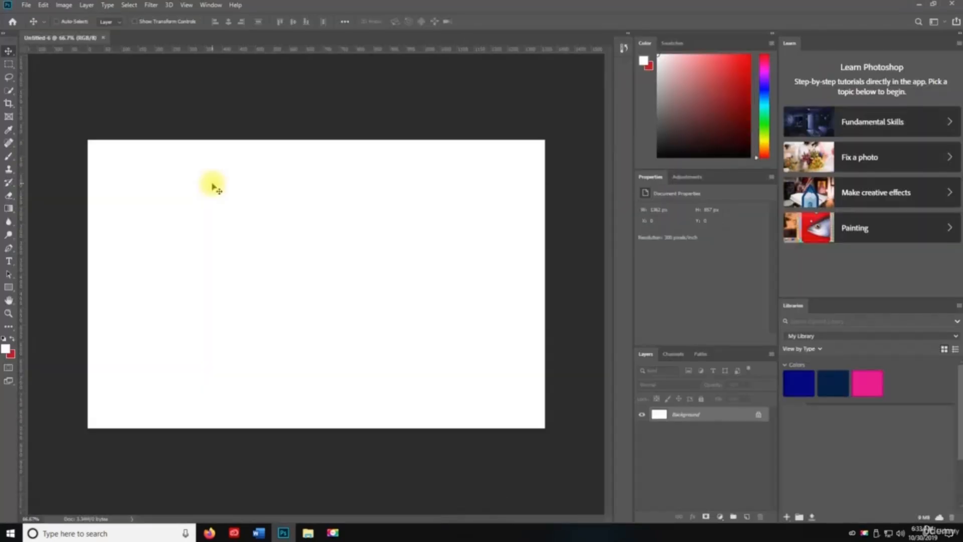
- Save the new document as Untitled-6.psd
{"action": "key", "text": "ctrl+shift+s"}
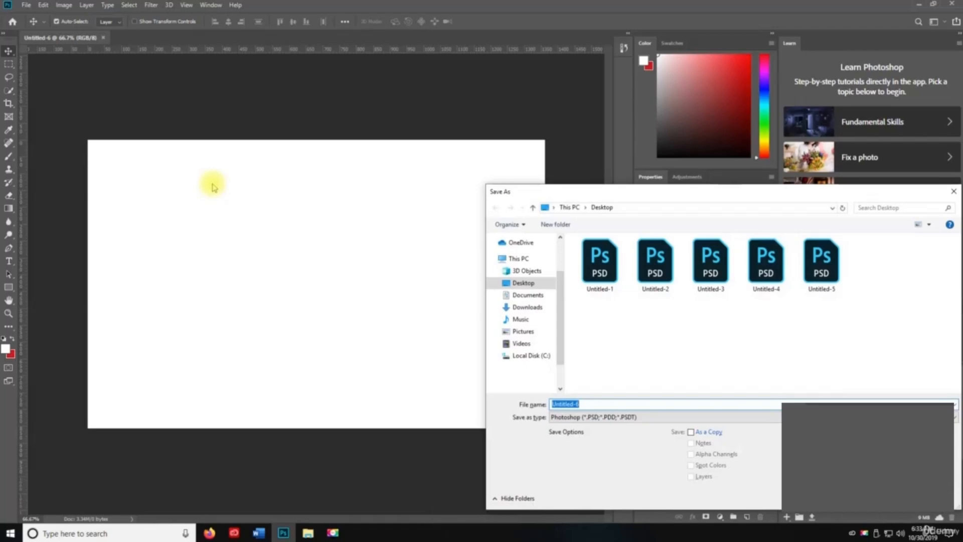
{"action": "key", "text": "Return"}
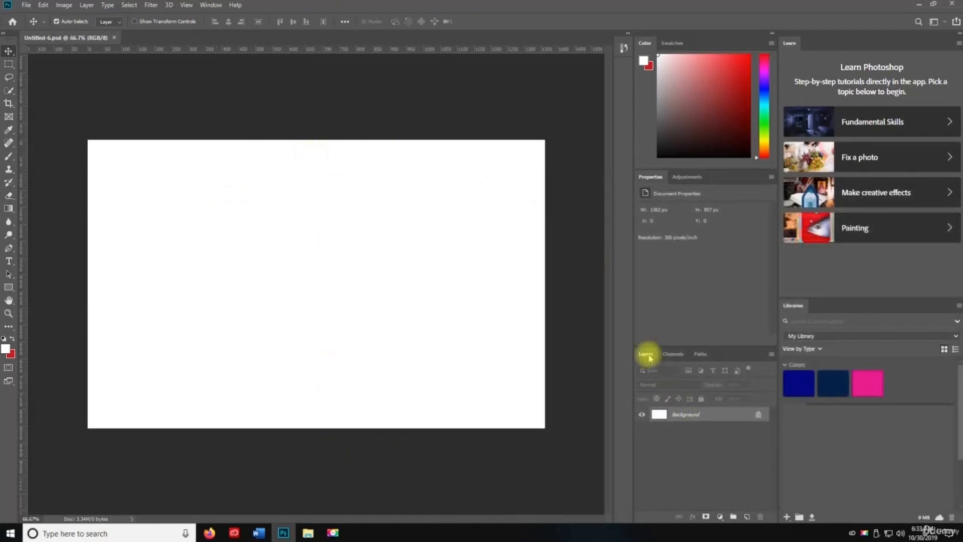
{"action": "left_click", "coordinate": [87, 5]}
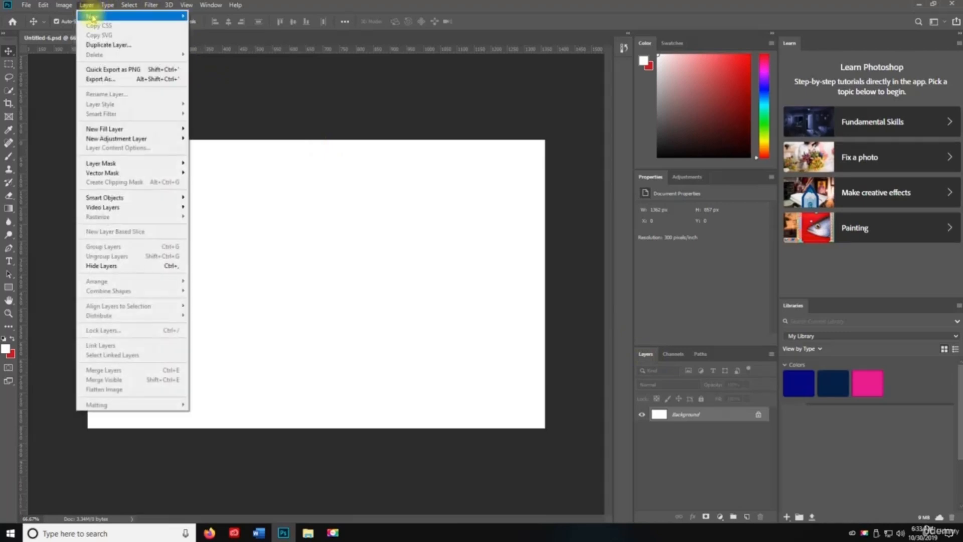
- Add Layer 1 tagged Red with Normal blend mode
{"action": "mouse_move", "coordinate": [92, 18]}
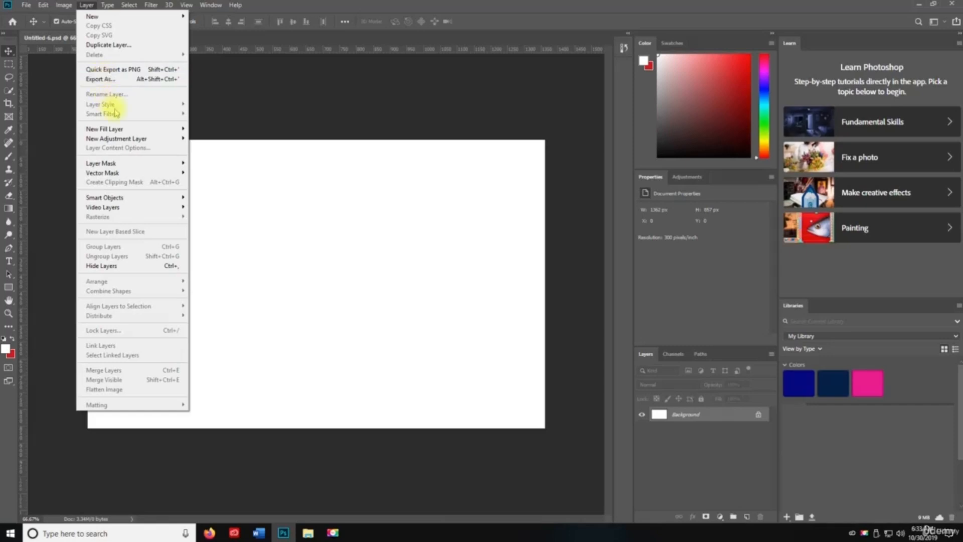
{"action": "mouse_move", "coordinate": [143, 195]}
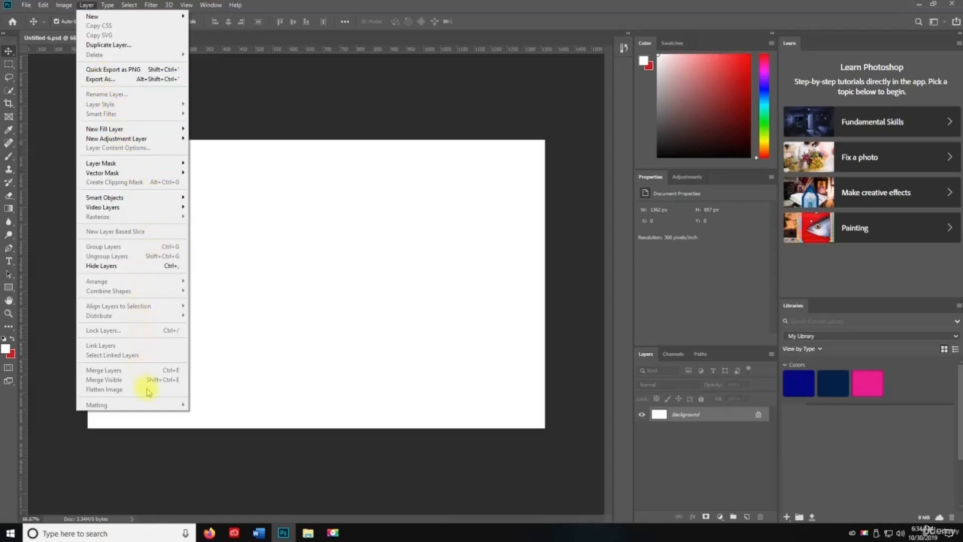
{"action": "left_click", "coordinate": [453, 108]}
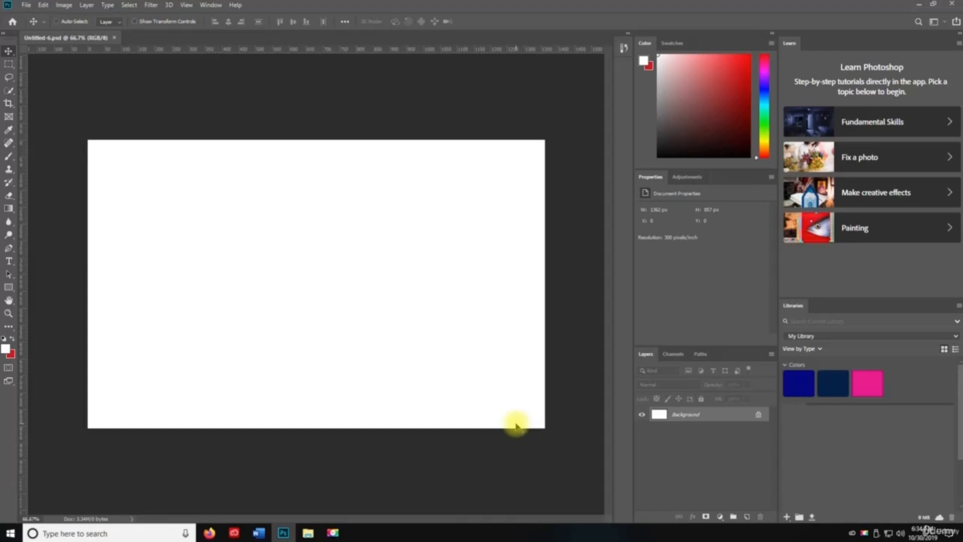
{"action": "key", "text": "ctrl+shift+n"}
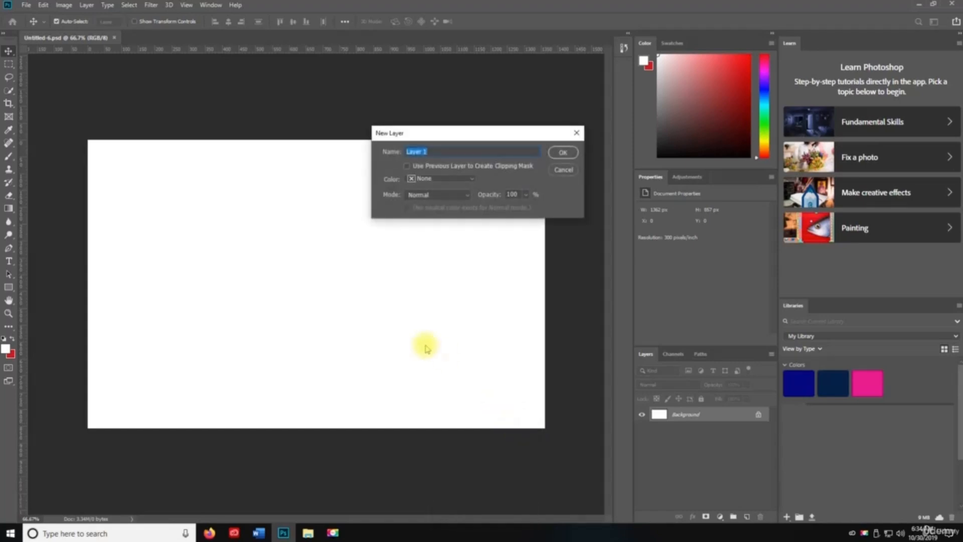
{"action": "left_click", "coordinate": [452, 179]}
{"action": "left_click", "coordinate": [452, 207]}
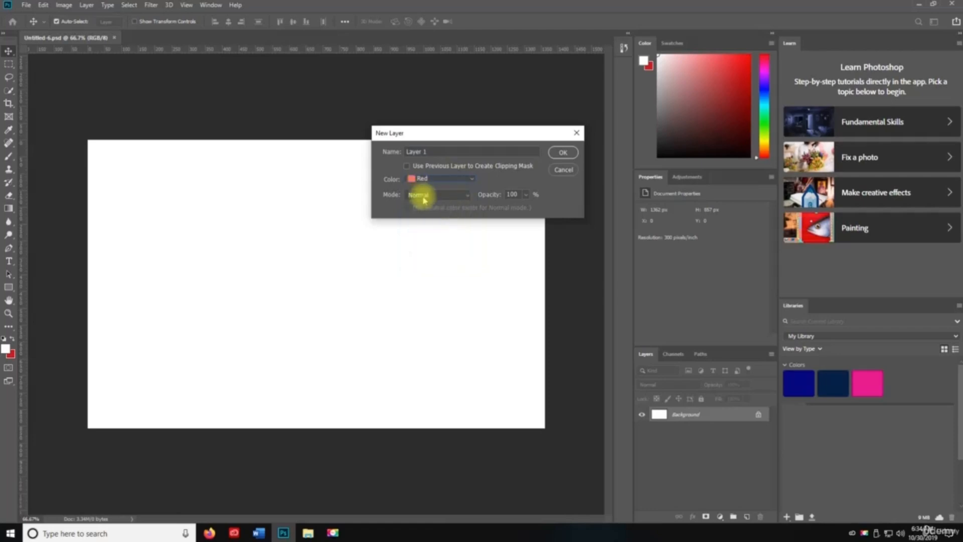
{"action": "left_click", "coordinate": [424, 194]}
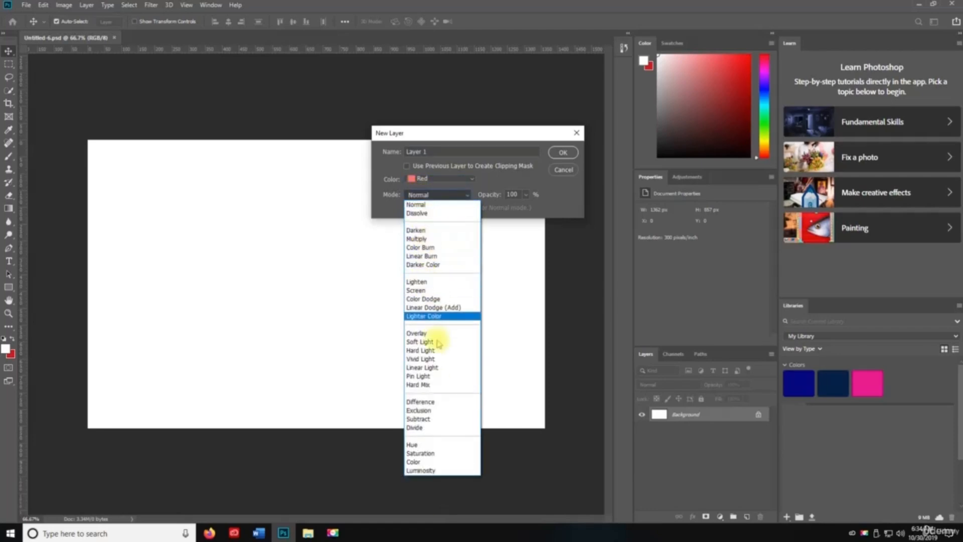
{"action": "left_click", "coordinate": [447, 200]}
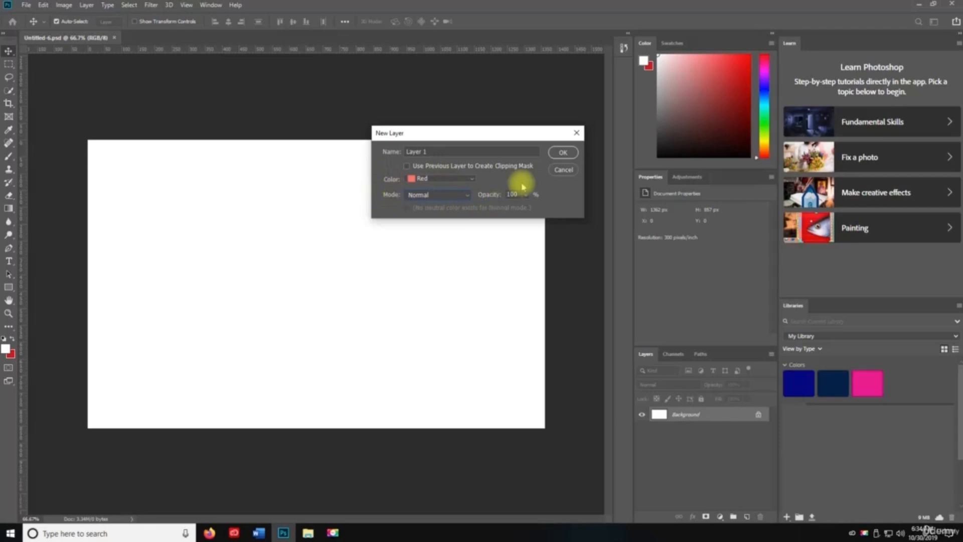
{"action": "left_click", "coordinate": [563, 152]}
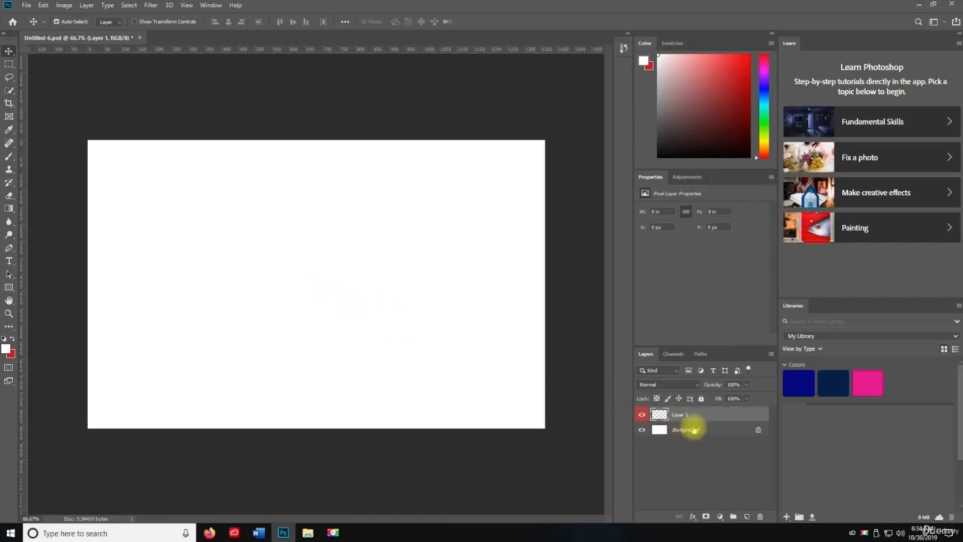
- Add Layer 2 tagged Orange and a colour-tagged Layer 3
{"action": "key", "text": "ctrl+shift+n"}
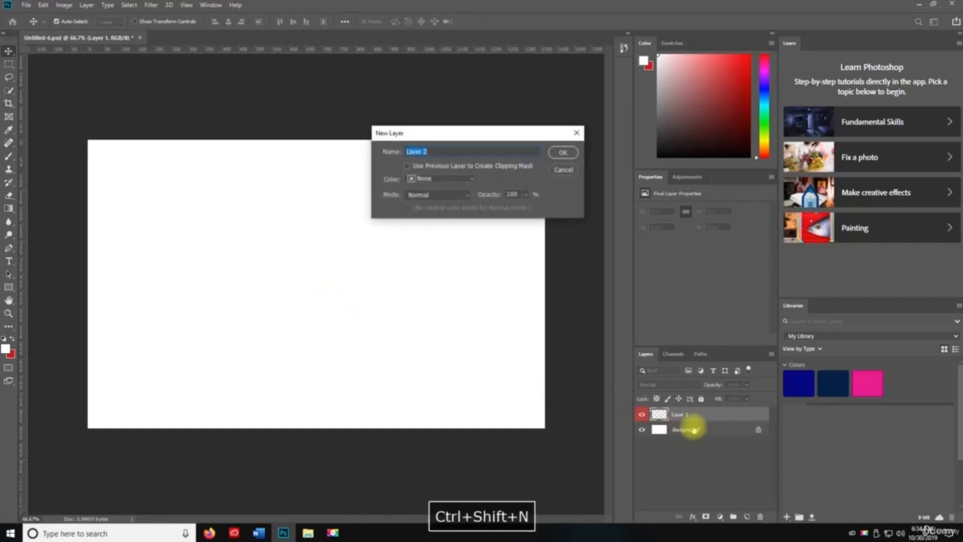
{"action": "left_click", "coordinate": [436, 181]}
{"action": "left_click", "coordinate": [426, 219]}
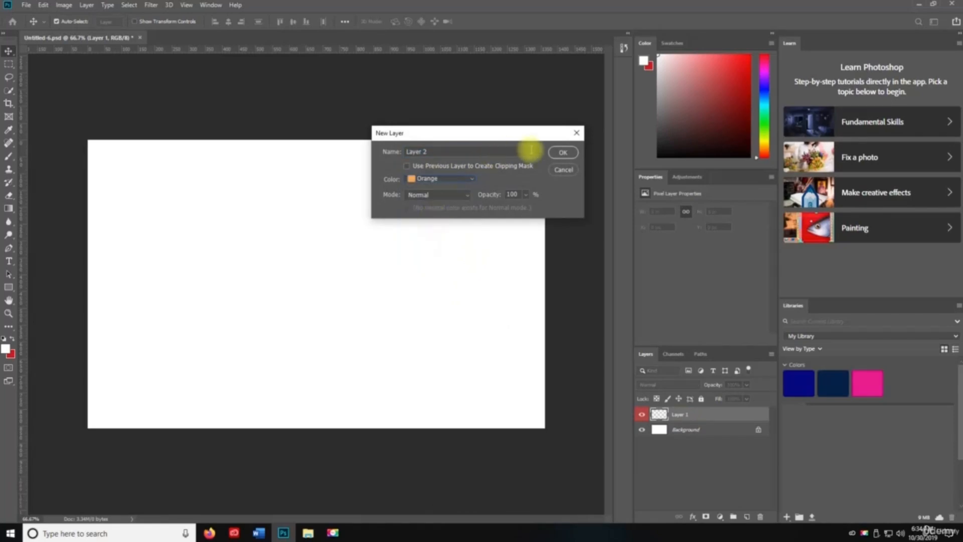
{"action": "left_click", "coordinate": [564, 157]}
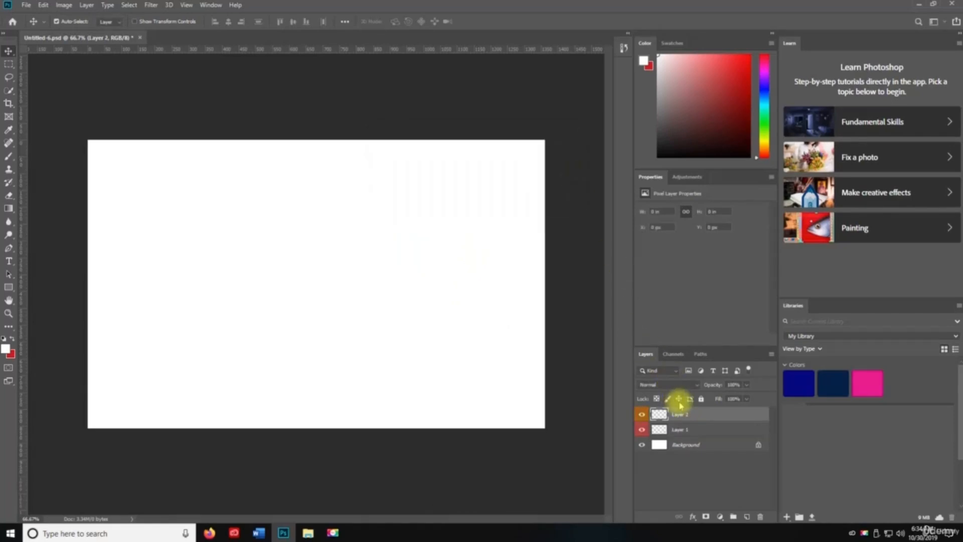
{"action": "key", "text": "ctrl+shift+n"}
{"action": "left_click", "coordinate": [419, 178]}
{"action": "left_click", "coordinate": [429, 225]}
{"action": "left_click", "coordinate": [564, 152]}
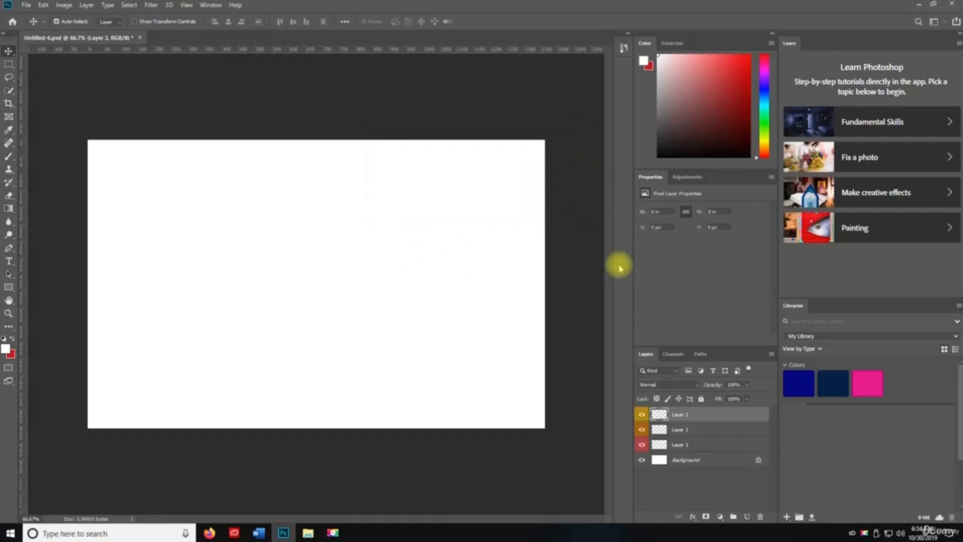
- Add Layer 4 tagged Green and Layer 5 tagged Blue
{"action": "key", "text": "ctrl+shift+n"}
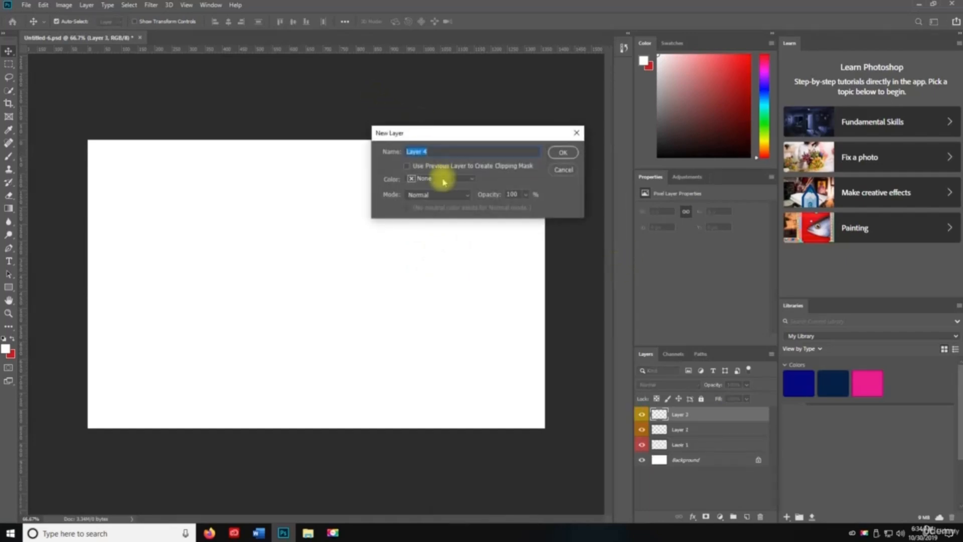
{"action": "left_click", "coordinate": [439, 179]}
{"action": "left_click", "coordinate": [429, 235]}
{"action": "left_click", "coordinate": [564, 152]}
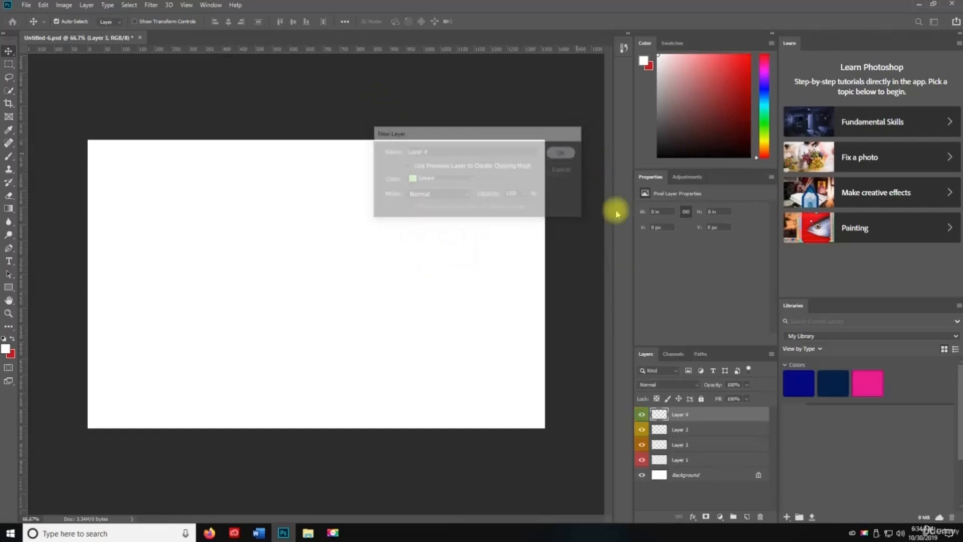
{"action": "key", "text": "ctrl+shift+n"}
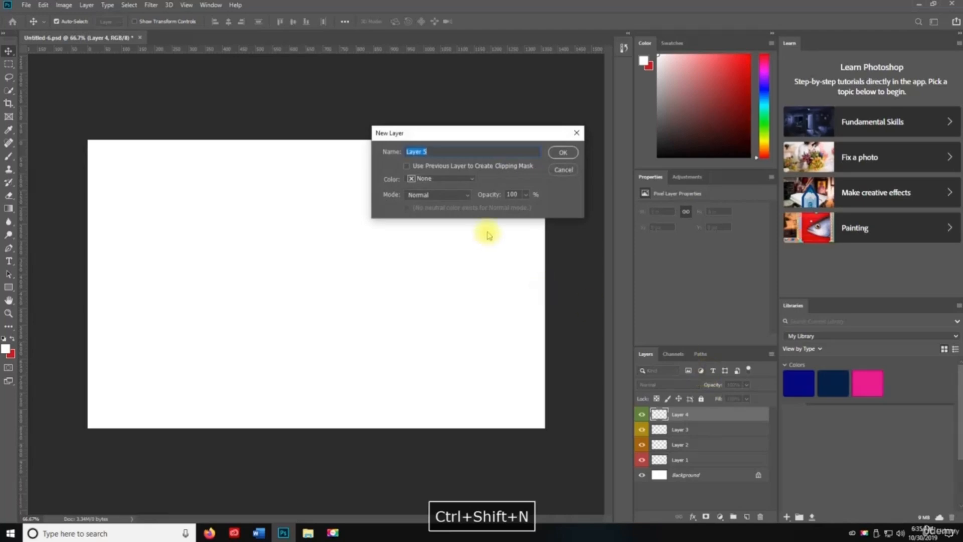
{"action": "left_click", "coordinate": [440, 179]}
{"action": "left_click", "coordinate": [429, 244]}
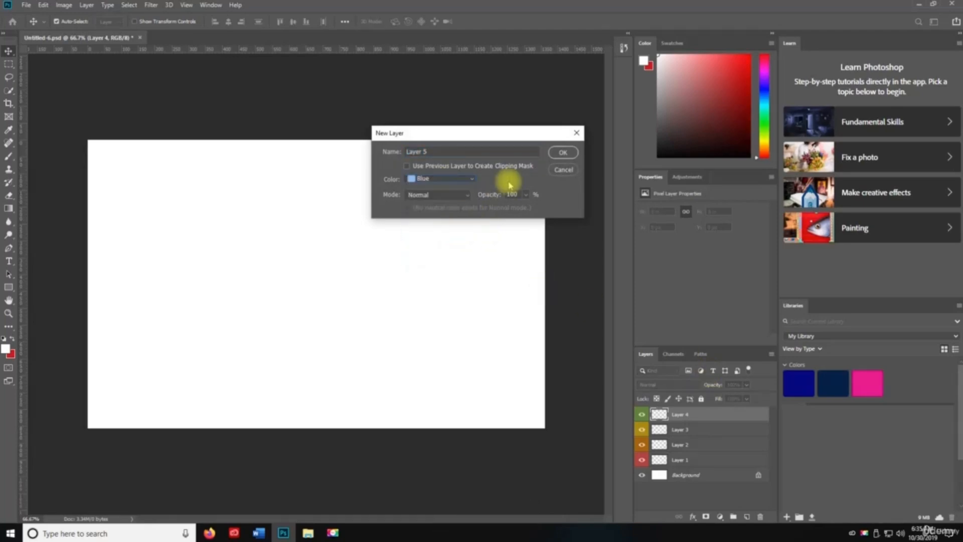
{"action": "left_click", "coordinate": [561, 153]}
- Add Layer 6 tagged Violet and Layer 7 tagged Gray
{"action": "key", "text": "ctrl+shift+n"}
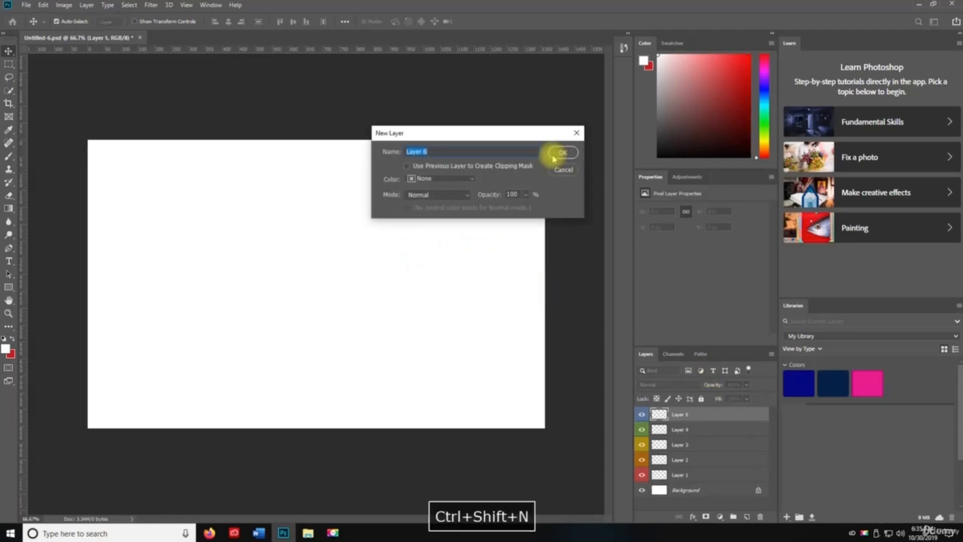
{"action": "left_click", "coordinate": [440, 179]}
{"action": "left_click", "coordinate": [428, 255]}
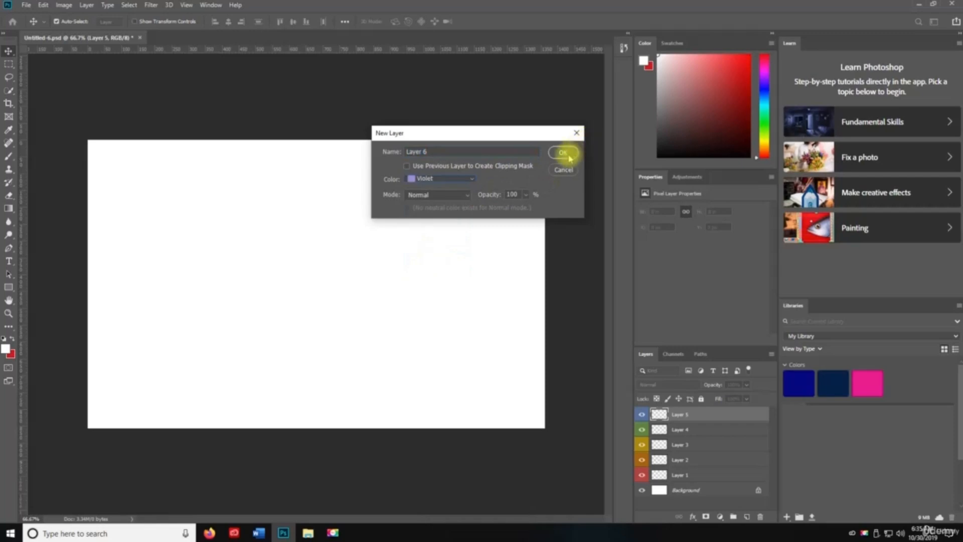
{"action": "left_click", "coordinate": [567, 152]}
{"action": "key", "text": "ctrl+shift+n"}
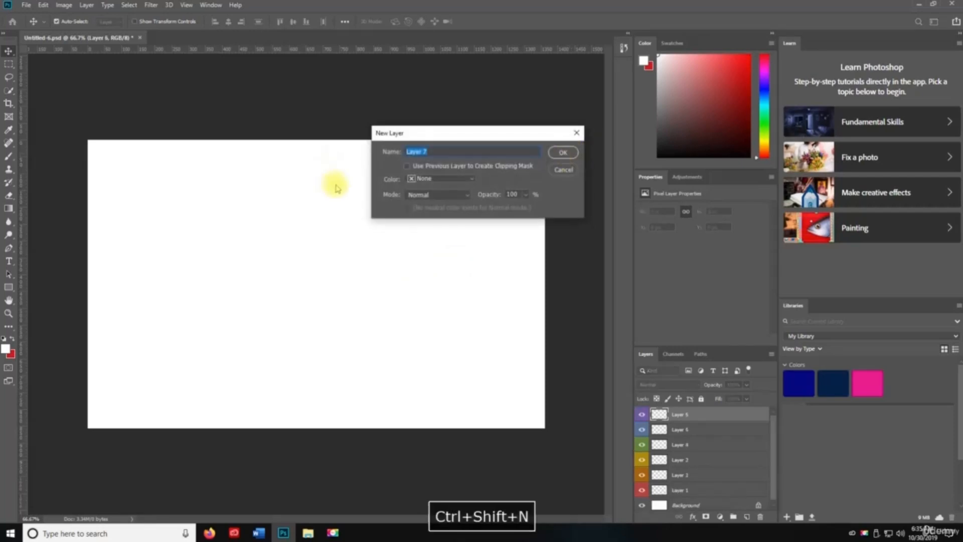
{"action": "left_click", "coordinate": [458, 179]}
{"action": "left_click", "coordinate": [427, 264]}
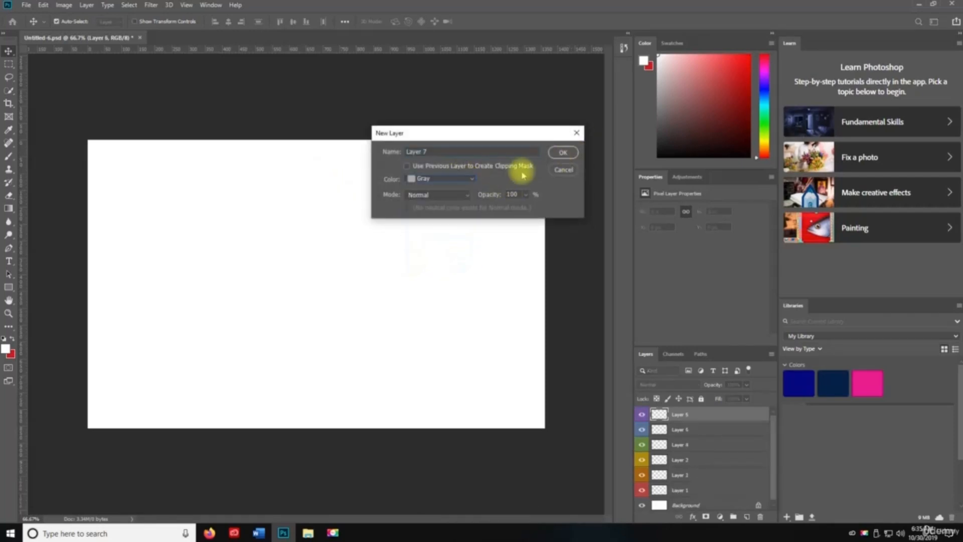
{"action": "left_click", "coordinate": [563, 152]}
- Enlarge the Layers panel list and duplicate Layer 7 as a copy
{"action": "left_click_drag", "start_coordinate": [709, 346], "coordinate": [707, 235]}
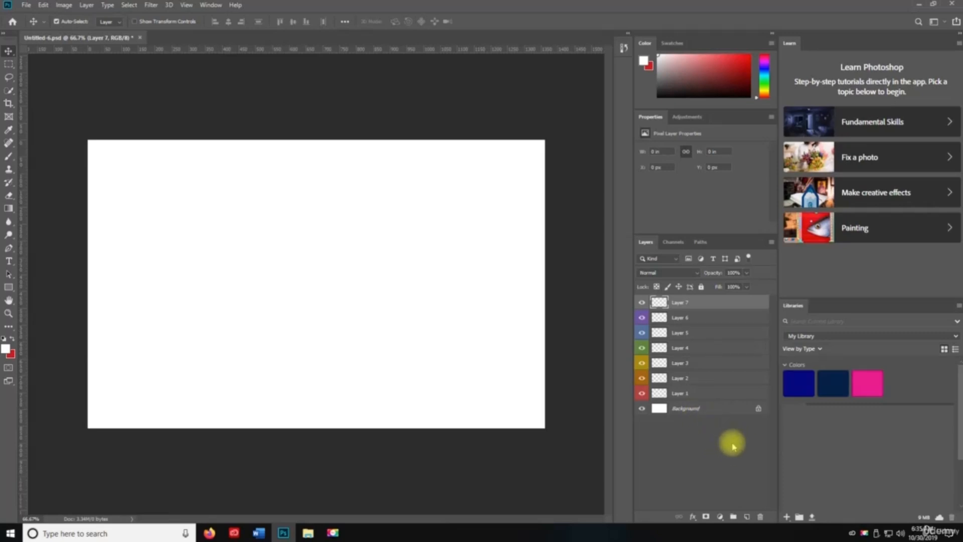
{"action": "key", "text": "ctrl+j"}
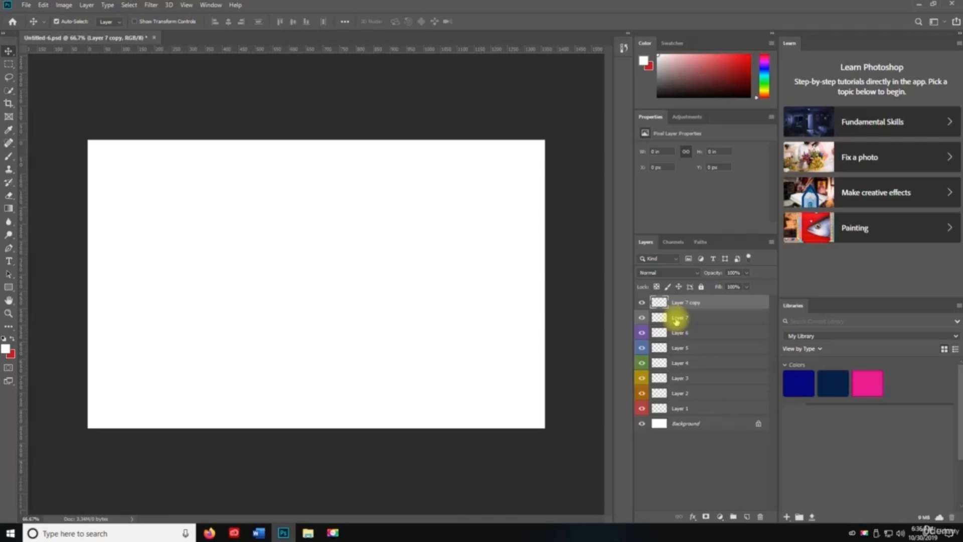
{"action": "key", "text": "ctrl+shift+j"}
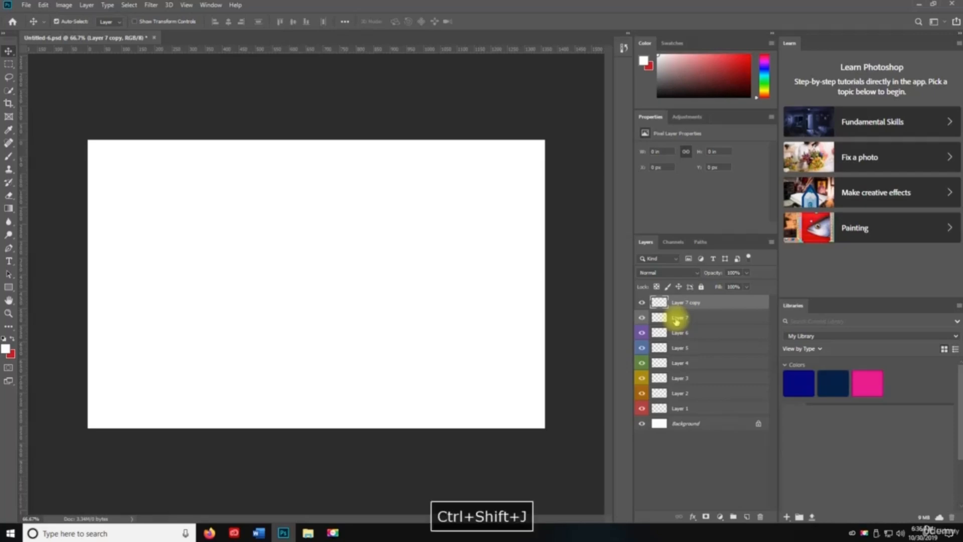
{"action": "left_click", "coordinate": [679, 319]}
{"action": "left_click", "coordinate": [685, 305]}
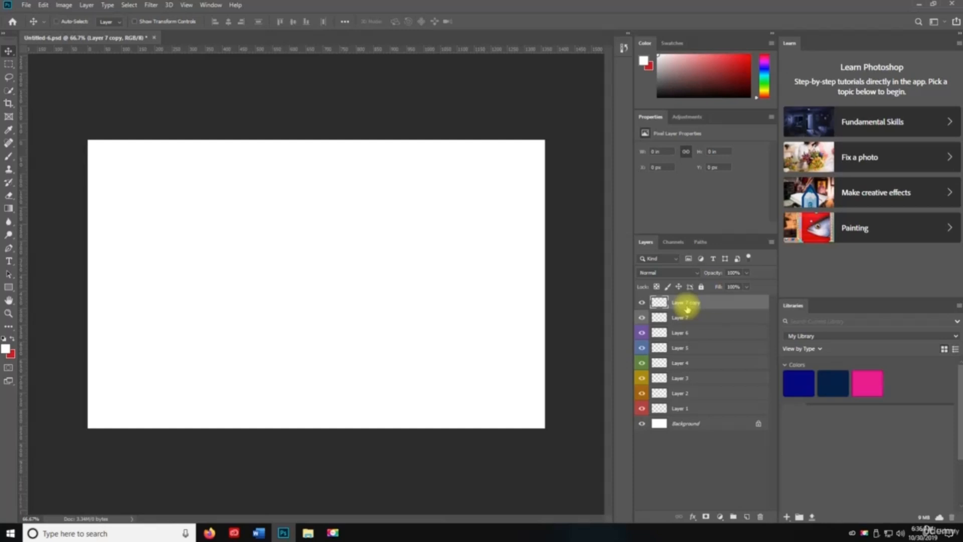
{"action": "key", "text": "ctrl+shift+j"}
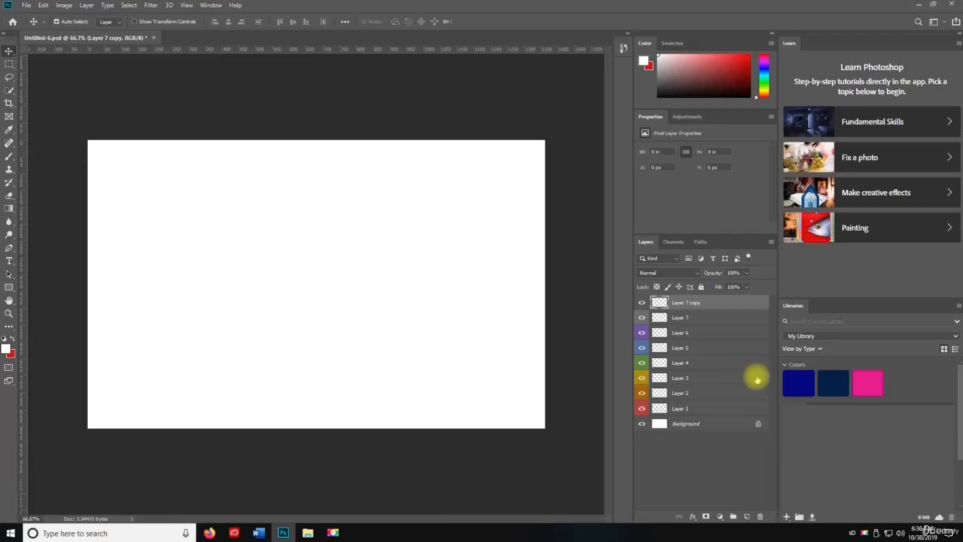
- Try Layer > Duplicate Layer and cancel, then delete the Layer 7 copy
{"action": "left_click", "coordinate": [84, 5]}
{"action": "mouse_move", "coordinate": [88, 16]}
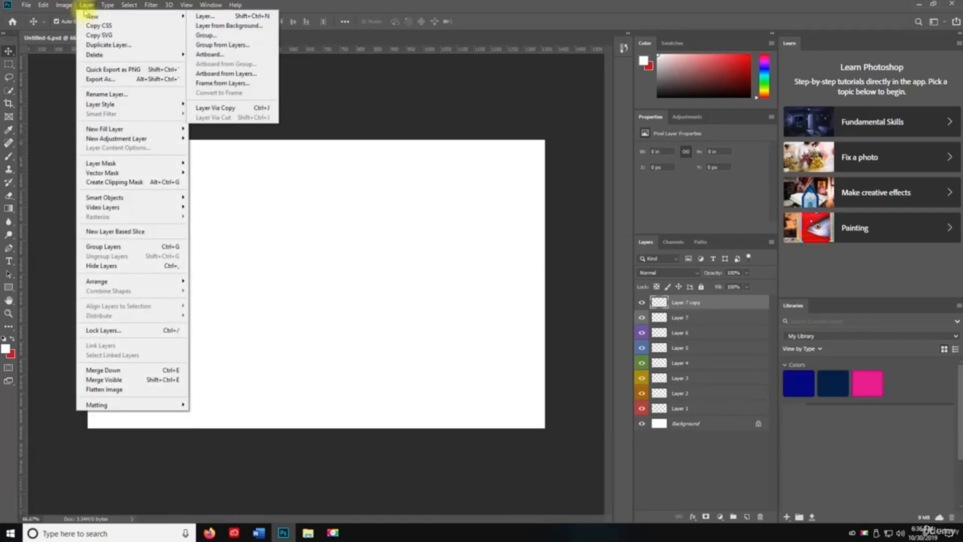
{"action": "left_click", "coordinate": [85, 5]}
{"action": "left_click", "coordinate": [86, 5]}
{"action": "left_click", "coordinate": [108, 44]}
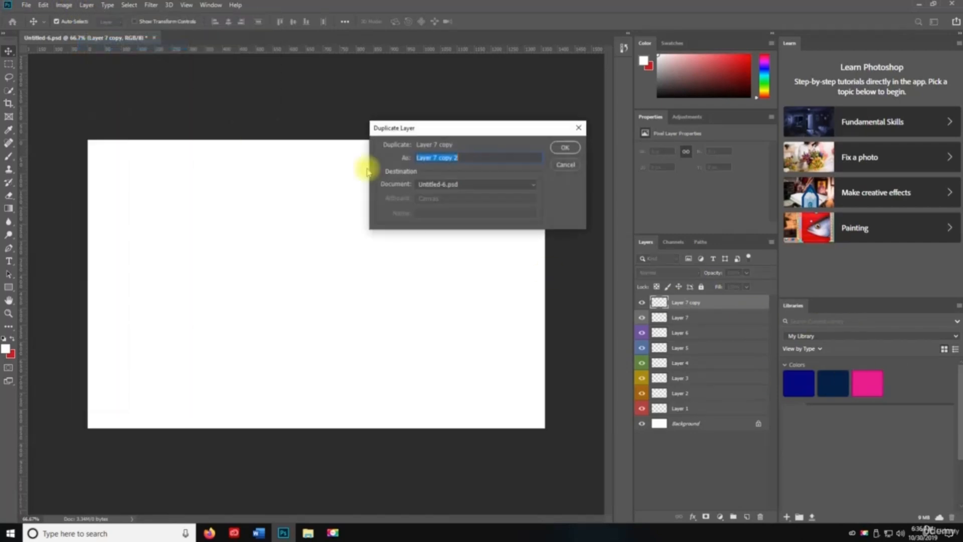
{"action": "left_click", "coordinate": [565, 166]}
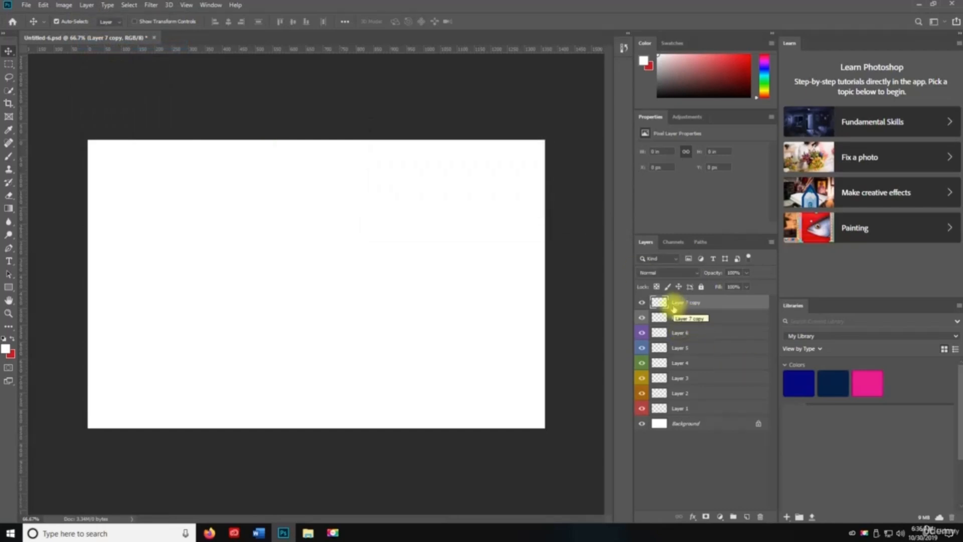
{"action": "key", "text": "Delete"}
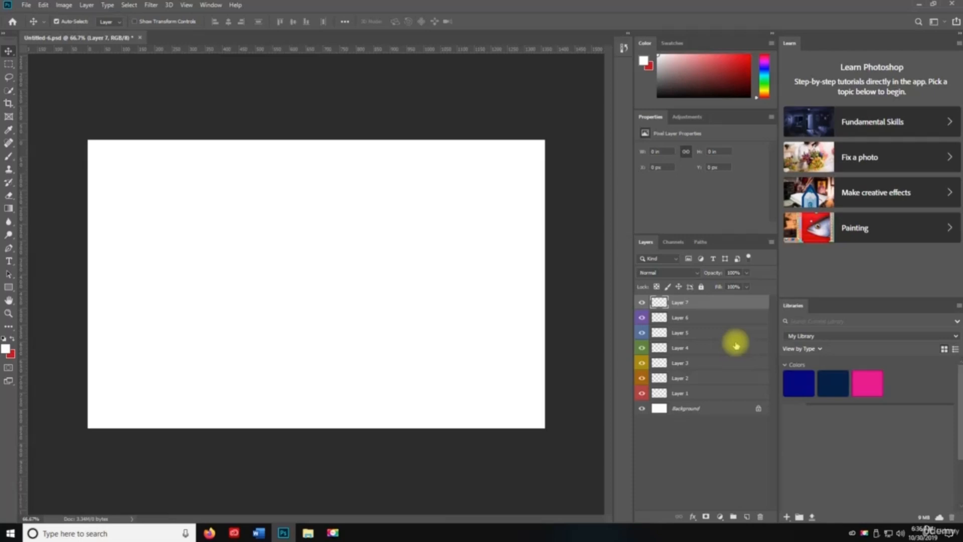
{"action": "key", "text": "ctrl"}
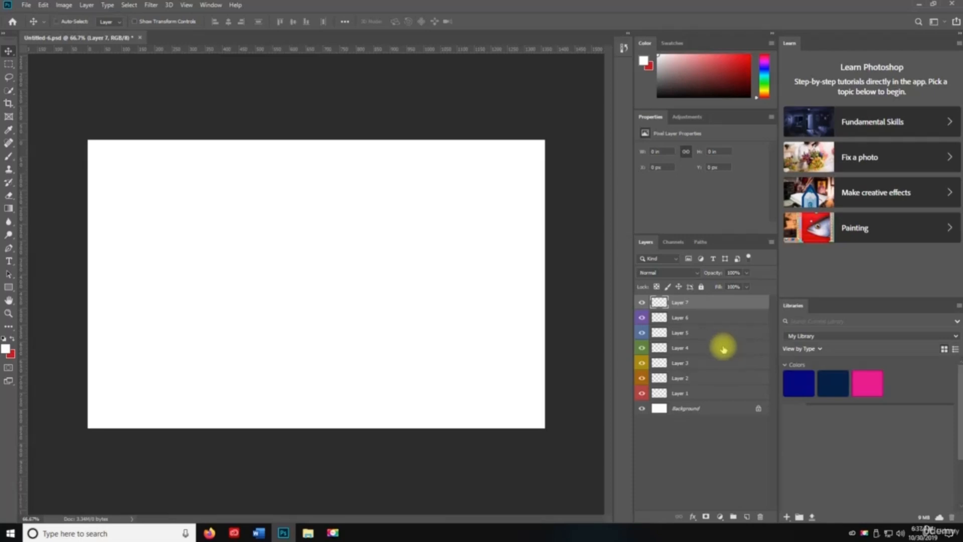
- Paint a thick red looping brush scribble across the canvas on Layer 7
{"action": "key", "text": "ctrl+shift+apostrophe"}
{"action": "key", "text": "Return"}
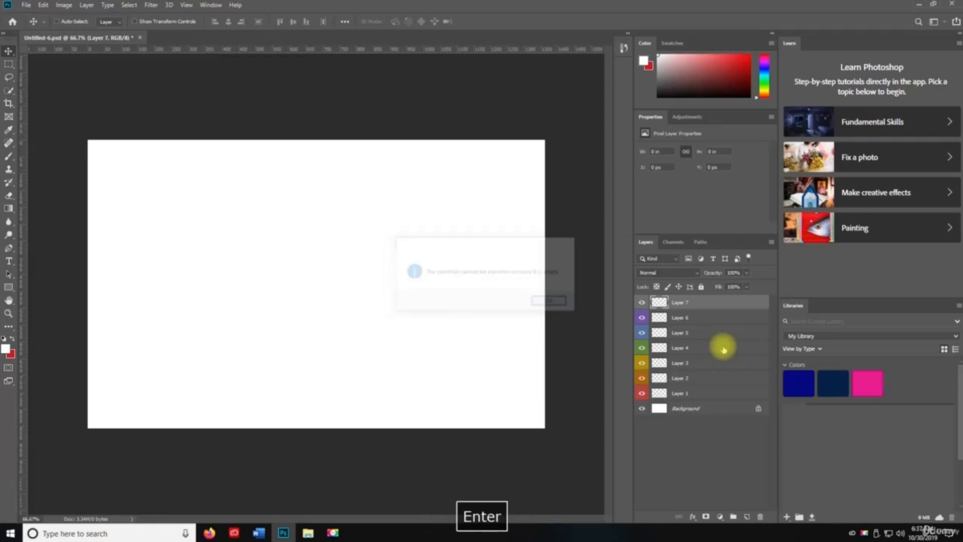
{"action": "key", "text": "b"}
{"action": "key", "text": "x"}
{"action": "mouse_move", "coordinate": [234, 261]}
{"action": "left_mouse_down"}
{"action": "mouse_move", "coordinate": [400, 301]}
{"action": "mouse_move", "coordinate": [454, 206]}
{"action": "left_mouse_up"}
{"action": "mouse_move", "coordinate": [535, 262]}
{"action": "left_mouse_down"}
{"action": "mouse_move", "coordinate": [281, 350]}
{"action": "mouse_move", "coordinate": [329, 343]}
{"action": "mouse_move", "coordinate": [326, 323]}
{"action": "left_mouse_up"}
- Quick-export Layer 7 as a PNG to the Desktop
{"action": "key", "text": "ctrl+shift+apostrophe"}
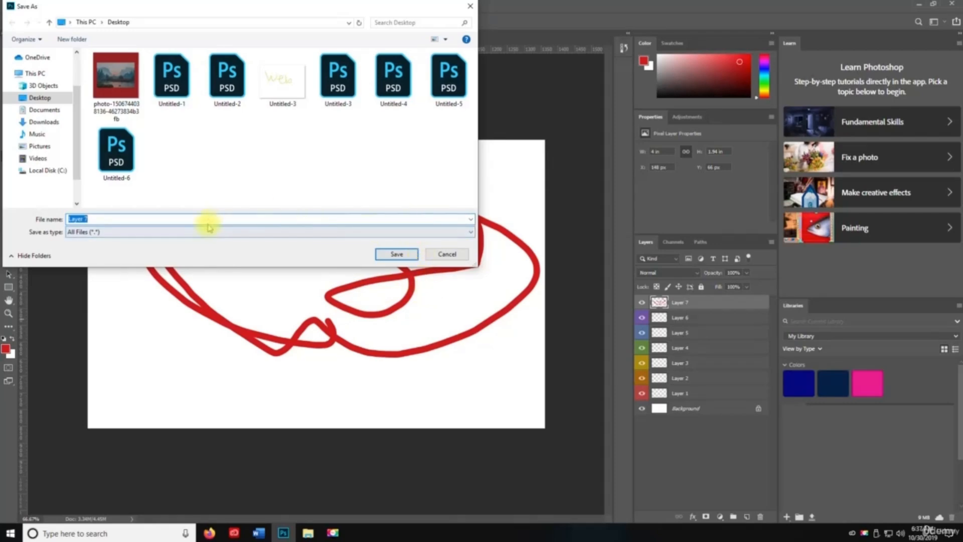
{"action": "left_click", "coordinate": [396, 254]}
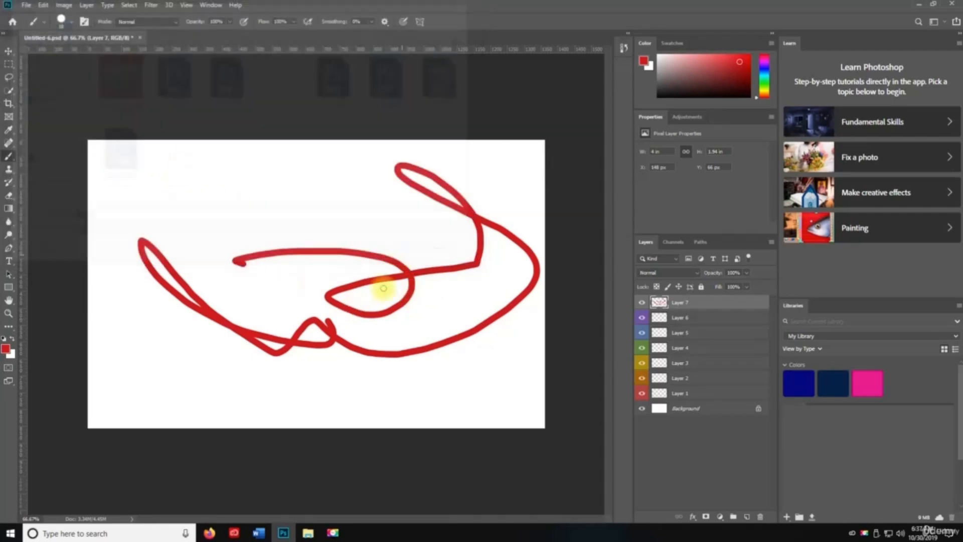
{"action": "key", "text": "space"}
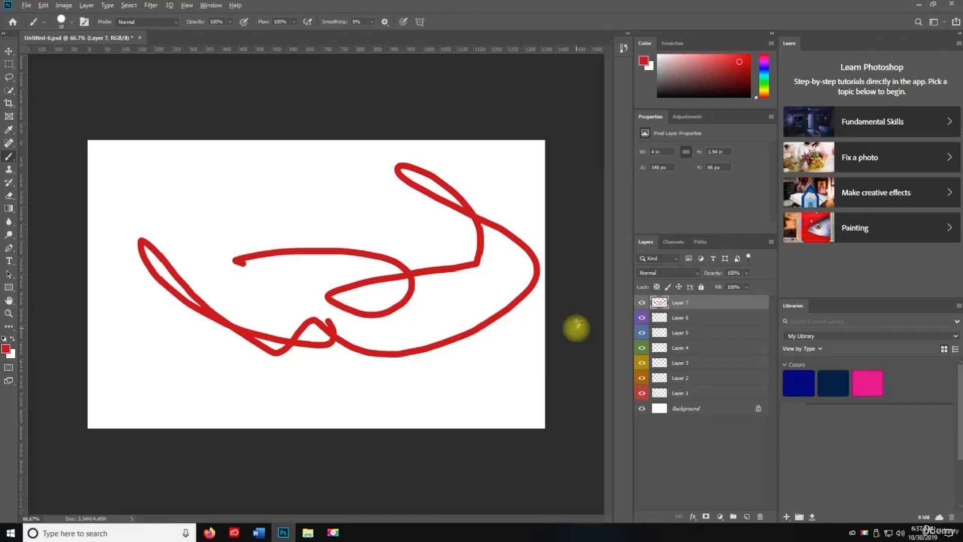
- Export Layer 7 as a PNG named Layer 78 on the Desktop
{"action": "key", "text": "ctrl+alt+shift+w"}
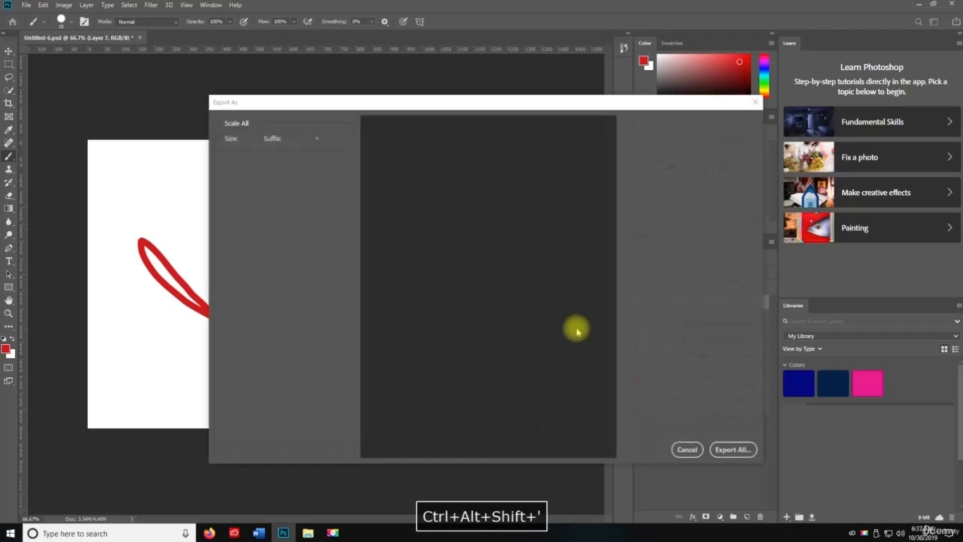
{"action": "left_click_drag", "start_coordinate": [435, 95], "coordinate": [334, 40]}
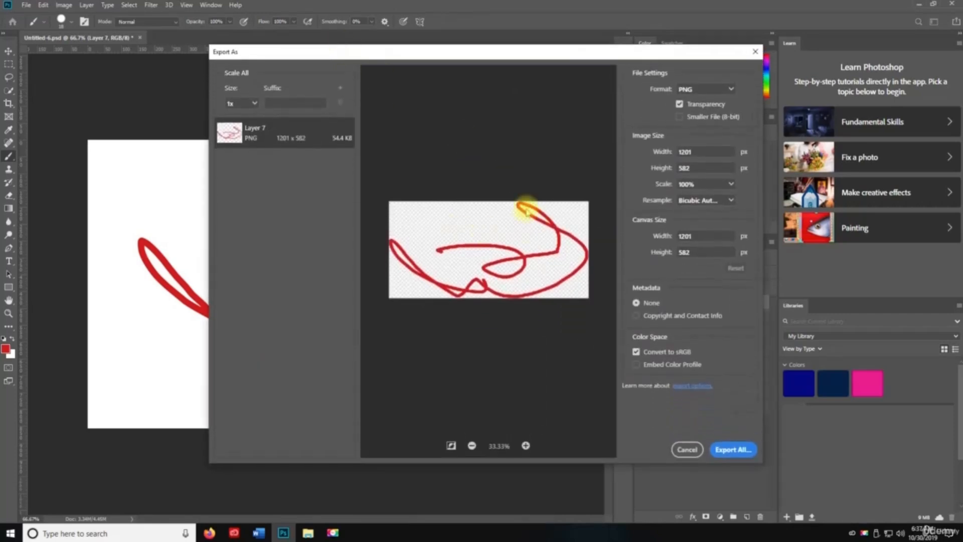
{"action": "left_click", "coordinate": [679, 89]}
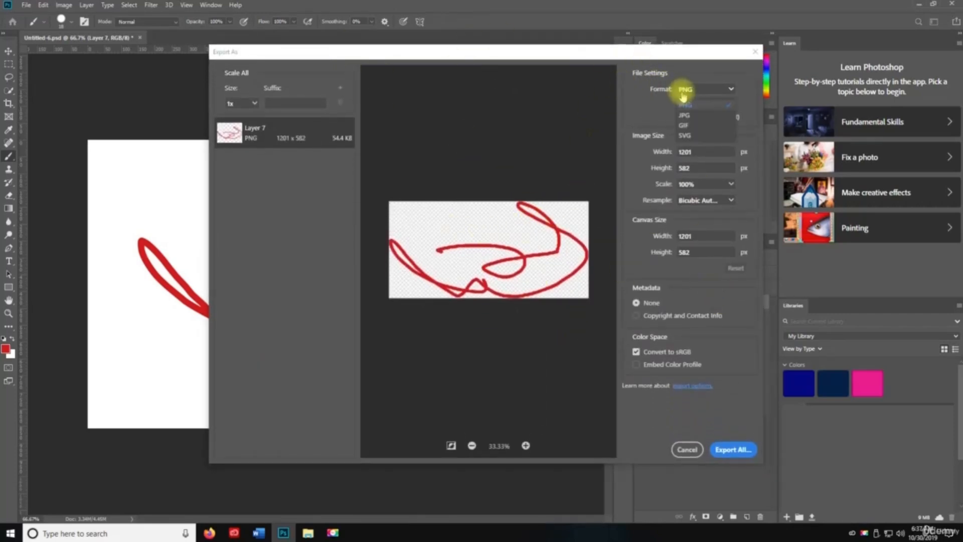
{"action": "left_click", "coordinate": [657, 129]}
{"action": "left_click", "coordinate": [733, 449]}
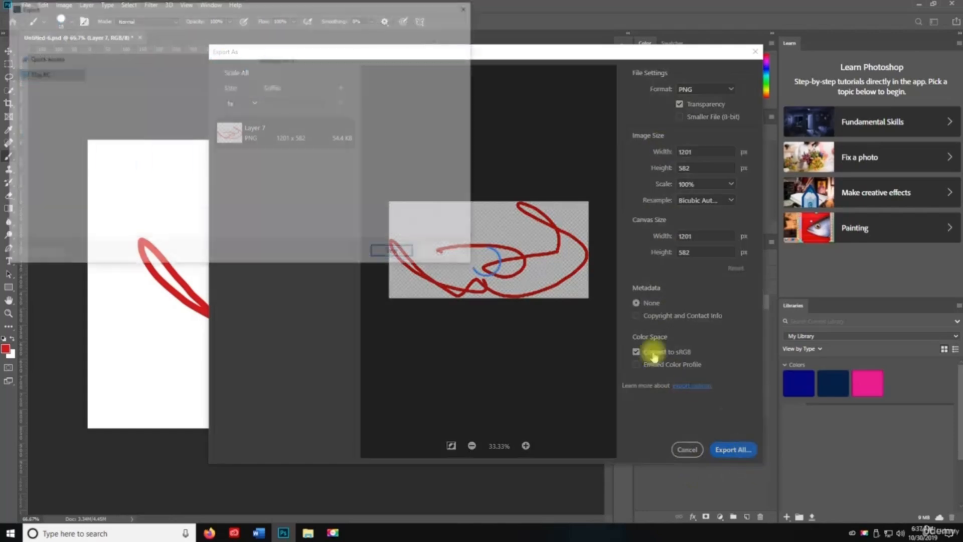
{"action": "type", "text": "8"}
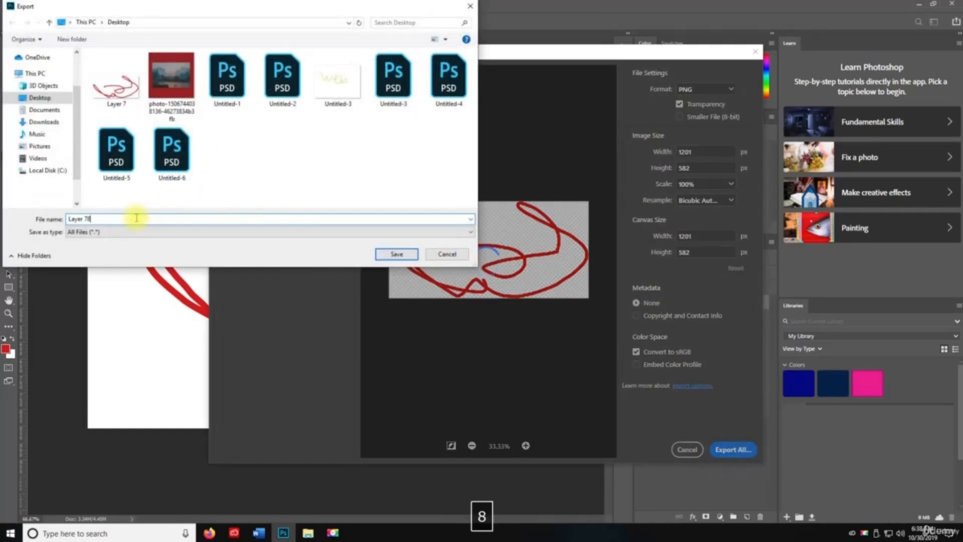
{"action": "left_click", "coordinate": [381, 253]}
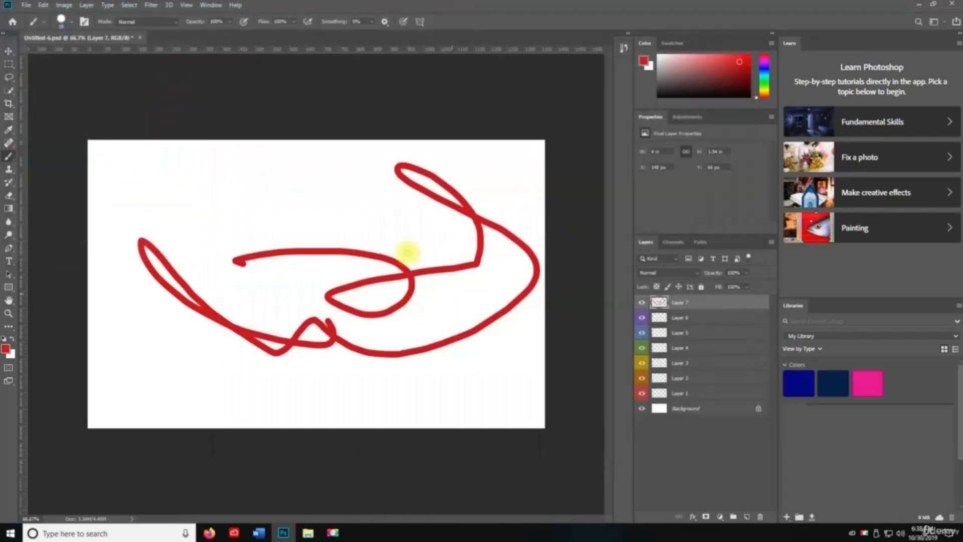
{"action": "key", "text": "space"}
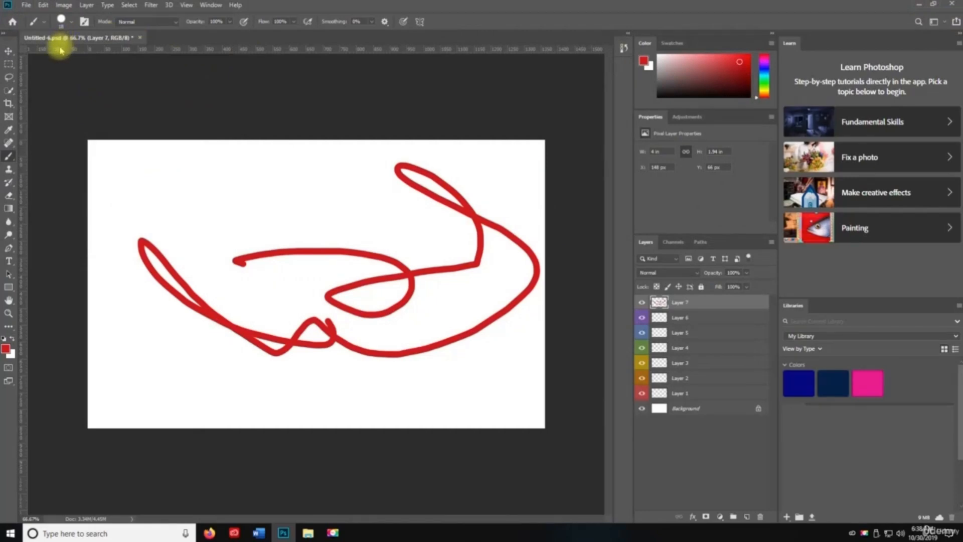
- Save Untitled-6 with compatibility confirmed, then clip Layer 7 to Layer 6
{"action": "key", "text": "ctrl+s"}
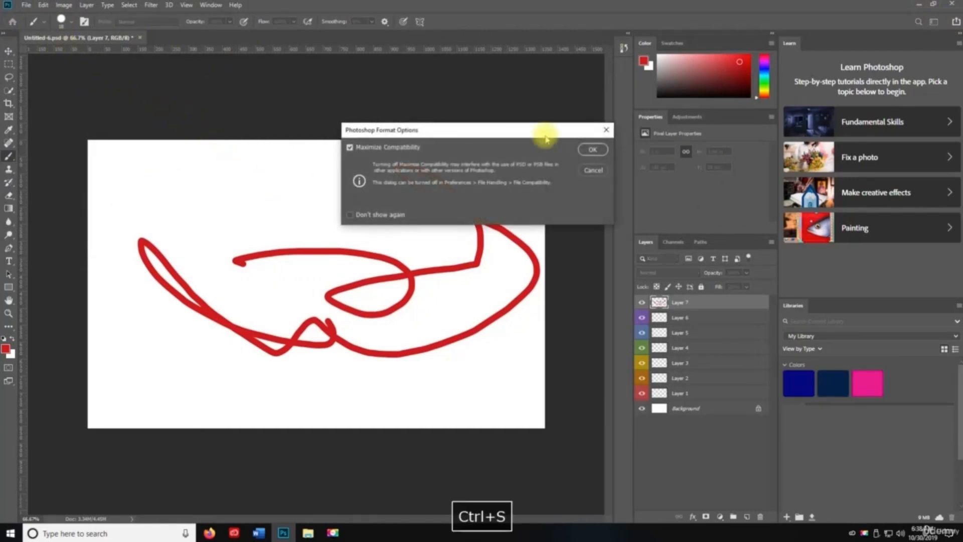
{"action": "left_click", "coordinate": [602, 146]}
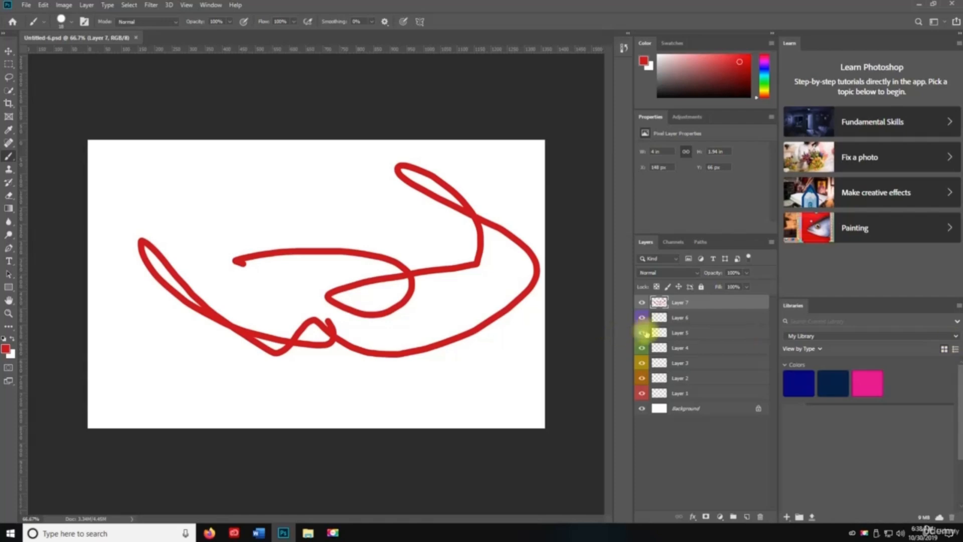
{"action": "key", "text": "ctrl+alt+g"}
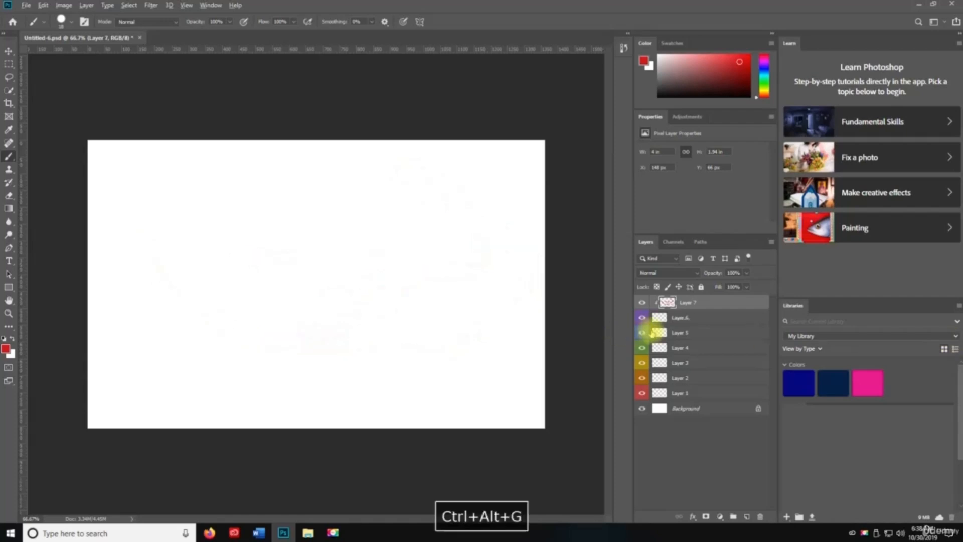
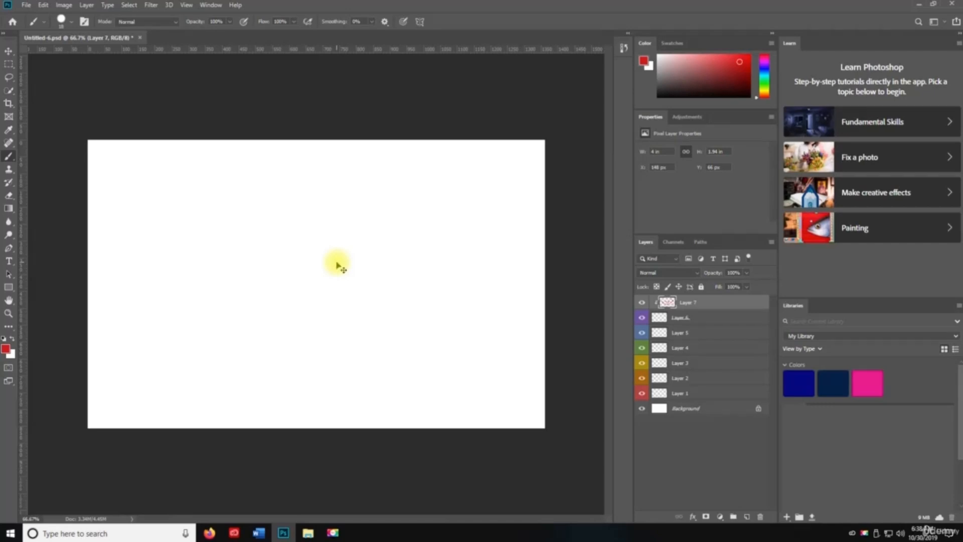
- Group Layer 7 into Group 1, undoing an extra nested group
{"action": "key", "text": "ctrl+g"}
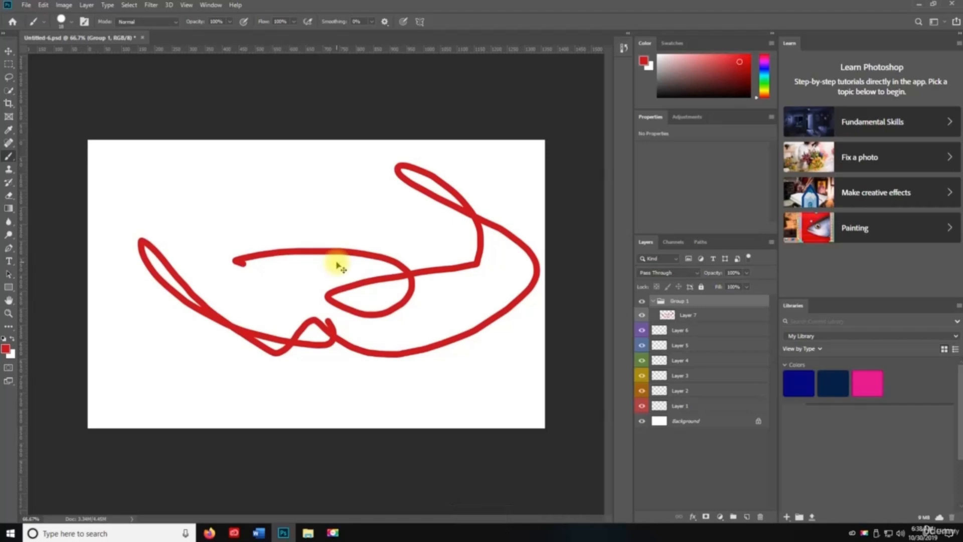
{"action": "key", "text": "ctrl+g"}
{"action": "key", "text": "ctrl+g"}
{"action": "key", "text": "ctrl+g"}
{"action": "key", "text": "ctrl+g"}
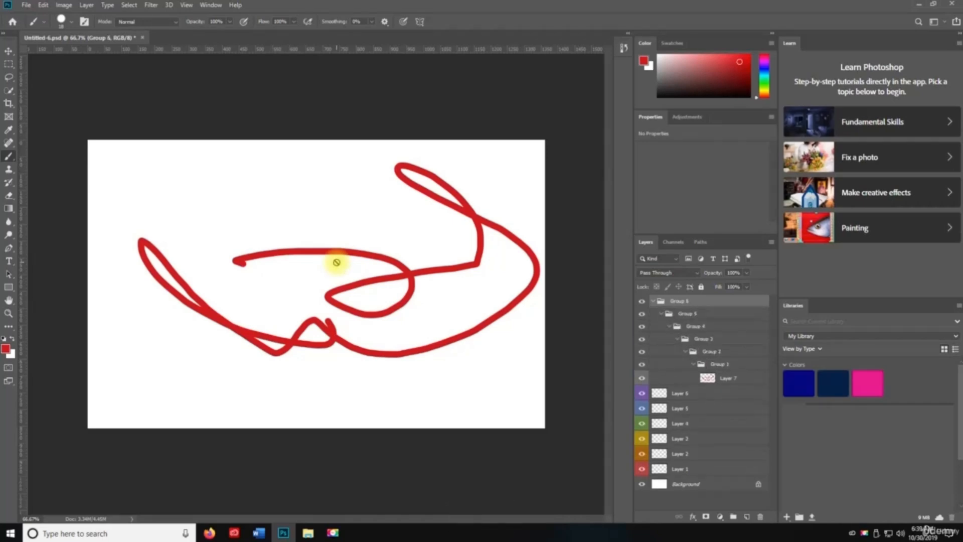
{"action": "key", "text": "ctrl+z"}
{"action": "key", "text": "ctrl+z"}
{"action": "key", "text": "ctrl+z"}
{"action": "key", "text": "ctrl+z"}
{"action": "key", "text": "ctrl+z"}
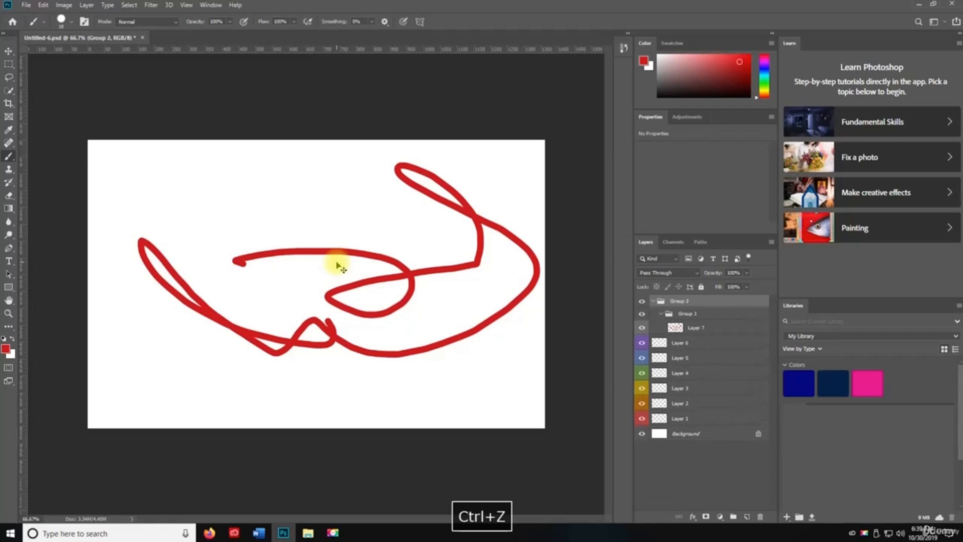
- Cycle through Move, Zoom, Hand and other tool shortcuts, then wrap Group 1 in Group 2
{"action": "key", "text": "v"}
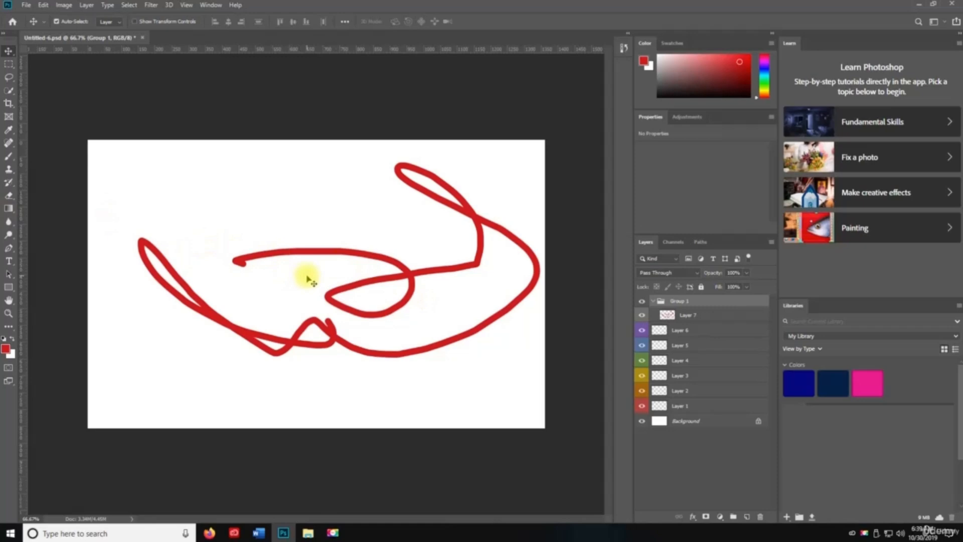
{"action": "key", "text": "v"}
{"action": "key", "text": "z"}
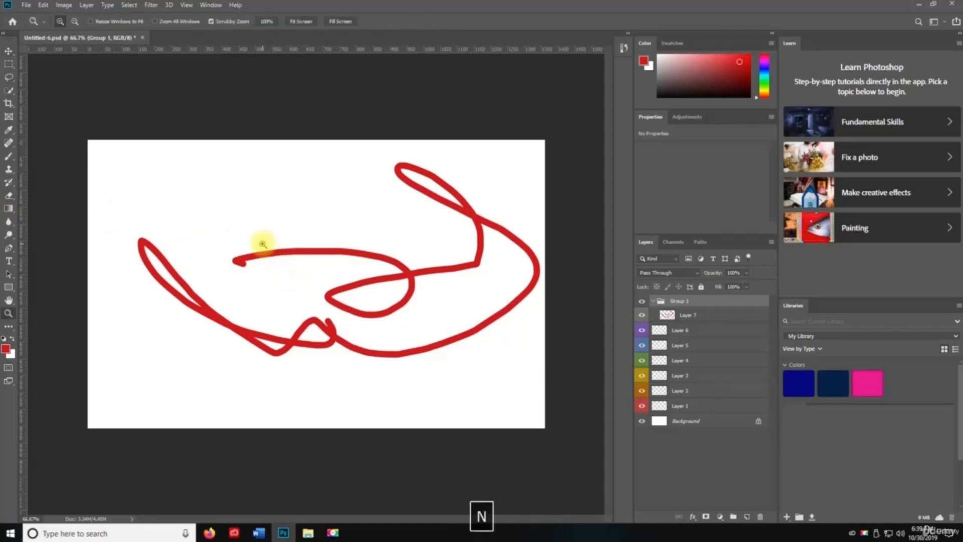
{"action": "key", "text": "h"}
{"action": "key", "text": "a"}
{"action": "key", "text": "s"}
{"action": "key", "text": "d"}
{"action": "key", "text": "f"}
{"action": "key", "text": "v"}
{"action": "key", "text": "a"}
{"action": "key", "text": "v"}
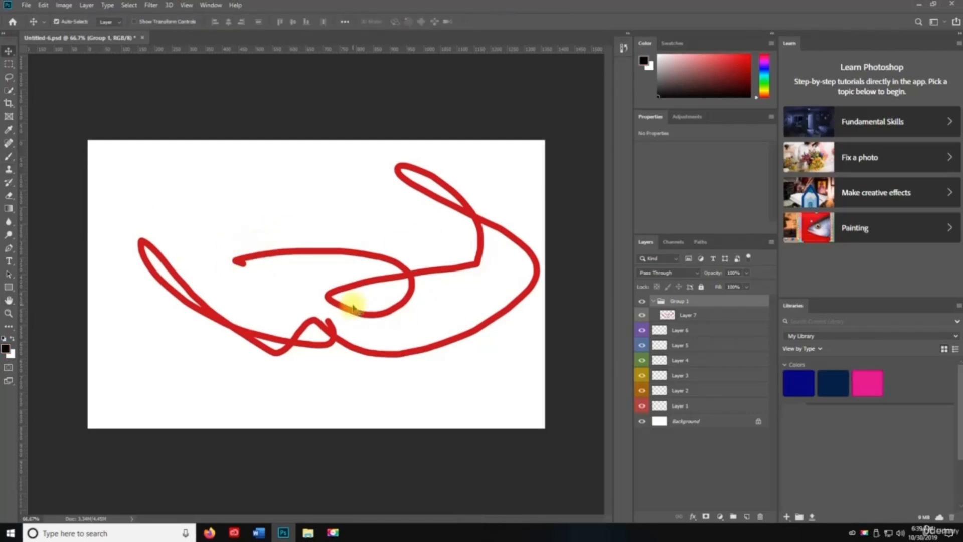
{"action": "key", "text": "z"}
{"action": "key", "text": "space"}
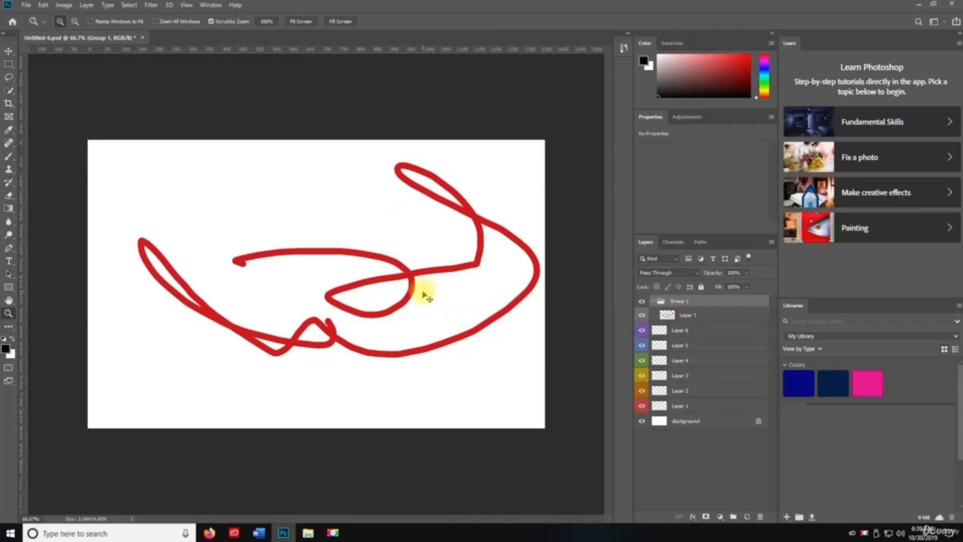
{"action": "key", "text": "ctrl+g"}
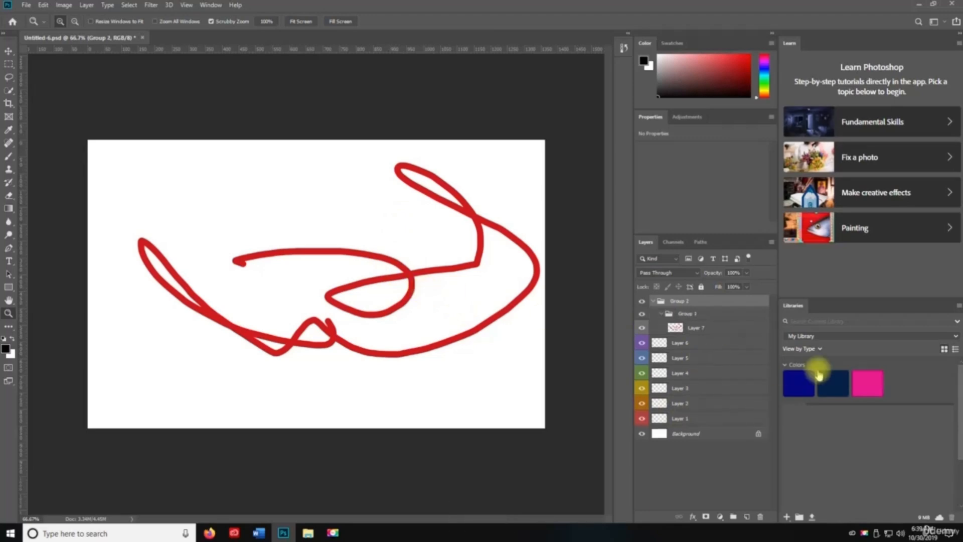
- Move Layers 6–4 above Group 2 and Layers 3–1 into Group 2
{"action": "left_click", "coordinate": [692, 342]}
{"action": "left_click", "coordinate": [693, 368], "text": "shift"}
{"action": "left_click_drag", "start_coordinate": [693, 369], "coordinate": [686, 296]}
{"action": "left_click", "coordinate": [692, 388]}
{"action": "left_click", "coordinate": [690, 418], "text": "shift"}
{"action": "left_click_drag", "start_coordinate": [690, 400], "coordinate": [678, 348]}
- Group Layers 6, 5 and 4 into Group 3, then deselect all layers
{"action": "left_click", "coordinate": [685, 352]}
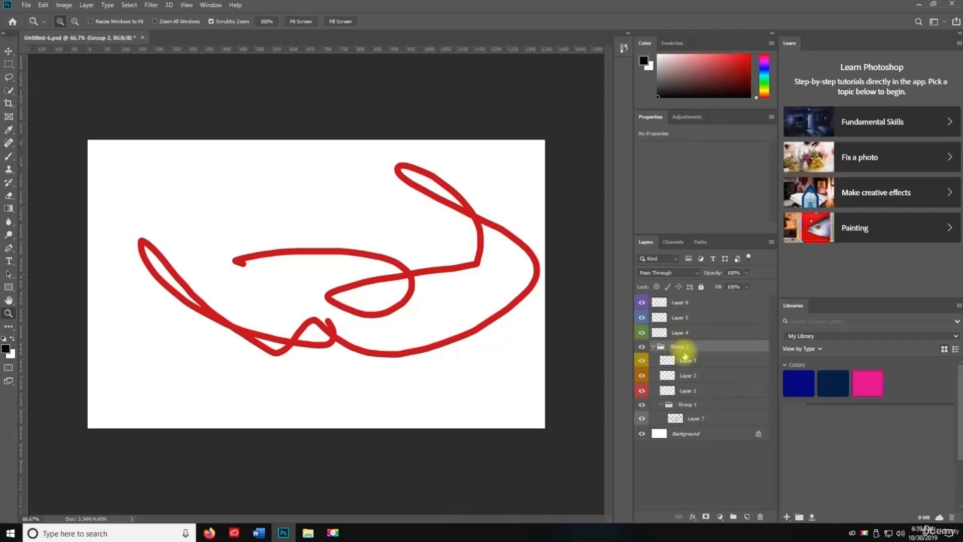
{"action": "left_click", "coordinate": [682, 302]}
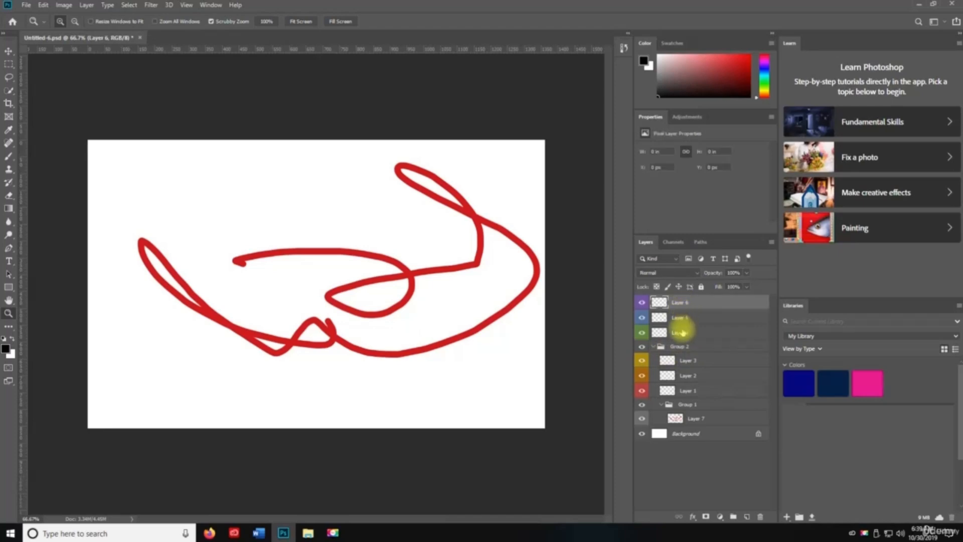
{"action": "left_click", "coordinate": [681, 333], "text": "shift"}
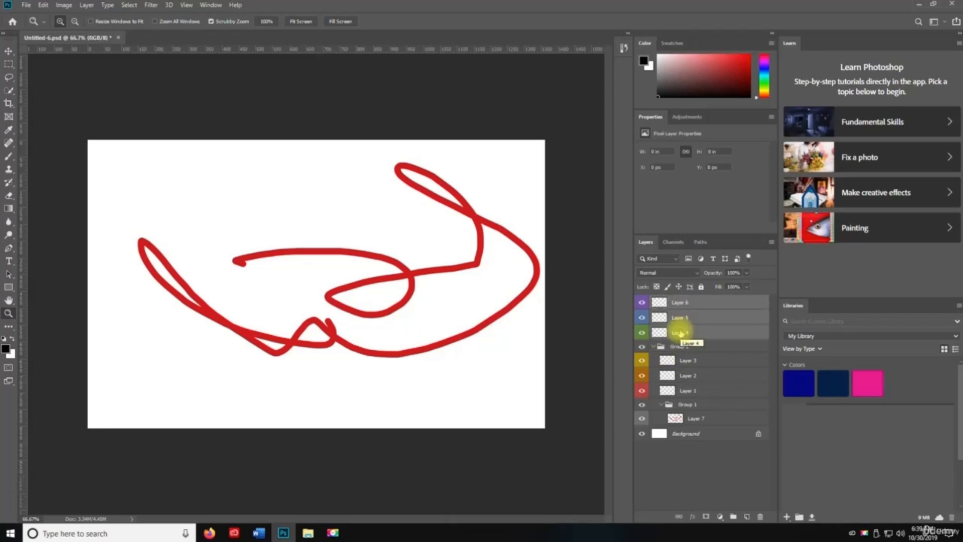
{"action": "key", "text": "ctrl+g"}
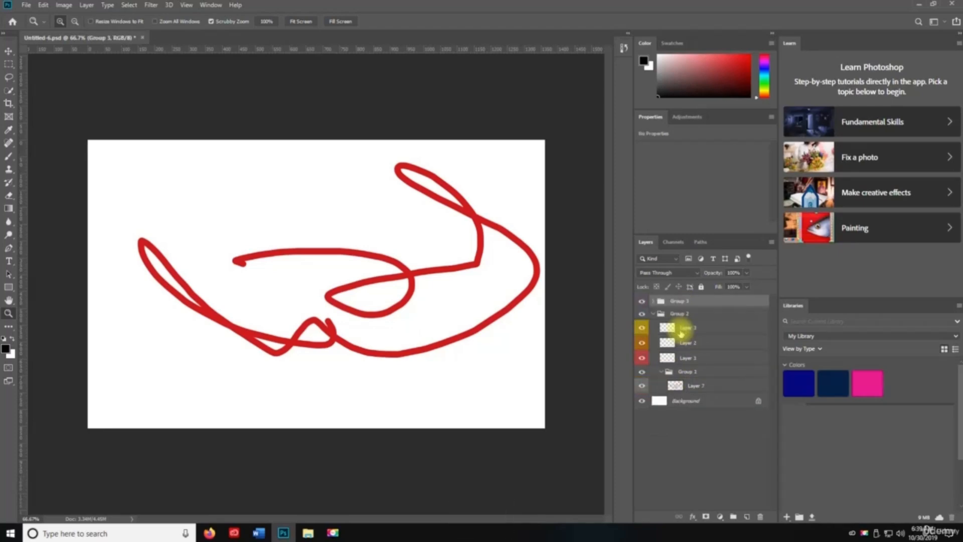
{"action": "left_click", "coordinate": [681, 330]}
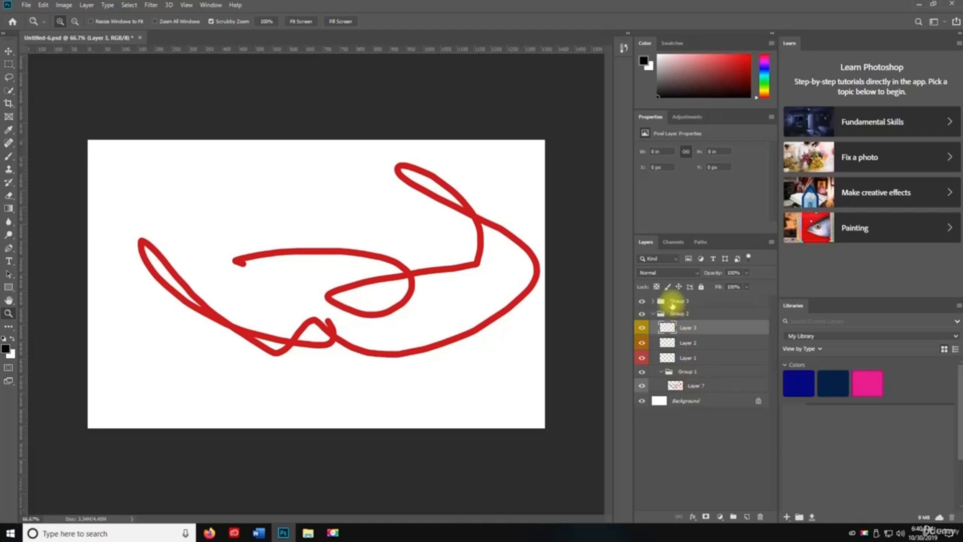
{"action": "left_click", "coordinate": [712, 459]}
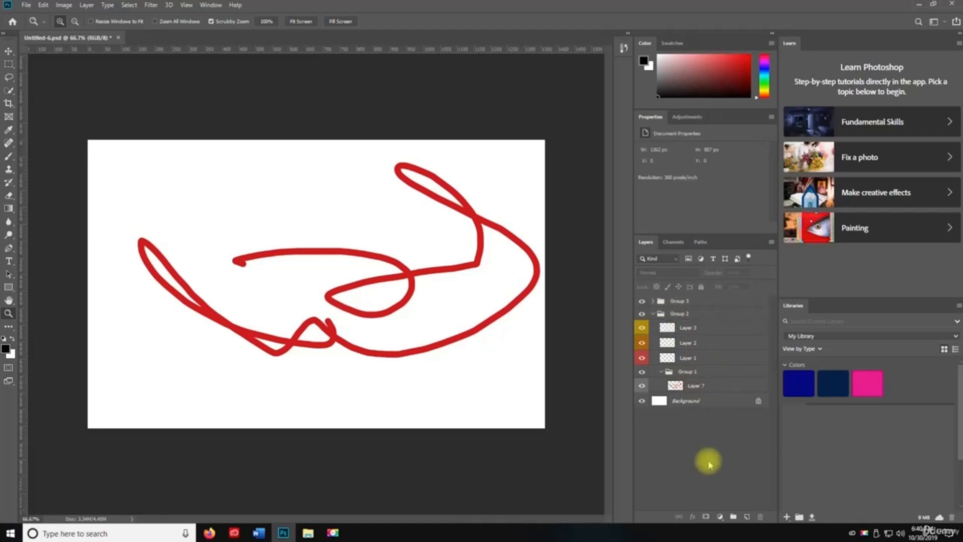
- Add four new empty layers, Layer 8 through Layer 11
{"action": "key", "text": "Return"}
{"action": "key", "text": "ctrl+shift+n"}
{"action": "key", "text": "Return"}
{"action": "key", "text": "ctrl+shift+n"}
{"action": "key", "text": "Return"}
{"action": "key", "text": "ctrl+shift+n"}
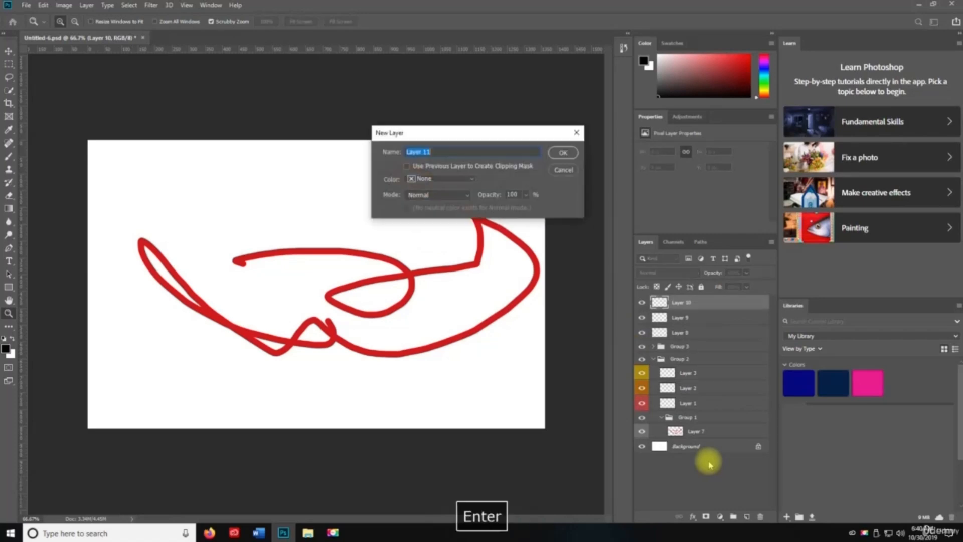
{"action": "key", "text": "Return"}
- Group Layers 8–11 into Group 4, ungroup them again, and hide them
{"action": "left_click", "coordinate": [670, 346], "text": "shift"}
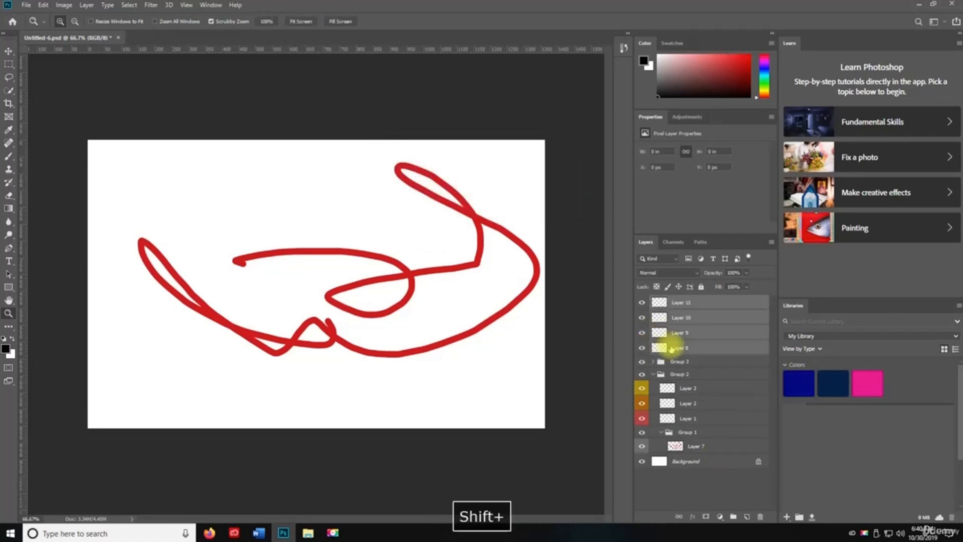
{"action": "key", "text": "ctrl+g"}
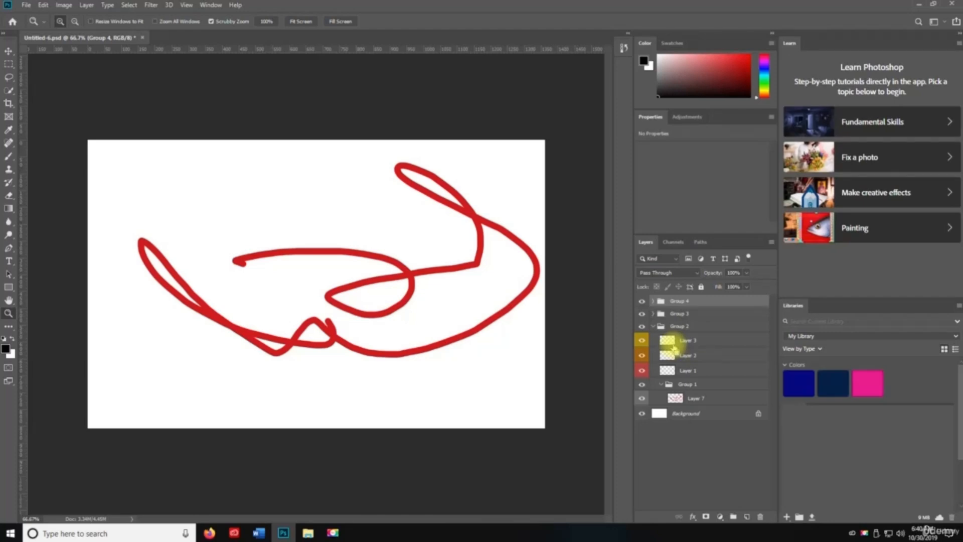
{"action": "key", "text": "ctrl+shift+g"}
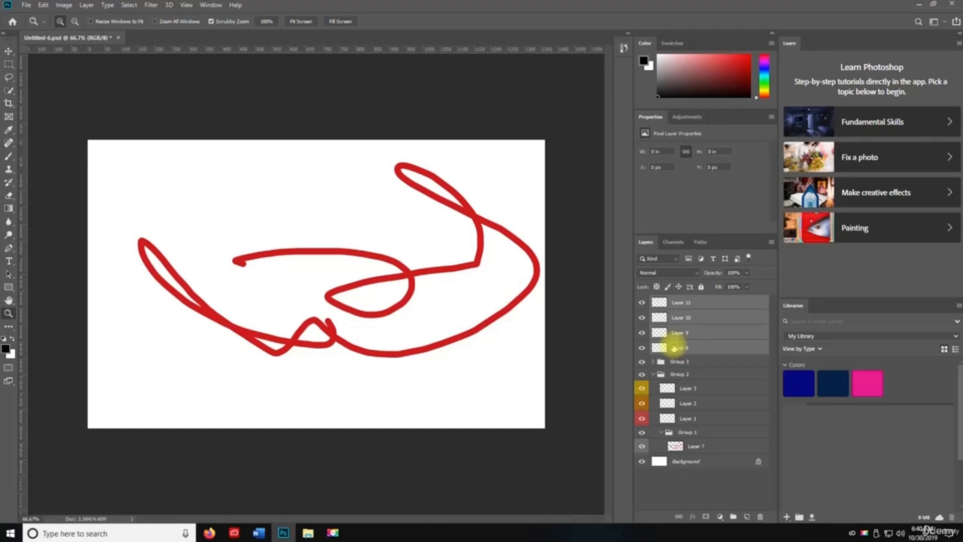
{"action": "key", "text": "ctrl+comma"}
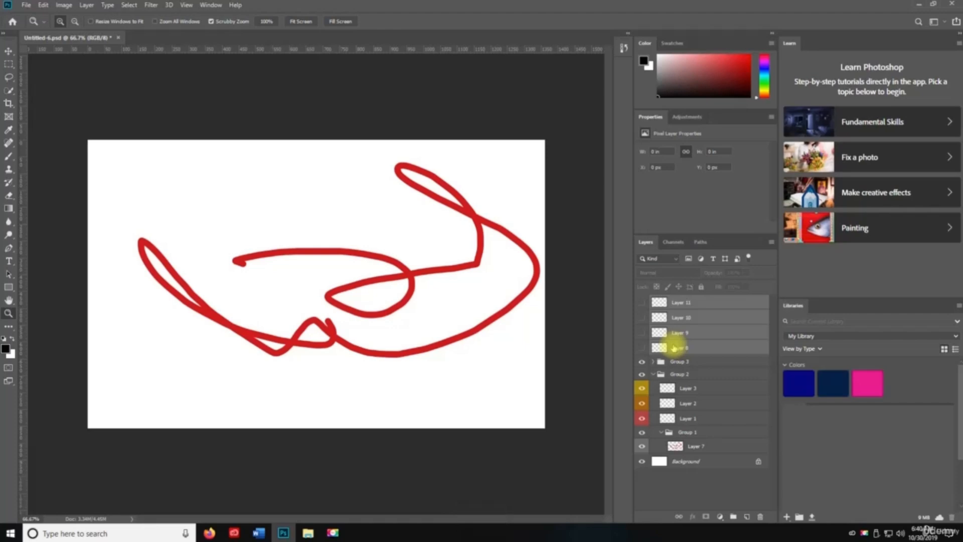
- Show Layers 8–11 again, lock them, then unlock them
{"action": "key", "text": "ctrl+comma"}
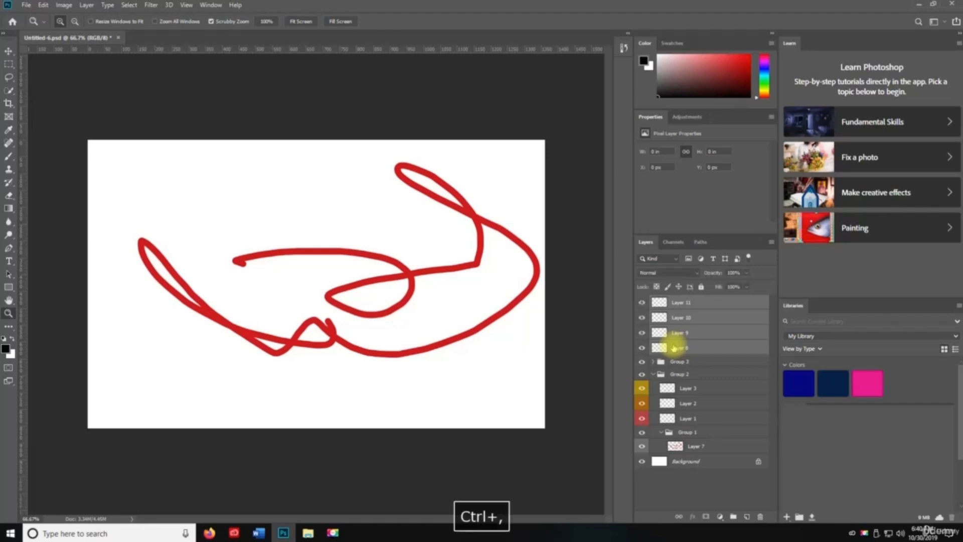
{"action": "key", "text": "ctrl+slash"}
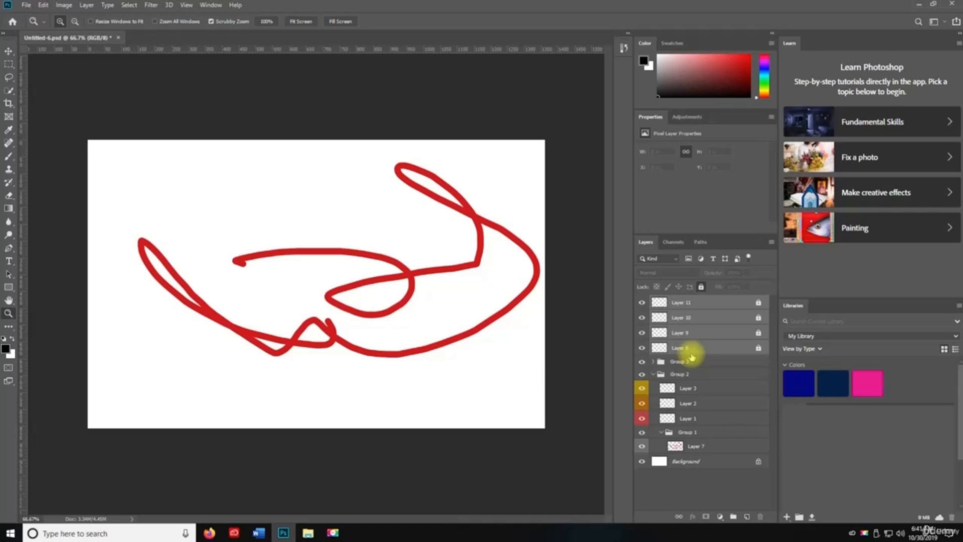
{"action": "key", "text": "ctrl+/"}
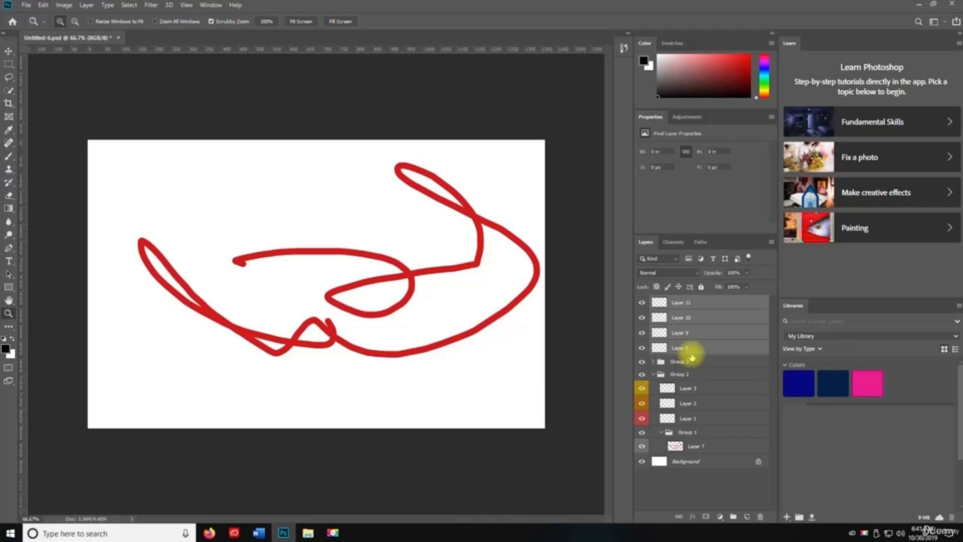
- Merge Layers 8–11 and all visible layers, undo both merges, and save Untitled-6.psd
{"action": "key", "text": "ctrl+e"}
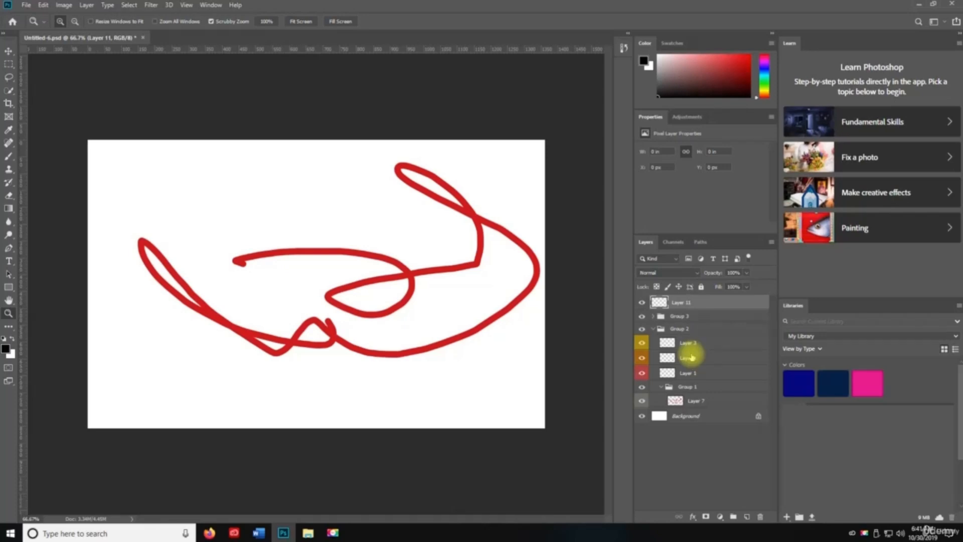
{"action": "key", "text": "ctrl+shift+e"}
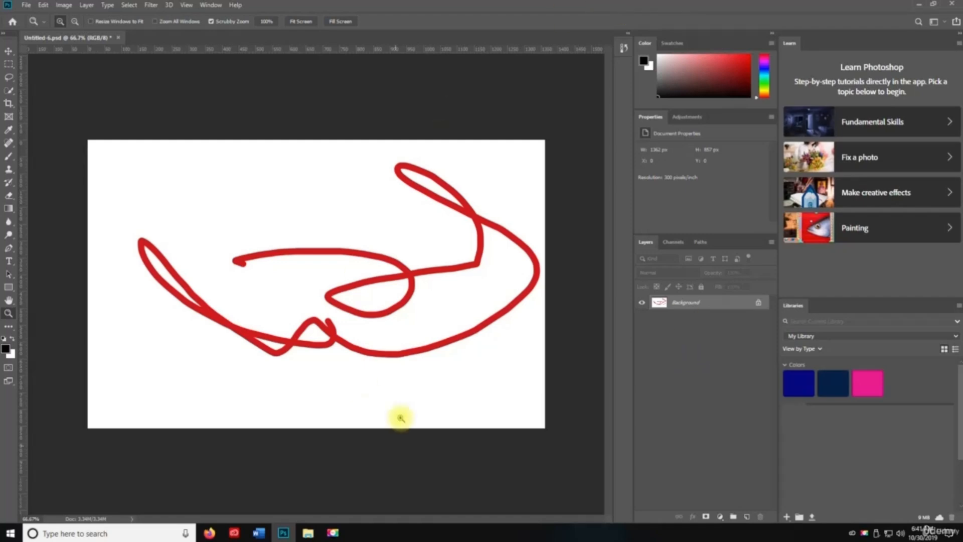
{"action": "key", "text": "ctrl+s"}
{"action": "key", "text": "v"}
{"action": "key", "text": "ctrl+z"}
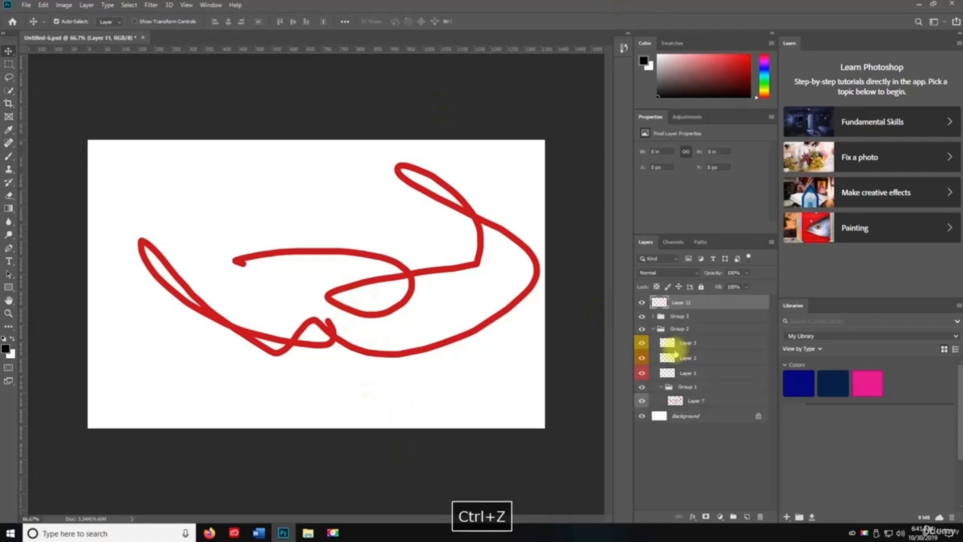
{"action": "key", "text": "ctrl+z"}
{"action": "key", "text": "ctrl+s"}
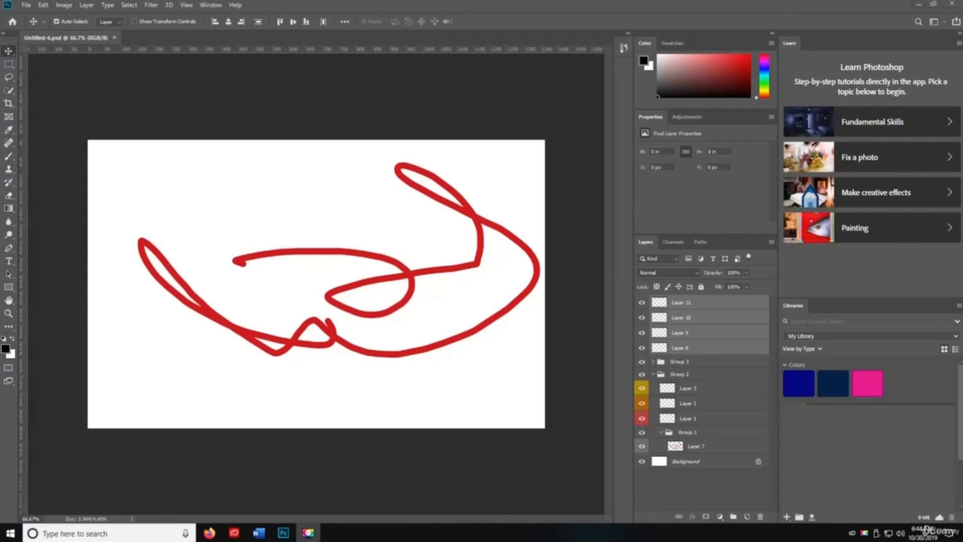
- Browse the Select menu, then select Layer 8 and test select-all and deselect
{"action": "key", "text": "space"}
{"action": "left_click", "coordinate": [129, 5]}
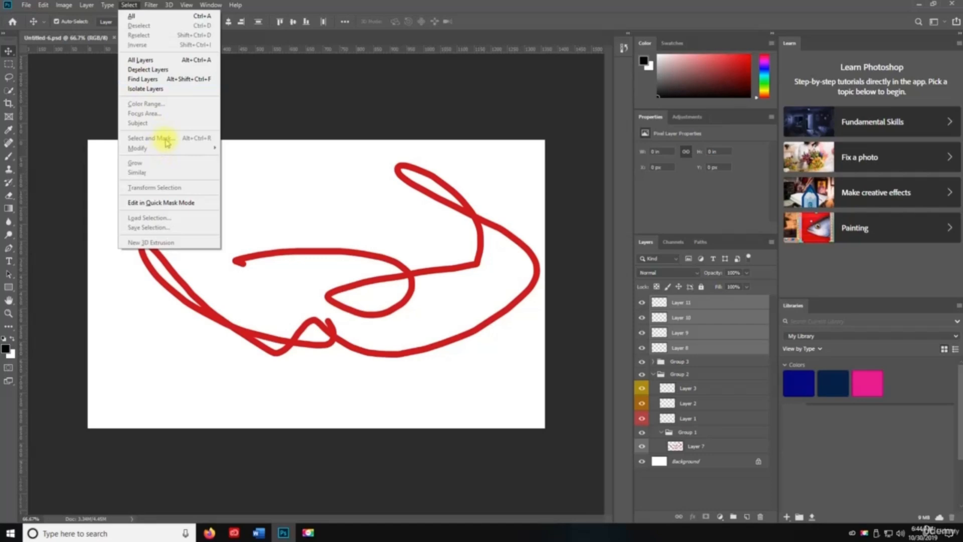
{"action": "left_click", "coordinate": [129, 6]}
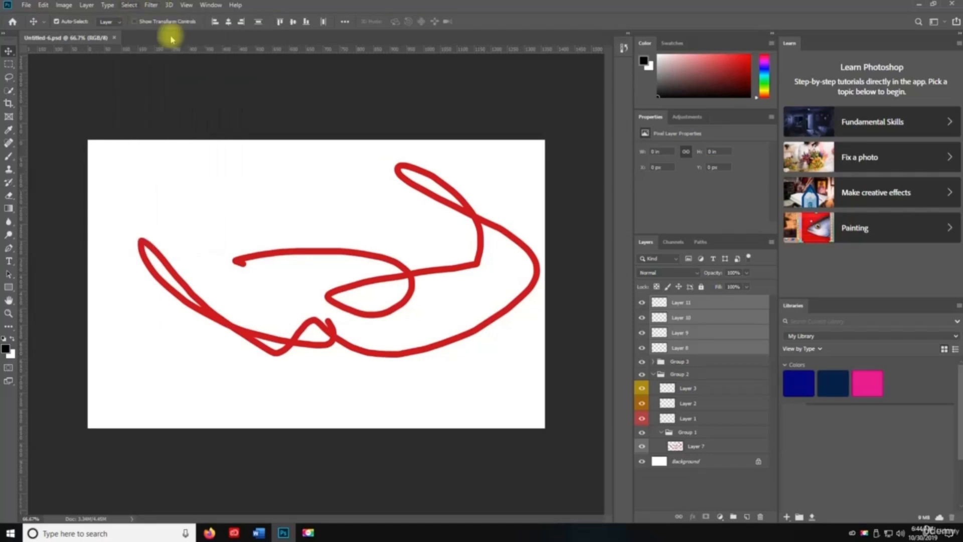
{"action": "left_click", "coordinate": [711, 349]}
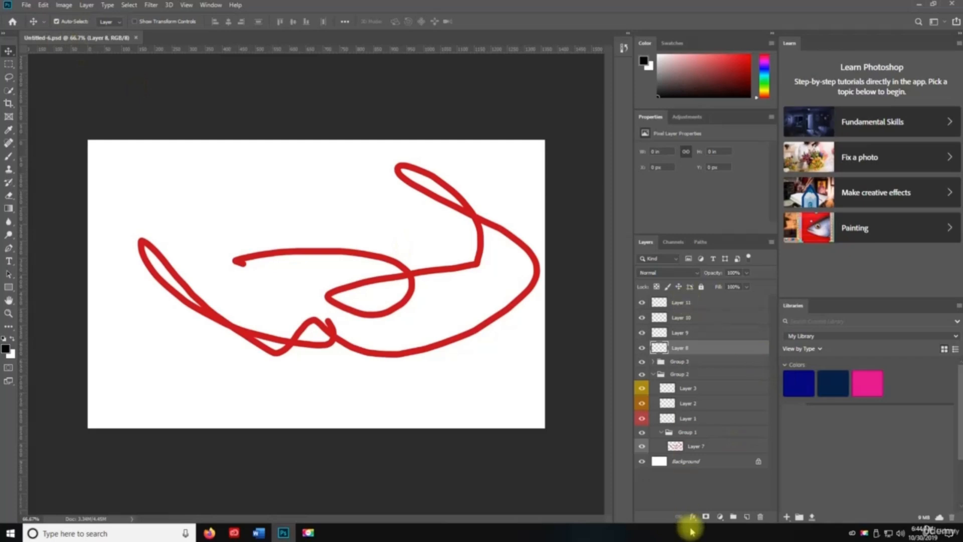
{"action": "key", "text": "ctrl+a"}
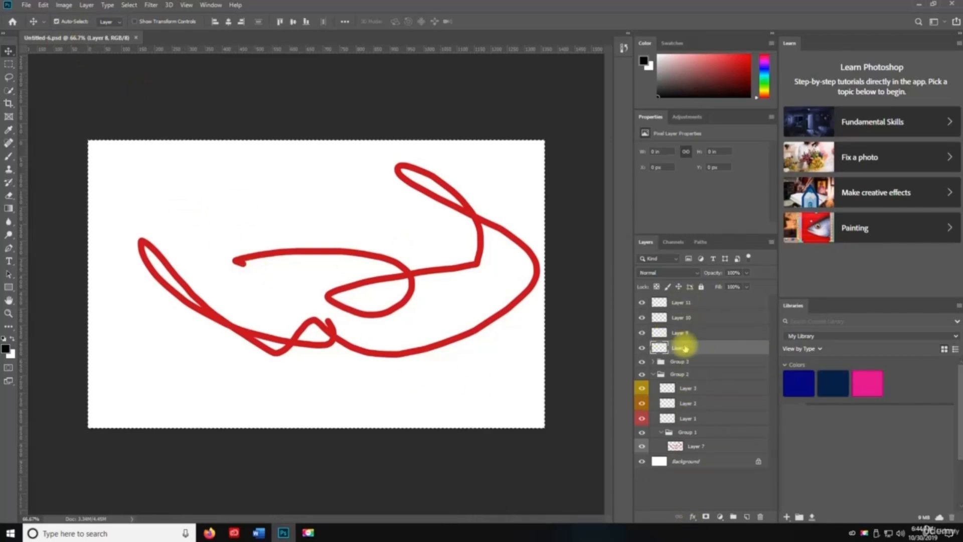
{"action": "key", "text": "ctrl+d"}
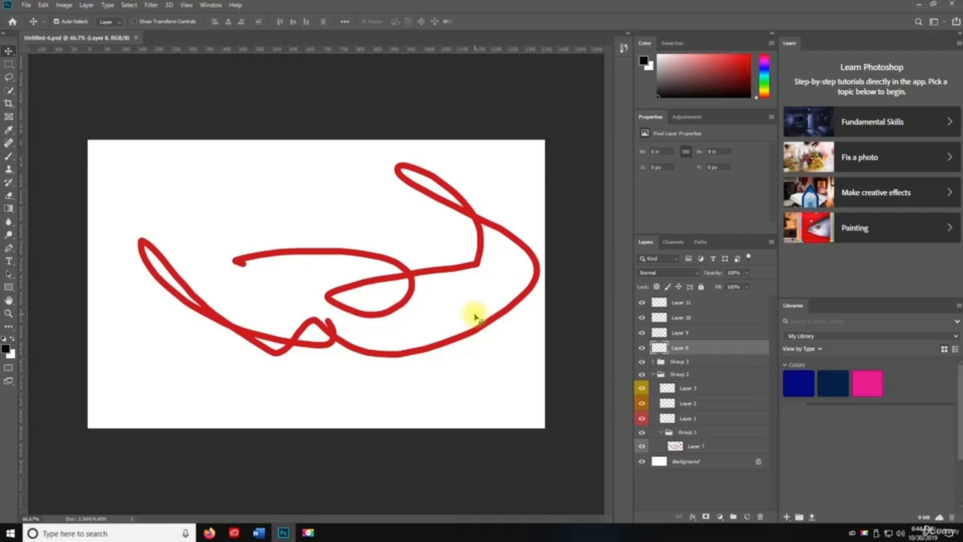
- Cut the red scribble from Layer 7 and paste it onto new Layer 12
{"action": "left_click", "coordinate": [694, 451]}
{"action": "key", "text": "ctrl+a"}
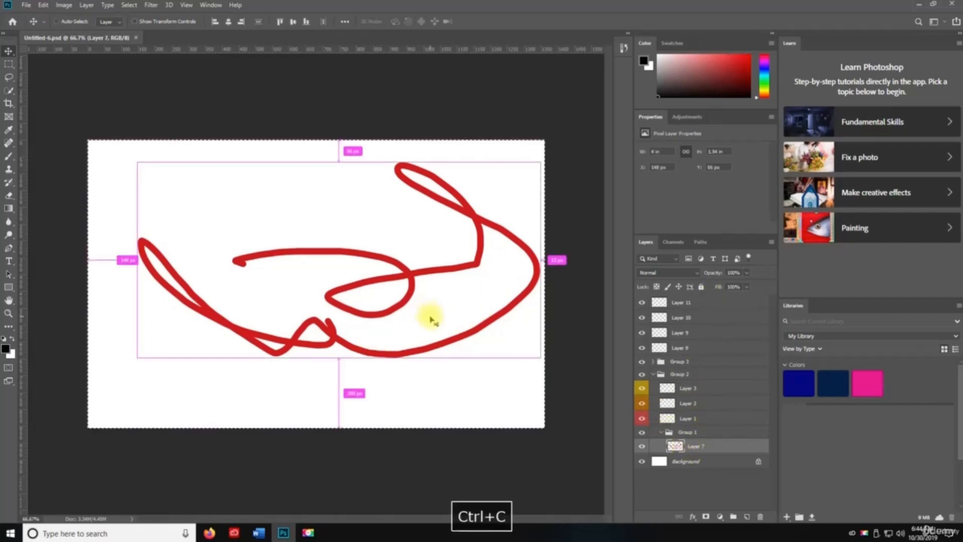
{"action": "key", "text": "ctrl+x"}
{"action": "key", "text": "ctrl+shift+n"}
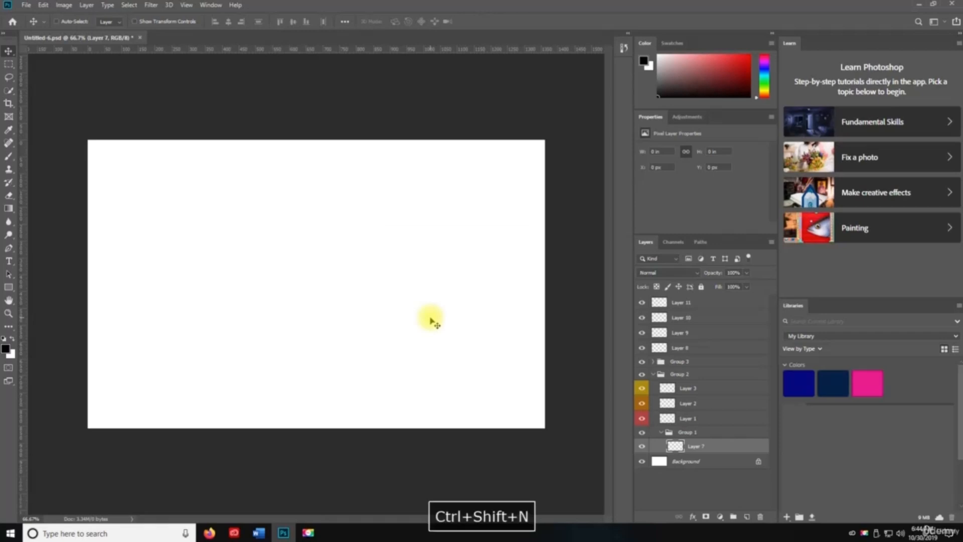
{"action": "key", "text": "Return"}
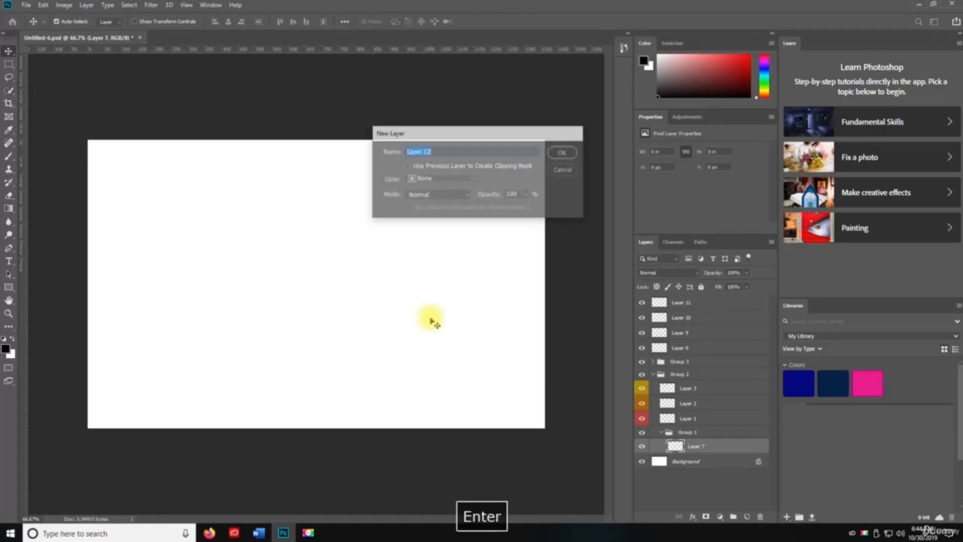
{"action": "key", "text": "ctrl+v"}
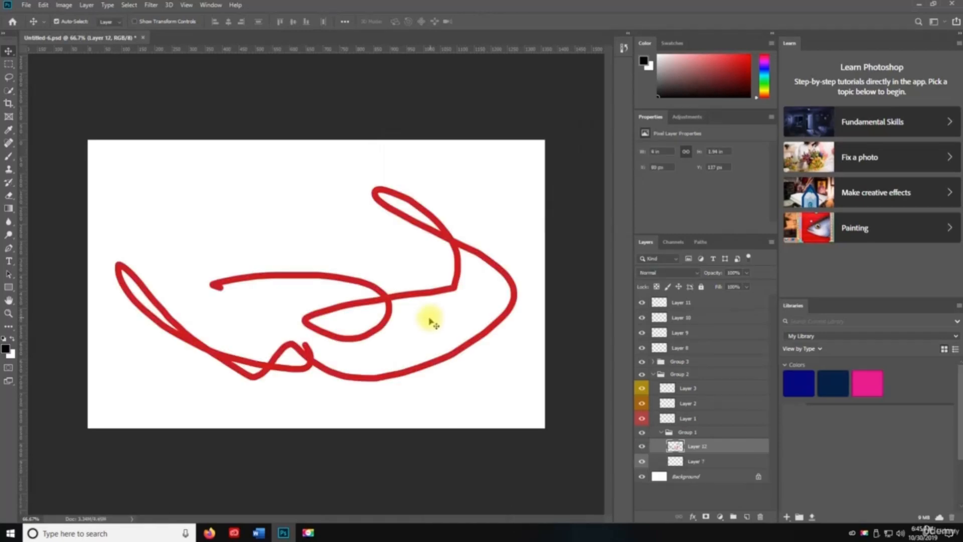
- Shift the pasted scribble up and slightly left, then clear the selection
{"action": "key", "text": "ctrl+t"}
{"action": "mouse_move", "coordinate": [376, 318]}
{"action": "left_mouse_down"}
{"action": "mouse_move", "coordinate": [355, 286]}
{"action": "mouse_move", "coordinate": [369, 303]}
{"action": "mouse_move", "coordinate": [342, 379]}
{"action": "mouse_move", "coordinate": [355, 273]}
{"action": "mouse_move", "coordinate": [374, 308]}
{"action": "mouse_move", "coordinate": [359, 301]}
{"action": "left_mouse_up"}
{"action": "key", "text": "Return"}
{"action": "key", "text": "ctrl+a"}
{"action": "mouse_move", "coordinate": [406, 332]}
{"action": "left_mouse_down"}
{"action": "mouse_move", "coordinate": [355, 268]}
{"action": "mouse_move", "coordinate": [393, 276]}
{"action": "mouse_move", "coordinate": [392, 302]}
{"action": "left_mouse_up"}
{"action": "key", "text": "ctrl+d"}
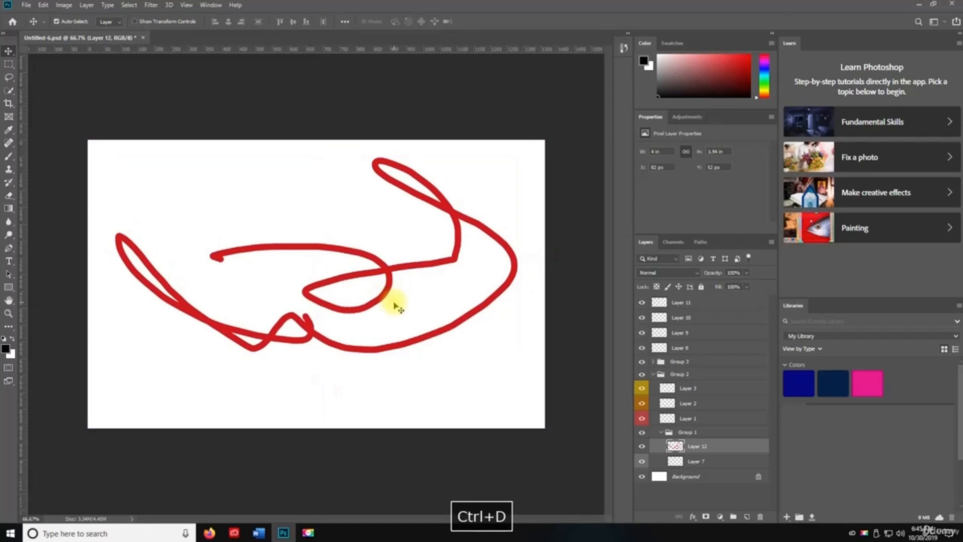
{"action": "key", "text": "v"}
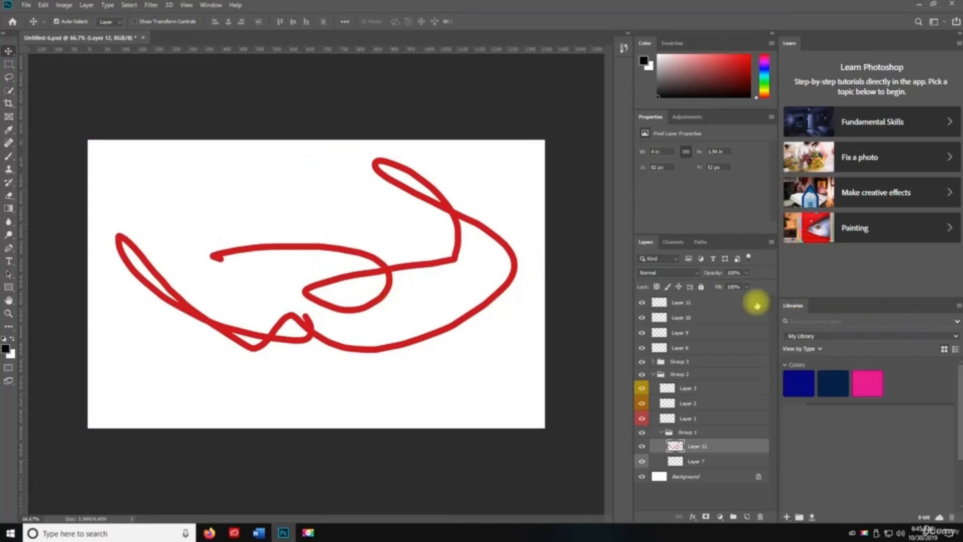
{"action": "key", "text": "ctrl+shift+d"}
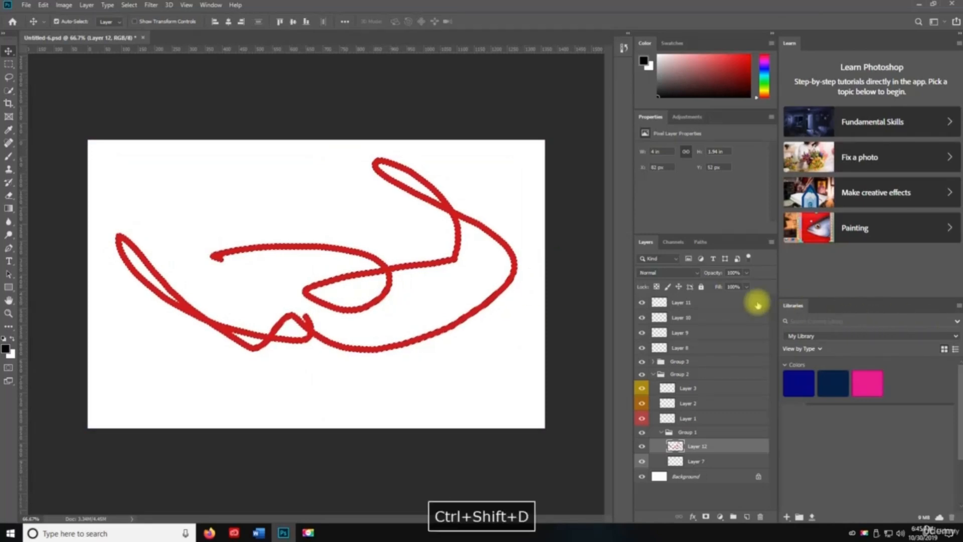
{"action": "key", "text": "ctrl+d"}
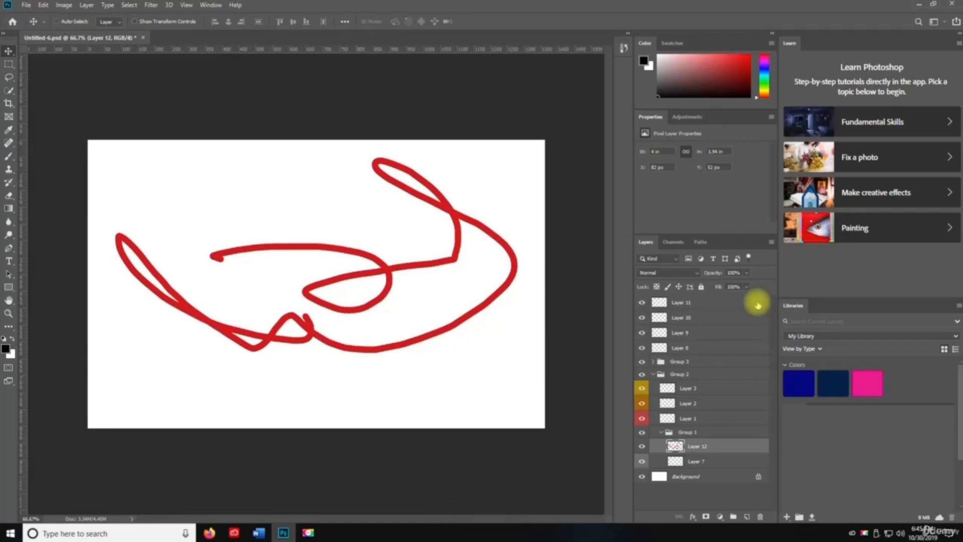
- Try Auto Color on the scribble and undo it, then select all layers and filter by name
{"action": "key", "text": "ctrl+shift+l"}
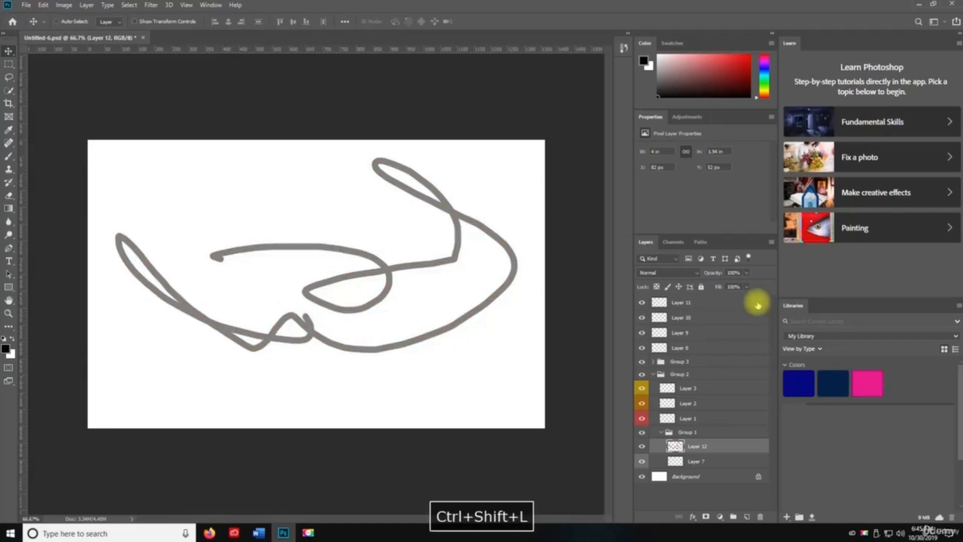
{"action": "key", "text": "ctrl+shift+l"}
{"action": "key", "text": "ctrl+z"}
{"action": "key", "text": "ctrl+z"}
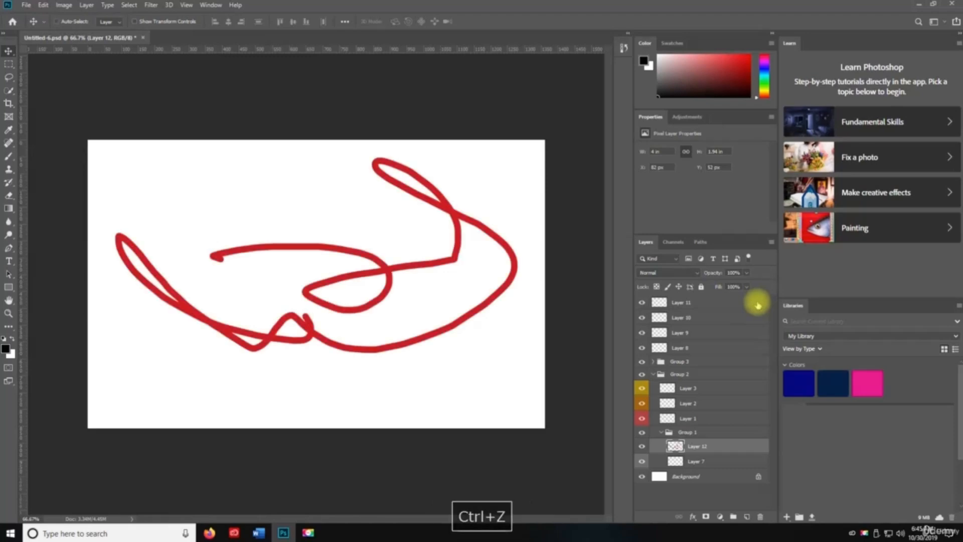
{"action": "key", "text": "ctrl+shift+l"}
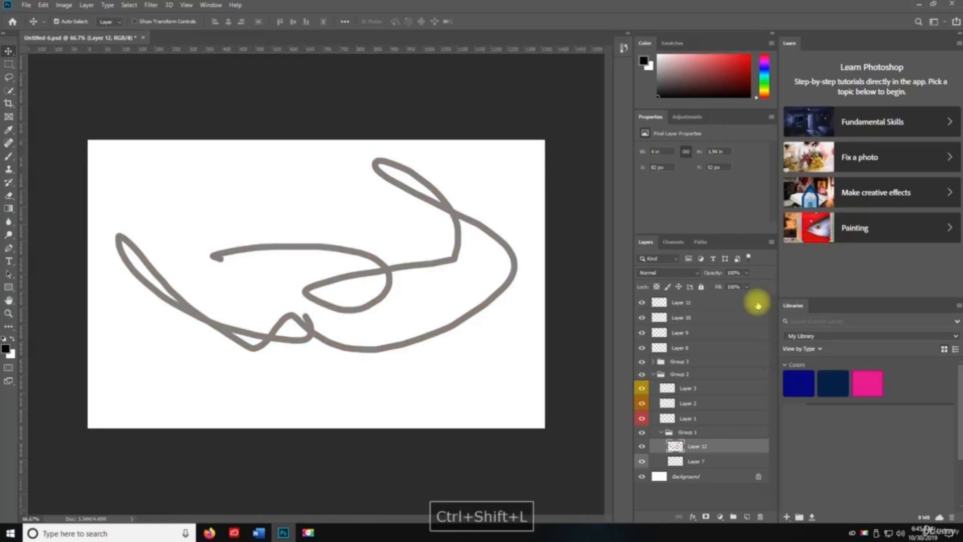
{"action": "key", "text": "ctrl+z"}
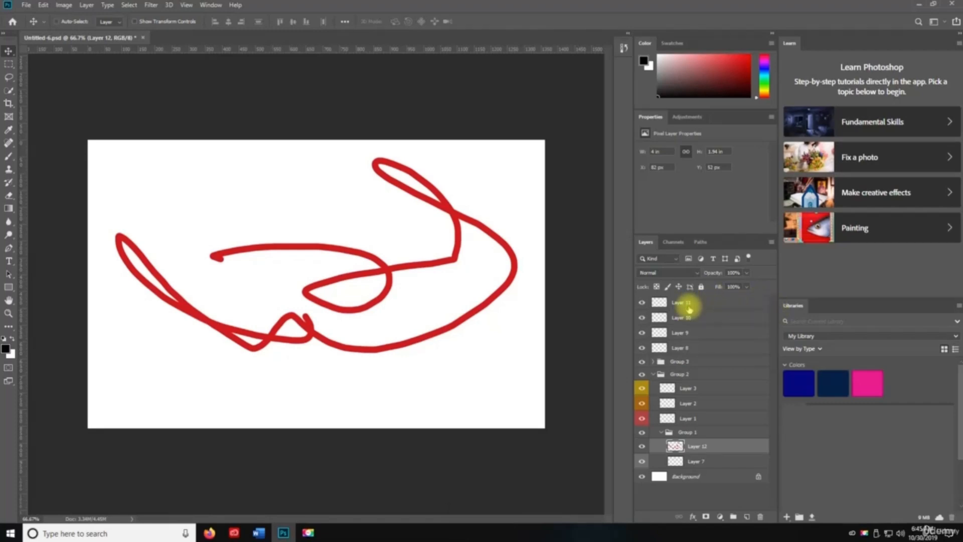
{"action": "key", "text": "ctrl+alt+a"}
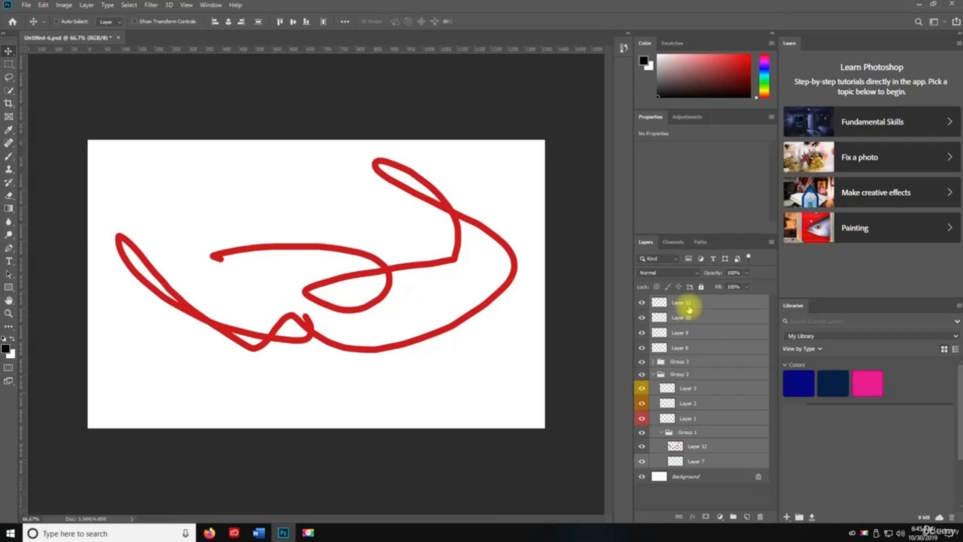
{"action": "key", "text": "ctrl+alt+shift+f"}
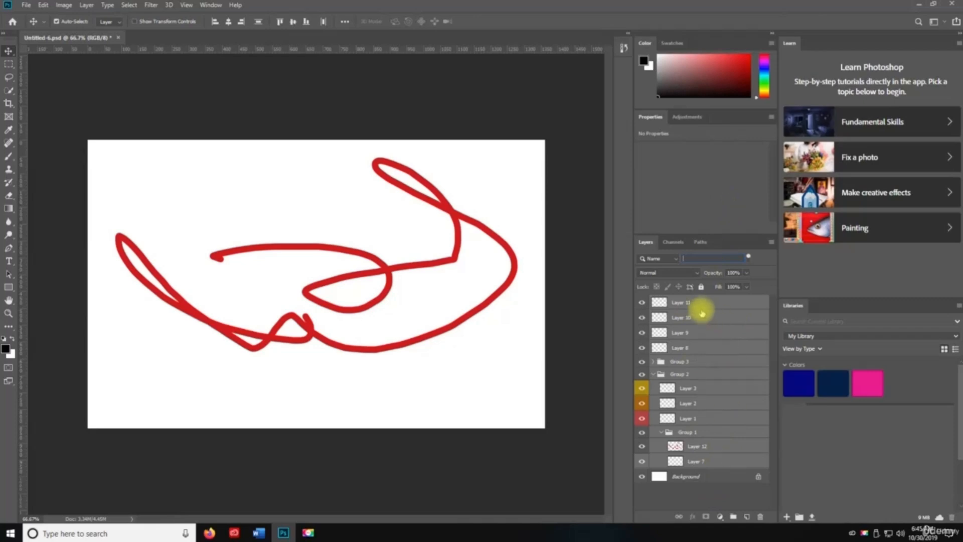
- Add Layer 13 above Layer 11, and create then close a blank test document
{"action": "left_click", "coordinate": [699, 309]}
{"action": "key", "text": "ctrl+shift+n"}
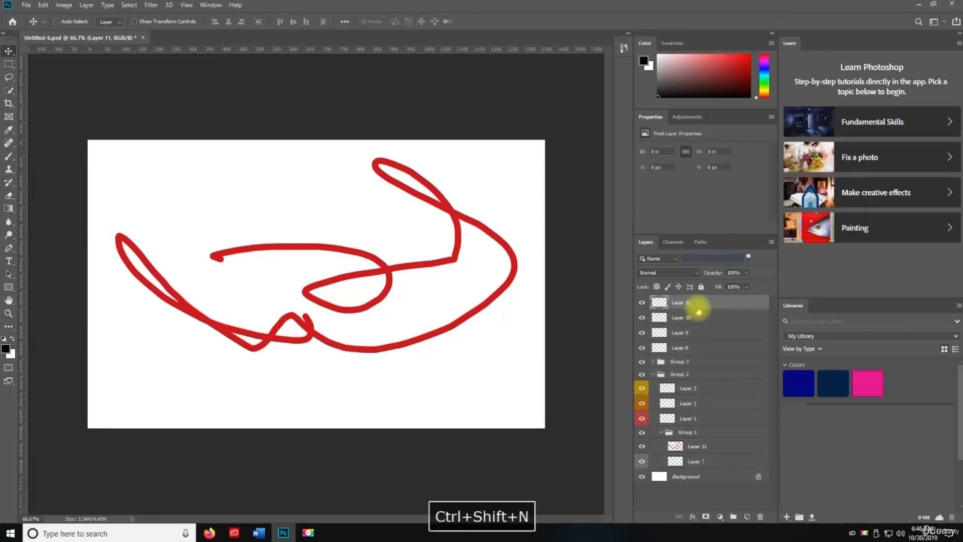
{"action": "key", "text": "Return"}
{"action": "key", "text": "ctrl+n"}
{"action": "key", "text": "Return"}
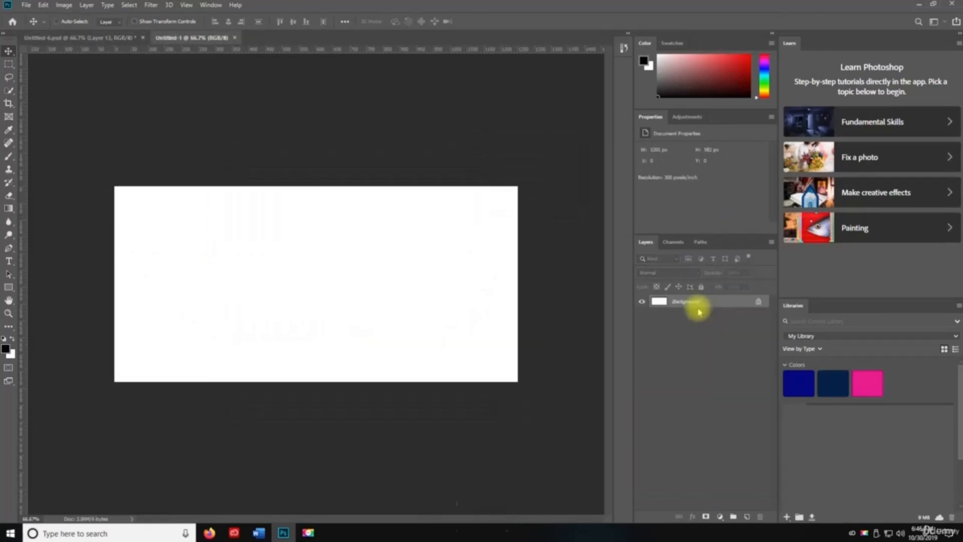
{"action": "key", "text": "ctrl+w"}
- Add seven more empty layers, Layer 14 through Layer 20
{"action": "key", "text": "ctrl+shift+n"}
{"action": "key", "text": "Return"}
{"action": "key", "text": "ctrl+shift+n"}
{"action": "key", "text": "Return"}
{"action": "key", "text": "ctrl+shift+n"}
{"action": "key", "text": "Return"}
{"action": "key", "text": "ctrl+shift+n"}
{"action": "key", "text": "Return"}
{"action": "key", "text": "ctrl+shift+n"}
{"action": "key", "text": "Return"}
{"action": "key", "text": "ctrl+shift+n"}
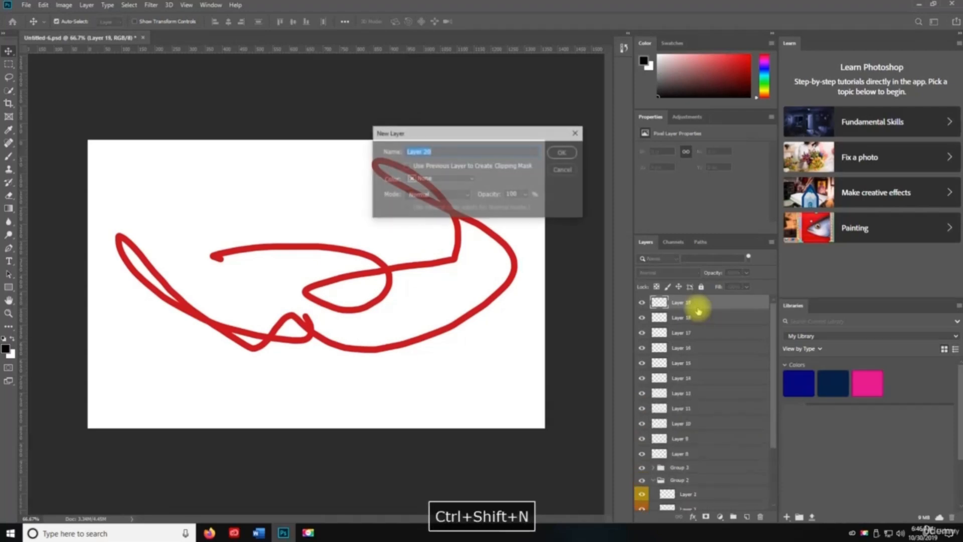
{"action": "key", "text": "Return"}
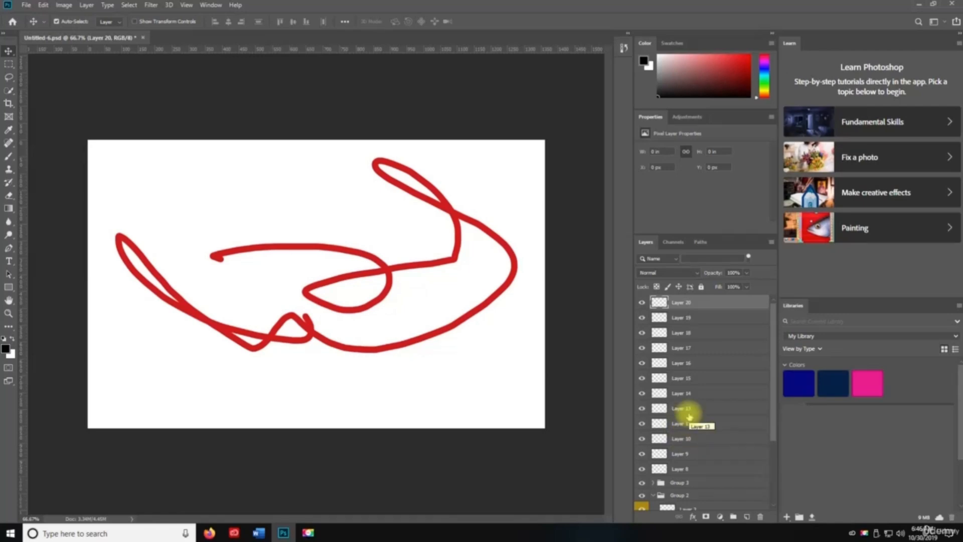
- Search the layer list by name for 'layer1', then clear the search
{"action": "left_click", "coordinate": [704, 259]}
{"action": "key", "text": "ctrl"}
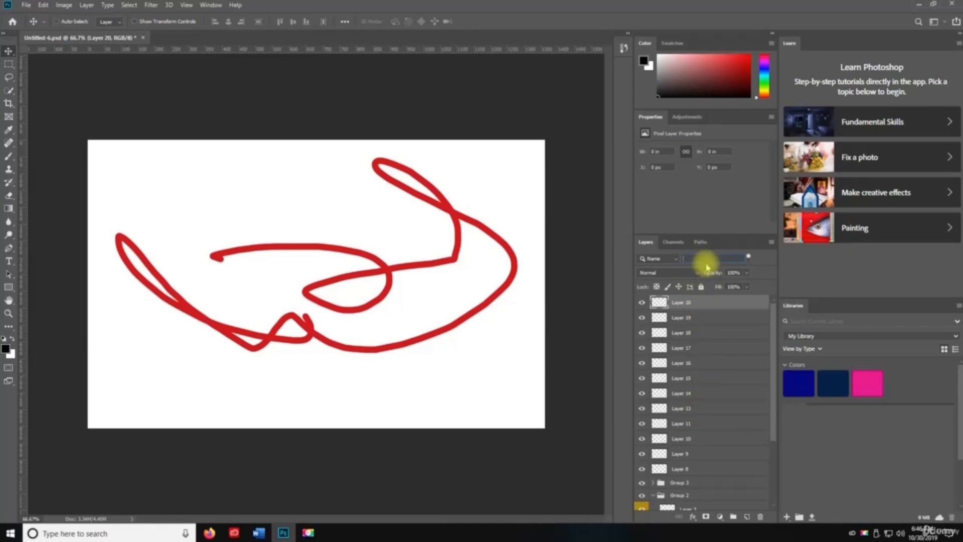
{"action": "key", "text": "ctrl+alt+shift+f"}
{"action": "type", "text": "layer1"}
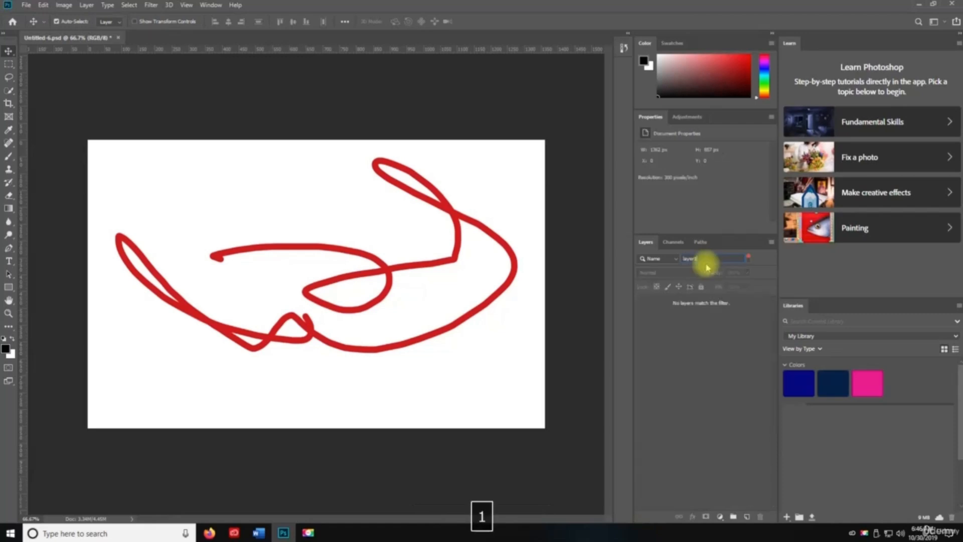
{"action": "key", "text": "BackSpace"}
{"action": "type", "text": "1"}
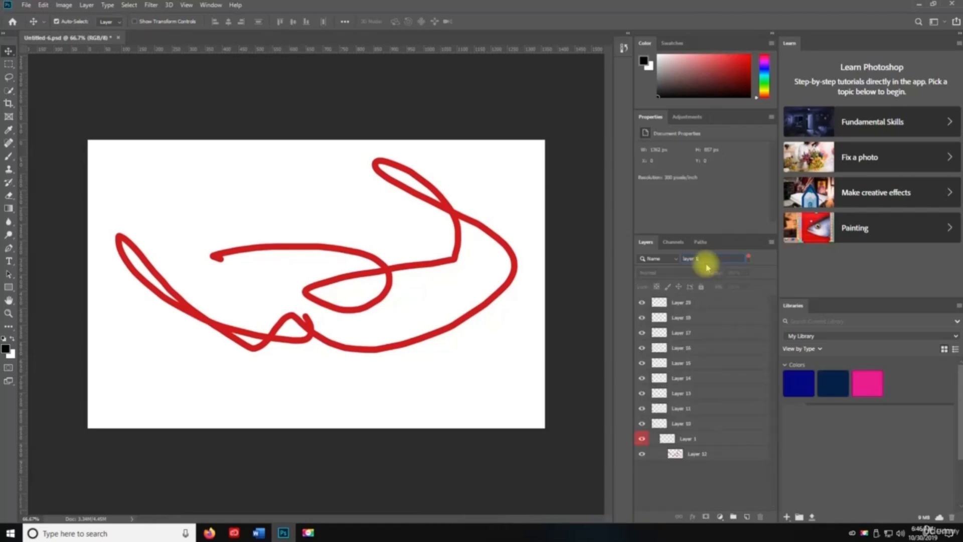
{"action": "key", "text": "BackSpace"}
{"action": "key", "text": "BackSpace"}
{"action": "key", "text": "BackSpace"}
{"action": "key", "text": "BackSpace"}
{"action": "key", "text": "BackSpace"}
{"action": "key", "text": "BackSpace"}
{"action": "key", "text": "BackSpace"}
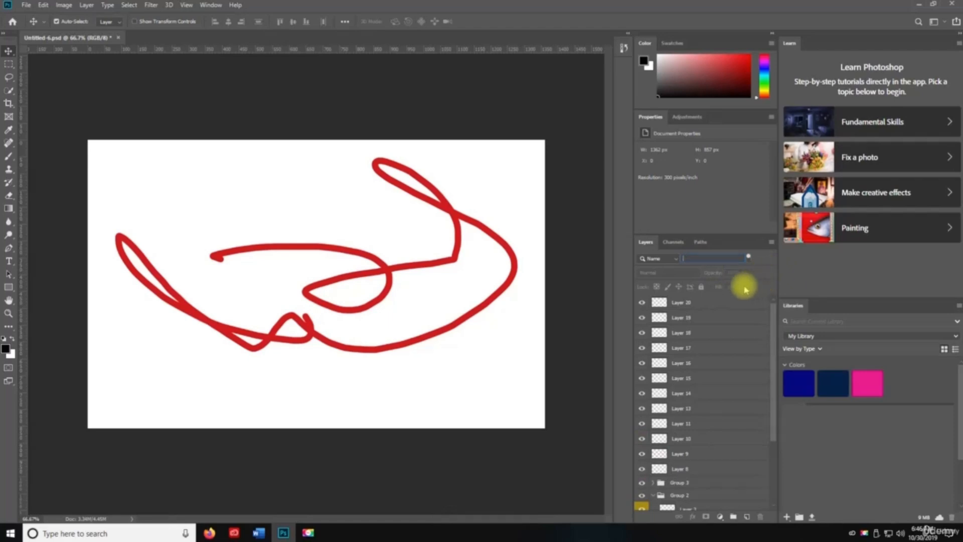
{"action": "left_click", "coordinate": [681, 259]}
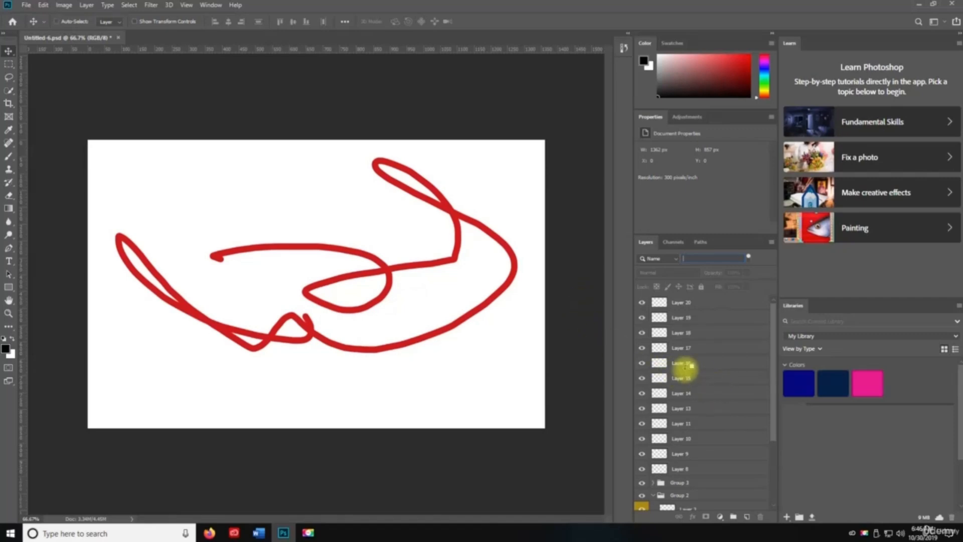
- Select all layers, then select only Layer 20
{"action": "key", "text": "ctrl+alt+a"}
{"action": "scroll", "coordinate": [697, 369], "scroll_direction": "down", "scroll_amount": 3}
{"action": "scroll", "coordinate": [697, 370], "scroll_direction": "up", "scroll_amount": 3}
{"action": "left_click", "coordinate": [697, 306]}
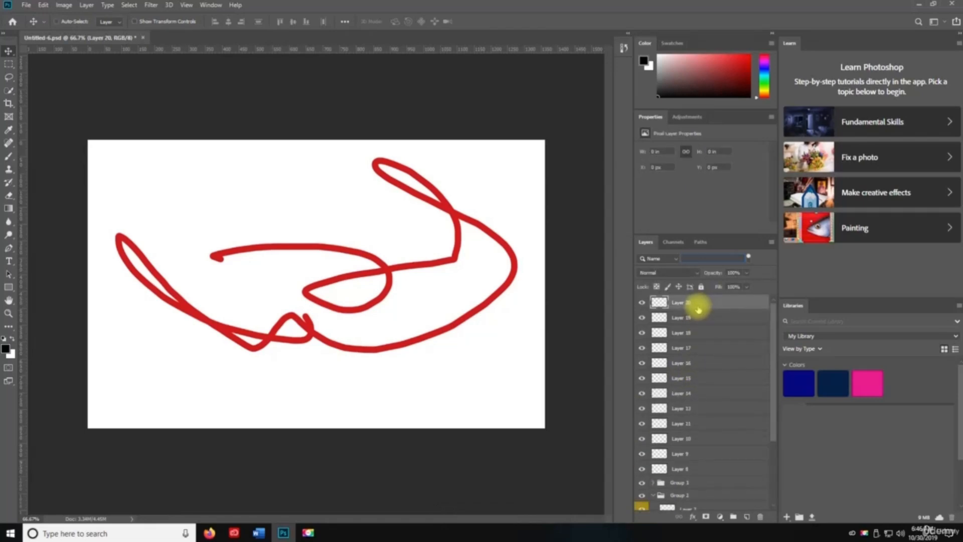
- Select all layers, pick a range from Layer 20 down, then activate Layer 12 in Group 1
{"action": "key", "text": "ctrl+alt+a"}
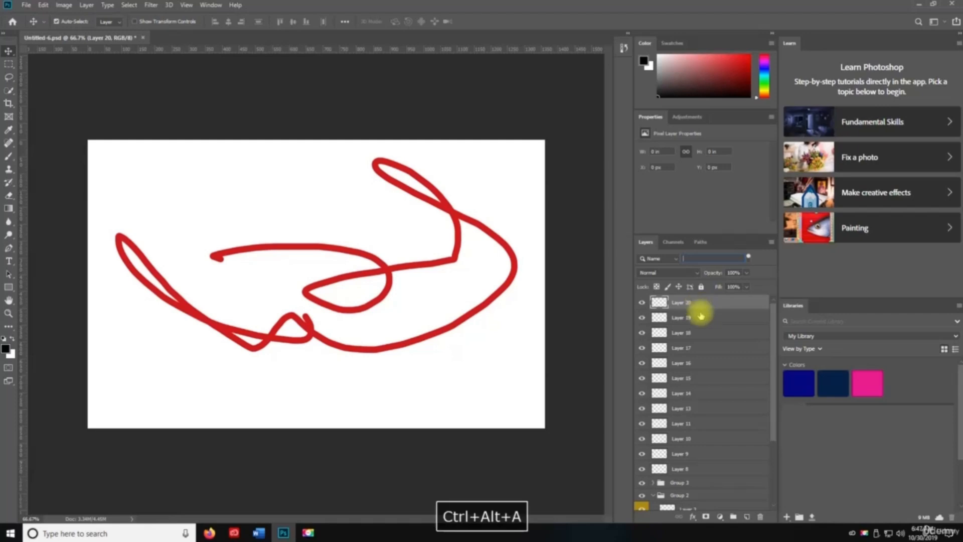
{"action": "scroll", "coordinate": [707, 401], "scroll_direction": "down", "scroll_amount": 3}
{"action": "scroll", "coordinate": [704, 437], "scroll_direction": "up", "scroll_amount": 3}
{"action": "scroll", "coordinate": [717, 471], "scroll_direction": "down", "scroll_amount": 3}
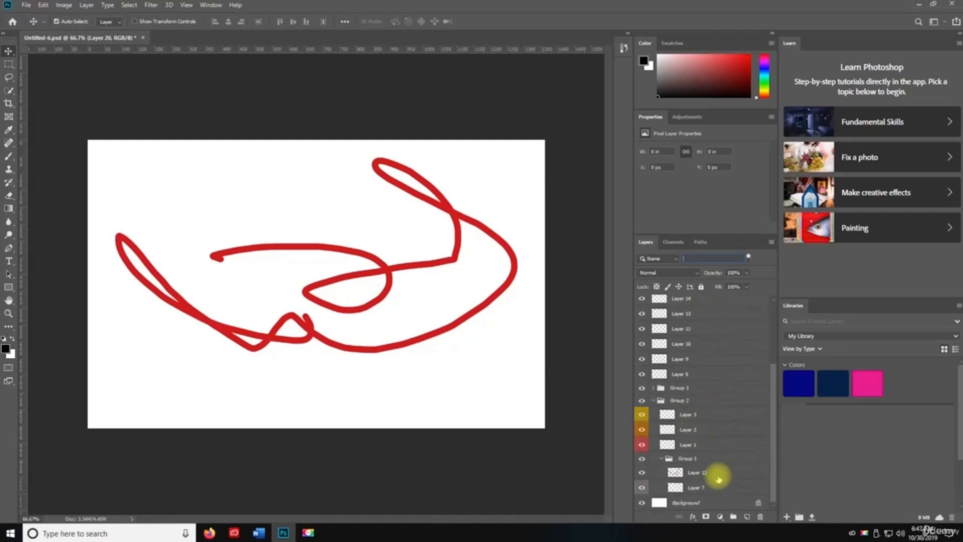
{"action": "left_click", "coordinate": [709, 484], "text": "shift"}
{"action": "scroll", "coordinate": [723, 404], "scroll_direction": "up", "scroll_amount": 3}
{"action": "scroll", "coordinate": [724, 404], "scroll_direction": "up", "scroll_amount": 1}
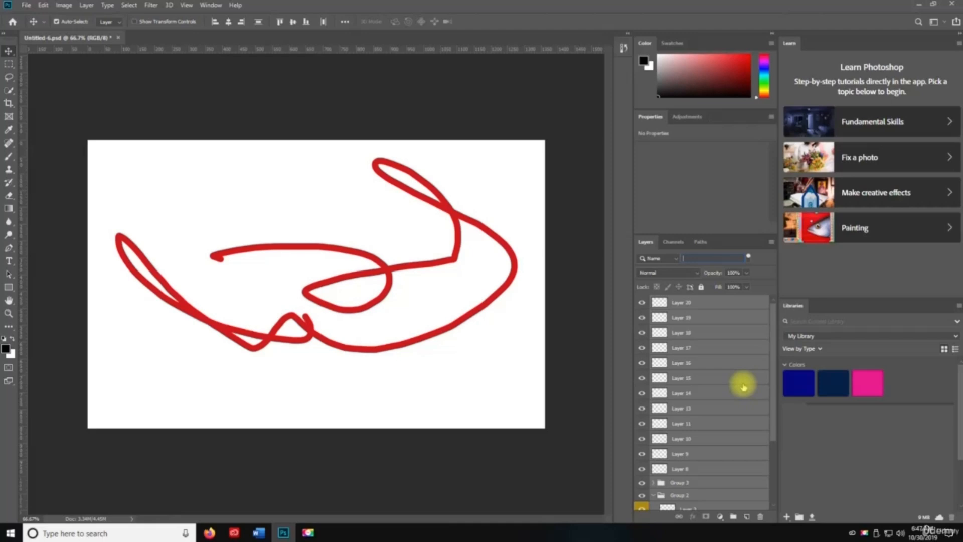
{"action": "key", "text": "ctrl+alt+r"}
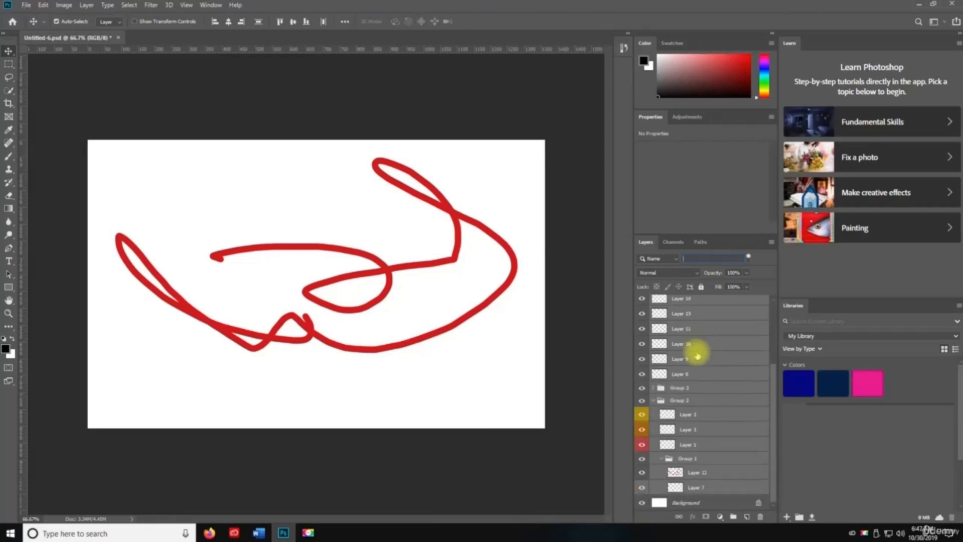
{"action": "scroll", "coordinate": [722, 351], "scroll_direction": "down", "scroll_amount": 4}
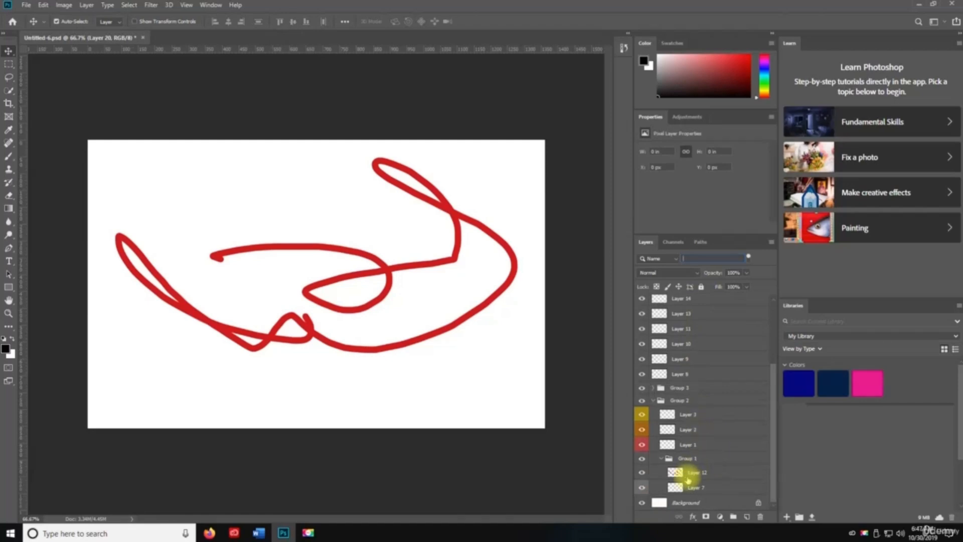
{"action": "left_click", "coordinate": [683, 474]}
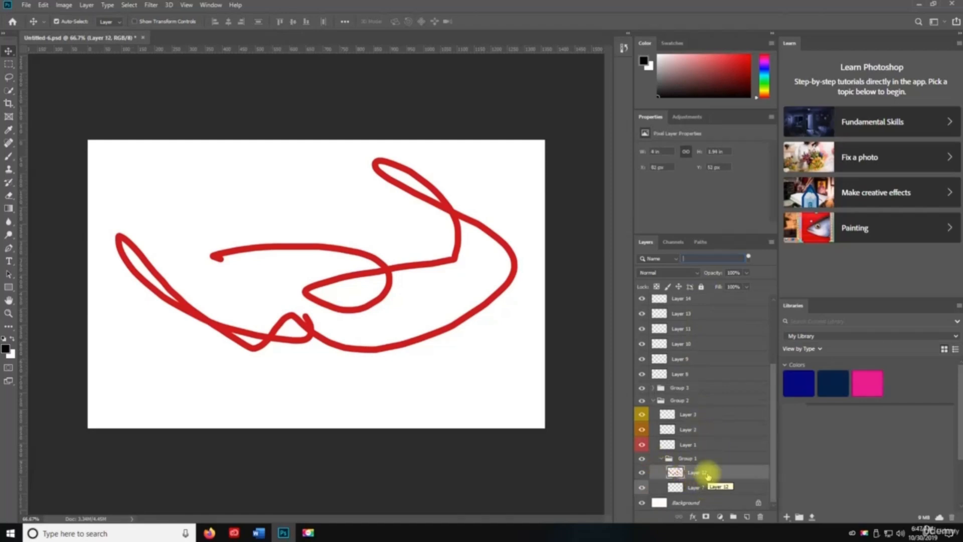
- Accept Select and Mask to give Layer 12 a black mask, then save the document
{"action": "key", "text": "ctrl+alt+r"}
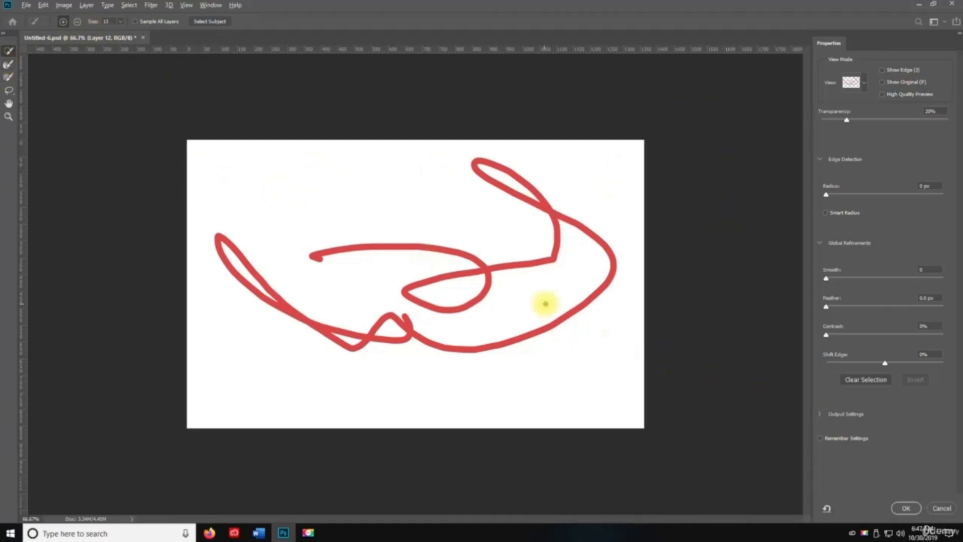
{"action": "left_click", "coordinate": [907, 508]}
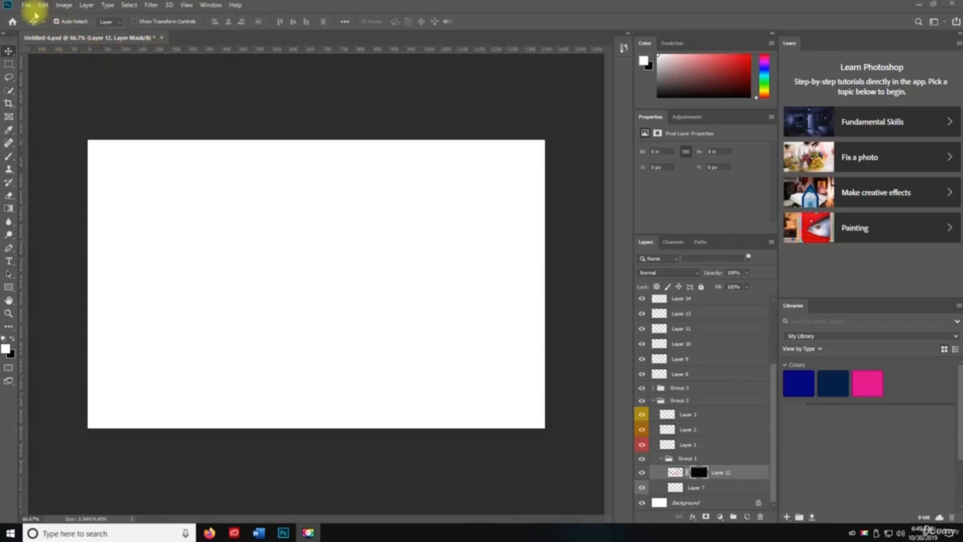
{"action": "key", "text": "ctrl+s"}
{"action": "key", "text": "space"}
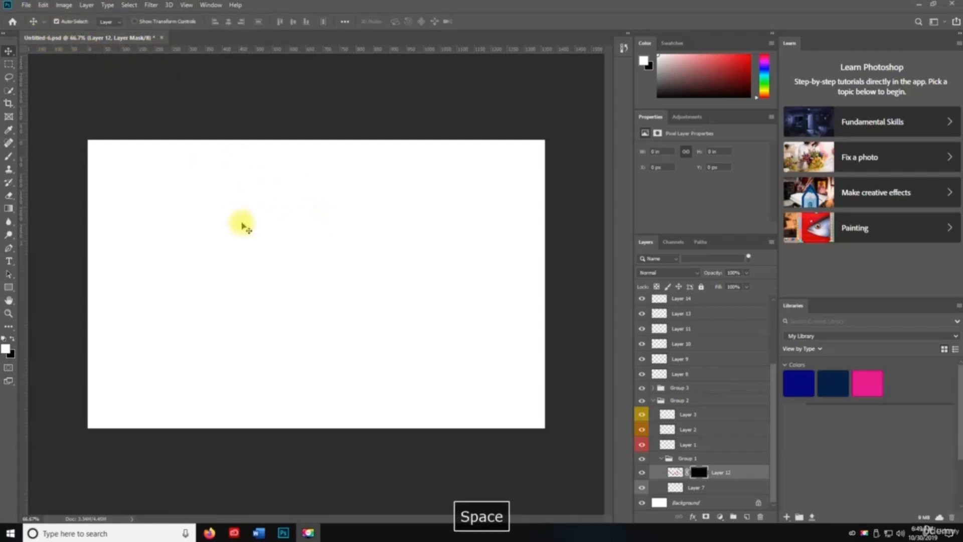
{"action": "key", "text": "ctrl+s"}
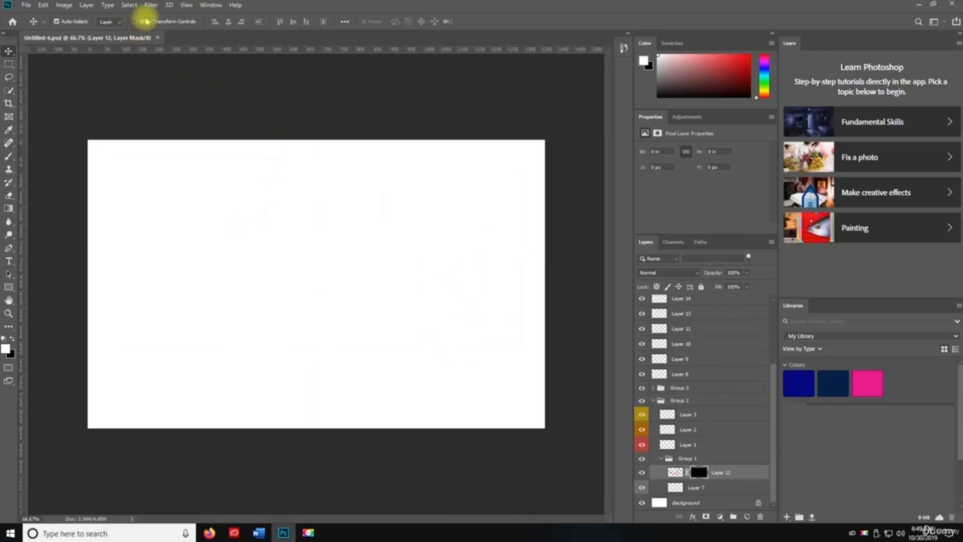
- Open the Liquify filter, dismiss the graphics processor warning, and close it unchanged
{"action": "left_click", "coordinate": [150, 6]}
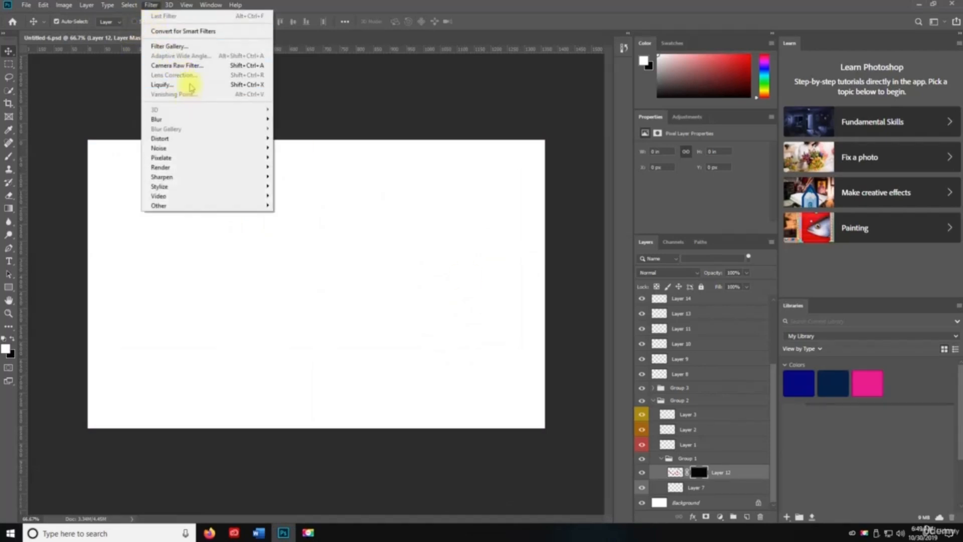
{"action": "left_click", "coordinate": [187, 85]}
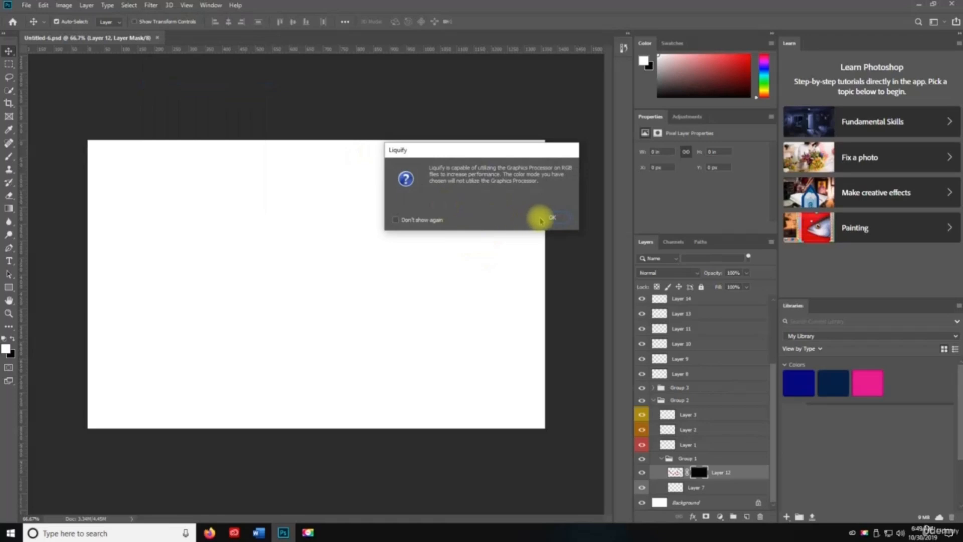
{"action": "left_click", "coordinate": [543, 217]}
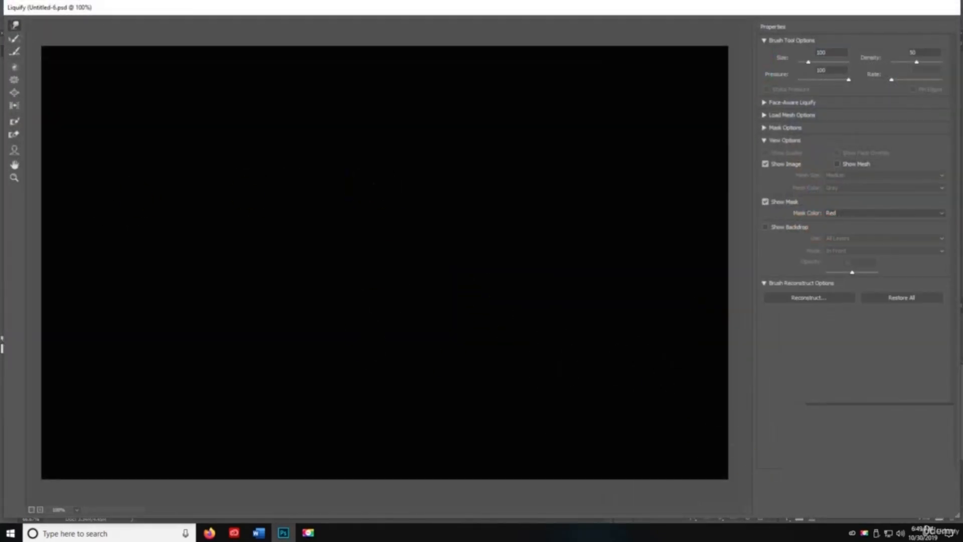
{"action": "left_click", "coordinate": [849, 514]}
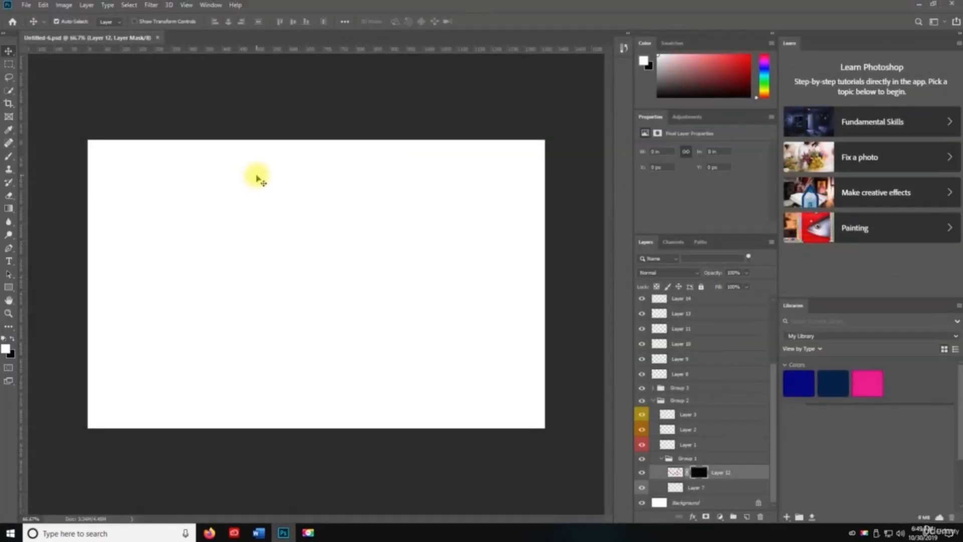
- Open the Desktop landscape photo, apply Filter Gallery's Distort > Diffuse Glow, then reapply it
{"action": "key", "text": "ctrl+o"}
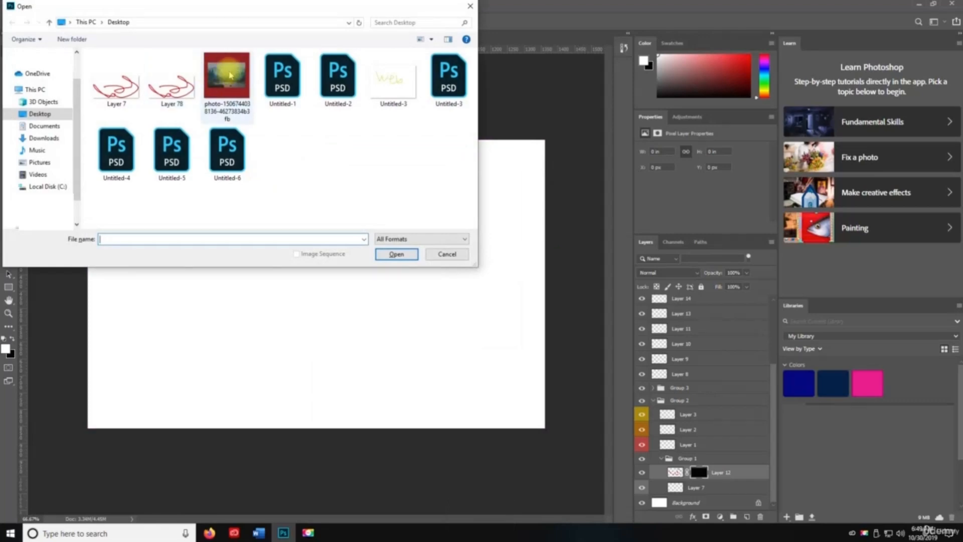
{"action": "double_click", "coordinate": [228, 76]}
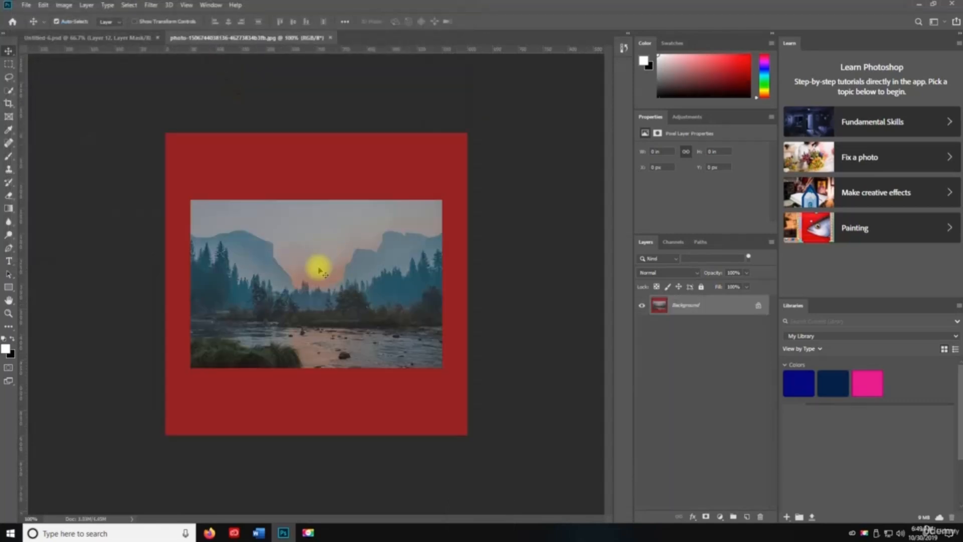
{"action": "left_click", "coordinate": [150, 6]}
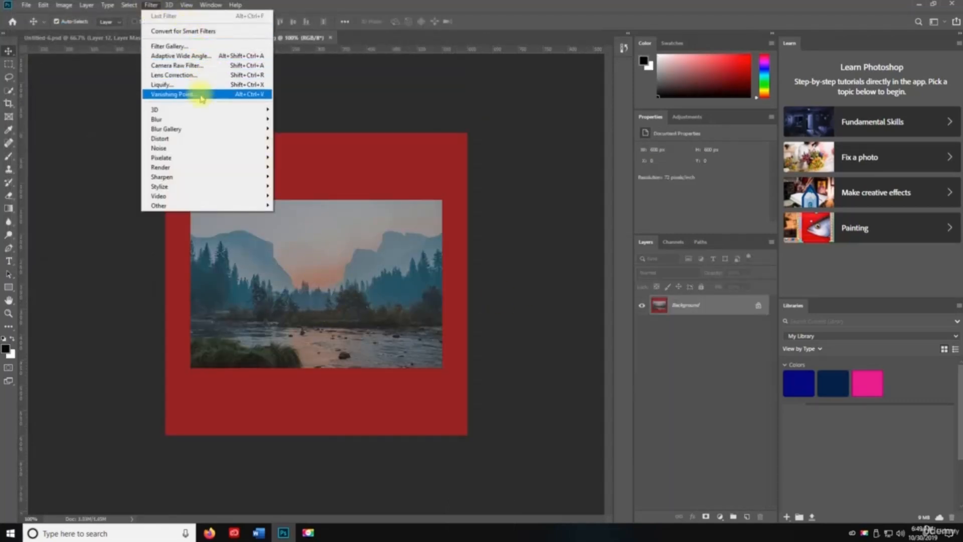
{"action": "left_click", "coordinate": [198, 47]}
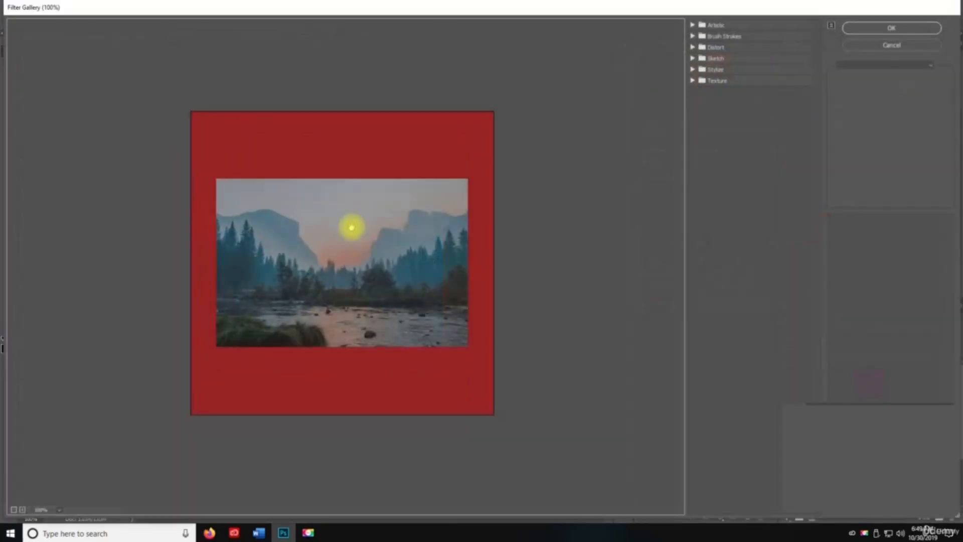
{"action": "left_click", "coordinate": [697, 46]}
{"action": "left_click", "coordinate": [708, 66]}
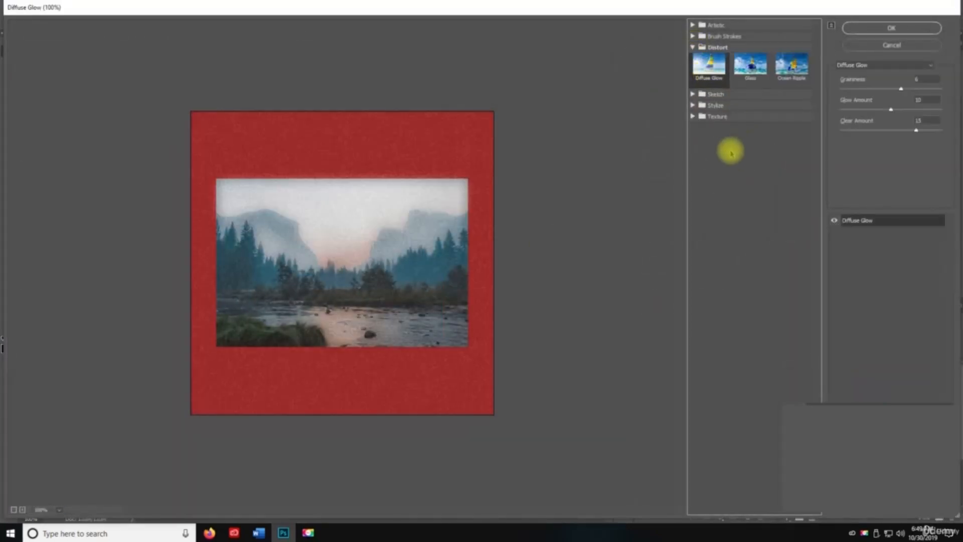
{"action": "left_click", "coordinate": [864, 28]}
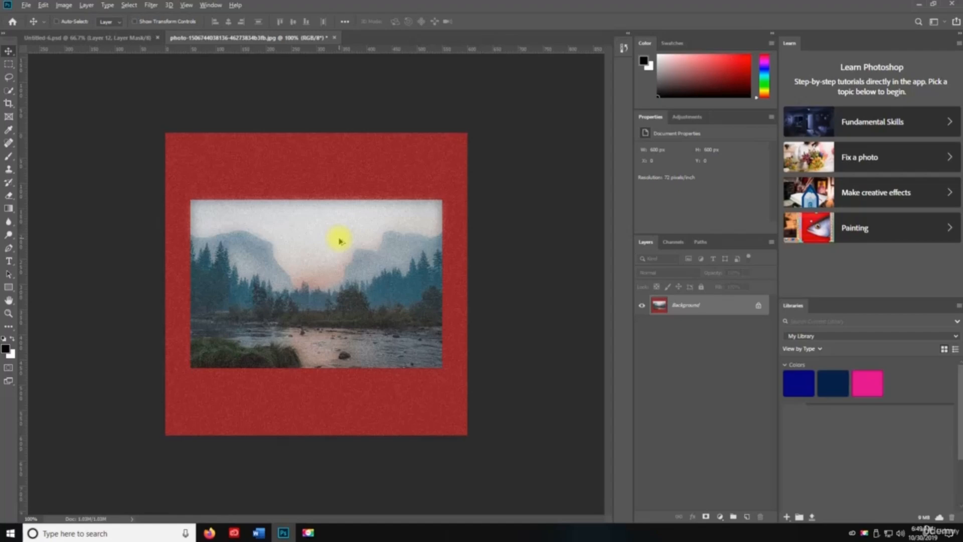
{"action": "key", "text": "ctrl+alt+f"}
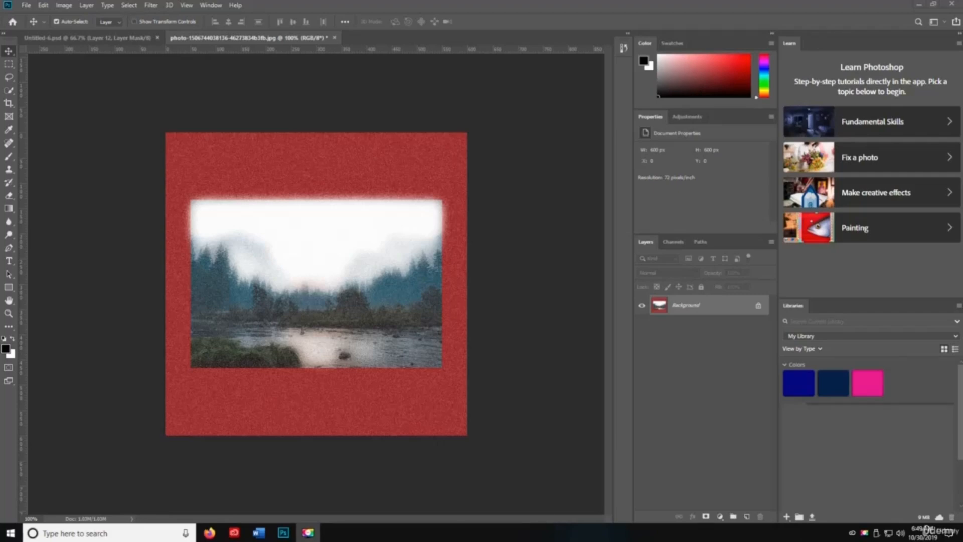
{"action": "key", "text": "ctrl+alt+shift+a"}
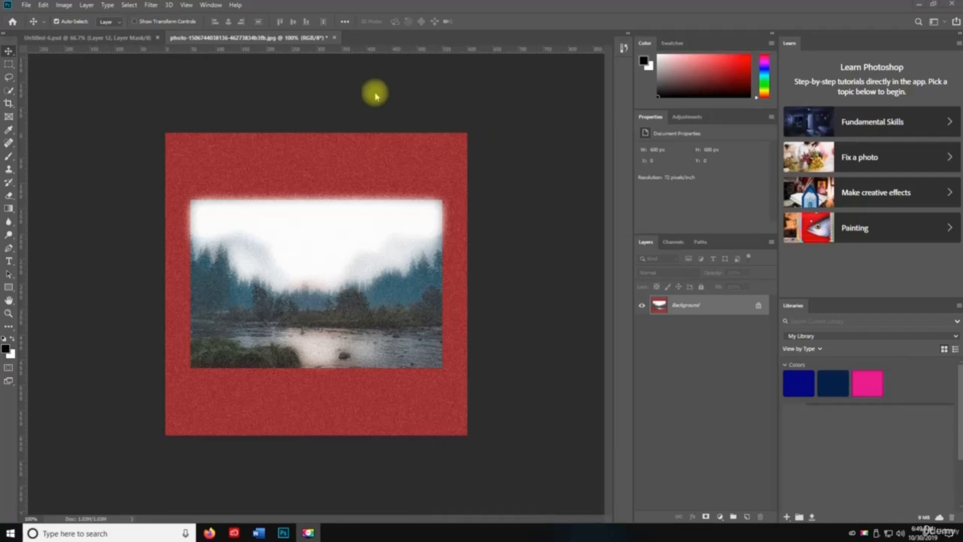
- Apply Adaptive Wide Angle at 85% scale to the photo, then launch the Camera Raw Filter
{"action": "left_click", "coordinate": [151, 5]}
{"action": "key", "text": "space"}
{"action": "left_click", "coordinate": [186, 55]}
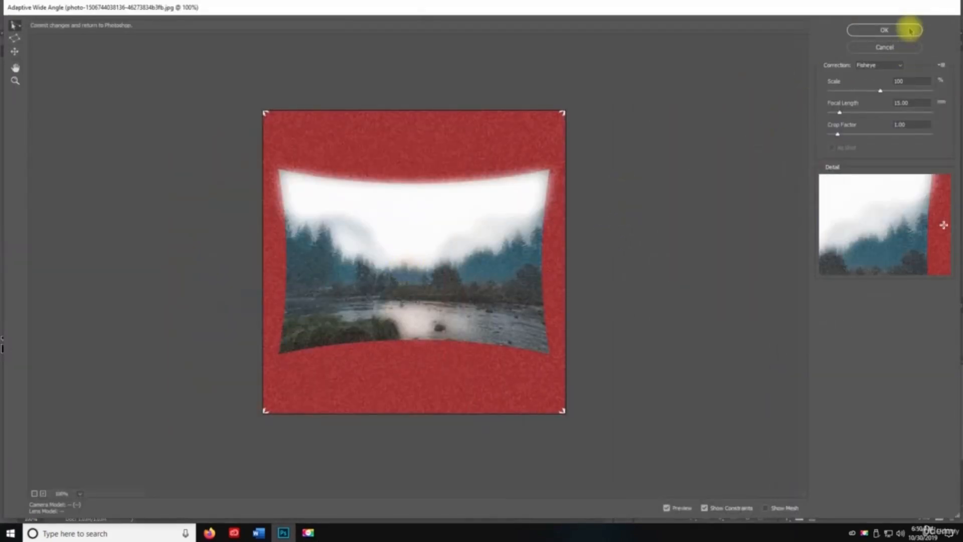
{"action": "left_click_drag", "start_coordinate": [879, 90], "coordinate": [863, 91]}
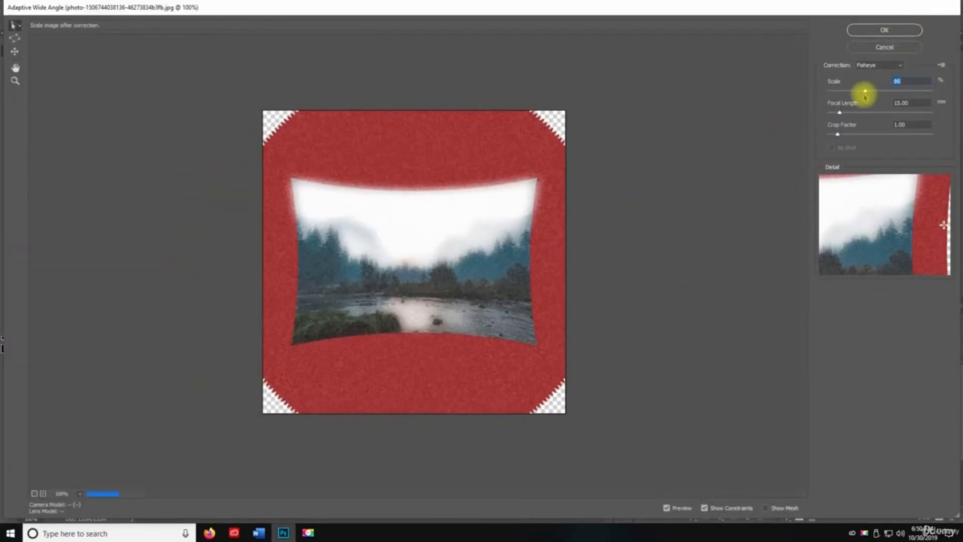
{"action": "left_click", "coordinate": [885, 30]}
{"action": "key", "text": "v"}
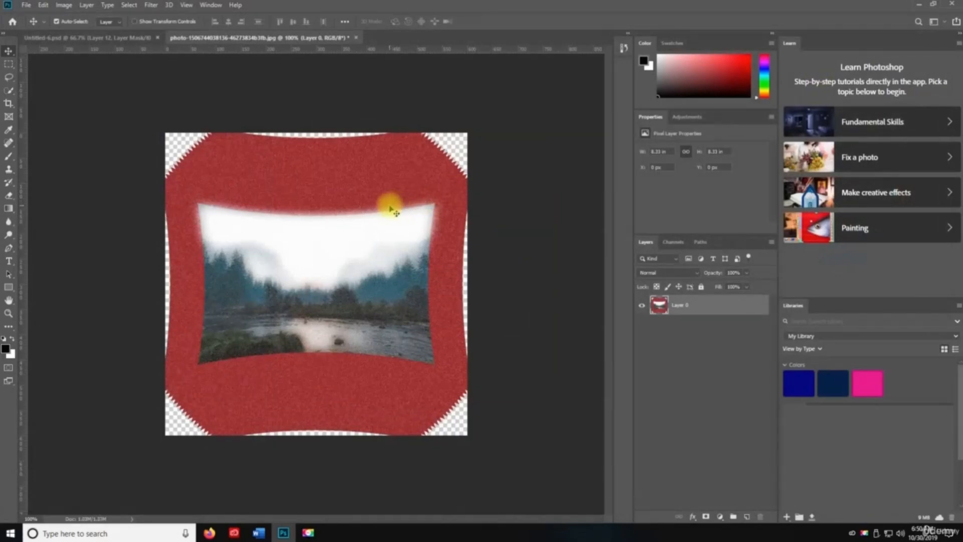
{"action": "key", "text": "ctrl+shift+a"}
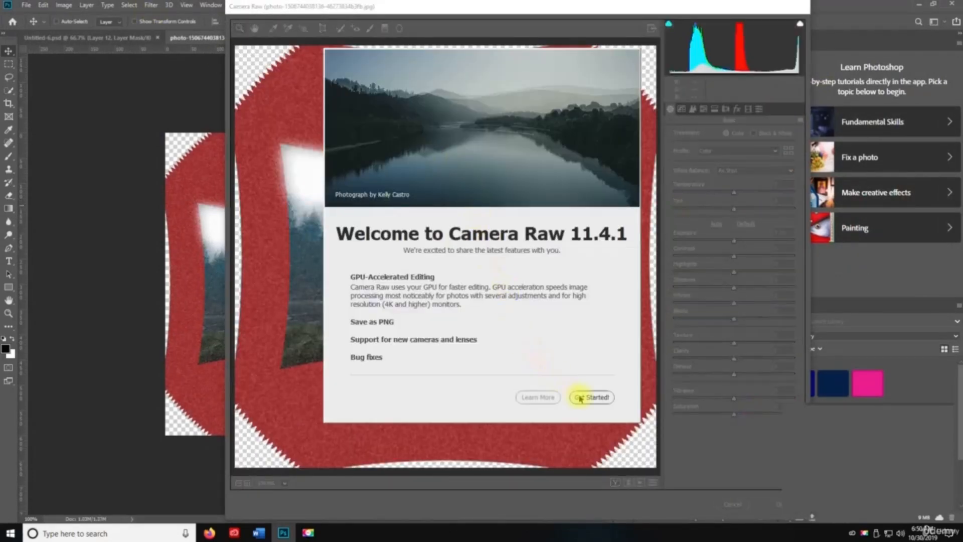
{"action": "left_click", "coordinate": [580, 397]}
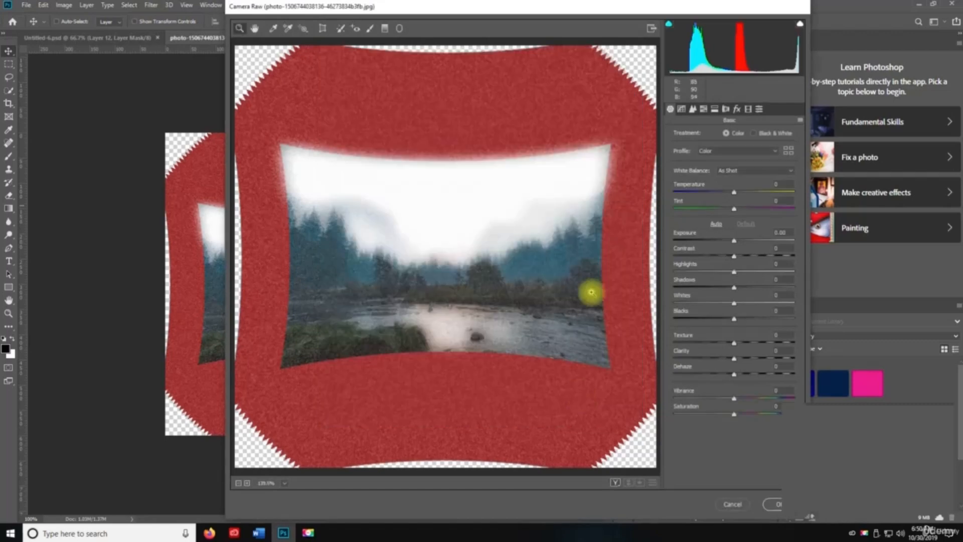
{"action": "mouse_move", "coordinate": [735, 254]}
{"action": "left_mouse_down"}
{"action": "mouse_move", "coordinate": [724, 256]}
{"action": "mouse_move", "coordinate": [748, 240]}
{"action": "left_mouse_up"}
{"action": "left_click_drag", "start_coordinate": [733, 208], "coordinate": [754, 193]}
{"action": "left_click_drag", "start_coordinate": [723, 256], "coordinate": [703, 287]}
{"action": "left_click_drag", "start_coordinate": [734, 319], "coordinate": [757, 358]}
{"action": "left_click_drag", "start_coordinate": [734, 399], "coordinate": [708, 407]}
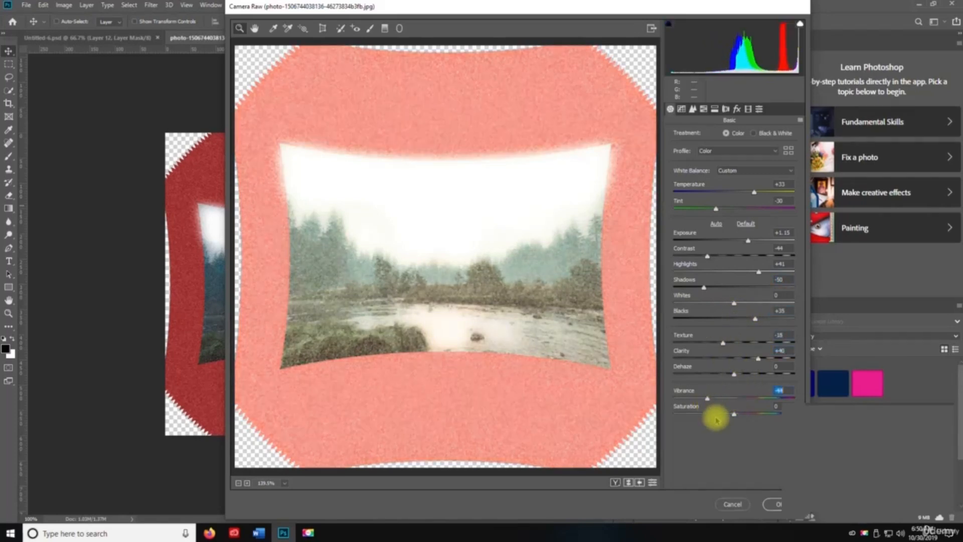
{"action": "left_click", "coordinate": [774, 505]}
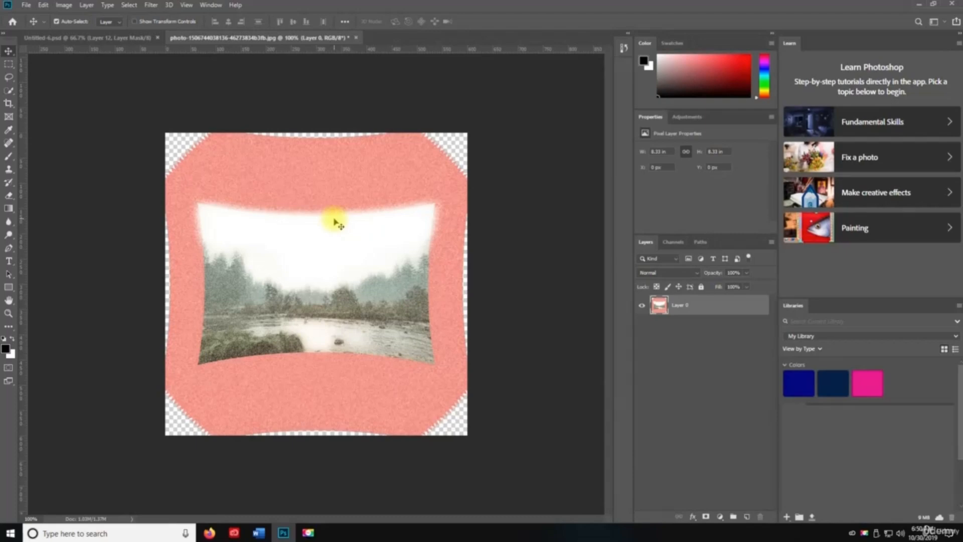
- Apply Lens Correction, then smear the landscape into swirling streaks with Liquify
{"action": "key", "text": "ctrl+shift+r"}
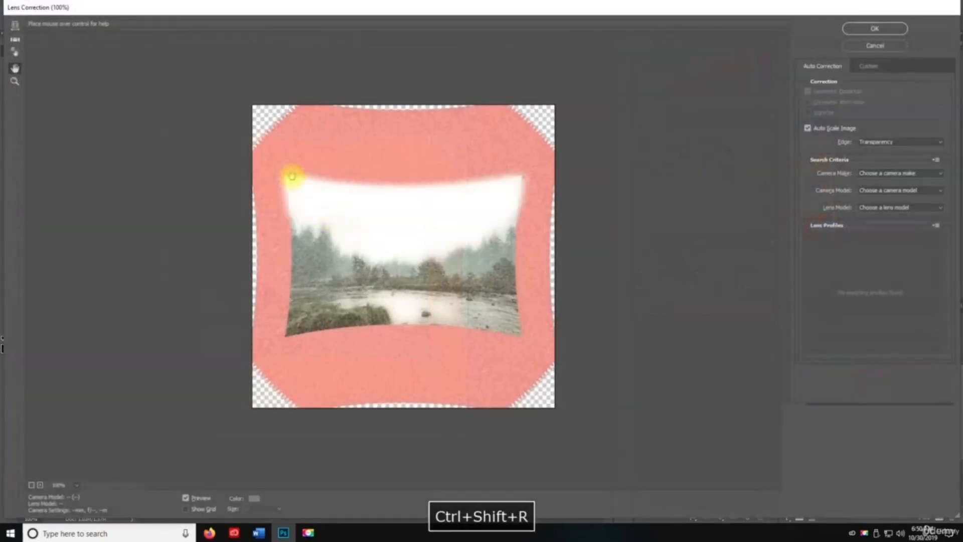
{"action": "left_click", "coordinate": [861, 28]}
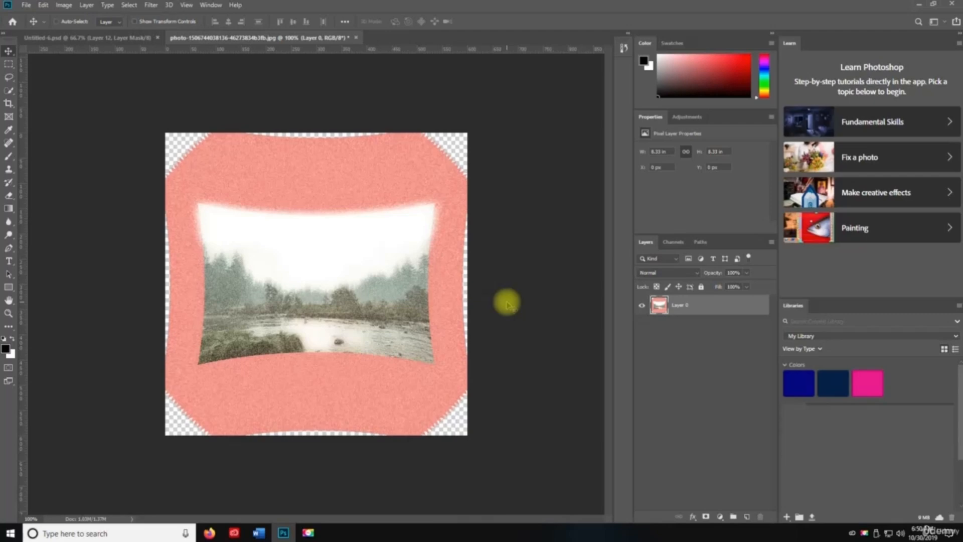
{"action": "key", "text": "ctrl+shift+x"}
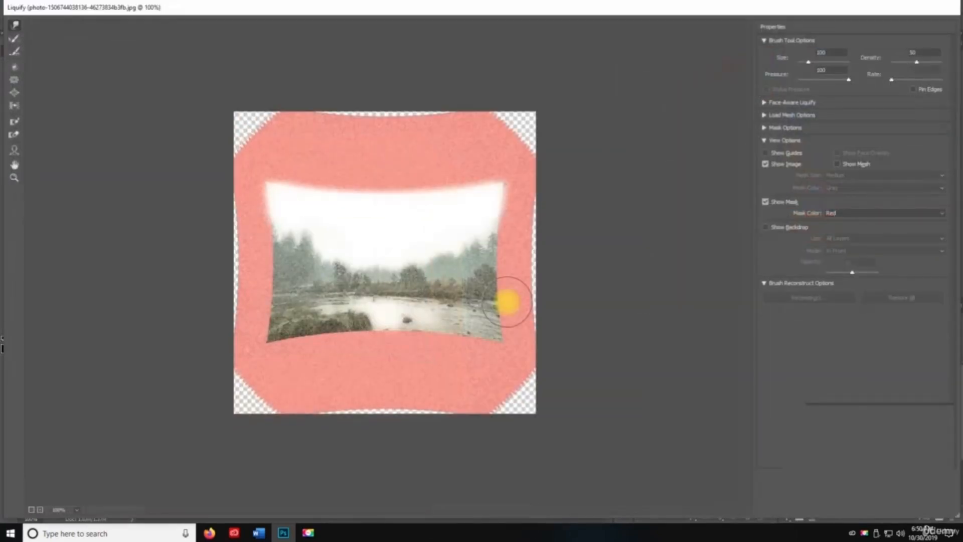
{"action": "mouse_move", "coordinate": [505, 301]}
{"action": "left_mouse_down"}
{"action": "mouse_move", "coordinate": [293, 301]}
{"action": "mouse_move", "coordinate": [326, 172]}
{"action": "mouse_move", "coordinate": [372, 217]}
{"action": "mouse_move", "coordinate": [436, 142]}
{"action": "mouse_move", "coordinate": [579, 356]}
{"action": "left_mouse_up"}
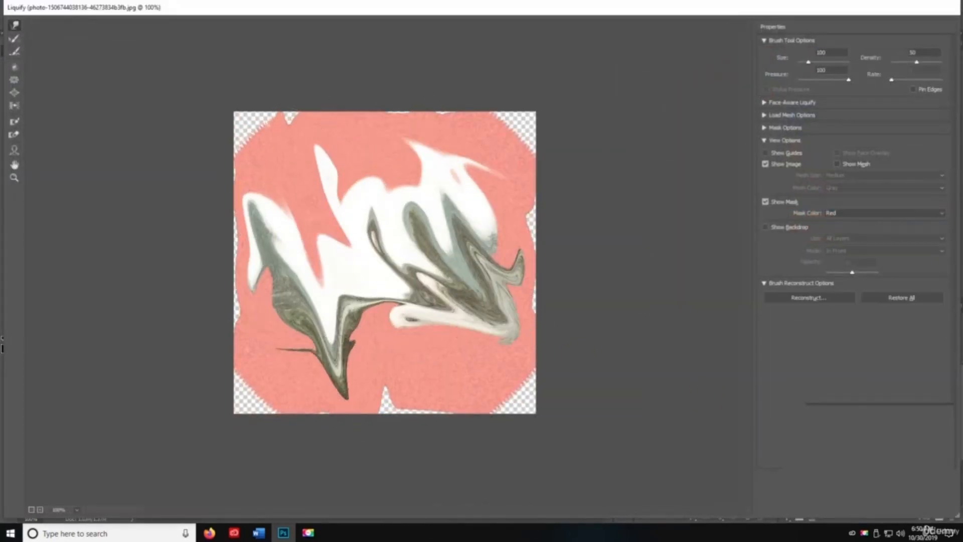
{"action": "left_click", "coordinate": [871, 508]}
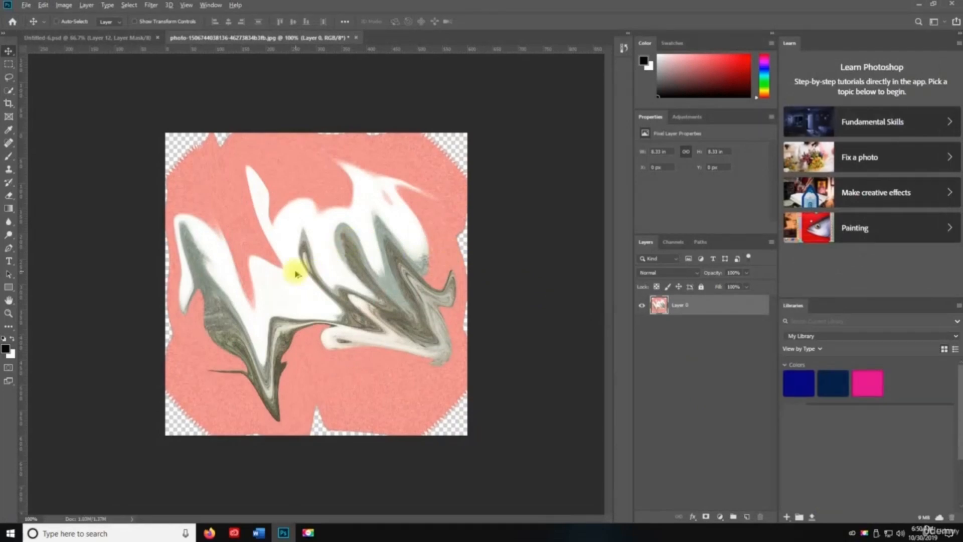
- Draw a four-corner perspective plane in Vanishing Point and apply it to the photo
{"action": "key", "text": "ctrl+alt+v"}
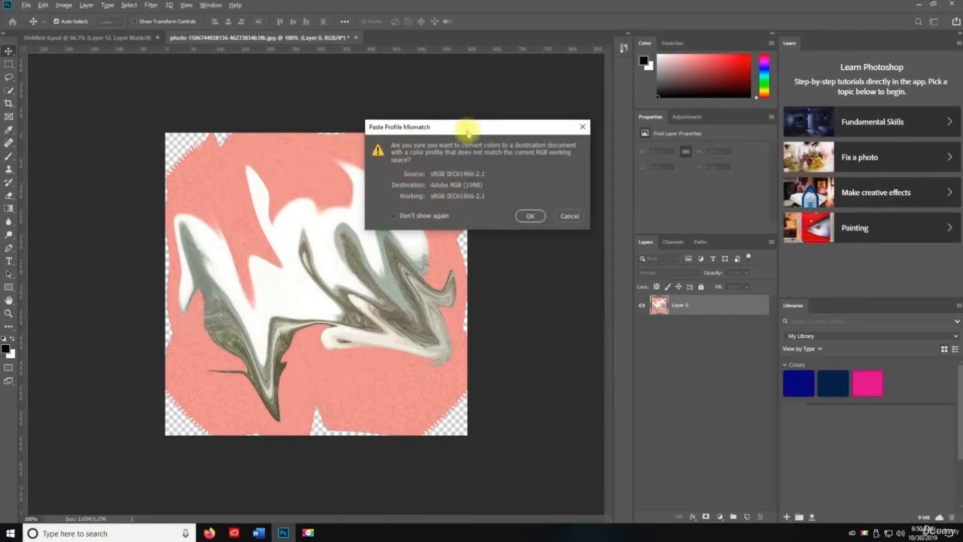
{"action": "left_click", "coordinate": [530, 216]}
{"action": "left_click", "coordinate": [406, 279]}
{"action": "left_click", "coordinate": [406, 244]}
{"action": "left_click", "coordinate": [502, 200]}
{"action": "left_click", "coordinate": [567, 317]}
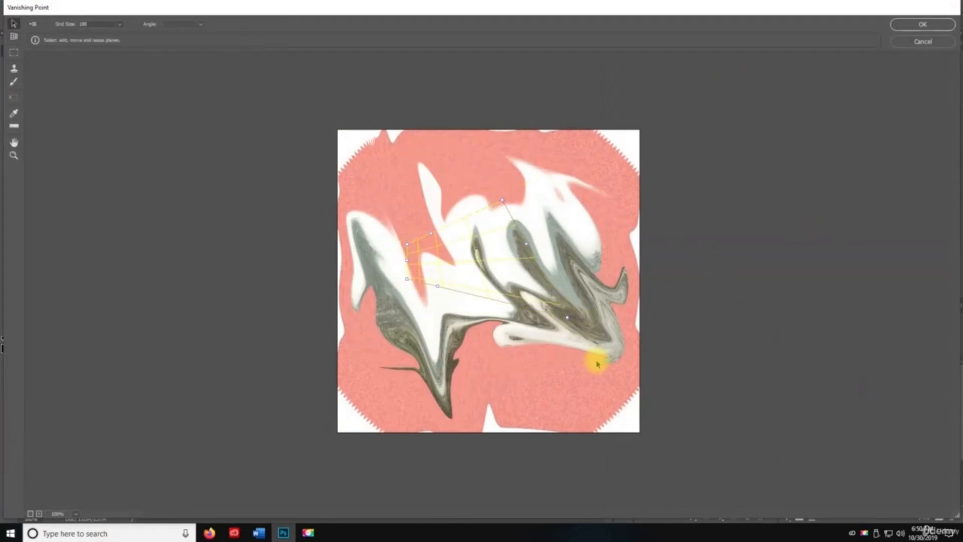
{"action": "left_click", "coordinate": [903, 26]}
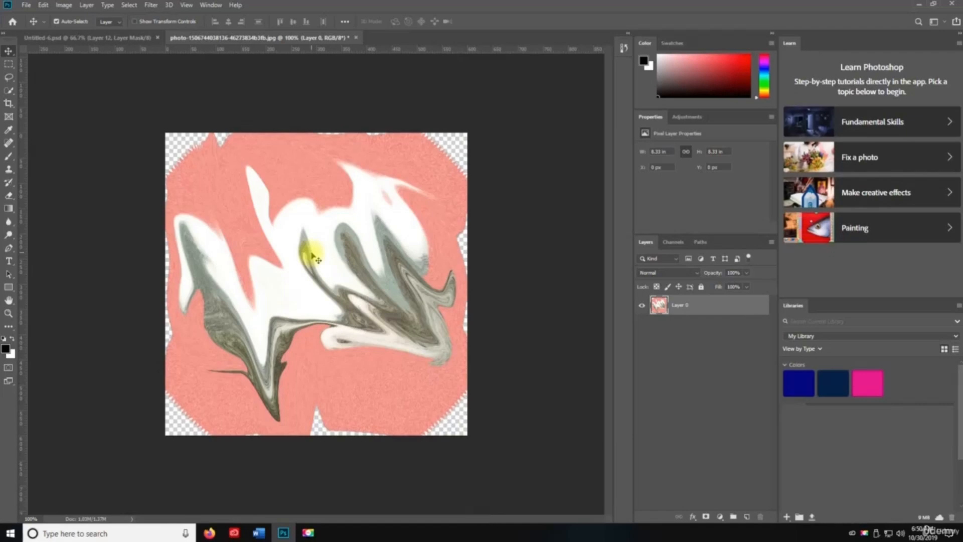
{"action": "left_click", "coordinate": [152, 5]}
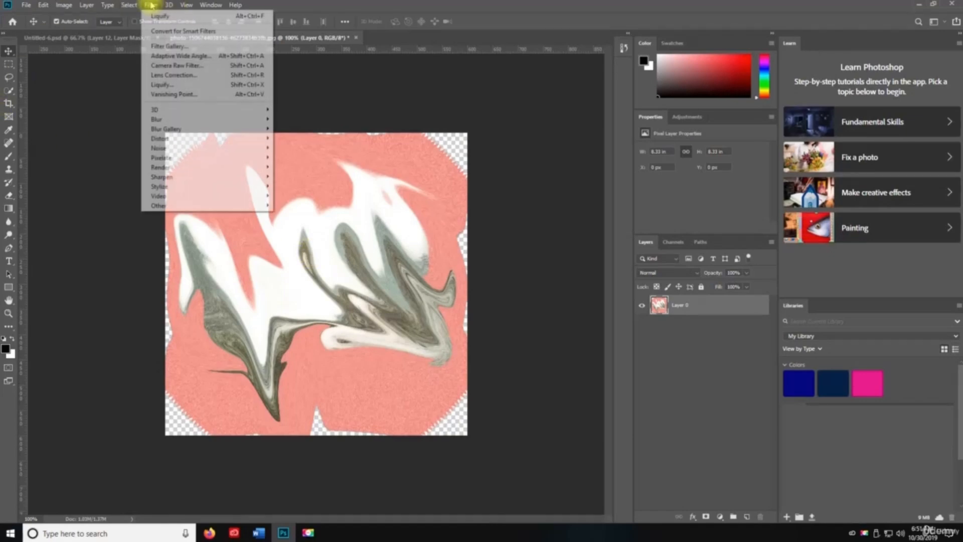
- Dismiss the open menus, then zoom to 200%, back to 100%, fit on screen, and actual size
{"action": "left_click", "coordinate": [156, 5]}
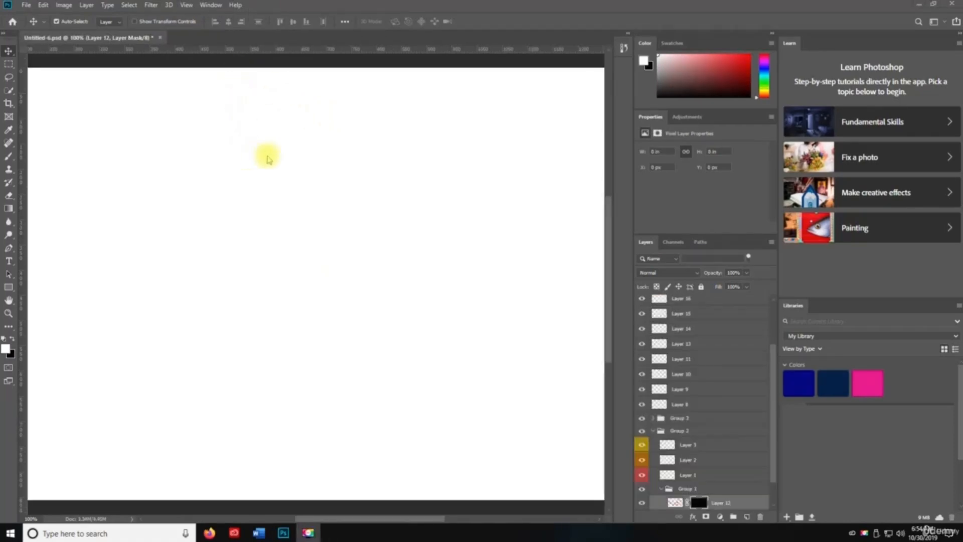
{"action": "left_click", "coordinate": [187, 5]}
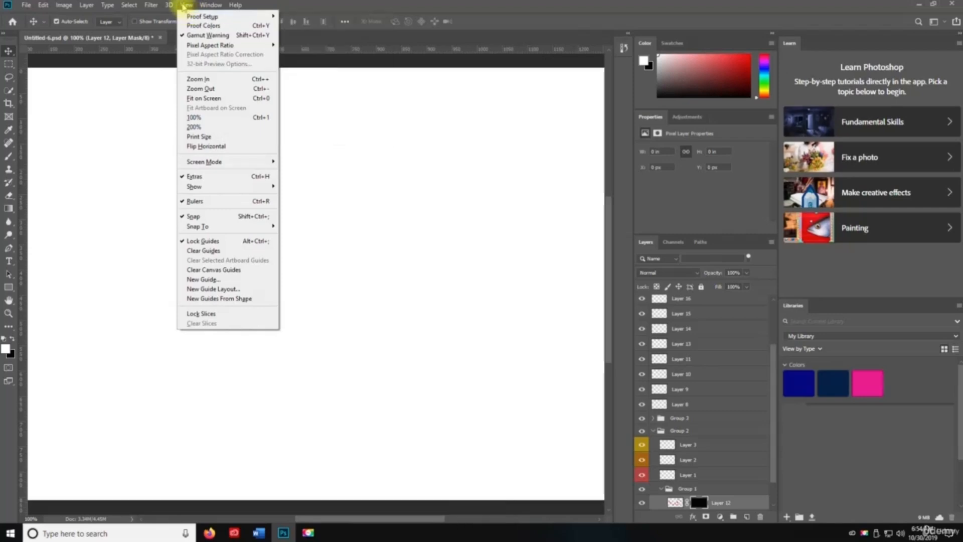
{"action": "mouse_move", "coordinate": [197, 19]}
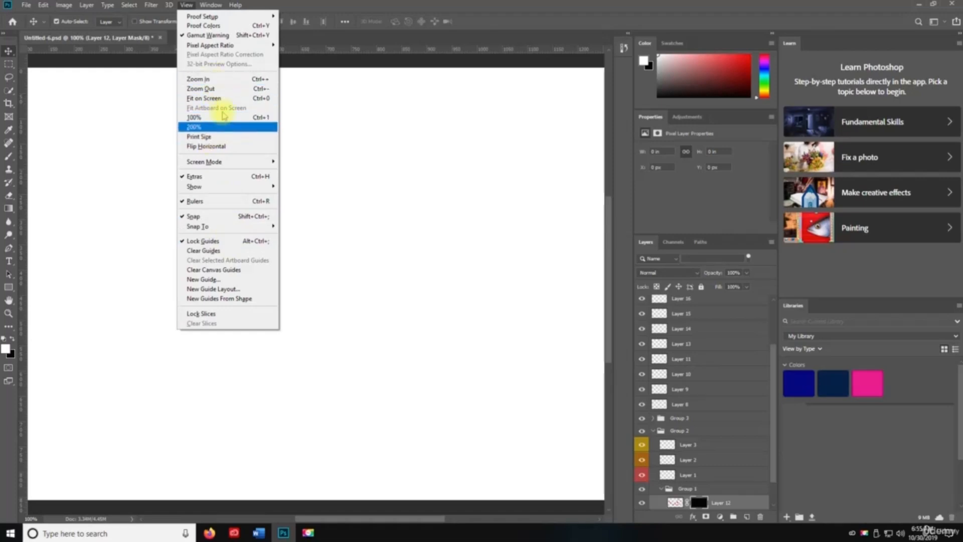
{"action": "left_click", "coordinate": [353, 152]}
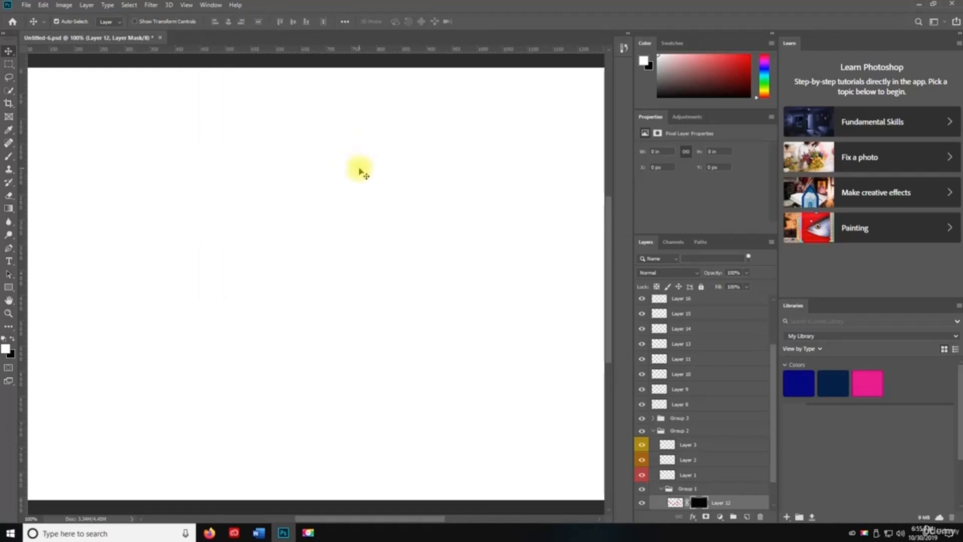
{"action": "key", "text": "ctrl+plus"}
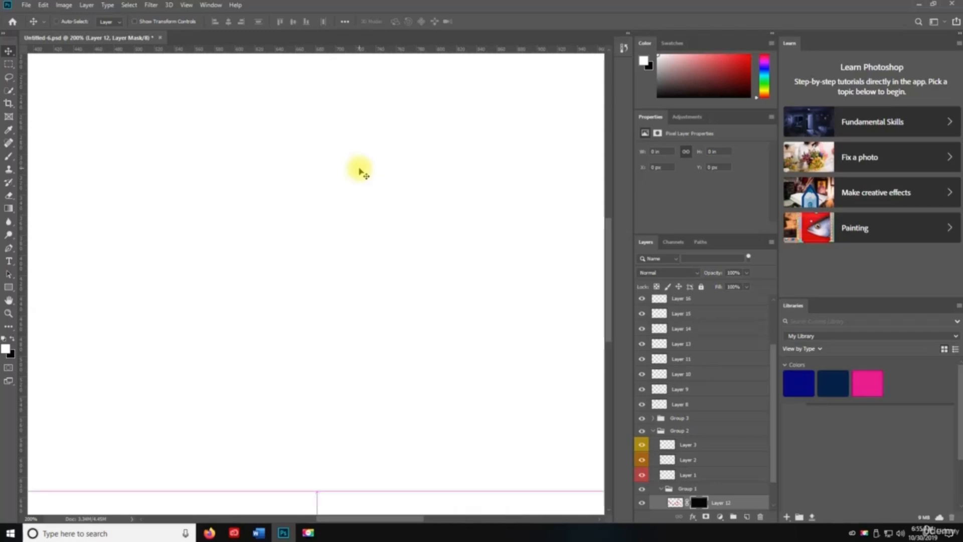
{"action": "key", "text": "ctrl+minus"}
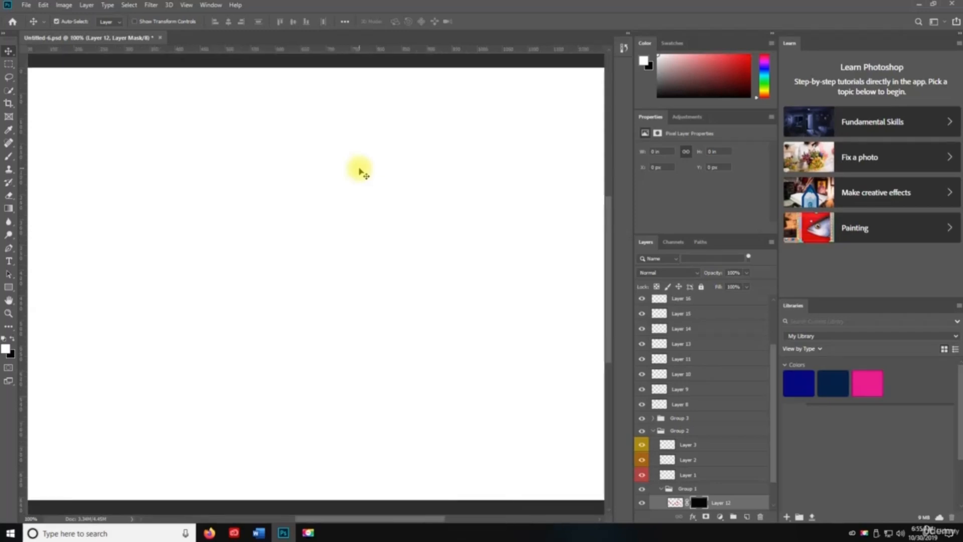
{"action": "key", "text": "ctrl+0"}
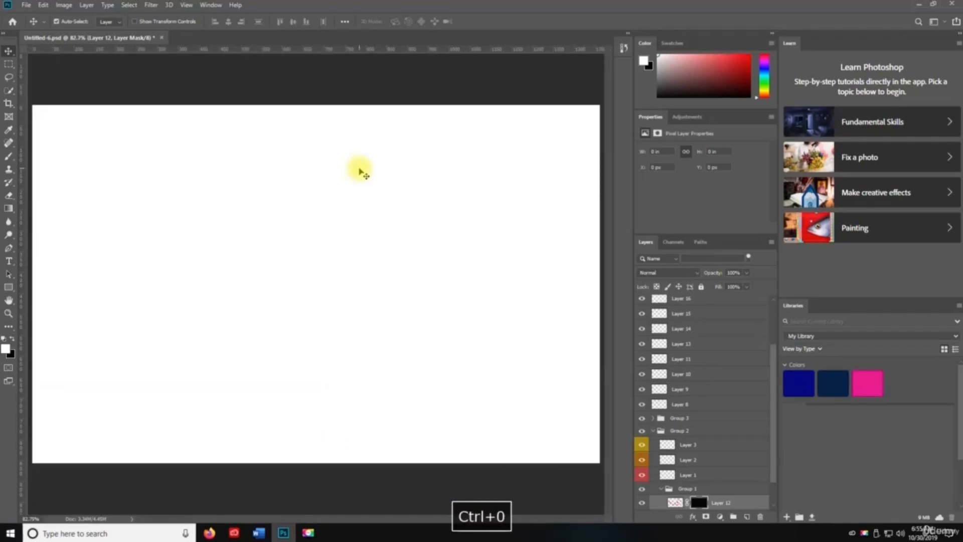
{"action": "key", "text": "ctrl"}
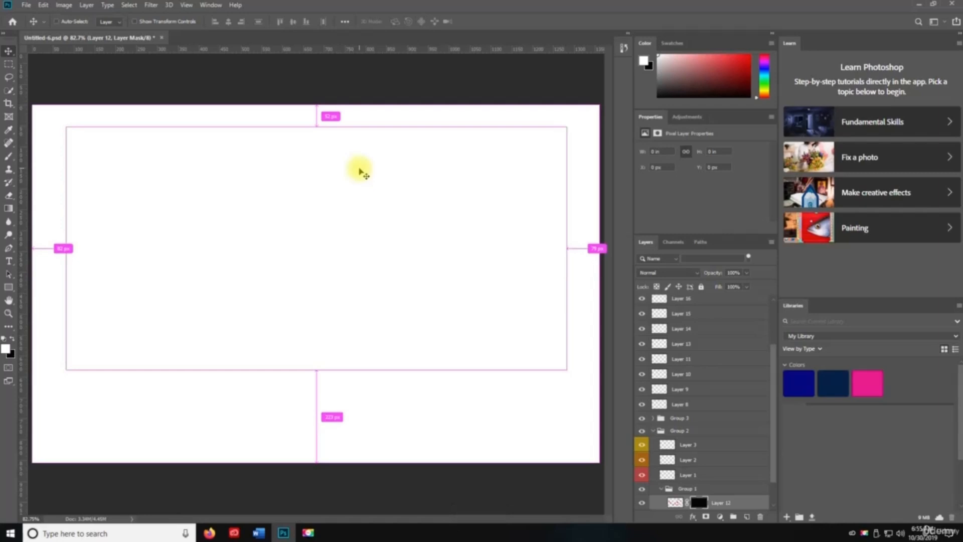
{"action": "key", "text": "ctrl+1"}
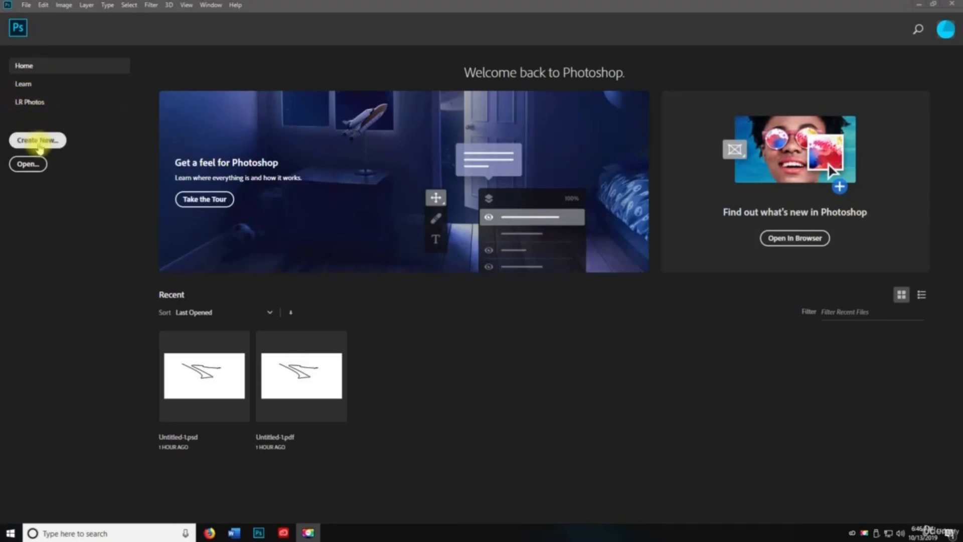
- Create a new document with the Default Photoshop Size preset, 2100 × 1500 px at 300 ppi
{"action": "left_click", "coordinate": [53, 143]}
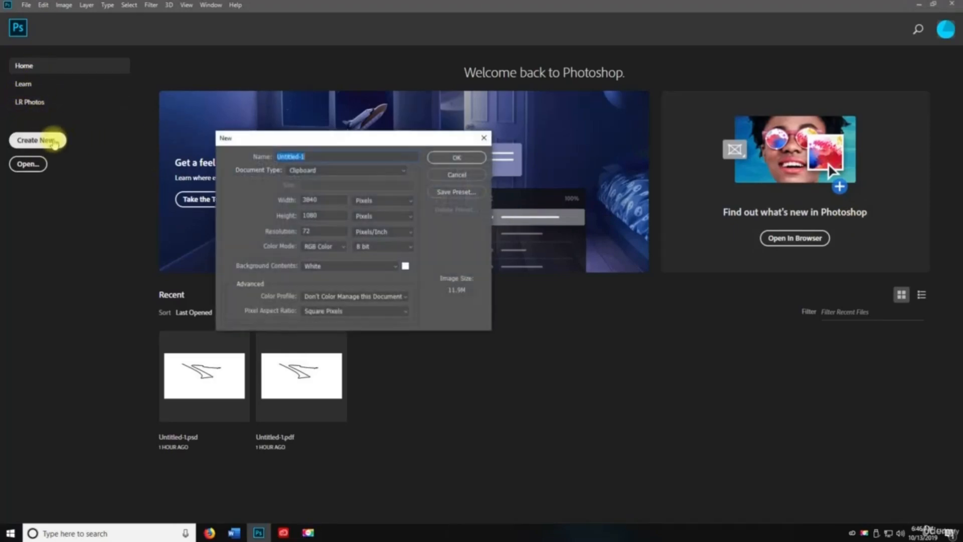
{"action": "left_click", "coordinate": [307, 171]}
{"action": "left_click", "coordinate": [316, 172]}
{"action": "left_click", "coordinate": [311, 171]}
{"action": "left_click", "coordinate": [312, 188]}
{"action": "left_click", "coordinate": [457, 158]}
- Browse the zoom commands in the View menu
{"action": "left_click", "coordinate": [186, 5]}
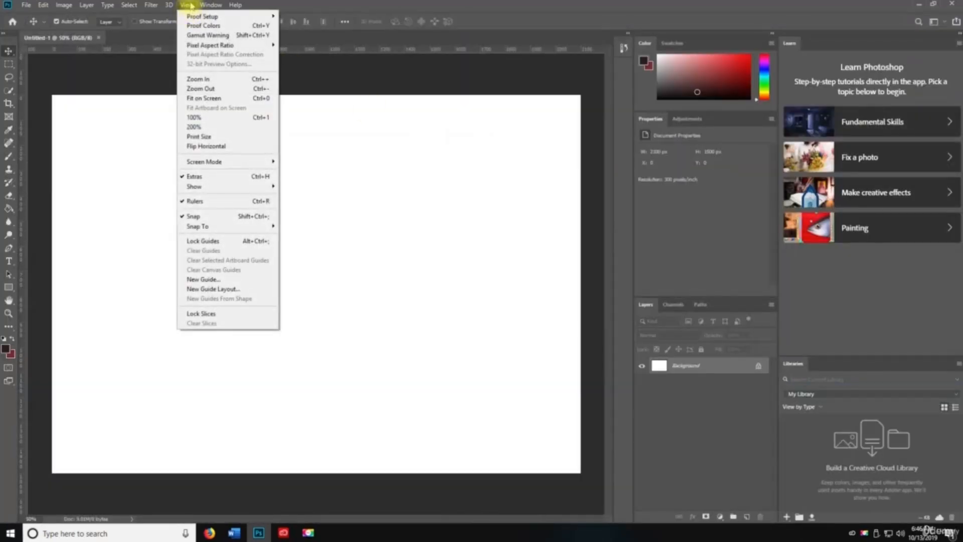
{"action": "mouse_move", "coordinate": [199, 18]}
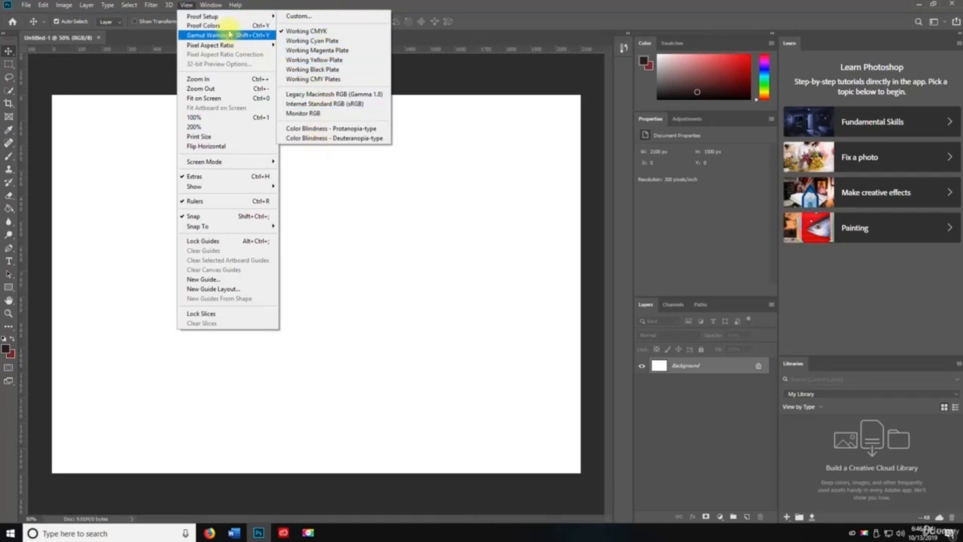
{"action": "mouse_move", "coordinate": [221, 48]}
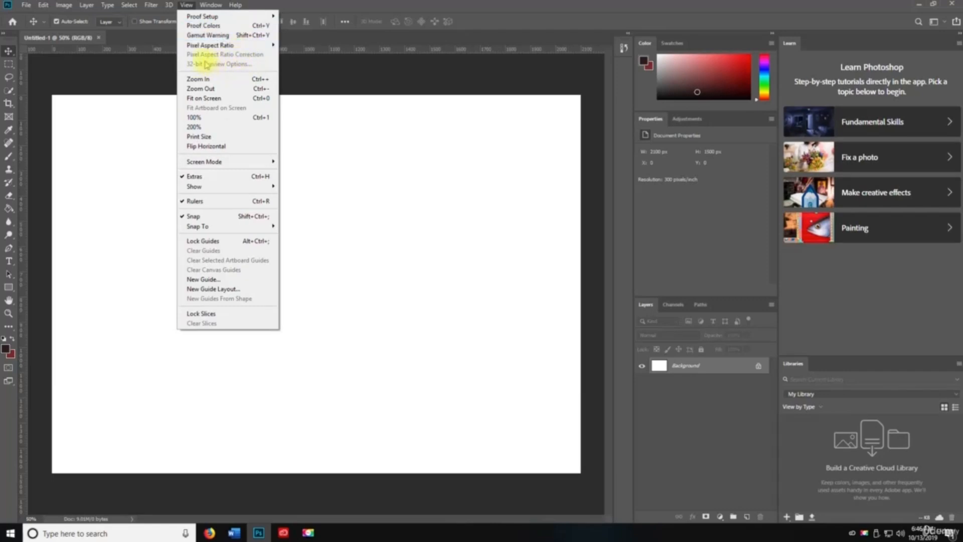
- Step the canvas zoom through 66.7%, 50%, fit on screen, 100% and 200%
{"action": "left_click", "coordinate": [213, 79]}
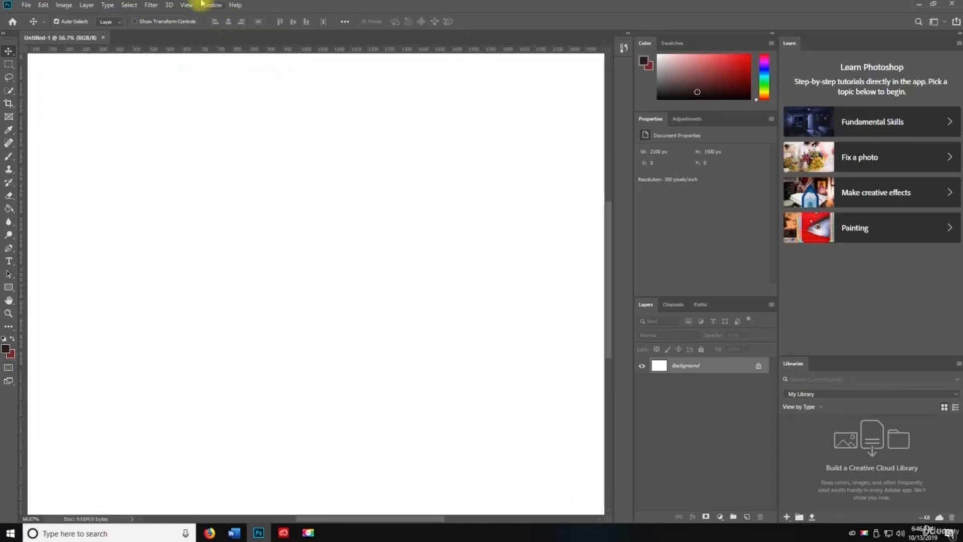
{"action": "left_click", "coordinate": [186, 5]}
{"action": "left_click", "coordinate": [198, 88]}
{"action": "left_click", "coordinate": [187, 5]}
{"action": "left_click", "coordinate": [205, 98]}
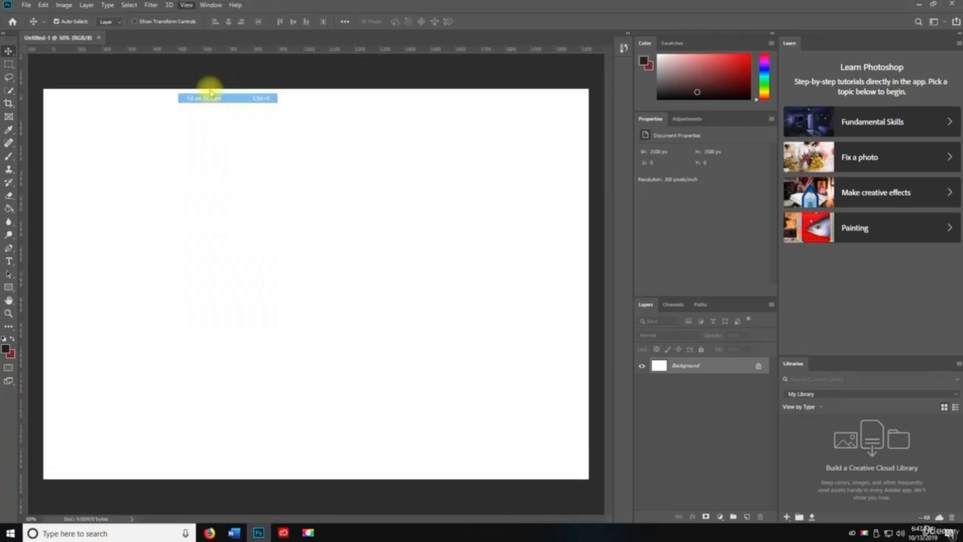
{"action": "left_click", "coordinate": [187, 5]}
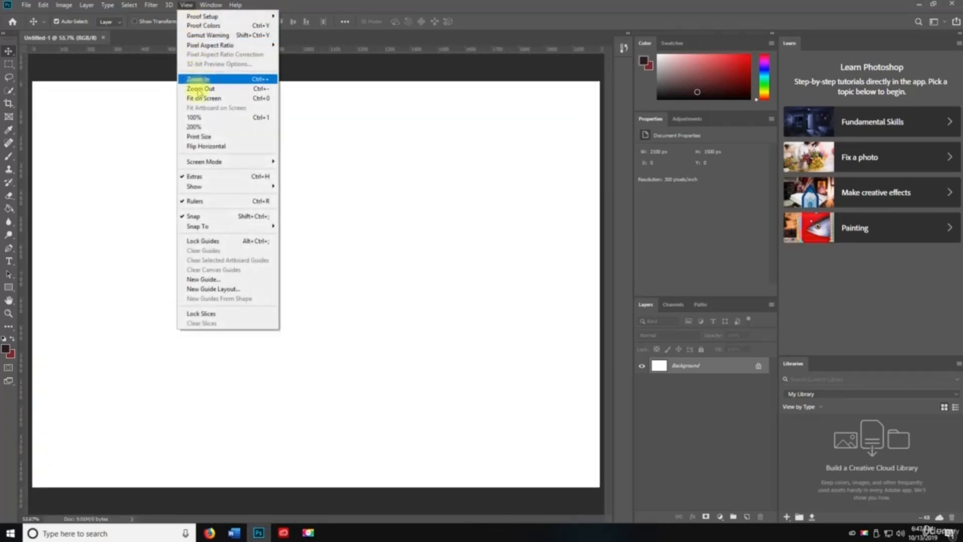
{"action": "left_click", "coordinate": [201, 120]}
{"action": "left_click", "coordinate": [186, 5]}
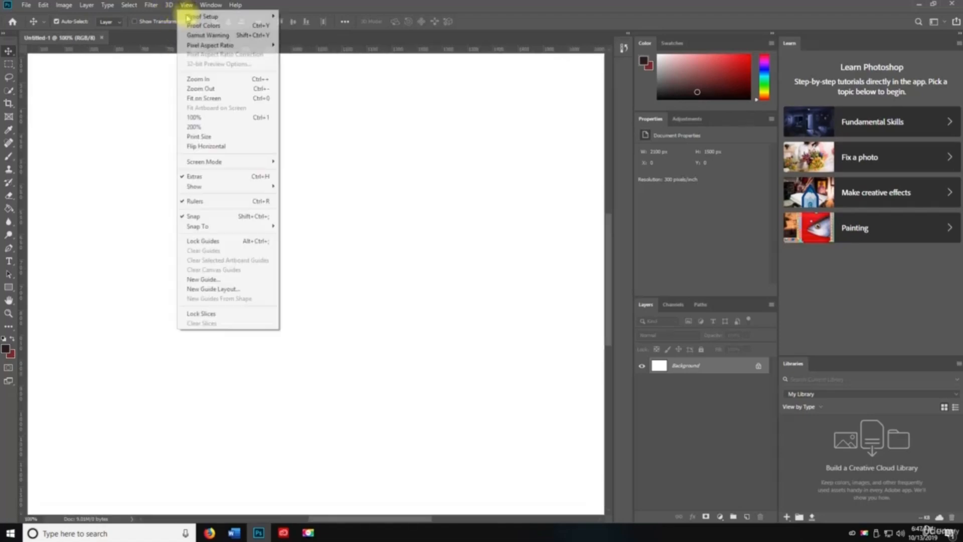
{"action": "left_click", "coordinate": [193, 127]}
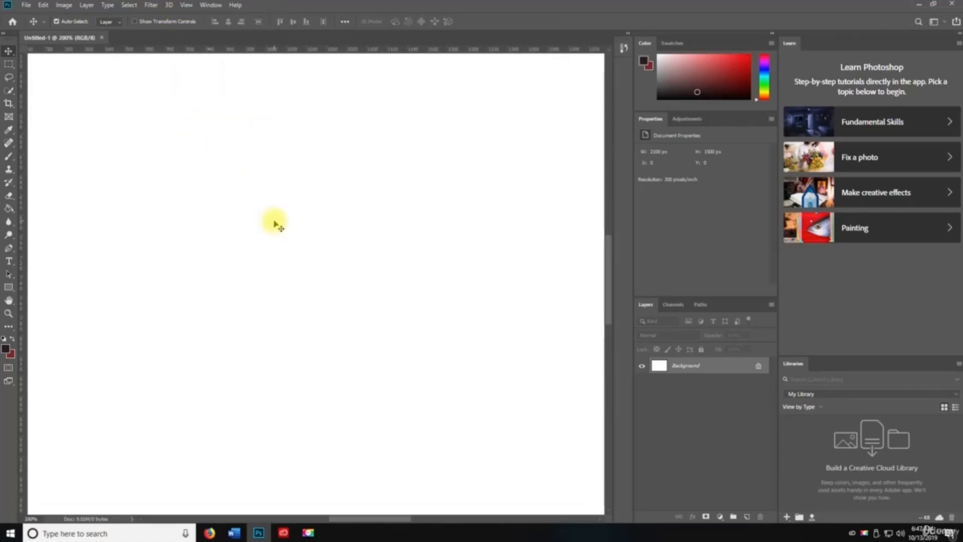
- Zoom out with the Zoom tool to 50% and pan the canvas around with Space
{"action": "key", "text": "z"}
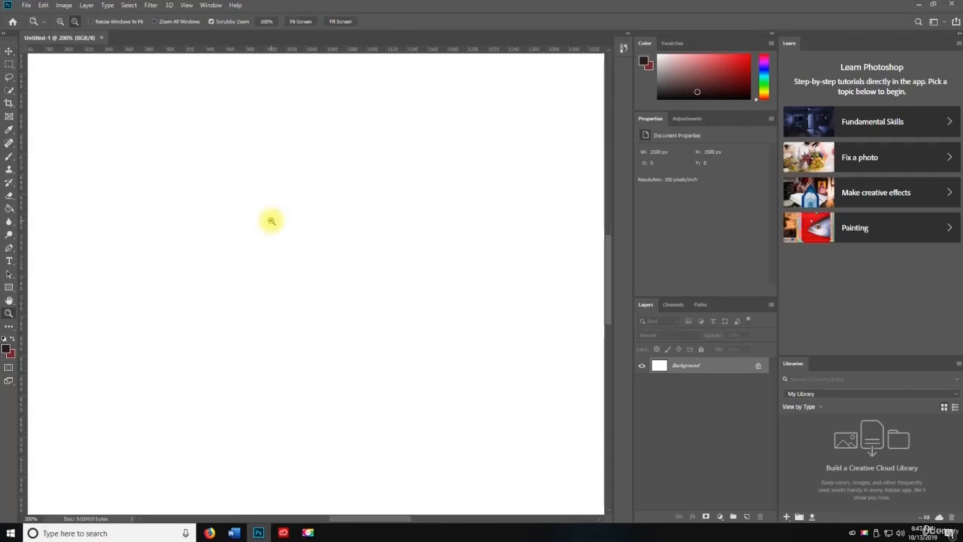
{"action": "left_click_drag", "start_coordinate": [271, 221], "coordinate": [356, 235]}
{"action": "key", "text": "space"}
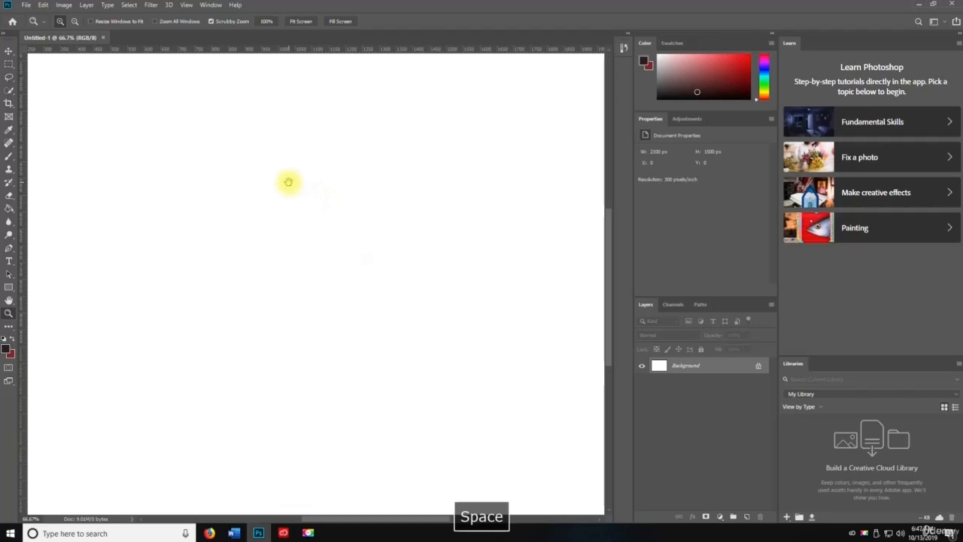
{"action": "left_click_drag", "start_coordinate": [316, 202], "coordinate": [361, 225]}
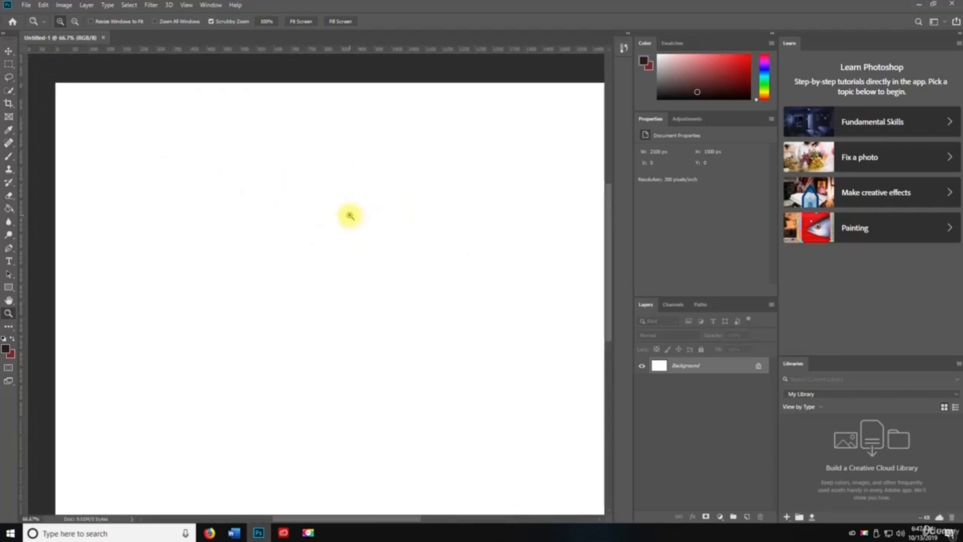
{"action": "left_click", "coordinate": [350, 216], "text": "alt"}
{"action": "key", "text": "space"}
{"action": "left_click_drag", "start_coordinate": [400, 342], "coordinate": [385, 241]}
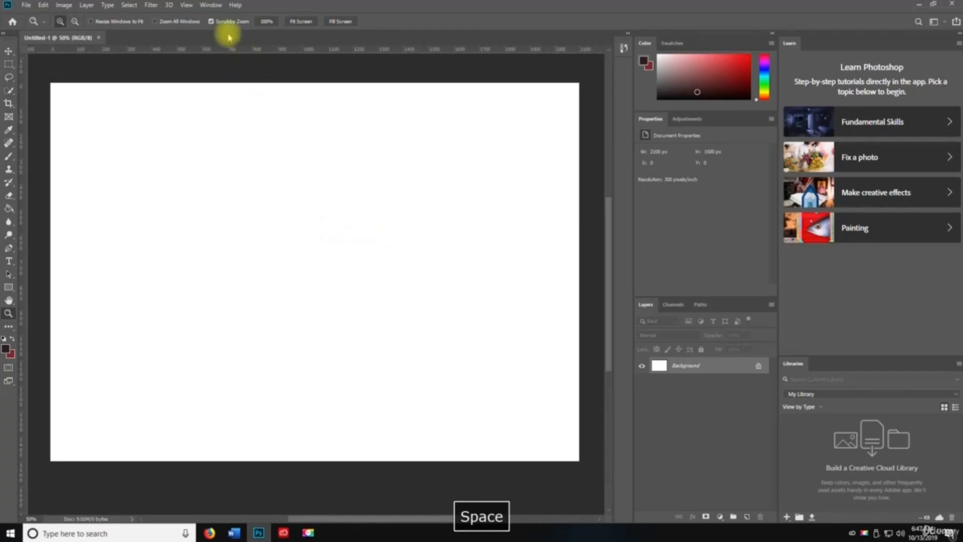
- Show the canvas at Print Size, then flip the view horizontally and back
{"action": "left_click", "coordinate": [186, 5]}
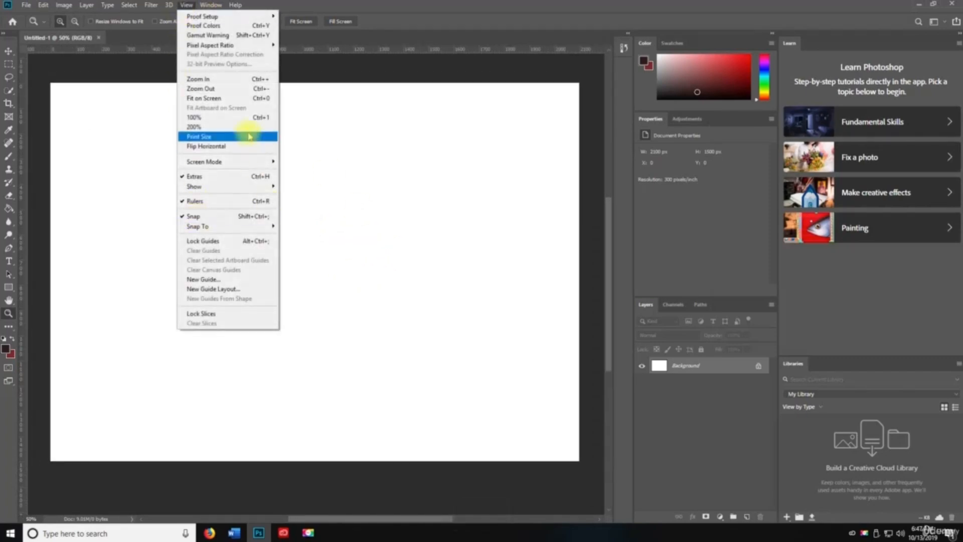
{"action": "left_click", "coordinate": [233, 137]}
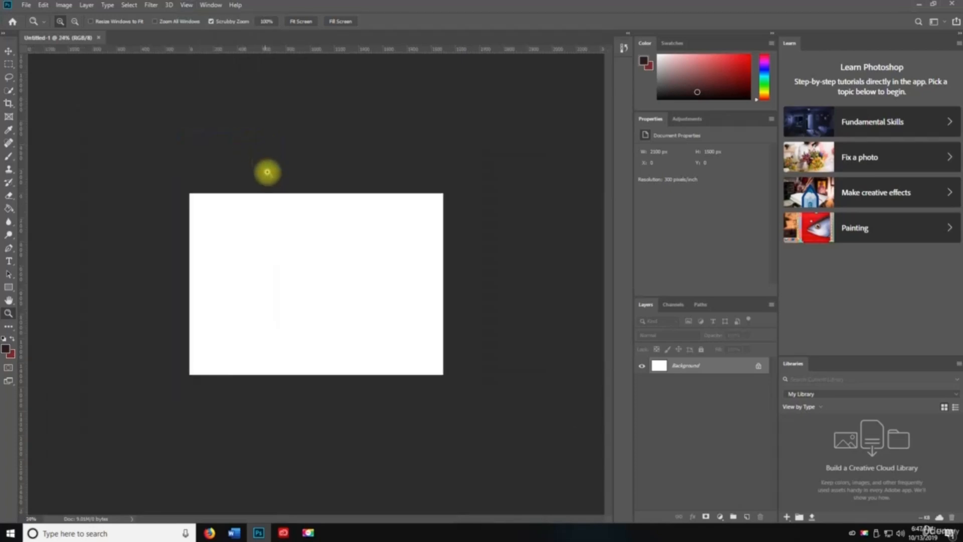
{"action": "left_click", "coordinate": [189, 5]}
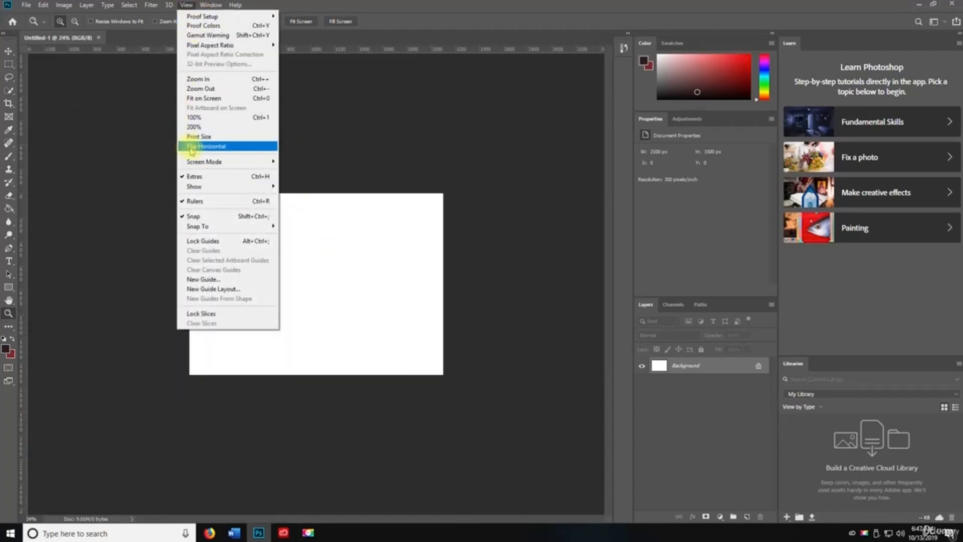
{"action": "left_click", "coordinate": [199, 146]}
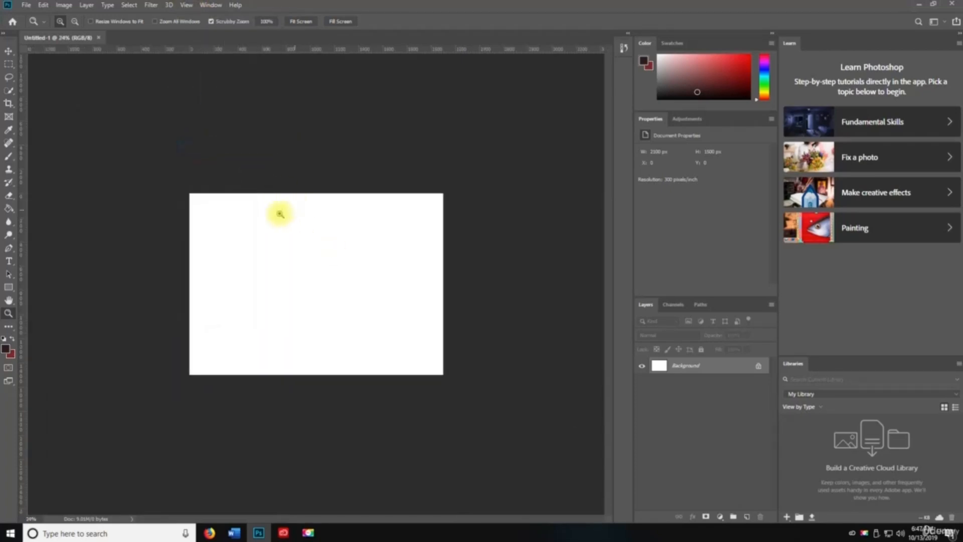
{"action": "left_click", "coordinate": [186, 5]}
{"action": "left_click", "coordinate": [198, 146]}
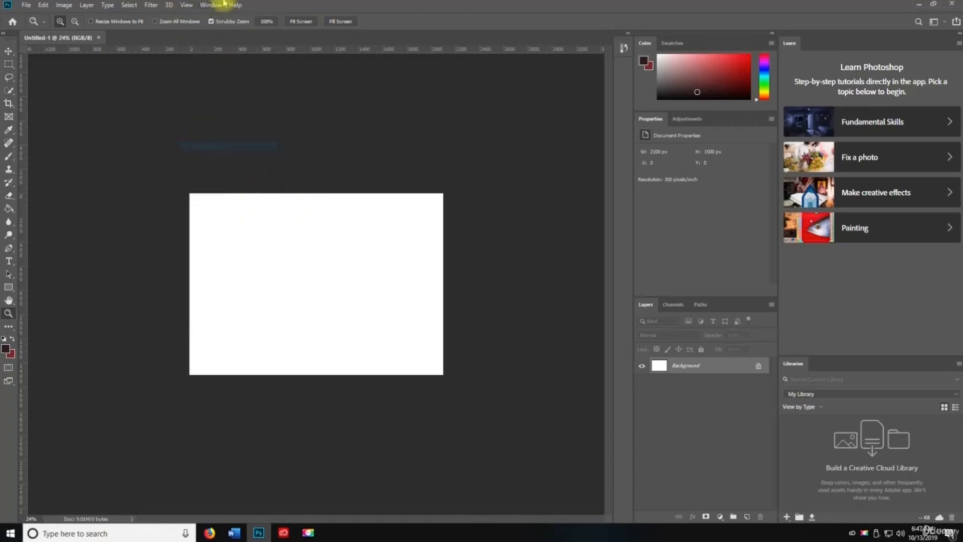
- Look through the Window and View menu screen mode options without changing anything
{"action": "key", "text": "space"}
{"action": "left_click", "coordinate": [211, 5]}
{"action": "mouse_move", "coordinate": [186, 5]}
{"action": "mouse_move", "coordinate": [215, 161]}
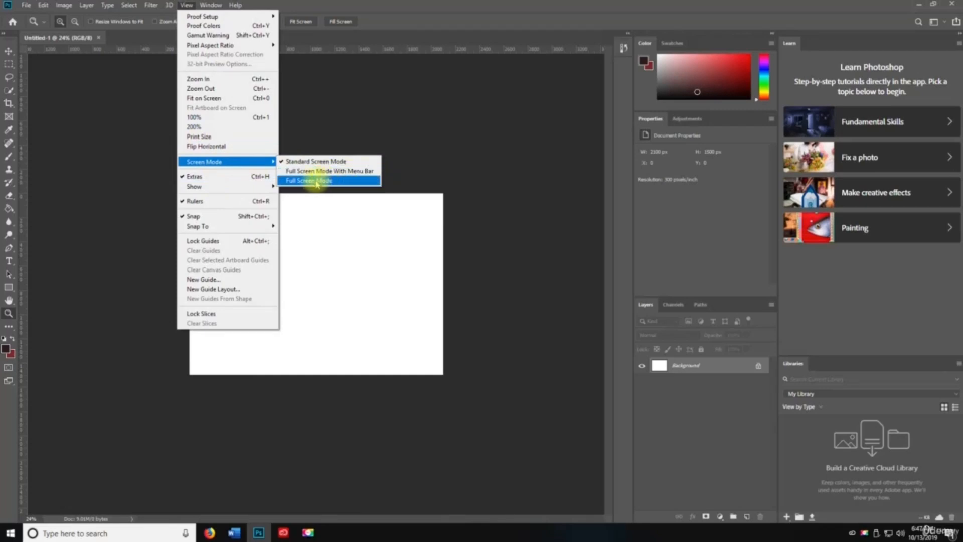
{"action": "left_click", "coordinate": [186, 5]}
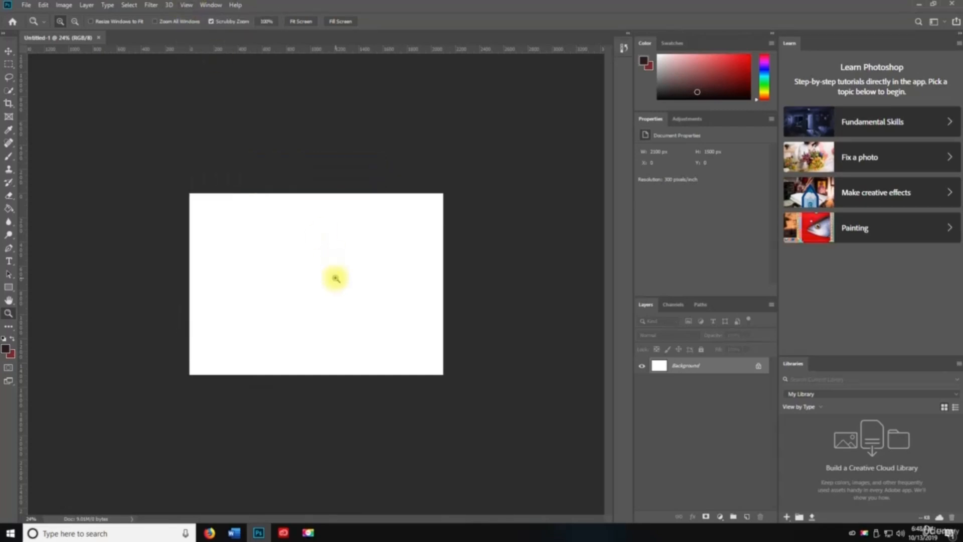
- Cycle through full screen with menu bar, hidden panels, and black full screen, then back to standard
{"action": "key", "text": "f"}
{"action": "scroll", "coordinate": [336, 277], "scroll_direction": "left", "scroll_amount": 5}
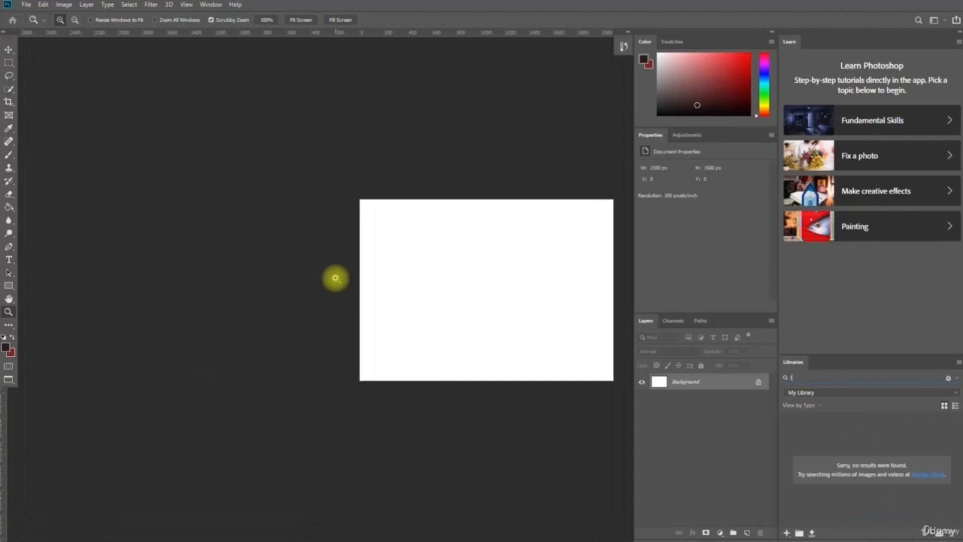
{"action": "key", "text": "Tab"}
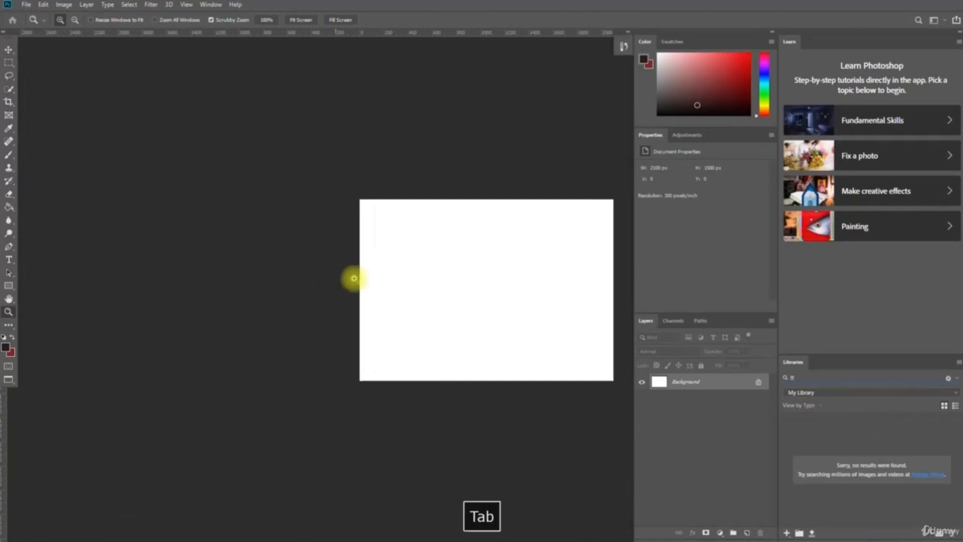
{"action": "key", "text": "space"}
{"action": "left_click_drag", "start_coordinate": [496, 290], "coordinate": [308, 254]}
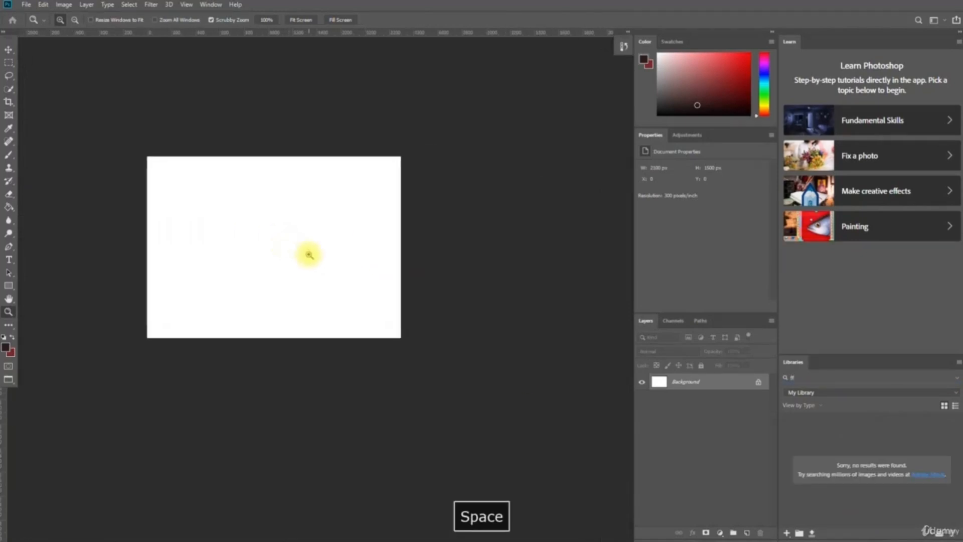
{"action": "key", "text": "Tab"}
{"action": "key", "text": "space"}
{"action": "left_click_drag", "start_coordinate": [533, 254], "coordinate": [426, 215]}
{"action": "scroll", "coordinate": [426, 217], "scroll_direction": "down", "scroll_amount": 2}
{"action": "key", "text": "f"}
{"action": "key", "text": "f"}
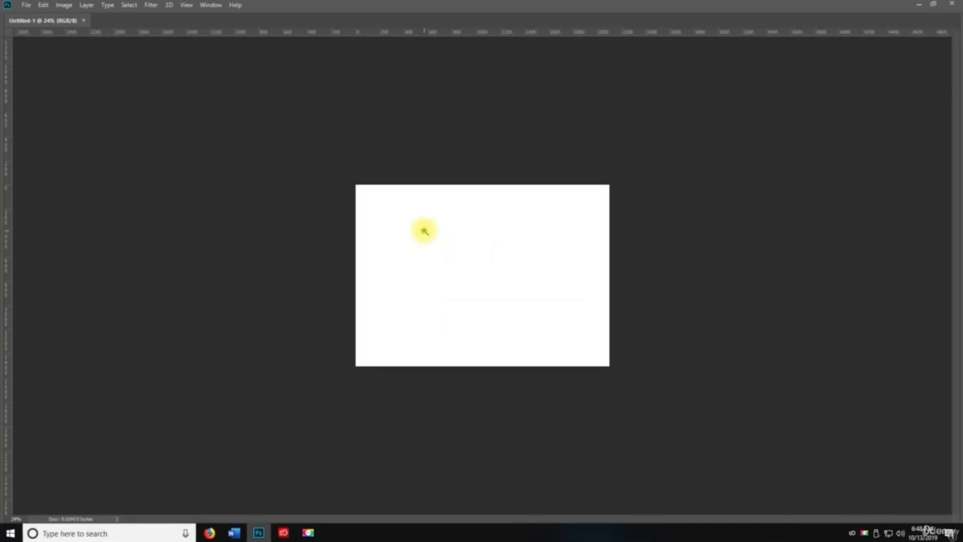
{"action": "key", "text": "f"}
{"action": "key", "text": "f"}
{"action": "key", "text": "f"}
{"action": "key", "text": "Tab"}
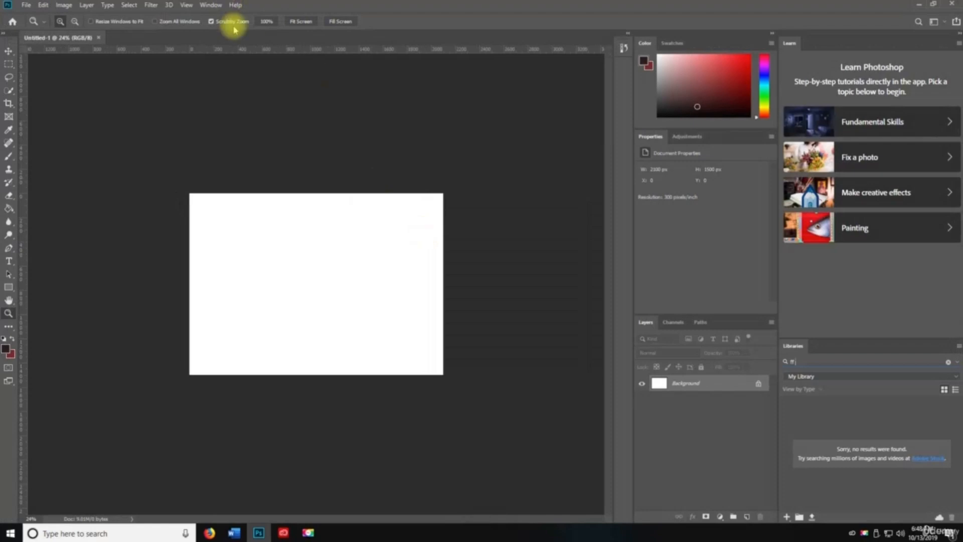
- Hide the panels, pan in black full-screen mode, then return to standard screen mode
{"action": "left_click", "coordinate": [187, 5]}
{"action": "mouse_move", "coordinate": [205, 161]}
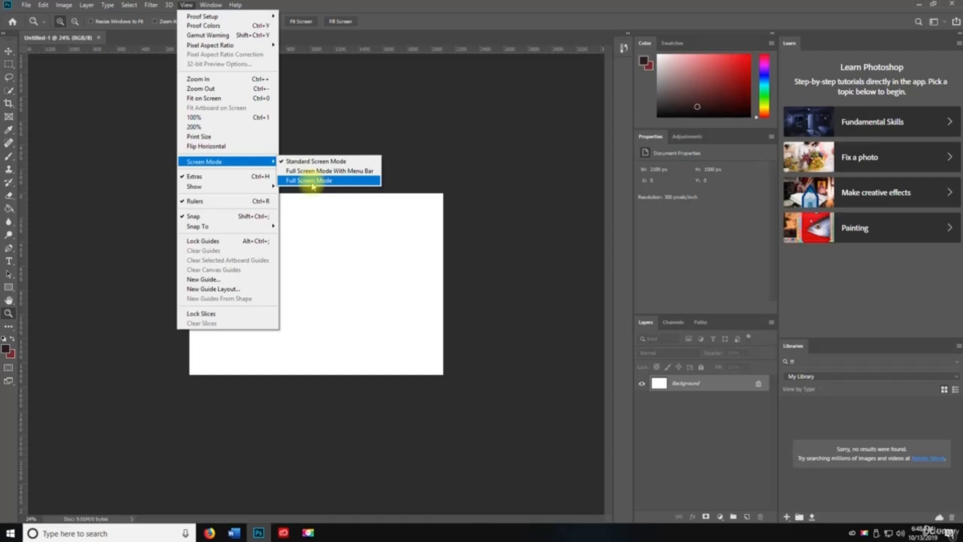
{"action": "left_click", "coordinate": [114, 146]}
{"action": "key", "text": "Tab"}
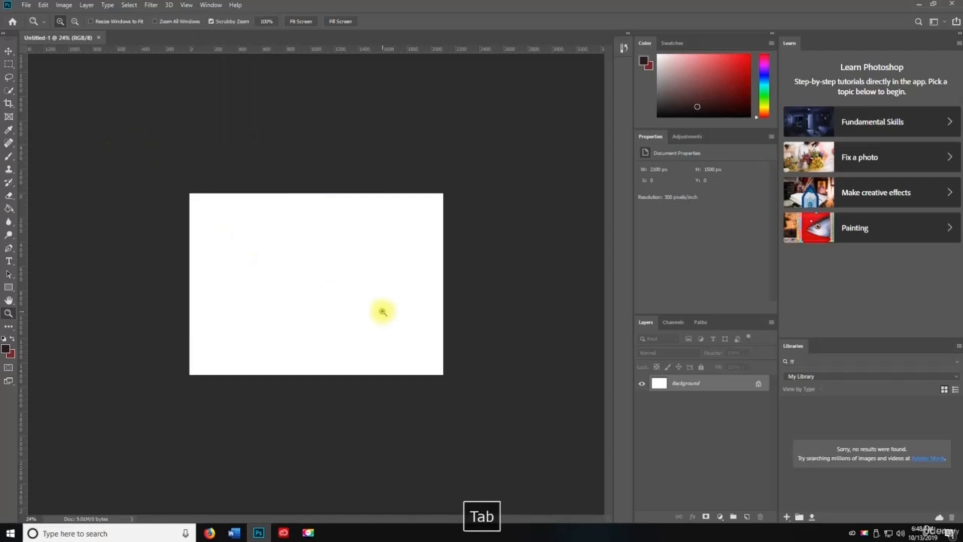
{"action": "key", "text": "space"}
{"action": "key", "text": "f"}
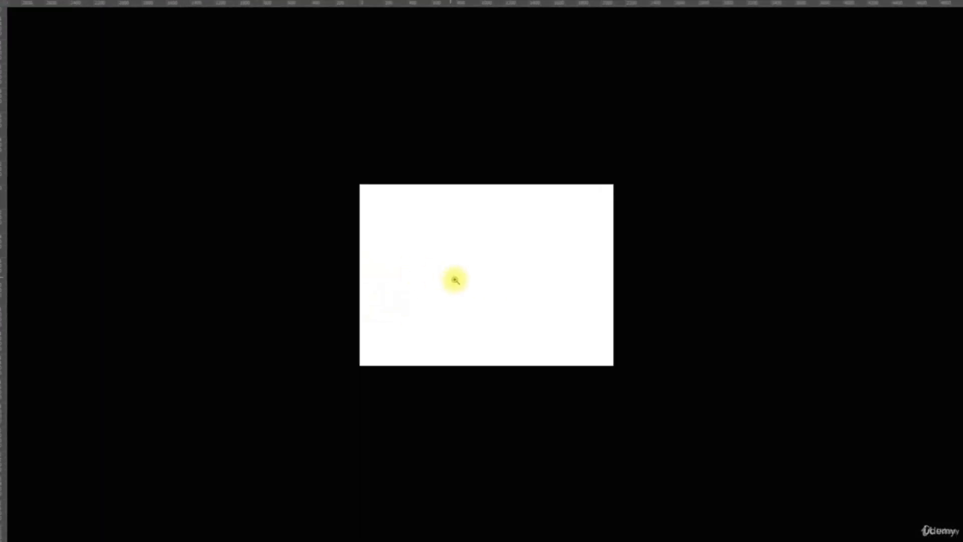
{"action": "left_click_drag", "start_coordinate": [449, 275], "coordinate": [386, 280]}
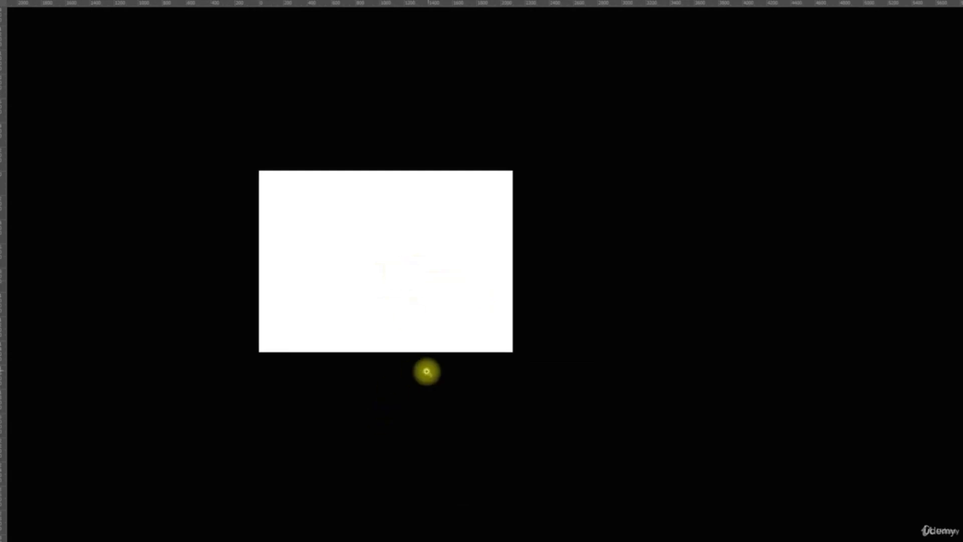
{"action": "key", "text": "f"}
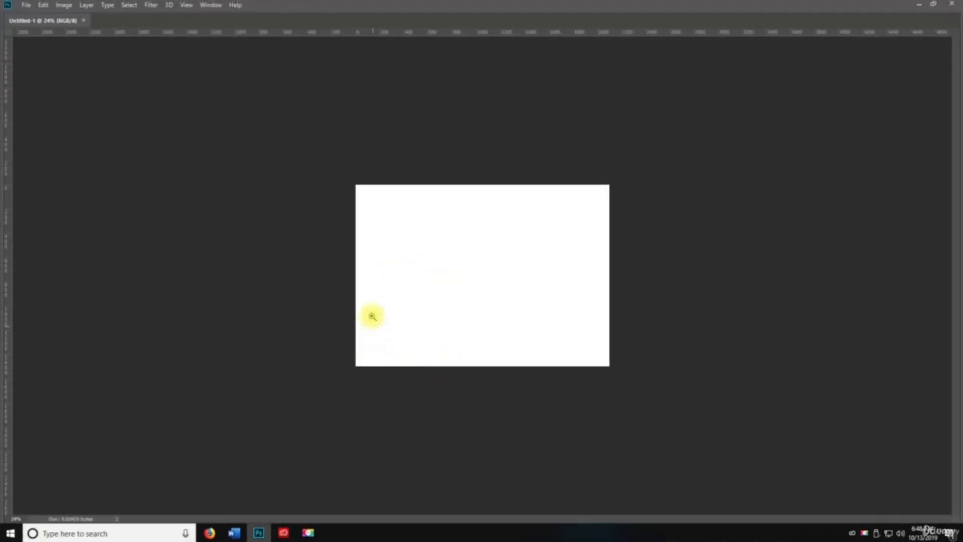
- Choose Full Screen Mode with Menu Bar, then return to standard mode with panels shown
{"action": "key", "text": "space"}
{"action": "left_click", "coordinate": [185, 5]}
{"action": "mouse_move", "coordinate": [249, 166]}
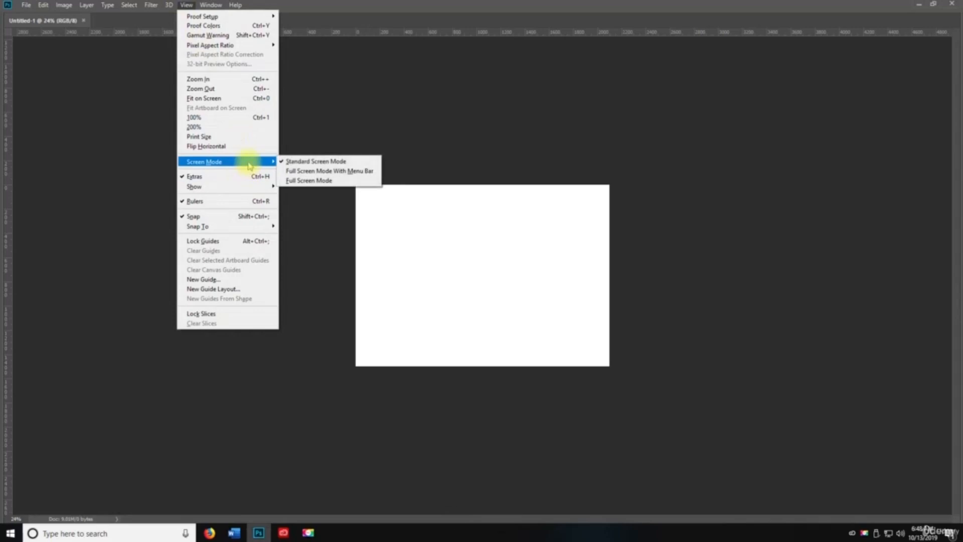
{"action": "left_click", "coordinate": [346, 171]}
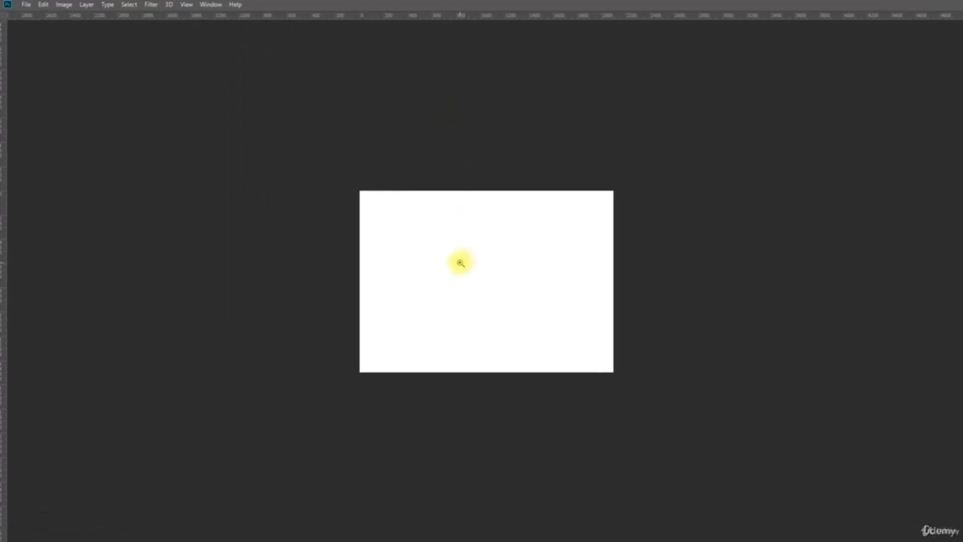
{"action": "key", "text": "f"}
{"action": "key", "text": "f"}
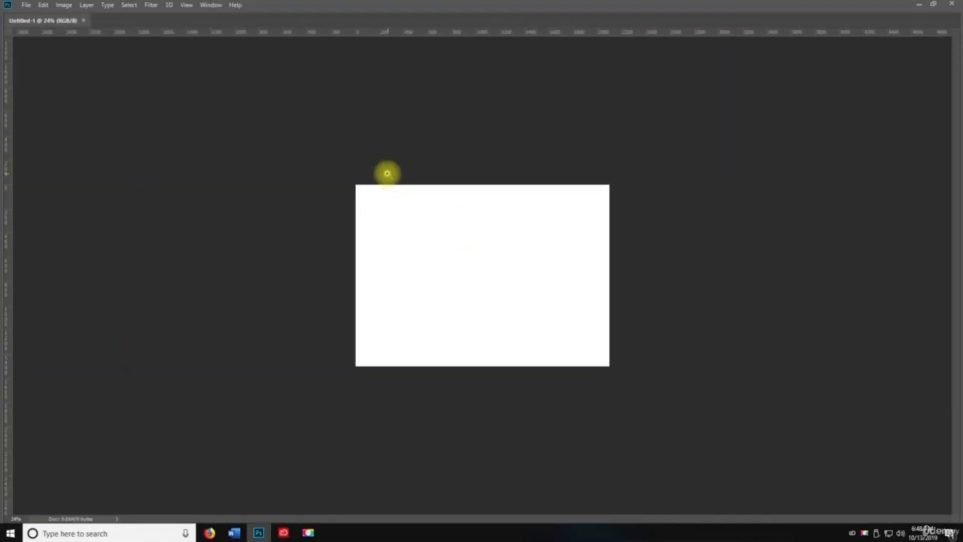
{"action": "key", "text": "Tab"}
- Toggle the rulers off and back on, and open then cancel the New Guide dialog
{"action": "left_click", "coordinate": [188, 6]}
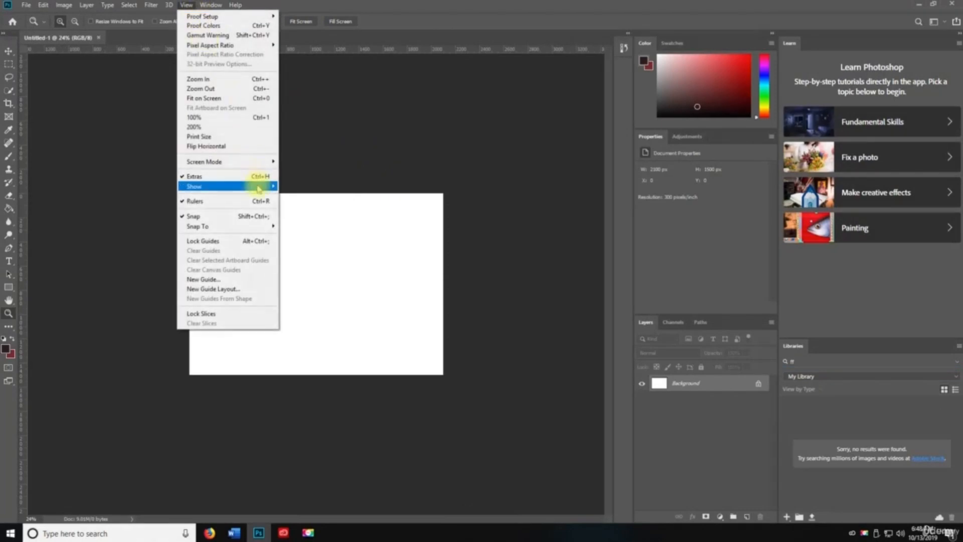
{"action": "mouse_move", "coordinate": [257, 188]}
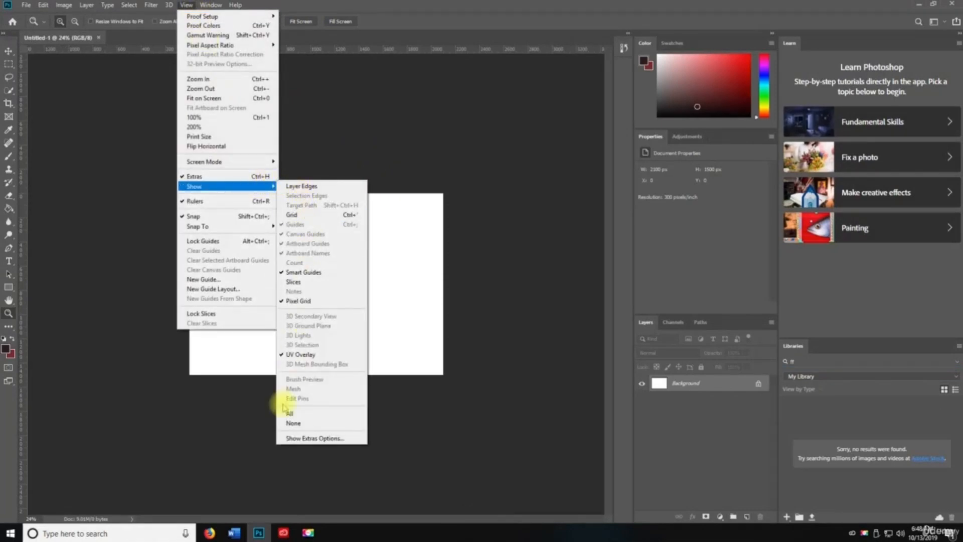
{"action": "left_click", "coordinate": [244, 201]}
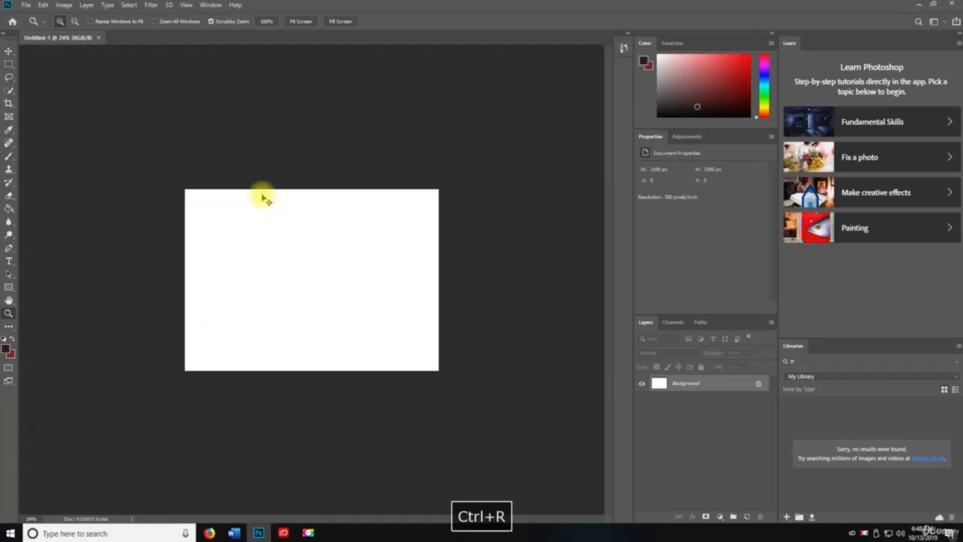
{"action": "key", "text": "ctrl+r"}
{"action": "left_click", "coordinate": [186, 5]}
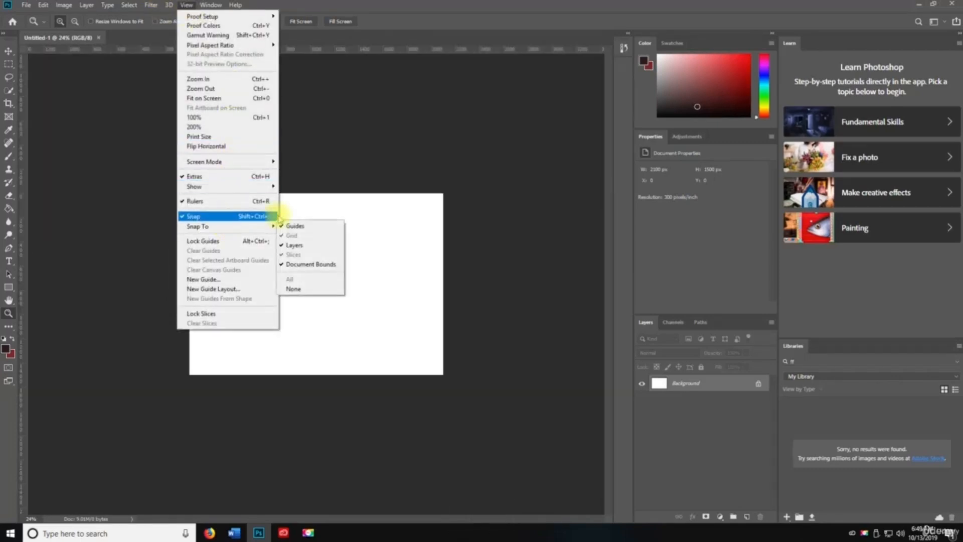
{"action": "mouse_move", "coordinate": [269, 227]}
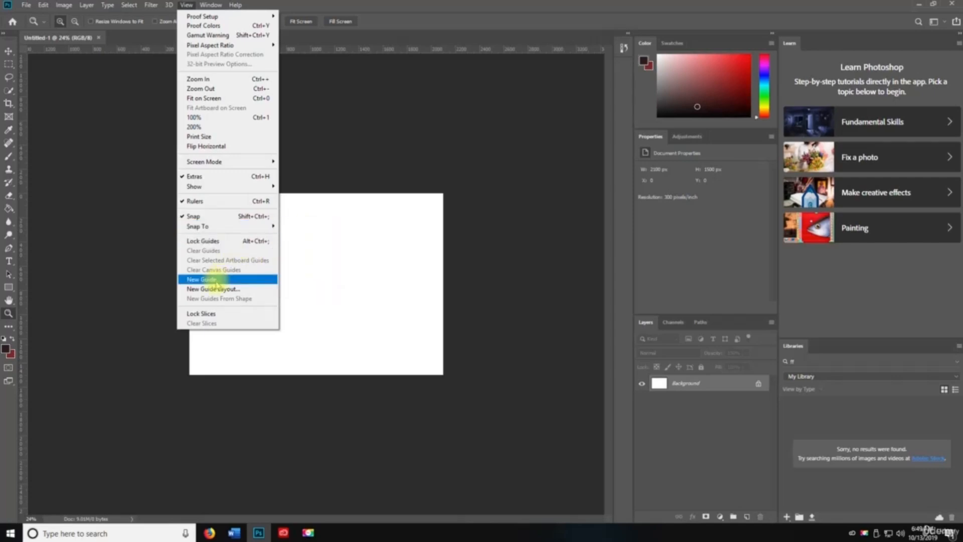
{"action": "left_click", "coordinate": [216, 284]}
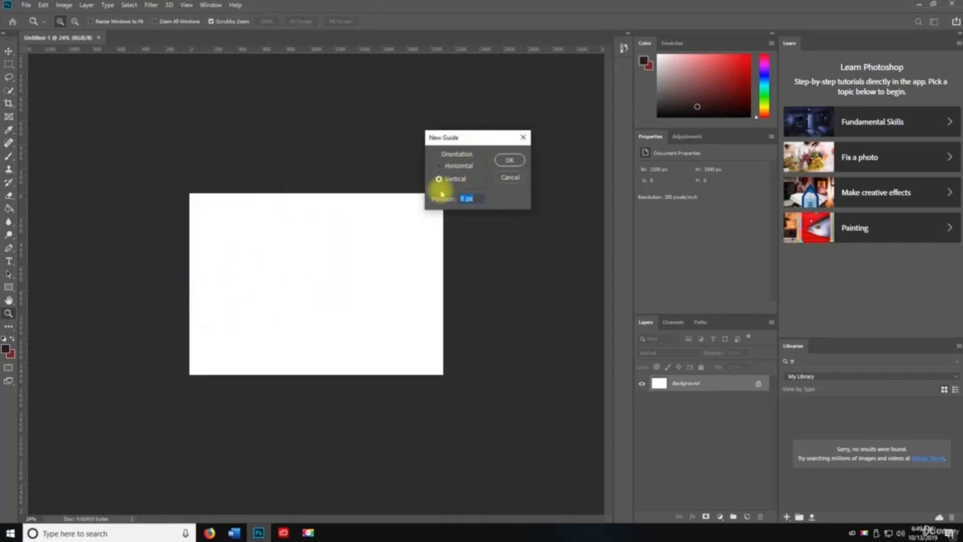
{"action": "left_click", "coordinate": [510, 177]}
- Drag guides from the rulers onto the canvas's top, left, right and bottom edges
{"action": "left_click_drag", "start_coordinate": [315, 49], "coordinate": [311, 192]}
{"action": "left_click_drag", "start_coordinate": [21, 236], "coordinate": [189, 239]}
{"action": "left_click_drag", "start_coordinate": [15, 239], "coordinate": [441, 234]}
{"action": "left_click_drag", "start_coordinate": [374, 50], "coordinate": [361, 374]}
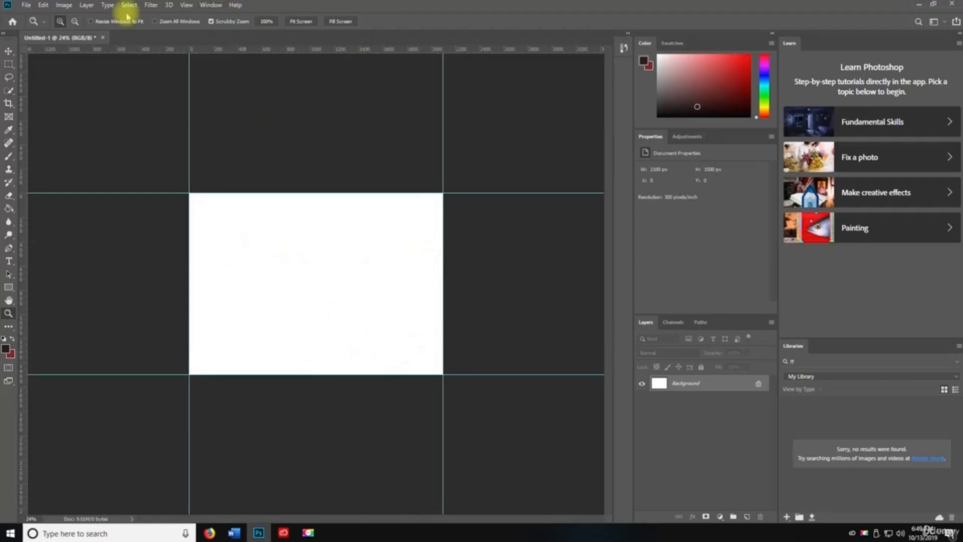
- Add an 8-column guide layout with 20 px gutters via New Guide Layout
{"action": "left_click", "coordinate": [187, 5]}
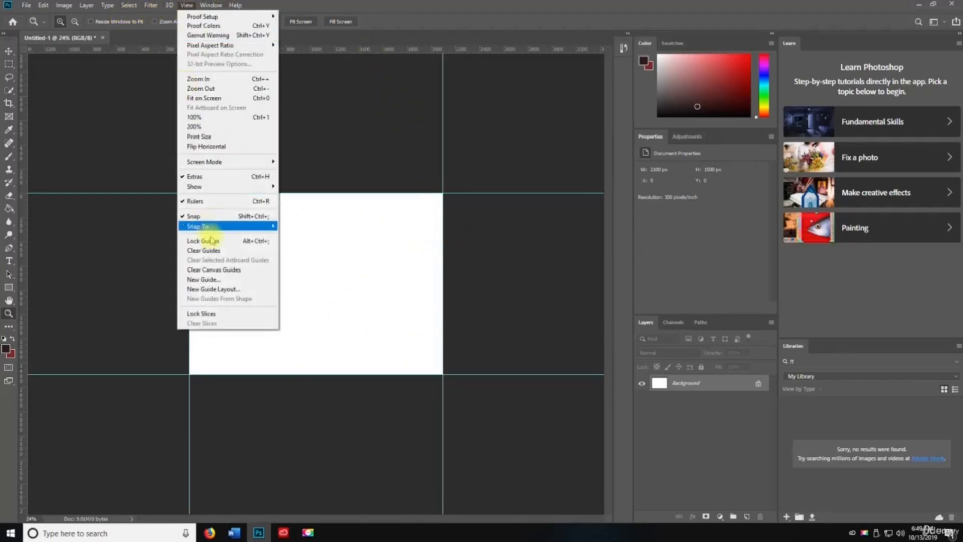
{"action": "left_click", "coordinate": [220, 290]}
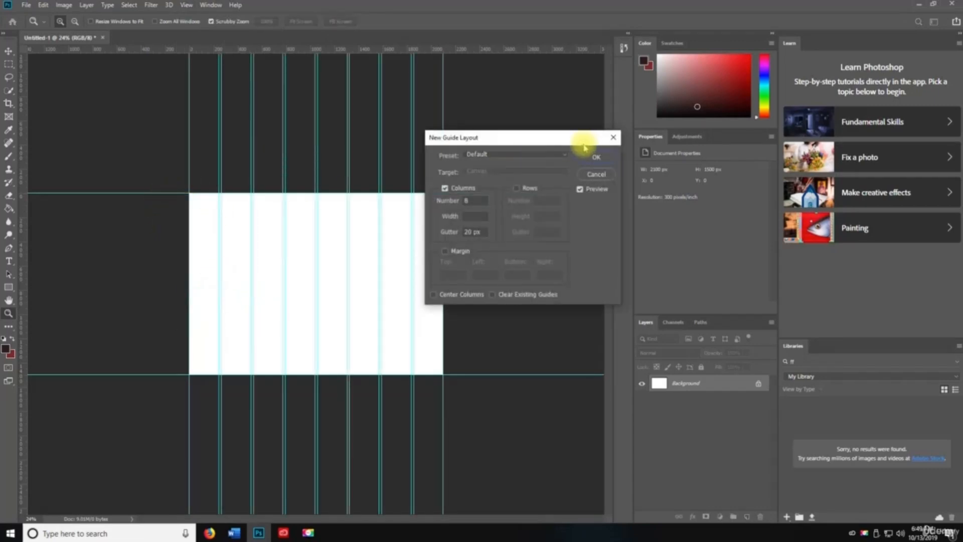
{"action": "left_click", "coordinate": [593, 158]}
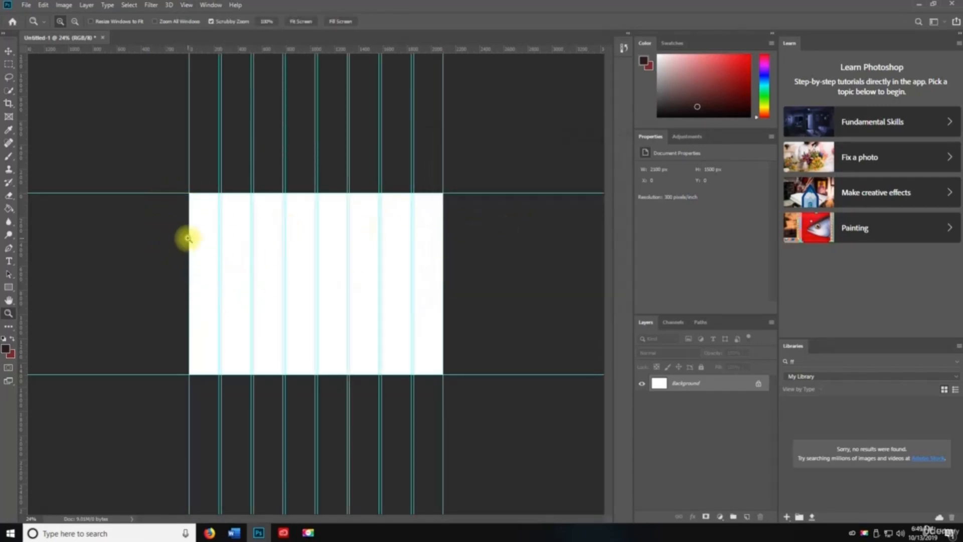
{"action": "left_click", "coordinate": [186, 5]}
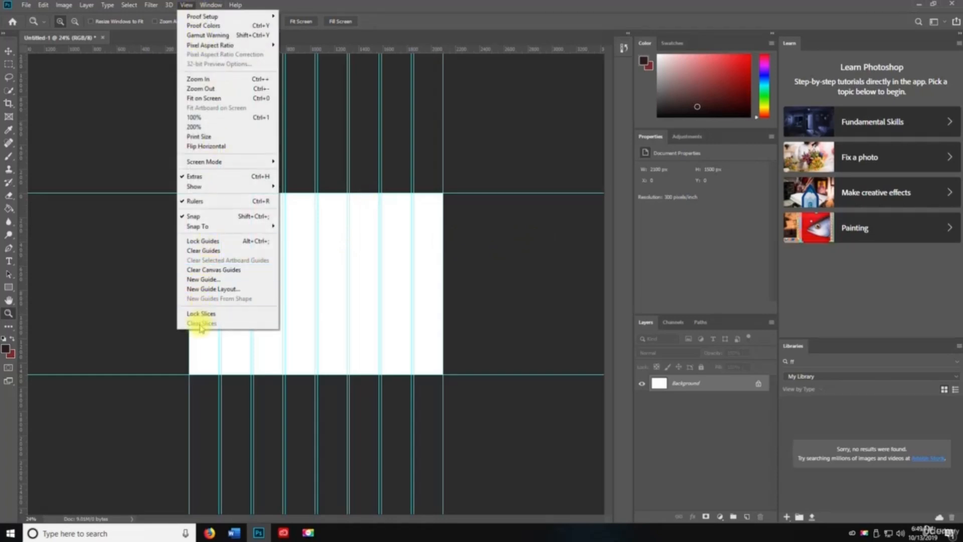
{"action": "left_click", "coordinate": [323, 126]}
{"action": "left_click", "coordinate": [186, 5]}
{"action": "left_click", "coordinate": [186, 5]}
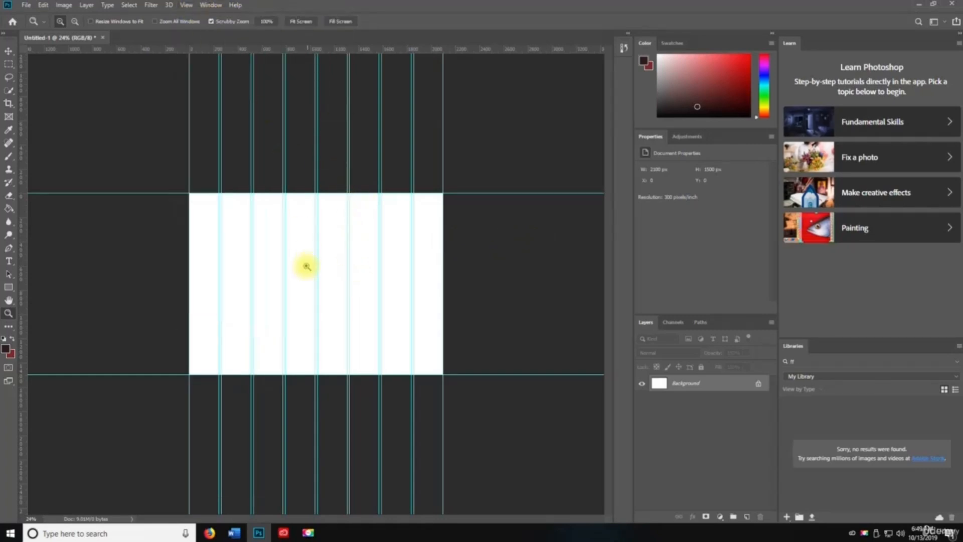
- Try toolbar tools in turn: Move, Pen, Clone Stamp, then Slice Select
{"action": "key", "text": "v"}
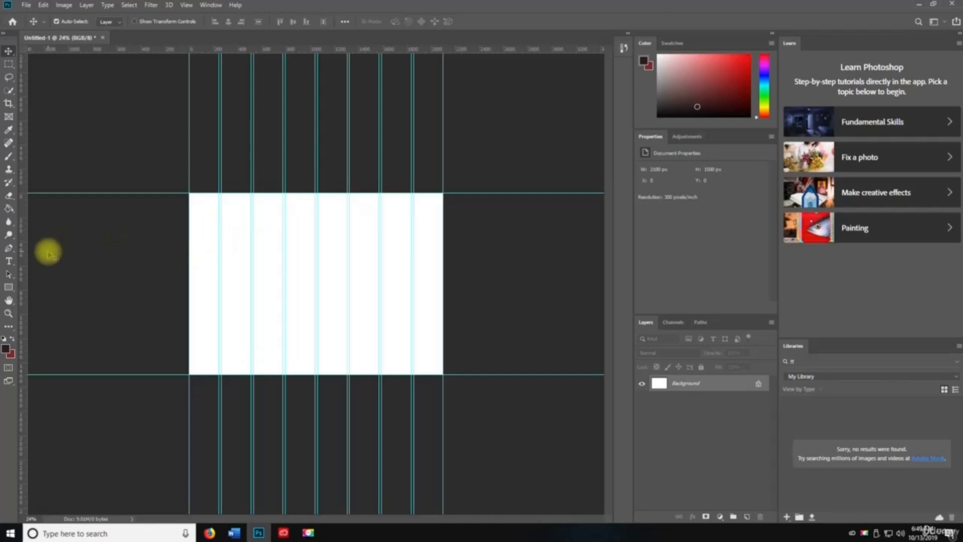
{"action": "left_click", "coordinate": [8, 326]}
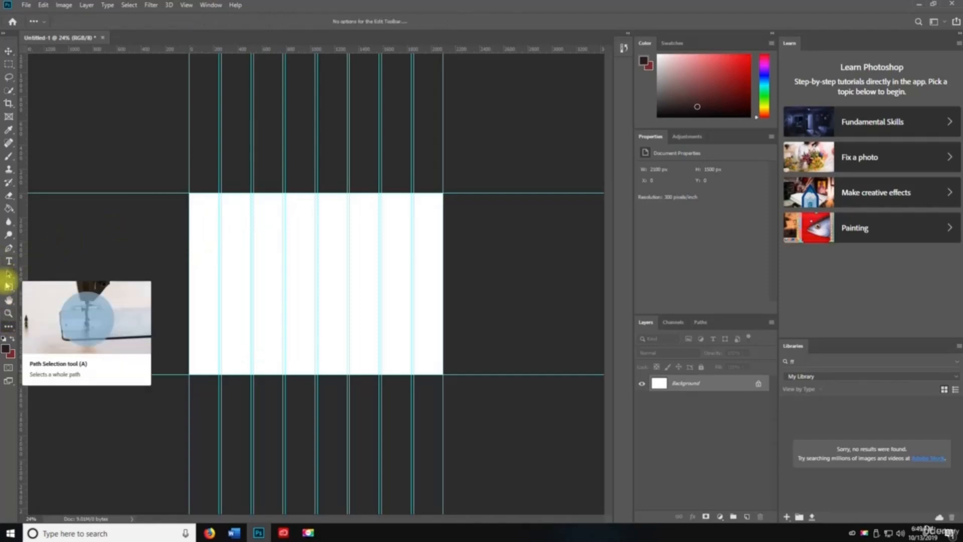
{"action": "left_click", "coordinate": [9, 249]}
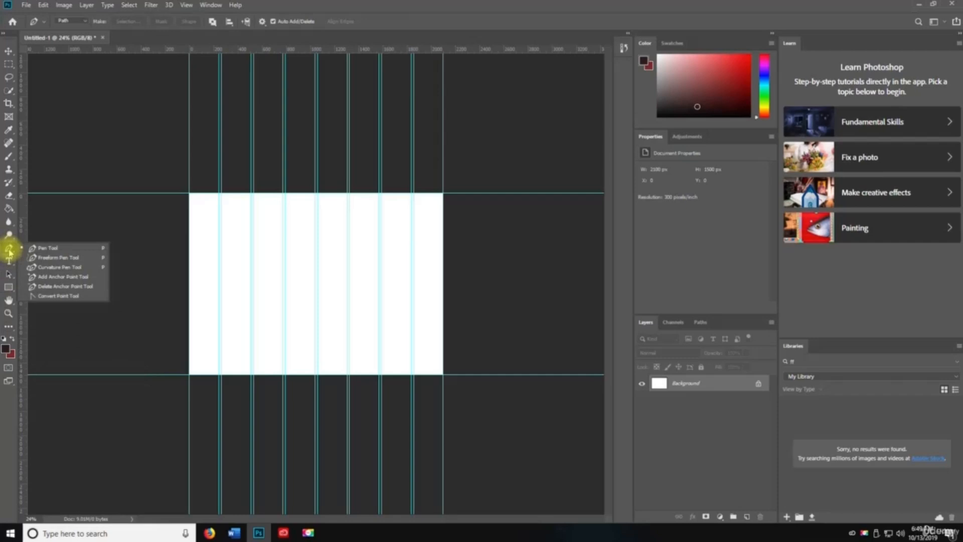
{"action": "left_click", "coordinate": [9, 248]}
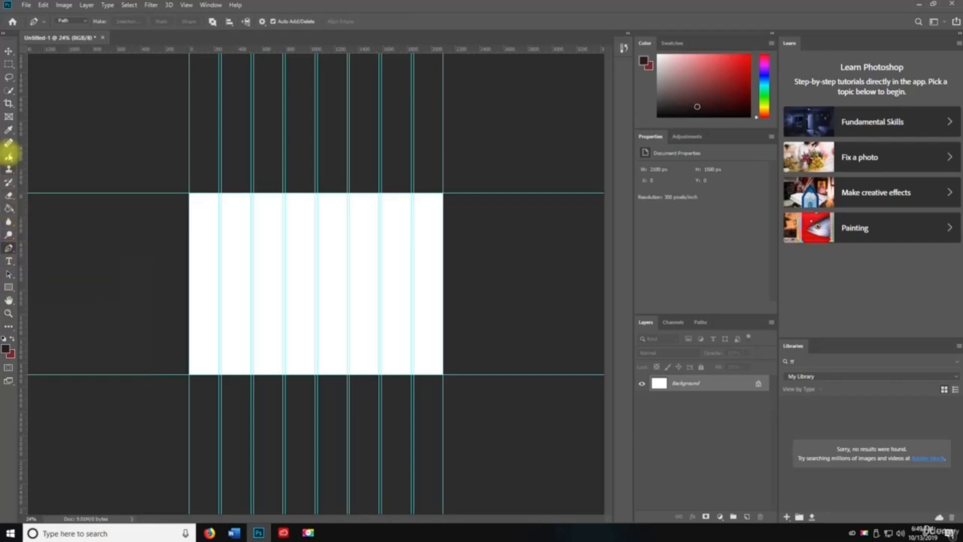
{"action": "left_click", "coordinate": [9, 169]}
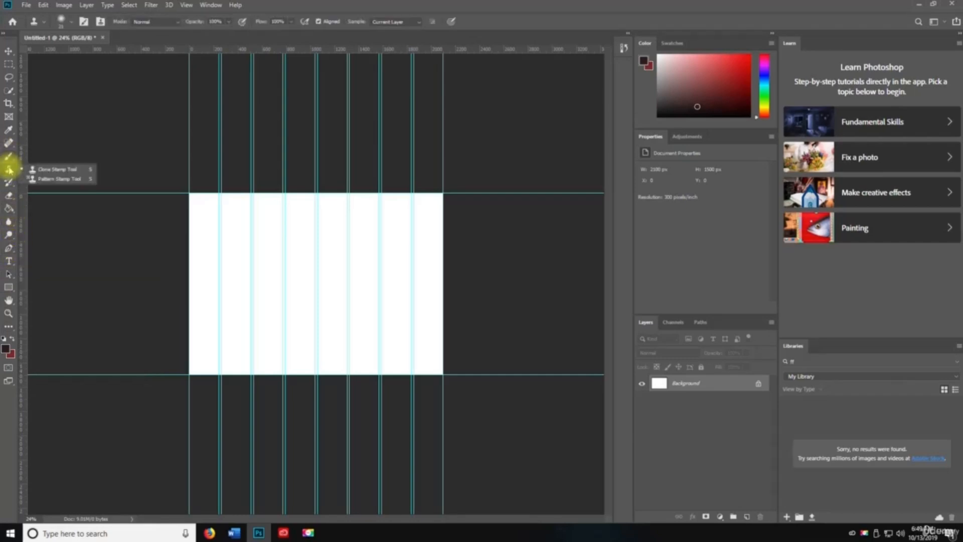
{"action": "left_click", "coordinate": [9, 117]}
{"action": "left_click", "coordinate": [9, 103]}
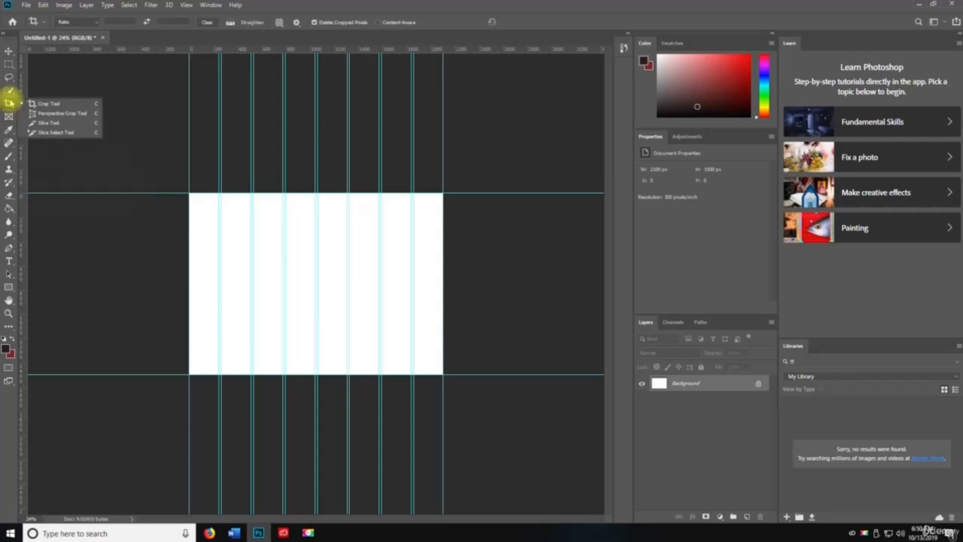
{"action": "left_click", "coordinate": [70, 129]}
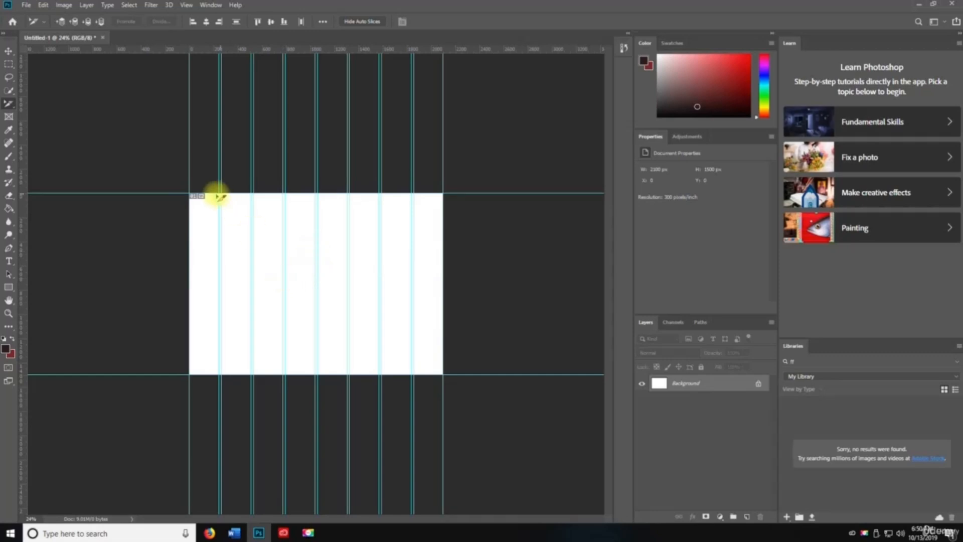
- With the Slice Tool, cut slices over the first three guide columns
{"action": "left_click", "coordinate": [9, 104]}
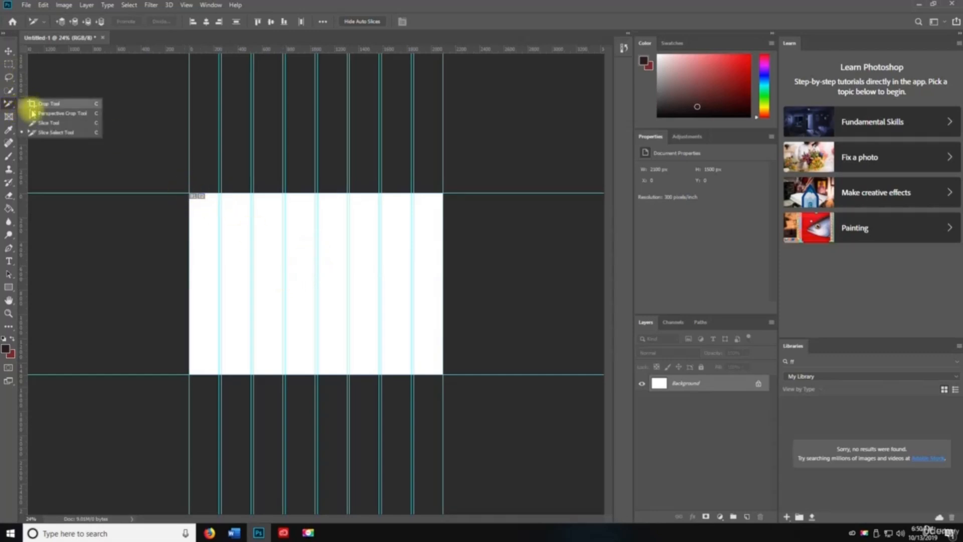
{"action": "left_click", "coordinate": [49, 123]}
{"action": "left_click_drag", "start_coordinate": [193, 193], "coordinate": [220, 374]}
{"action": "left_click_drag", "start_coordinate": [224, 194], "coordinate": [251, 373]}
{"action": "left_click_drag", "start_coordinate": [253, 194], "coordinate": [284, 352]}
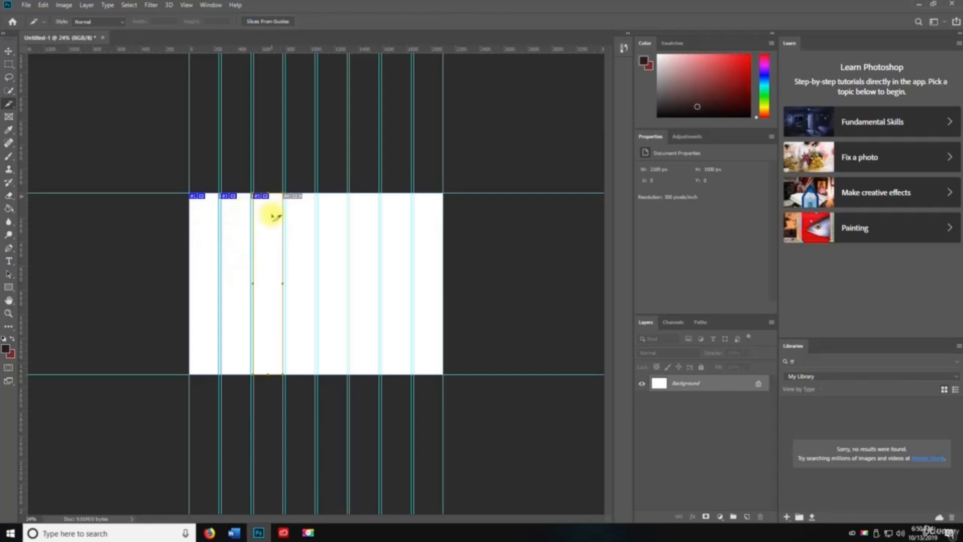
- Delete a slice and then restore it with undo
{"action": "key", "text": "v"}
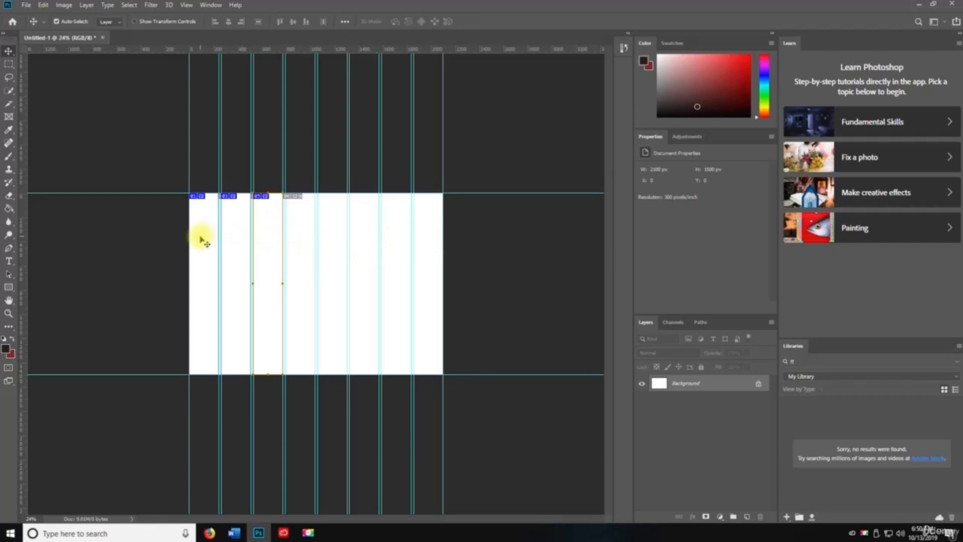
{"action": "key", "text": "Delete"}
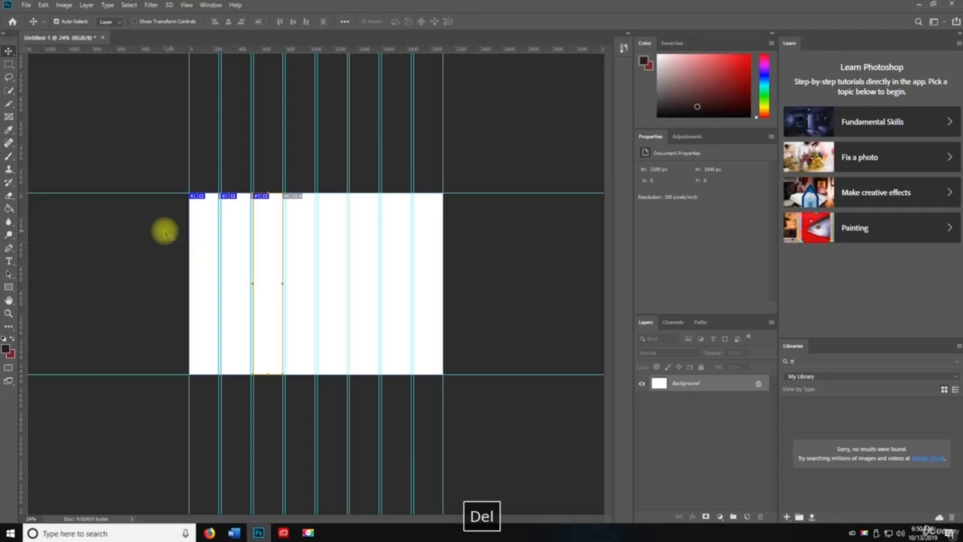
{"action": "key", "text": "z"}
{"action": "key", "text": "ctrl+z"}
{"action": "key", "text": "ctrl+z"}
{"action": "key", "text": "ctrl+z"}
{"action": "key", "text": "ctrl+z"}
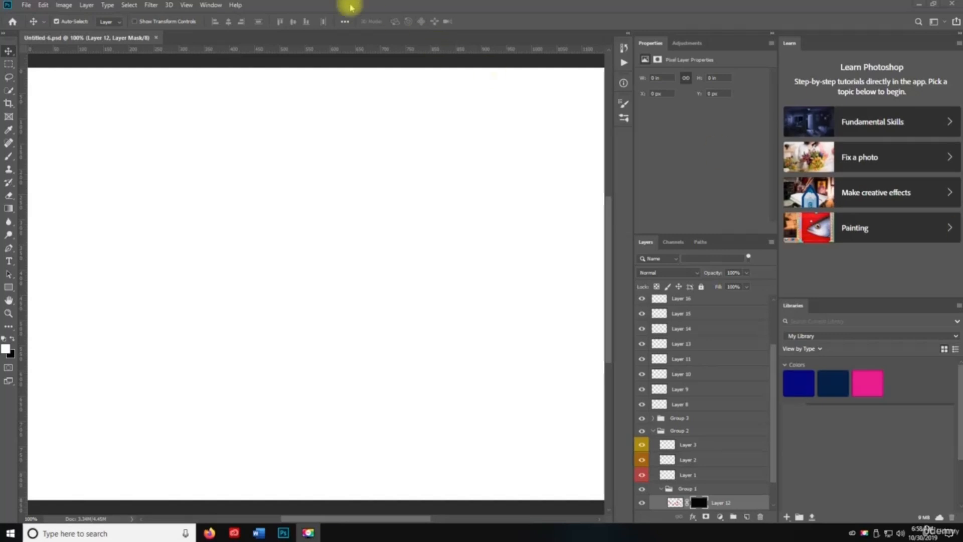
- Request help with F1, then pick the Help menu entry for Photoshop Learn & Support online
{"action": "left_click", "coordinate": [237, 5]}
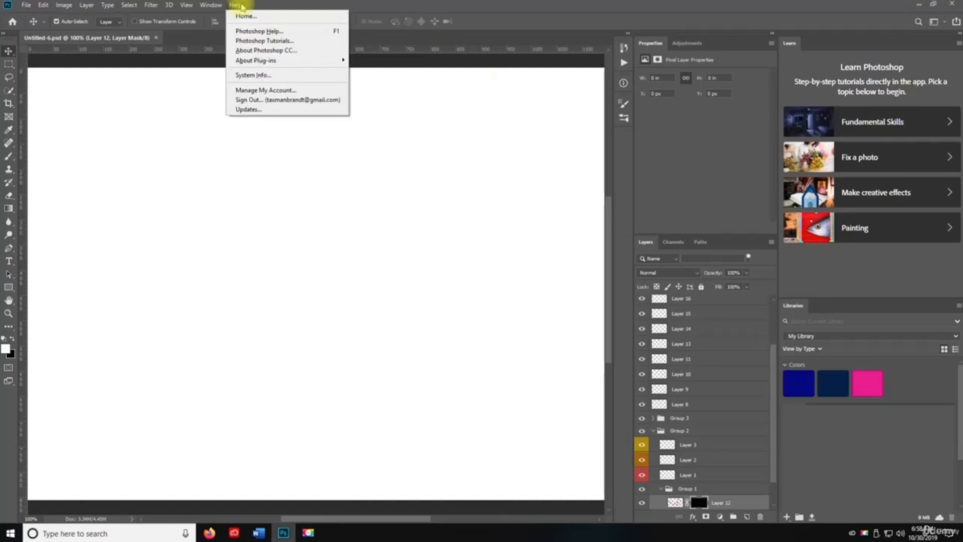
{"action": "left_click", "coordinate": [245, 5]}
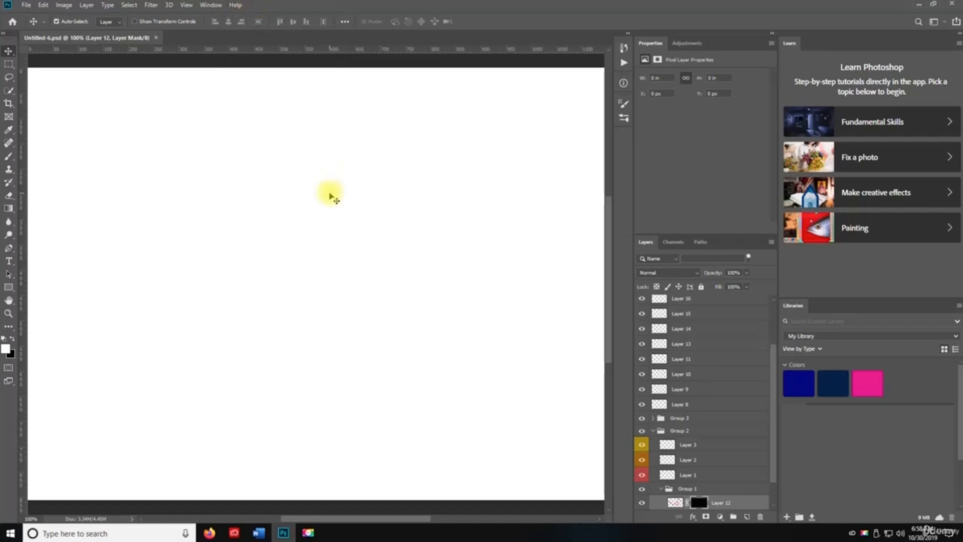
{"action": "key", "text": "F1"}
{"action": "key", "text": "F1"}
{"action": "key", "text": "F1"}
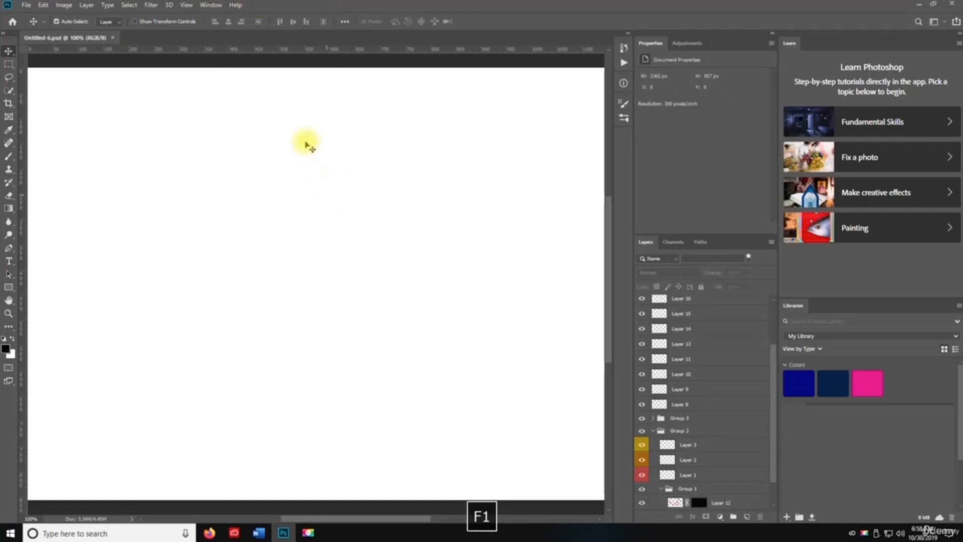
{"action": "left_click", "coordinate": [236, 5]}
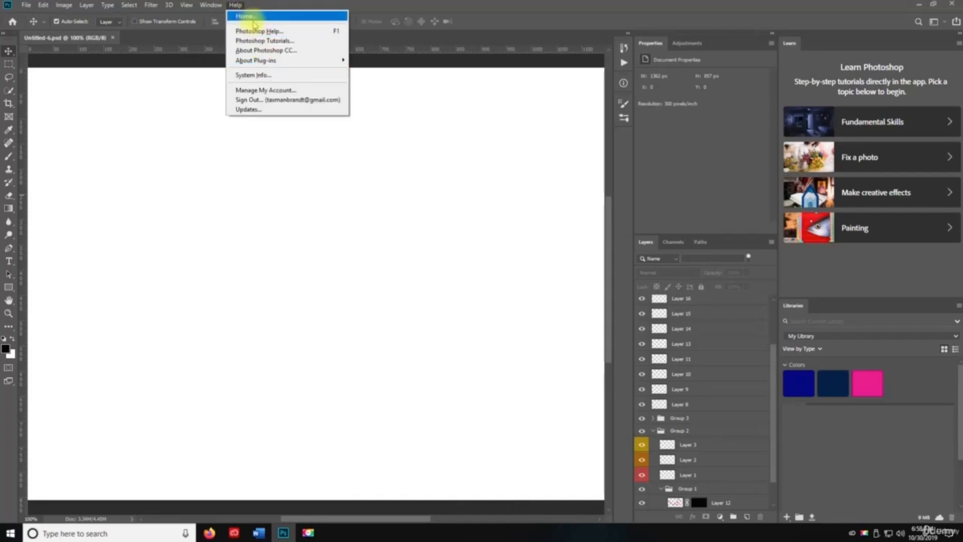
{"action": "left_click", "coordinate": [257, 32]}
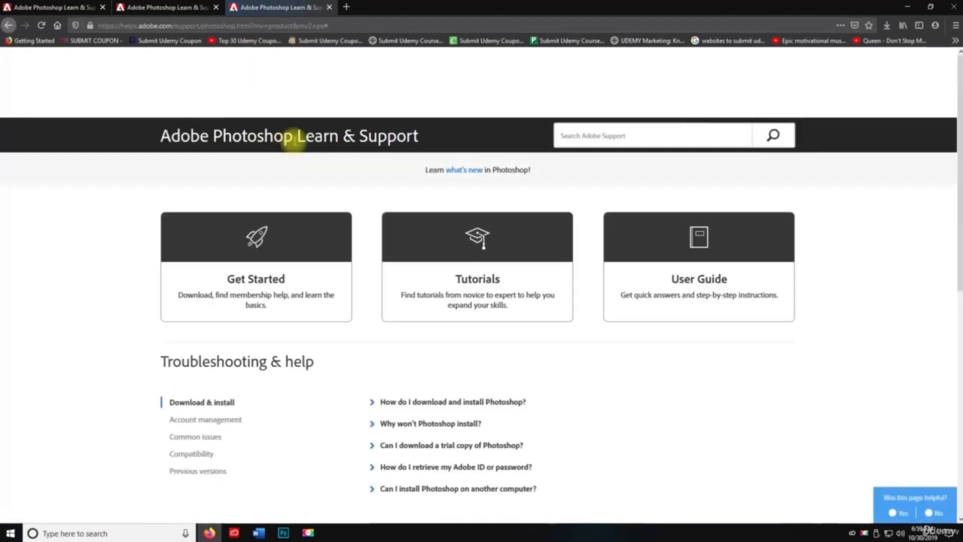